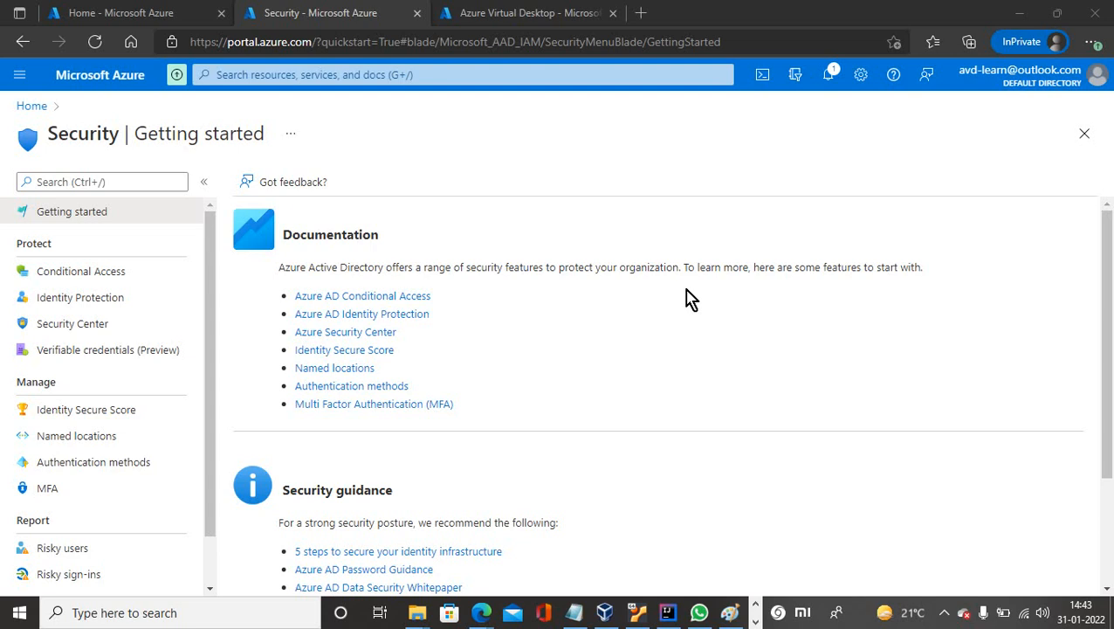
Move between the Azure Virtual Desktop and Security pages, ending on the portal home page.
click(179, 21)
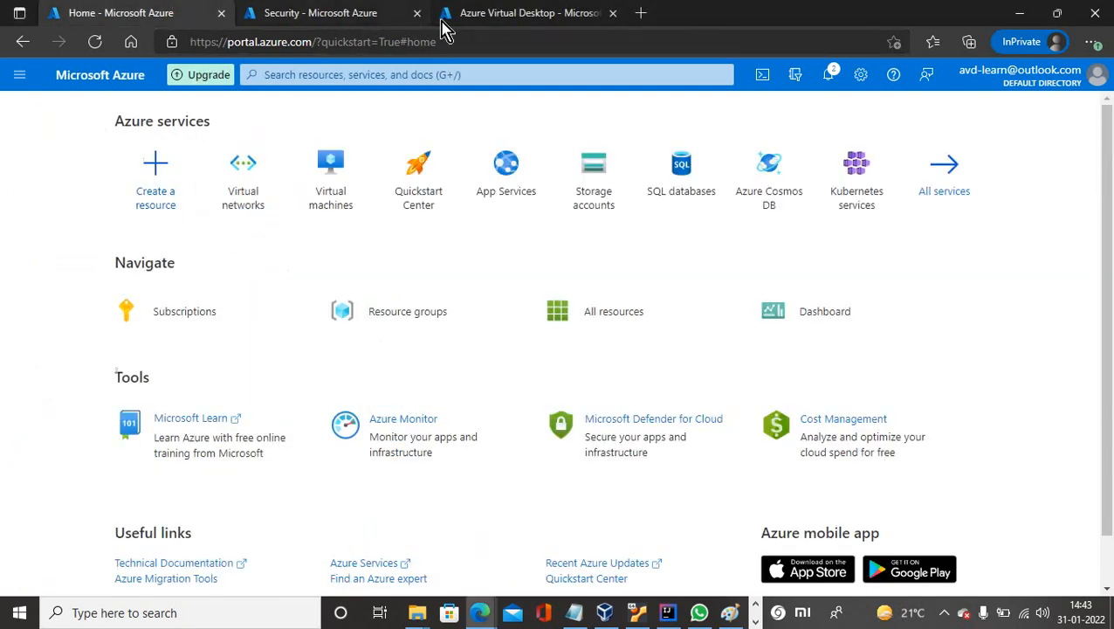
click(481, 17)
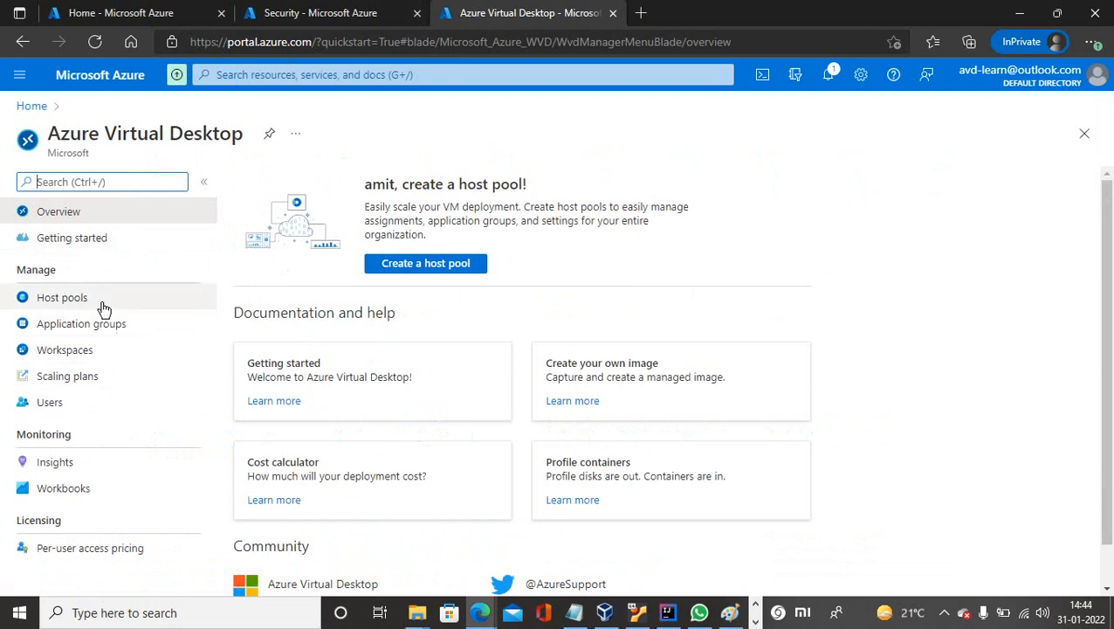
click(232, 75)
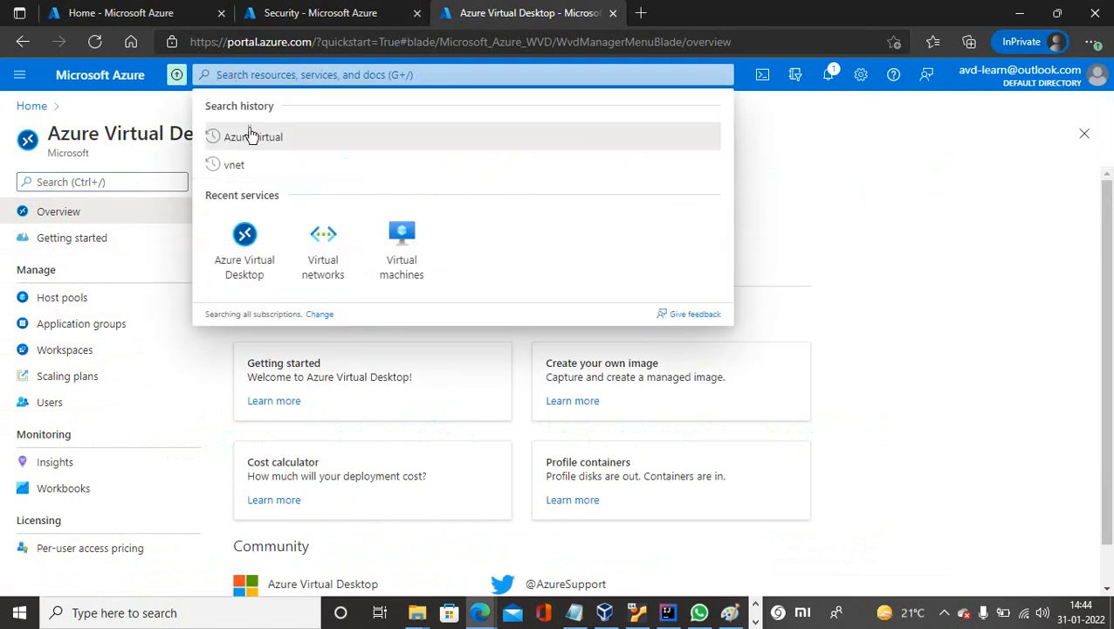
click(252, 277)
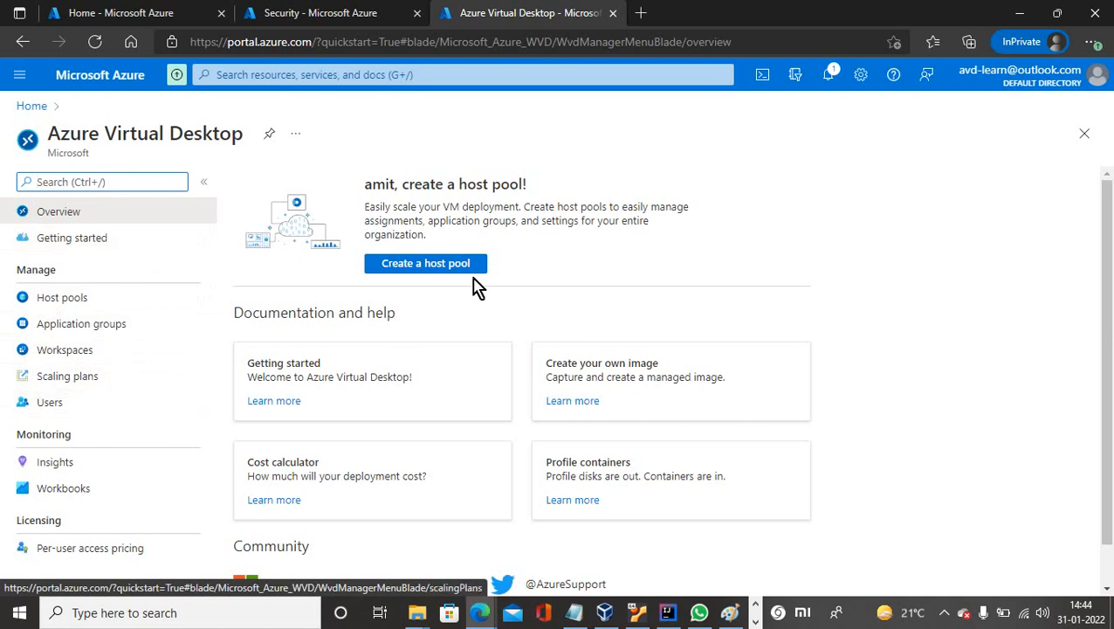
click(318, 14)
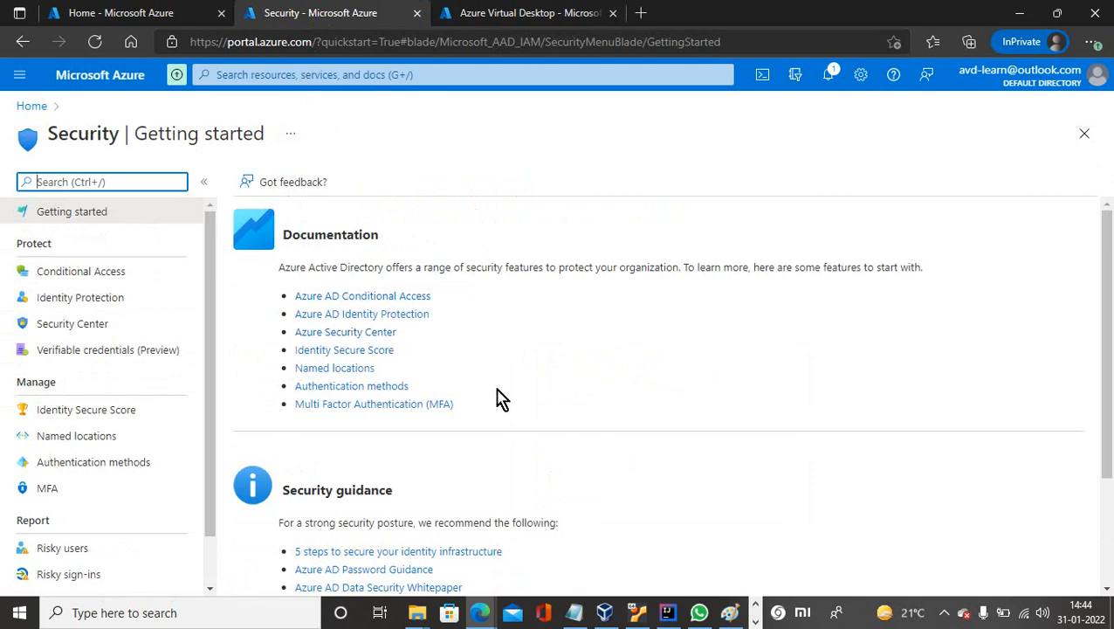
click(28, 111)
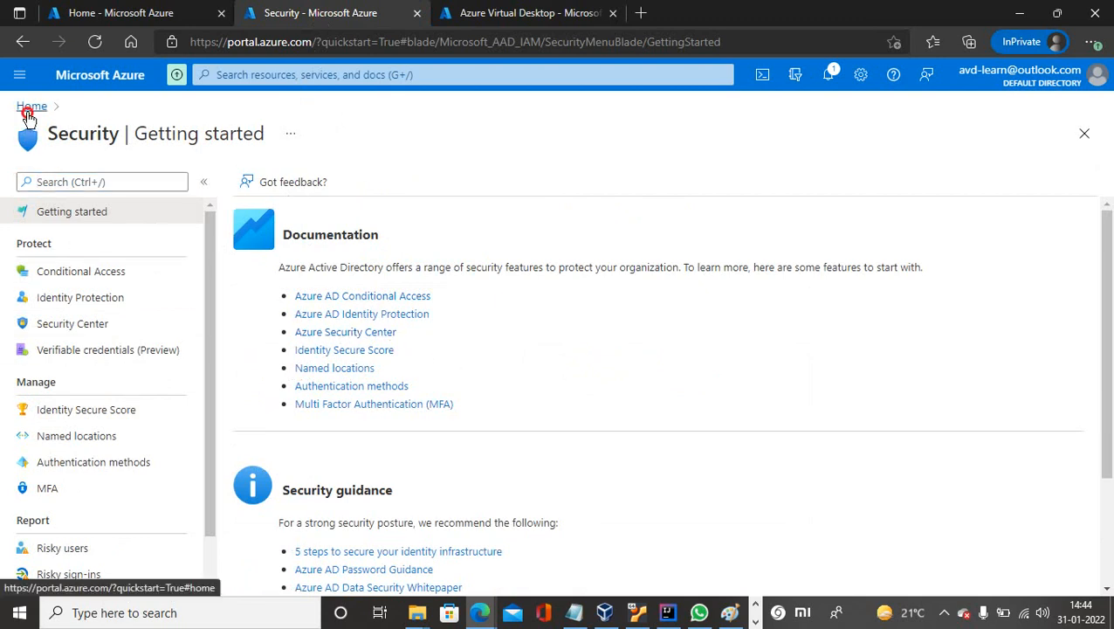
Open the Add custom domain form under the Default Directory's Custom domain names.
click(18, 74)
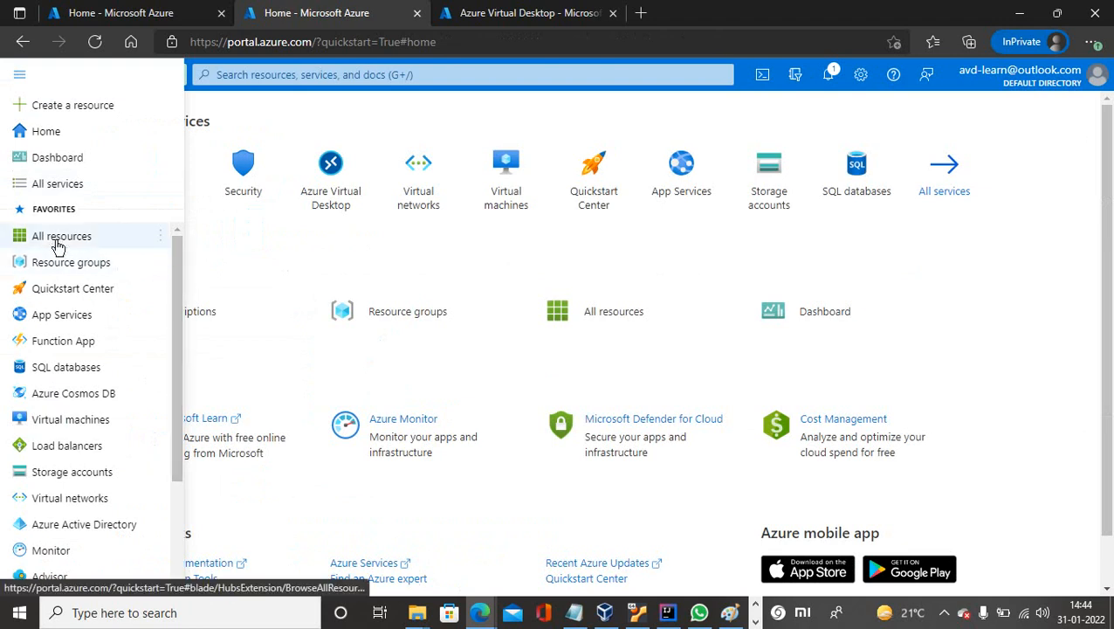
click(47, 183)
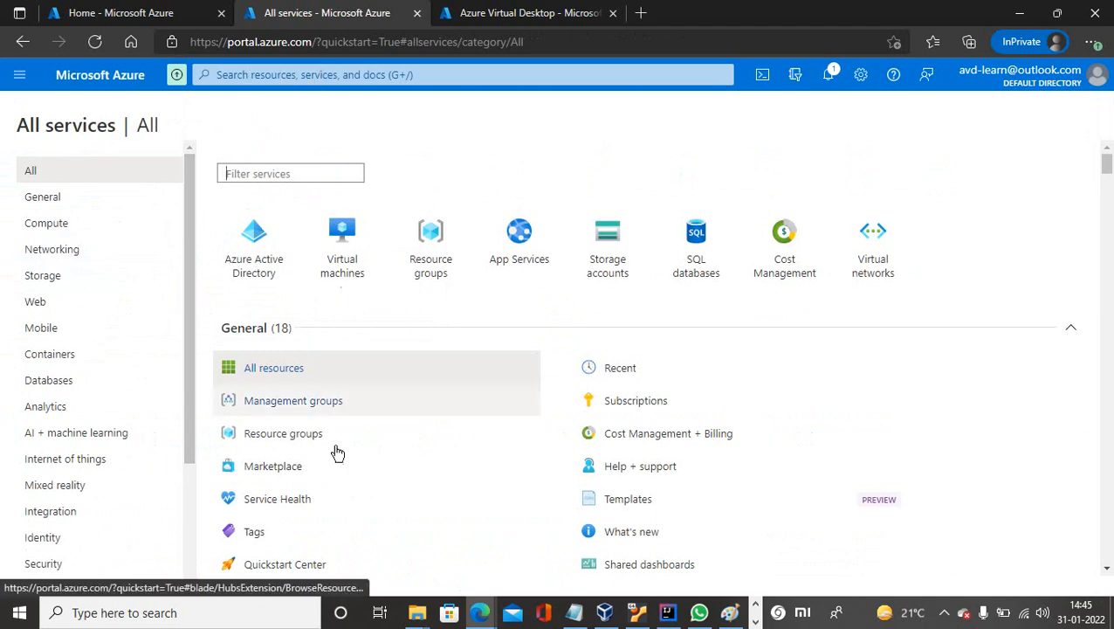
drag(192, 347, 186, 475)
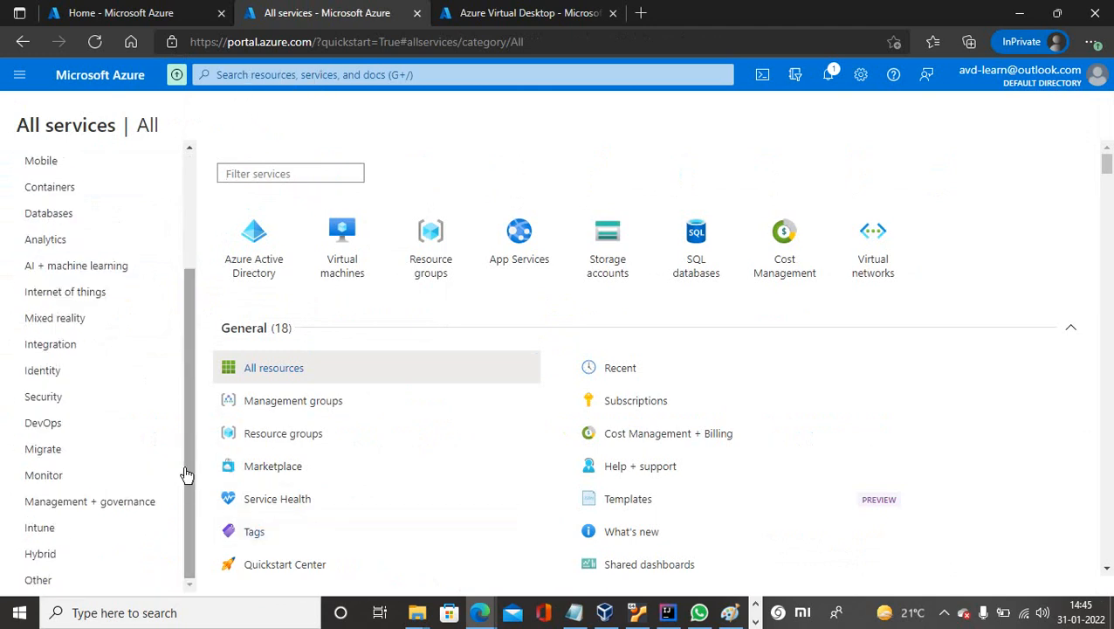
click(46, 403)
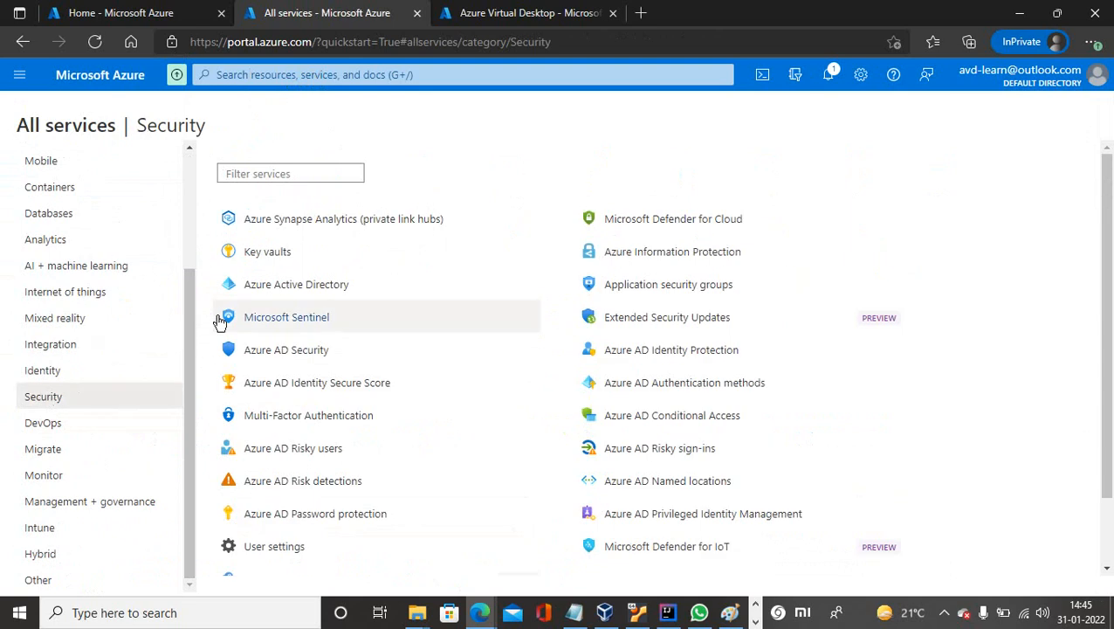
click(288, 295)
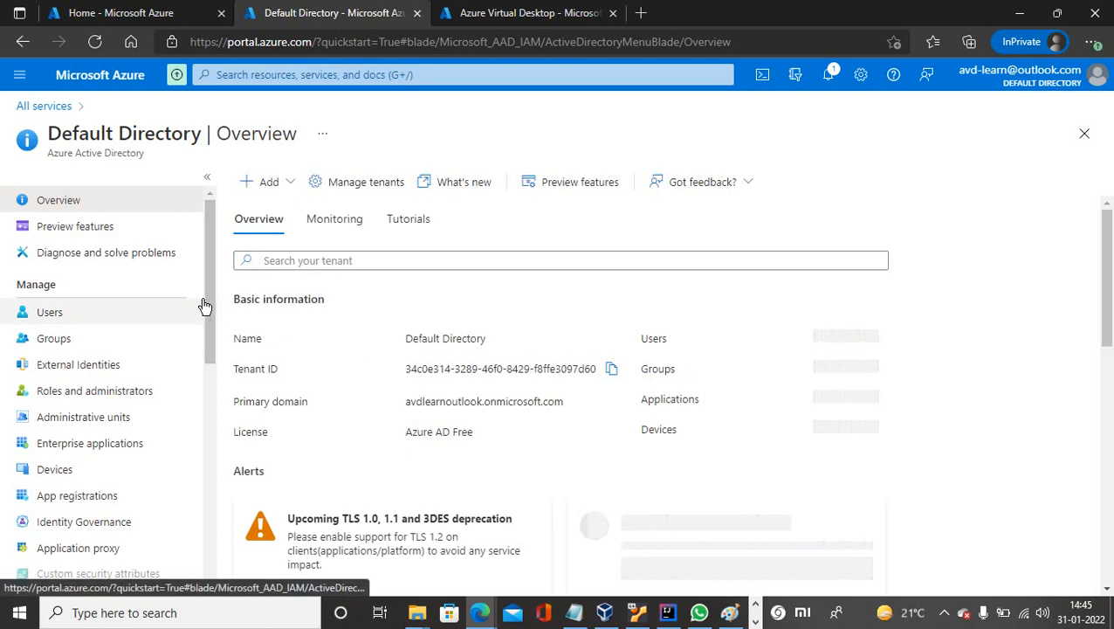
drag(211, 311, 194, 397)
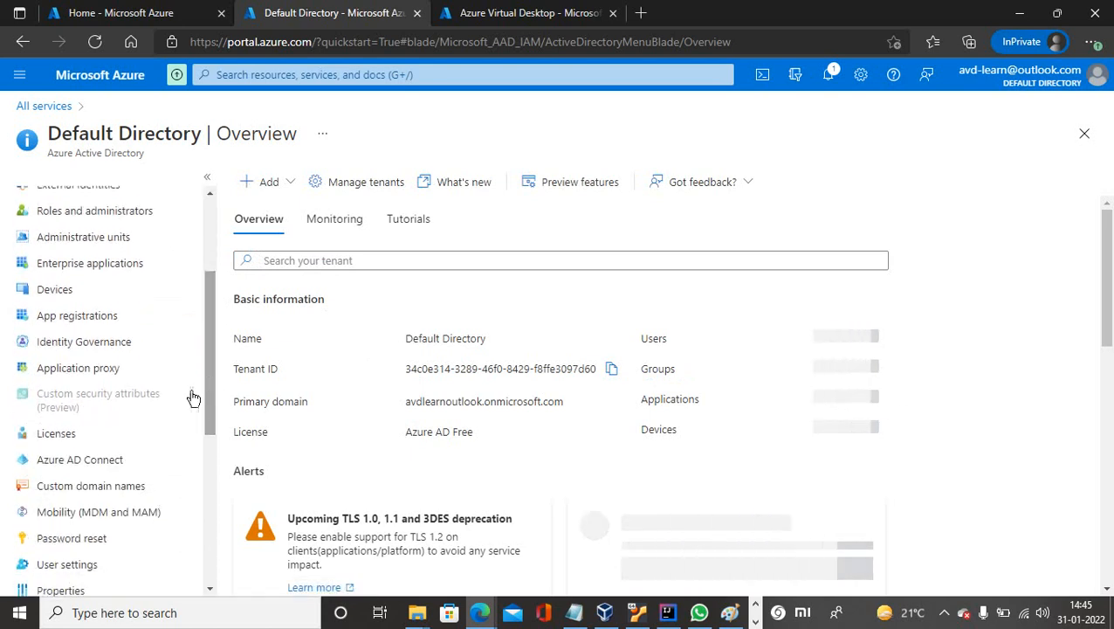
click(66, 487)
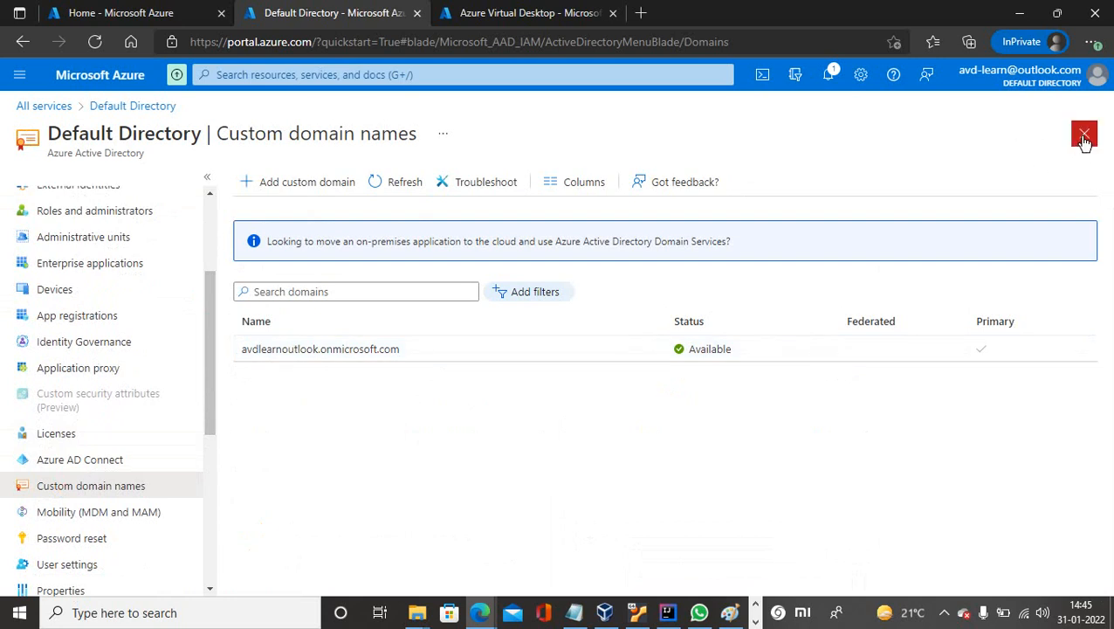
click(294, 190)
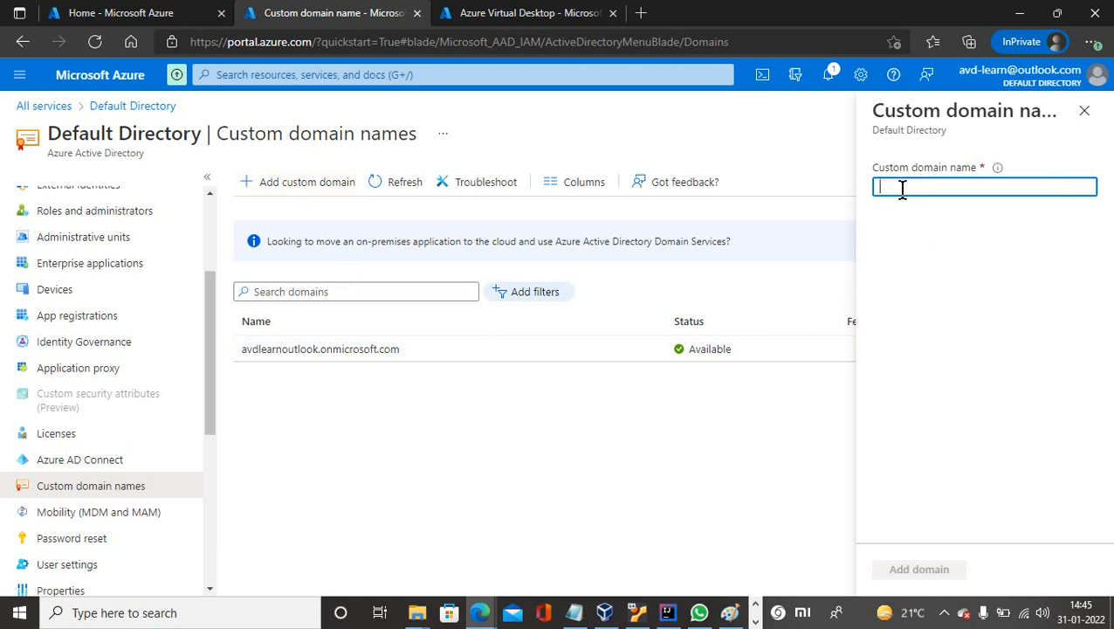
click(480, 612)
click(423, 542)
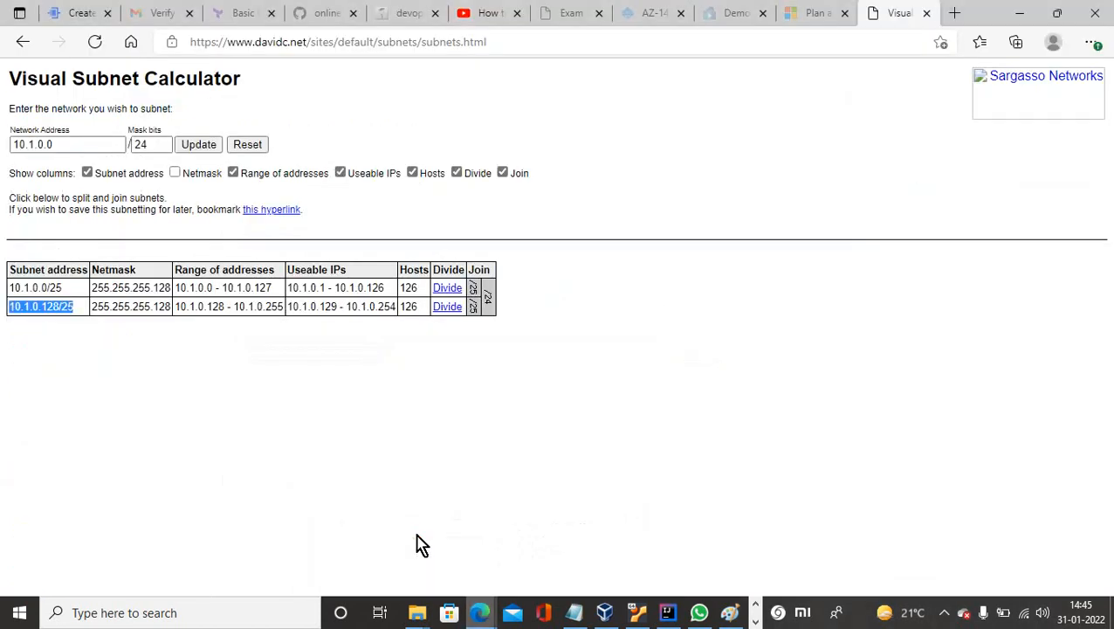
Load techiezone.online in a new tab, copy the domain from the address bar, then minimize Edge.
click(955, 14)
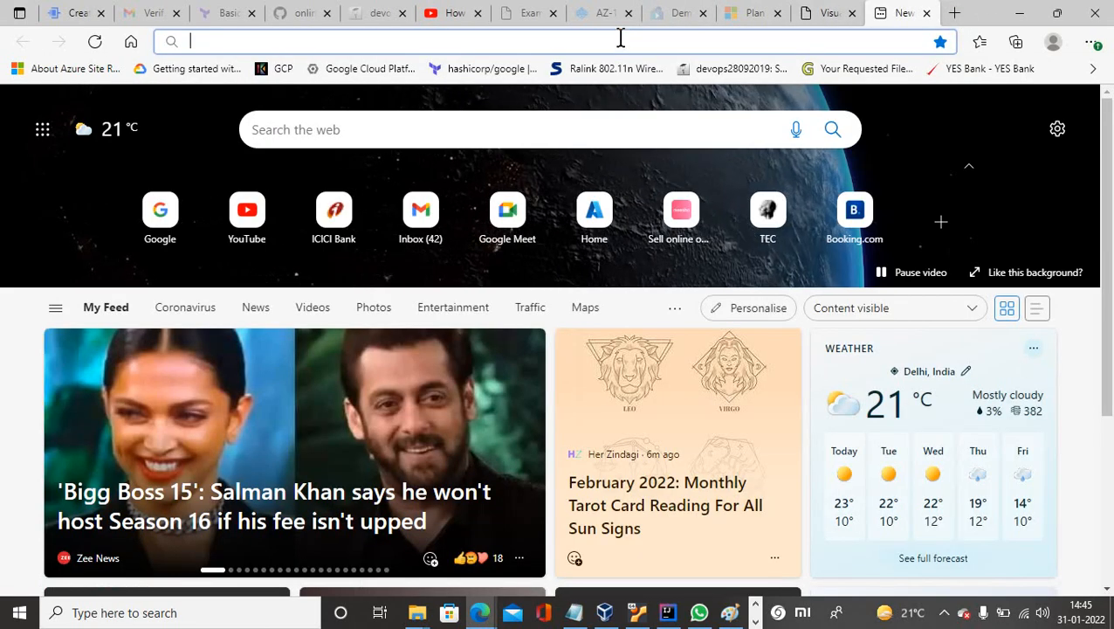
text(techie)
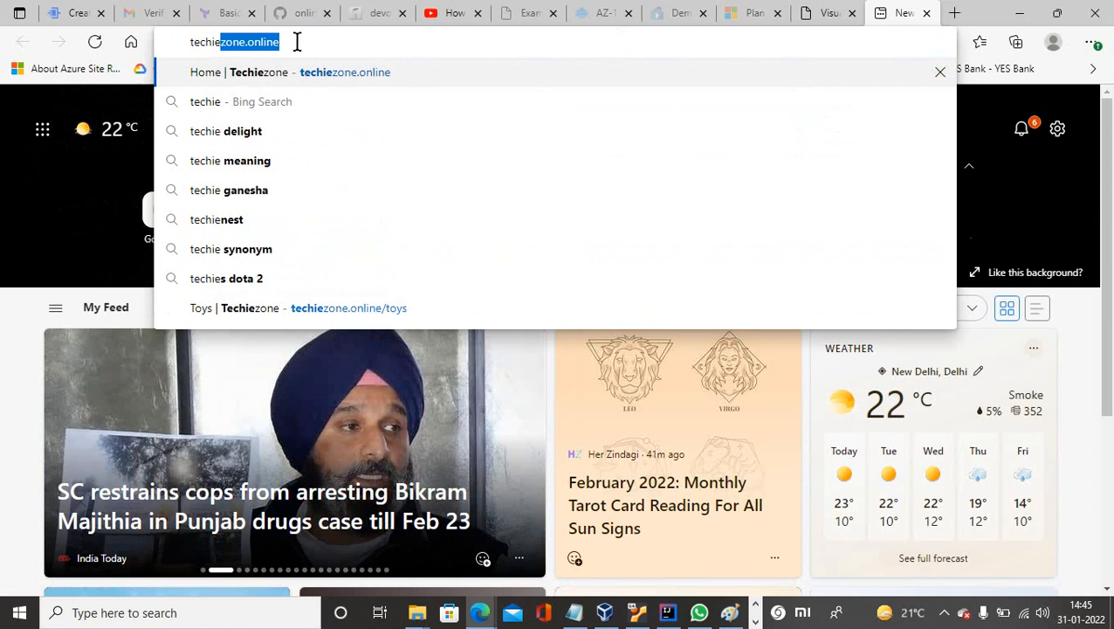
click(350, 82)
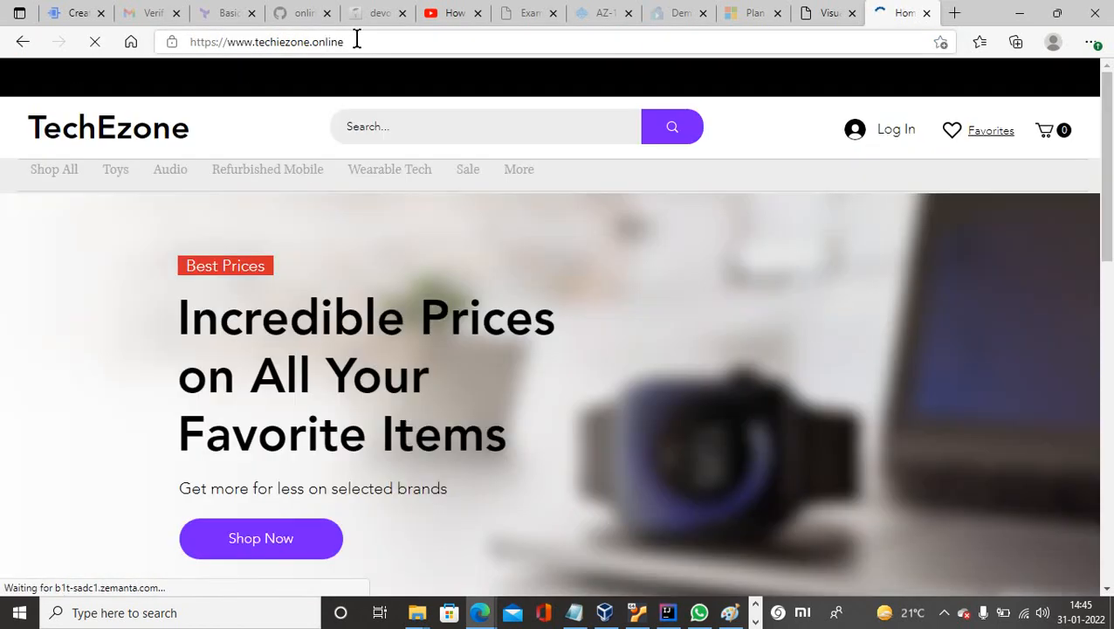
click(189, 41)
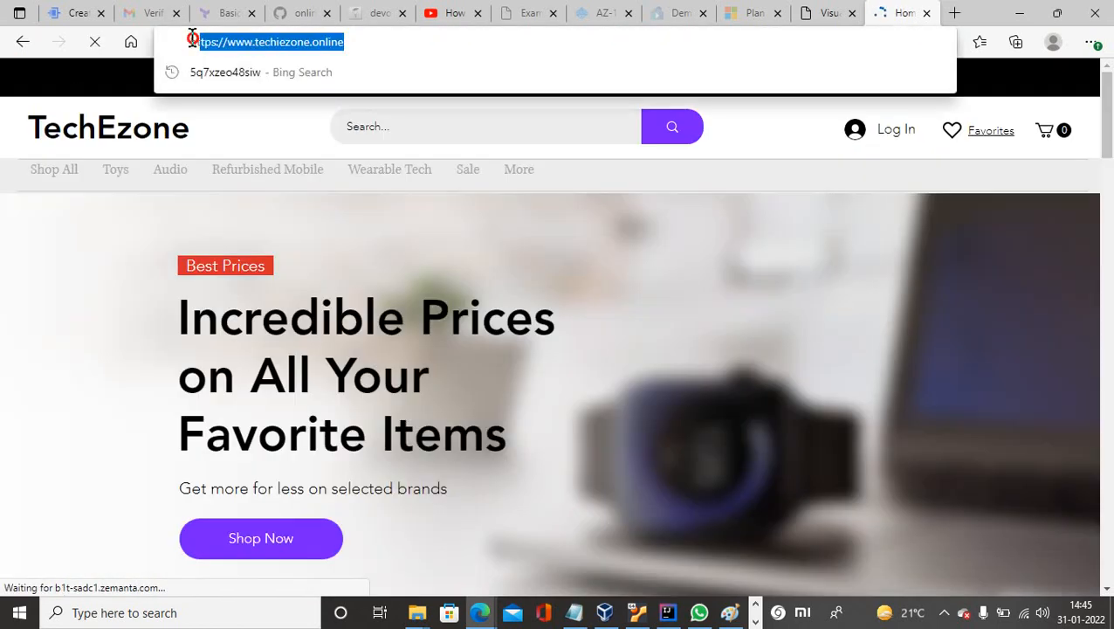
click(350, 41)
drag(350, 41, 258, 41)
key(ctrl+c)
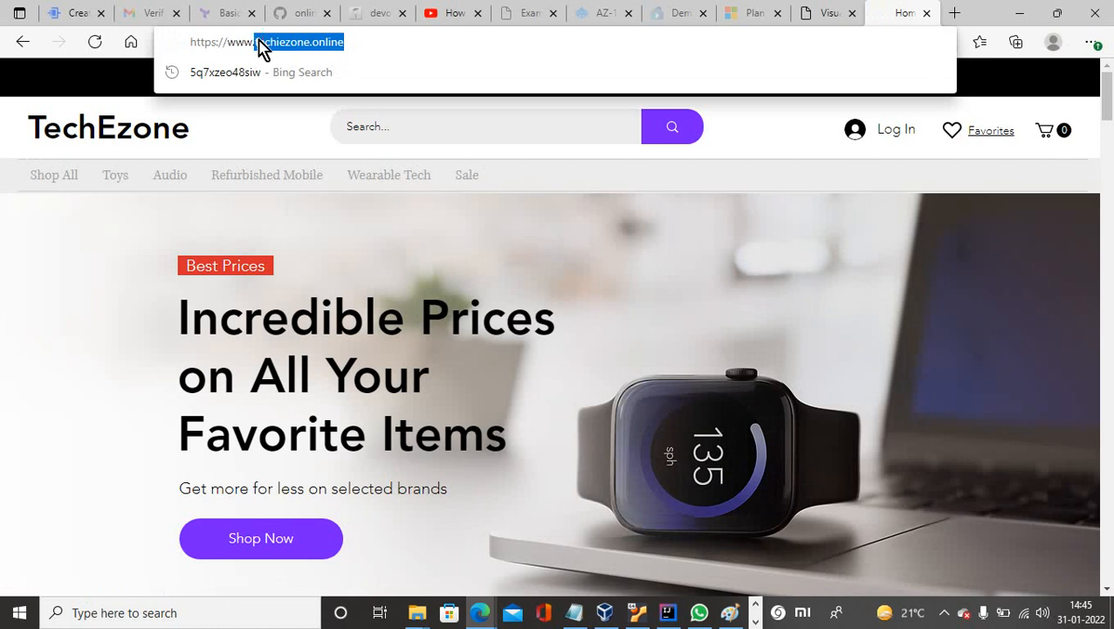
click(1019, 18)
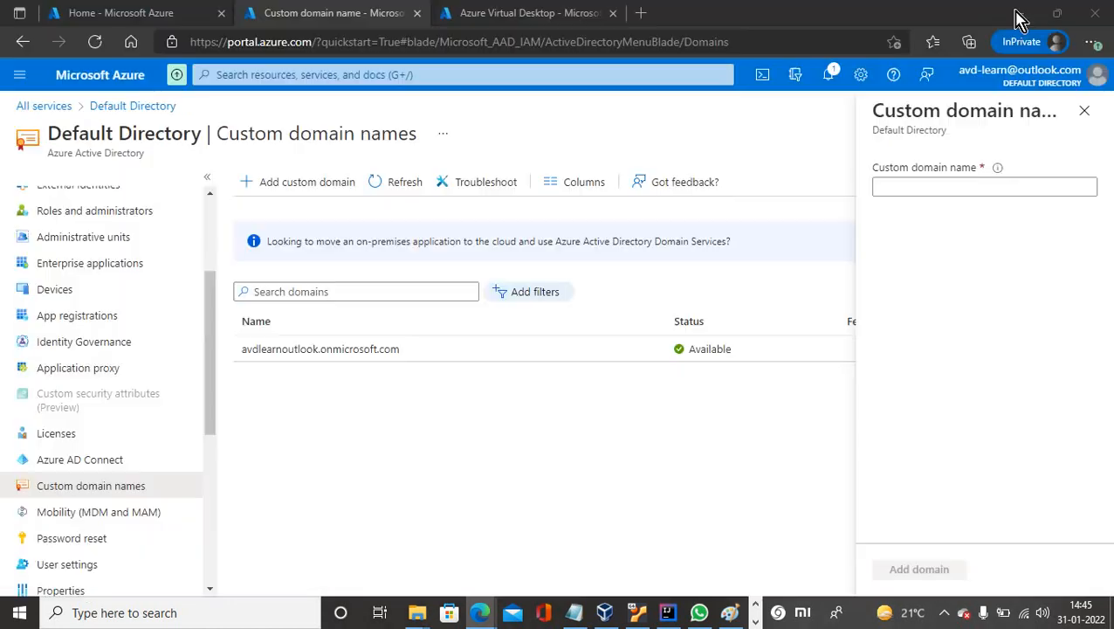
Paste techiezone.online as the custom domain name, add it, and view its TXT record.
click(931, 188)
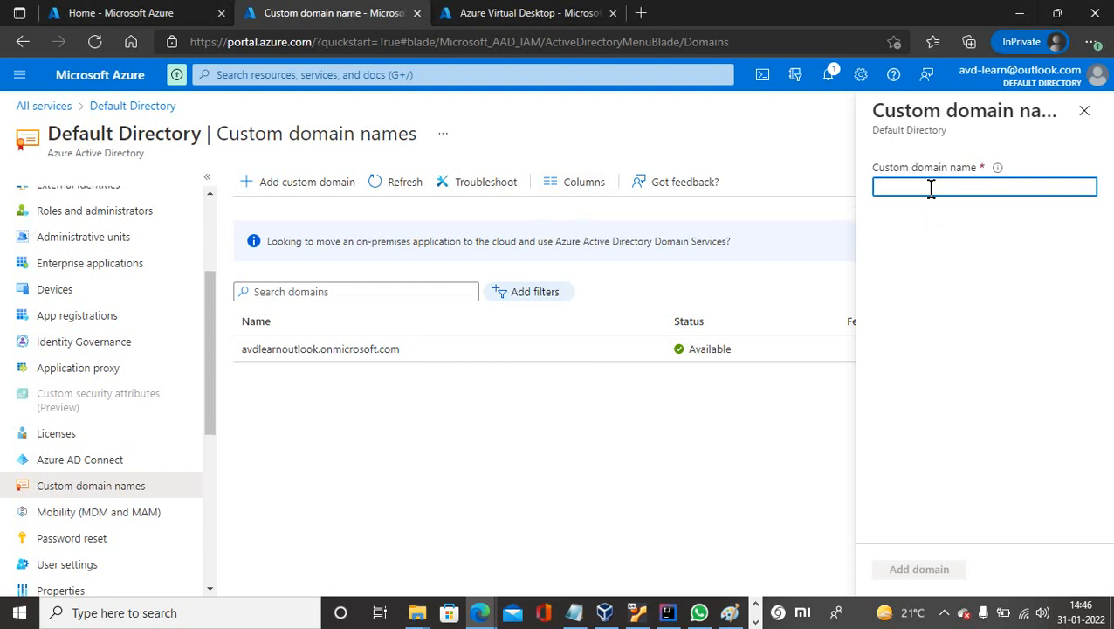
key(ctrl+v)
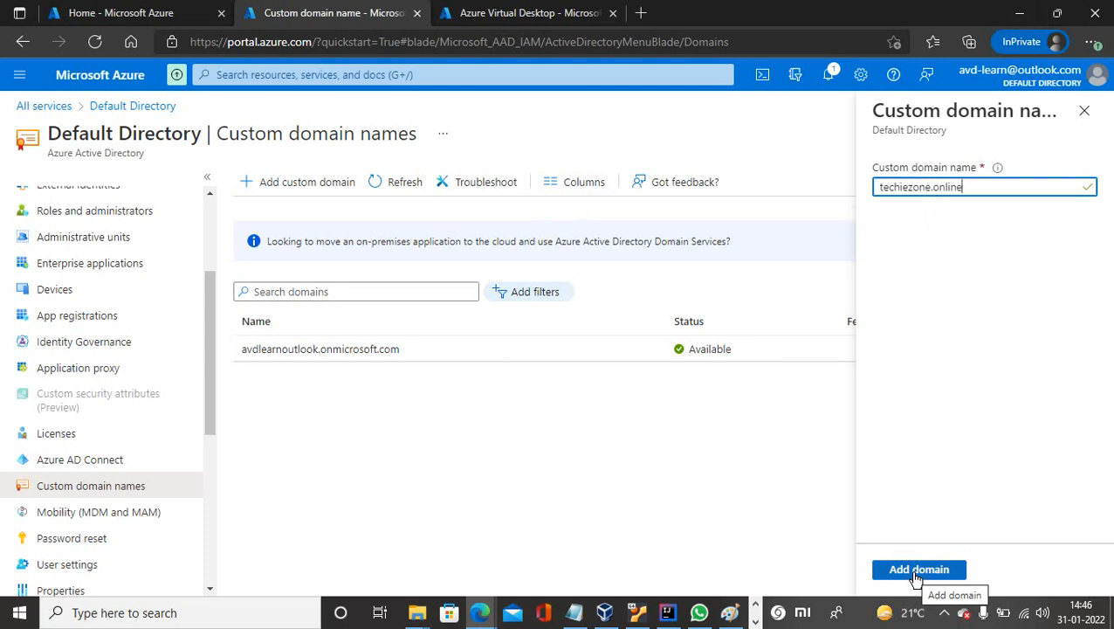
click(916, 573)
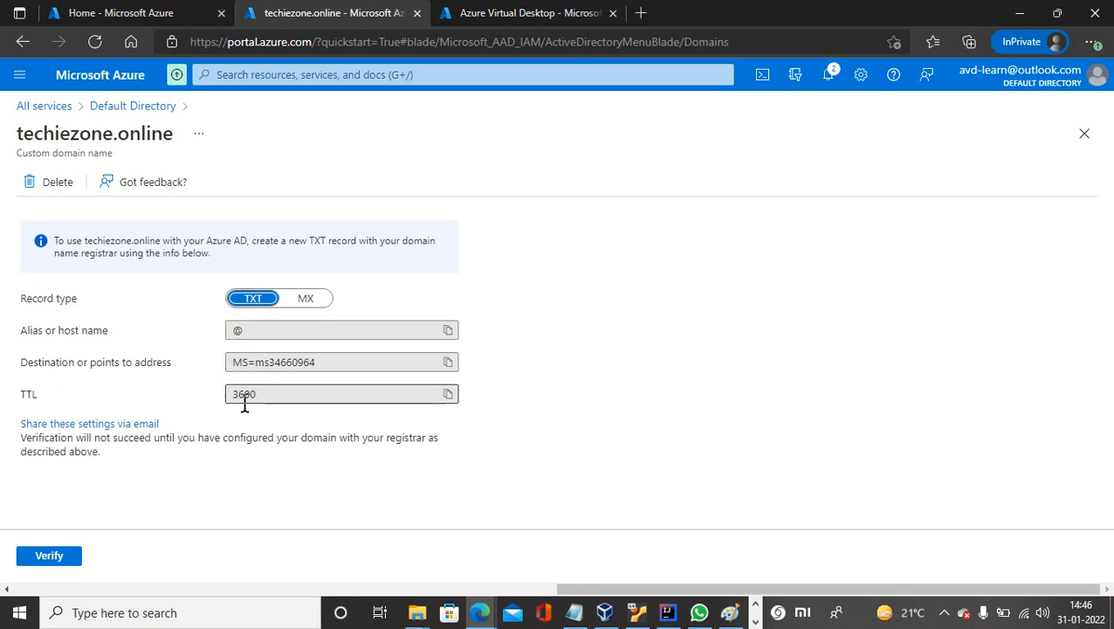
click(63, 559)
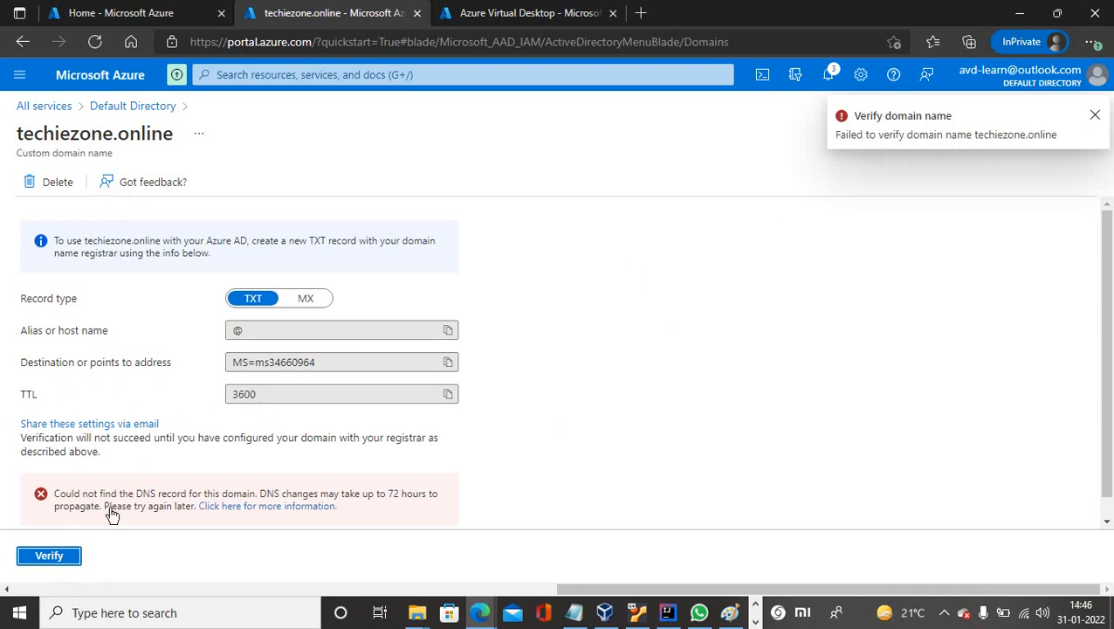
Retry verifying techiezone.online twice; it remains Unverified in the custom domain names list.
click(63, 558)
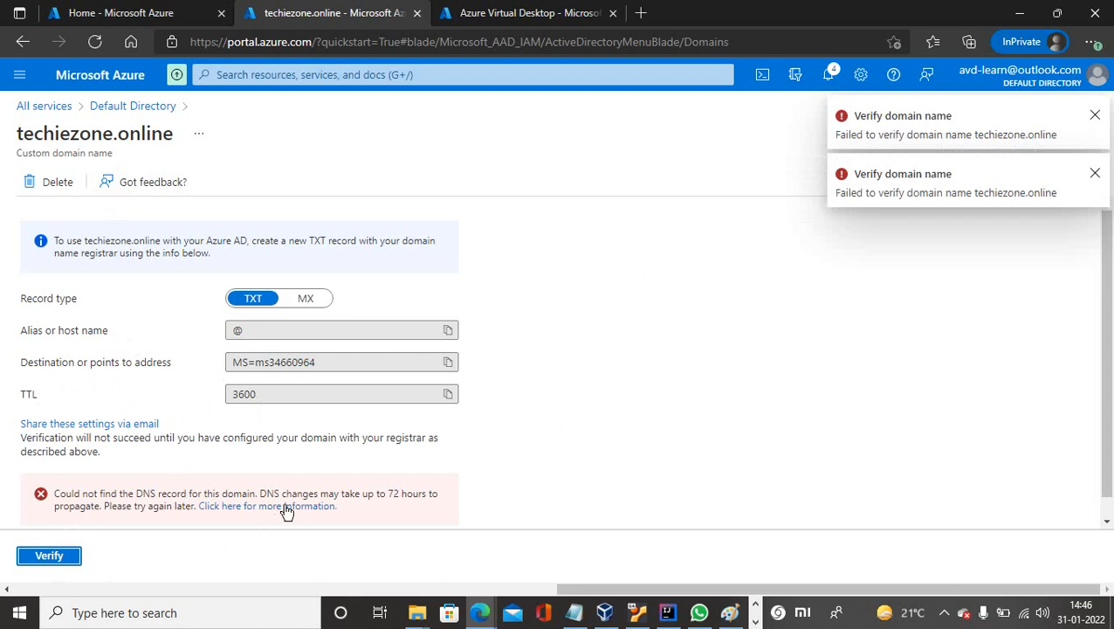
click(131, 108)
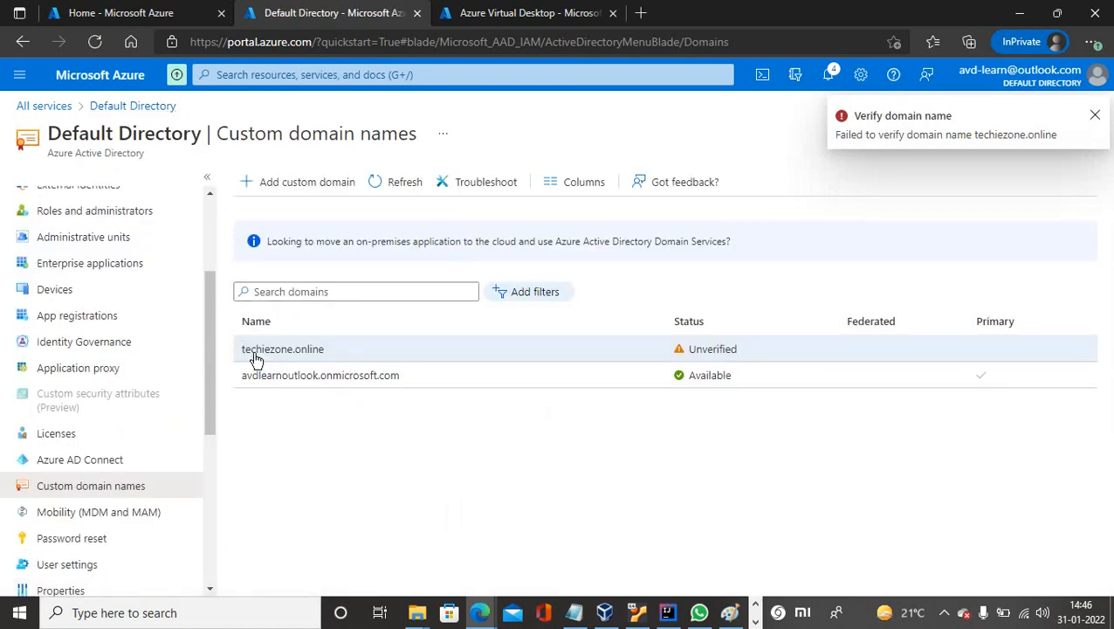
click(716, 353)
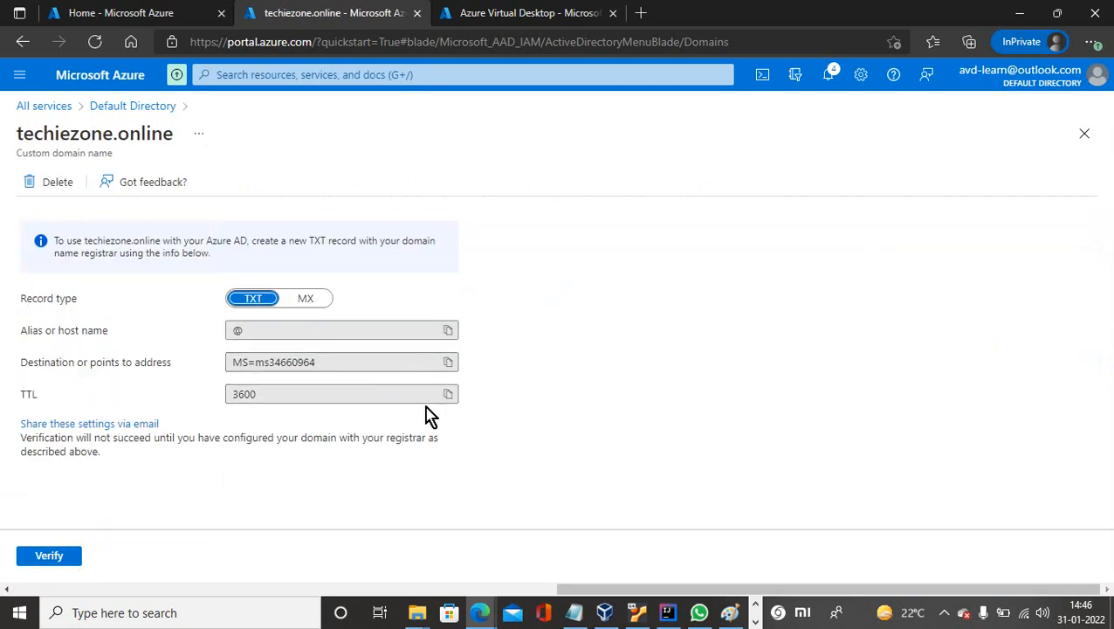
click(57, 561)
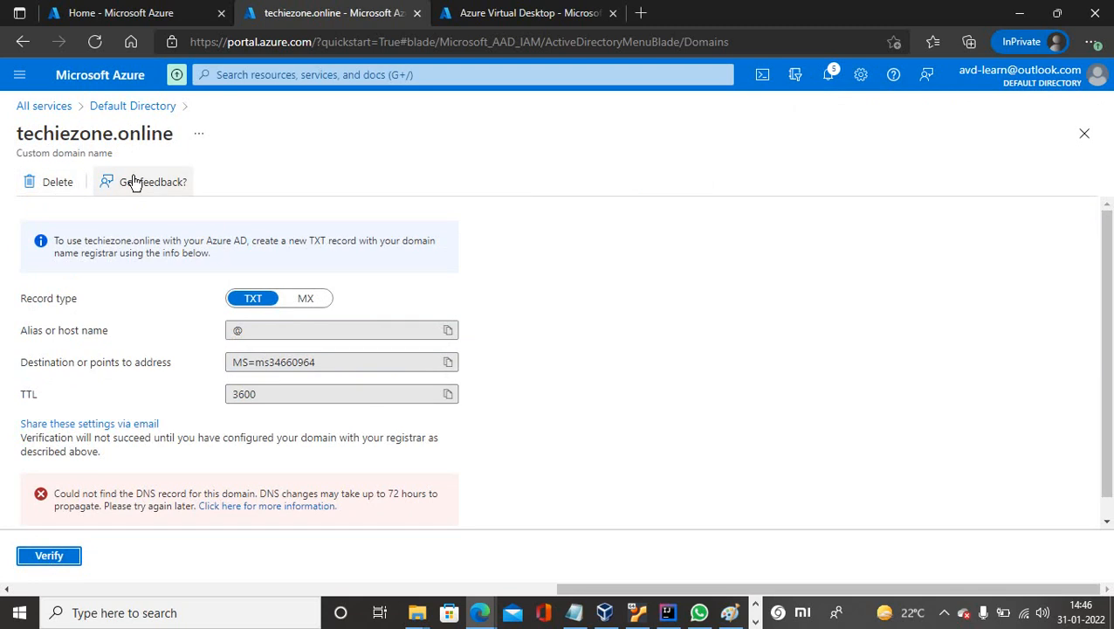
click(107, 106)
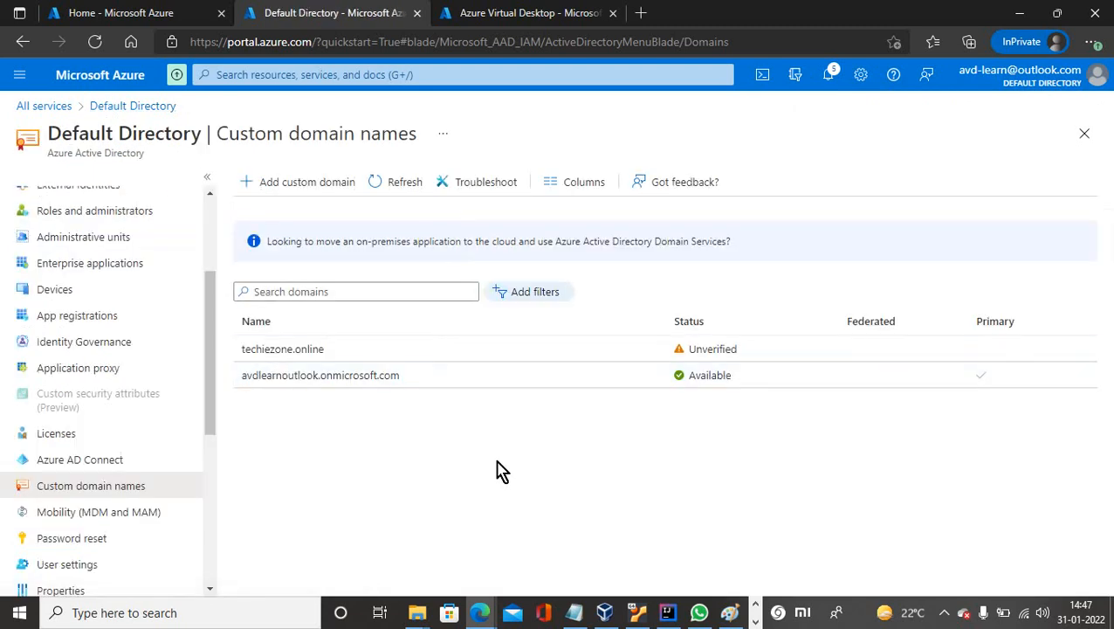
Start creating a new virtual network from the Virtual networks list.
click(483, 28)
click(175, 13)
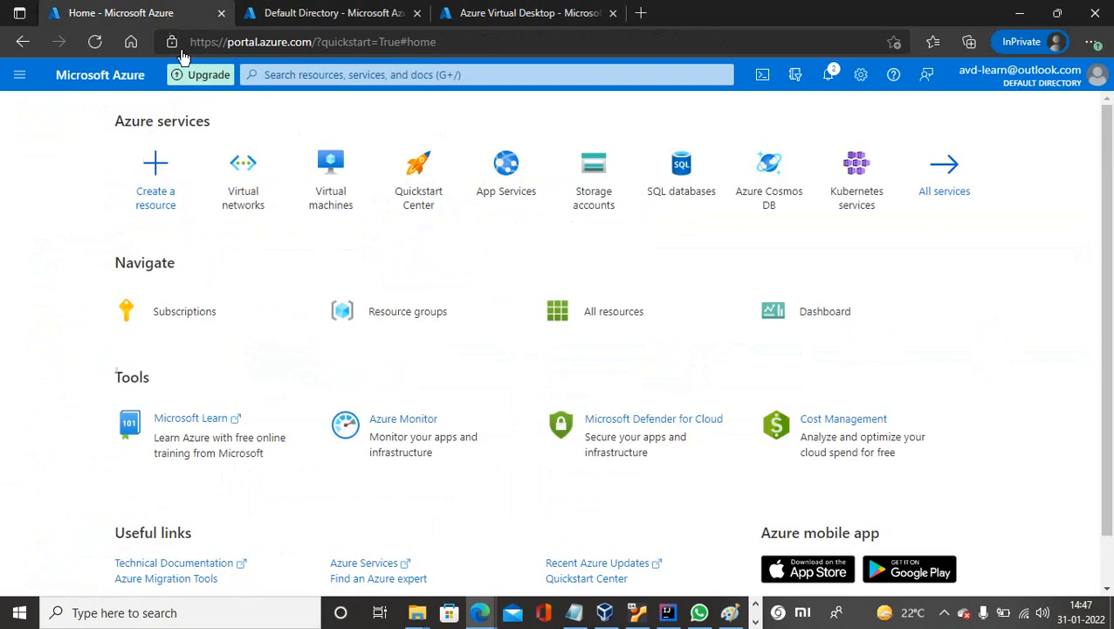
click(254, 210)
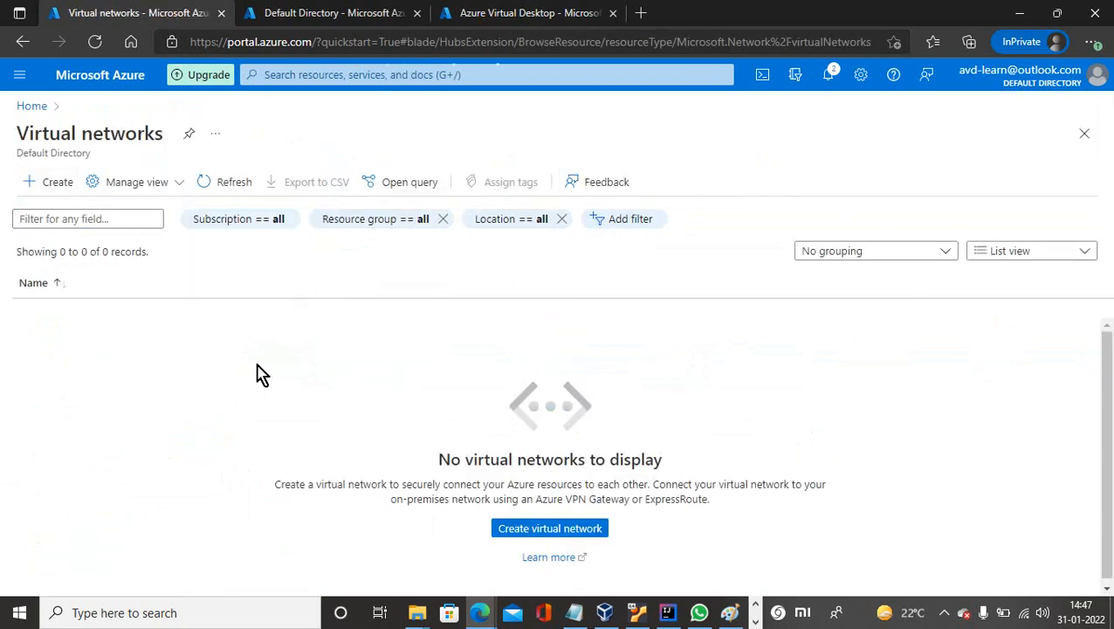
click(63, 188)
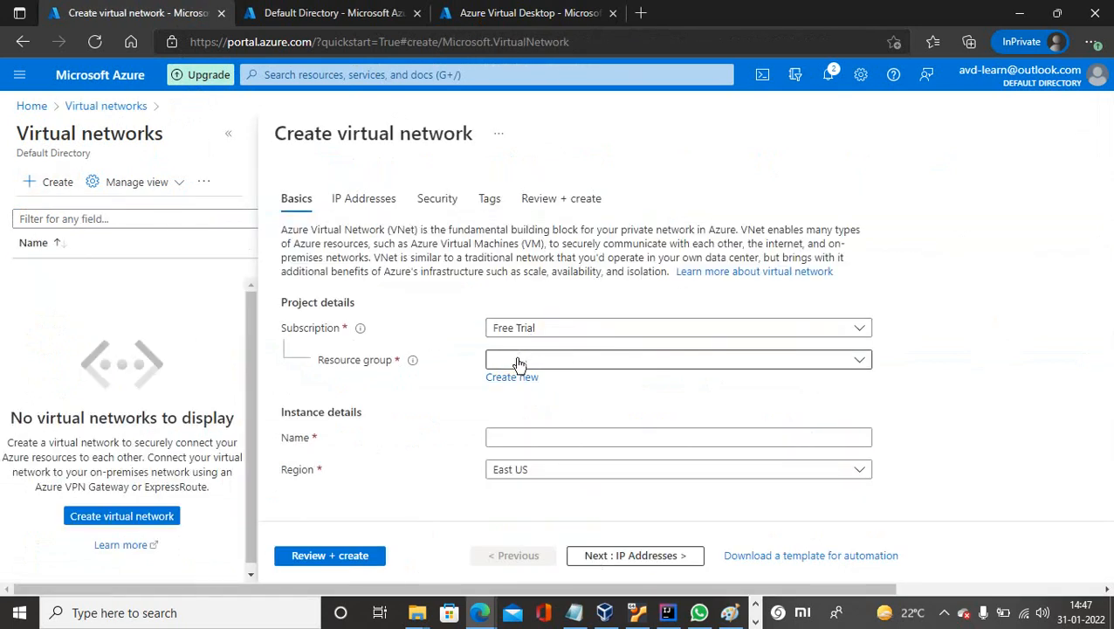
Create resource group avd-rg and name the network avd-vnet in East US, then go to IP Addresses.
click(529, 359)
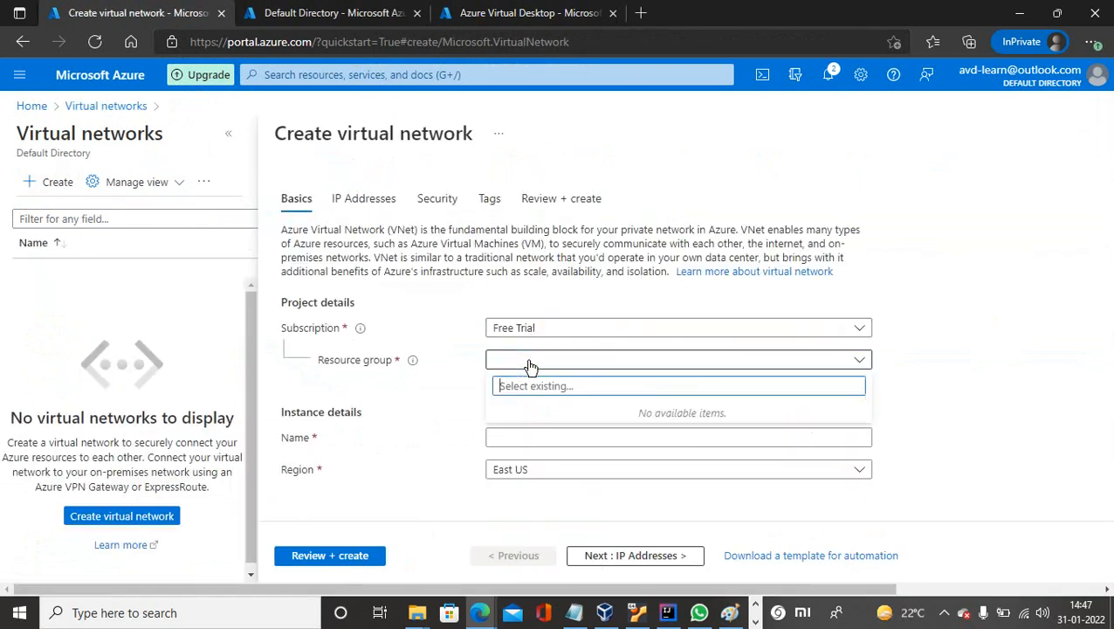
click(441, 409)
click(512, 381)
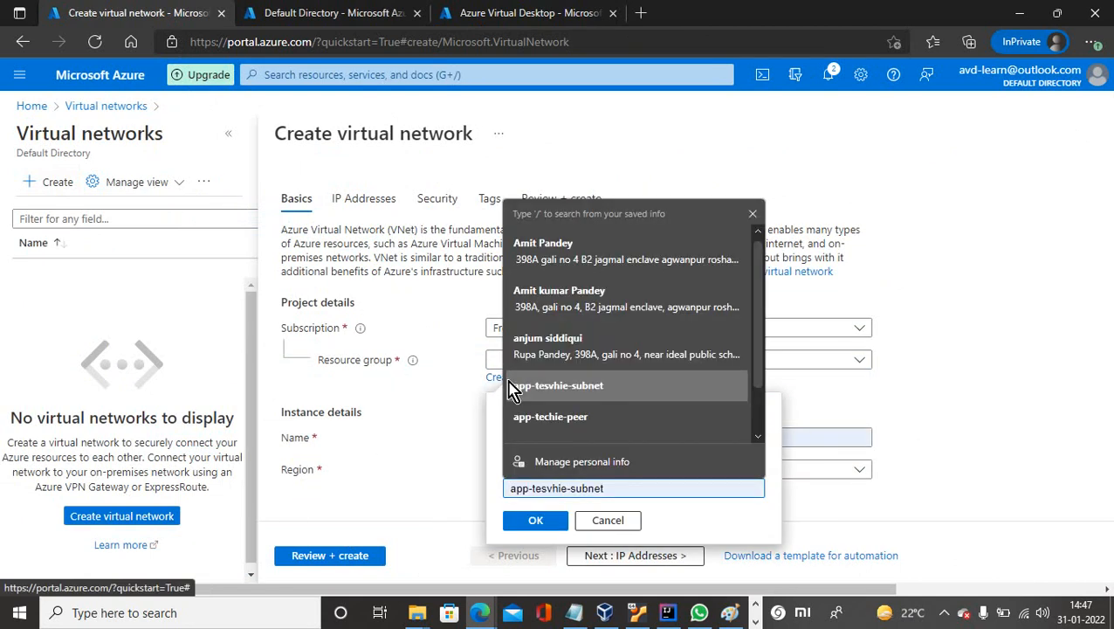
text(avd-rg)
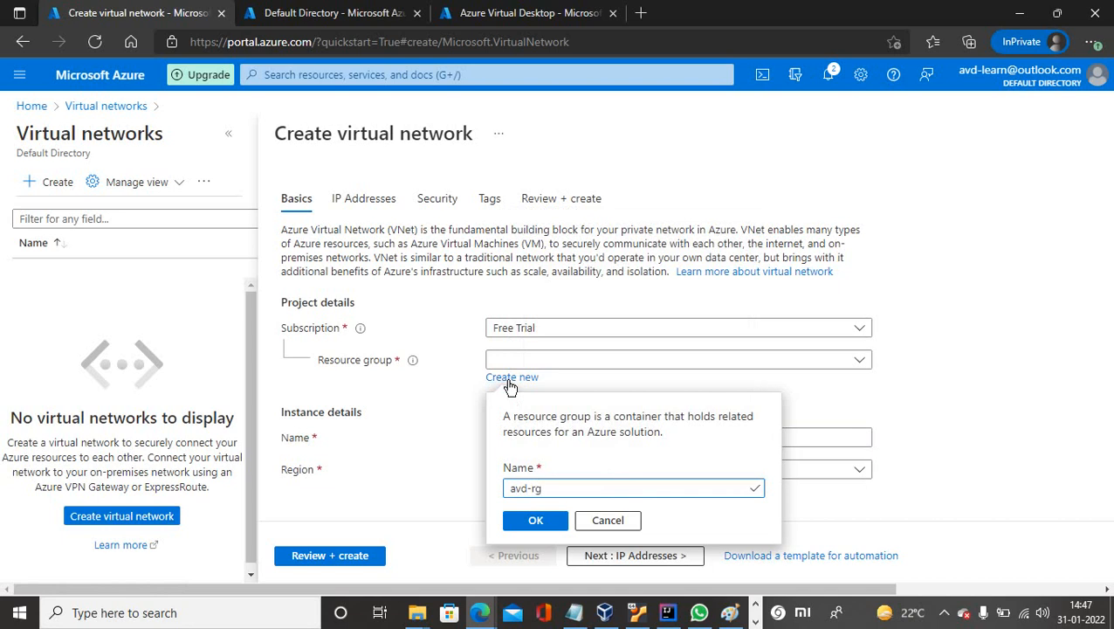
click(535, 520)
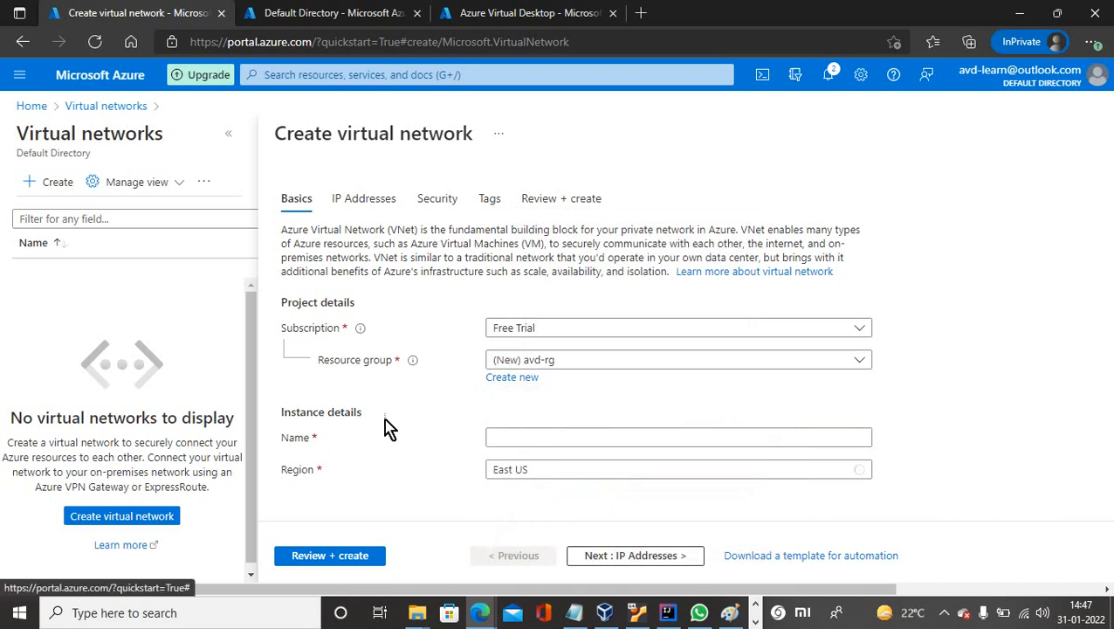
click(503, 441)
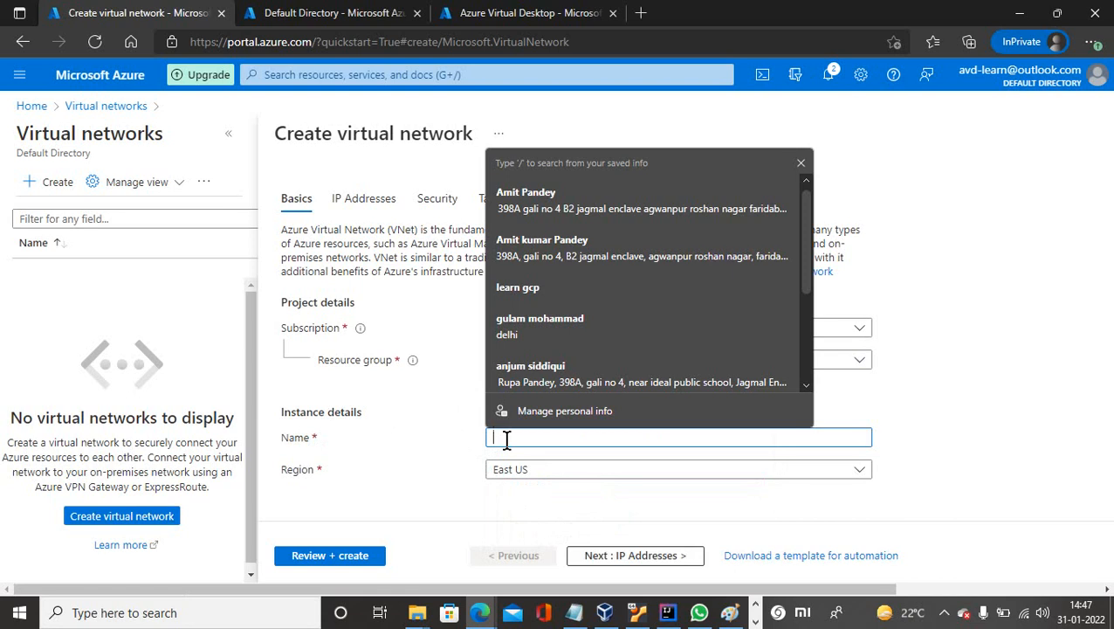
text(avd-vnet)
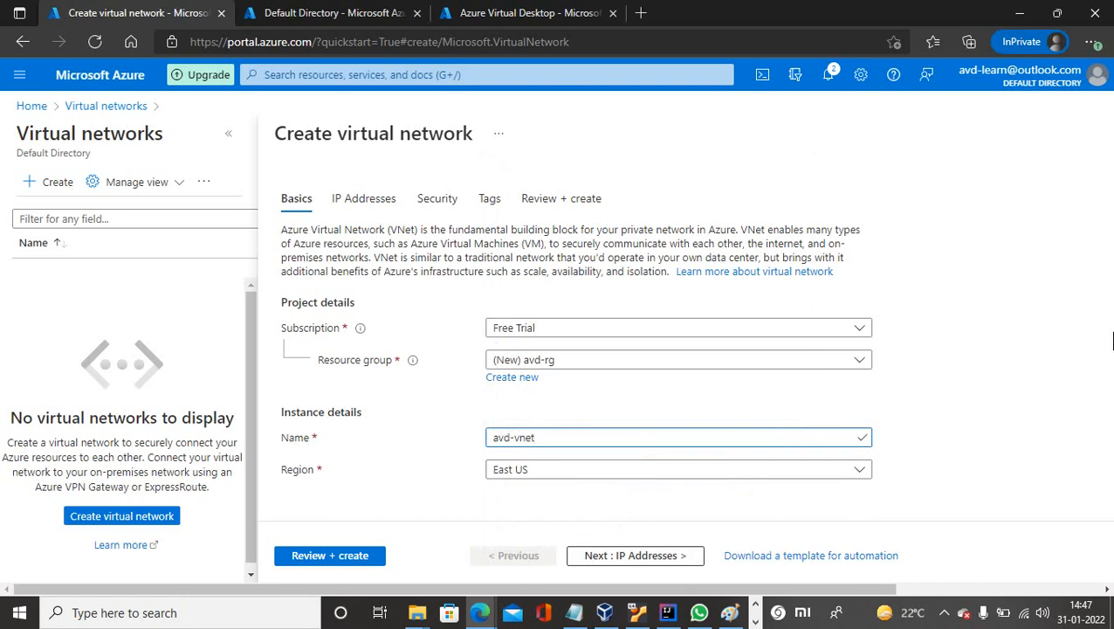
click(956, 400)
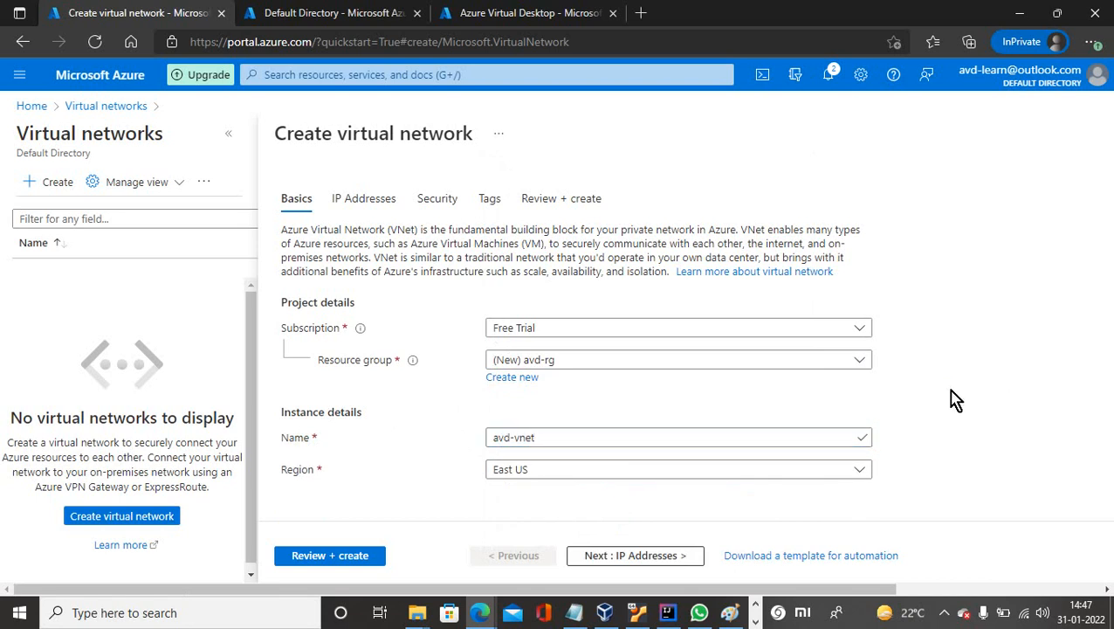
click(648, 566)
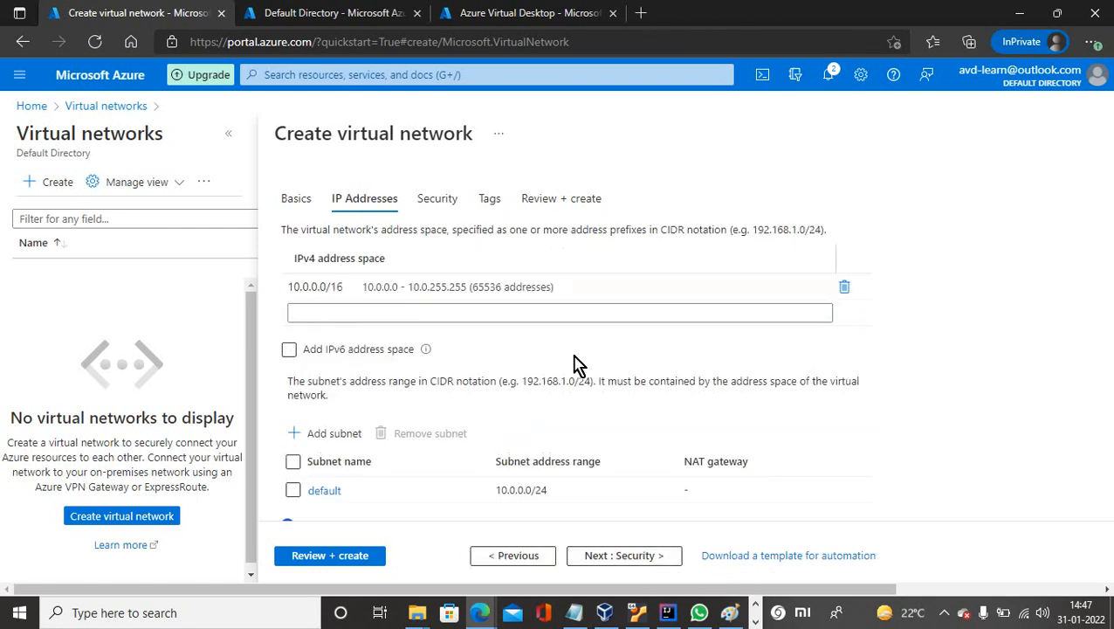
click(480, 612)
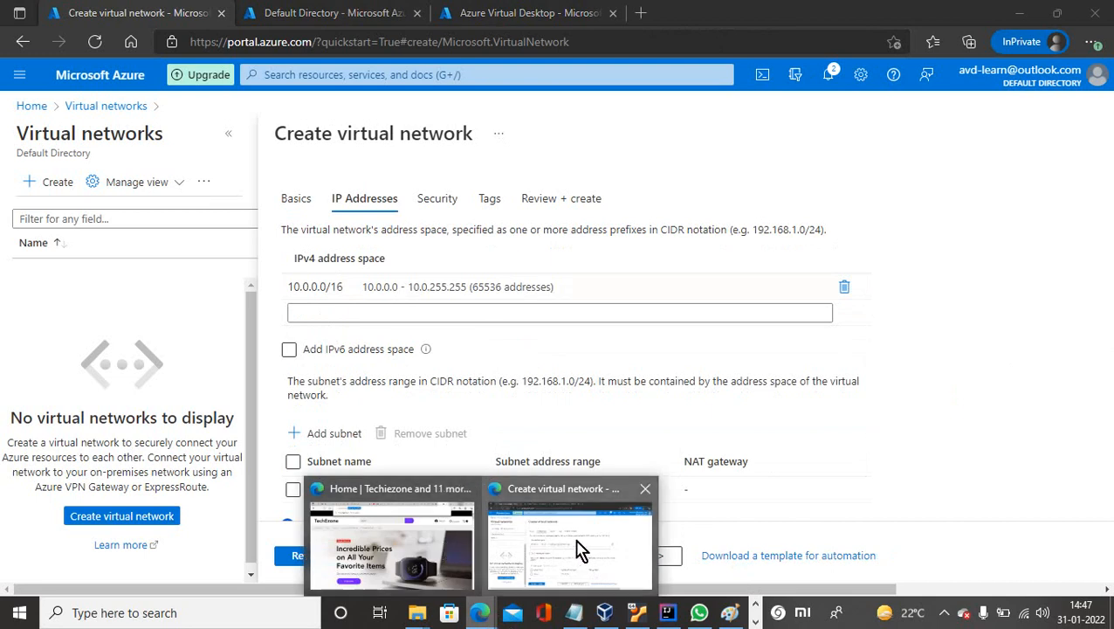
Copy 10.1.0.0/25 from the Visual Subnet Calculator and return to the Azure network form.
click(413, 557)
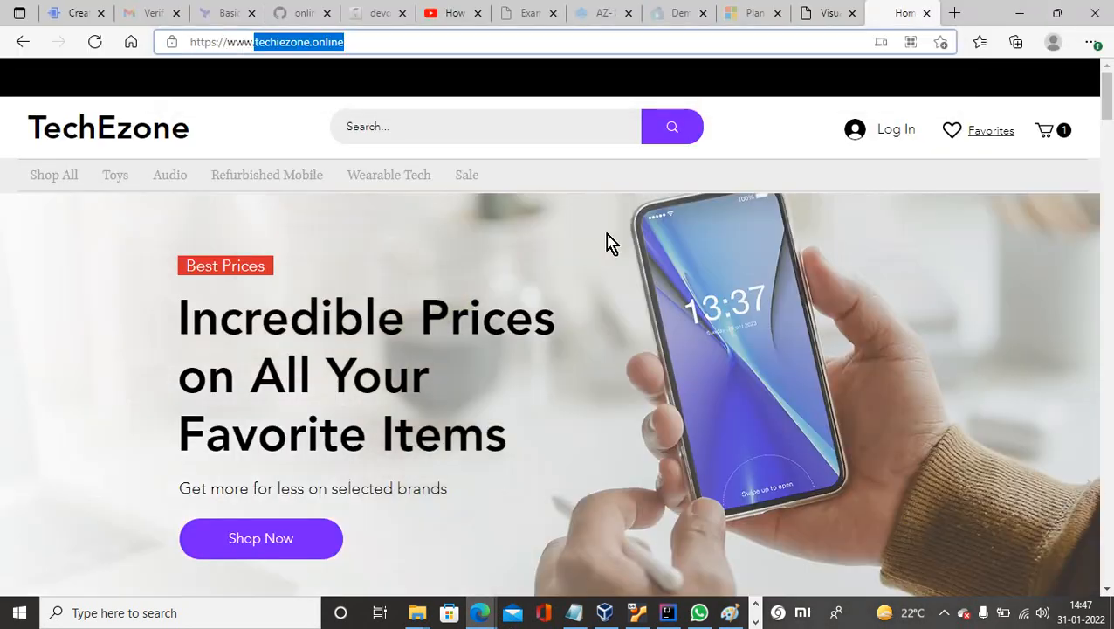
click(828, 15)
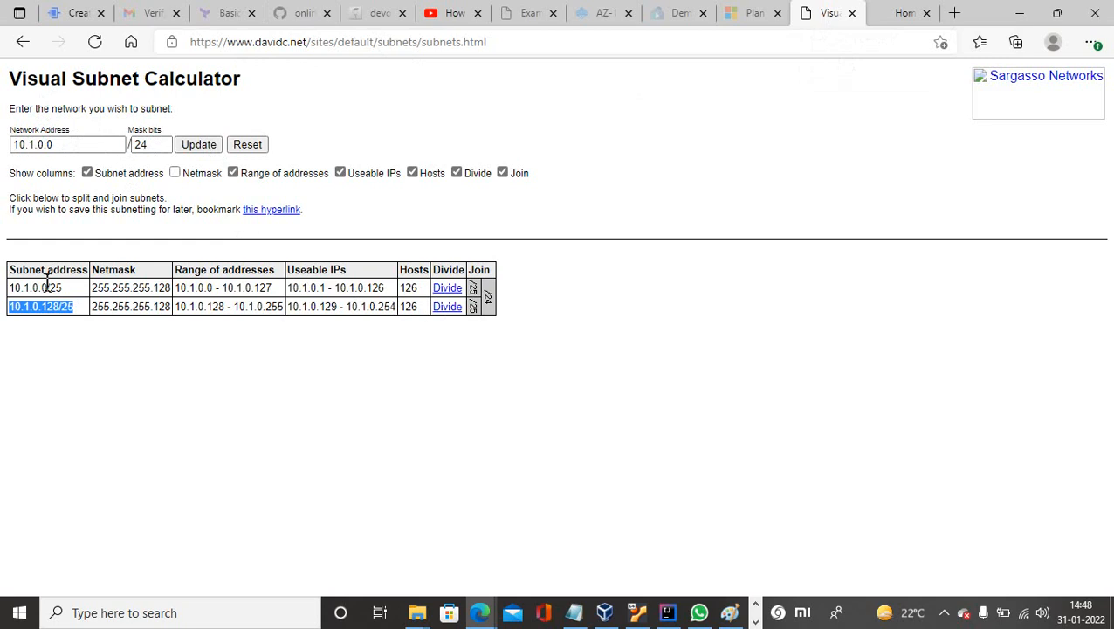
drag(65, 290, 7, 295)
key(ctrl+c)
mouse_move(481, 613)
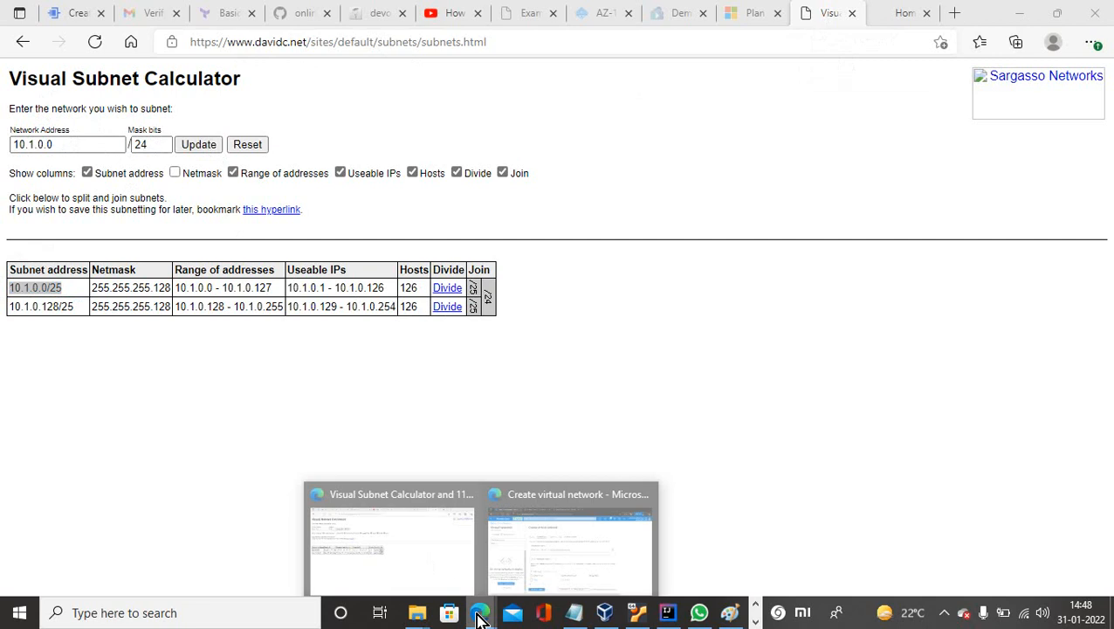
click(563, 563)
click(345, 289)
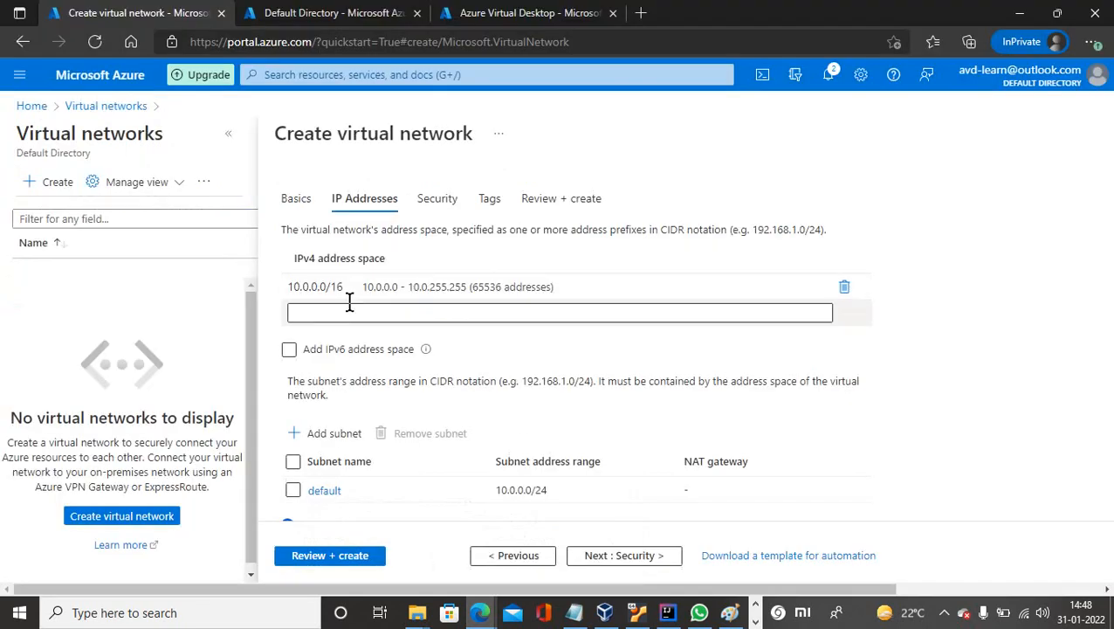
Replace the 10.0.0.0/16 address space with 10.1.0.0/24.
drag(358, 288, 291, 285)
key(ctrl+v)
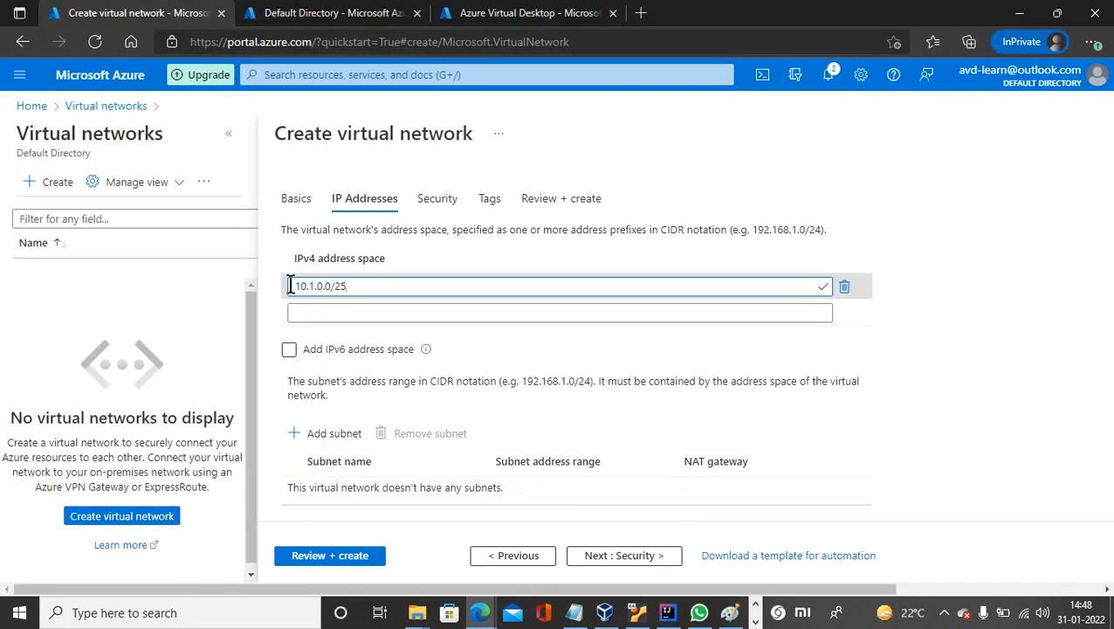
text(4)
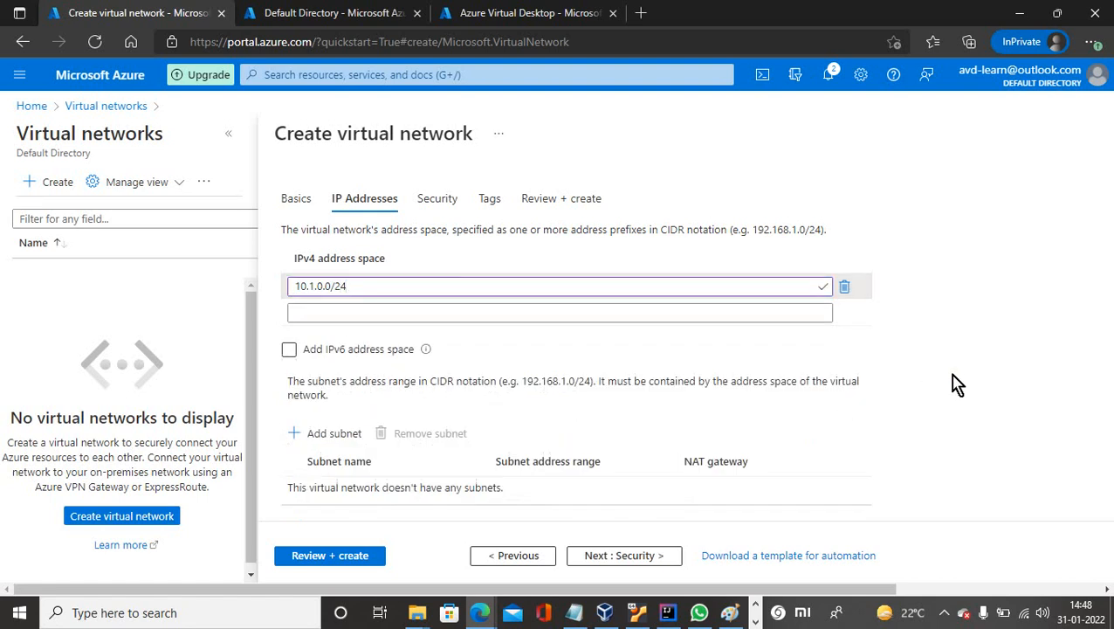
scroll(986, 318, down, 2)
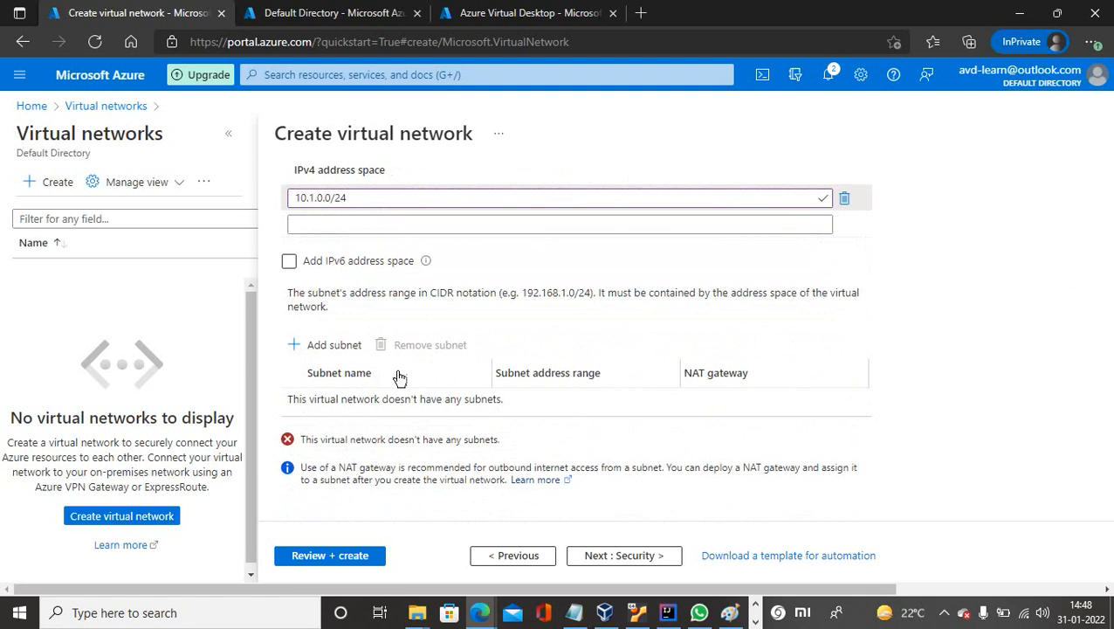
Add subnet avd-vnet-subnet1 with address range 10.1.0.0/25.
click(336, 348)
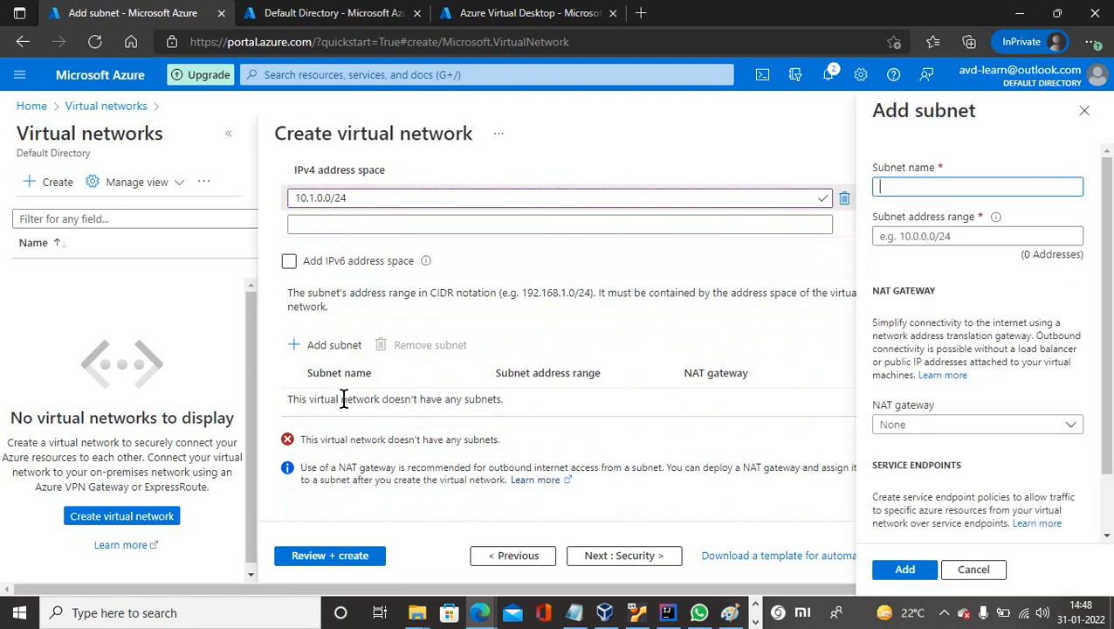
key(ctrl+v)
drag(945, 186, 831, 179)
key(ctrl+c)
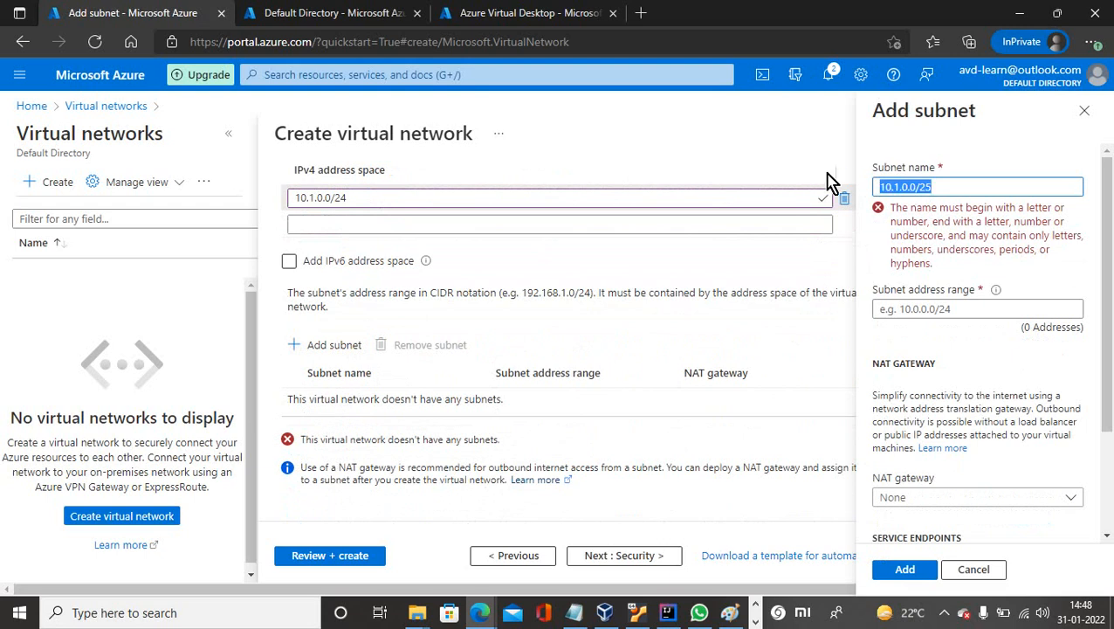
text(avd-vn)
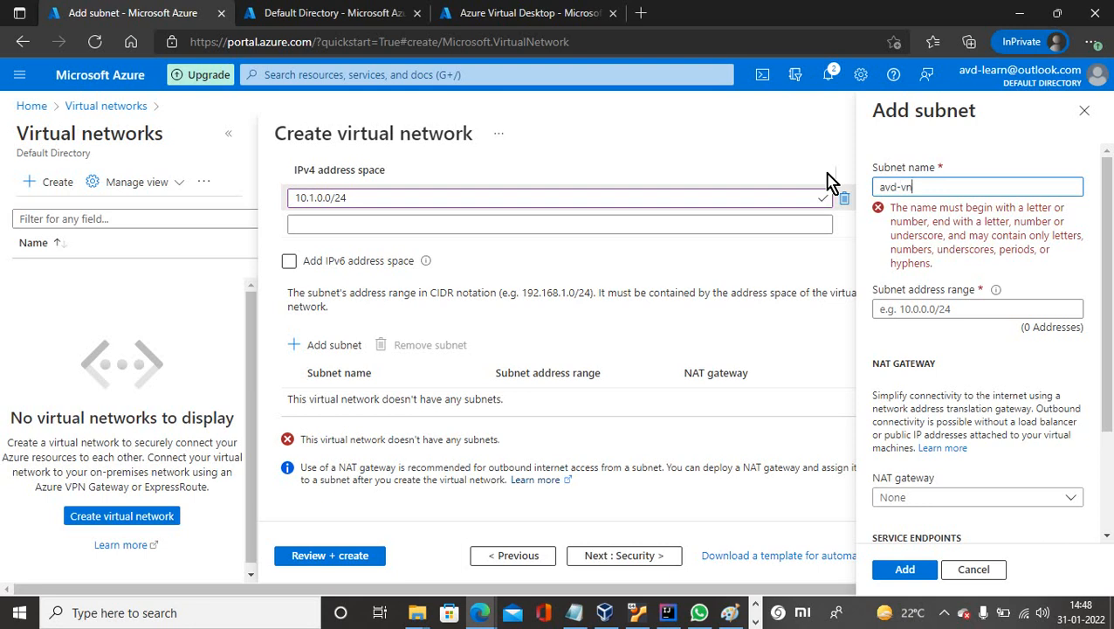
text(et-subnet1)
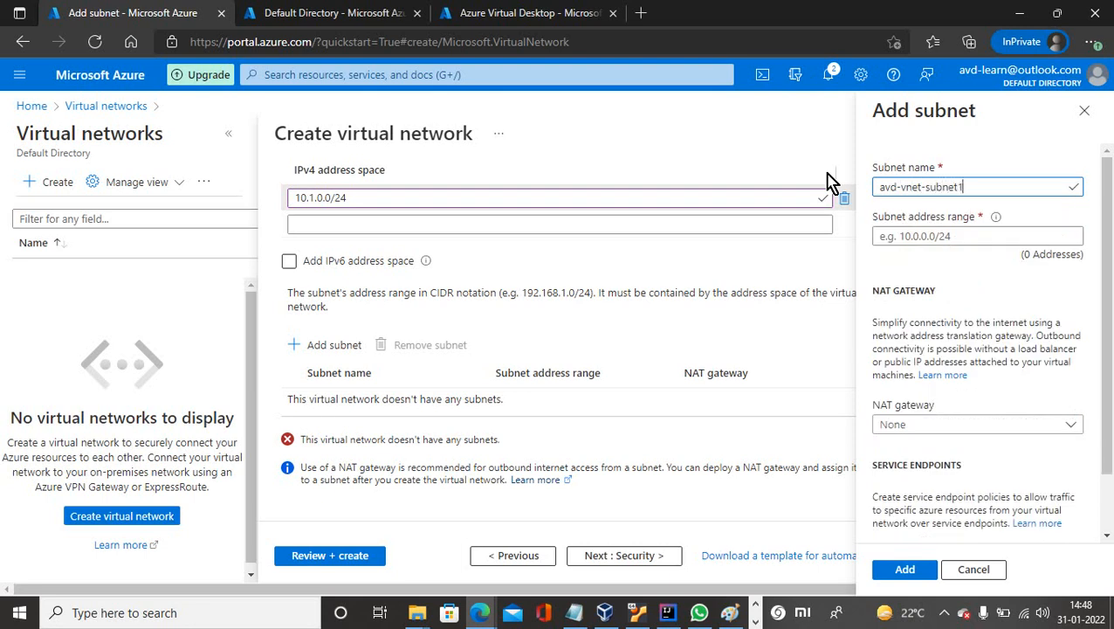
click(919, 235)
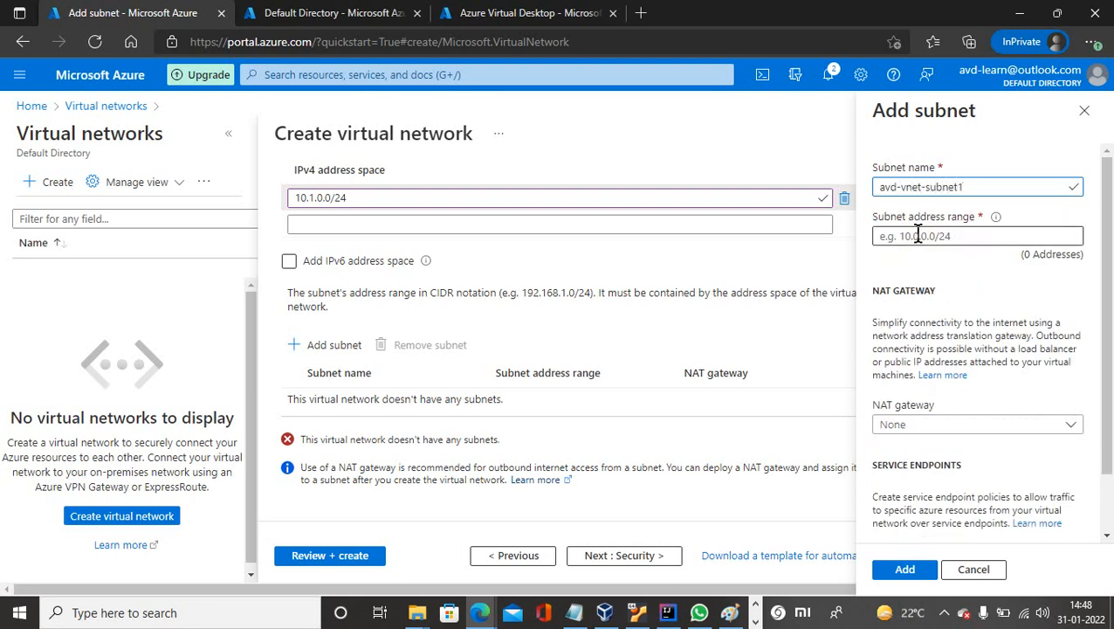
key(ctrl+v)
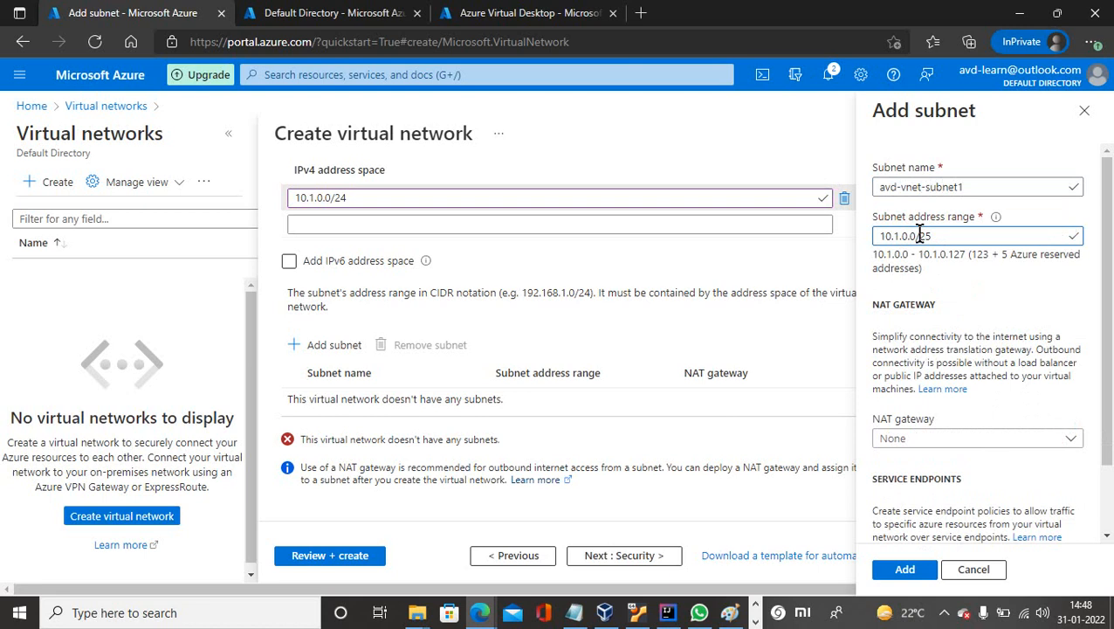
click(904, 570)
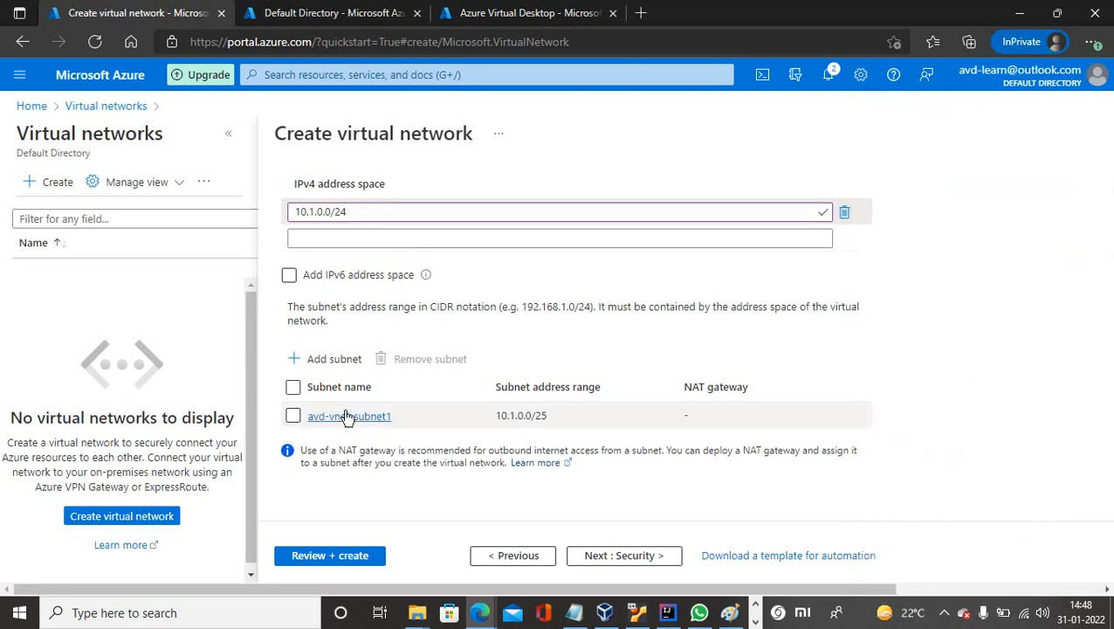
click(333, 359)
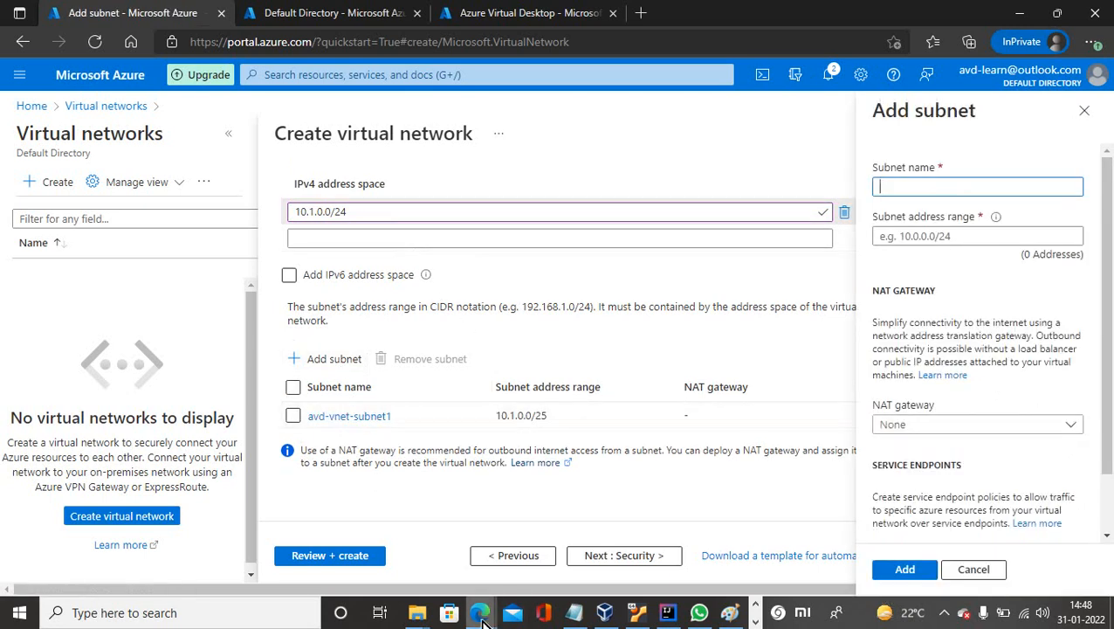
Copy 10.1.0.128/25 from the subnet calculator and enter it as avd-vnet-subnet2's address range.
mouse_move(481, 615)
click(447, 585)
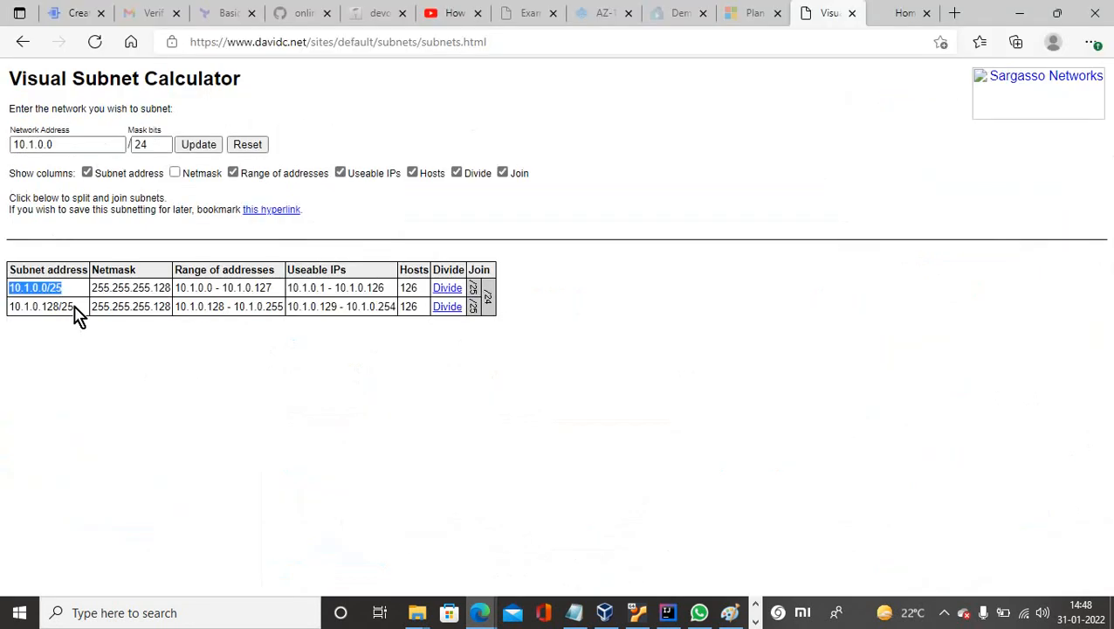
drag(75, 310, 10, 306)
key(ctrl+c)
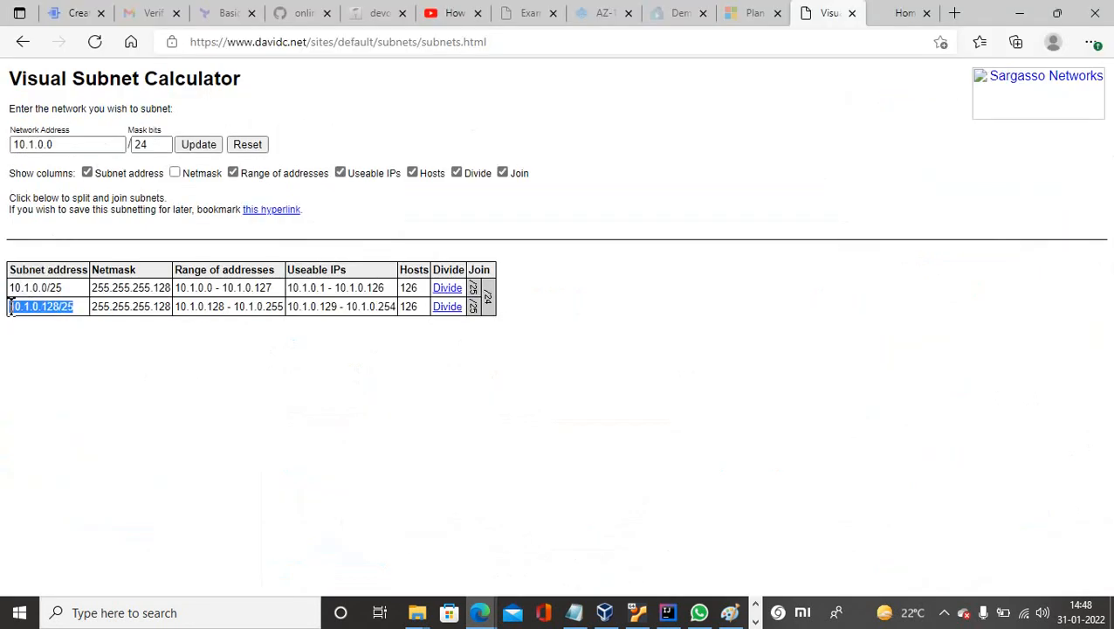
mouse_move(480, 611)
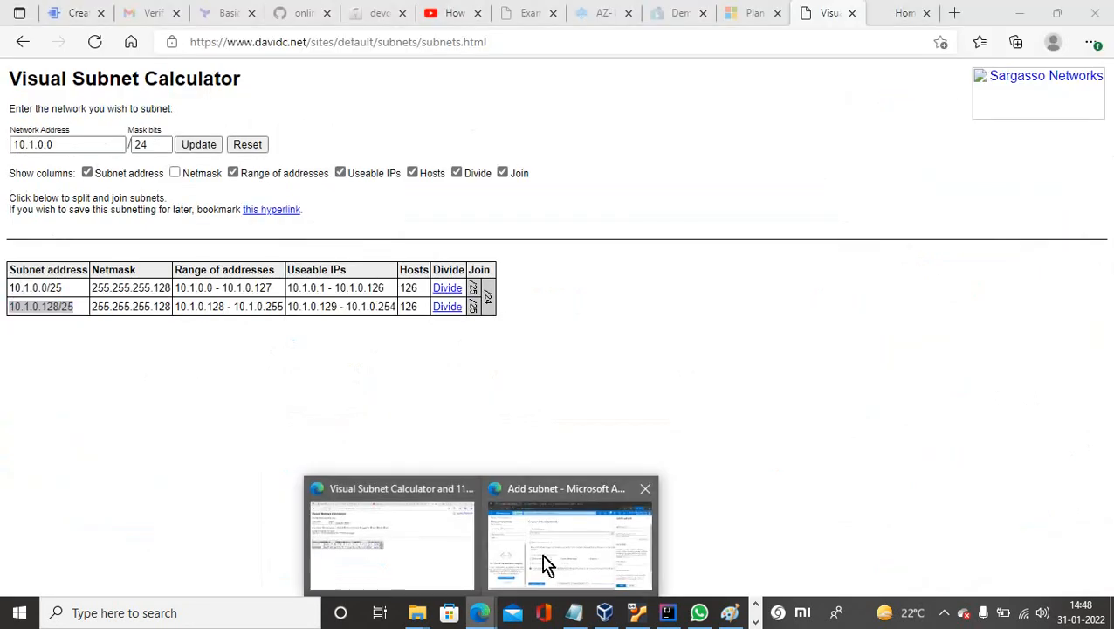
click(564, 557)
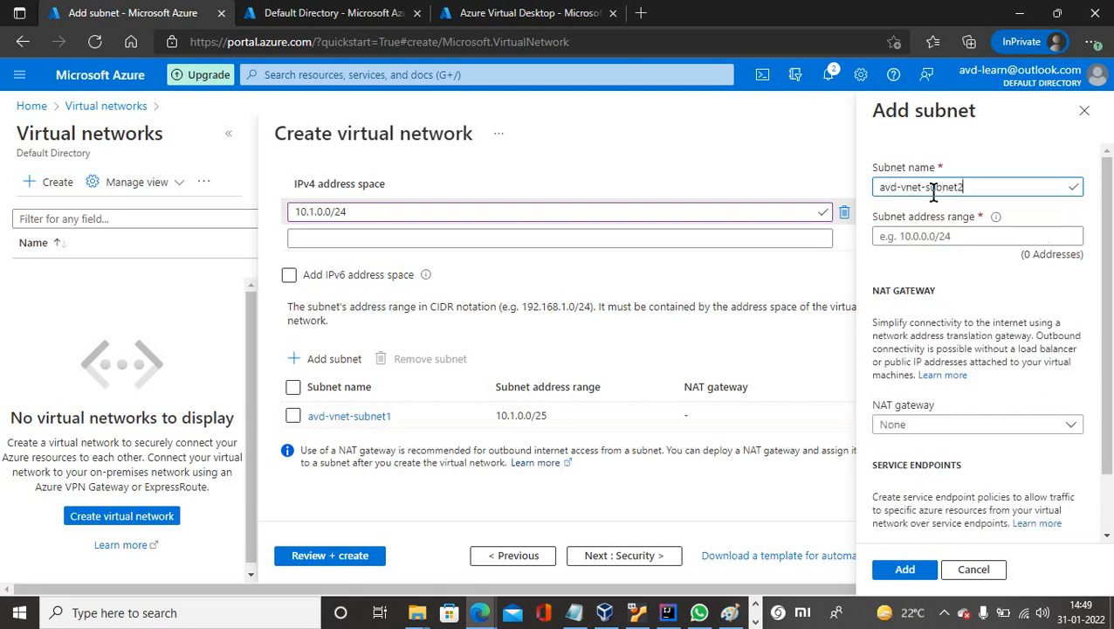
click(915, 238)
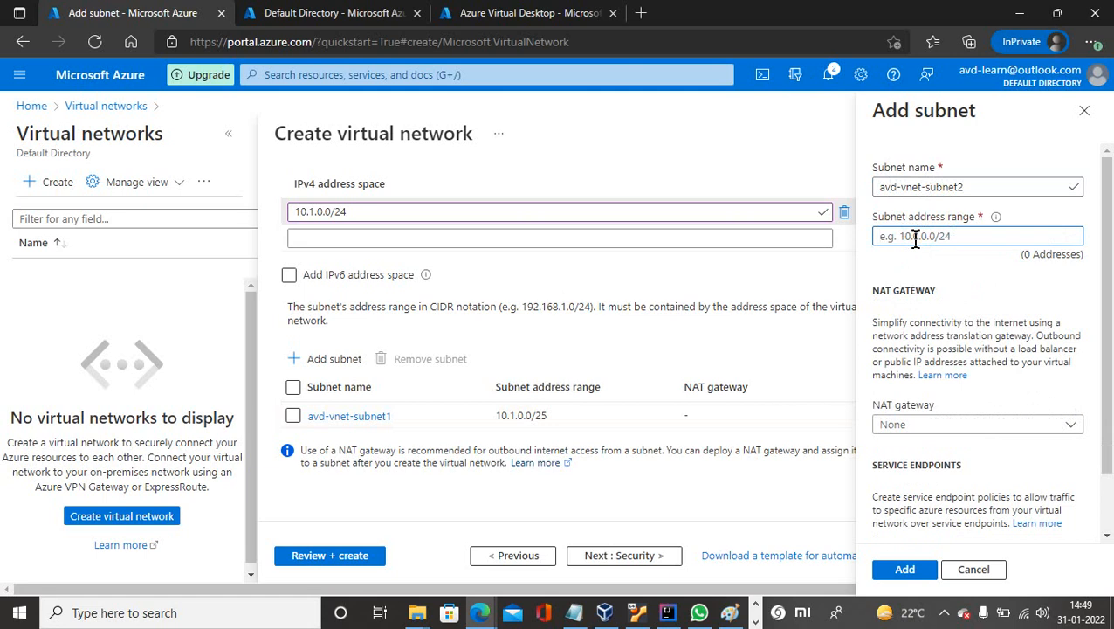
key(ctrl+v)
click(899, 578)
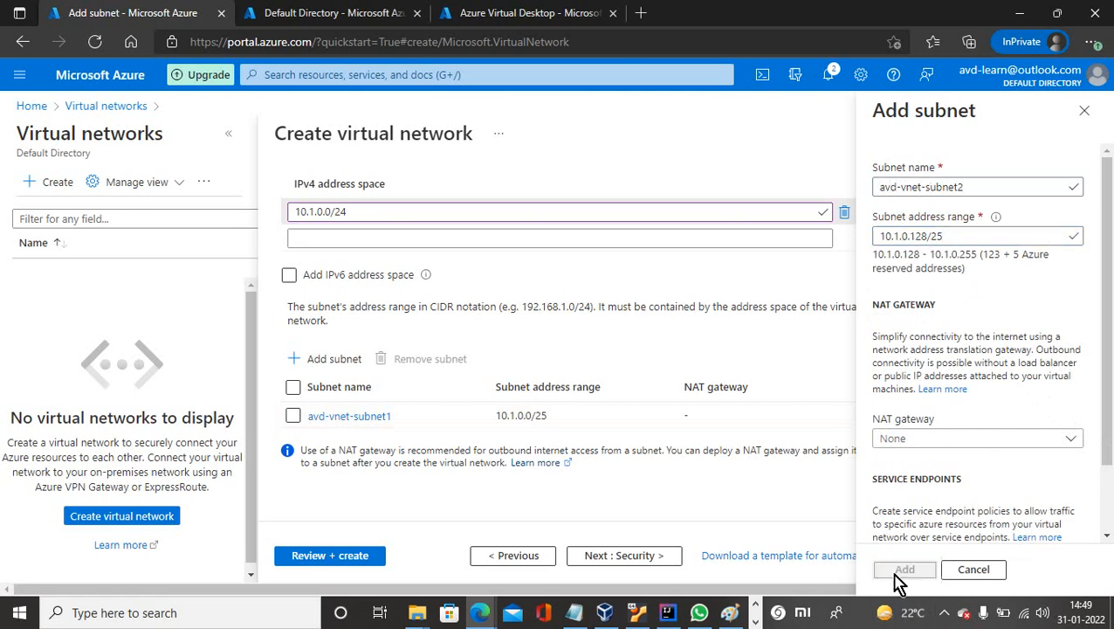
Skip through Security and Tags to Review + create, then create avd-vnet once validation passes.
click(625, 559)
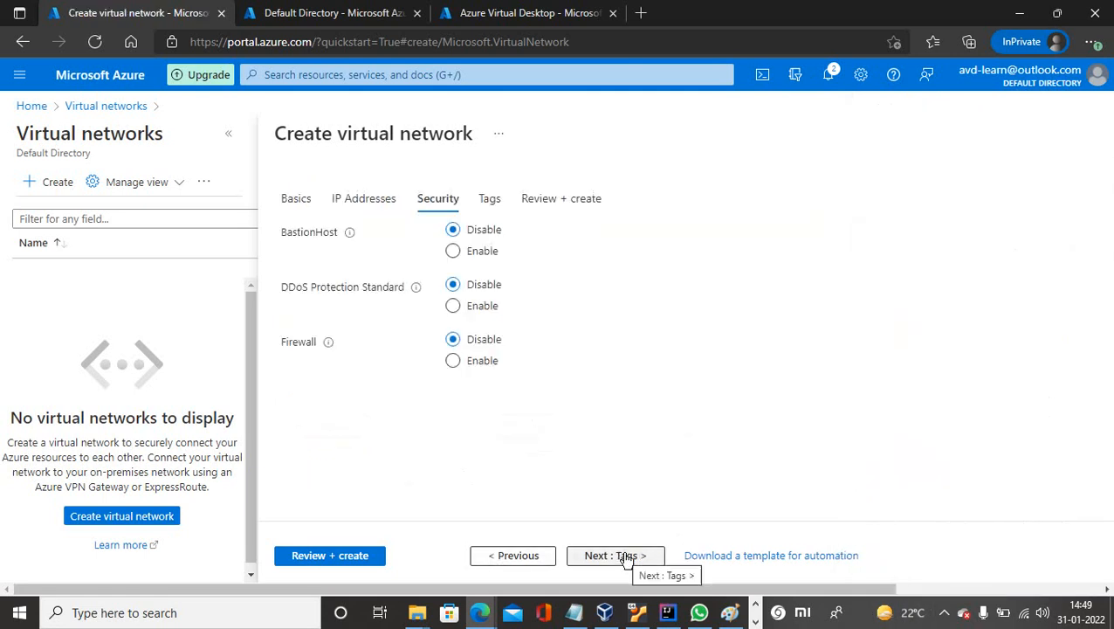
click(625, 559)
click(626, 559)
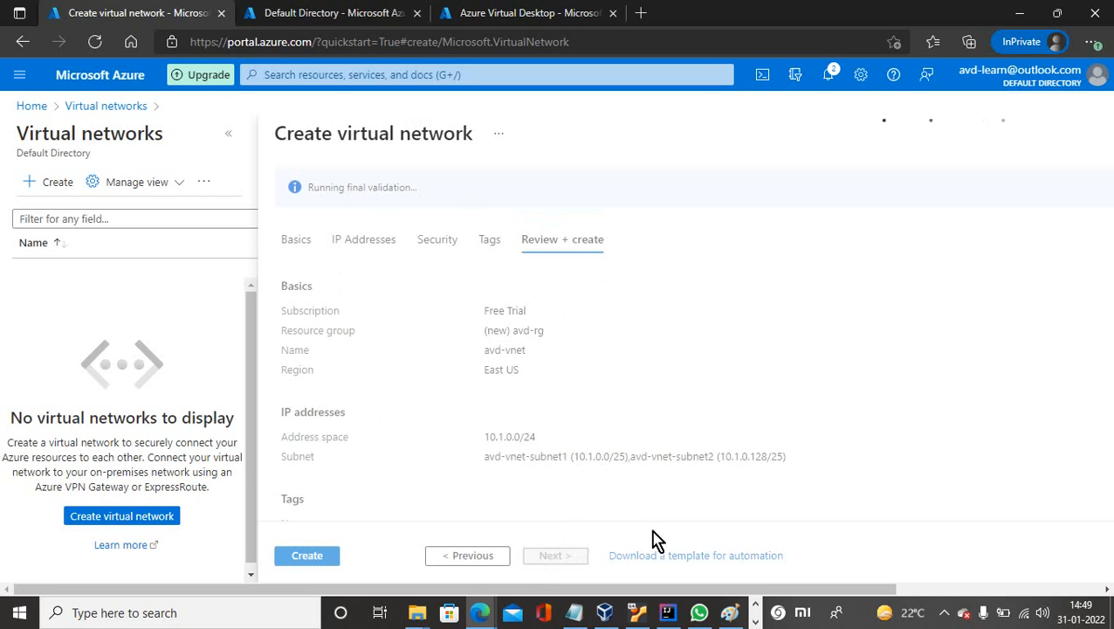
click(741, 616)
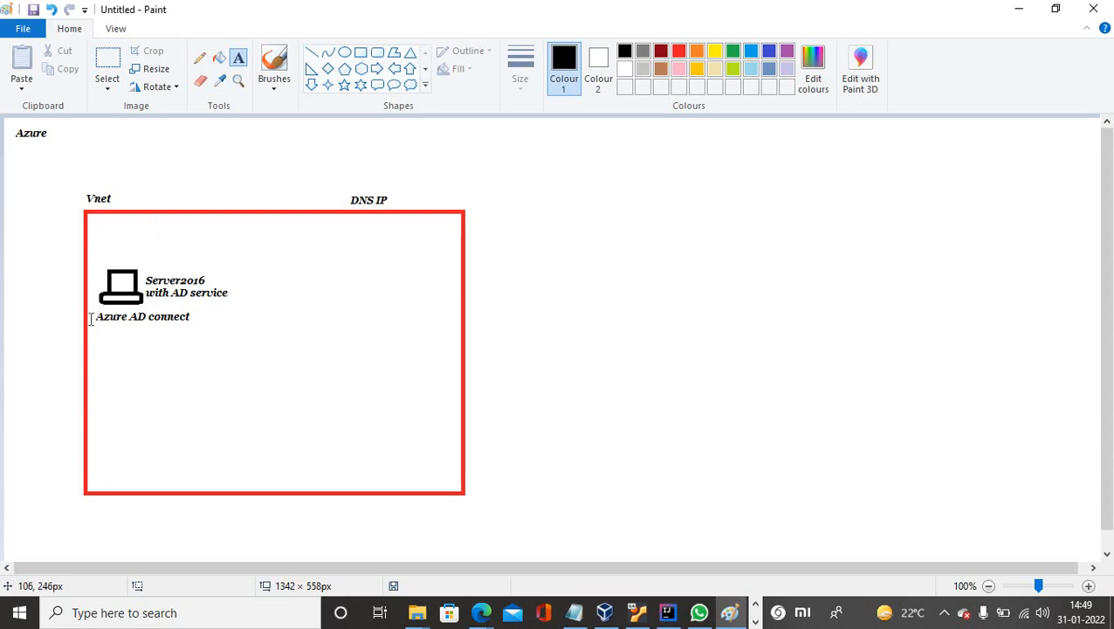
click(1015, 11)
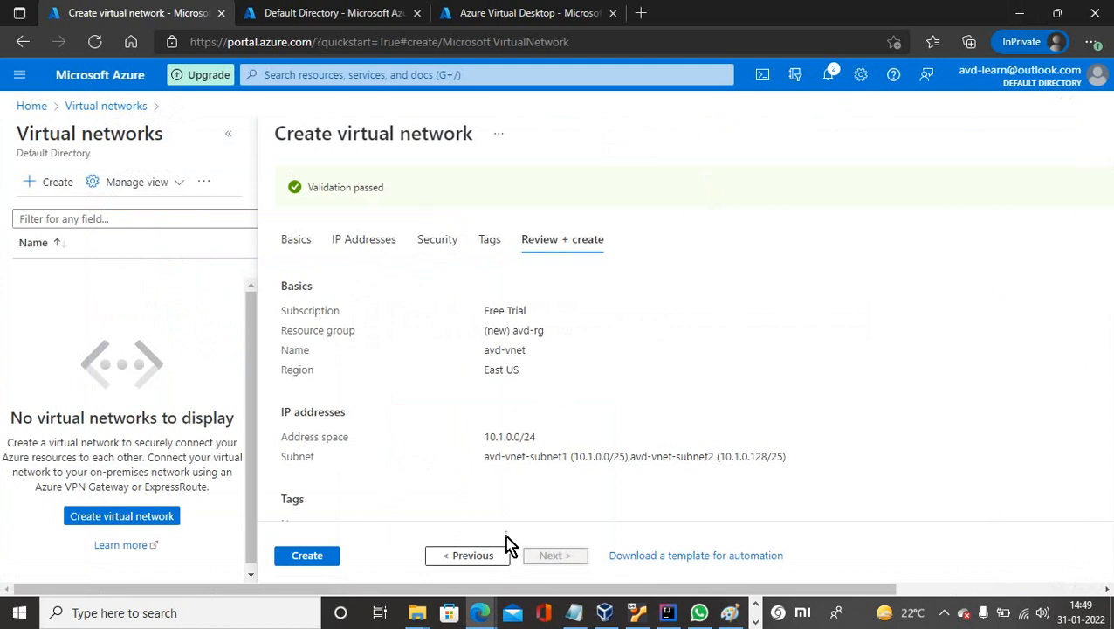
click(321, 557)
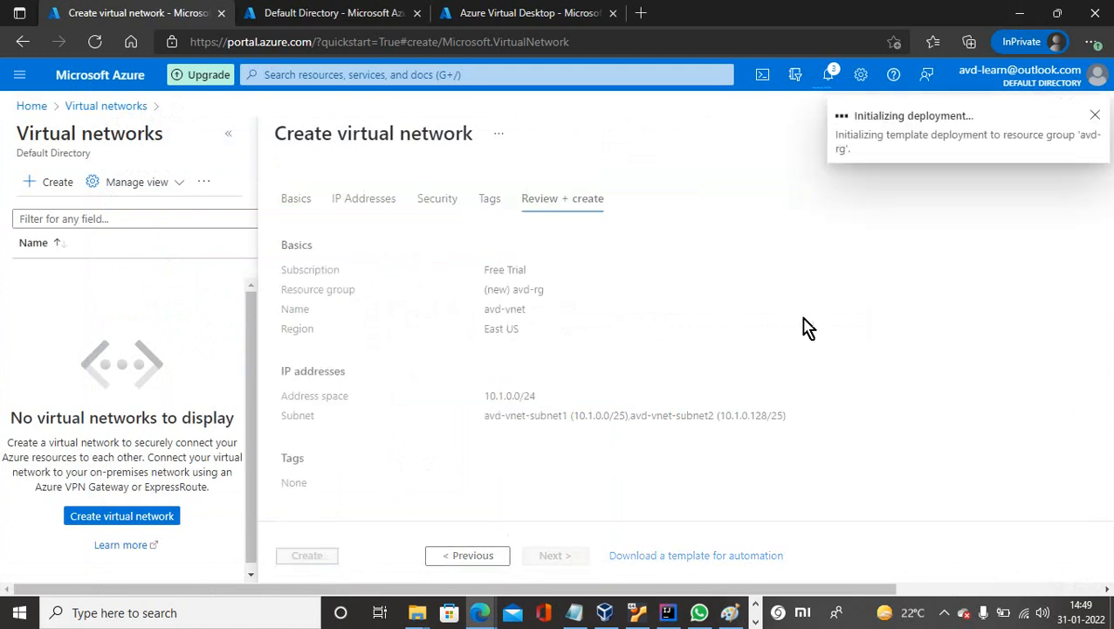
Open a new tab with the query 'azure AD connect download', then return to the Azure Virtual Desktop tab.
click(643, 14)
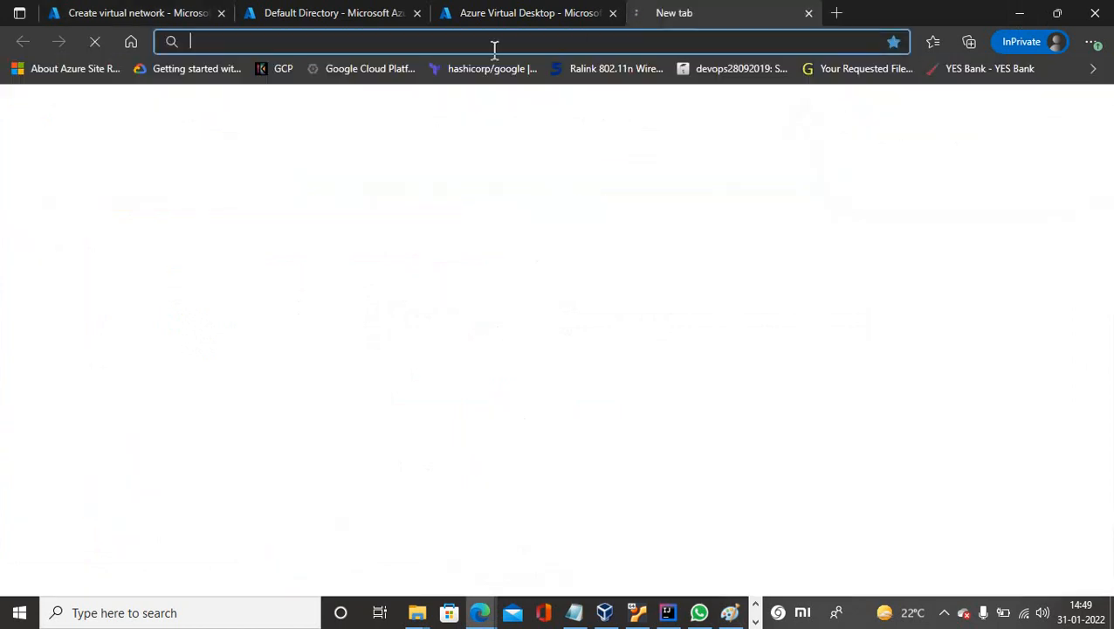
text(az)
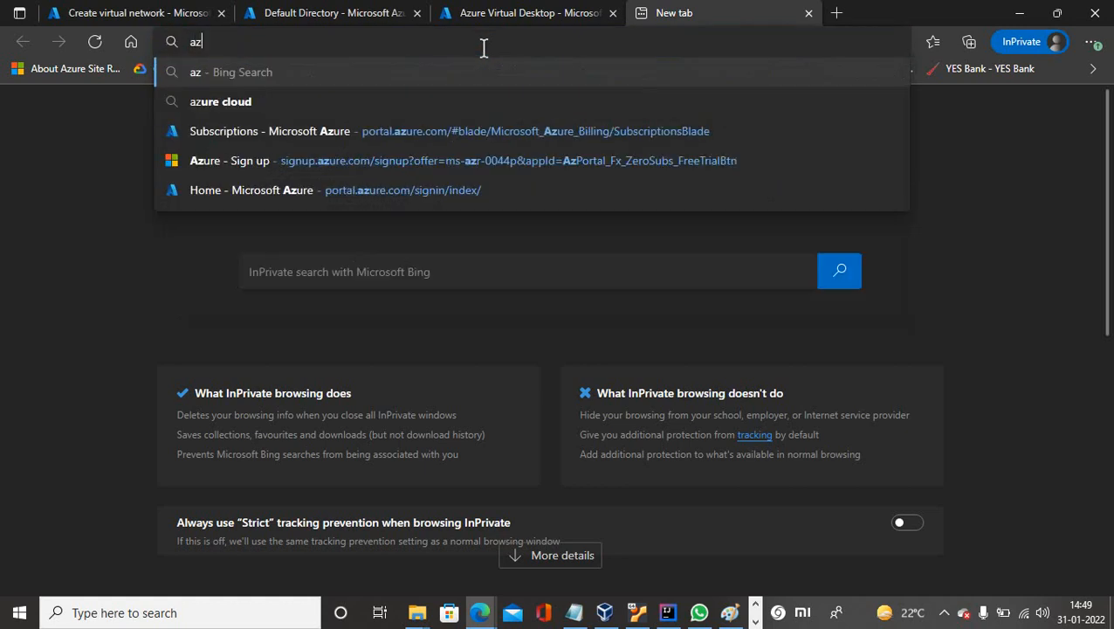
text(ure AD)
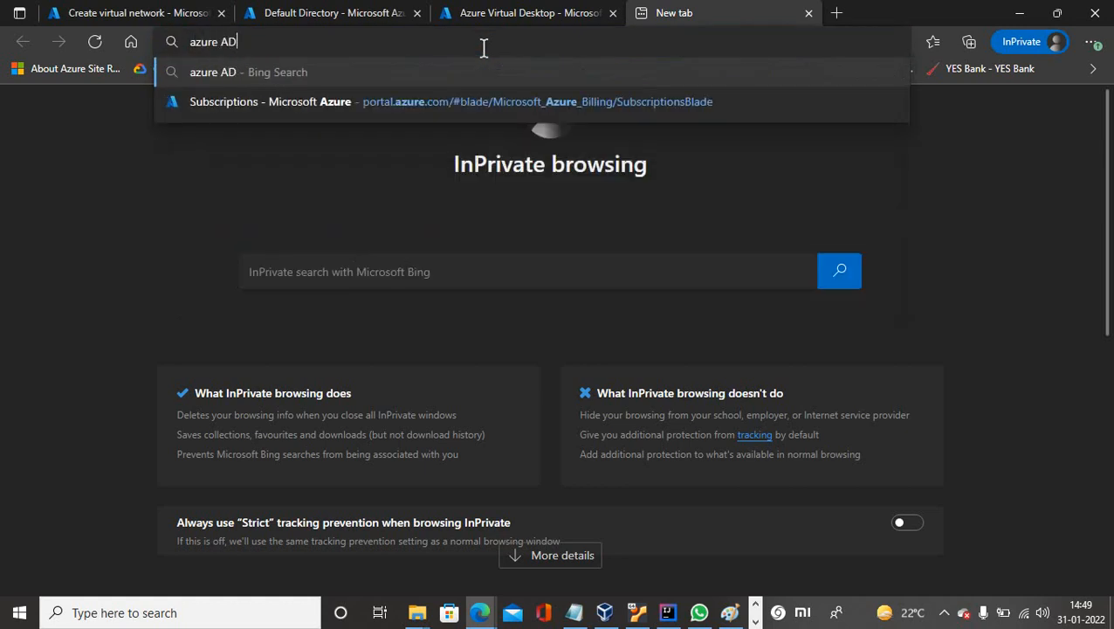
text( connect)
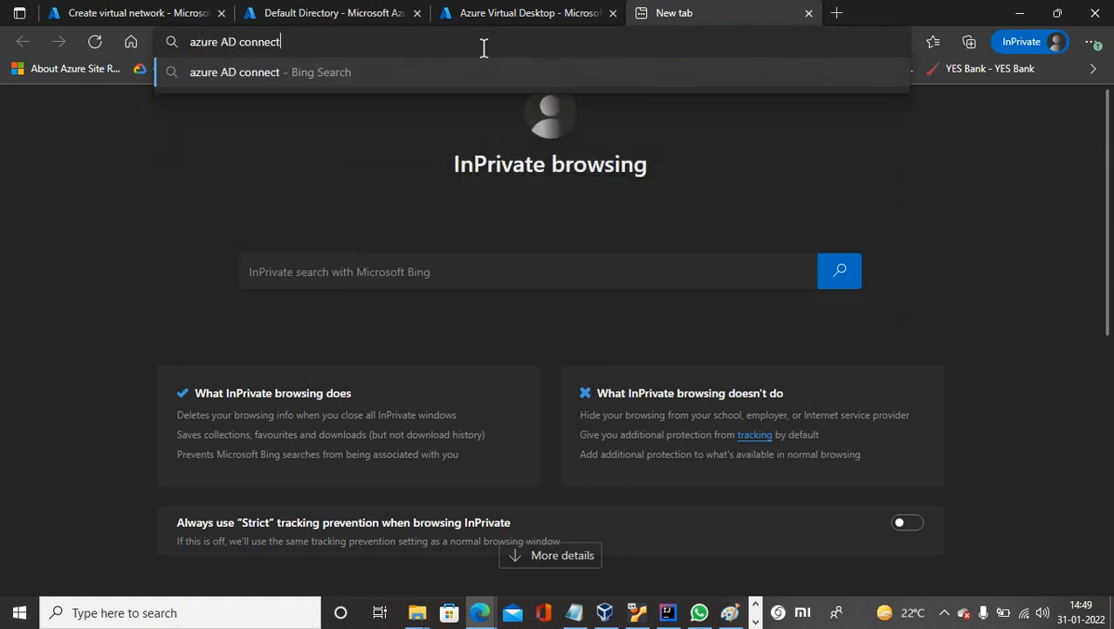
text( download)
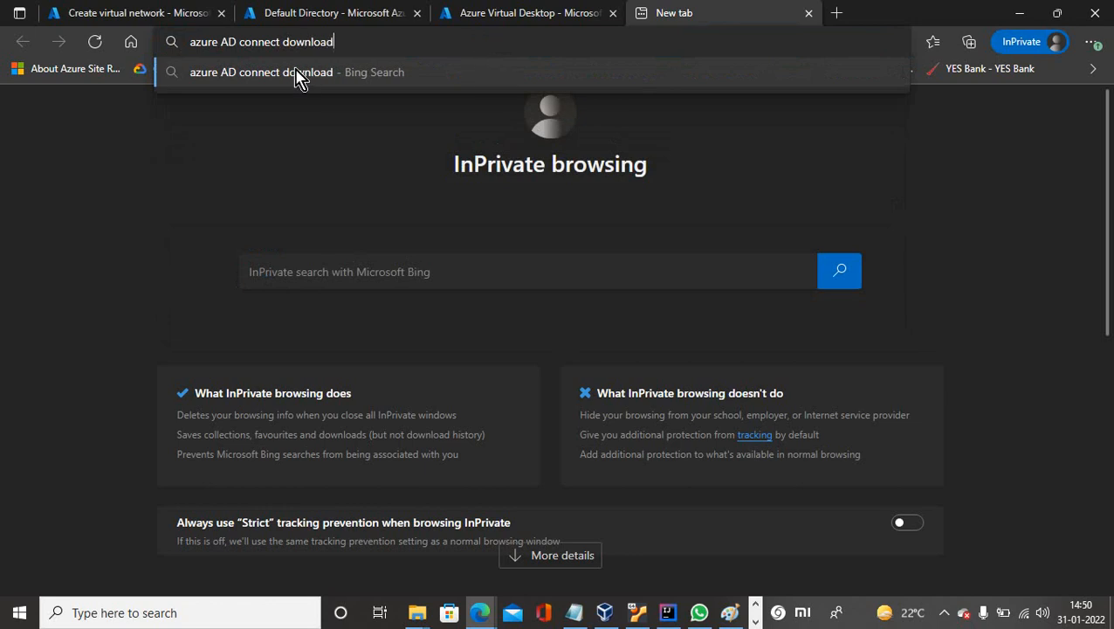
click(492, 21)
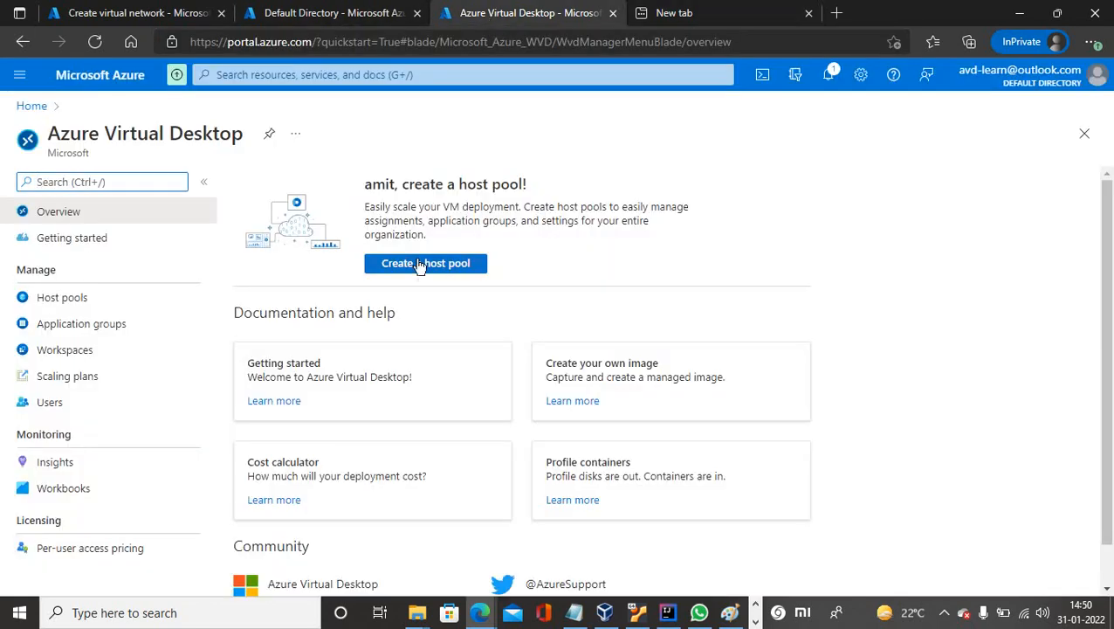
Confirm the avd-vnet deployment succeeded and open its overview (10.1.0.0/24, East US).
click(136, 23)
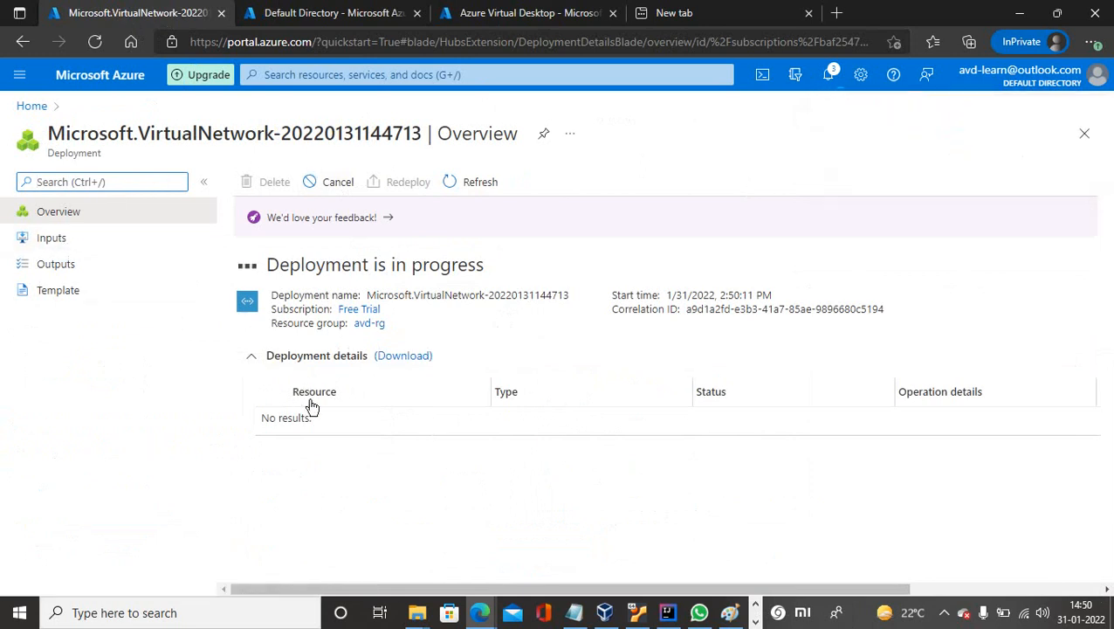
click(944, 612)
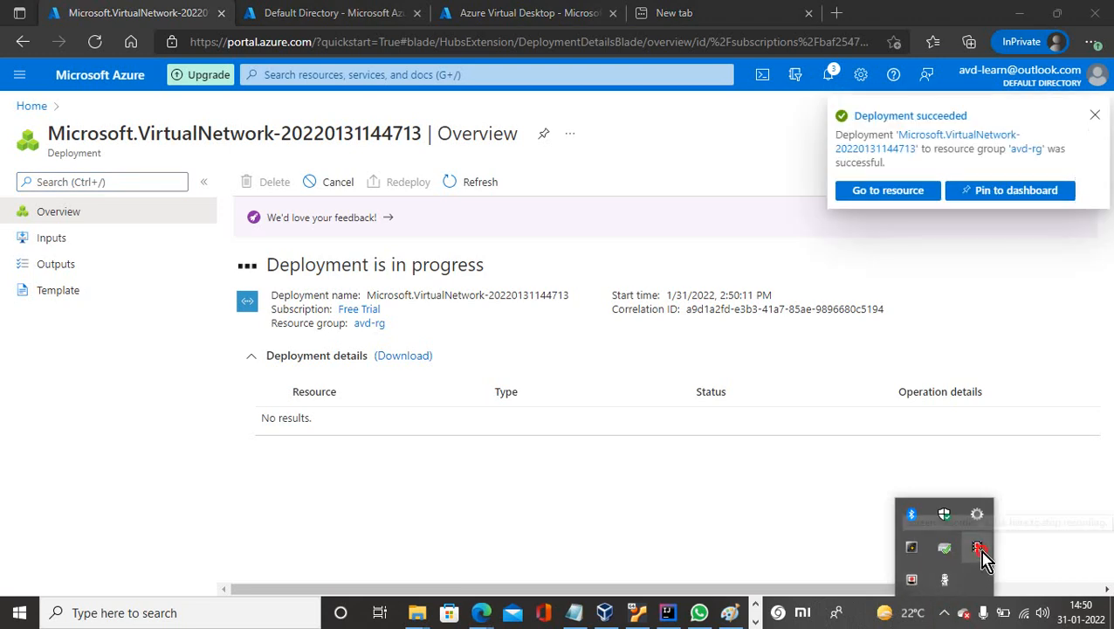
click(960, 117)
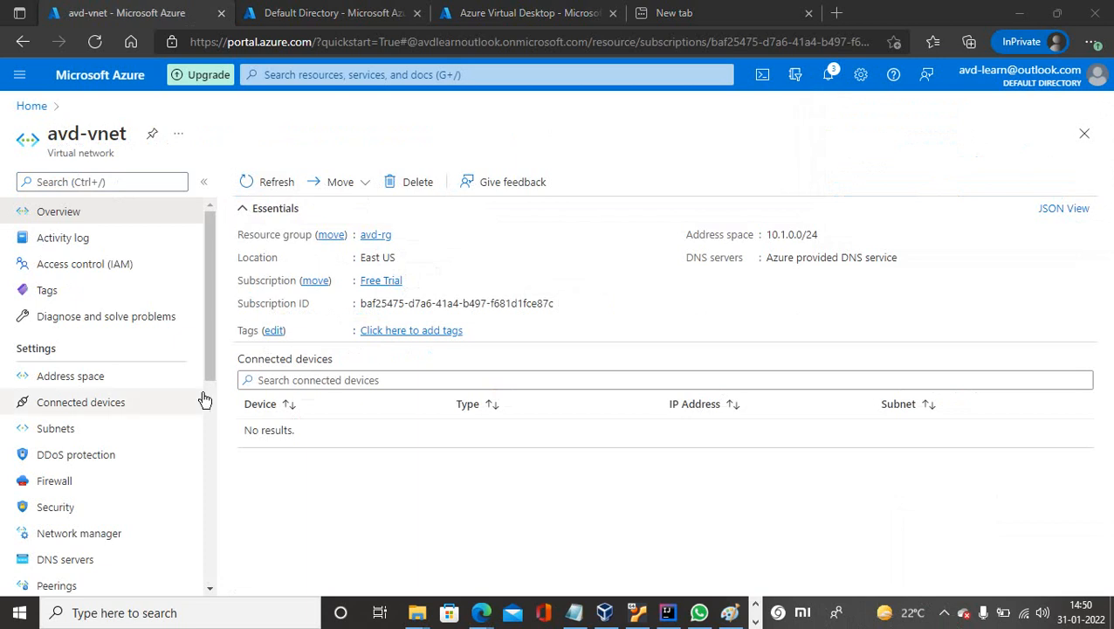
click(301, 75)
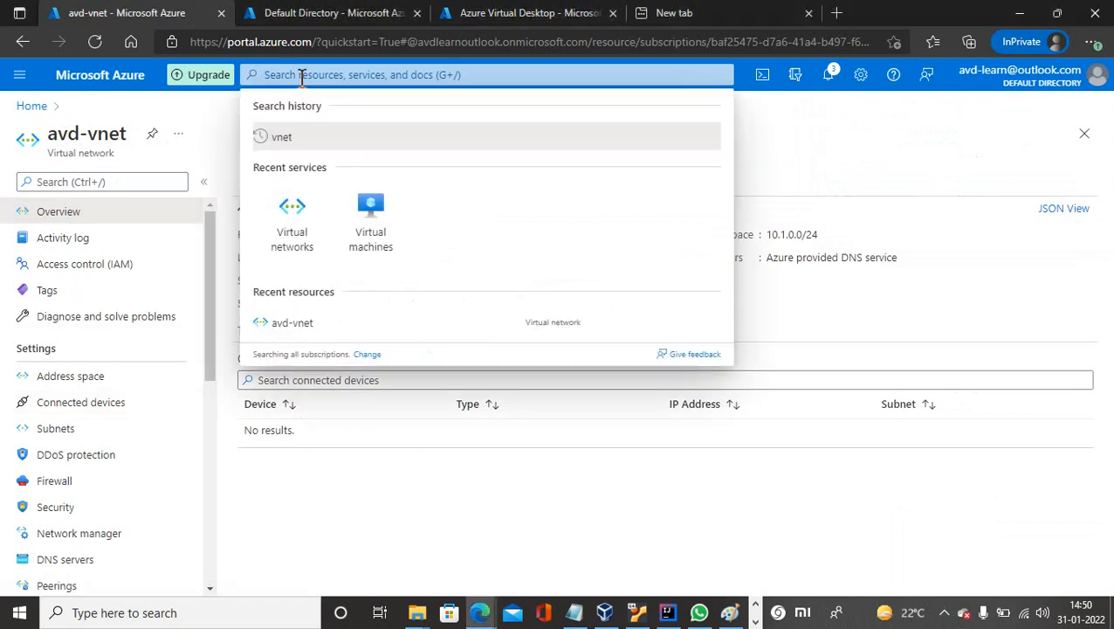
Find Virtual machines via the portal search and choose Create > Virtual machine.
text(vm)
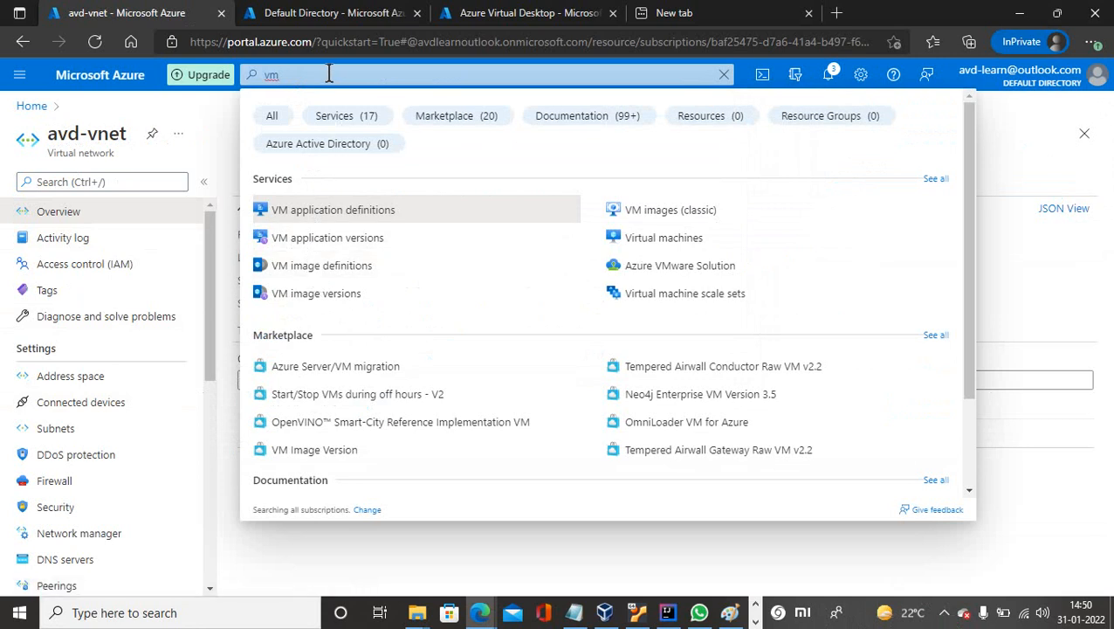
key(BackSpace)
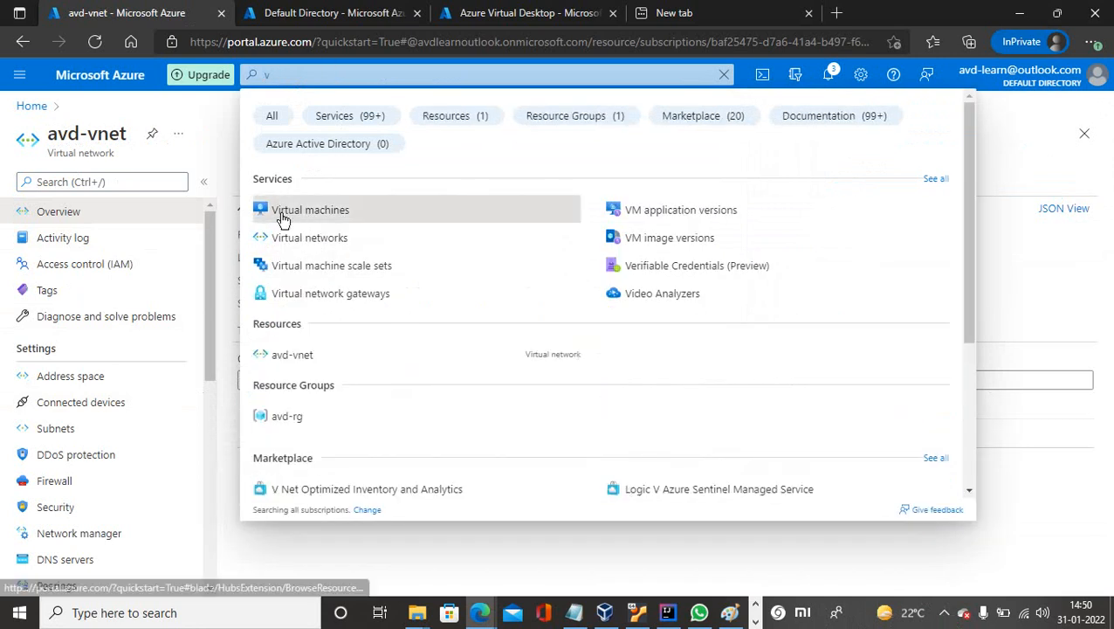
click(282, 218)
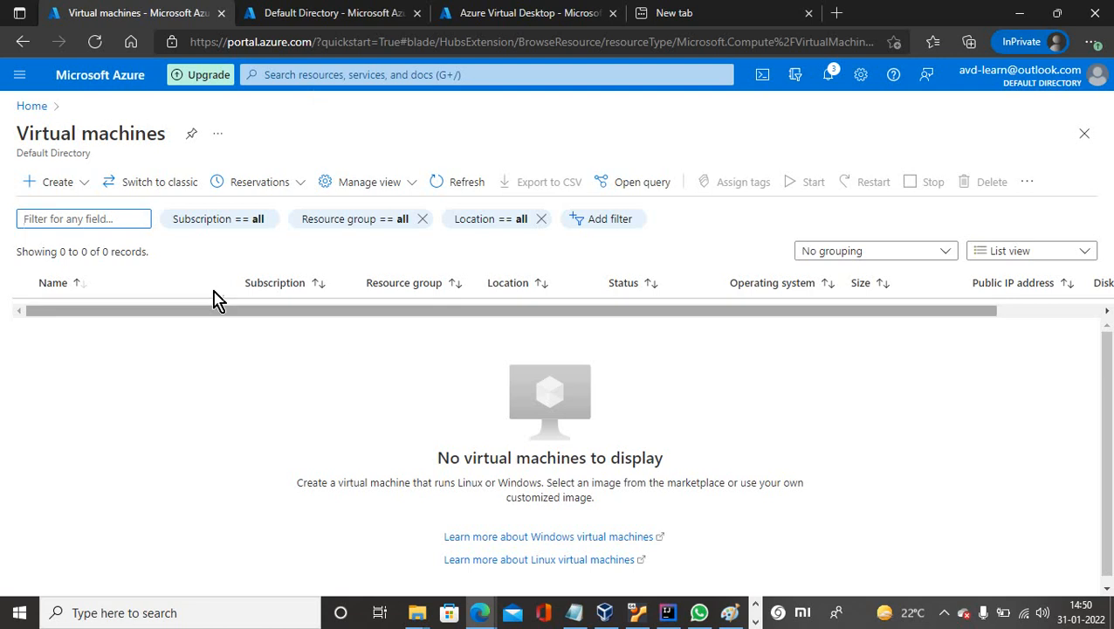
click(48, 185)
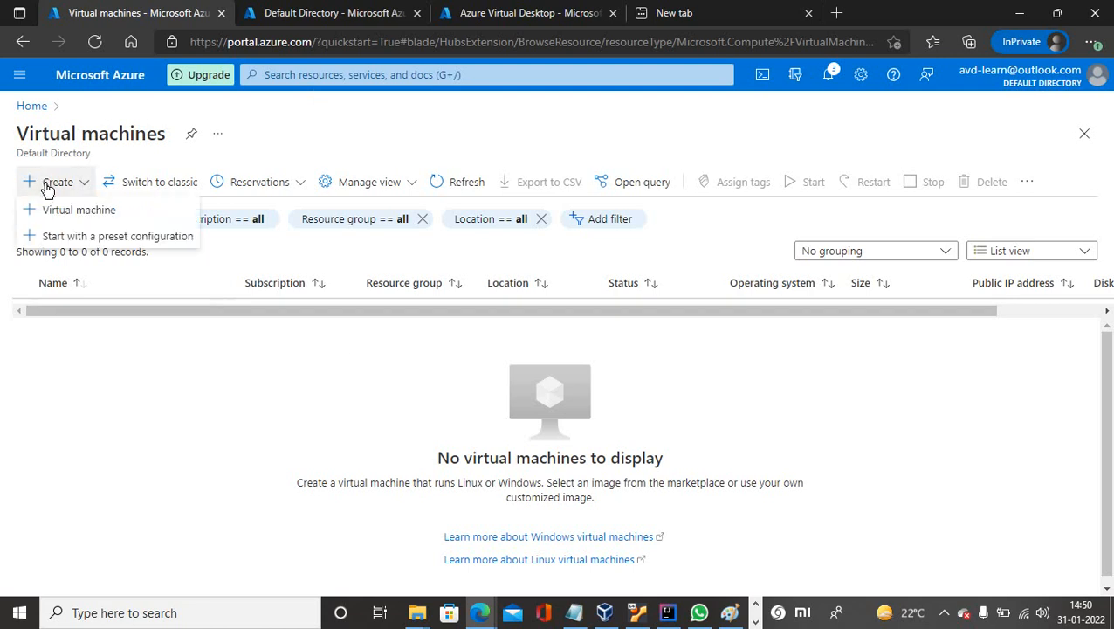
click(55, 213)
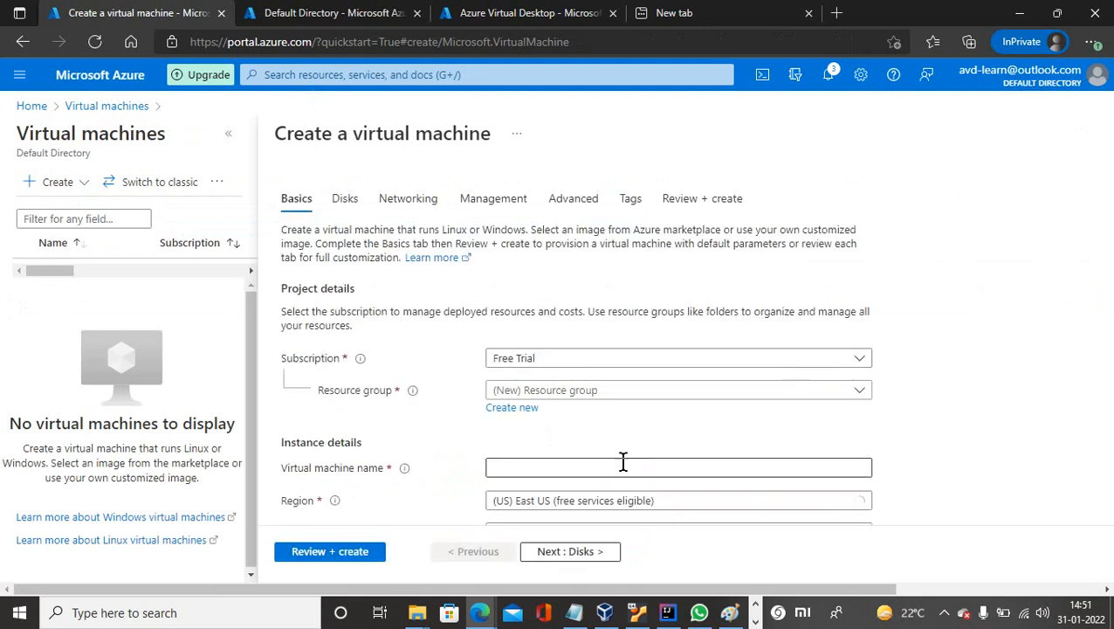
Put the new VM in resource group avd-rg and name it avd-ad.
click(524, 392)
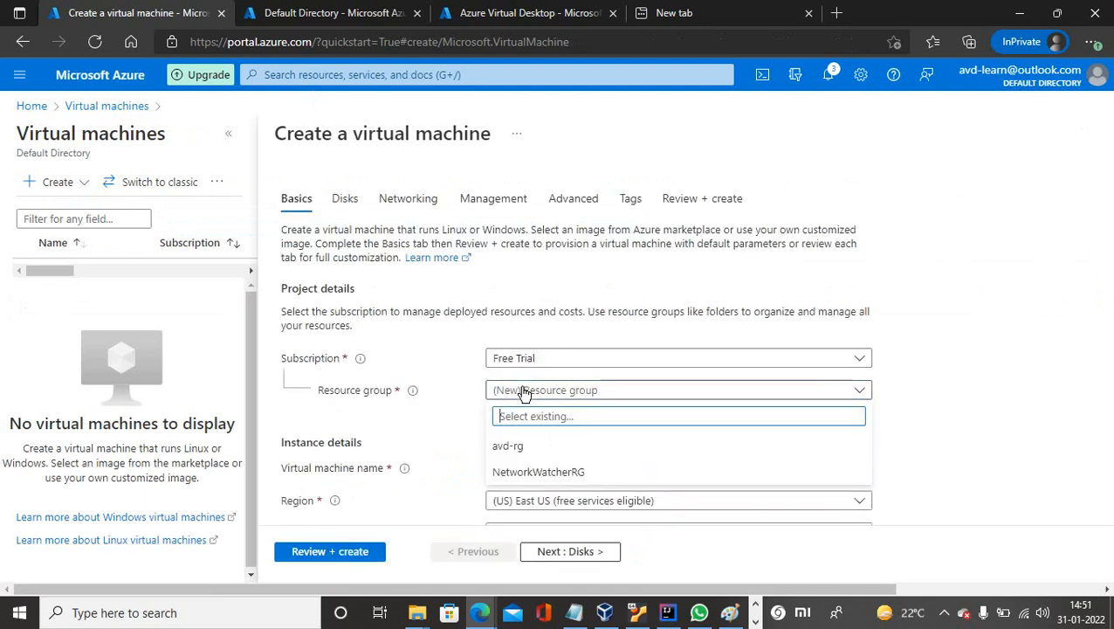
click(514, 447)
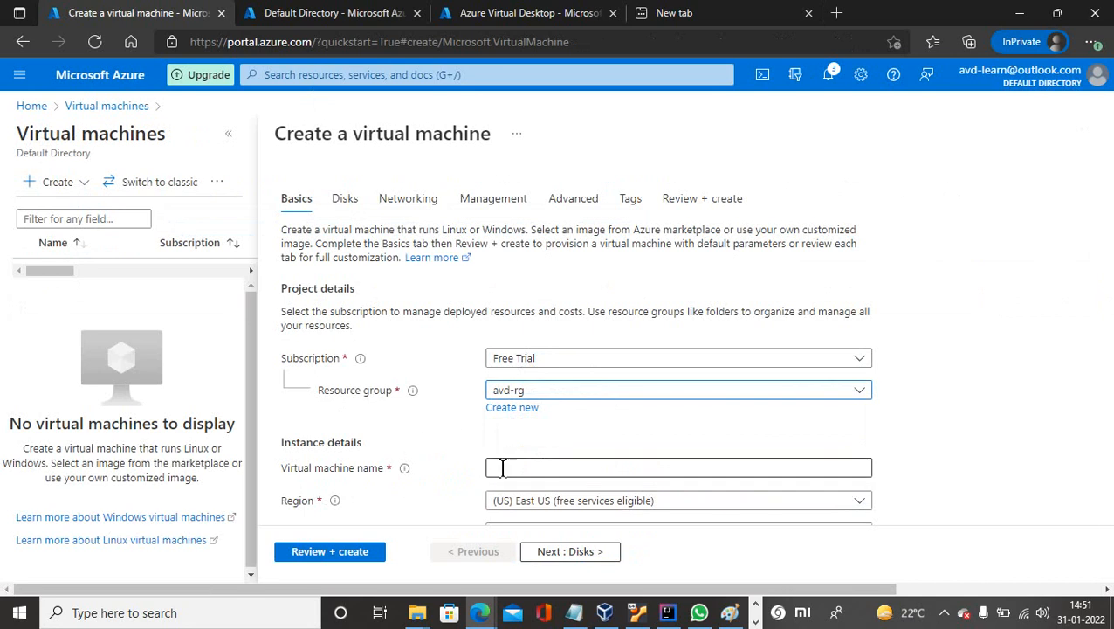
click(635, 468)
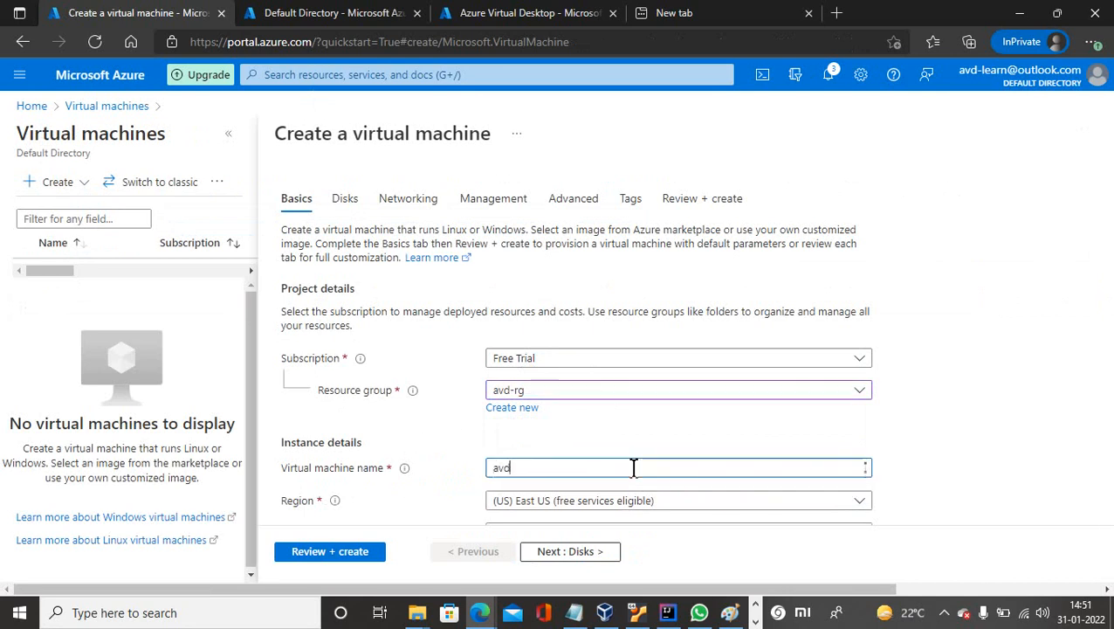
text(avd-ad)
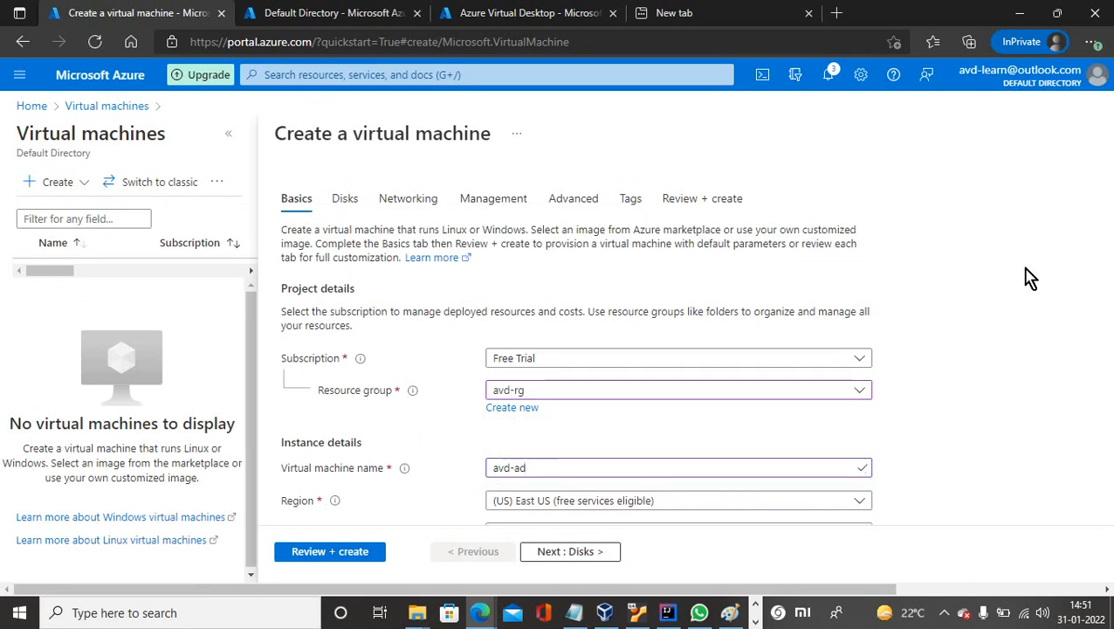
Set the availability option to Availability zone, Zone 1.
scroll(1027, 277, down, 3)
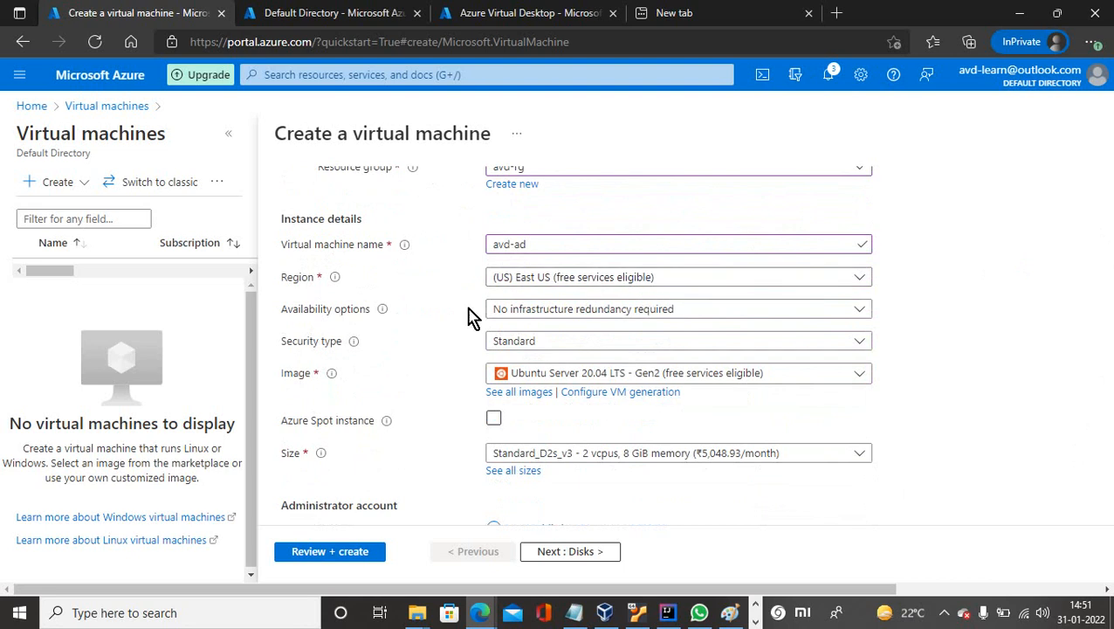
click(538, 313)
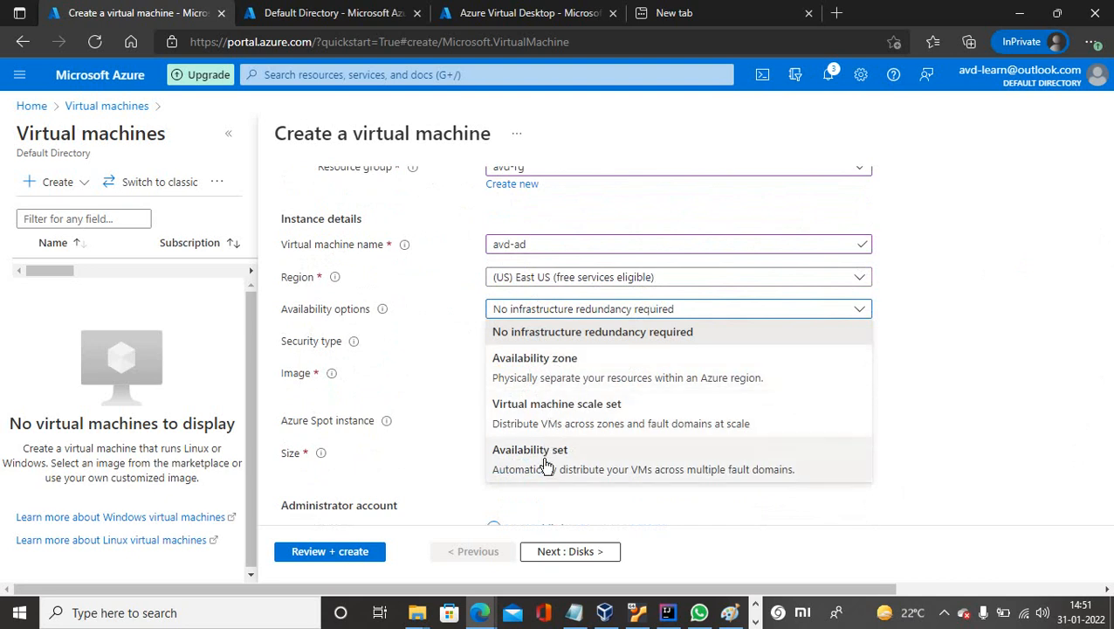
click(534, 358)
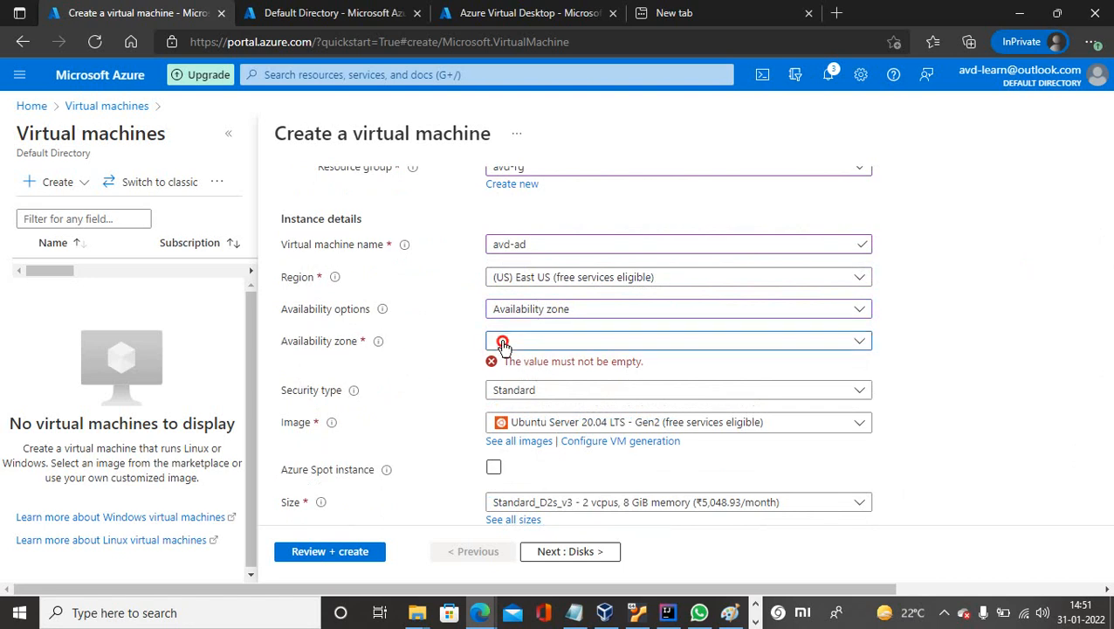
click(502, 343)
click(511, 365)
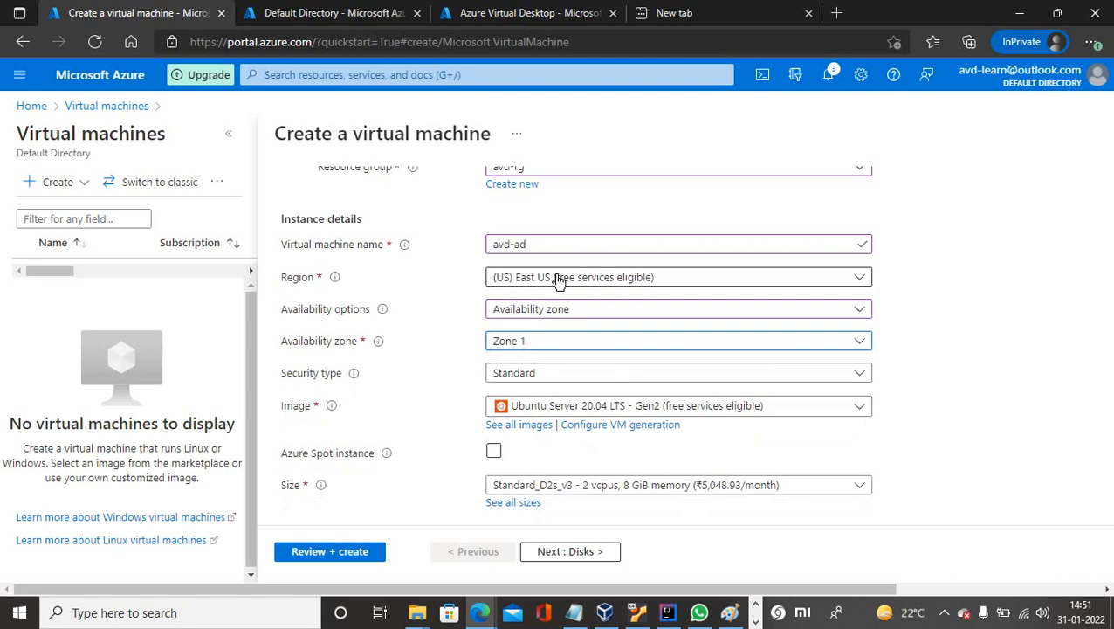
Browse the image list and close it, leaving Ubuntu Server 20.04 selected.
click(546, 409)
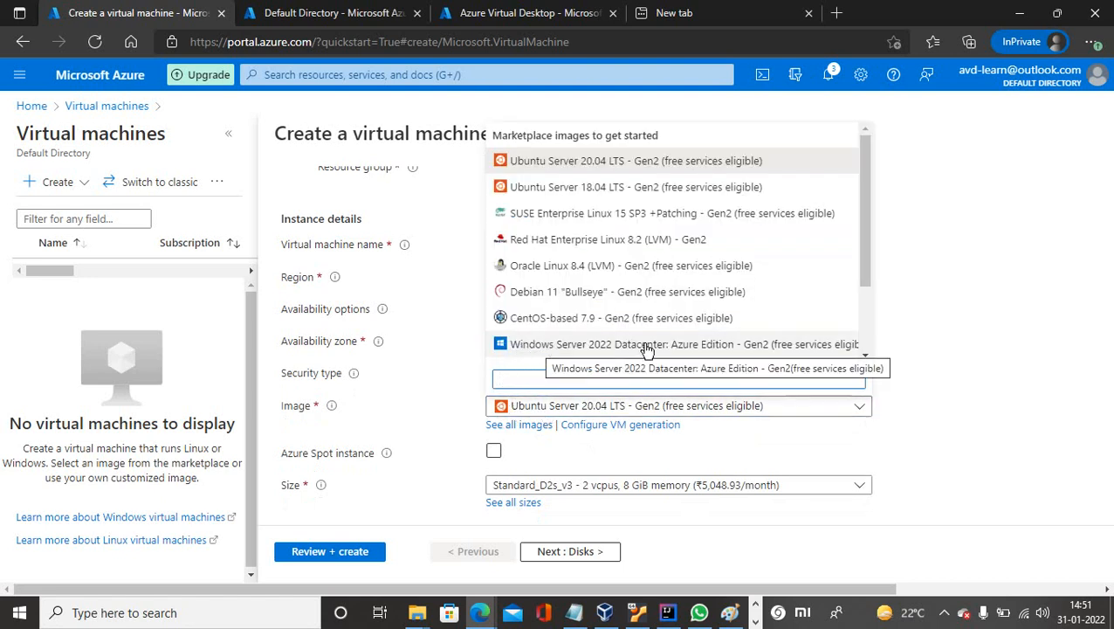
drag(868, 281, 875, 341)
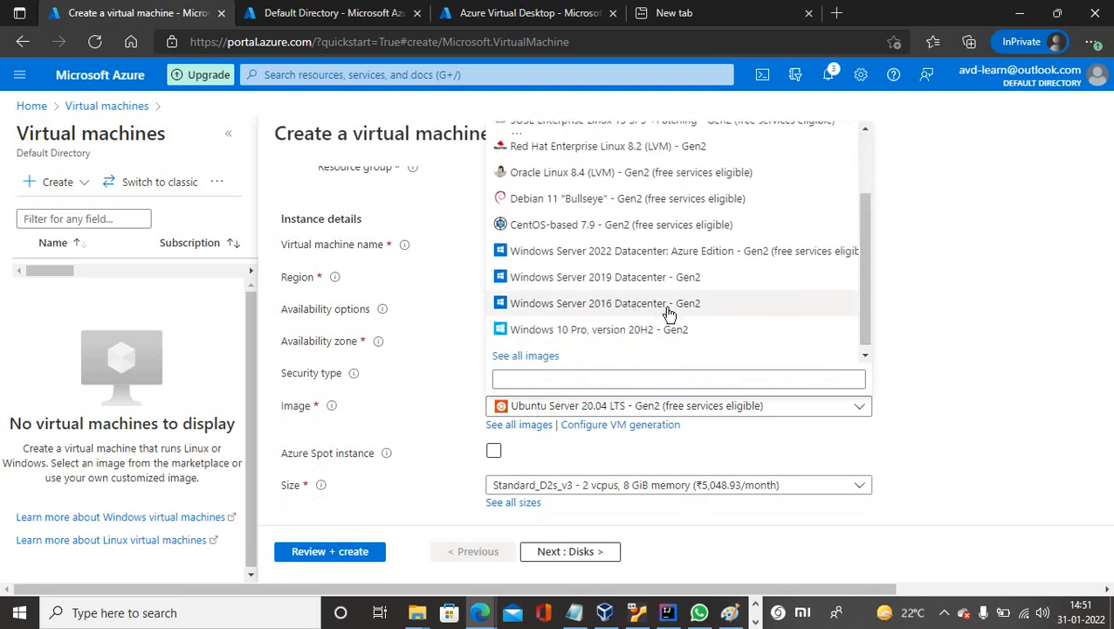
click(964, 367)
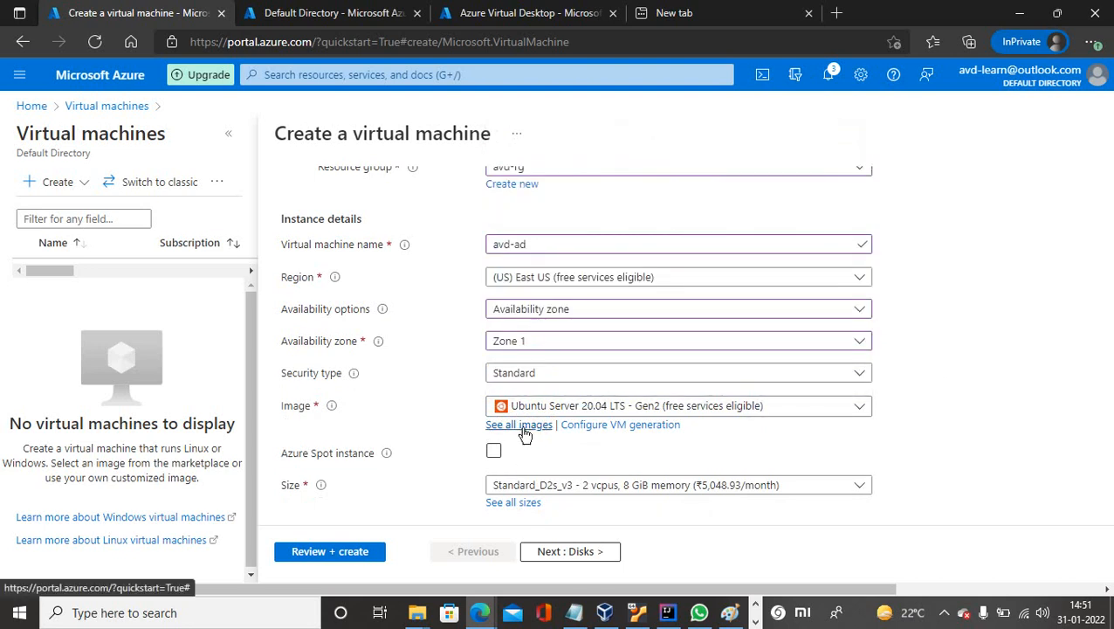
Search the Marketplace images for 'windows 2016', then return to the VM form keeping the edits.
click(522, 425)
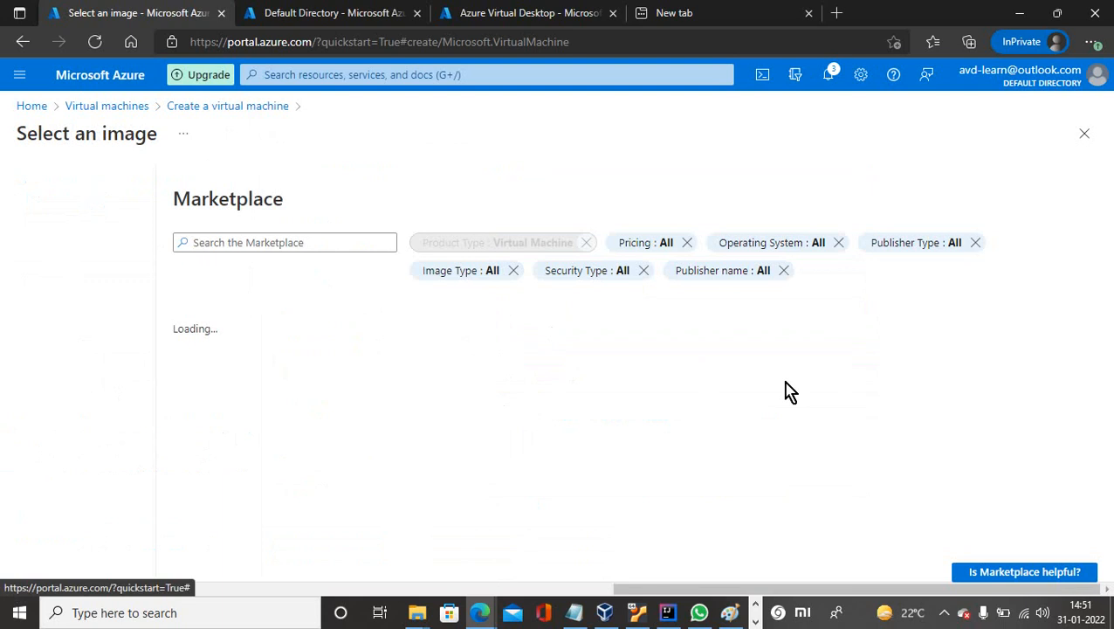
click(245, 243)
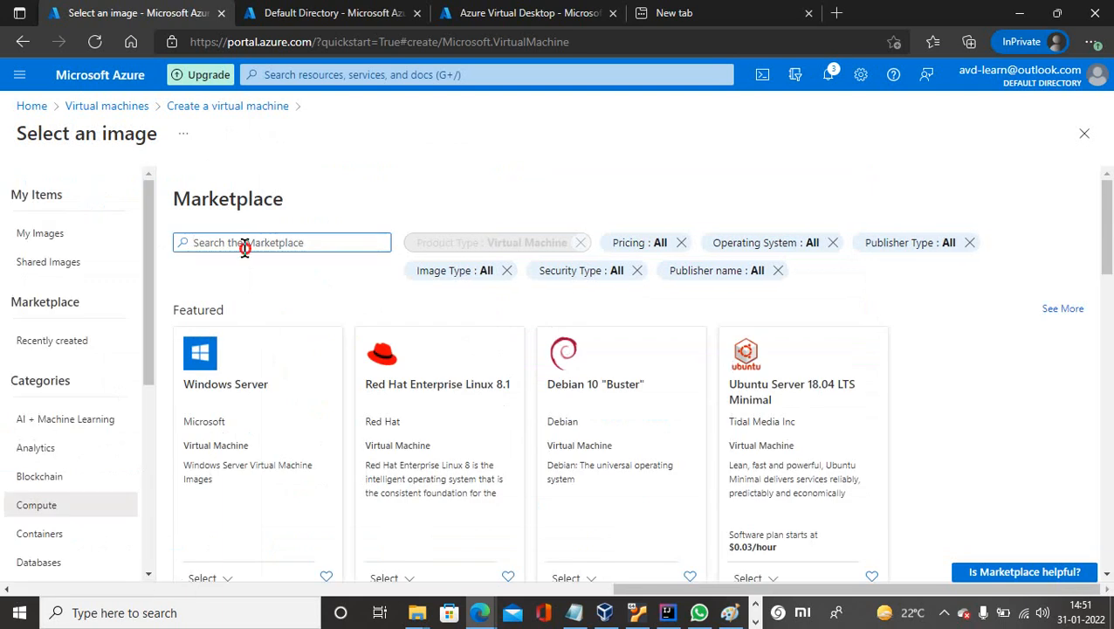
text(windows 2016)
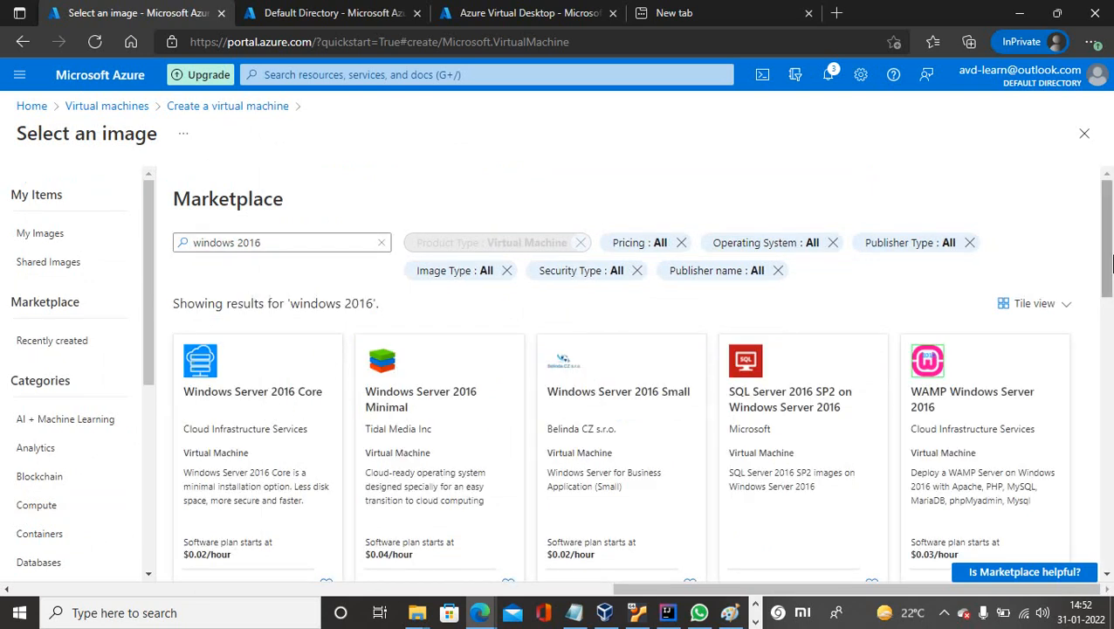
click(1107, 365)
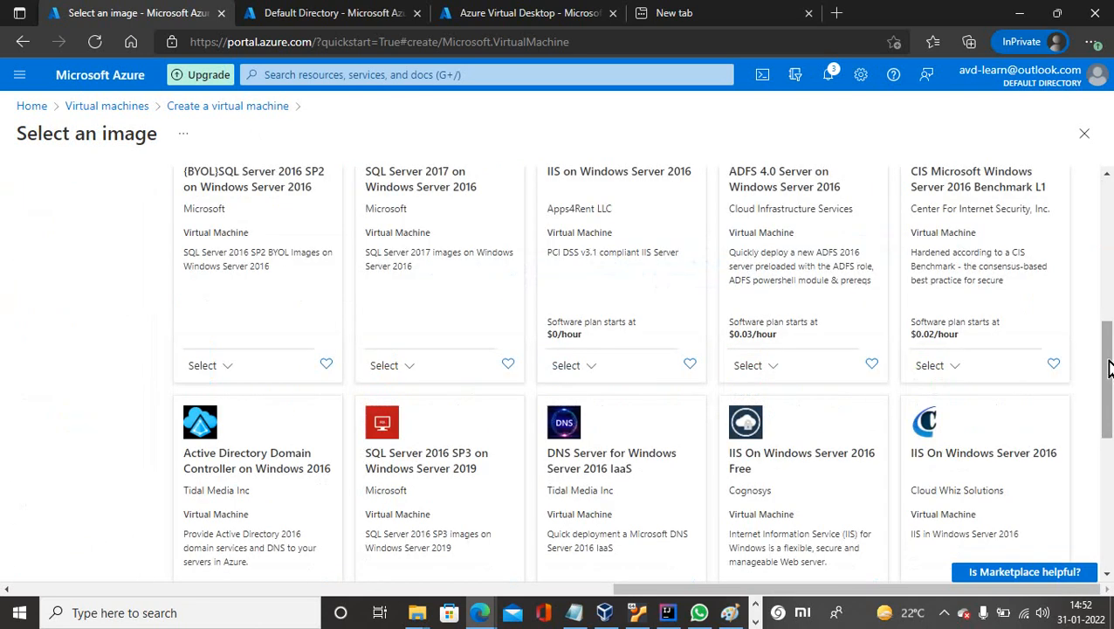
drag(1107, 365, 1057, 193)
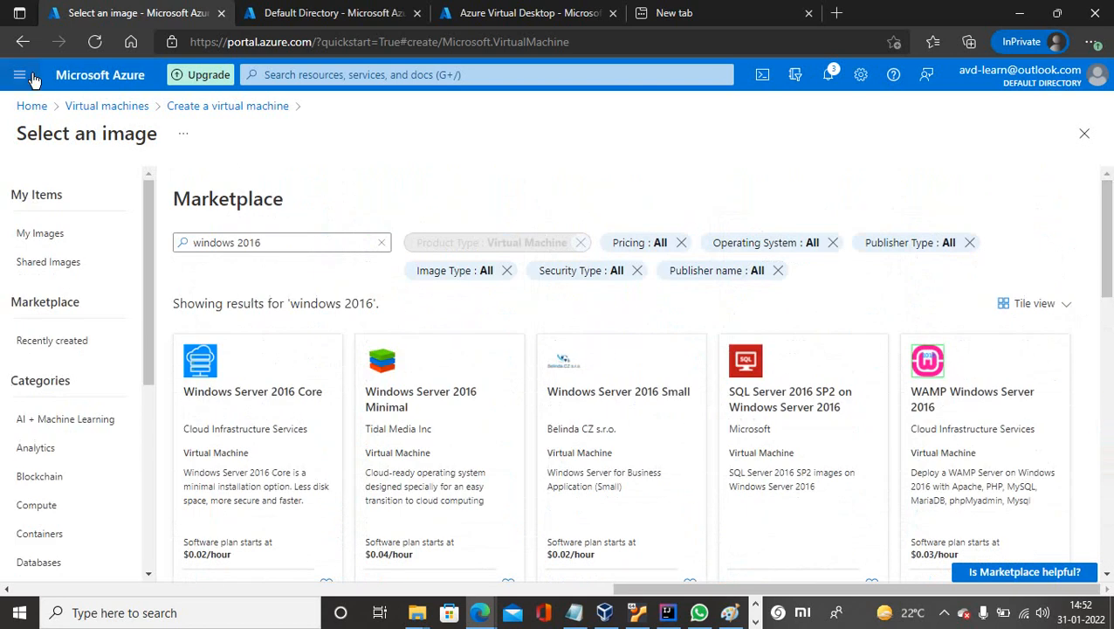
click(23, 42)
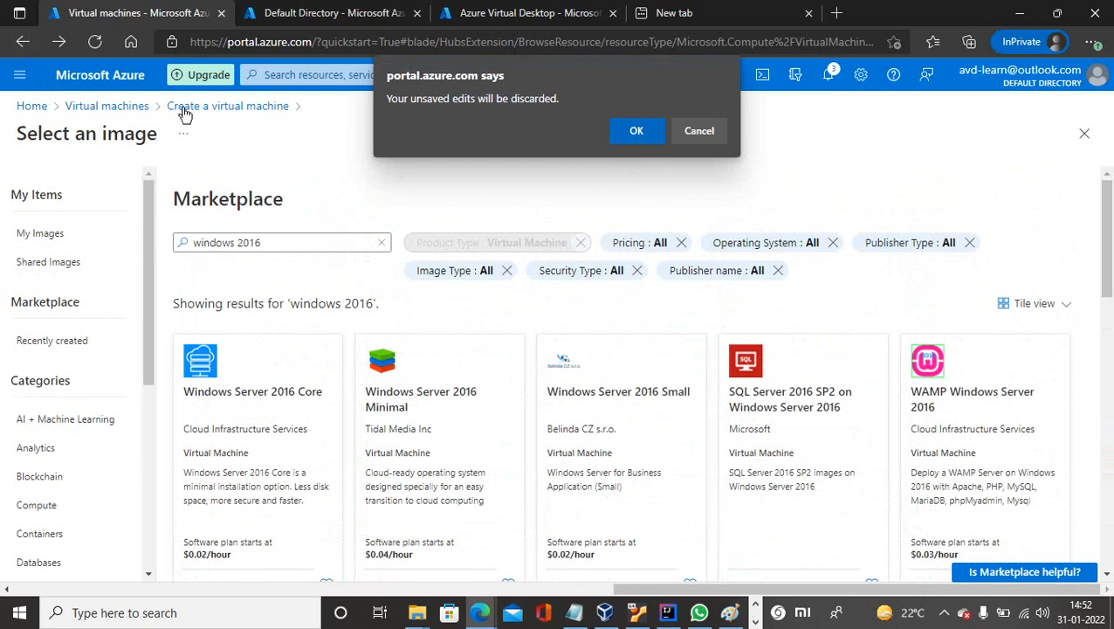
click(707, 134)
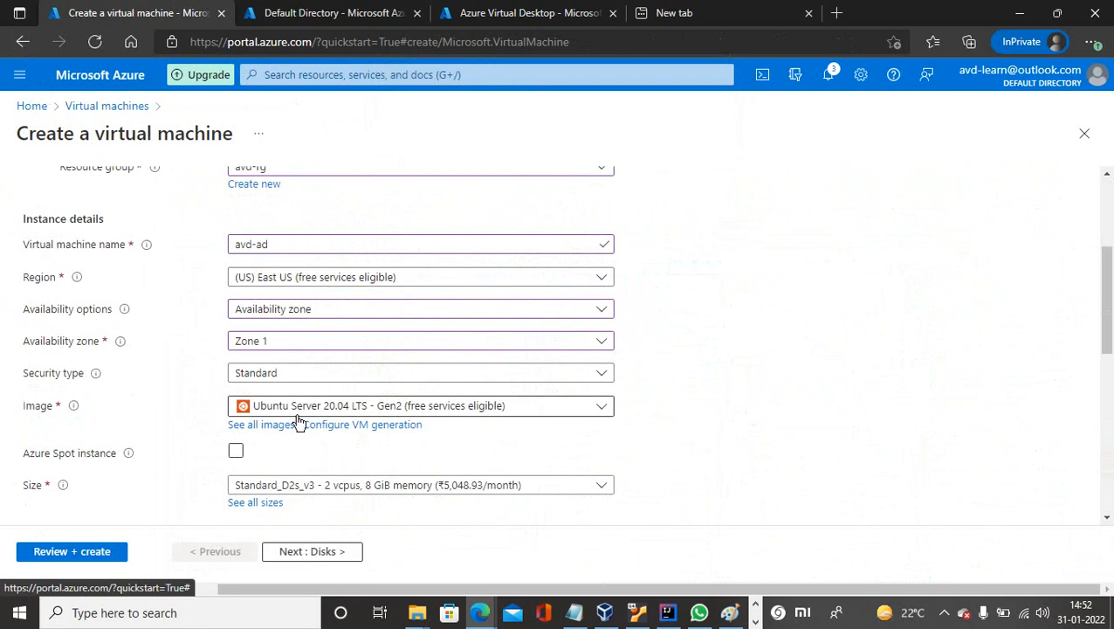
Choose Windows Server 2016 Datacenter - Gen2 as the image and open the full VM size list.
click(319, 411)
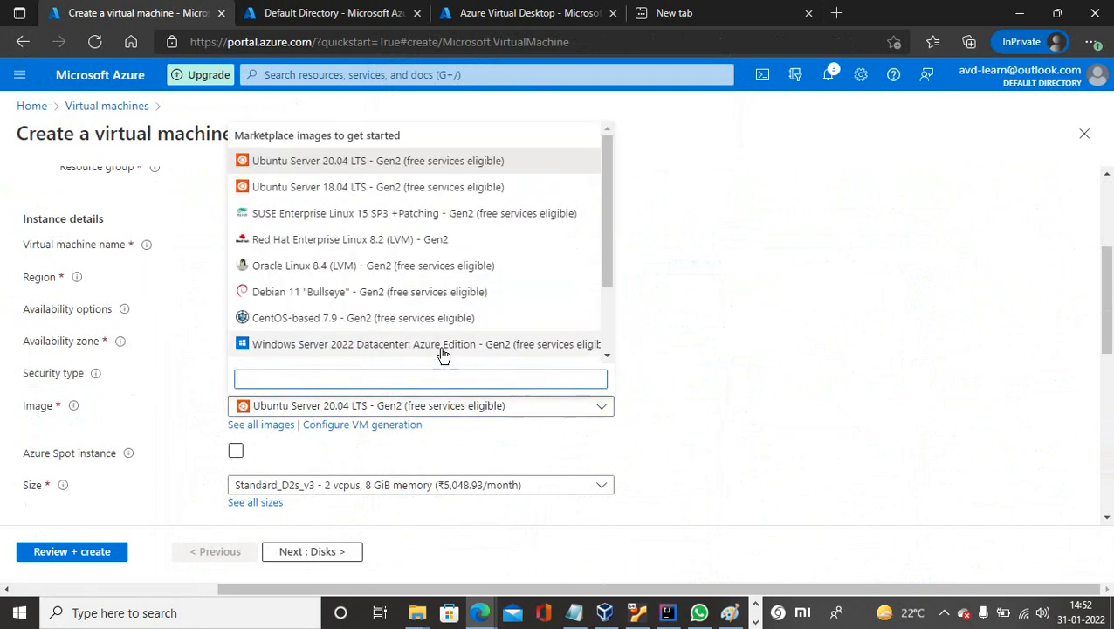
drag(611, 281, 604, 355)
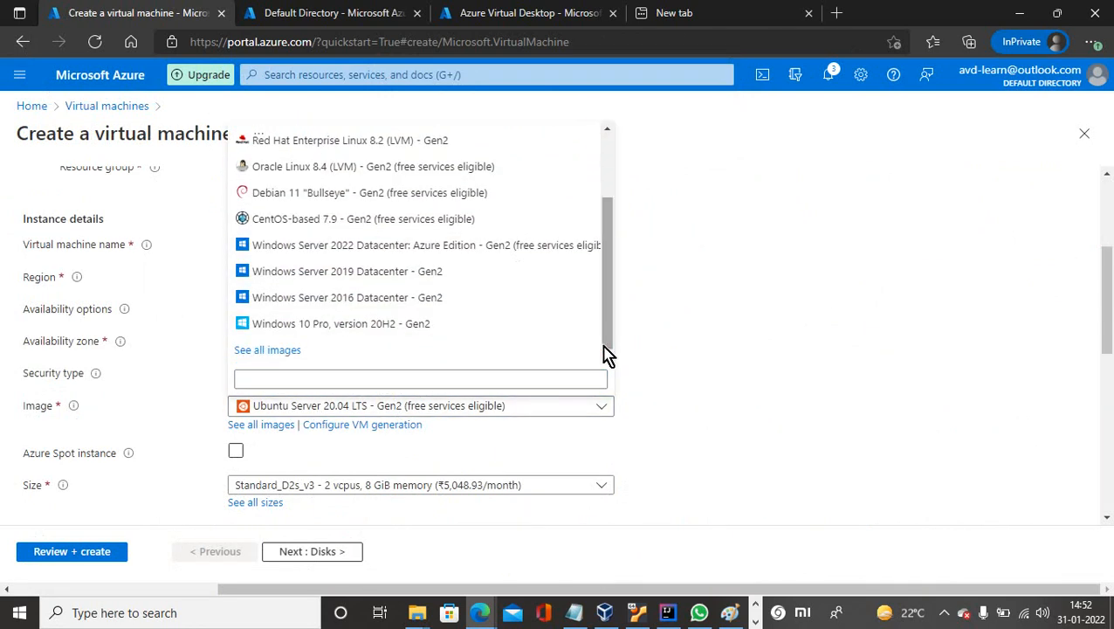
click(383, 298)
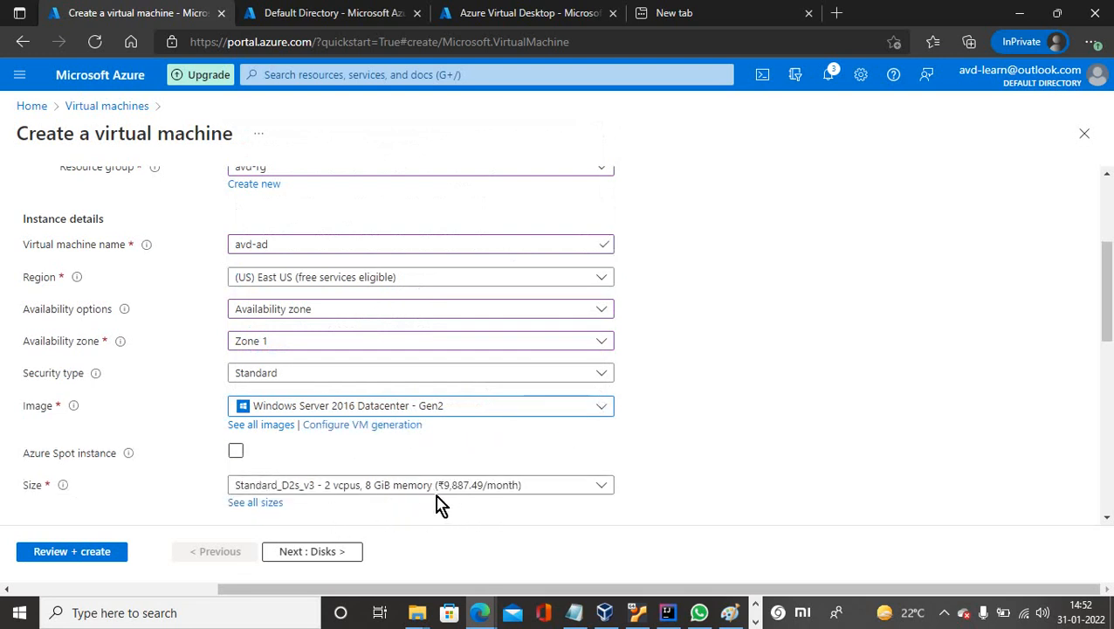
click(594, 489)
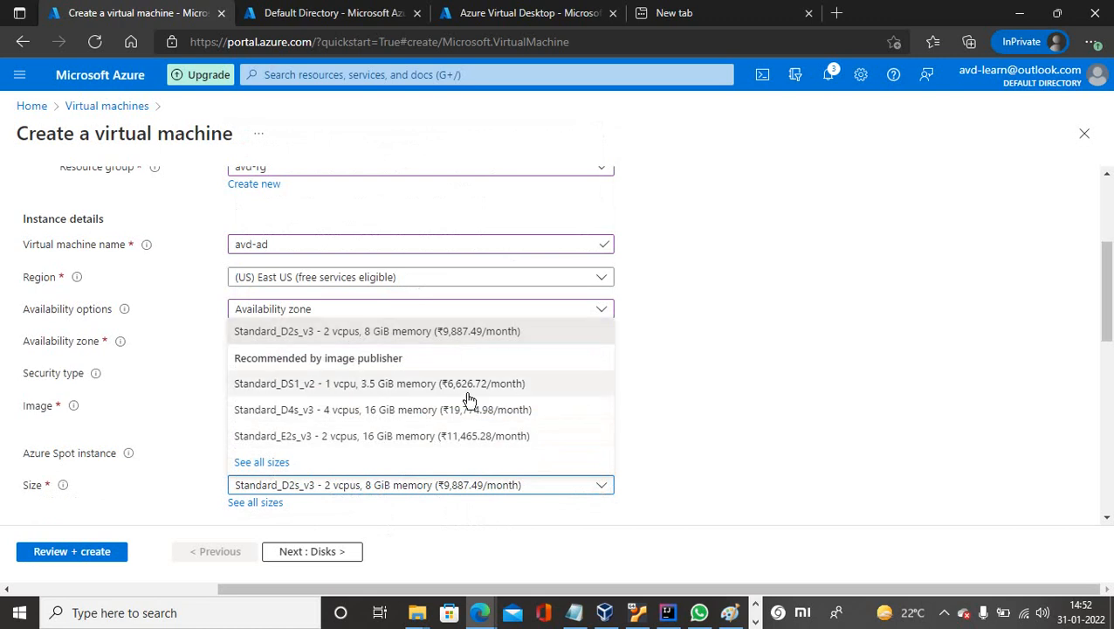
click(273, 462)
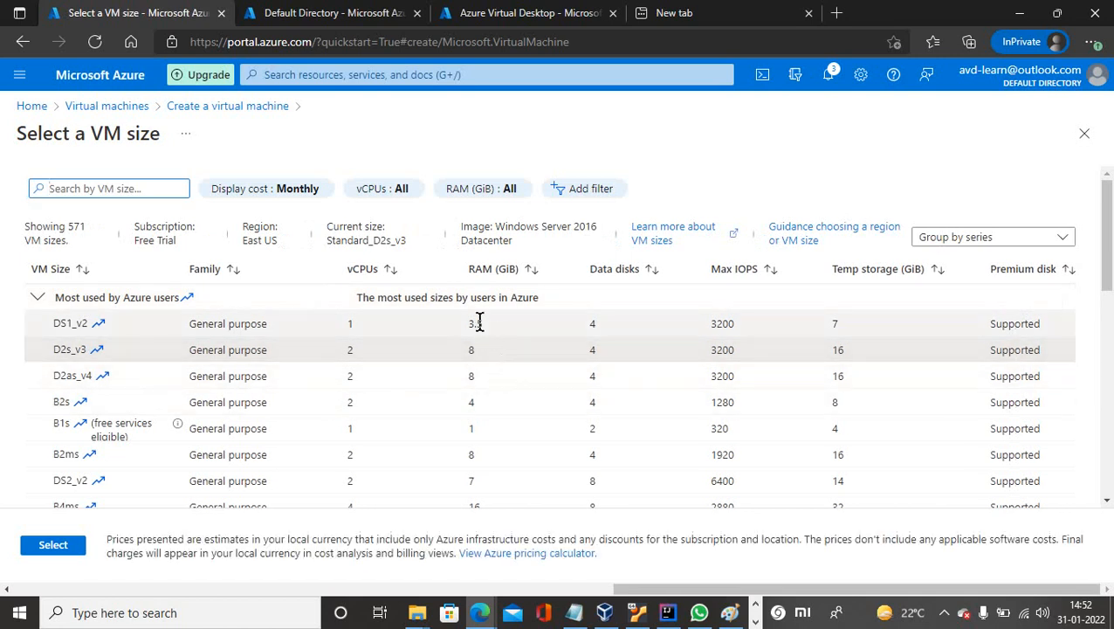
Try DS1_v2, then set the VM size back to Standard_D2s_v3 (2 vCPUs, 8 GiB).
click(402, 333)
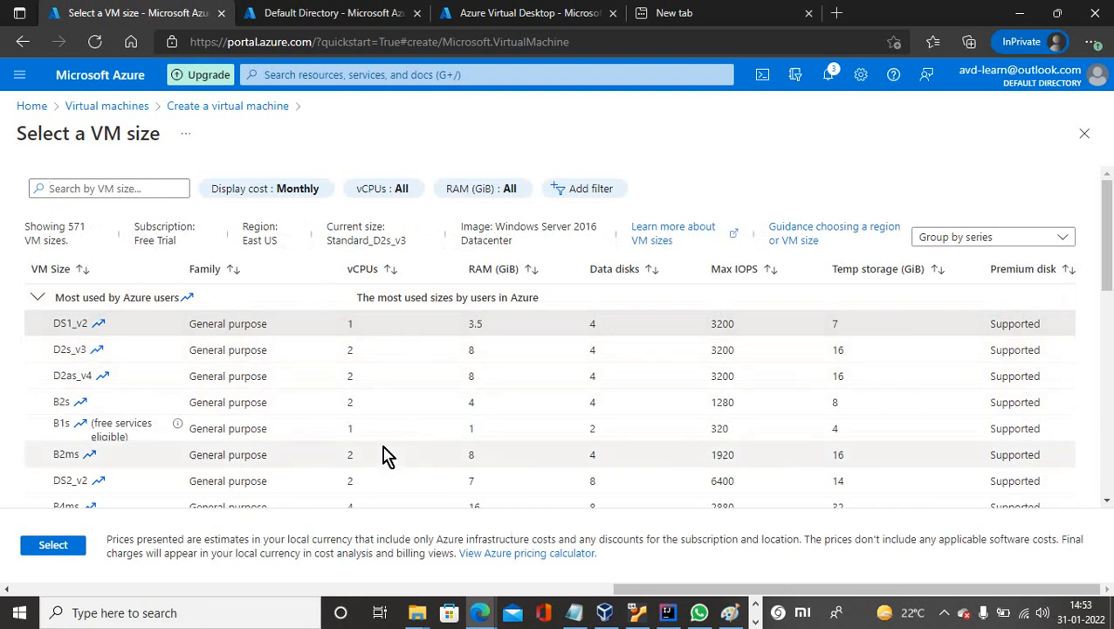
click(52, 544)
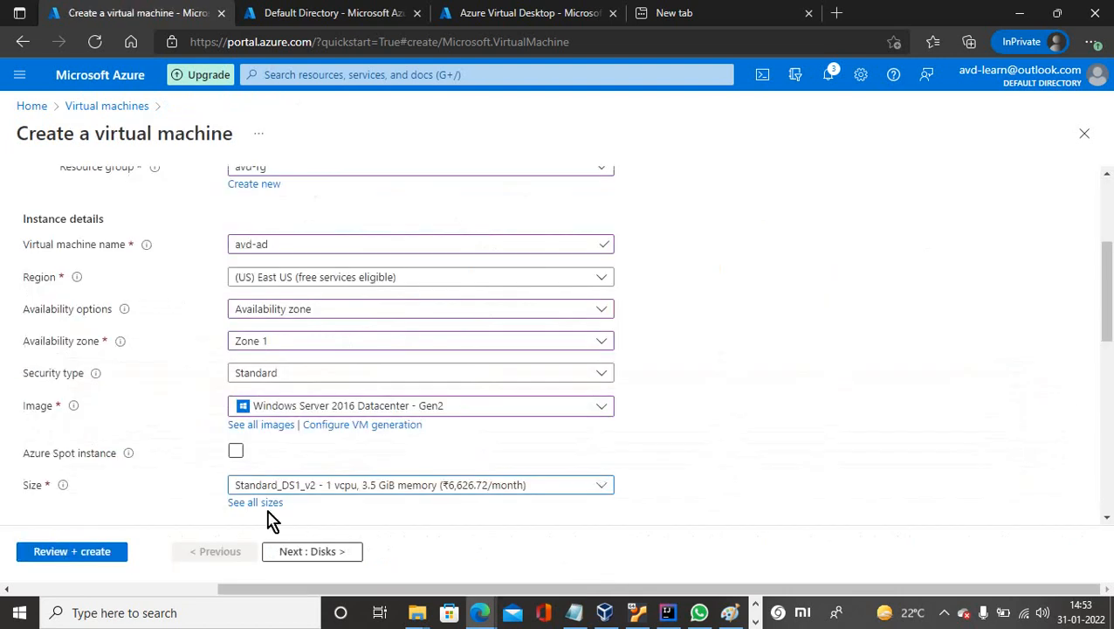
click(362, 491)
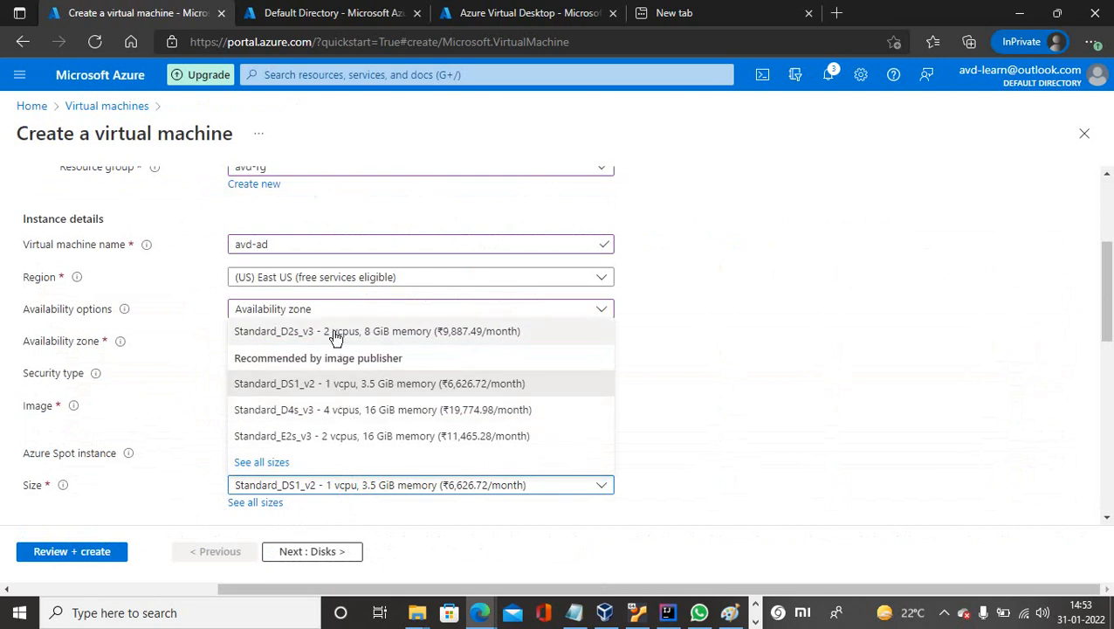
click(336, 334)
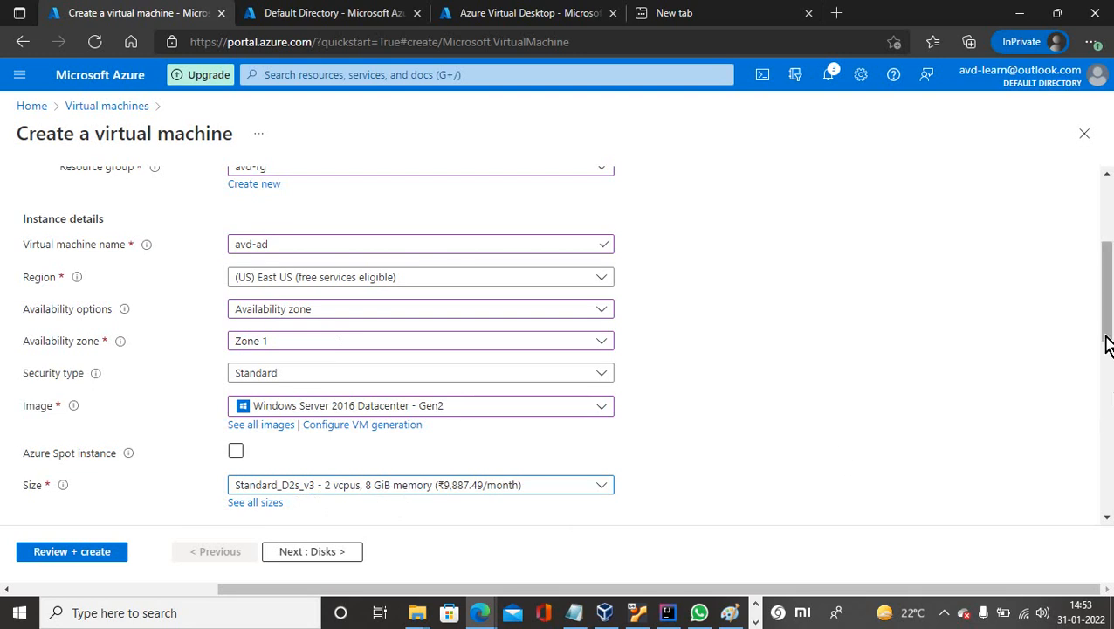
drag(1106, 344, 1107, 403)
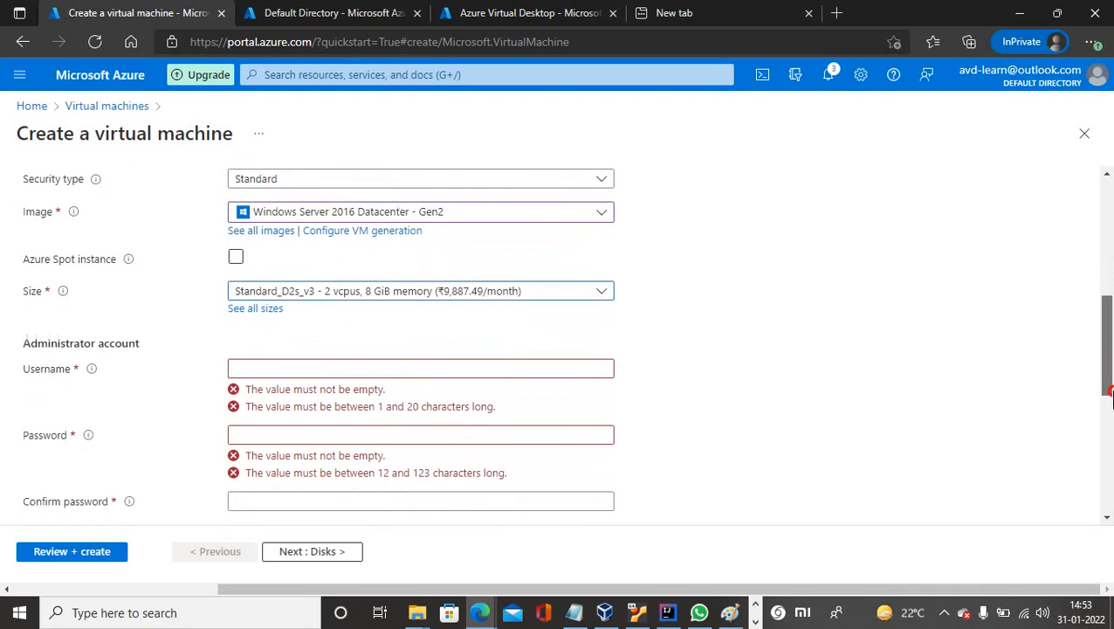
Enter the administrator username.
click(250, 351)
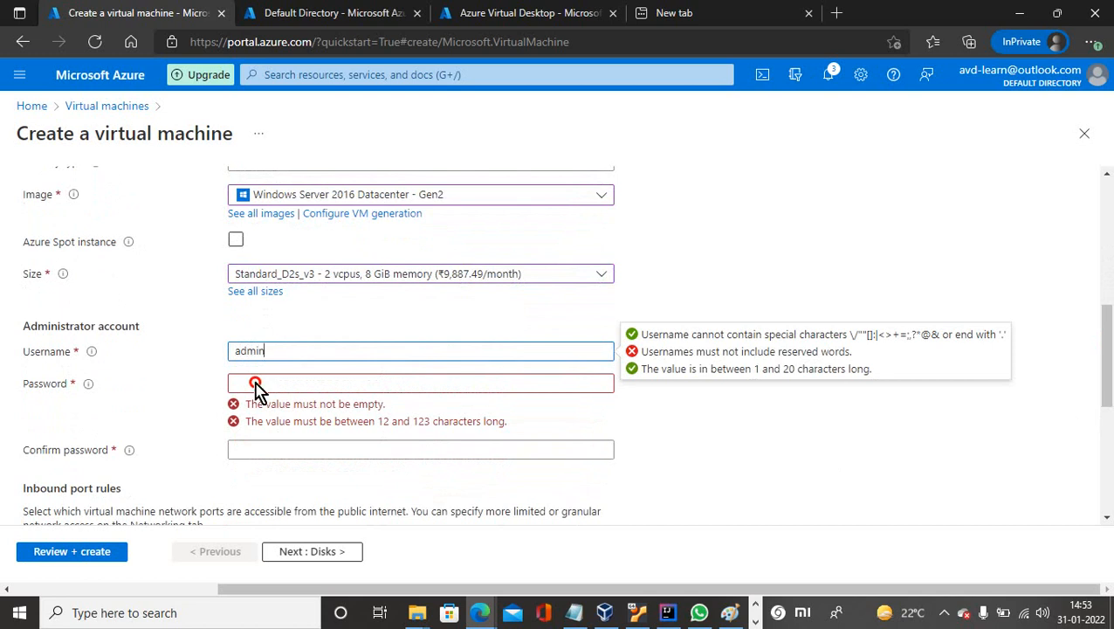
click(256, 386)
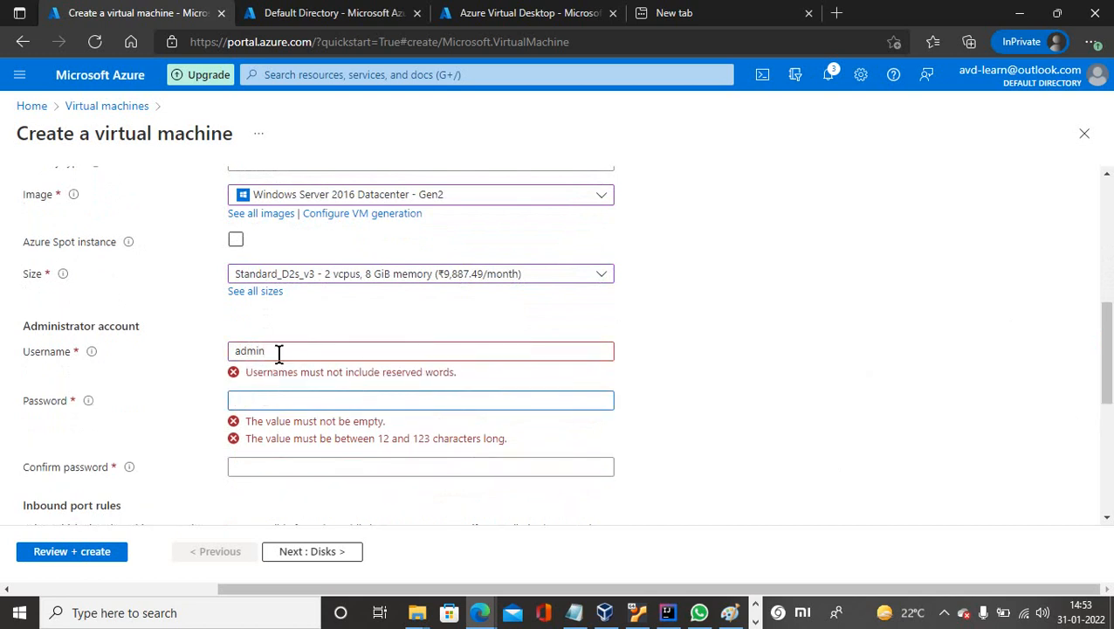
click(279, 352)
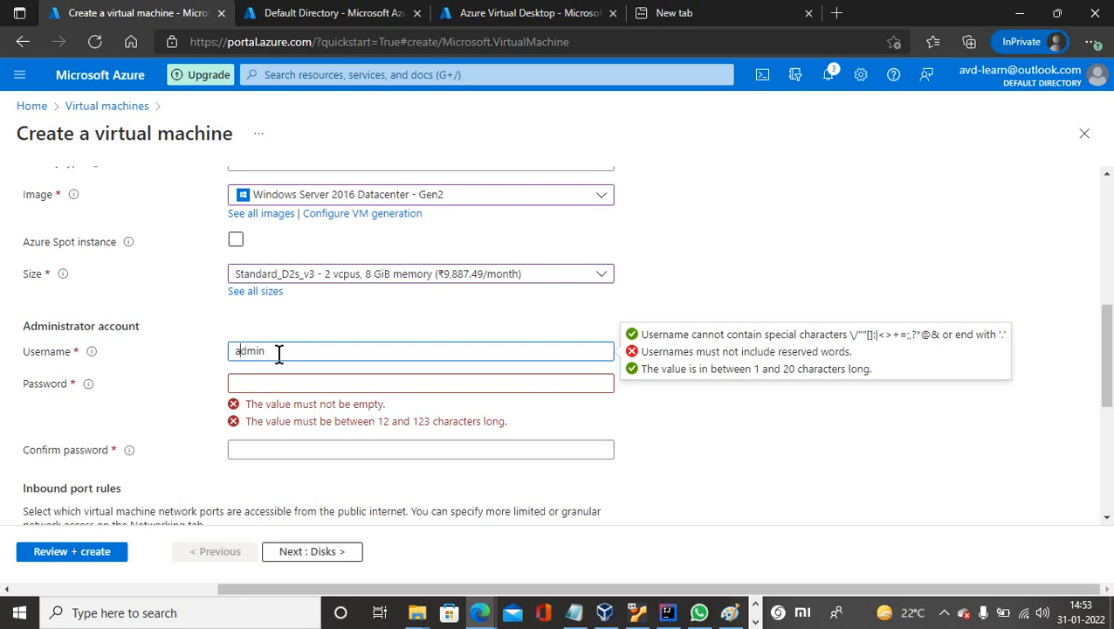
text(vd)
Type a complex administrator password of at least 12 characters.
click(255, 382)
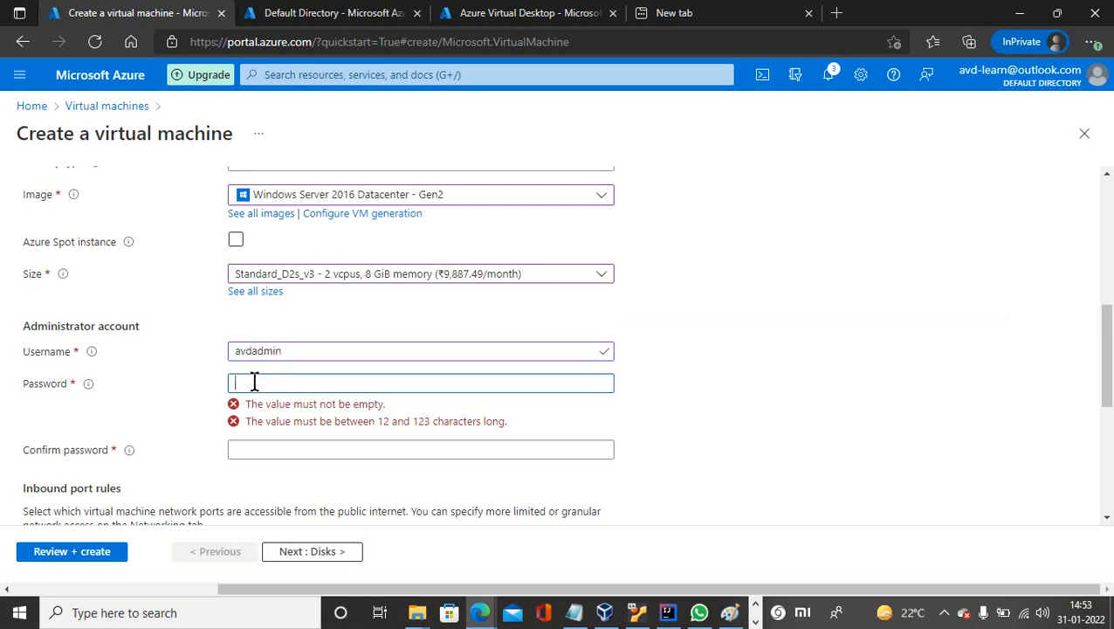
text(•••)
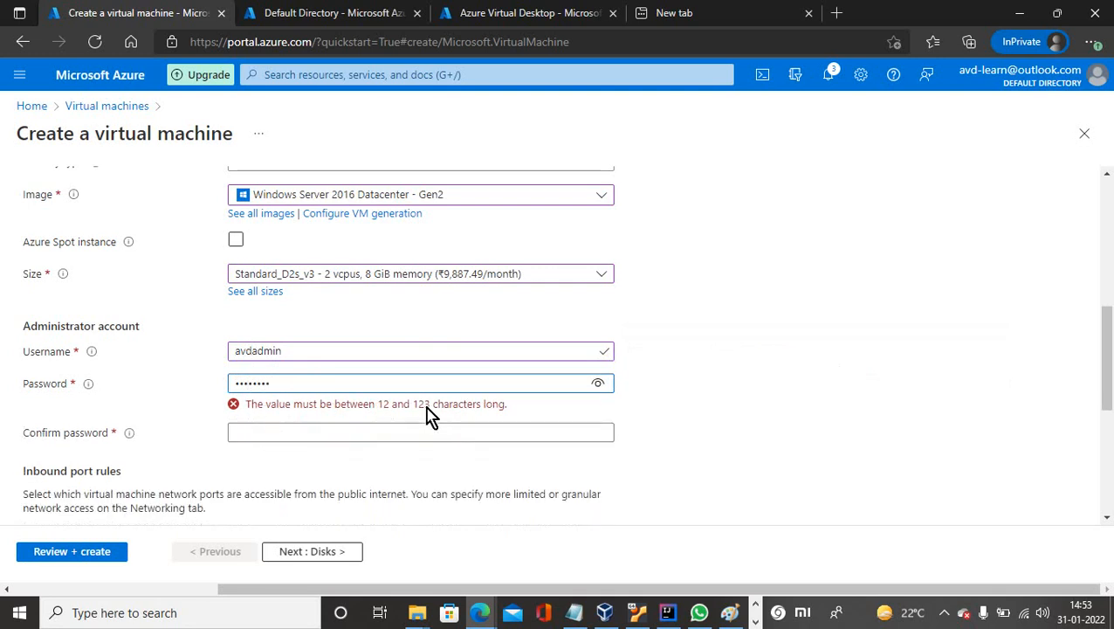
drag(280, 382, 210, 385)
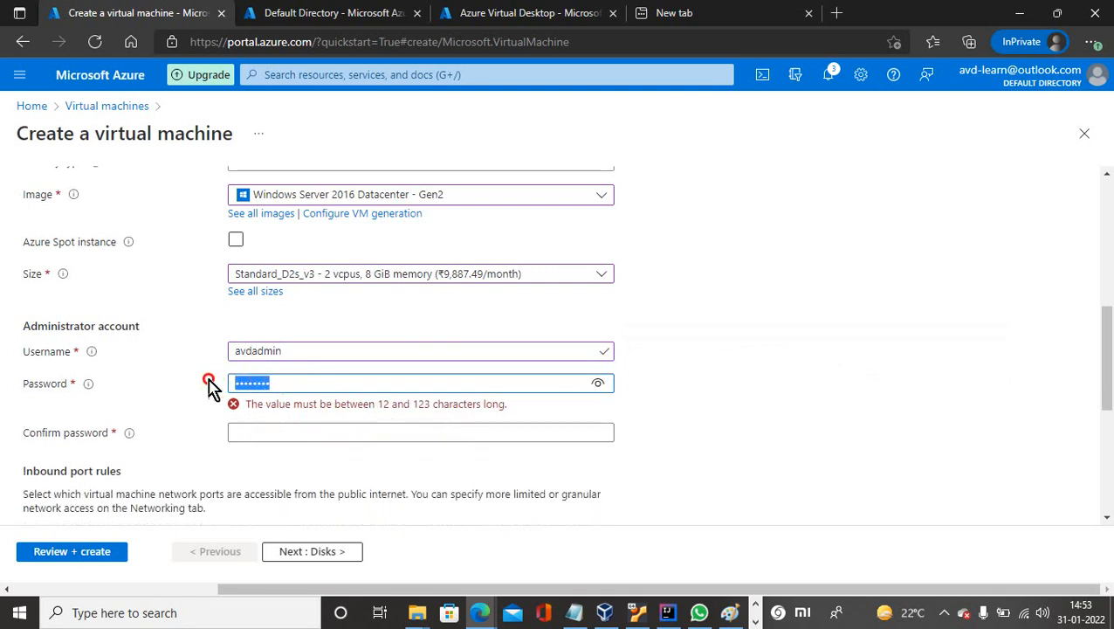
text(••)
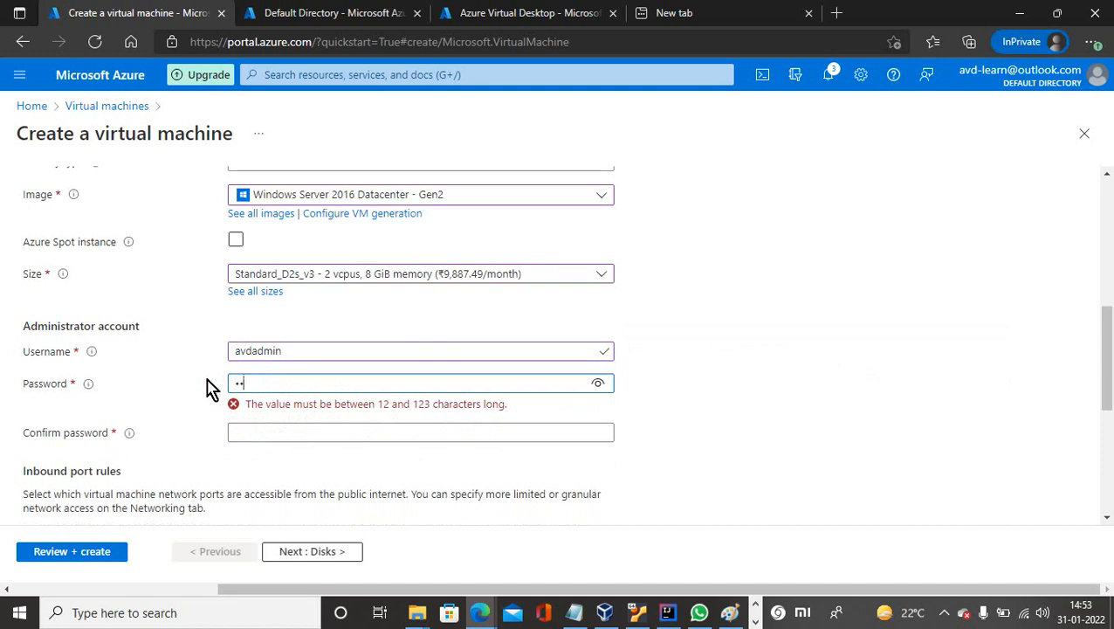
text(•••••••)
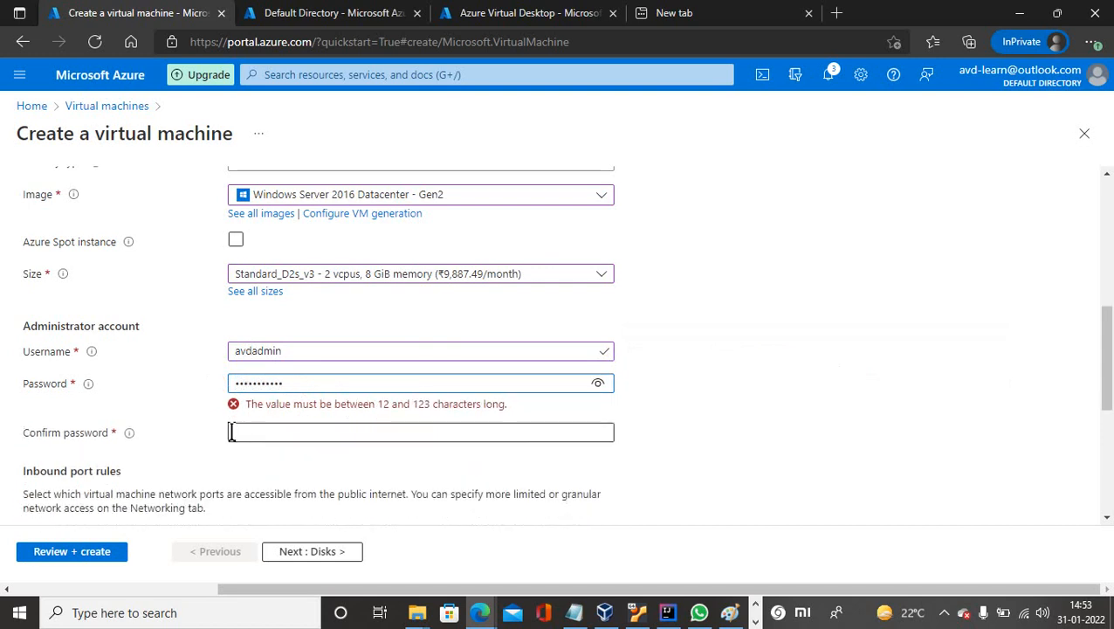
Retype the same password in Confirm password so both entries match.
click(244, 431)
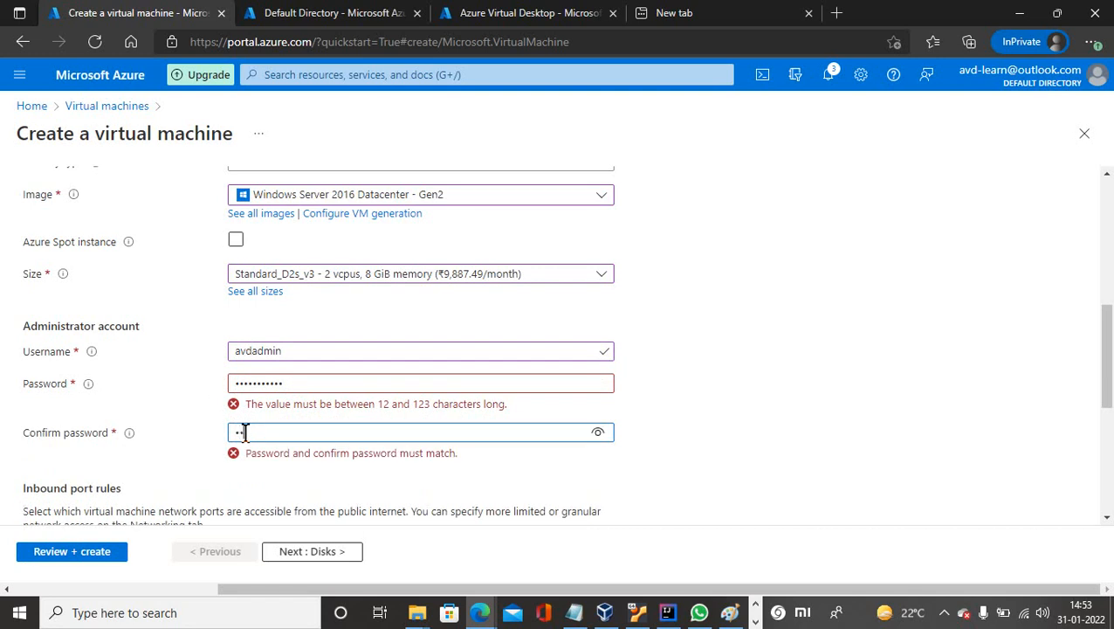
text(•••)
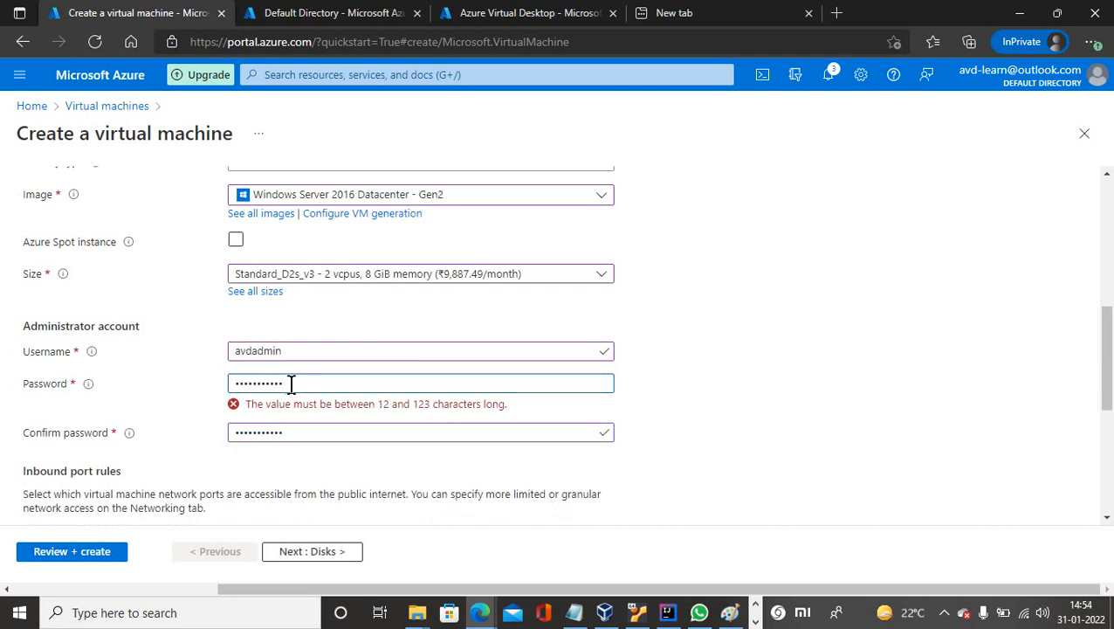
drag(292, 384, 234, 381)
key(BackSpace)
text(•••)
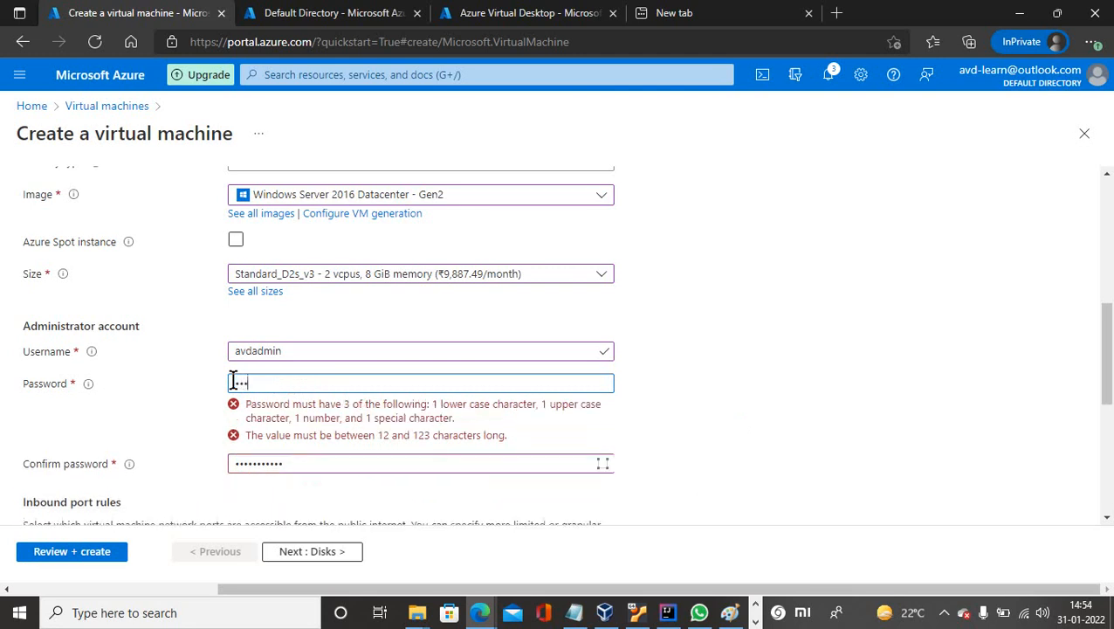
text(•)
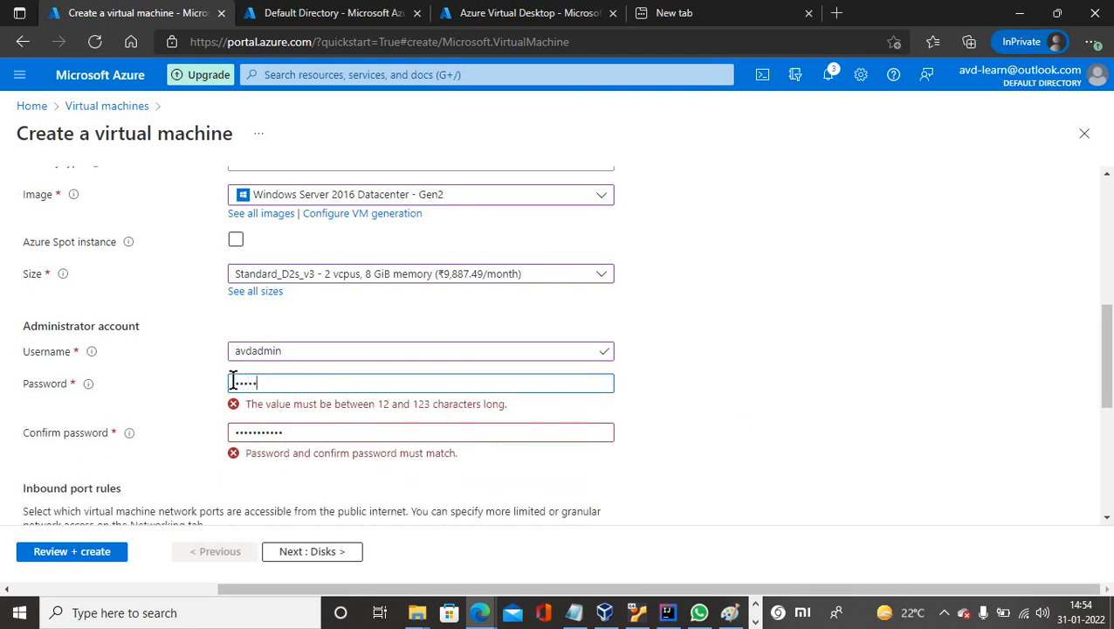
text(•)
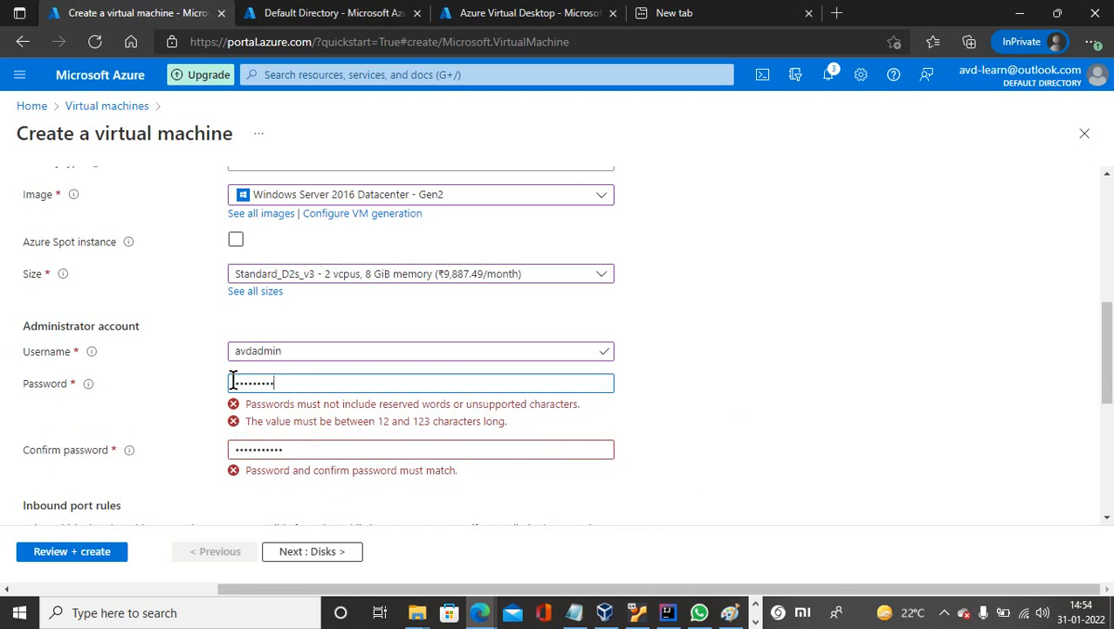
text(•••)
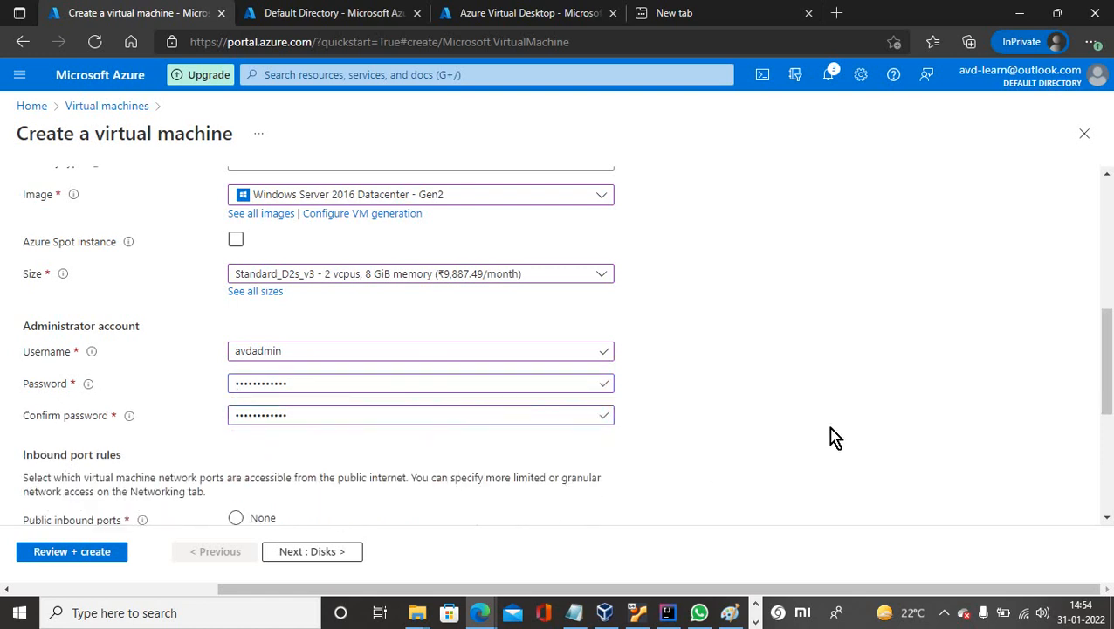
Scroll to the bottom of the Basics tab and continue to the Disks step.
scroll(834, 437, down, 5)
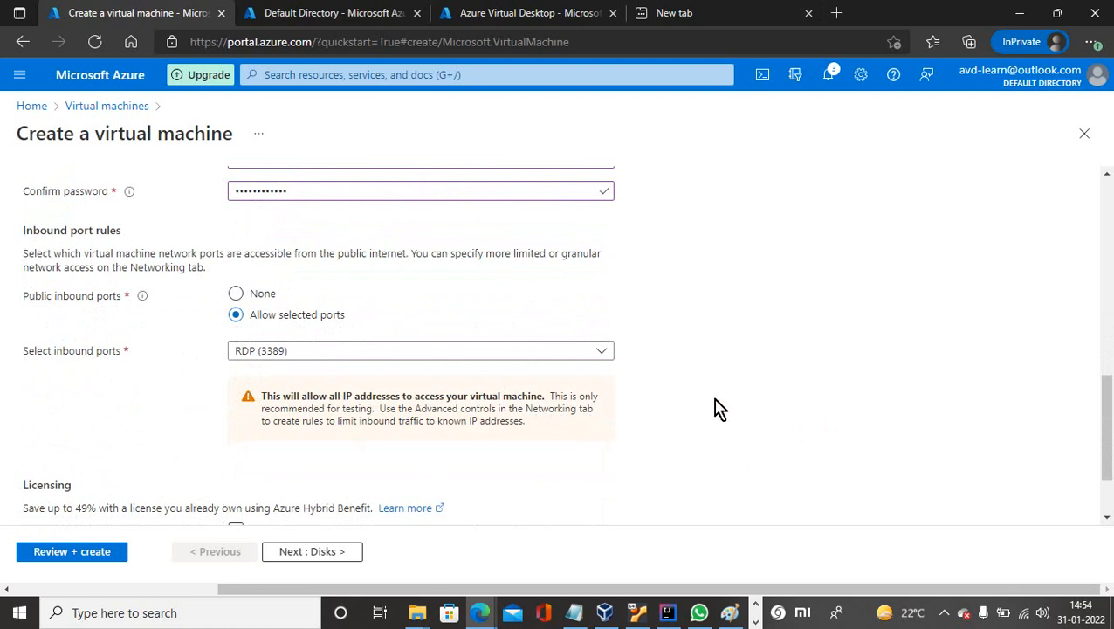
scroll(714, 409, down, 2)
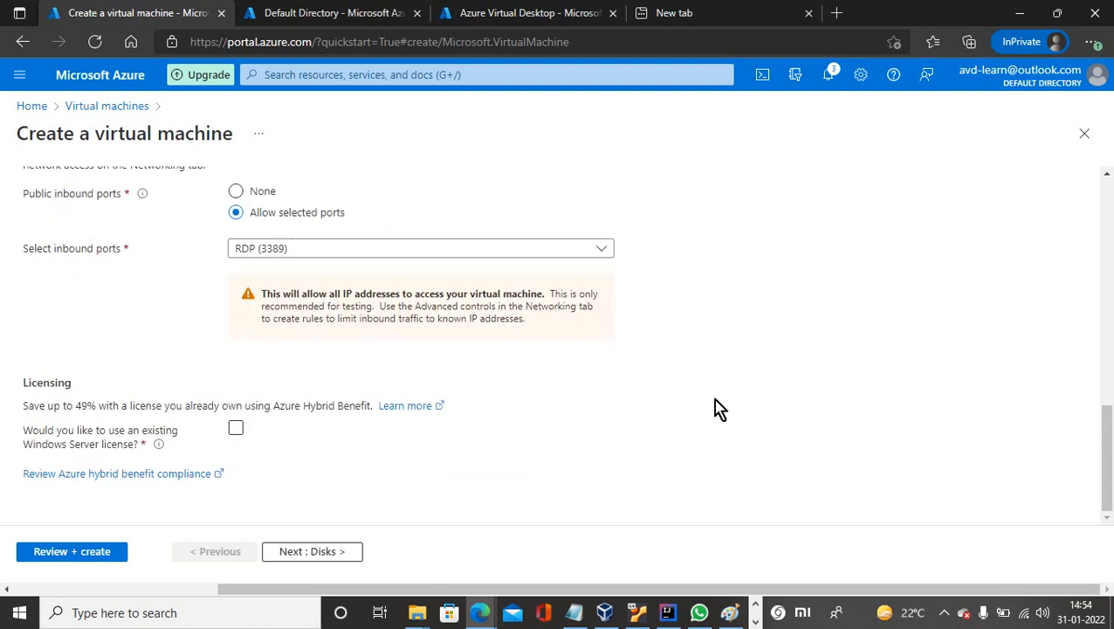
click(301, 556)
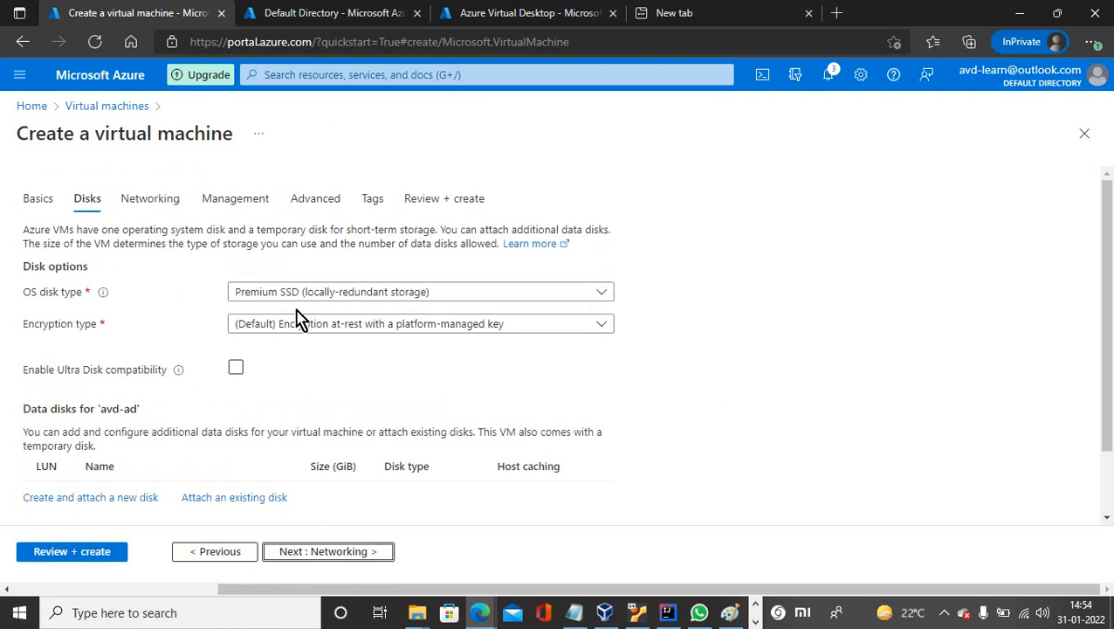
Switch the OS disk type to Standard SSD (locally-redundant storage) and continue to Networking.
click(320, 299)
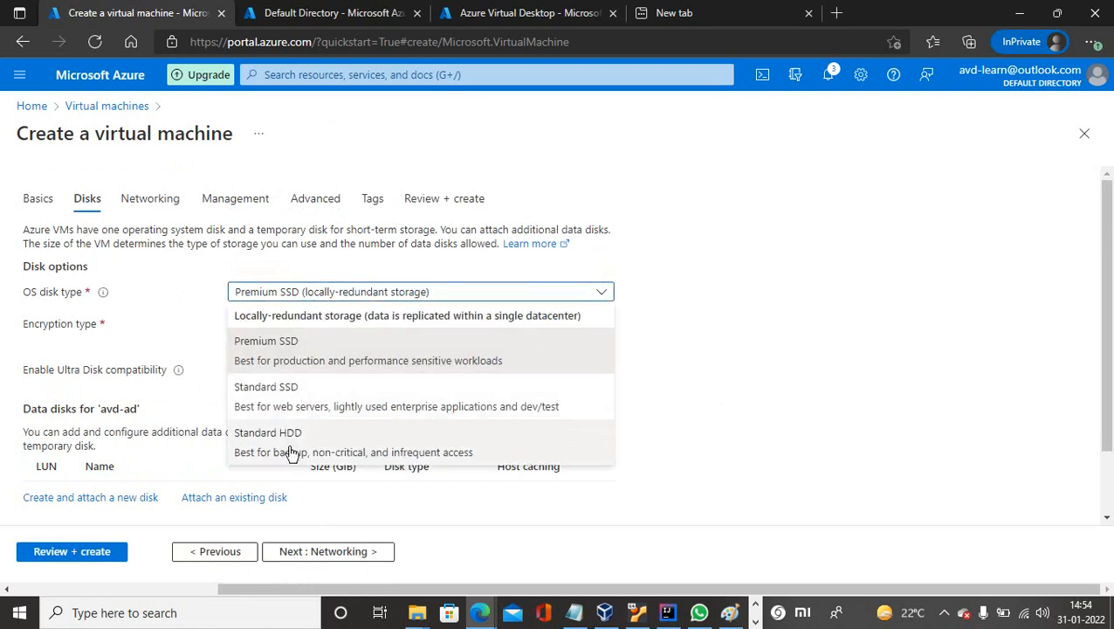
click(291, 387)
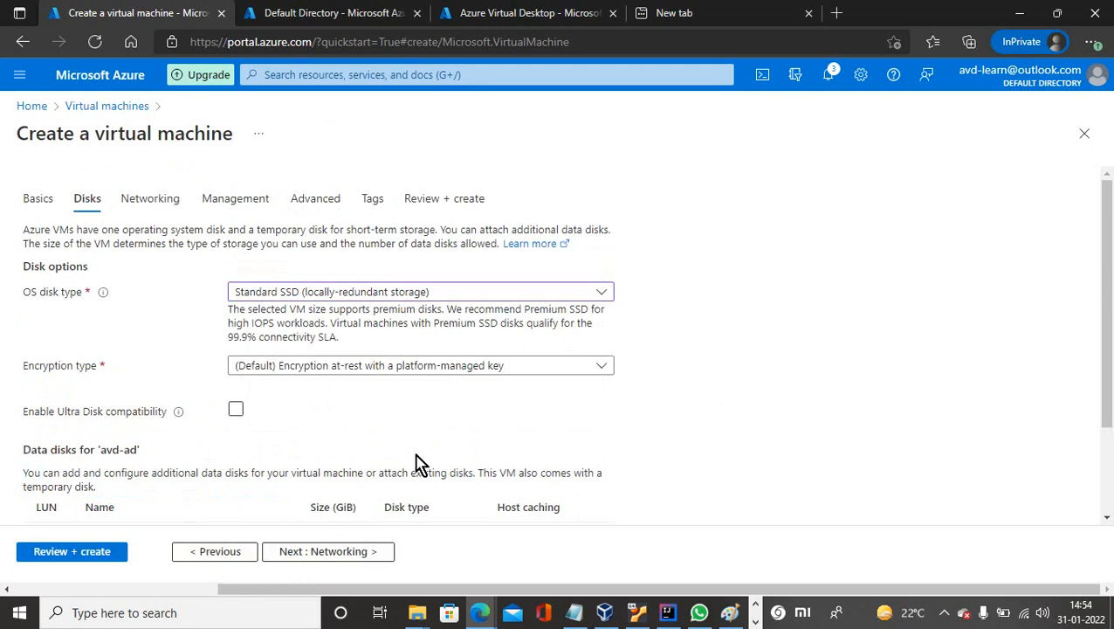
scroll(415, 463, down, 2)
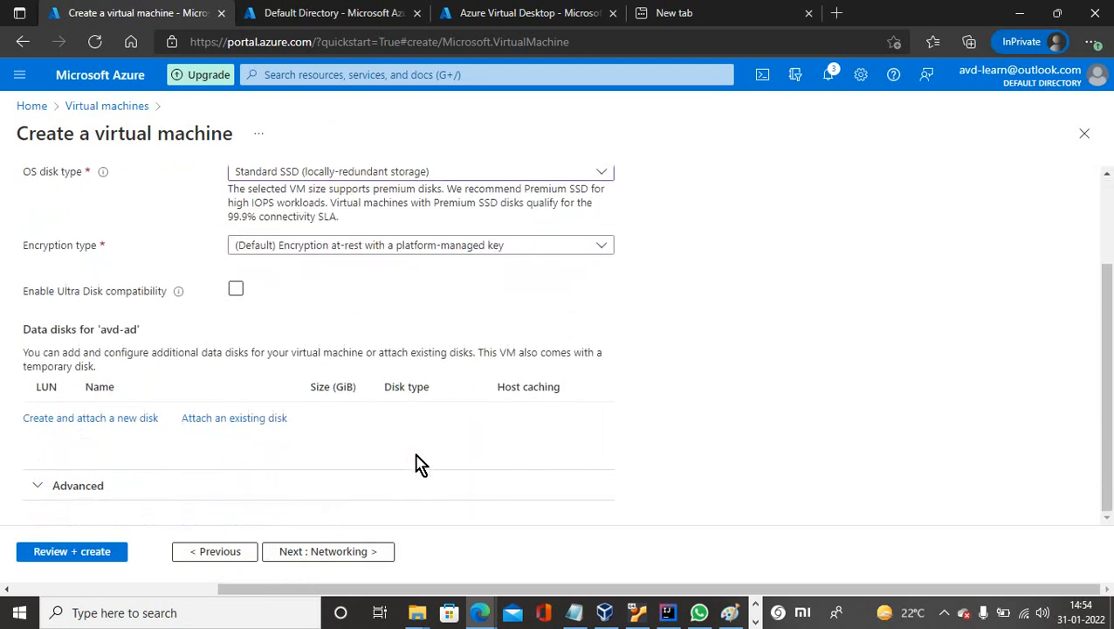
click(319, 555)
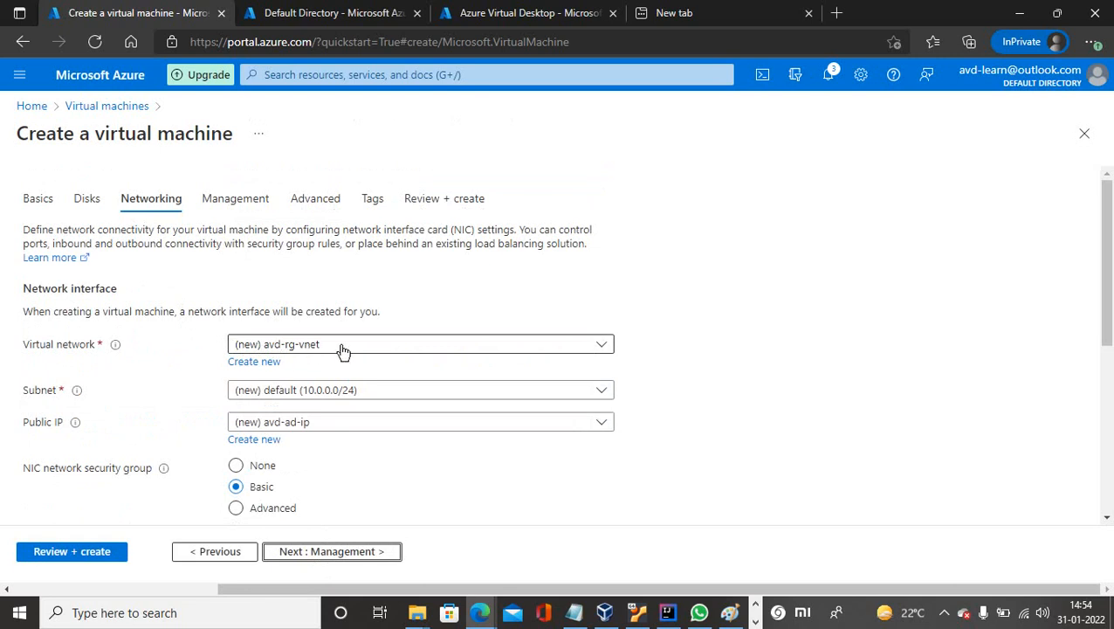
click(419, 395)
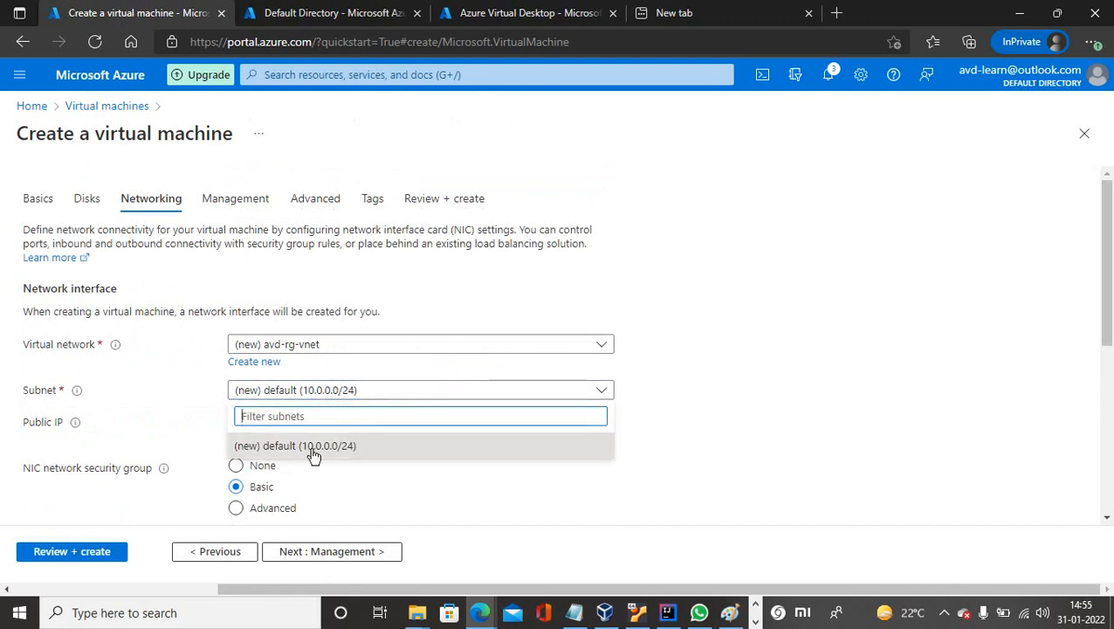
click(679, 428)
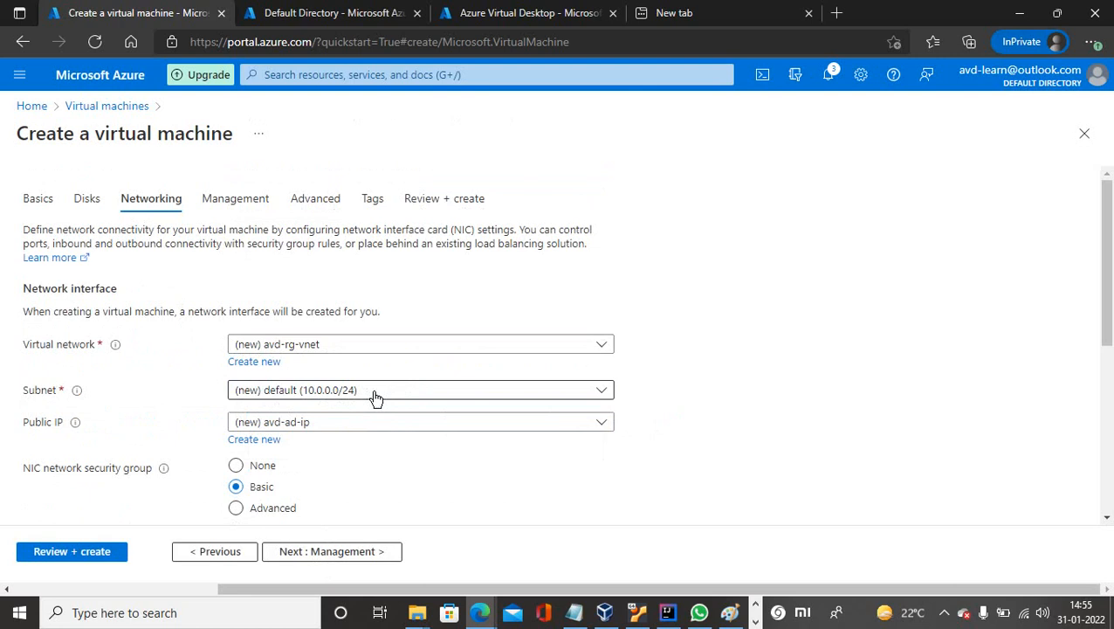
click(330, 425)
click(329, 423)
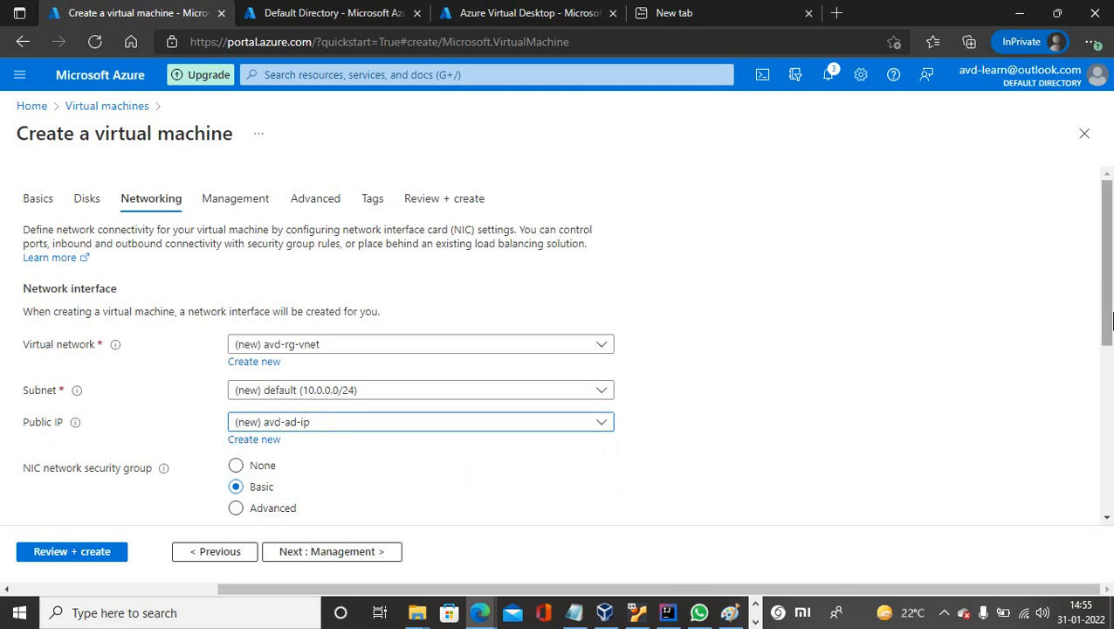
drag(1106, 297, 1109, 450)
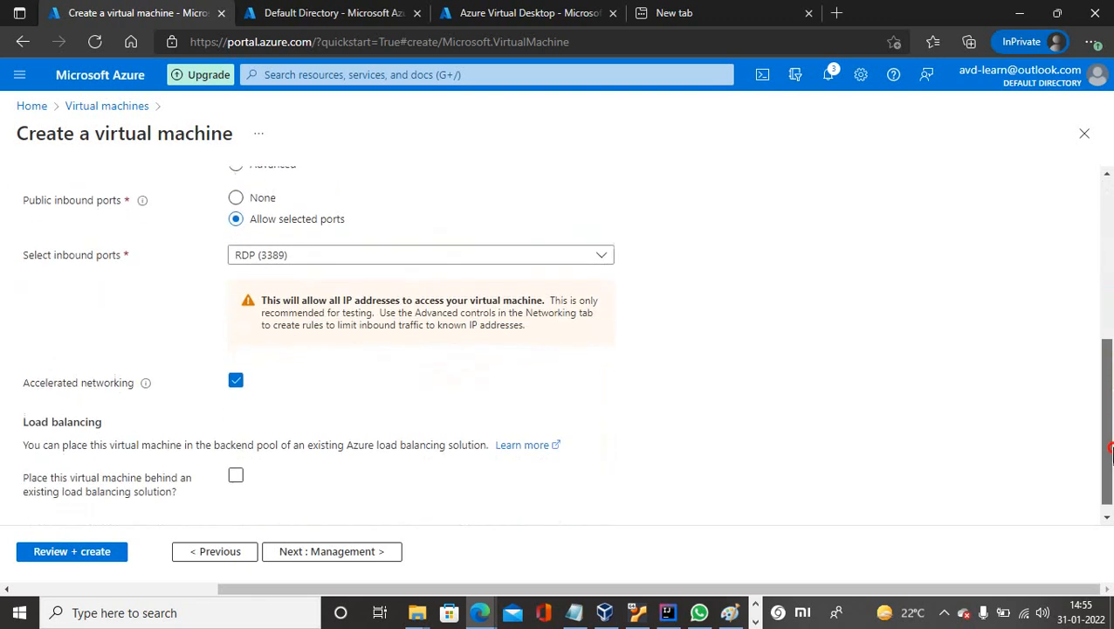
Disable boot diagnostics, then skip Advanced and Tags to reach the VM's Review + create page.
click(373, 557)
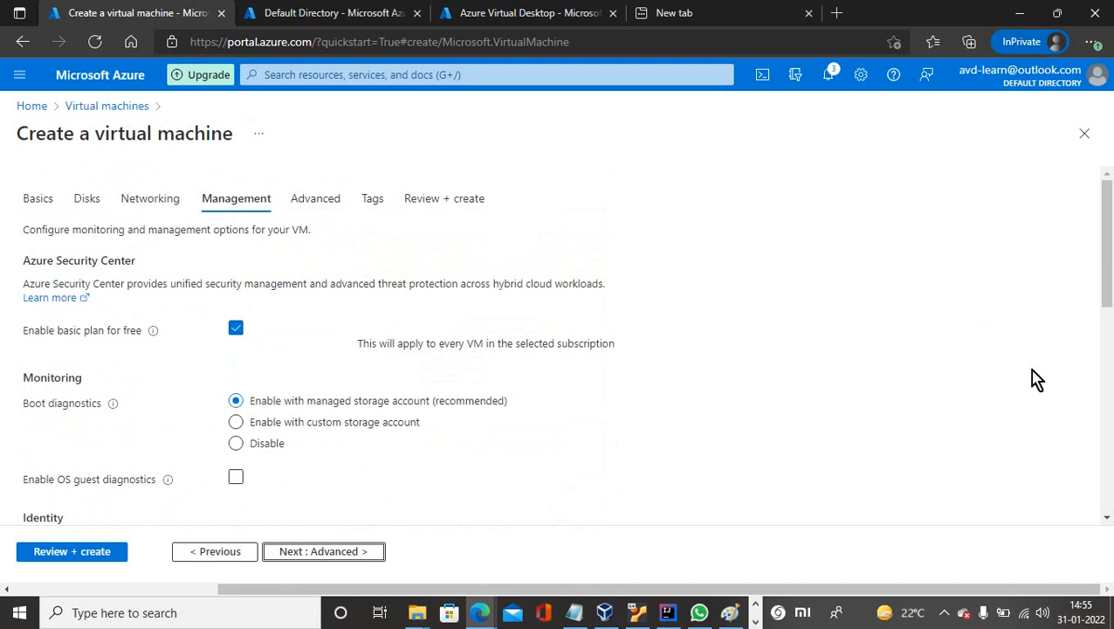
click(236, 445)
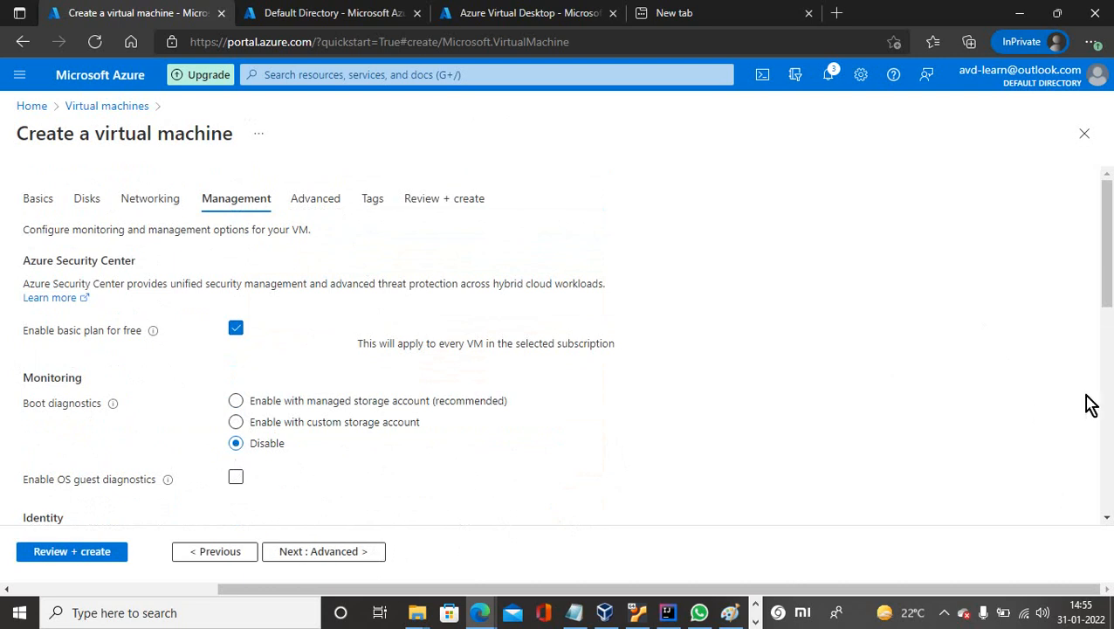
drag(1107, 288, 1111, 375)
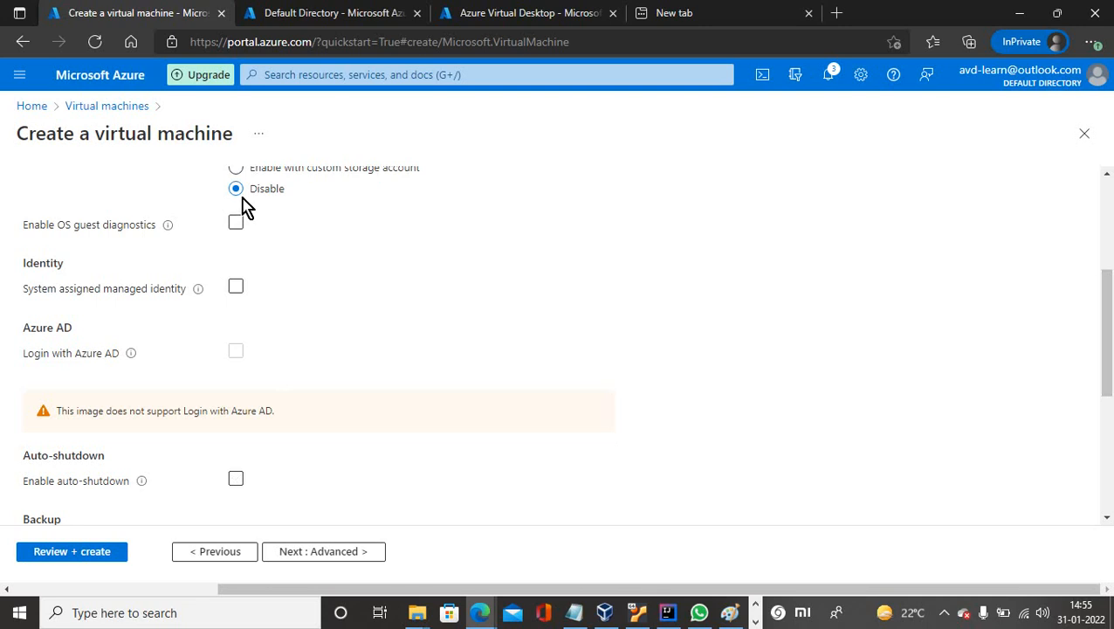
drag(1107, 410, 1097, 323)
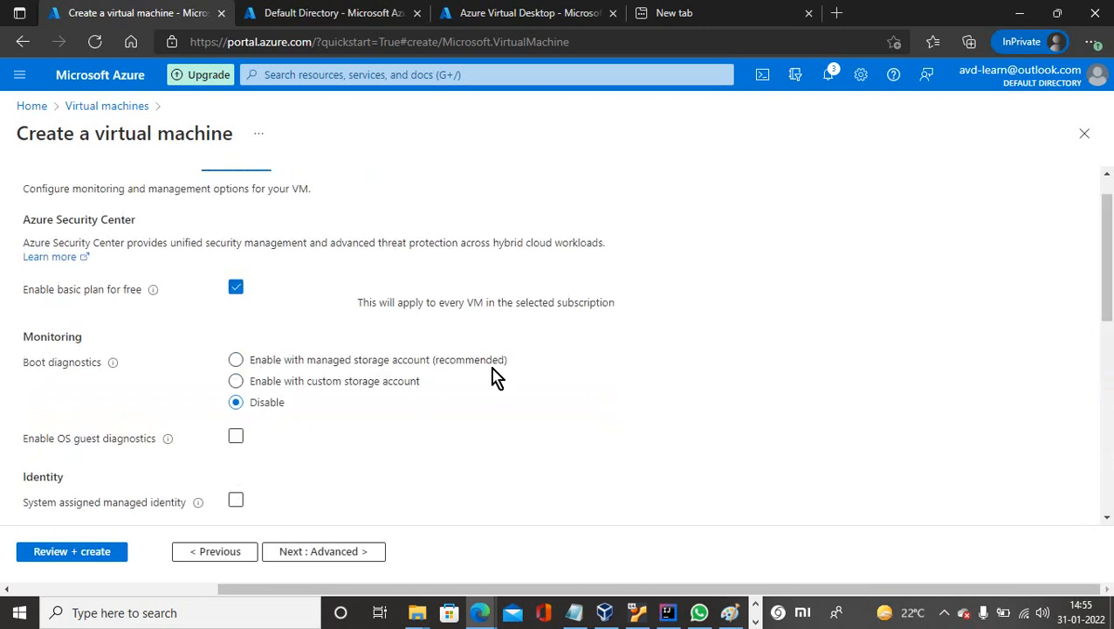
click(322, 554)
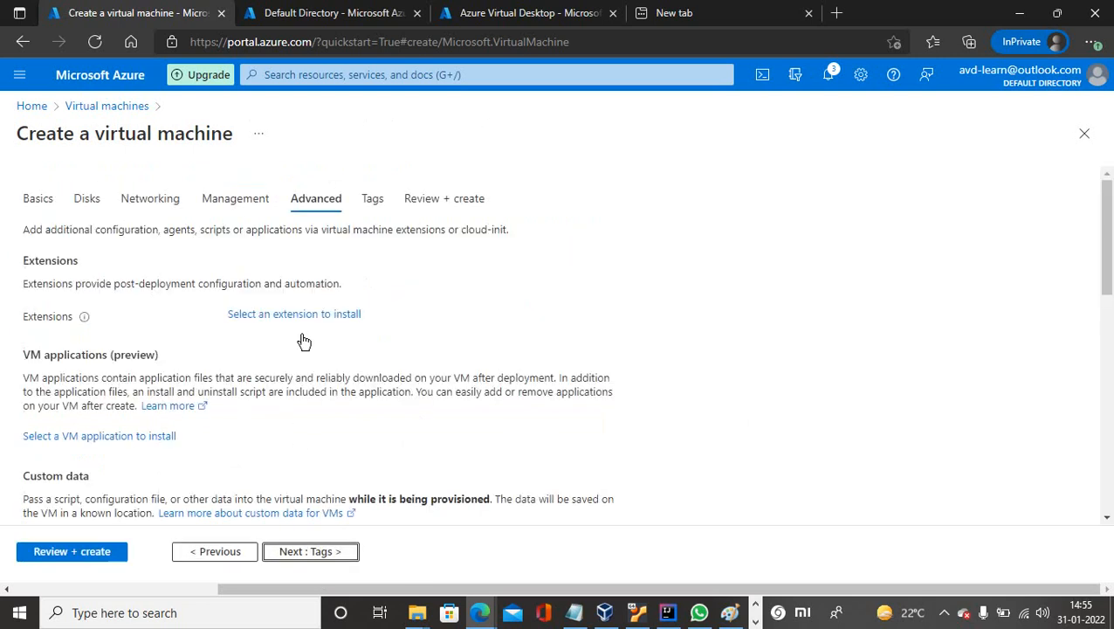
click(301, 559)
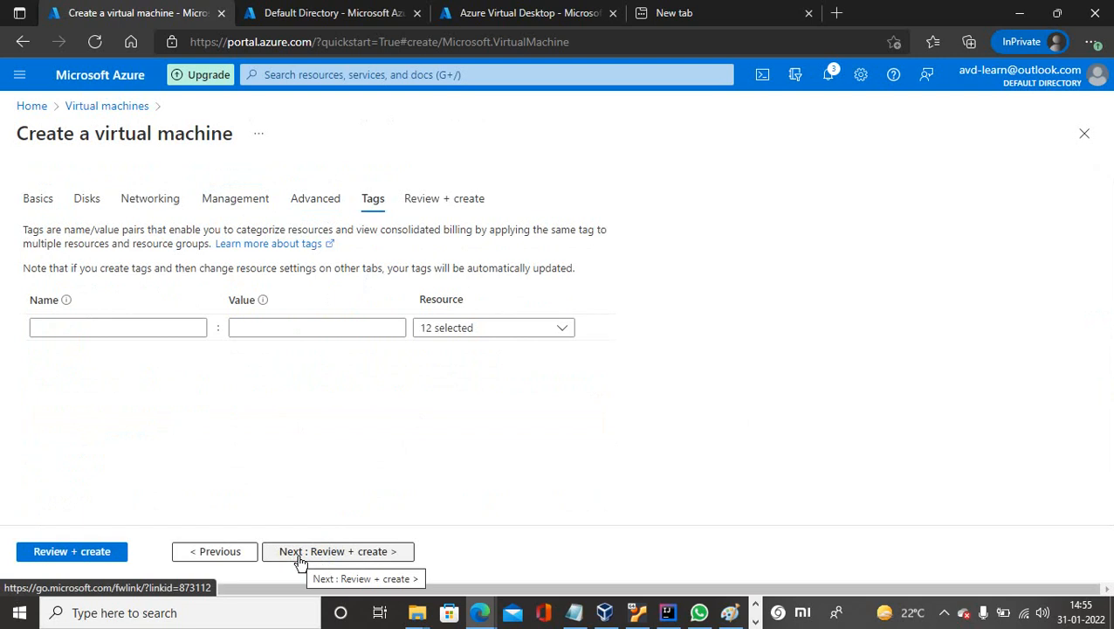
click(301, 558)
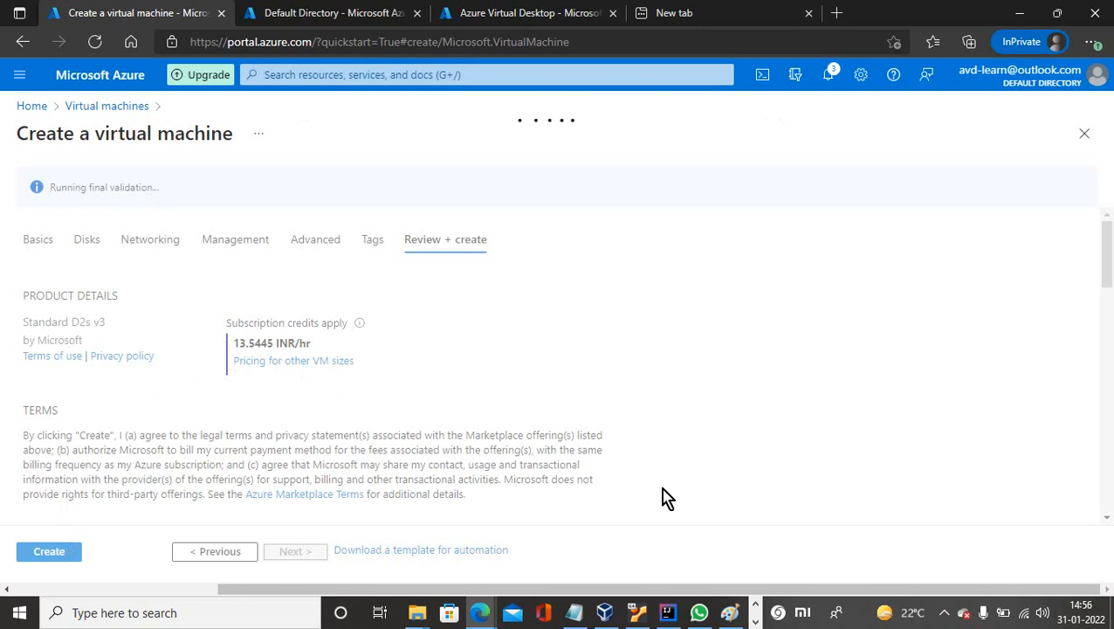
Create the avd-ad VM after validation passes and wait for the avd-rg deployment to complete.
click(945, 614)
click(974, 552)
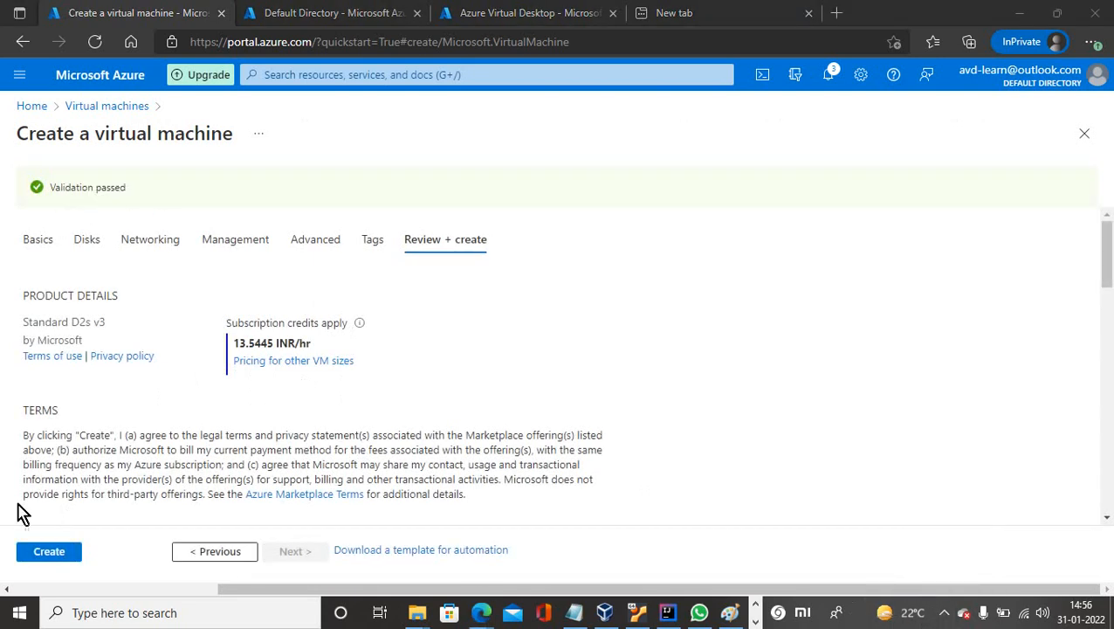
click(51, 564)
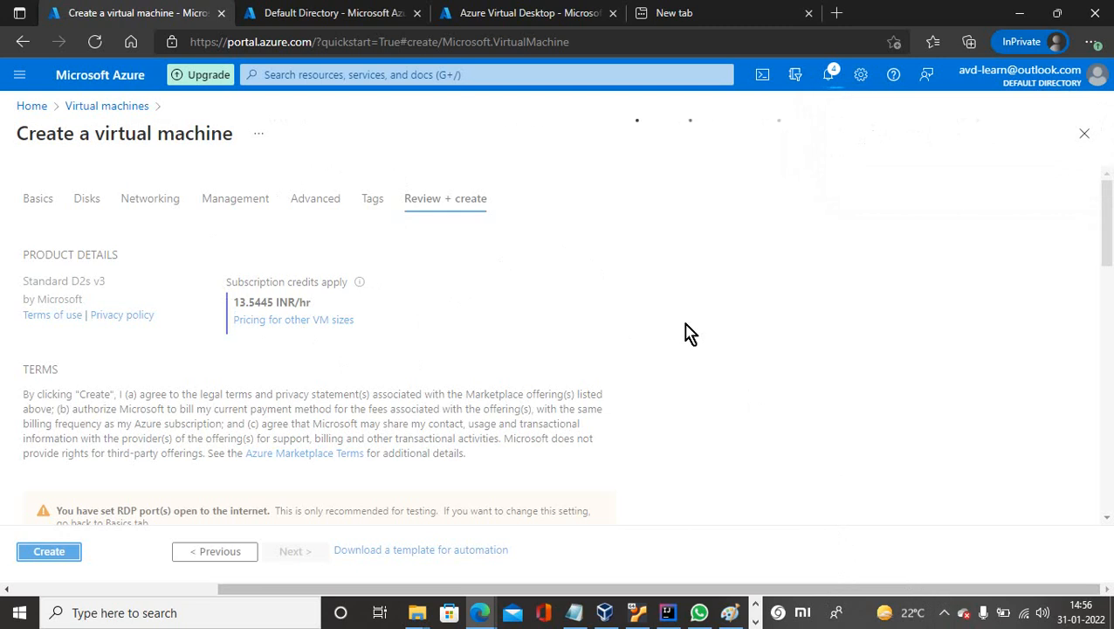
click(946, 617)
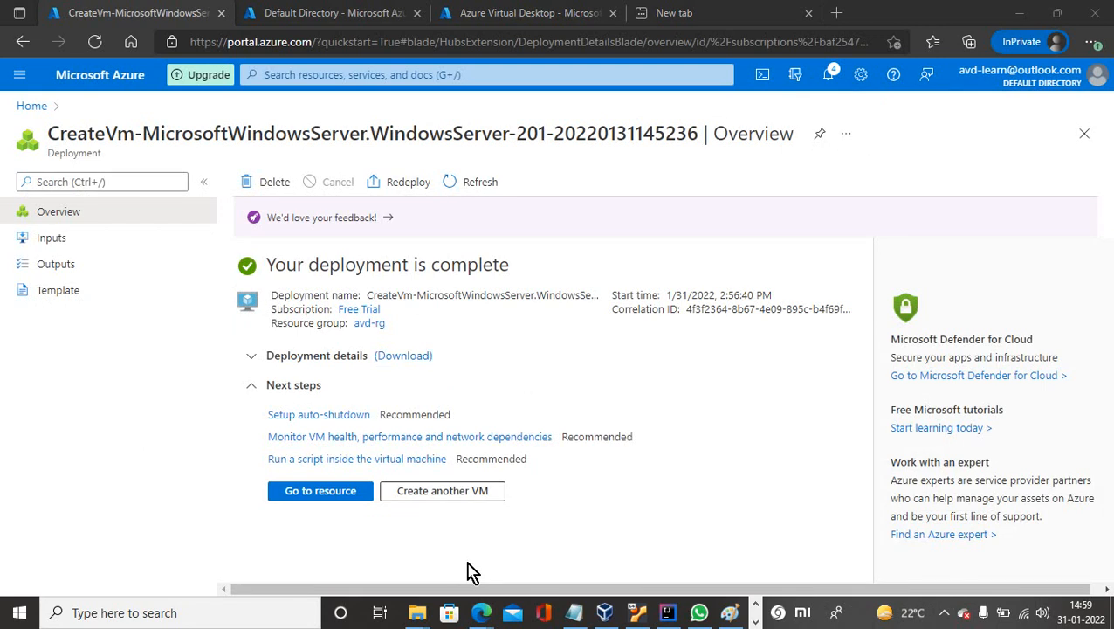
Open the avd-ad VM resource, copy its public IP 20.51.248.83, and open Windows search.
click(316, 498)
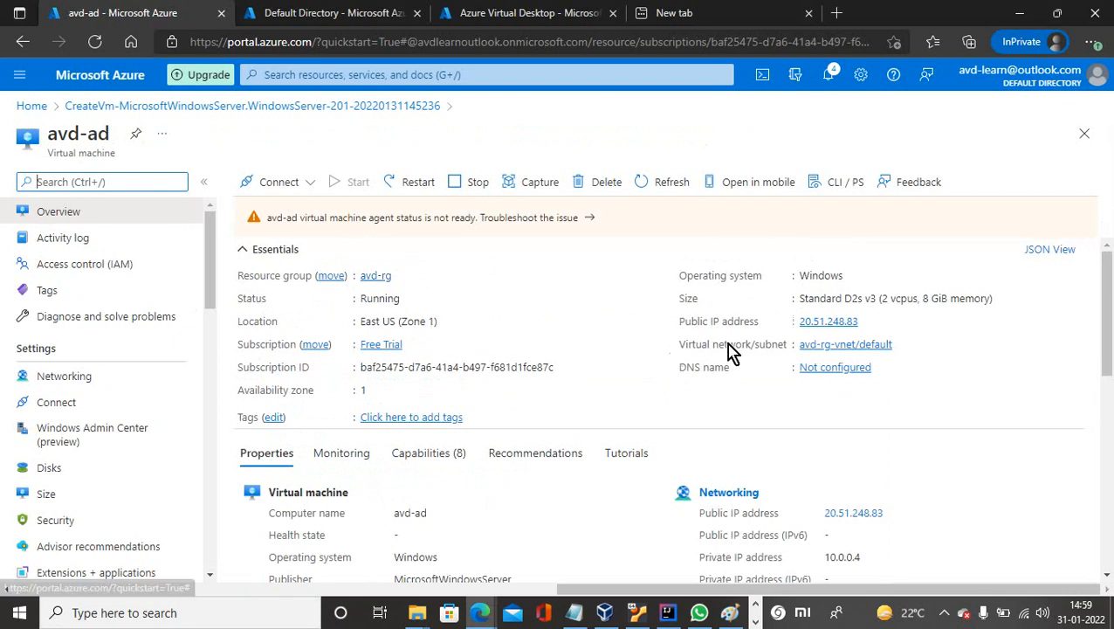
click(869, 322)
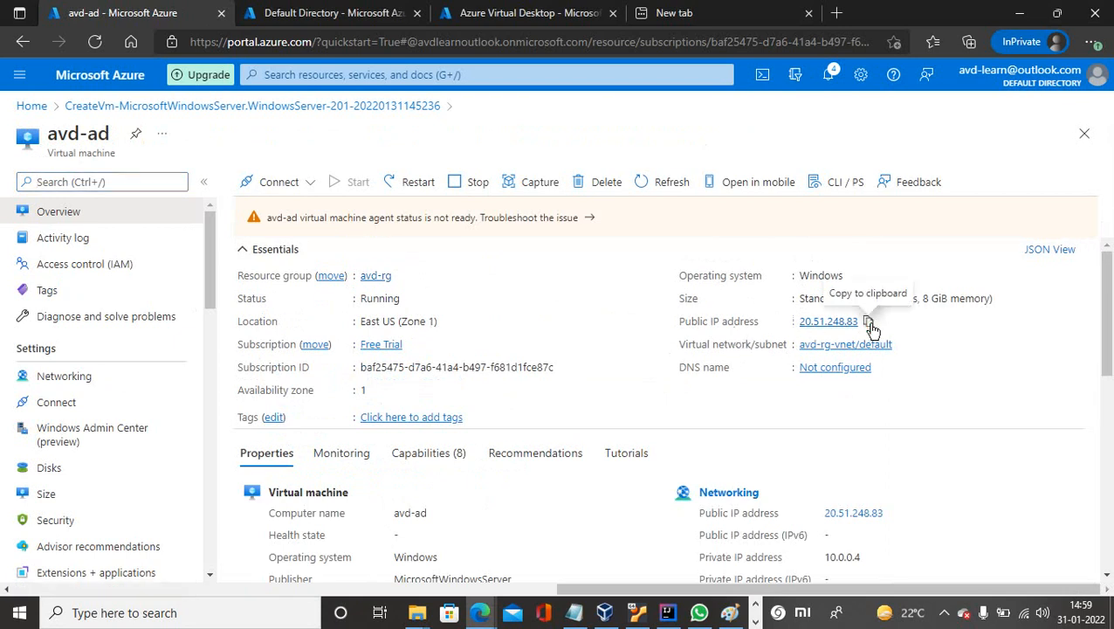
click(229, 616)
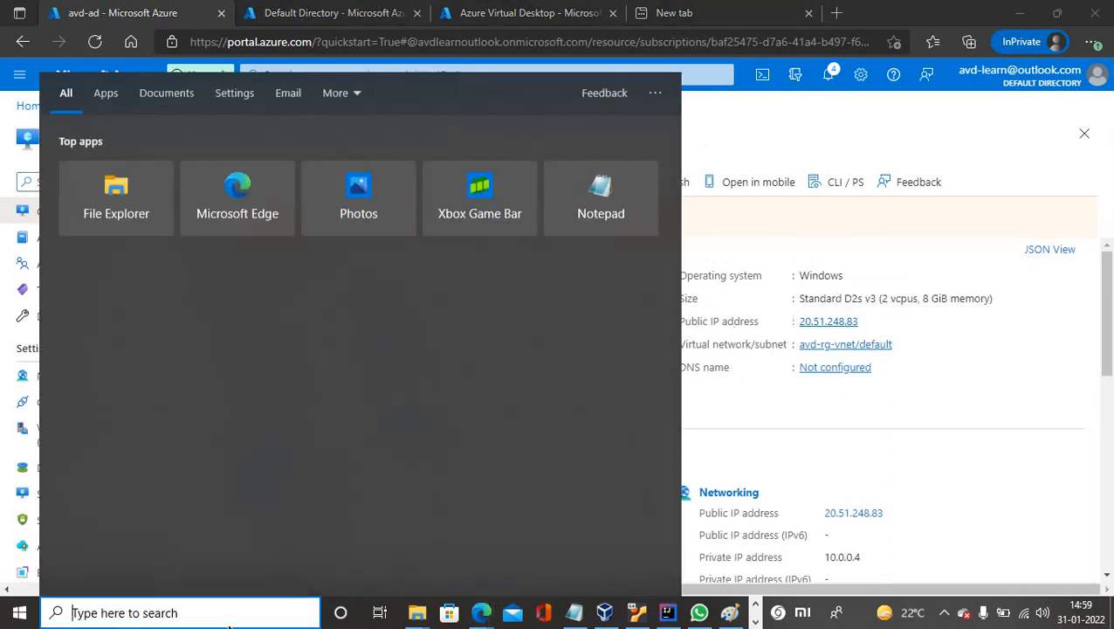
Launch Remote Desktop (mstsc) and connect to 20.51.248.83.
text(mstsc)
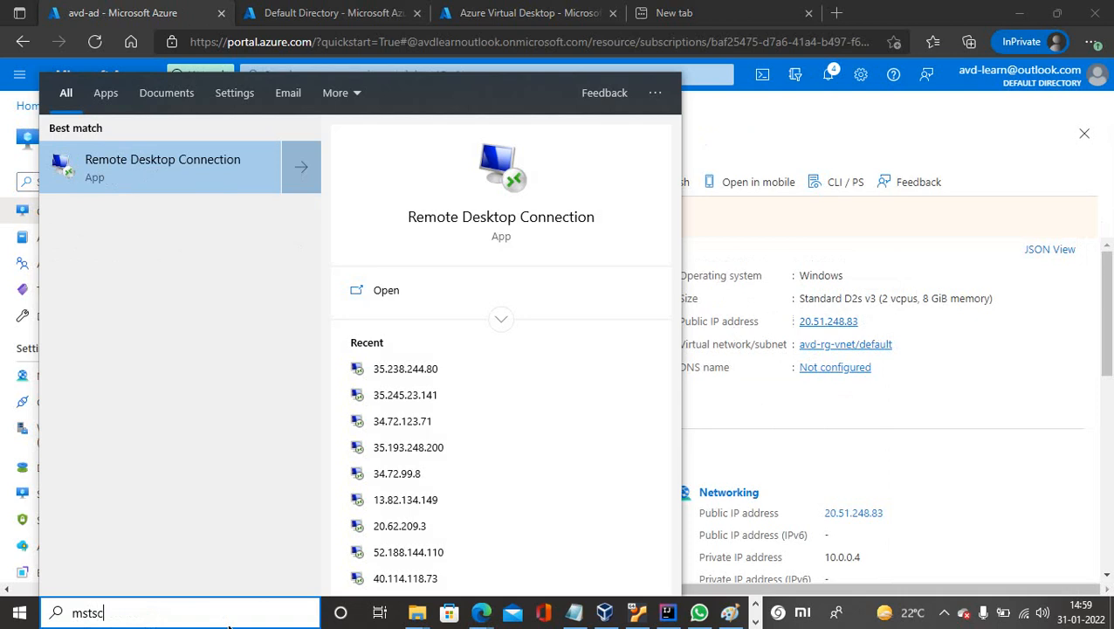
key(Return)
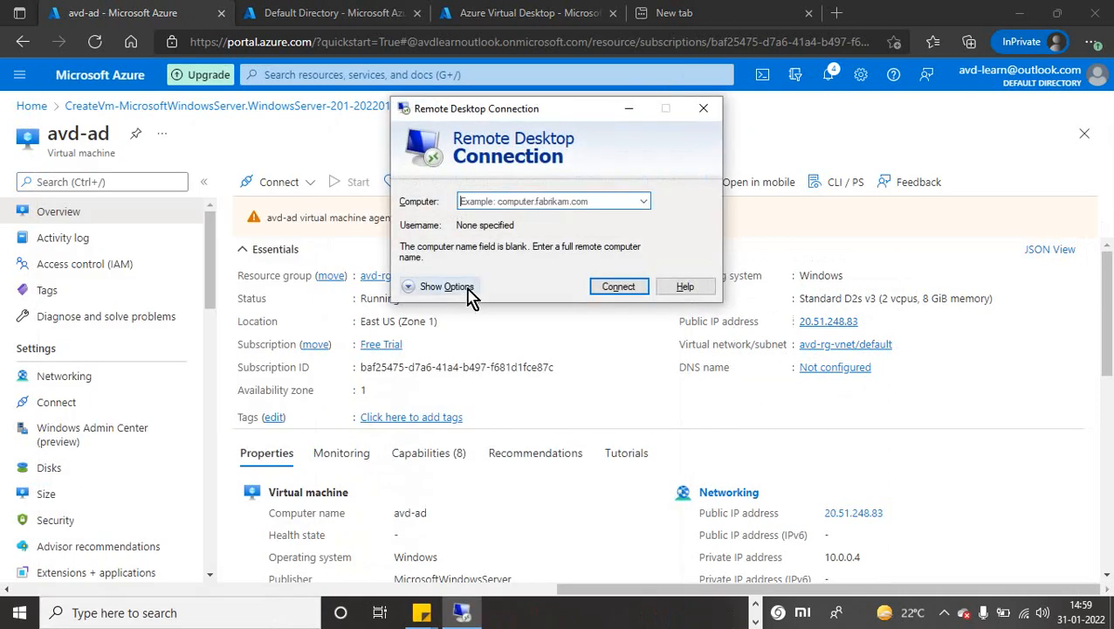
key(ctrl+v)
click(611, 291)
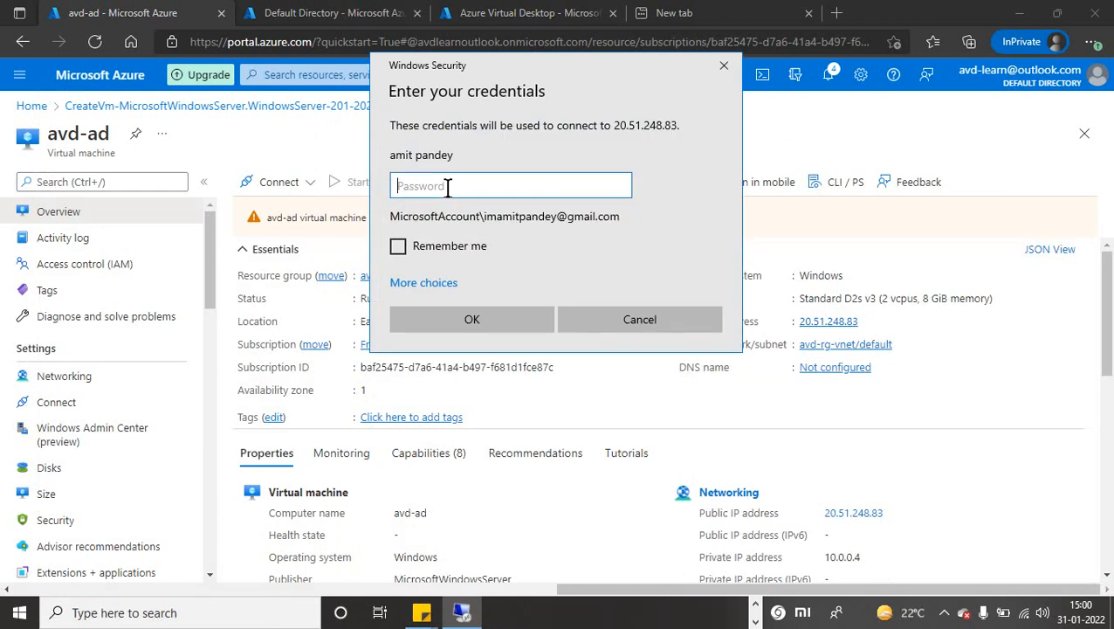
Sign in with a different admin account, accept the certificate, and window the session.
click(428, 285)
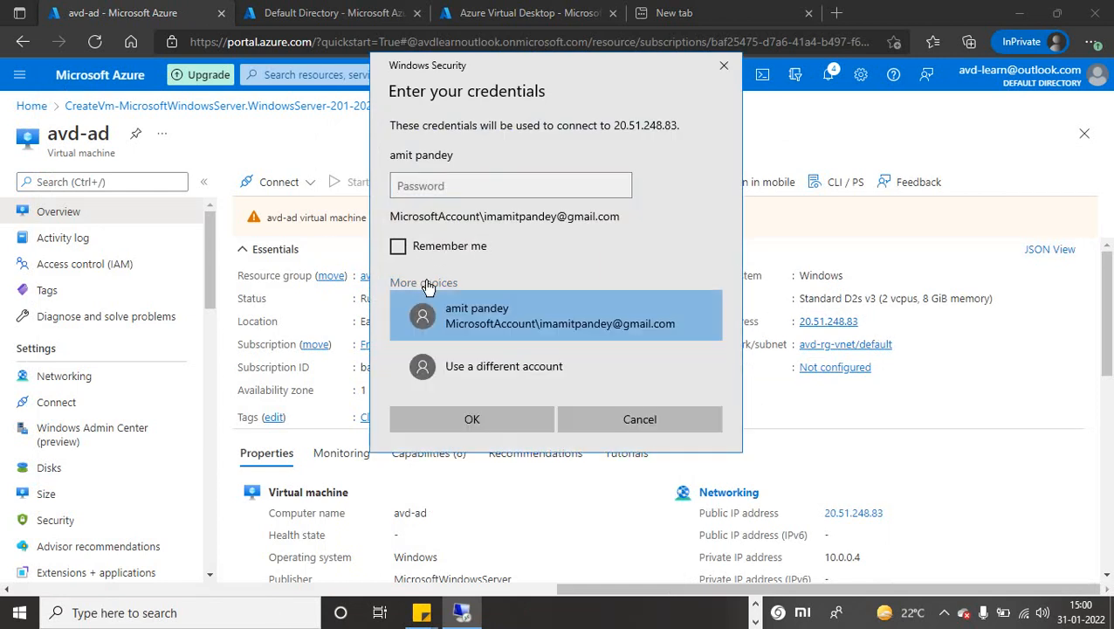
click(487, 377)
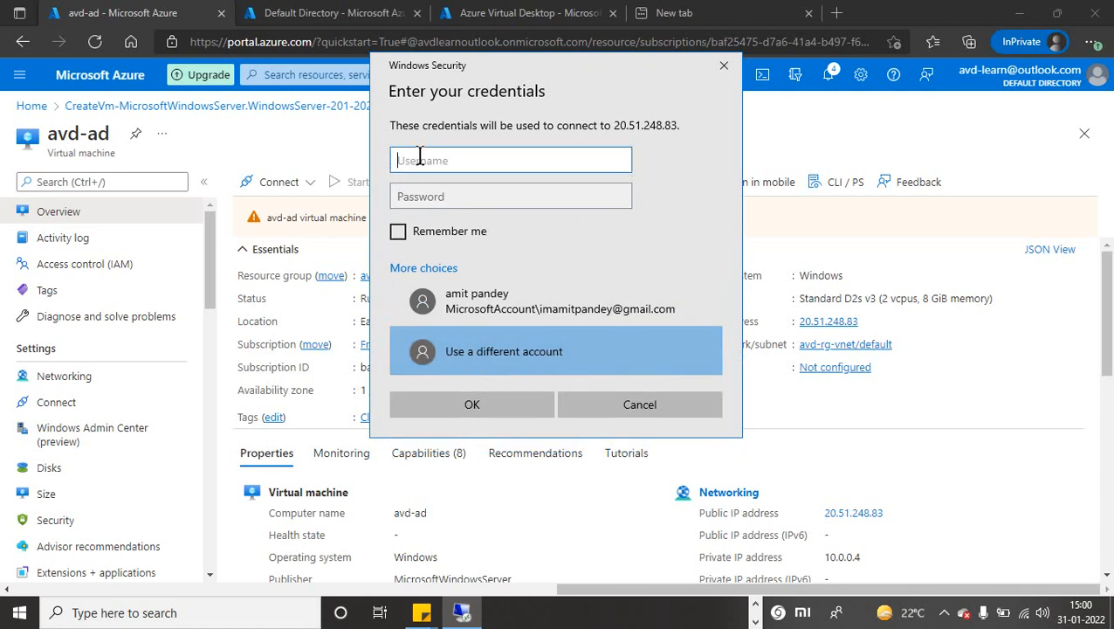
text(avdadmin)
key(Tab)
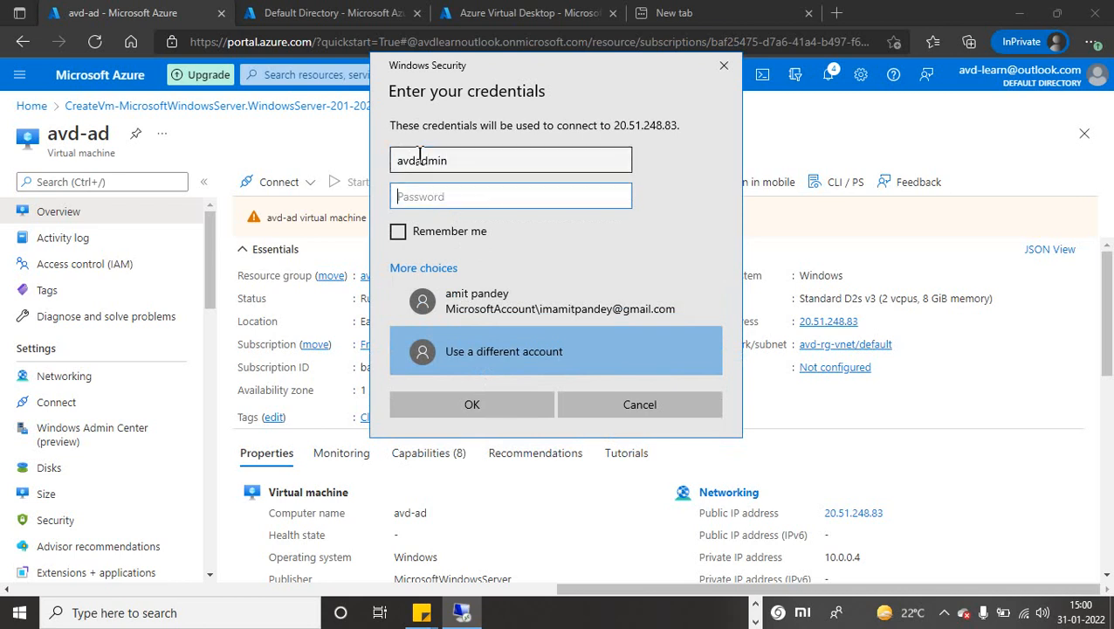
text(•)
key(Return)
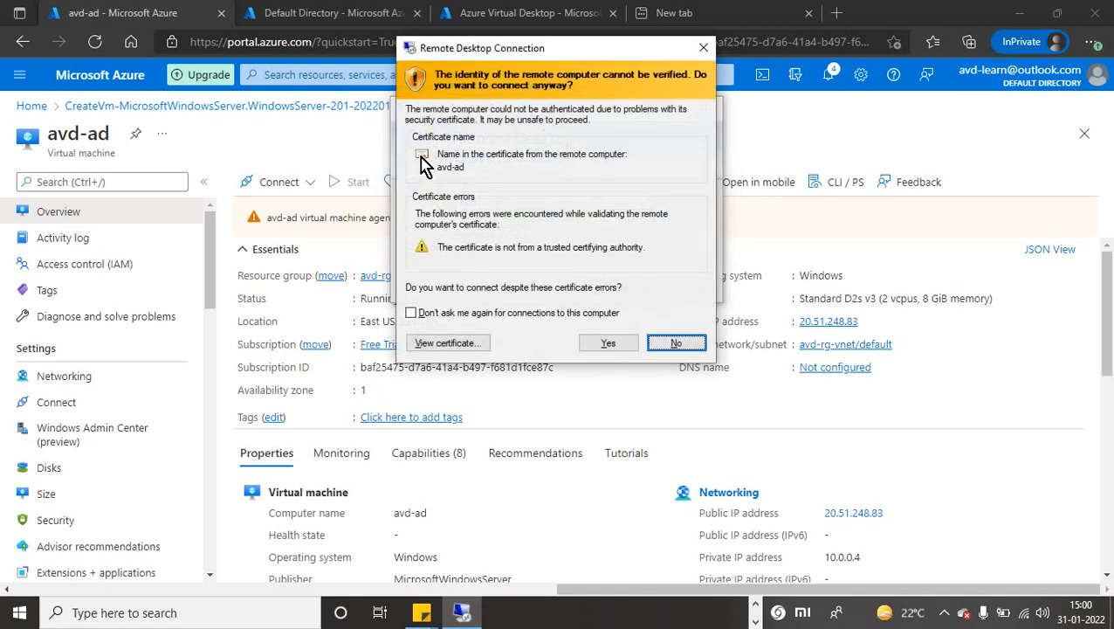
click(610, 342)
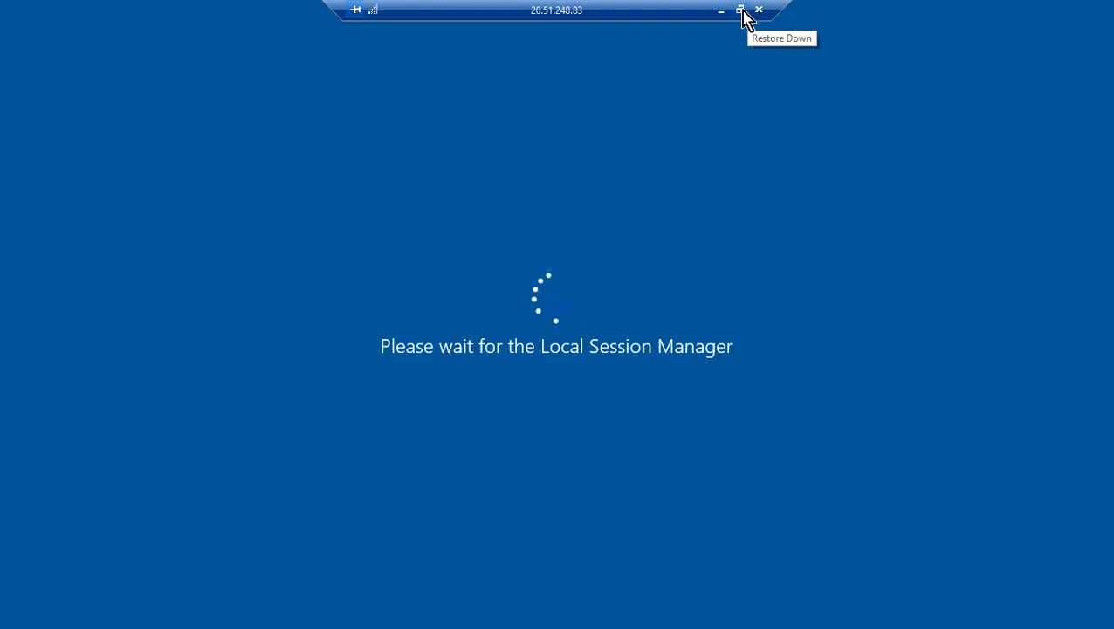
click(740, 9)
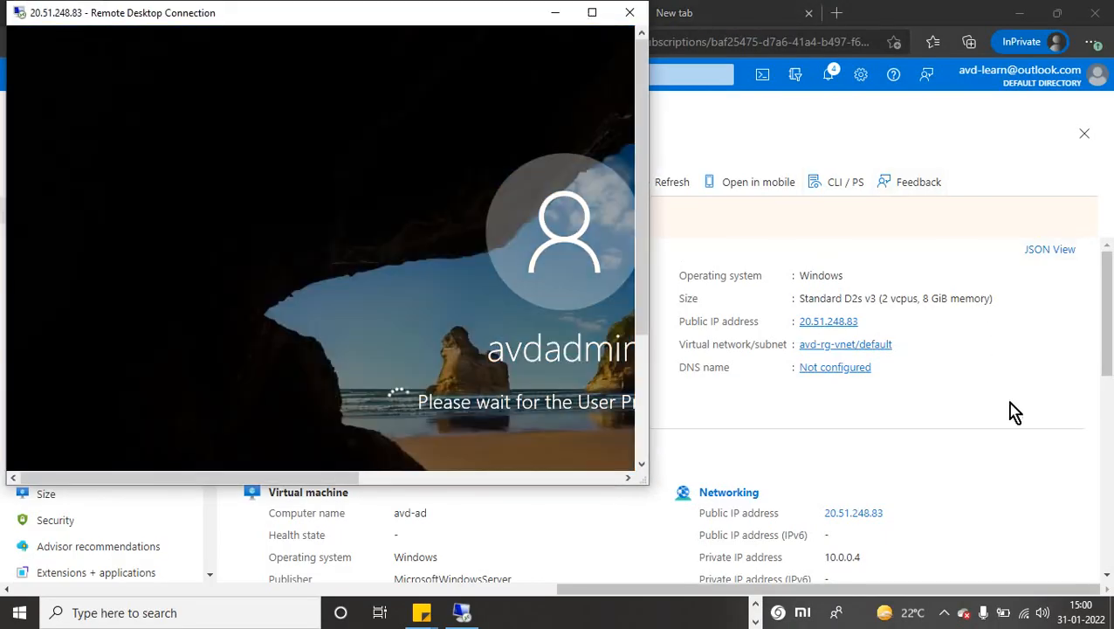
click(1006, 401)
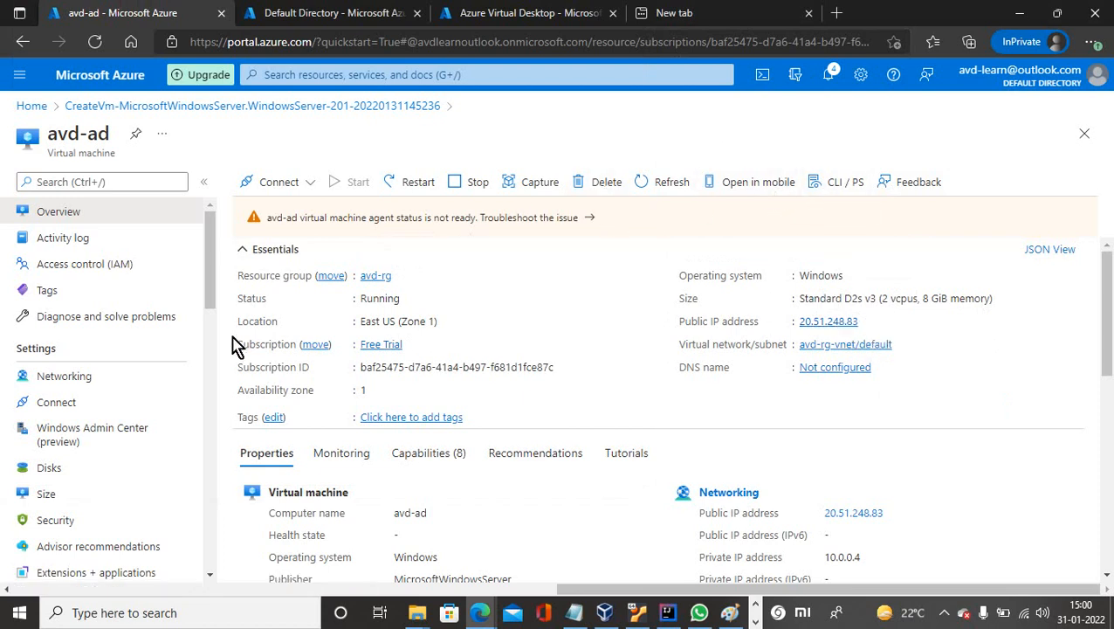
Search the portal for vnet and open avd-vnet from the Virtual networks list.
drag(211, 293, 213, 314)
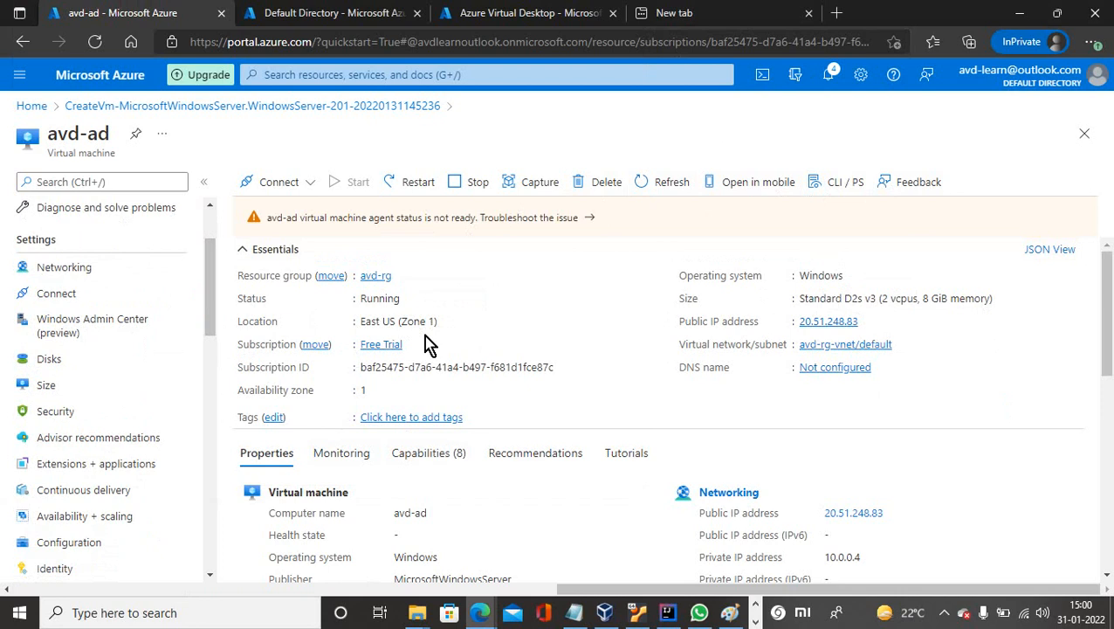
click(280, 14)
click(295, 76)
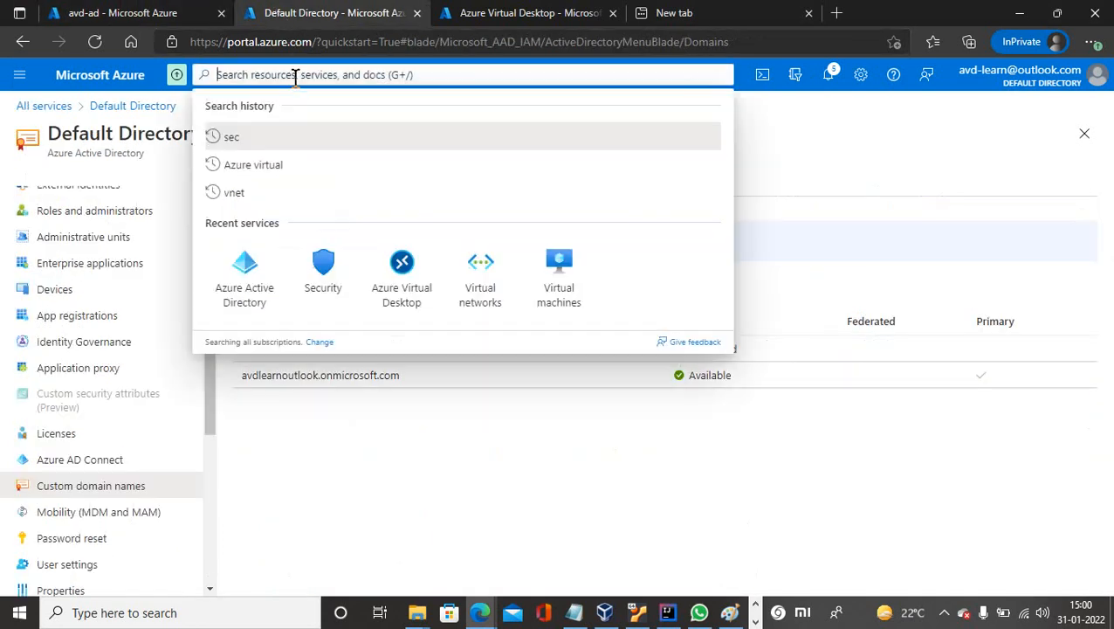
text(vnet)
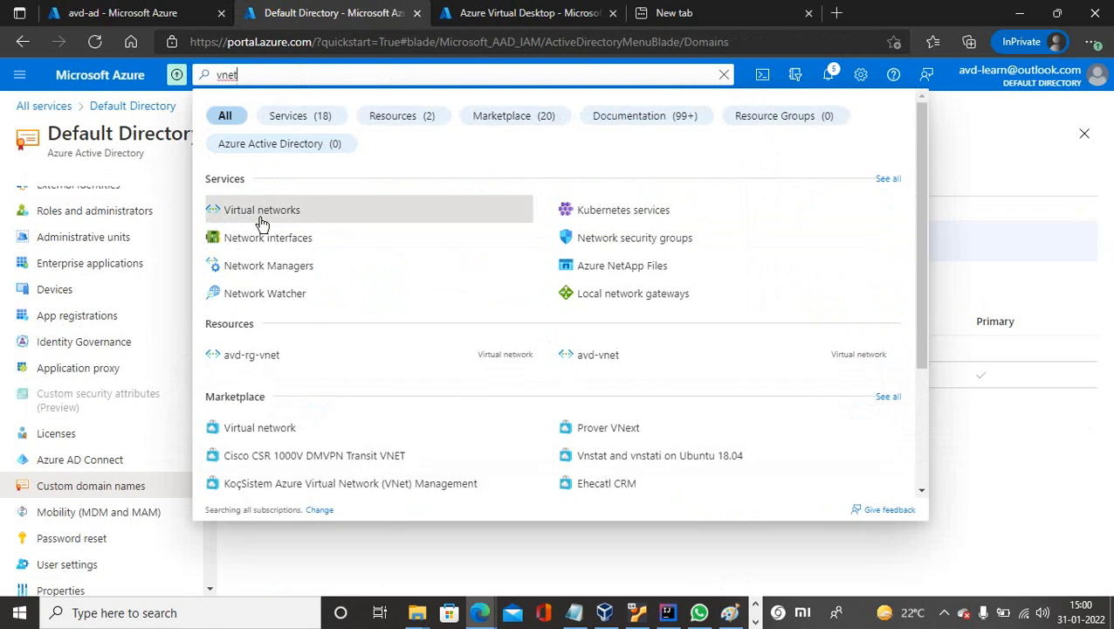
click(261, 217)
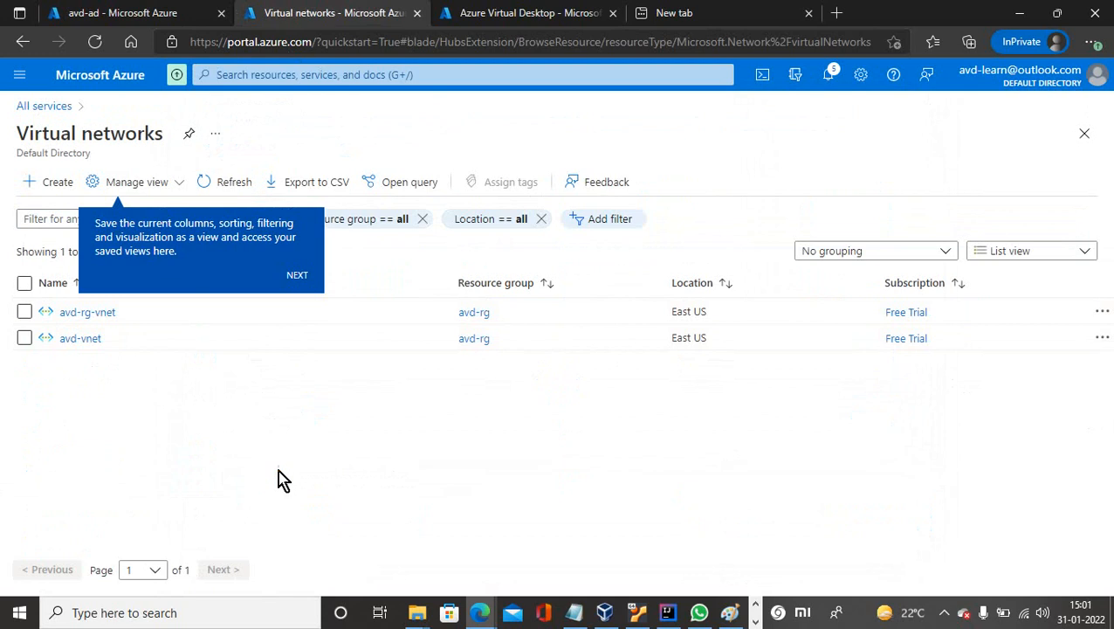
click(80, 340)
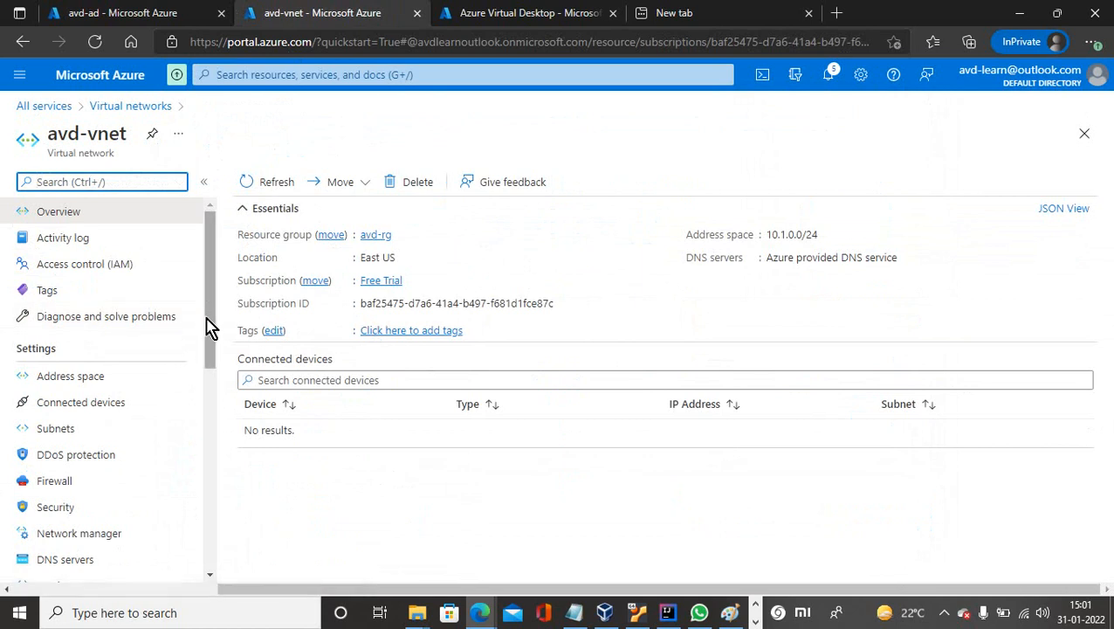
Switch avd-vnet to custom DNS servers 20.51.248.83 and 8.8.8.8 and save the change.
drag(208, 319, 208, 358)
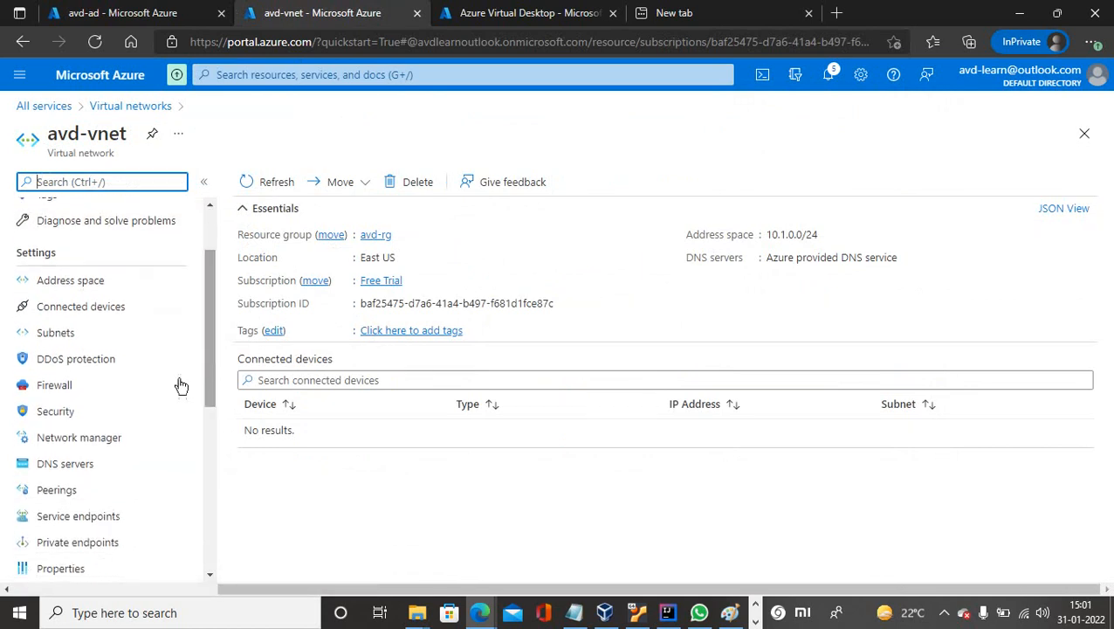
click(33, 466)
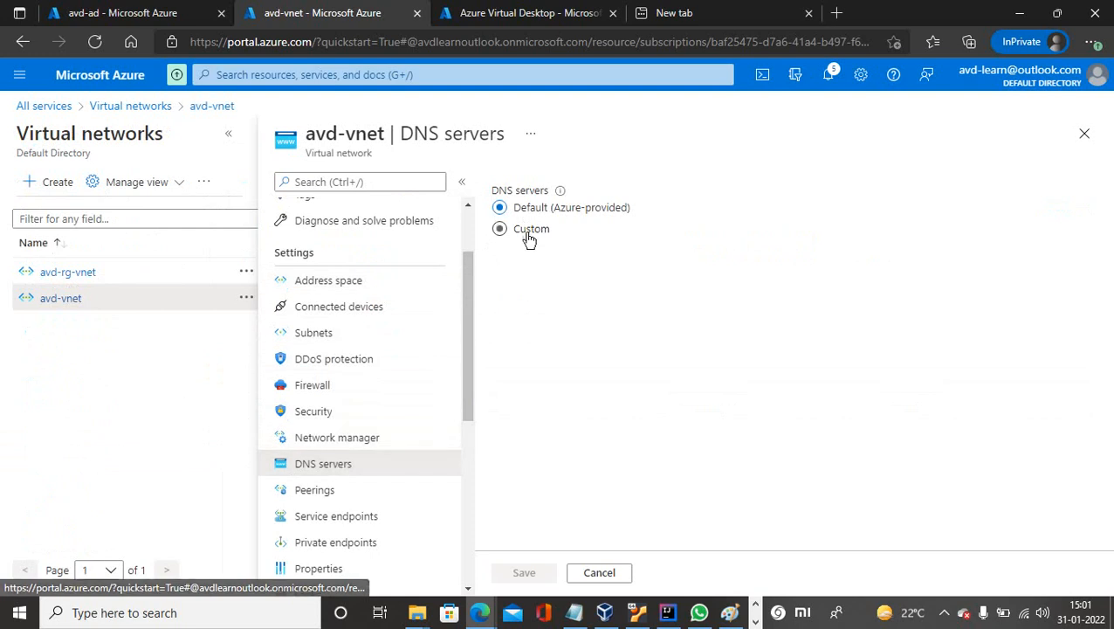
click(530, 233)
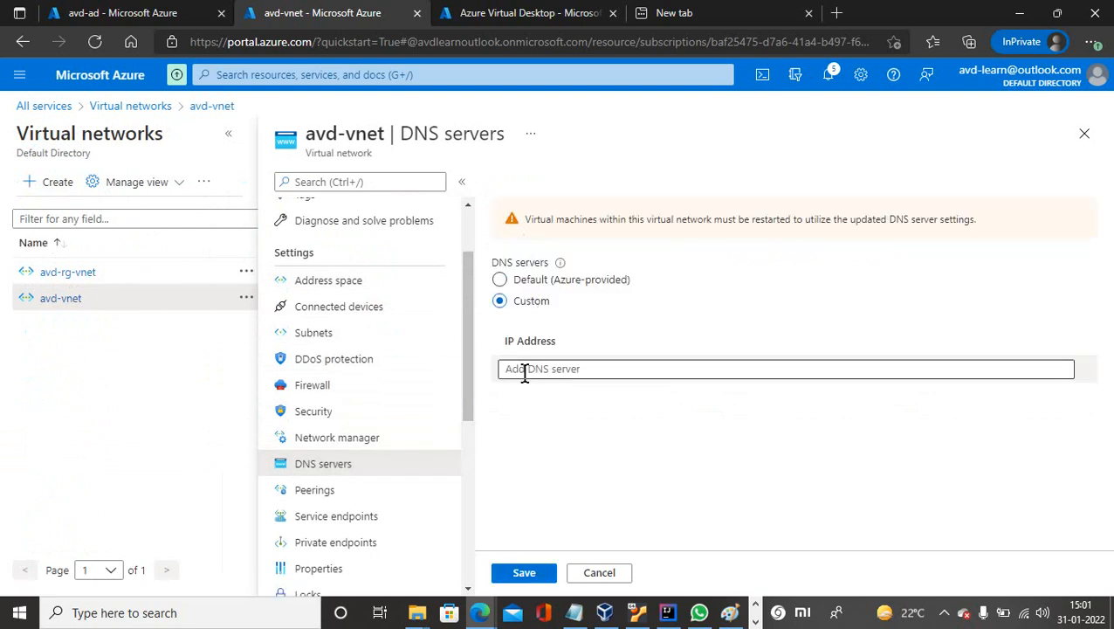
click(527, 372)
text(20.51.248.83)
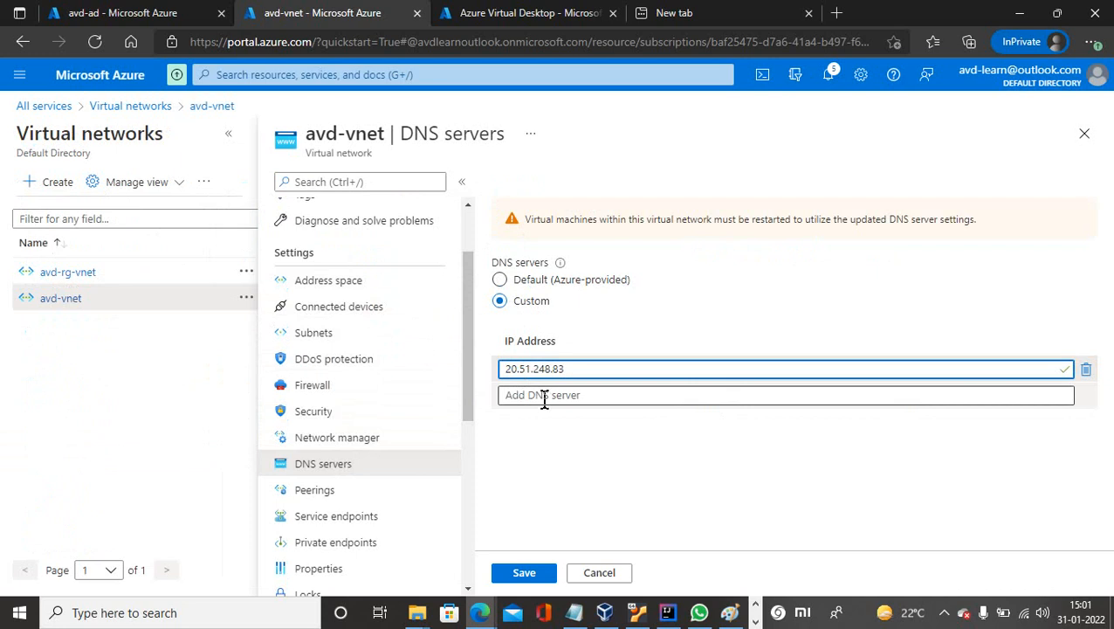
click(544, 399)
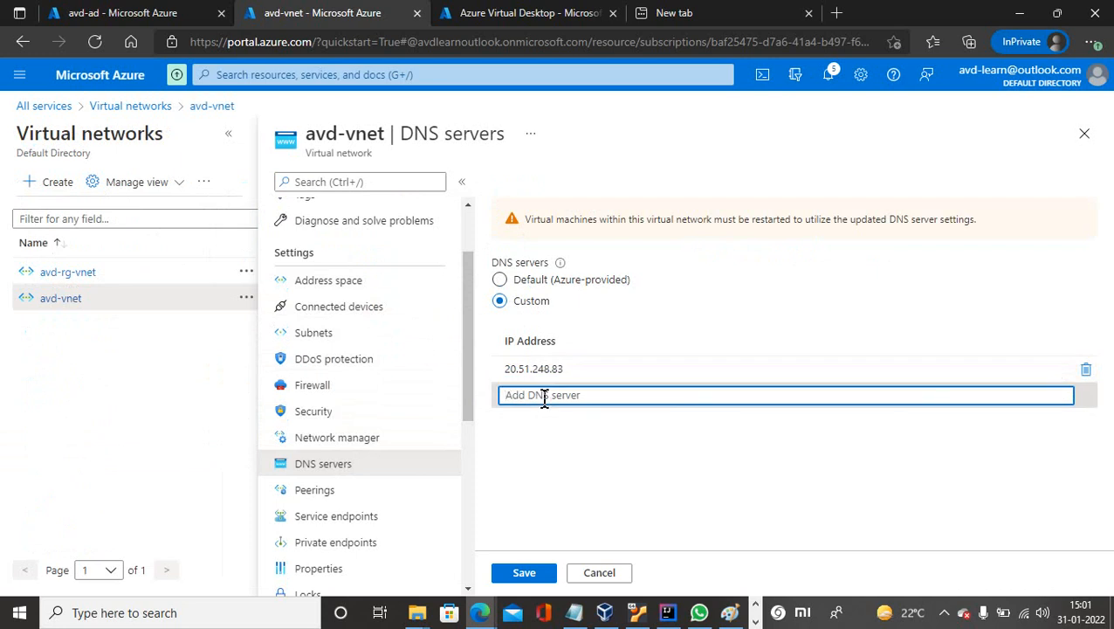
text(8.8.)
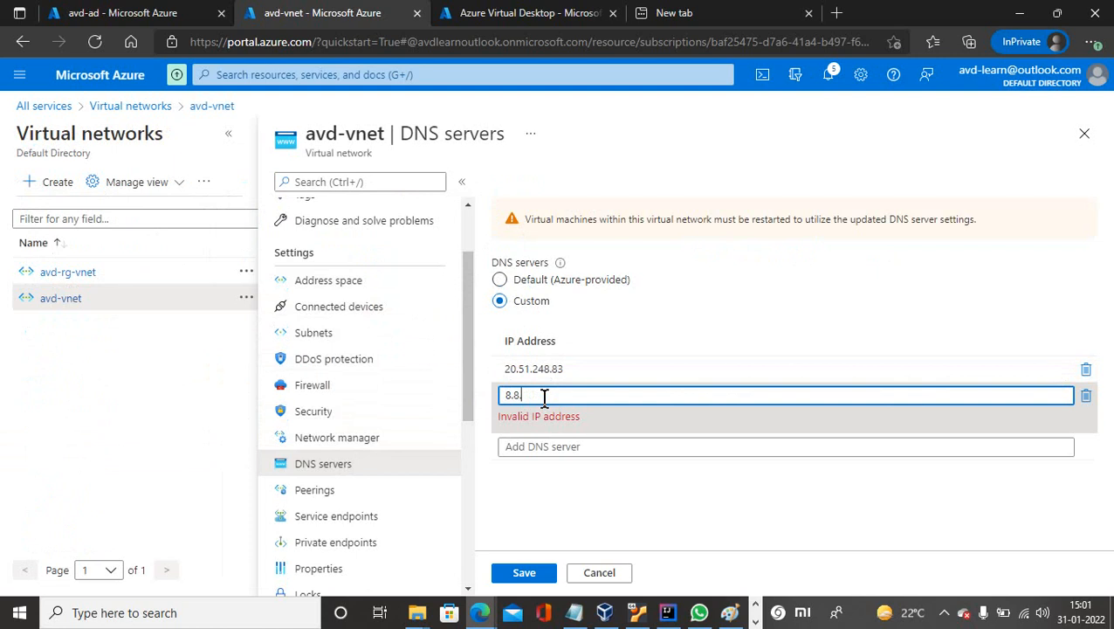
text(8.8)
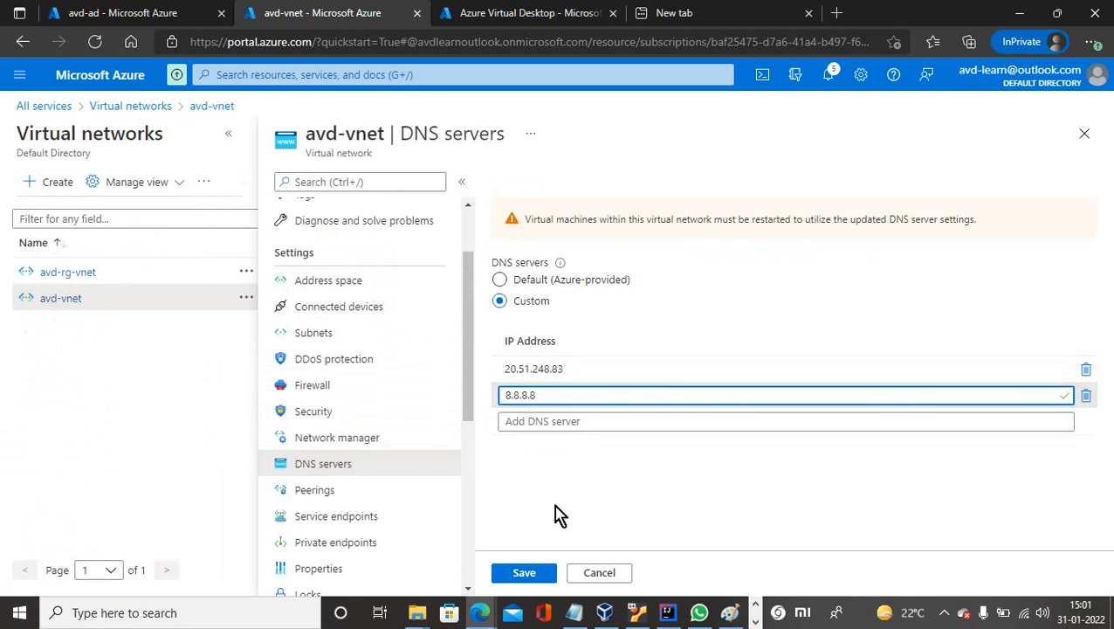
click(524, 573)
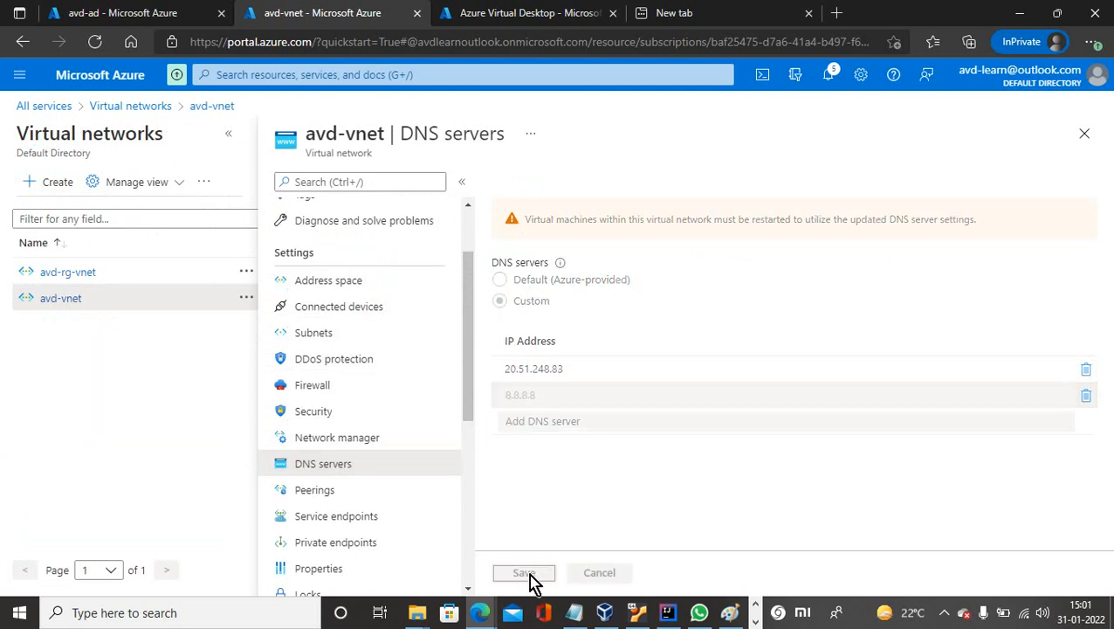
click(151, 15)
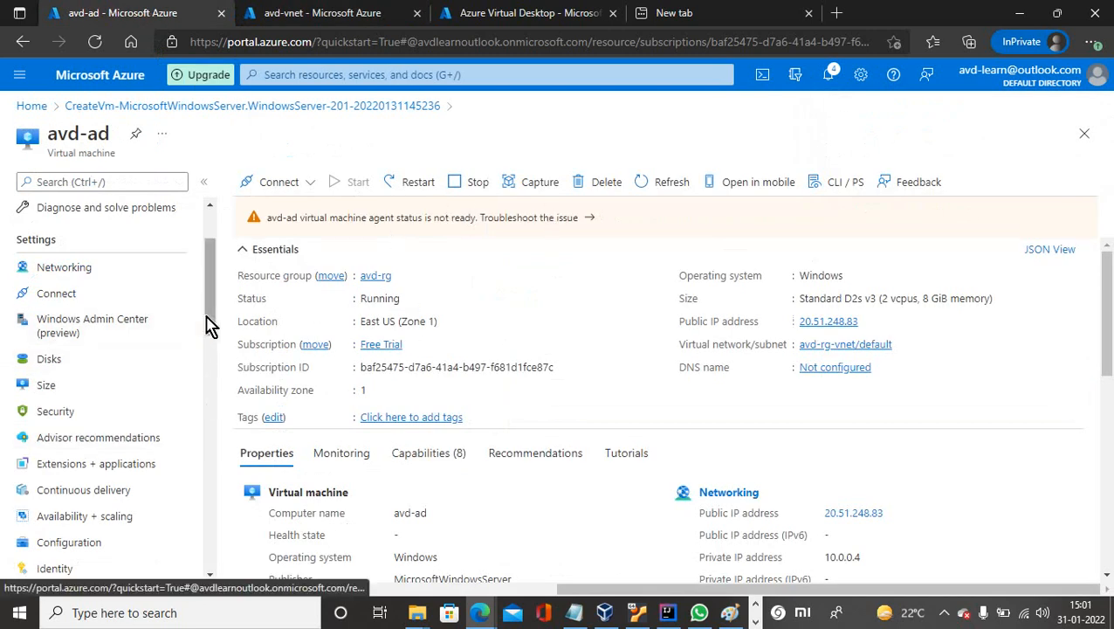
Answer No to network discovery in the avd-ad session, then open avd-ad's Networking page.
drag(209, 323, 226, 293)
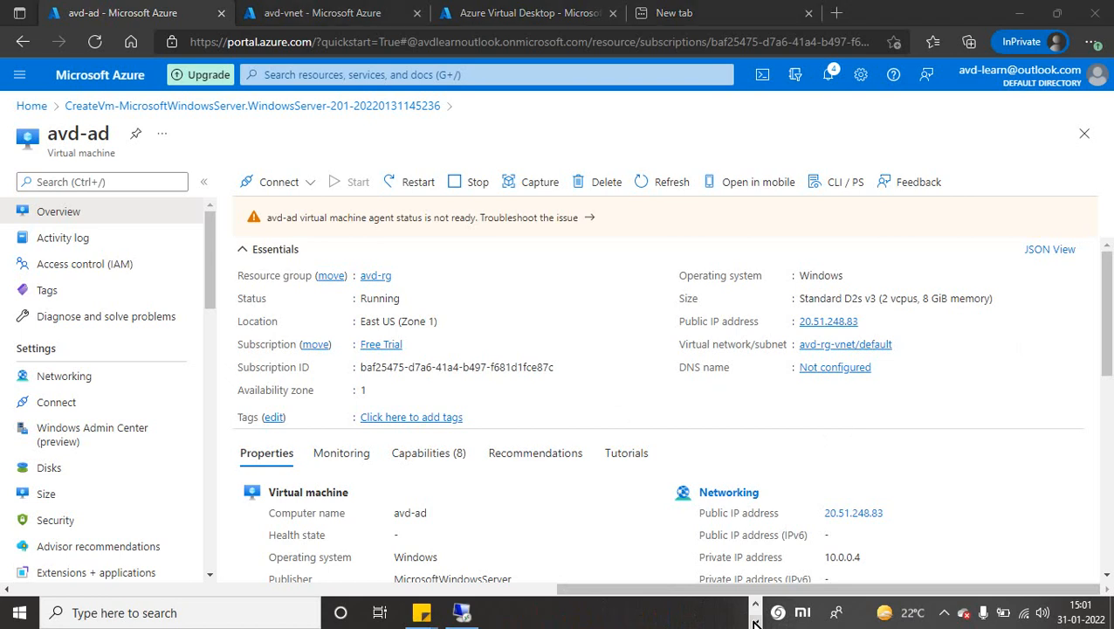
click(461, 612)
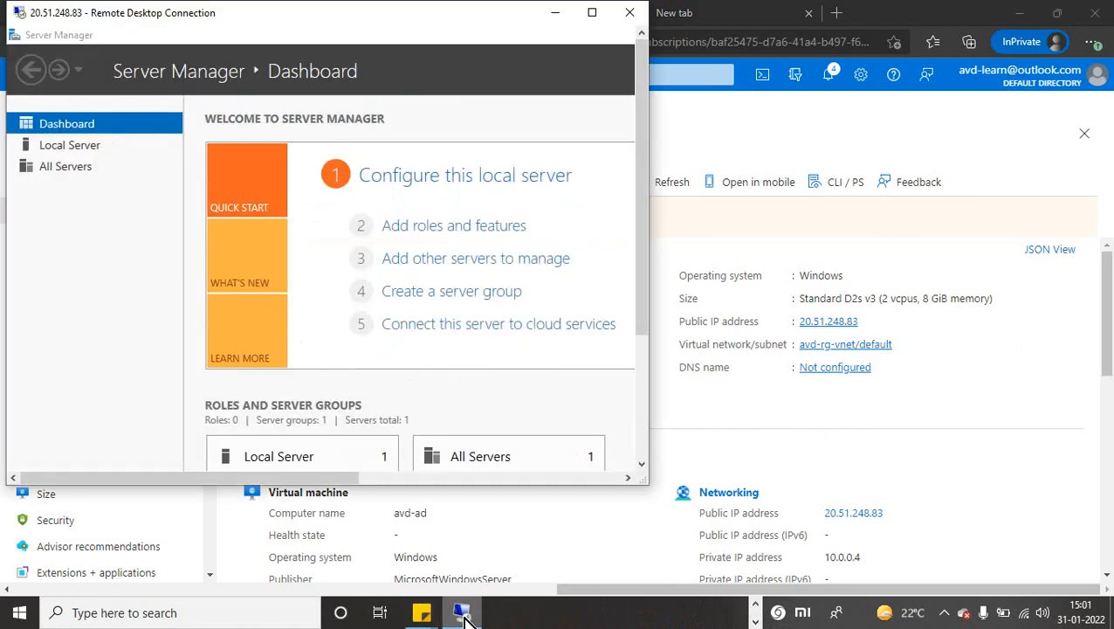
click(592, 14)
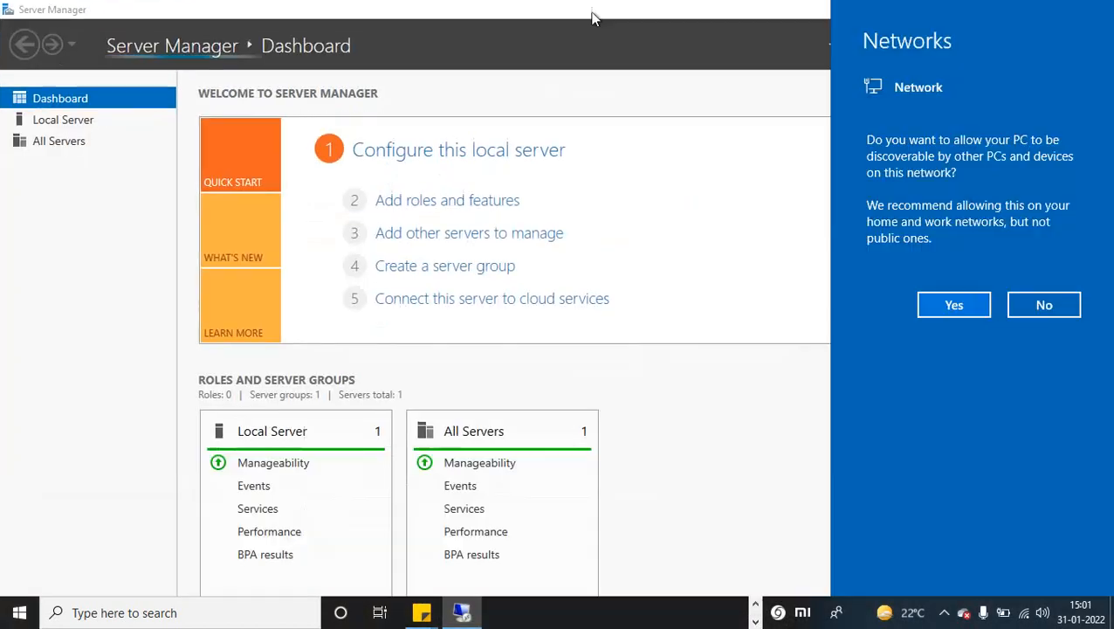
click(1045, 306)
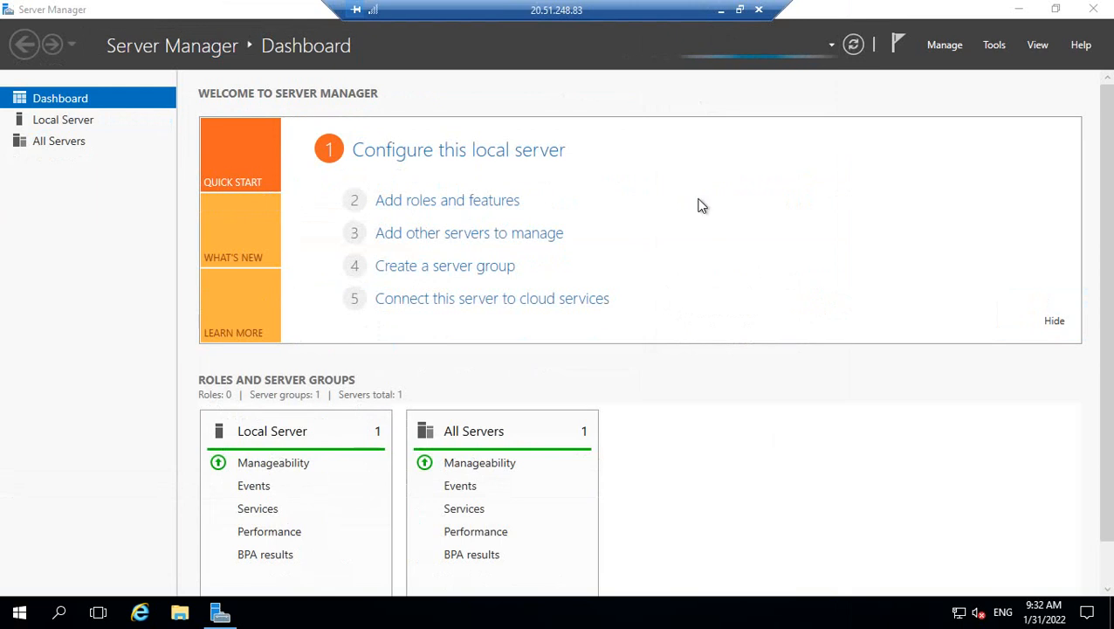
click(741, 10)
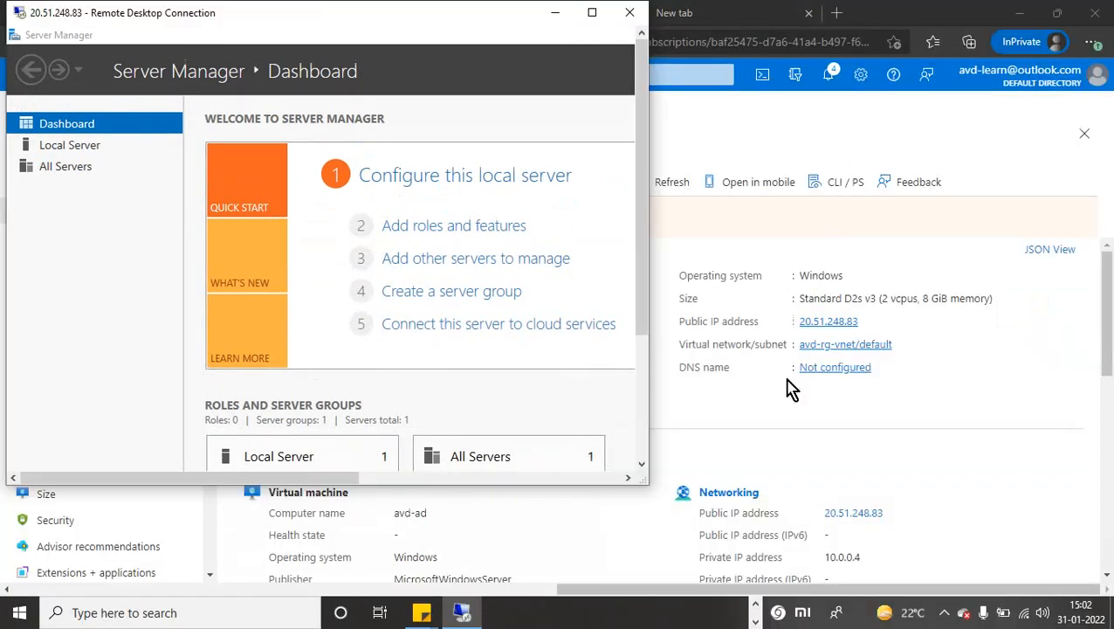
click(945, 615)
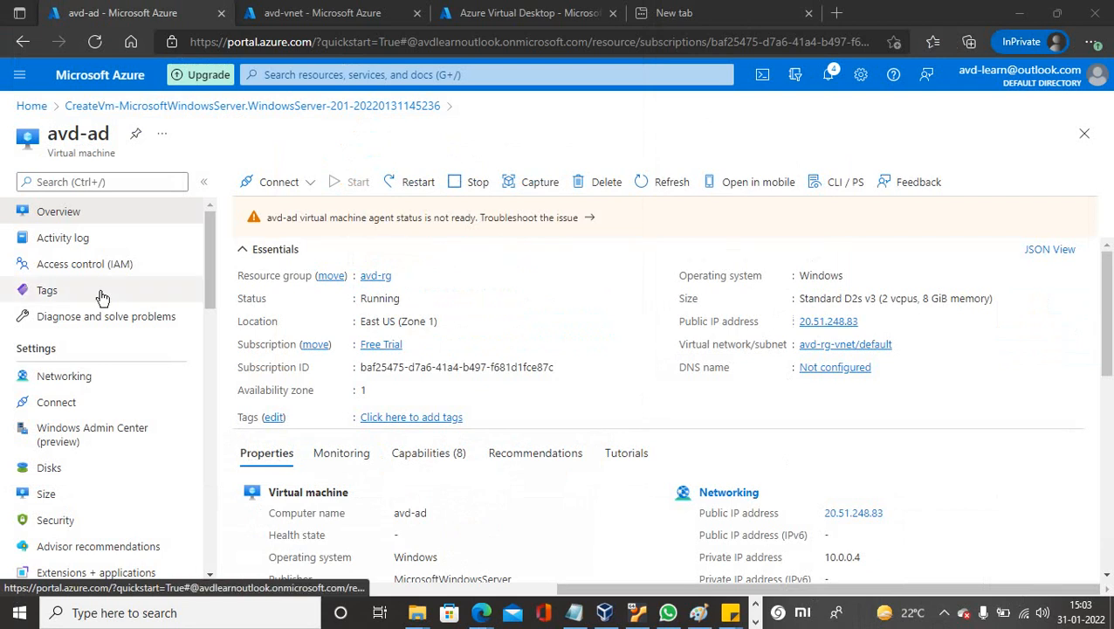
click(67, 385)
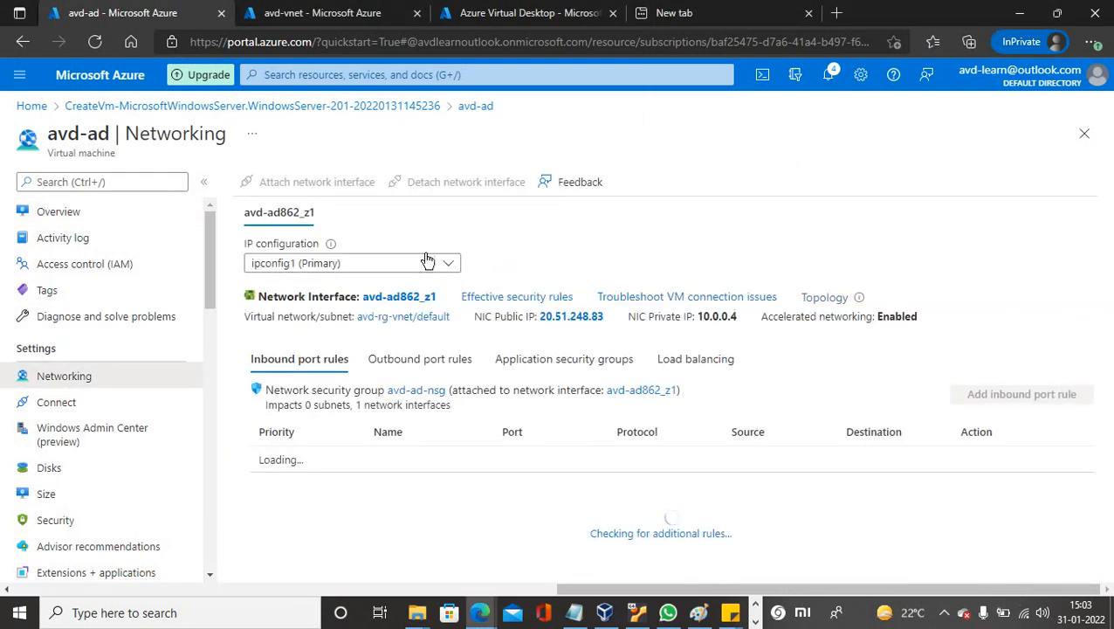
Set custom DNS servers 20.51.248.83 and 8.8.8.8 on NIC avd-ad862_z1 and save.
click(389, 298)
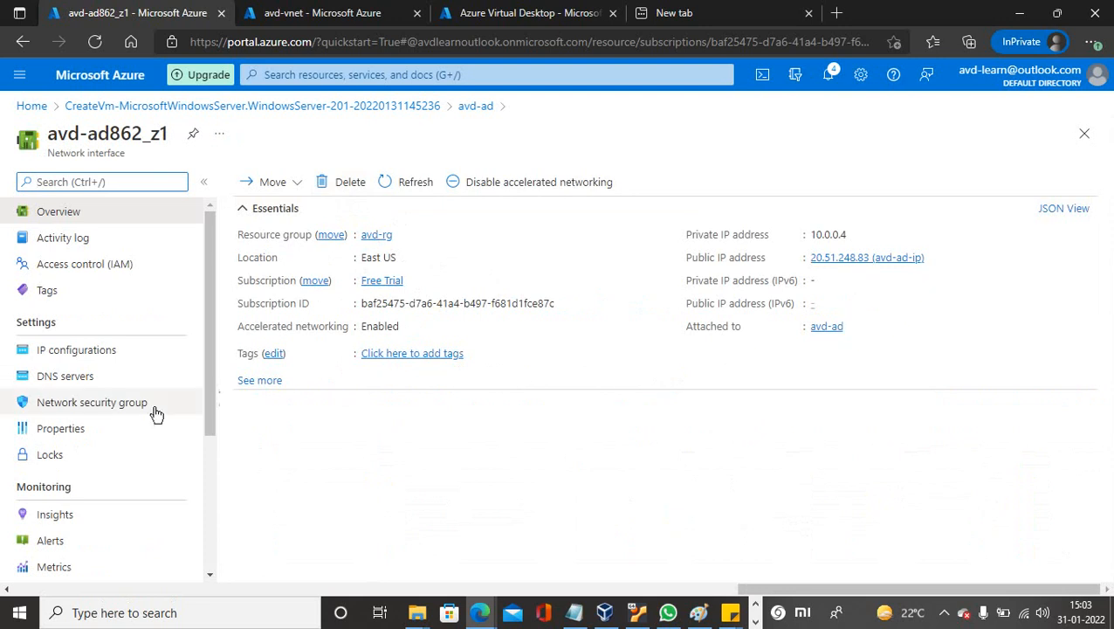
click(77, 379)
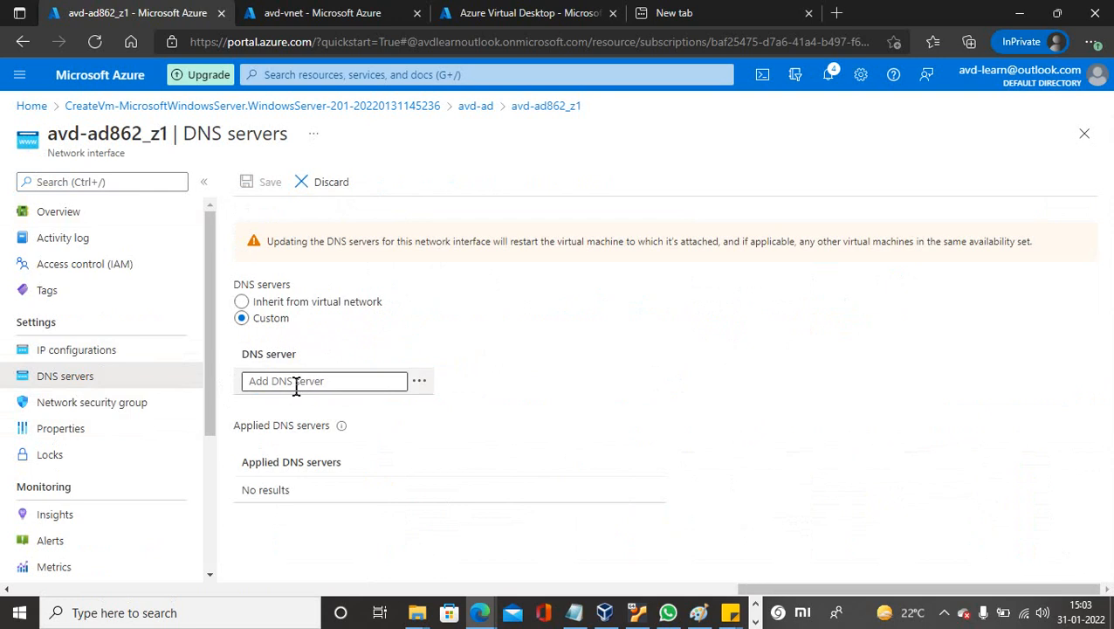
click(297, 382)
text(20.51.248.33)
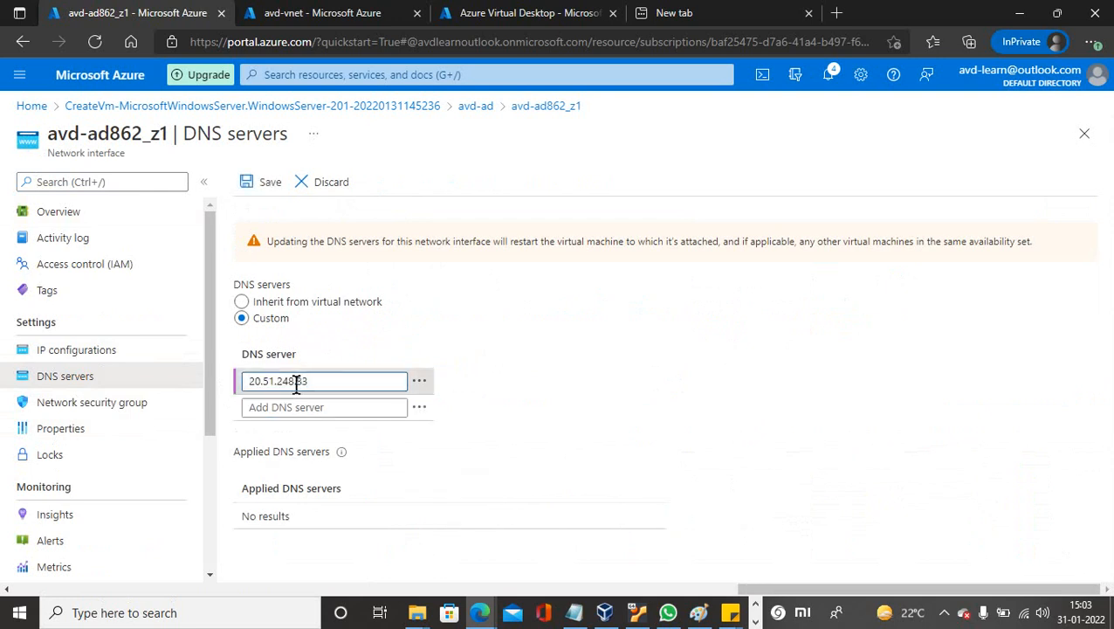
click(289, 407)
text(8.8.8)
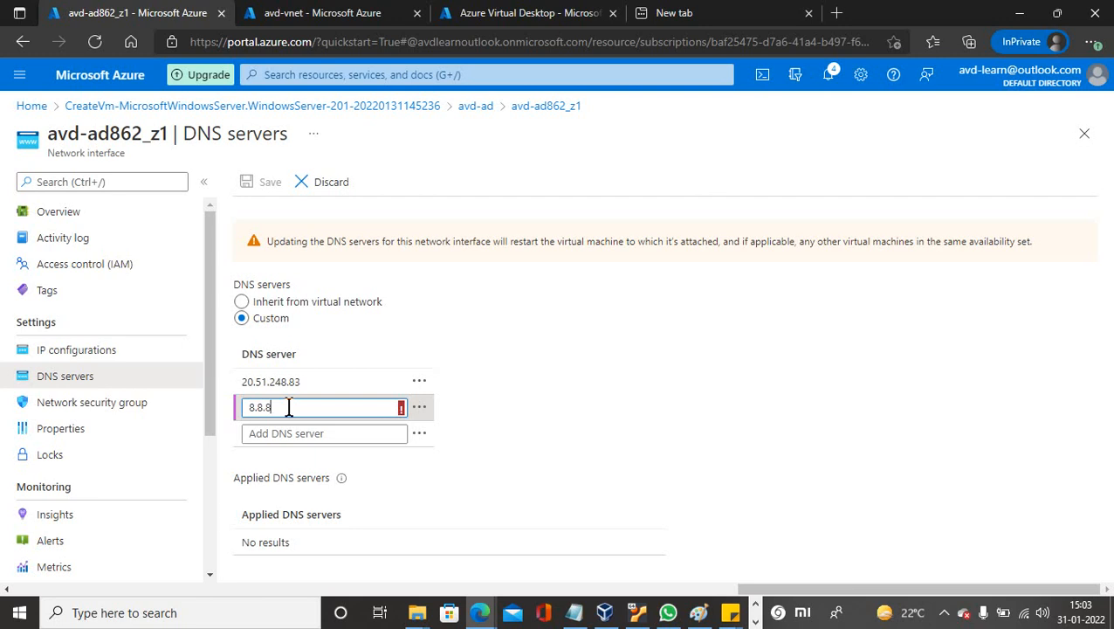
text(.8)
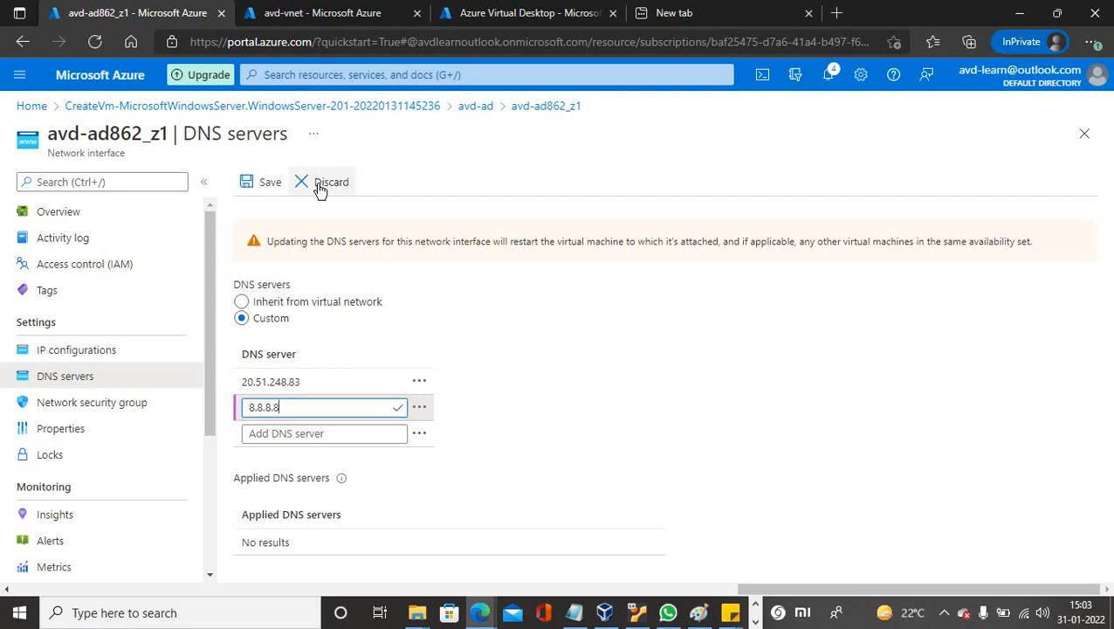
click(264, 194)
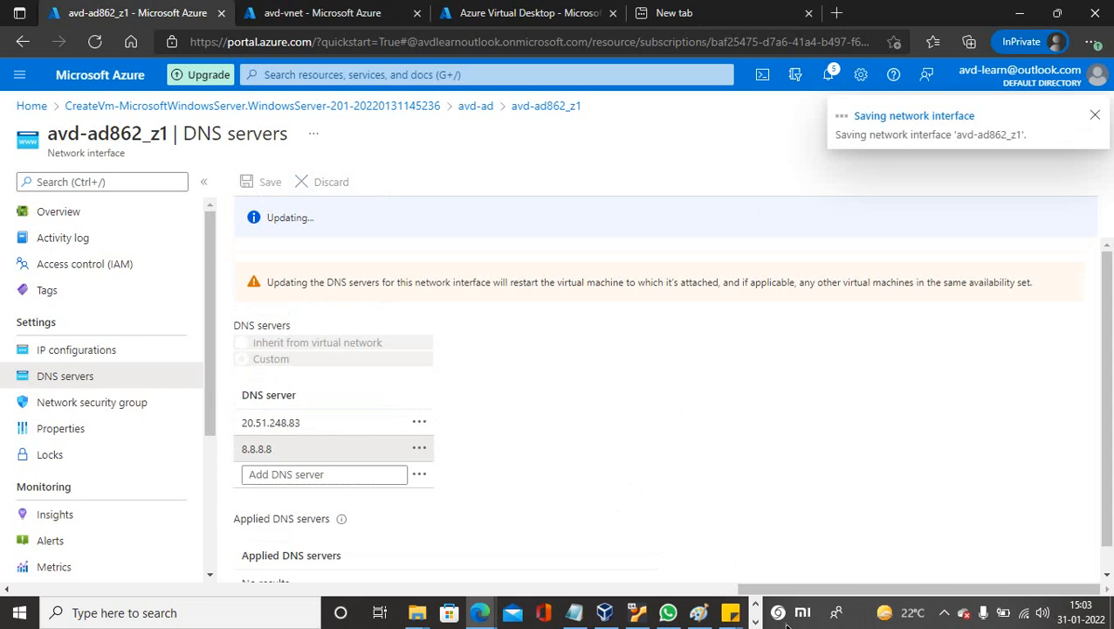
click(944, 612)
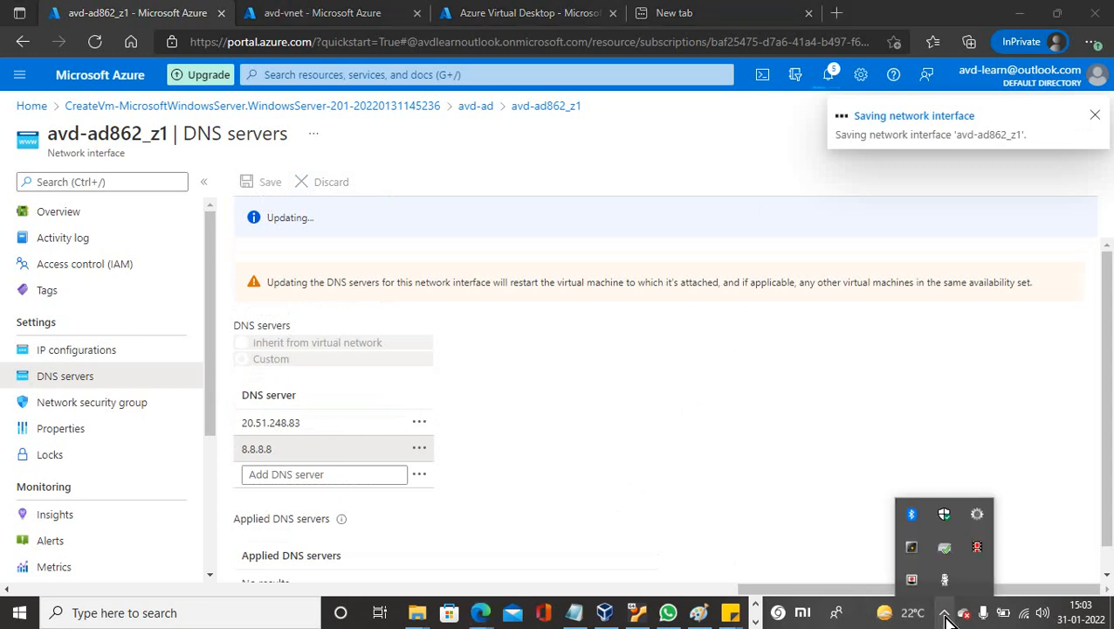
click(756, 621)
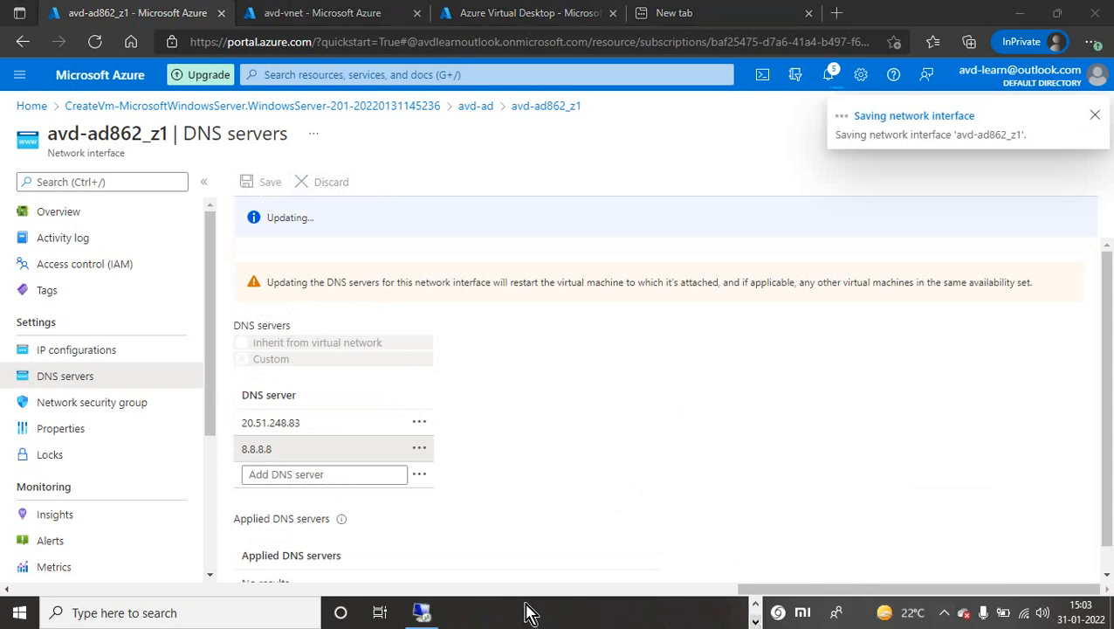
Start the Add Roles and Features wizard on avd-ad and advance to role selection.
click(421, 615)
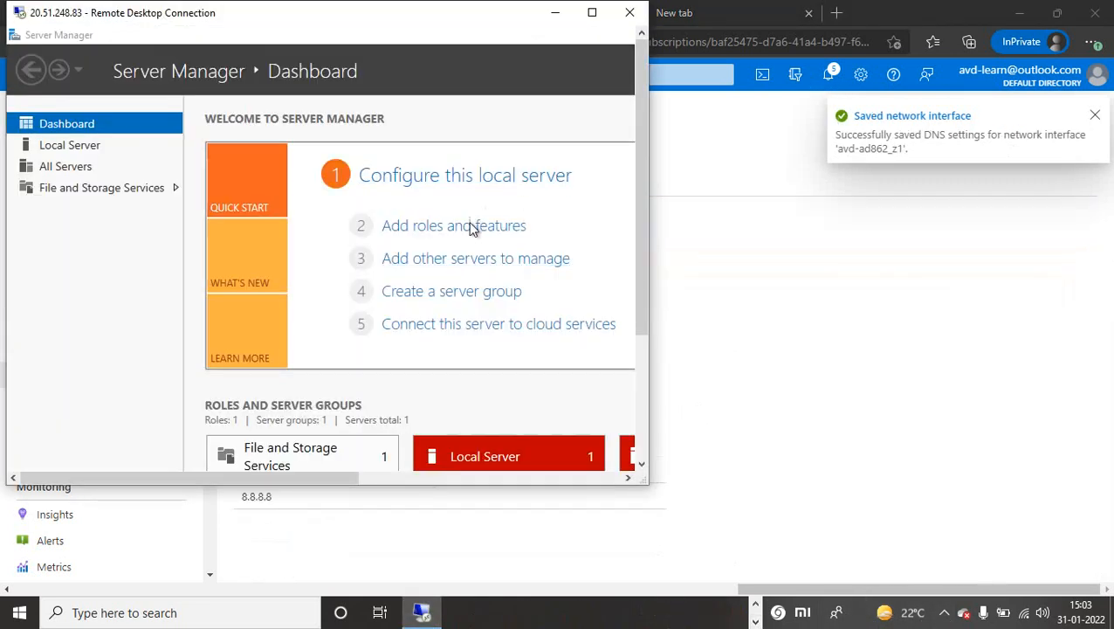
click(594, 15)
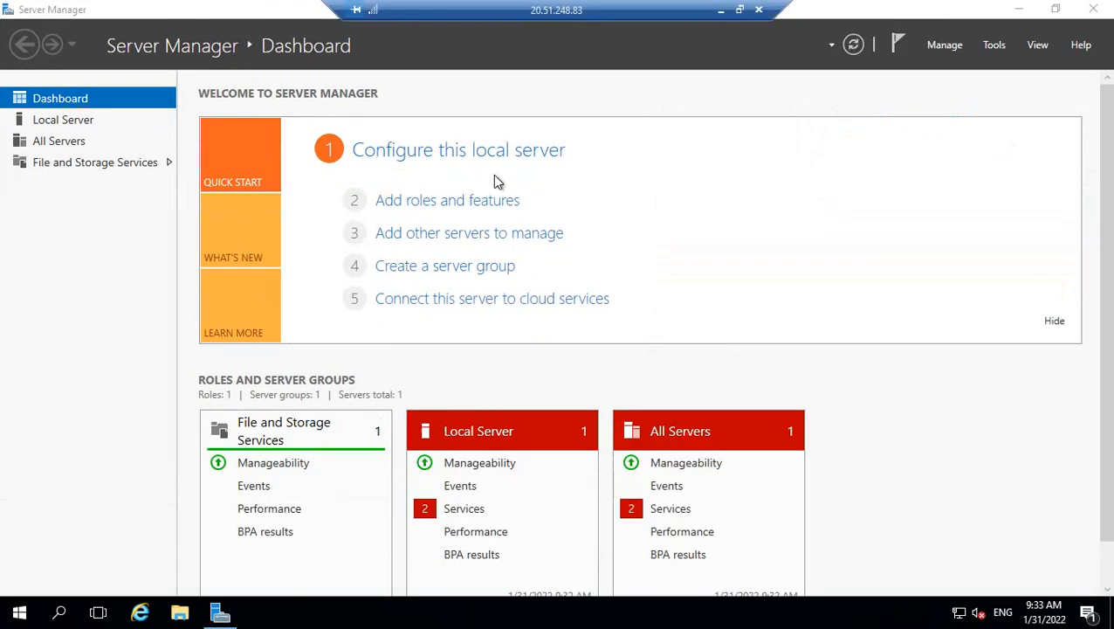
click(425, 200)
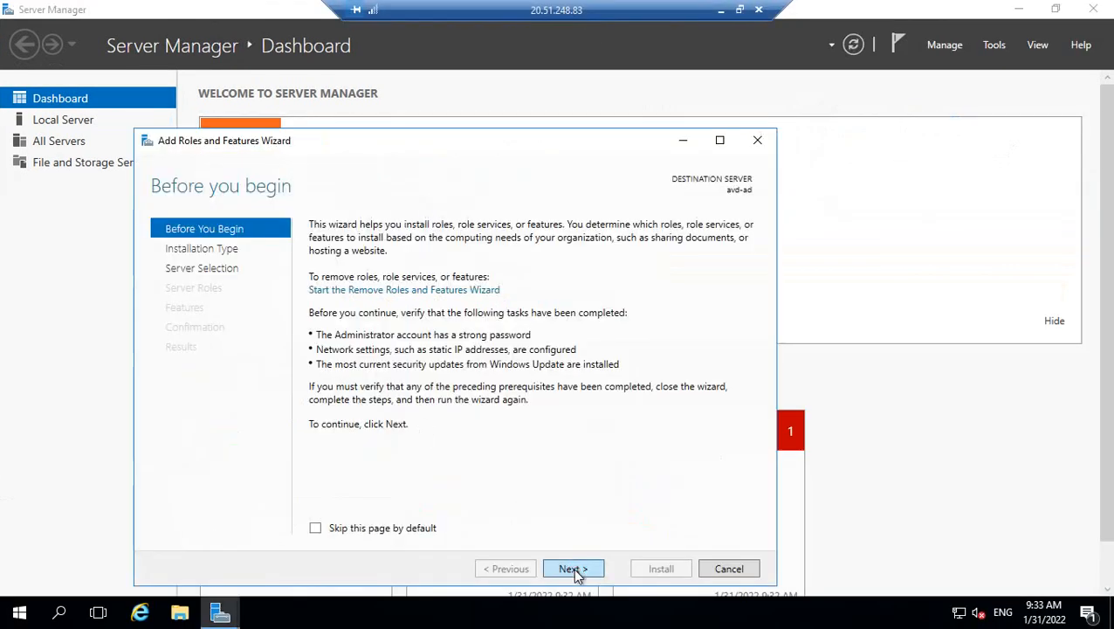
click(573, 568)
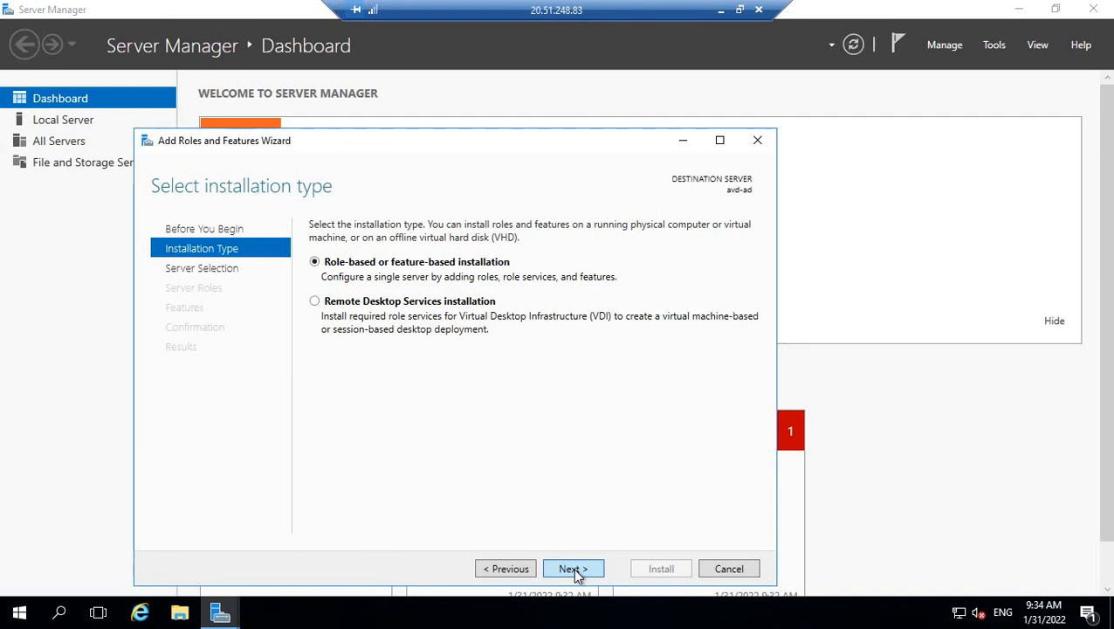
click(575, 570)
click(574, 570)
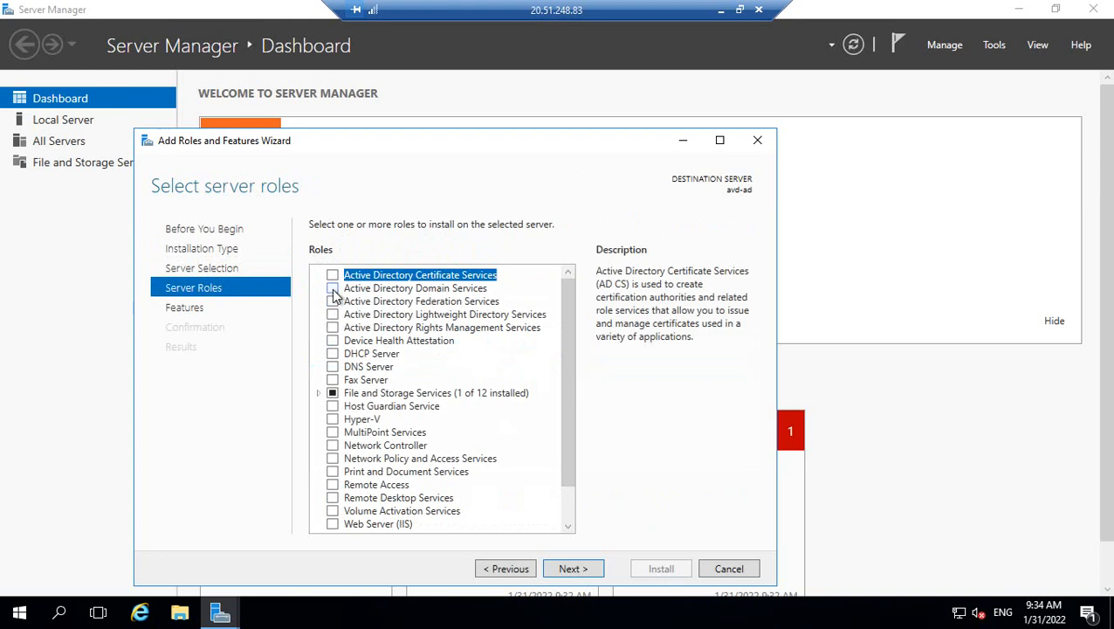
Select Active Directory Domain Services with its required features, dropping DNS Server after the static-IP warning.
click(333, 289)
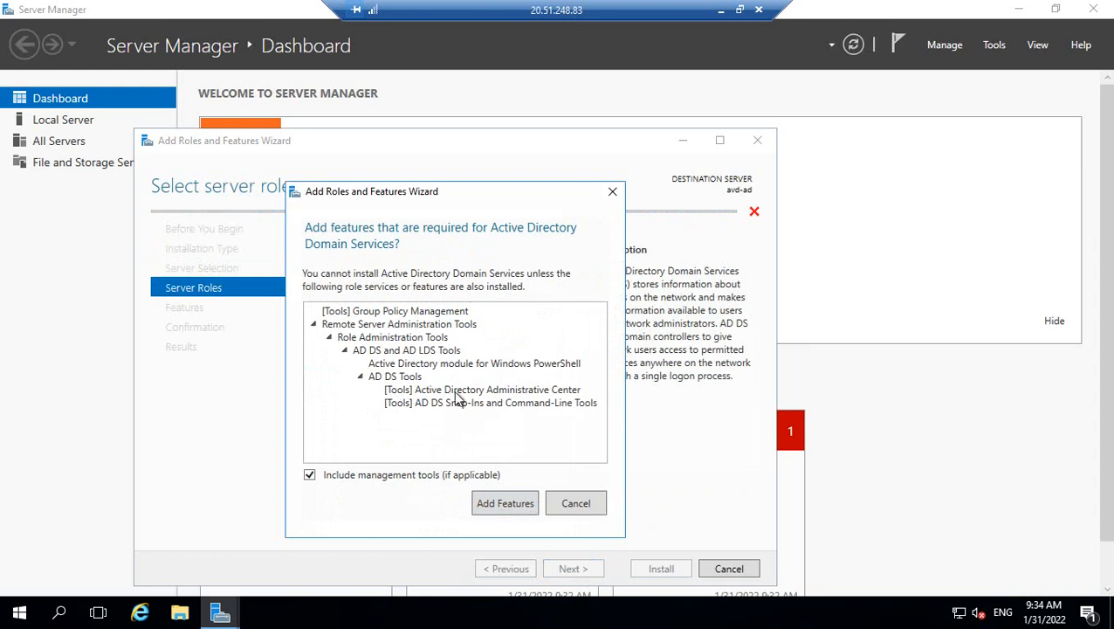
click(527, 506)
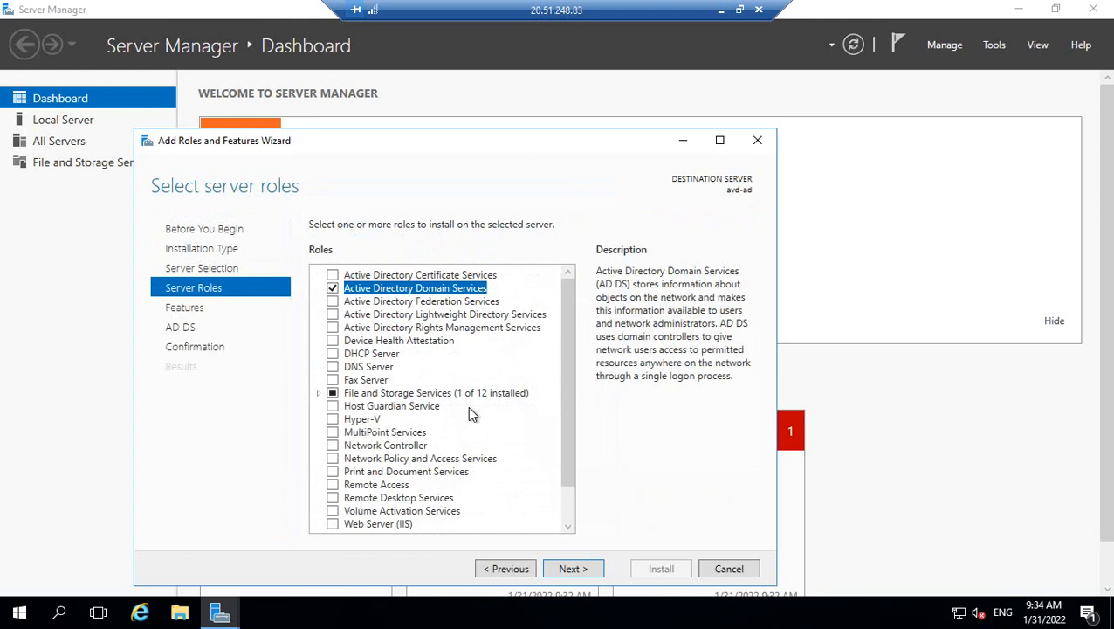
click(333, 367)
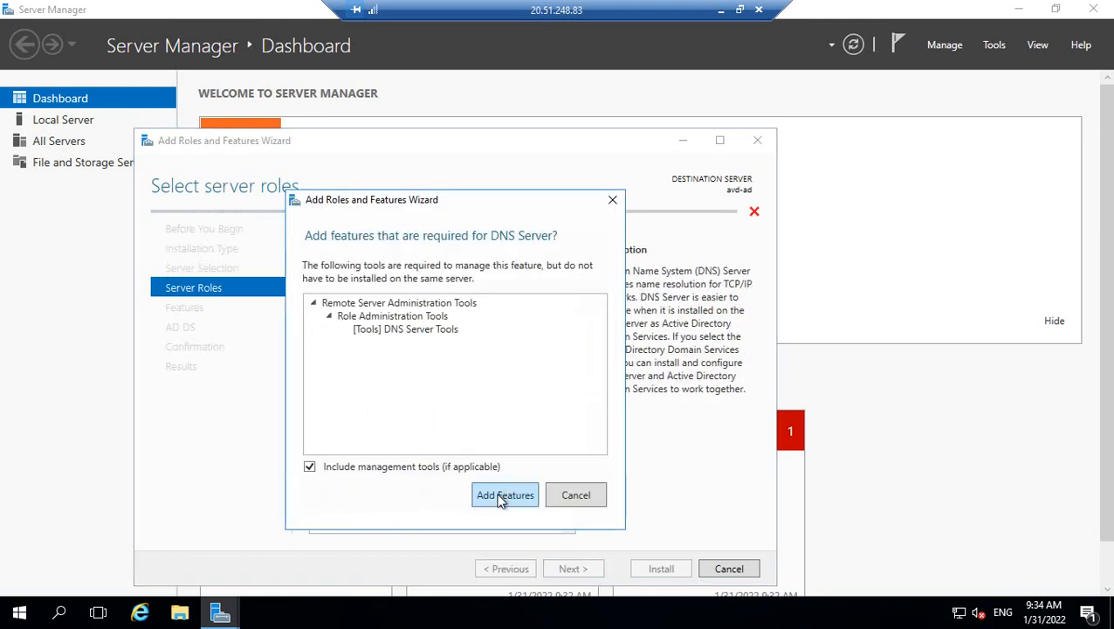
click(504, 496)
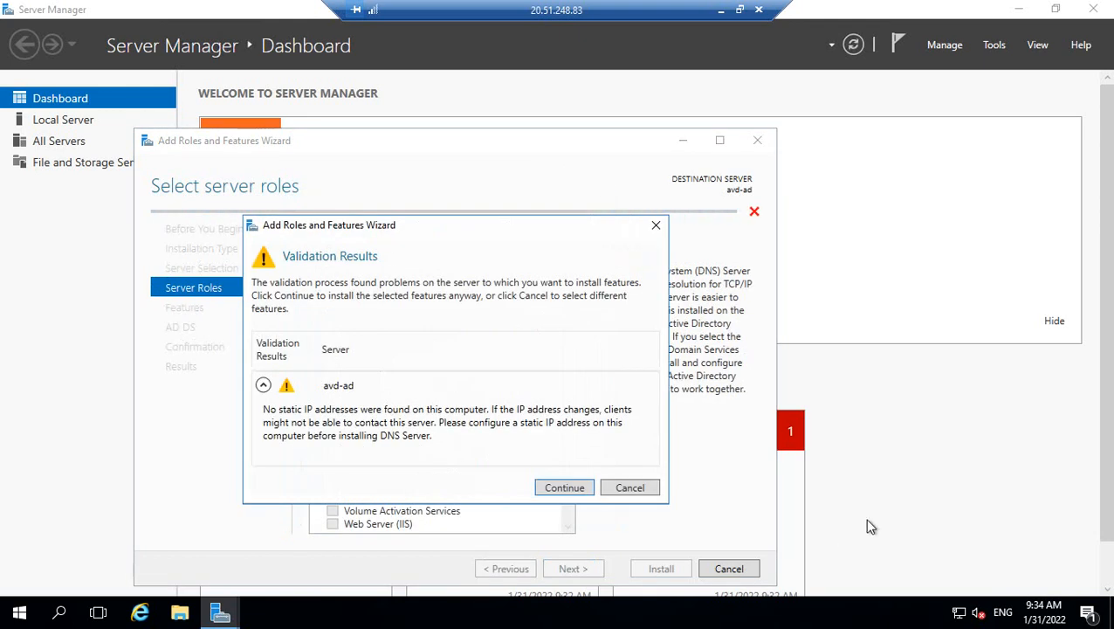
click(622, 490)
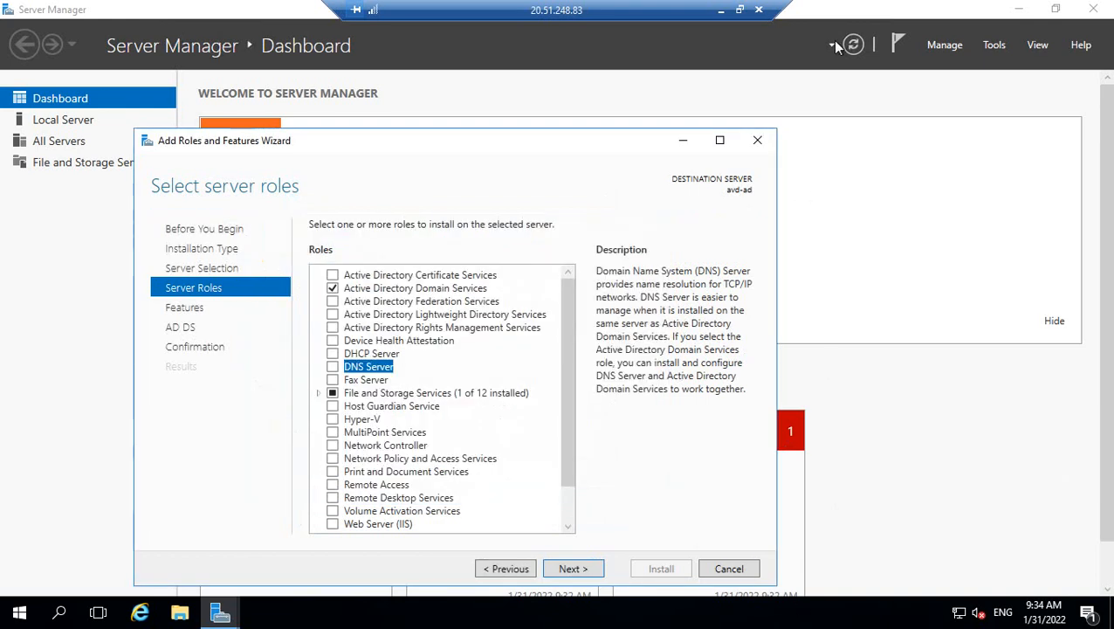
click(740, 9)
Check avd-ad862_z1's applied DNS servers and IP configurations, then view avd-vnet's DNS servers.
click(854, 172)
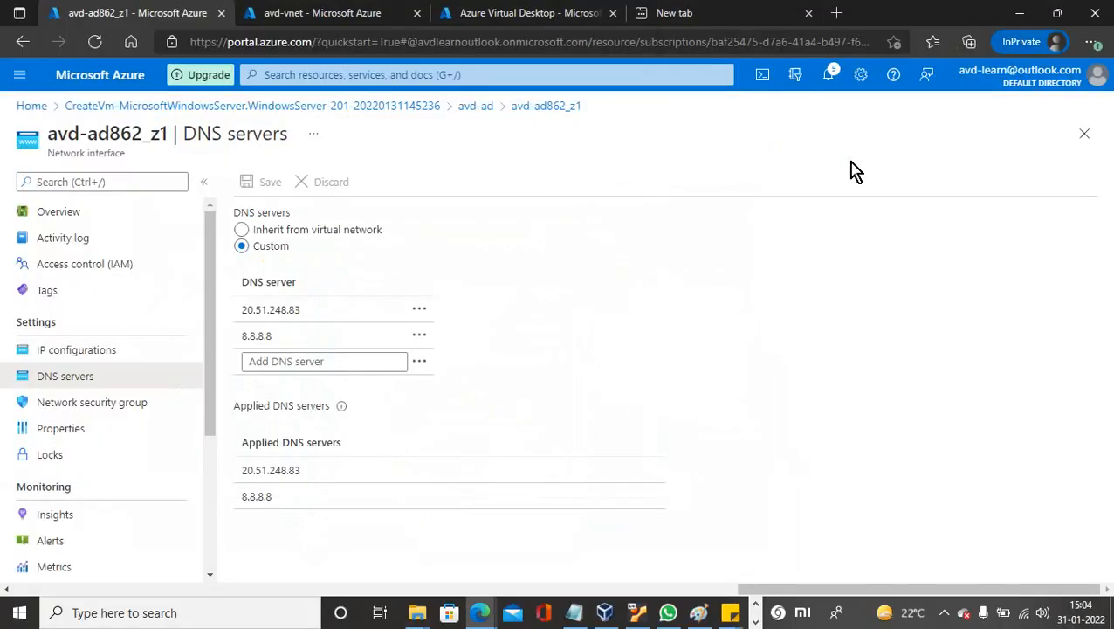
click(73, 358)
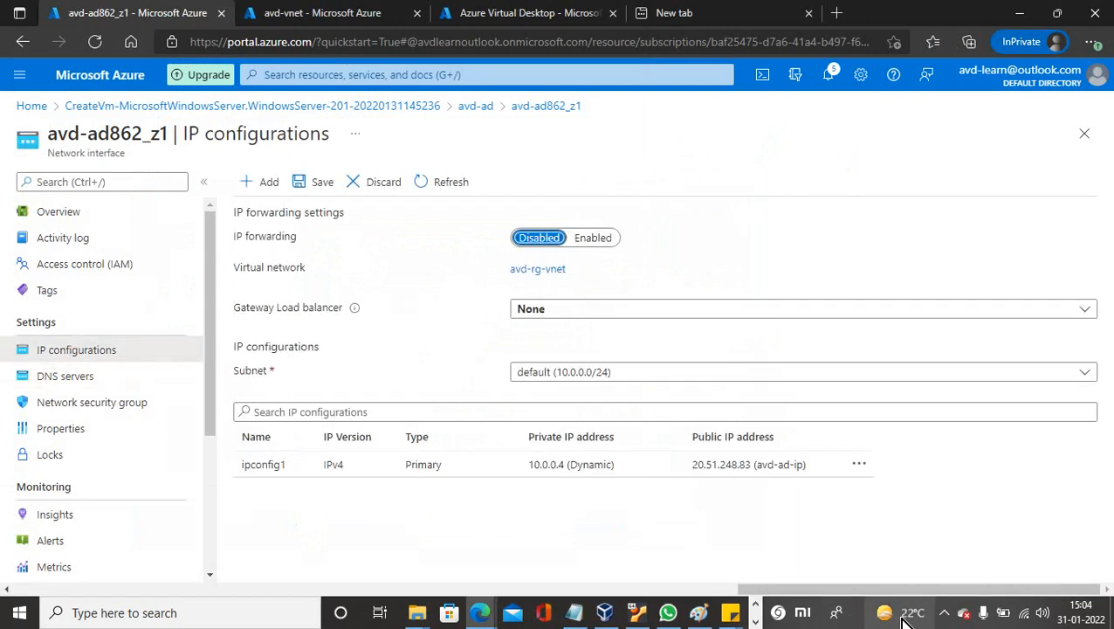
click(949, 614)
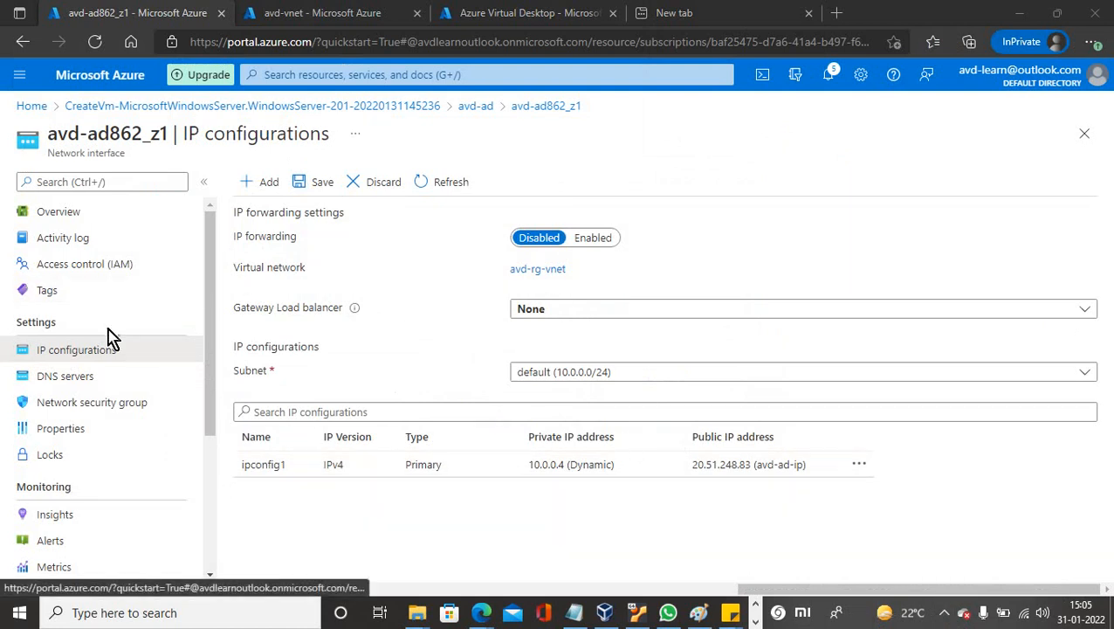
click(61, 377)
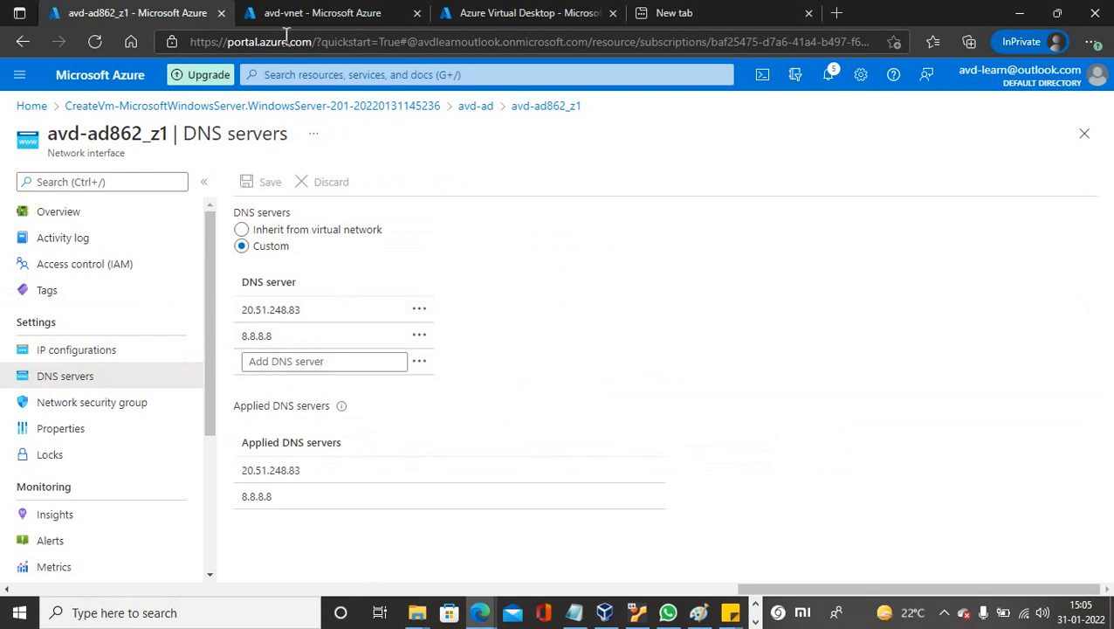
click(308, 14)
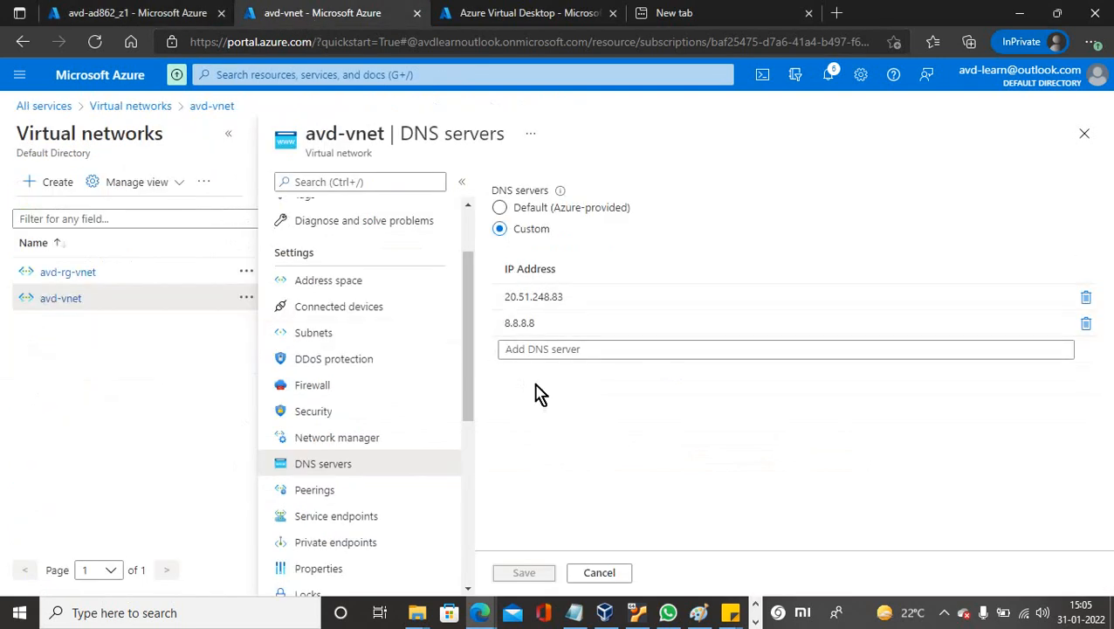
click(756, 622)
click(420, 615)
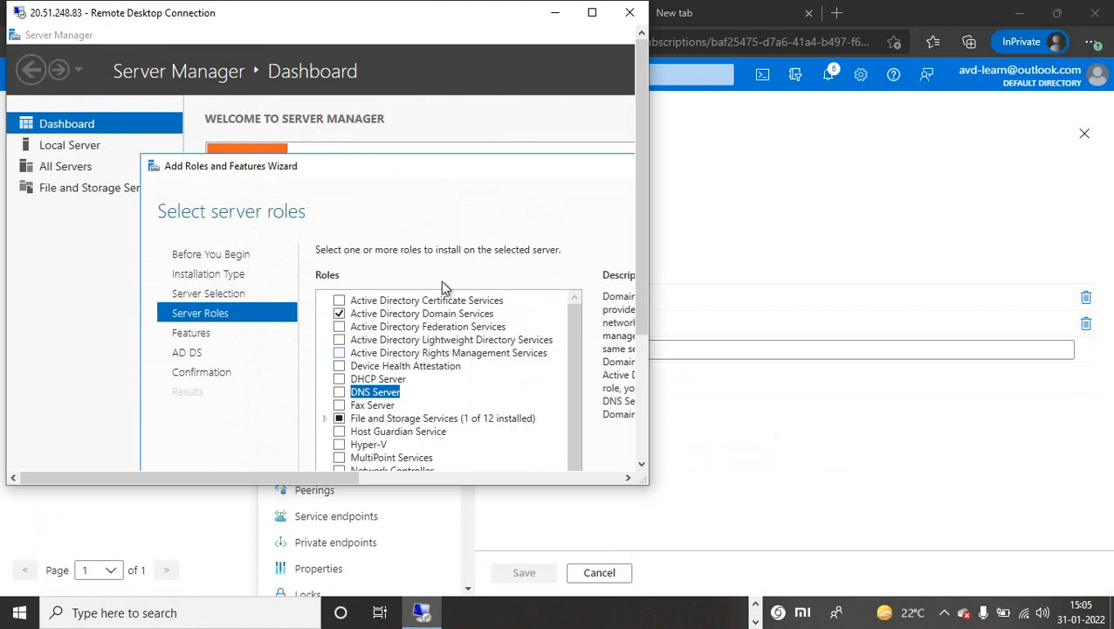
Go past the Features and AD DS pages and start installing AD DS with its management tools.
click(592, 14)
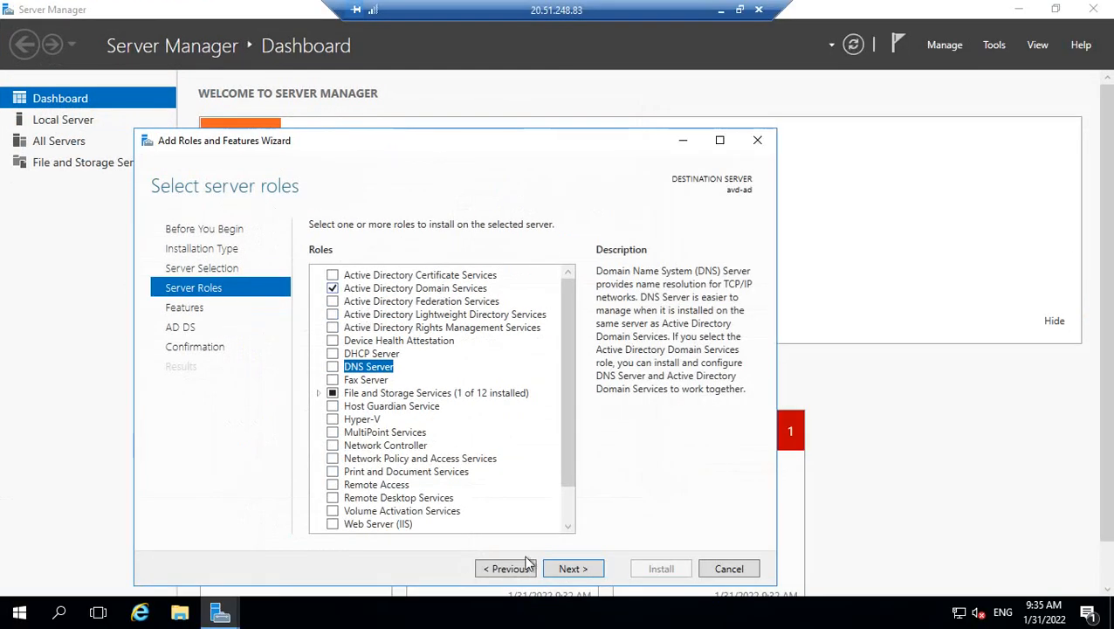
click(572, 572)
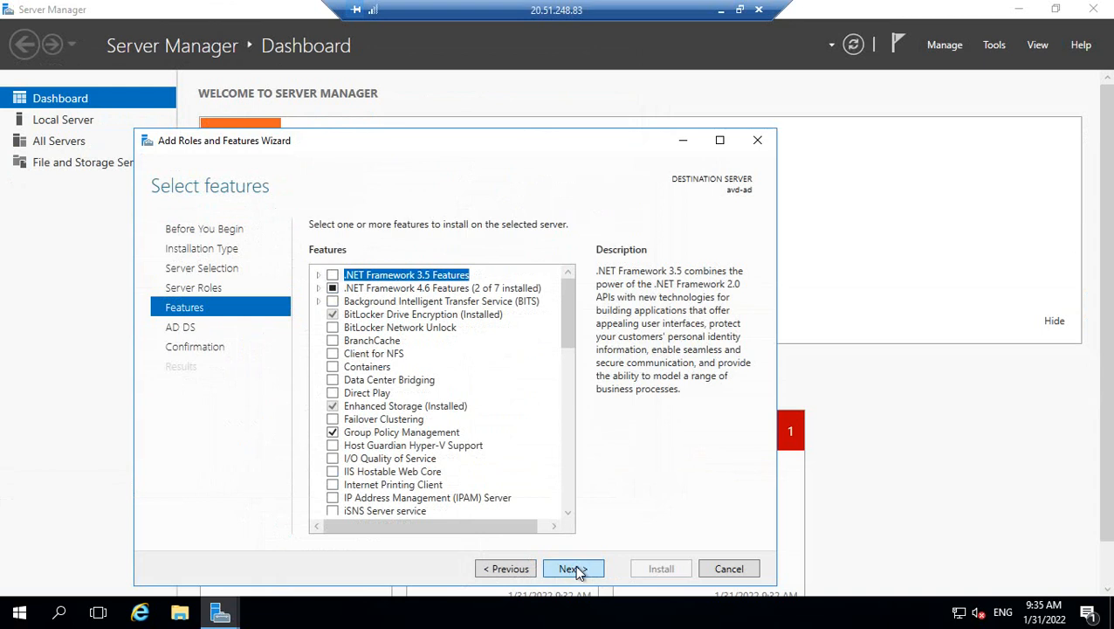
click(573, 568)
click(575, 569)
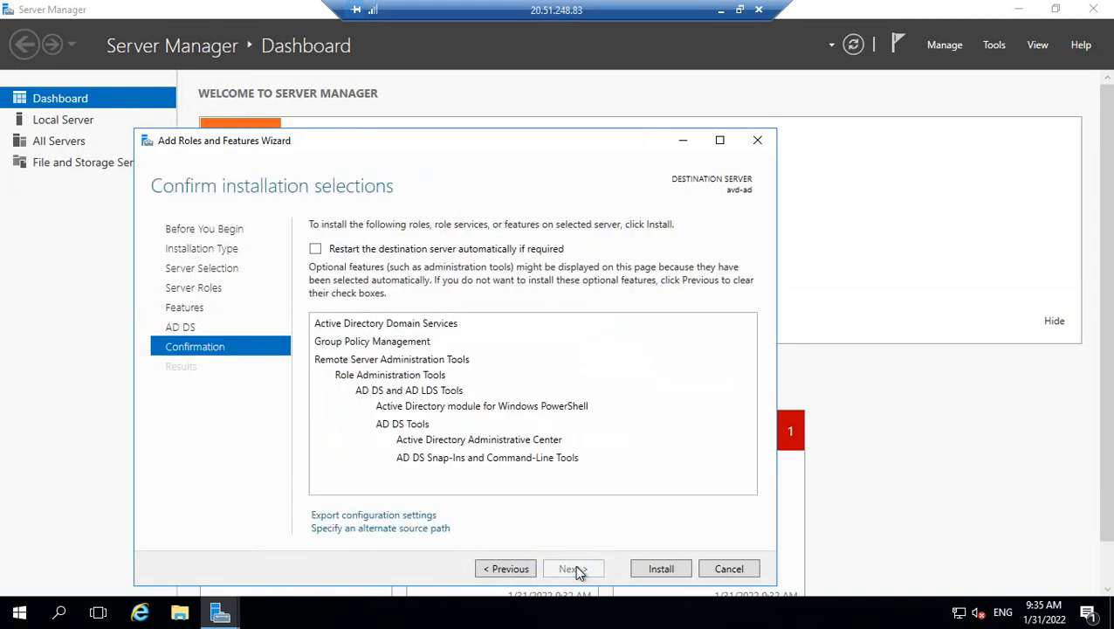
click(505, 569)
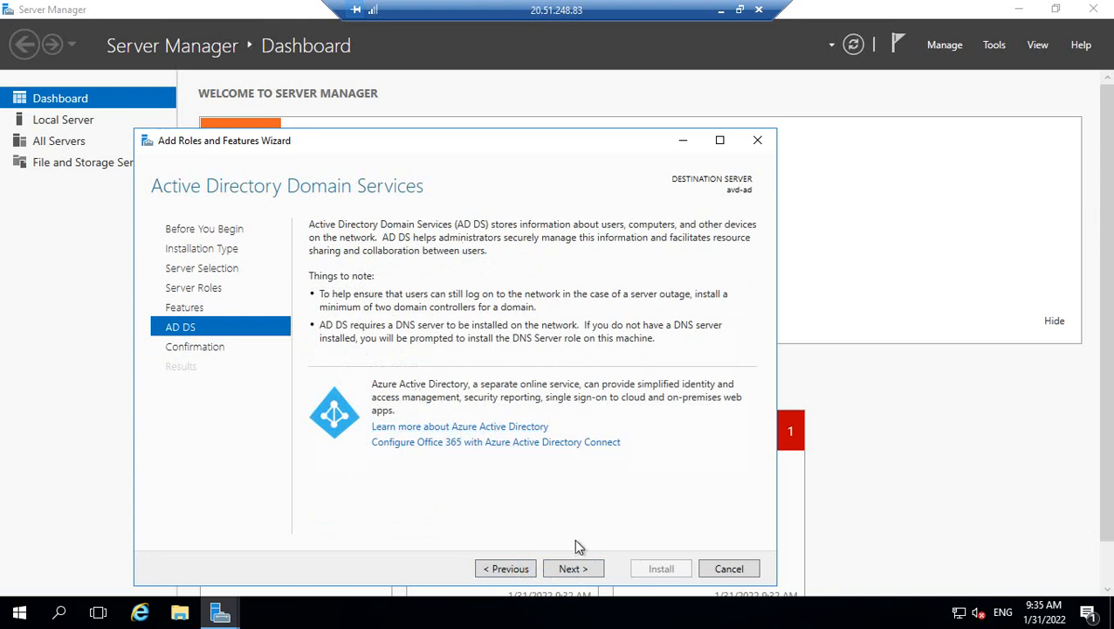
click(573, 570)
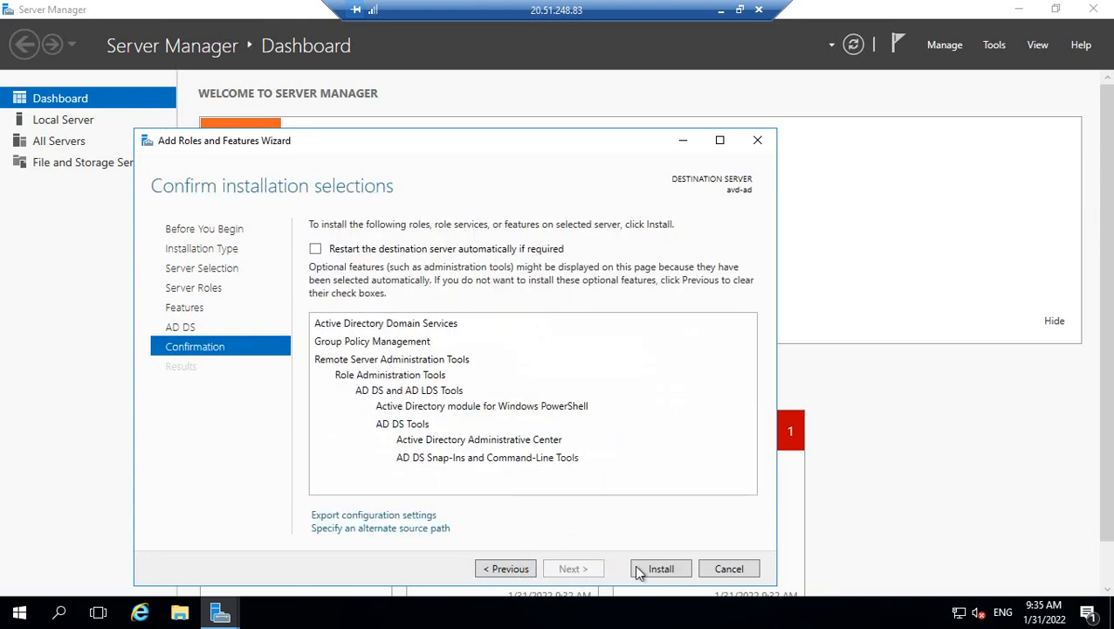
click(661, 568)
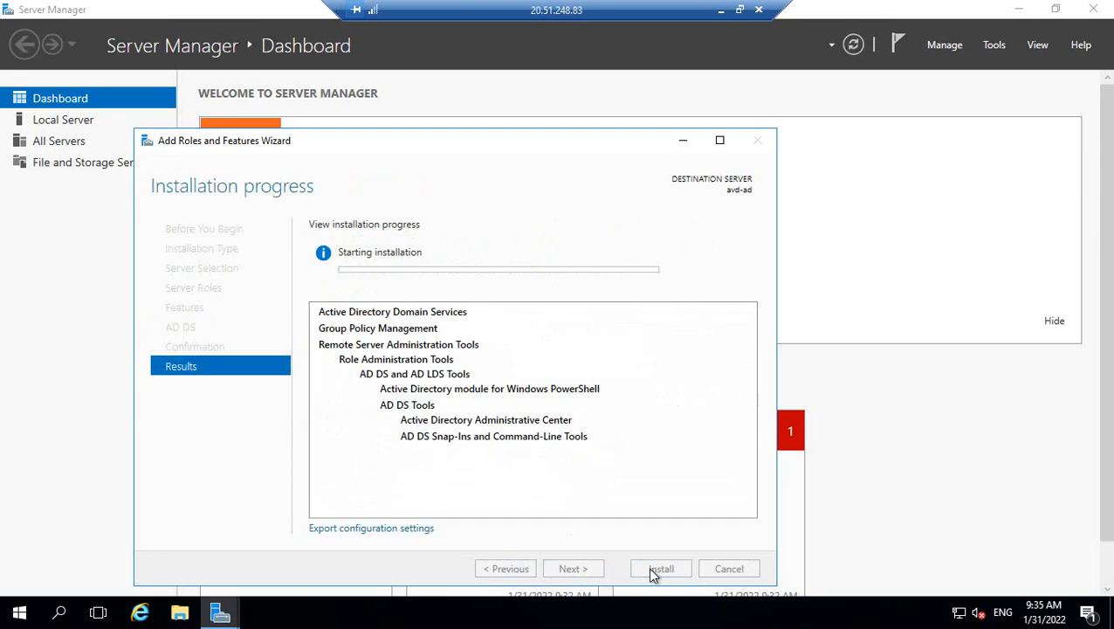
click(948, 212)
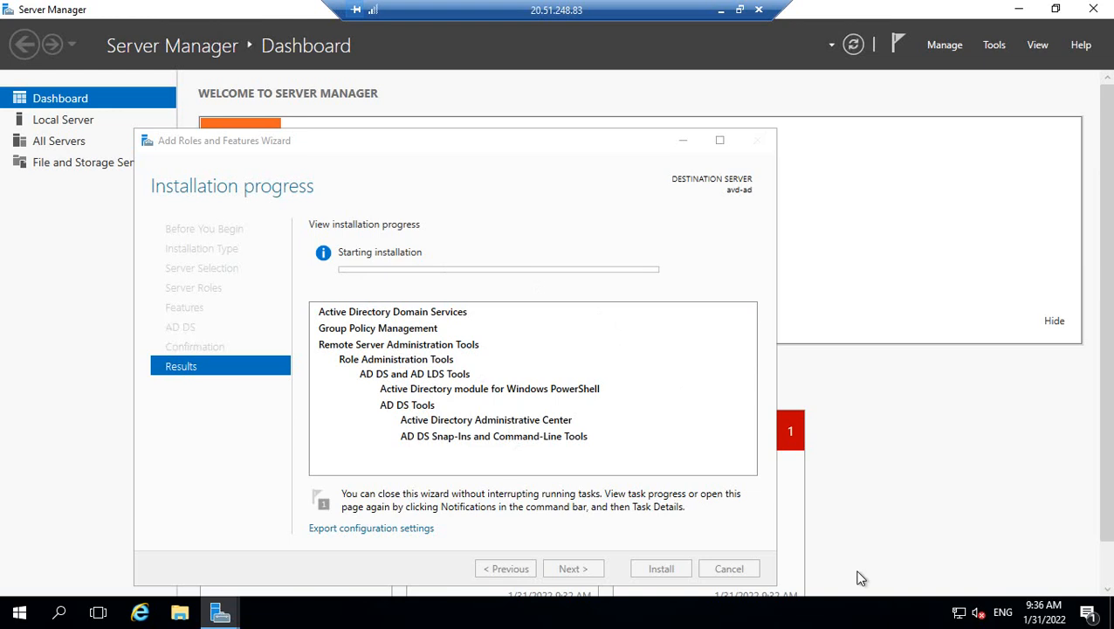
Restore and resize the Remote Desktop window, then bring the Paint Azure Vnet diagram forward.
click(741, 10)
drag(644, 481, 1030, 492)
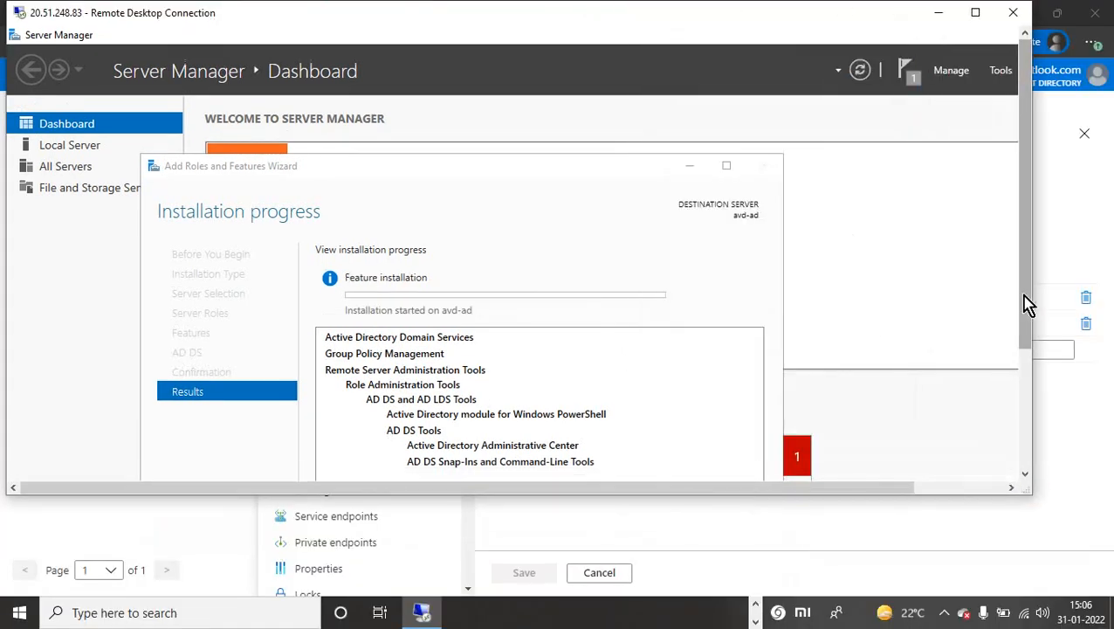
drag(1027, 303, 1039, 455)
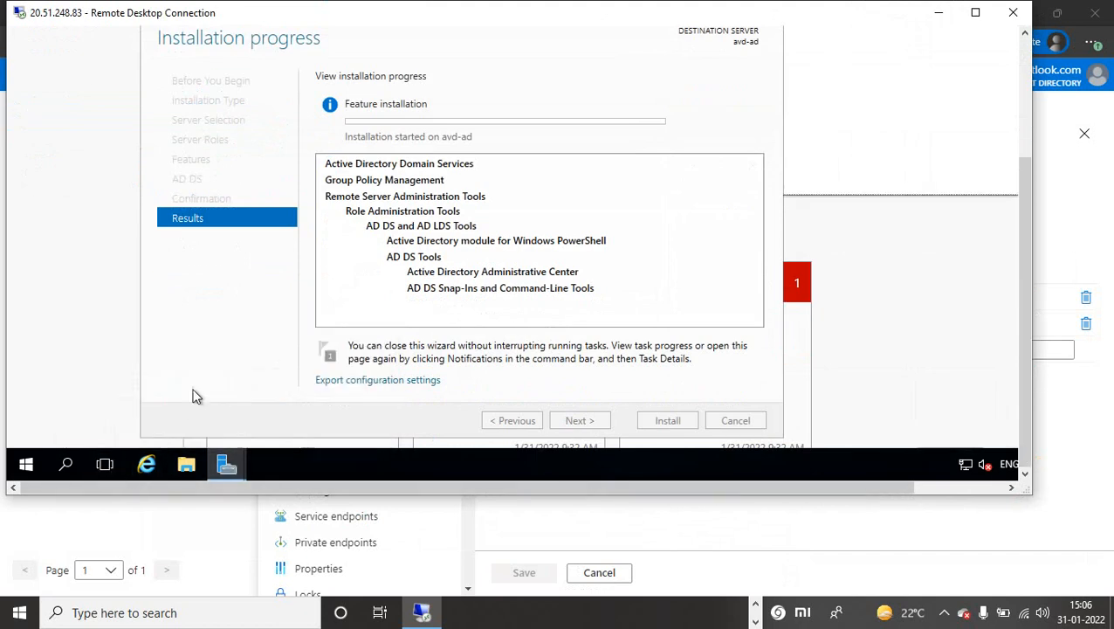
drag(1025, 416, 1000, 247)
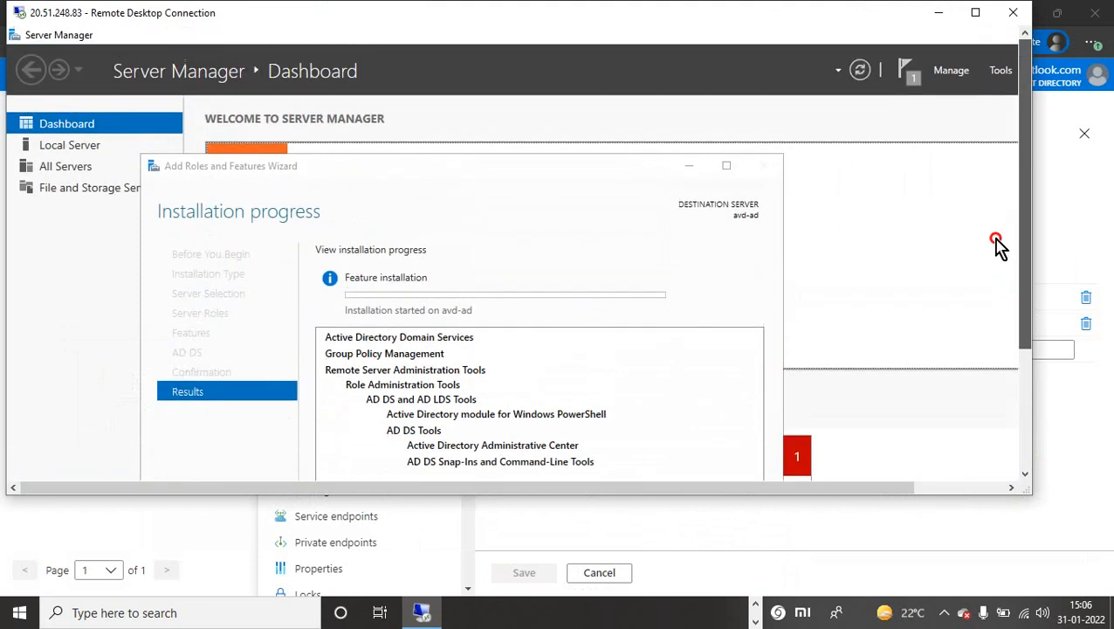
click(756, 606)
click(699, 613)
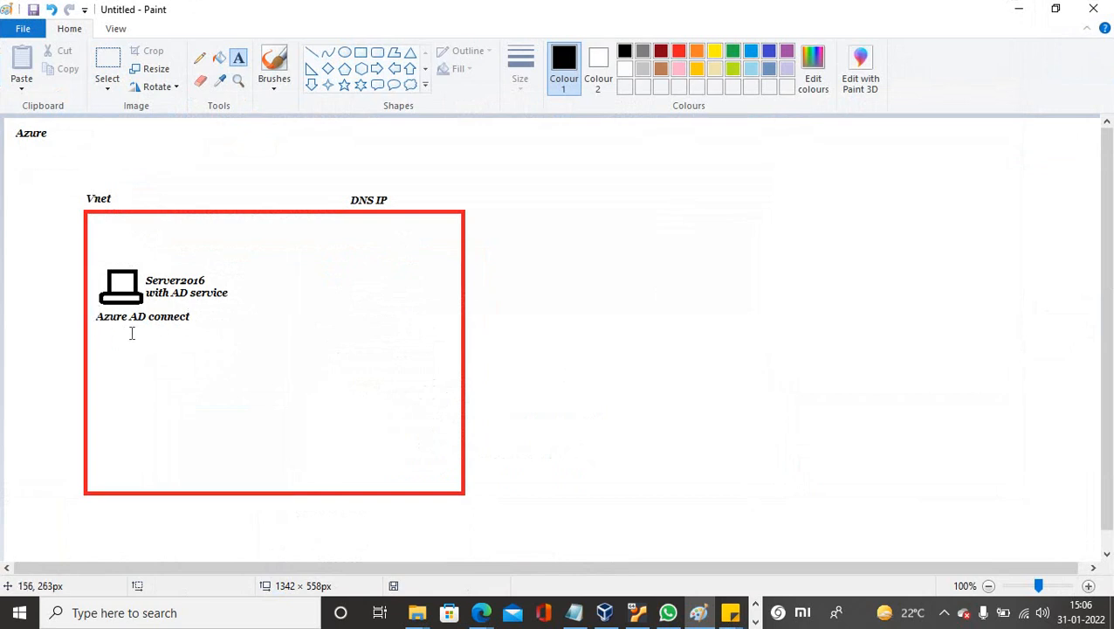
Add a text box over the Server2016 label in the diagram, then minimize Paint.
drag(146, 273, 228, 295)
click(274, 335)
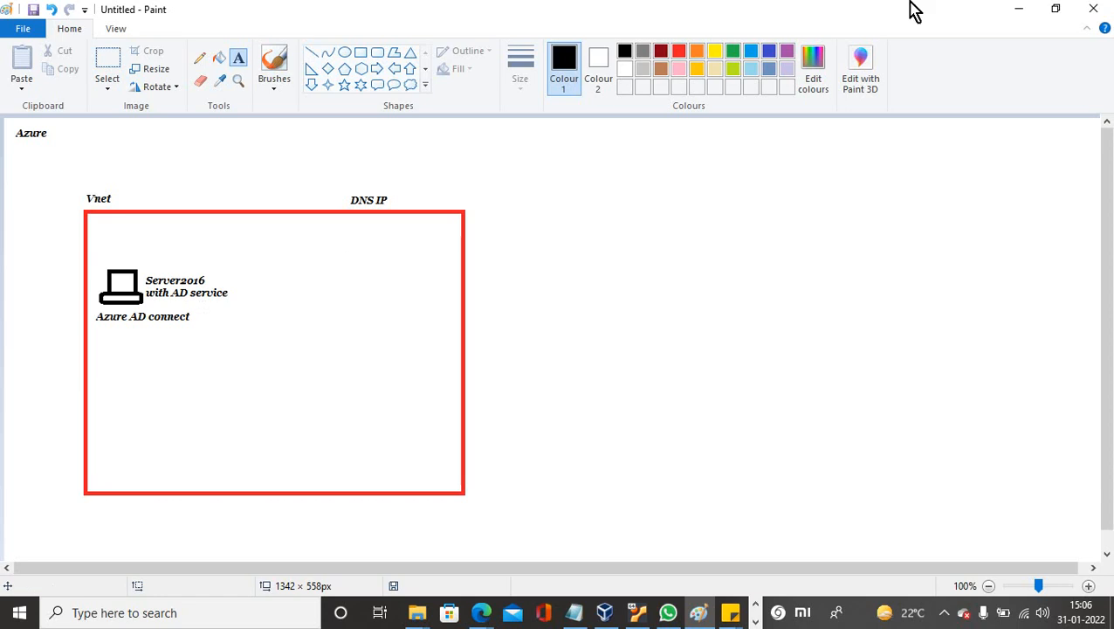
click(1020, 12)
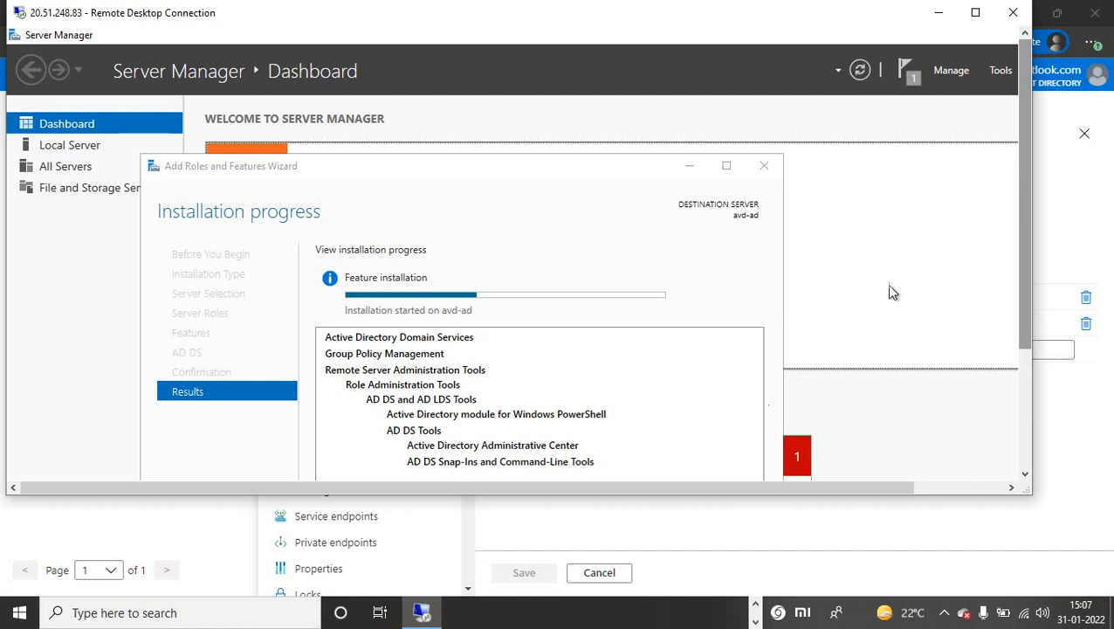
Return the session to full screen and try downloading AzureADConnect.msi past the untrusted-site warnings.
drag(1027, 348, 1027, 473)
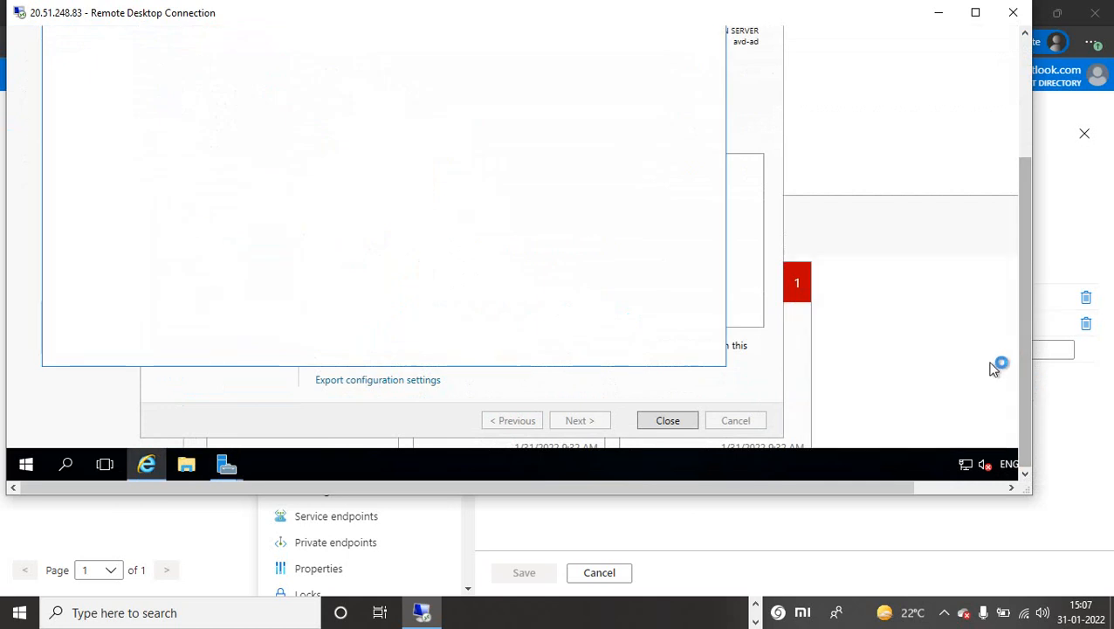
drag(1025, 384, 997, 255)
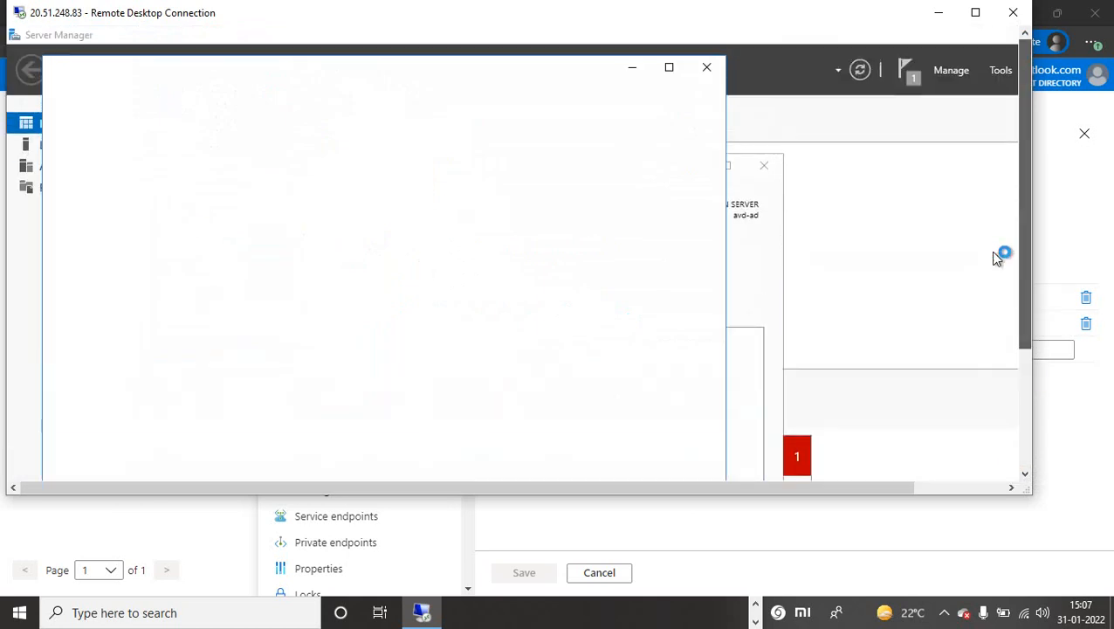
click(945, 614)
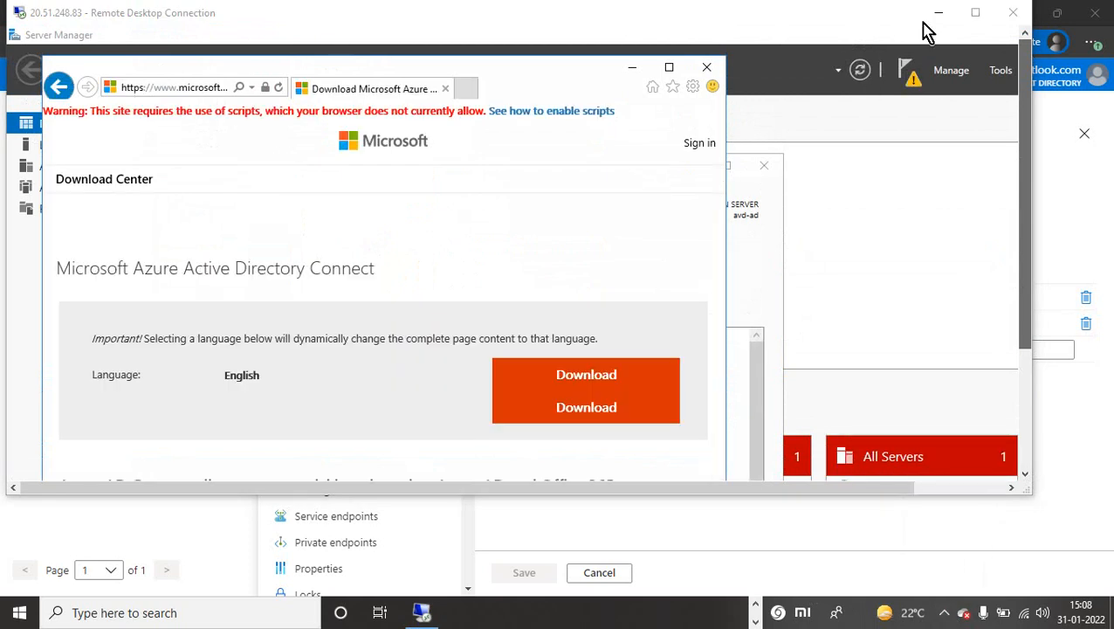
click(975, 14)
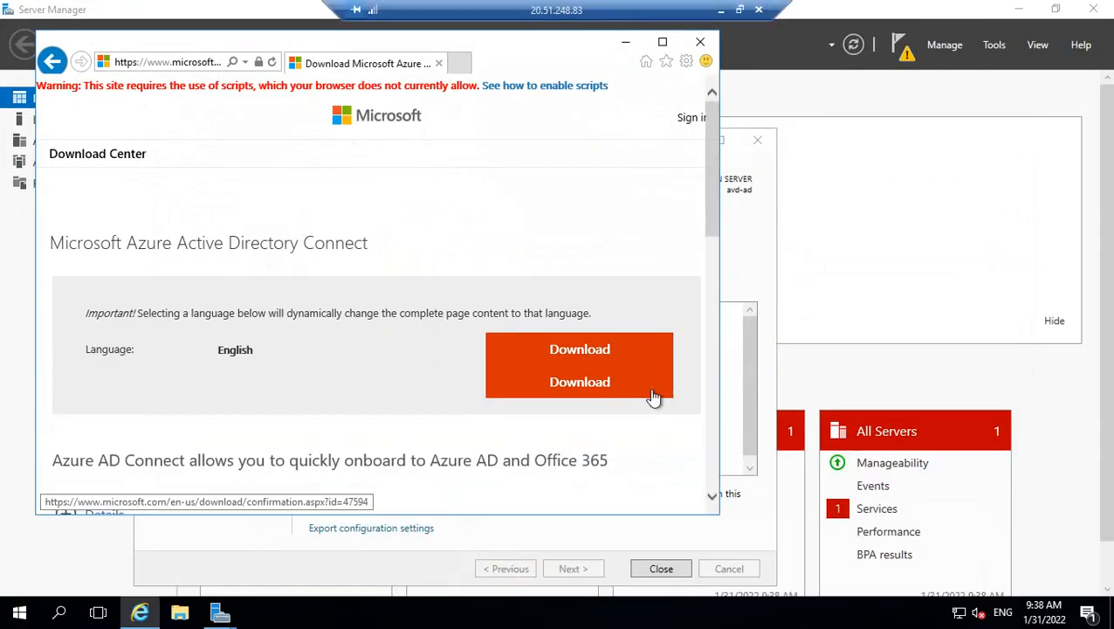
click(577, 350)
click(665, 191)
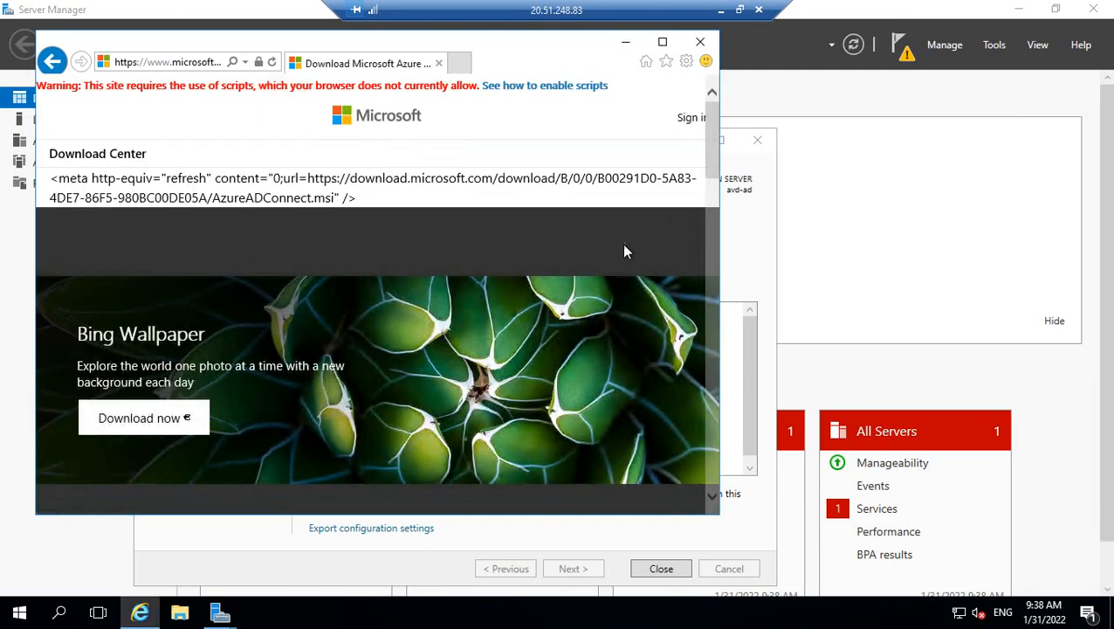
drag(711, 163, 711, 268)
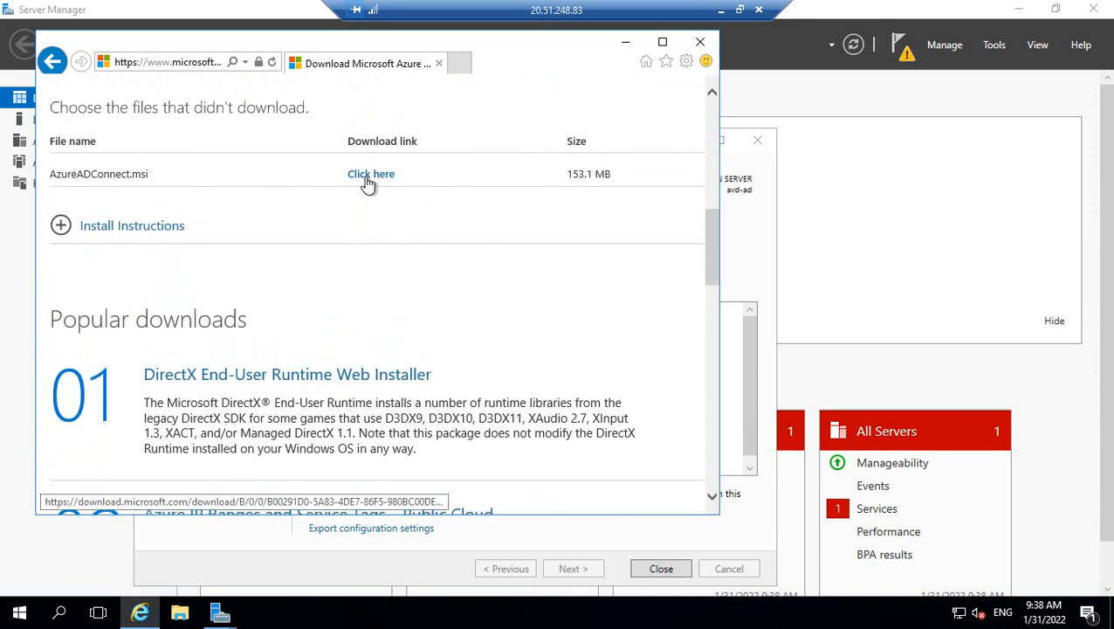
click(365, 178)
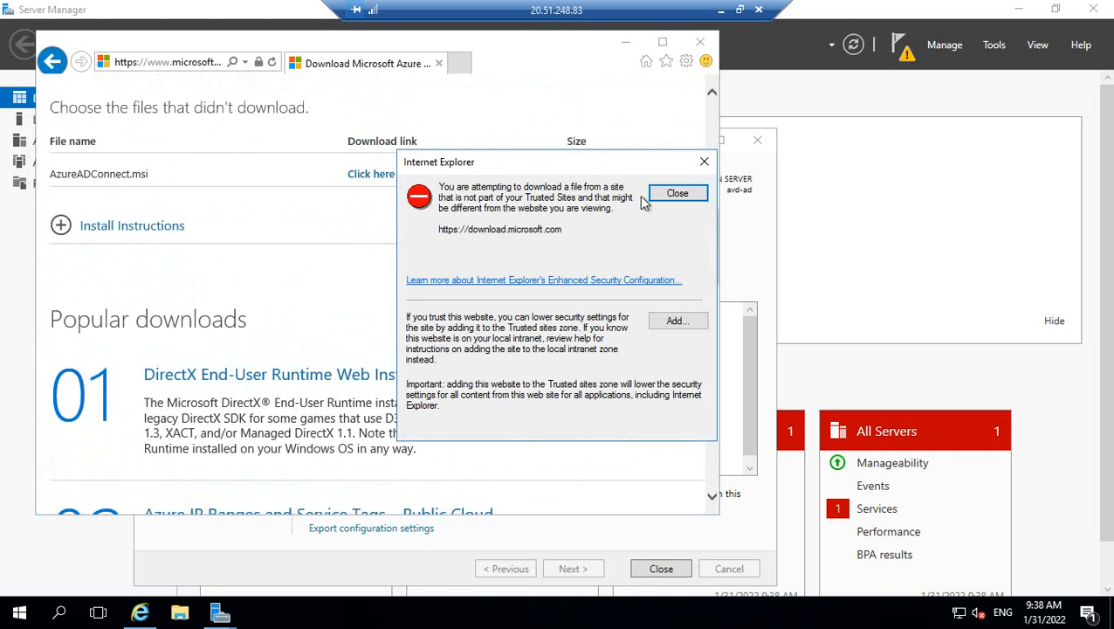
click(677, 194)
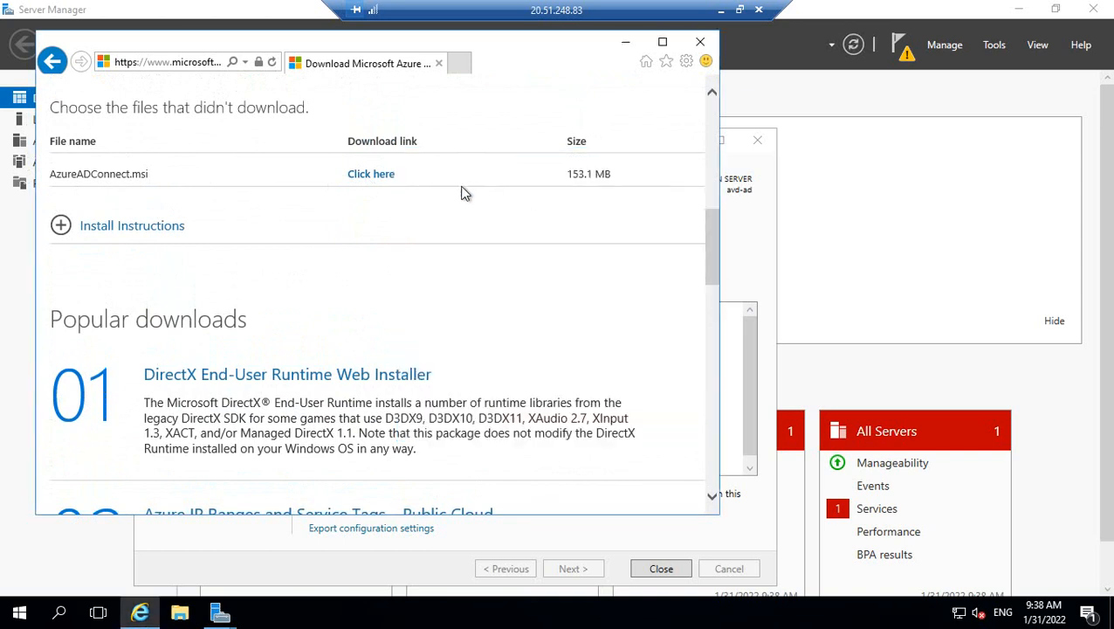
Retry the blocked AzureADConnect.msi download, then close the finished AD DS installation wizard.
click(380, 181)
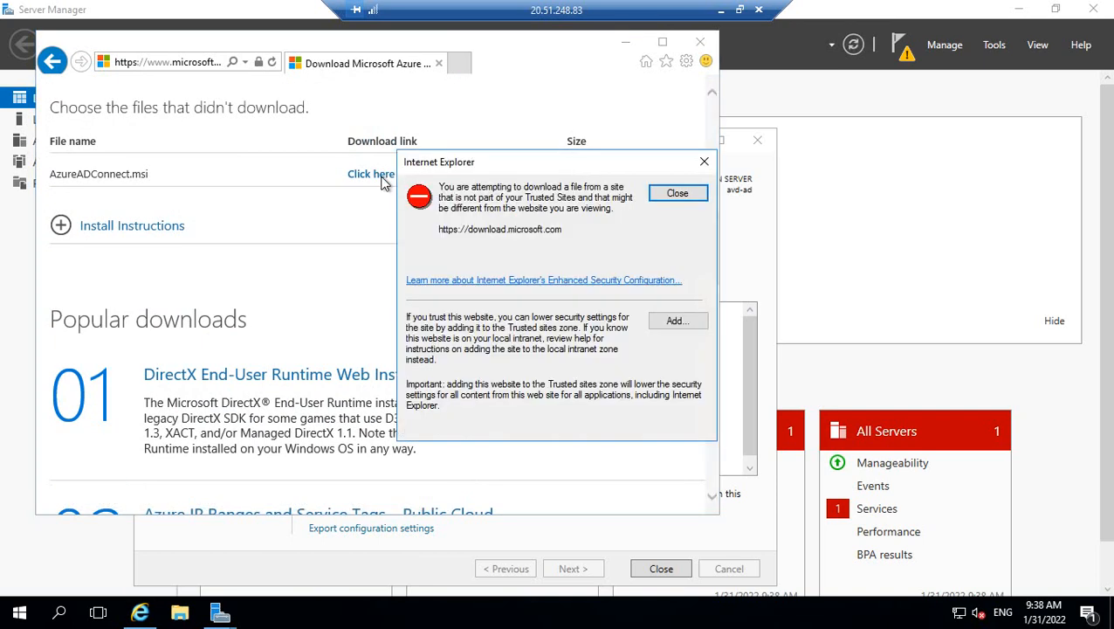
click(676, 194)
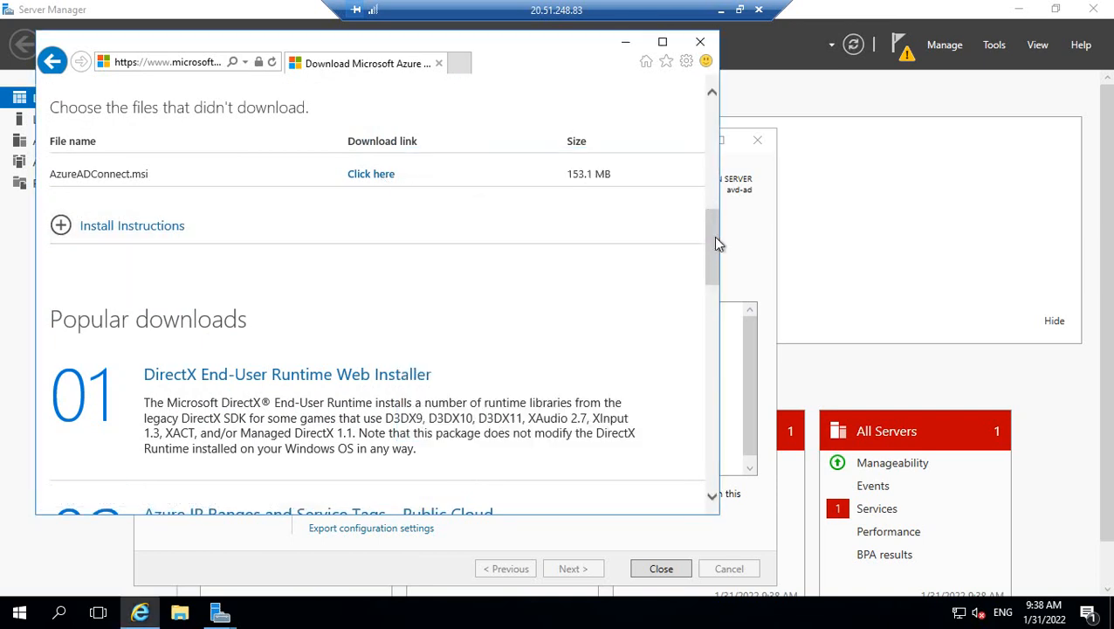
click(713, 369)
drag(714, 390, 692, 212)
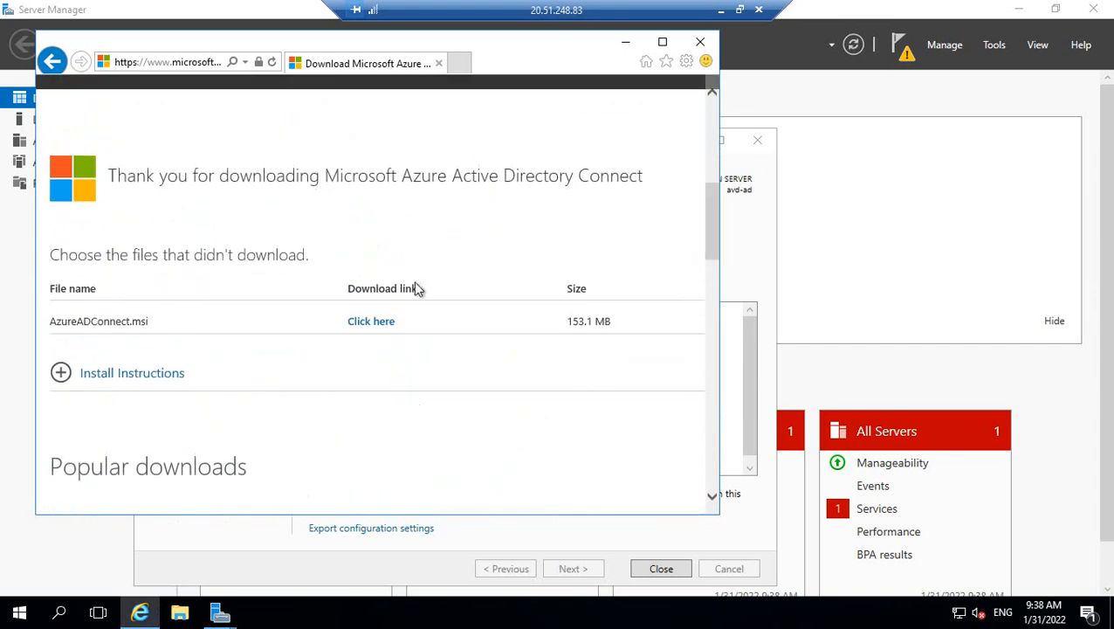
click(378, 327)
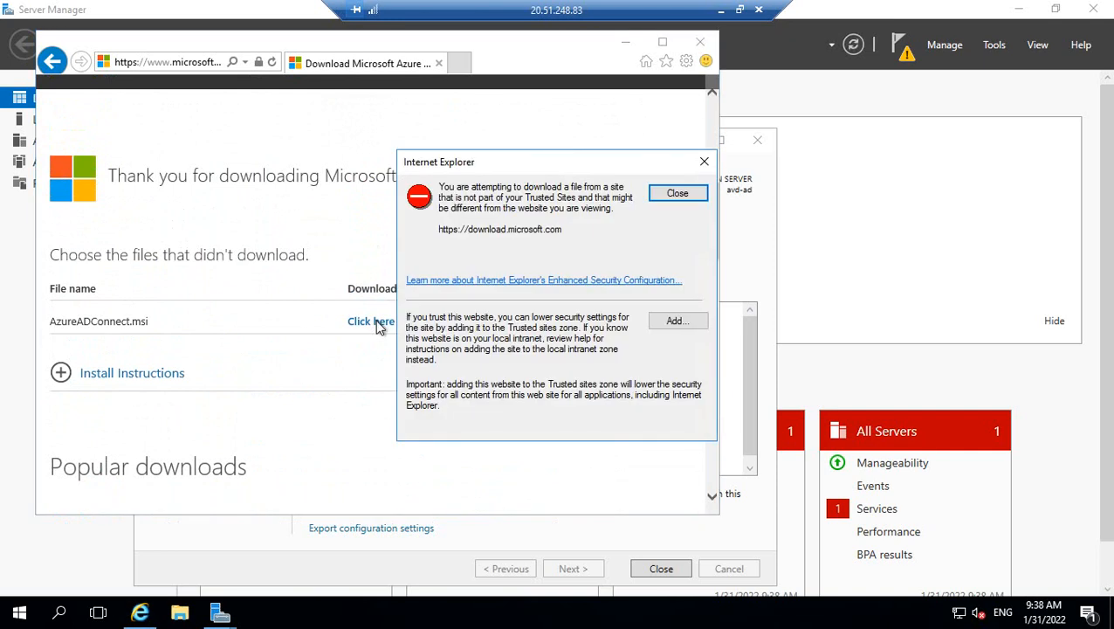
click(672, 199)
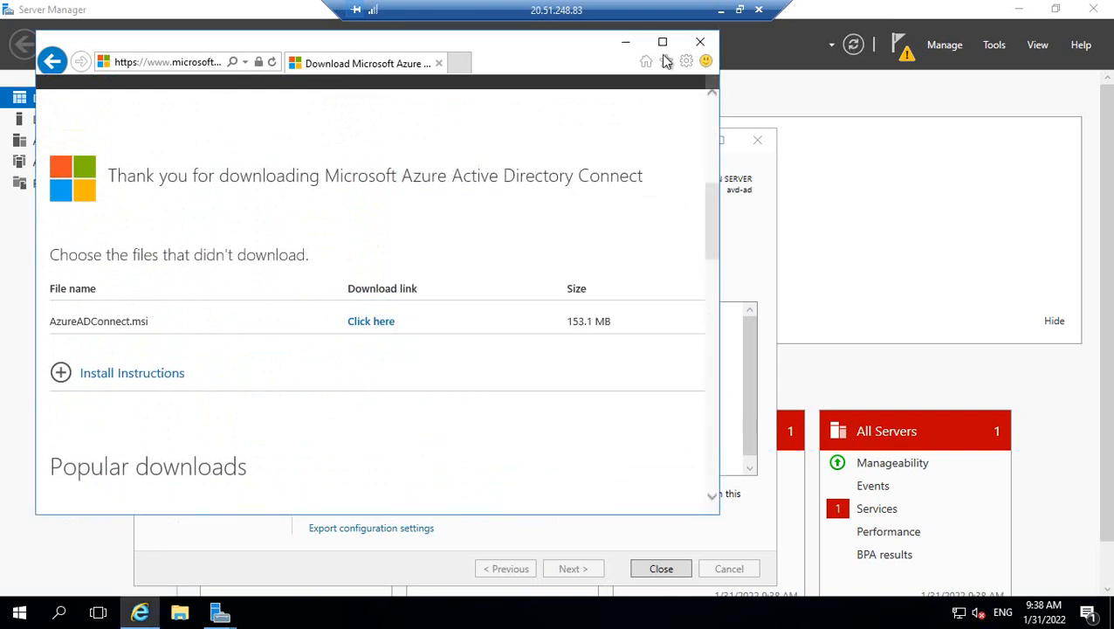
click(625, 42)
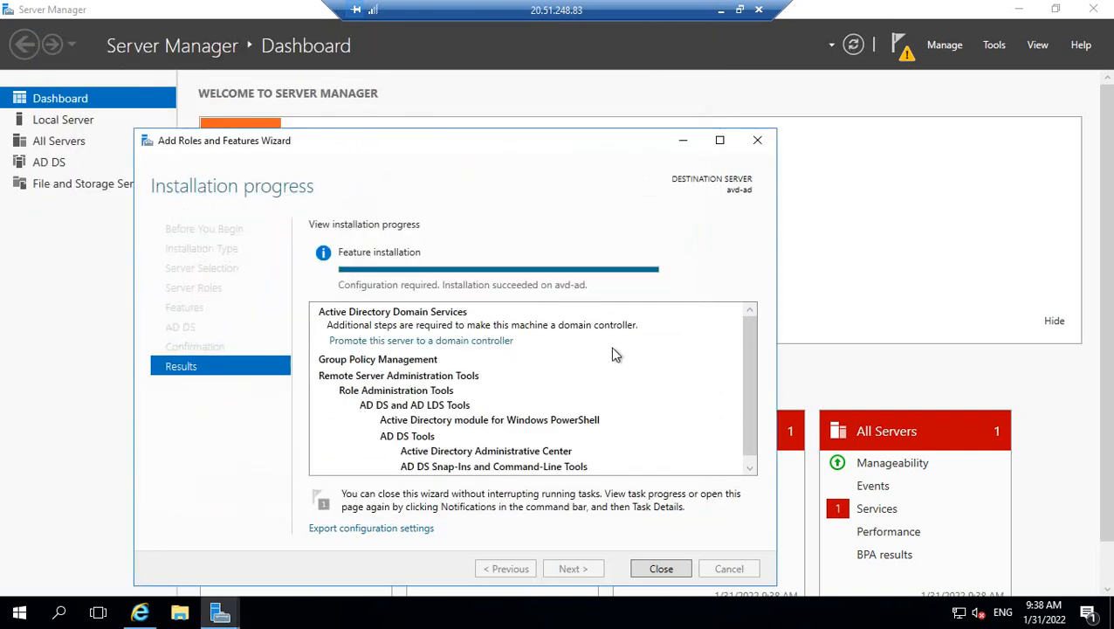
click(651, 570)
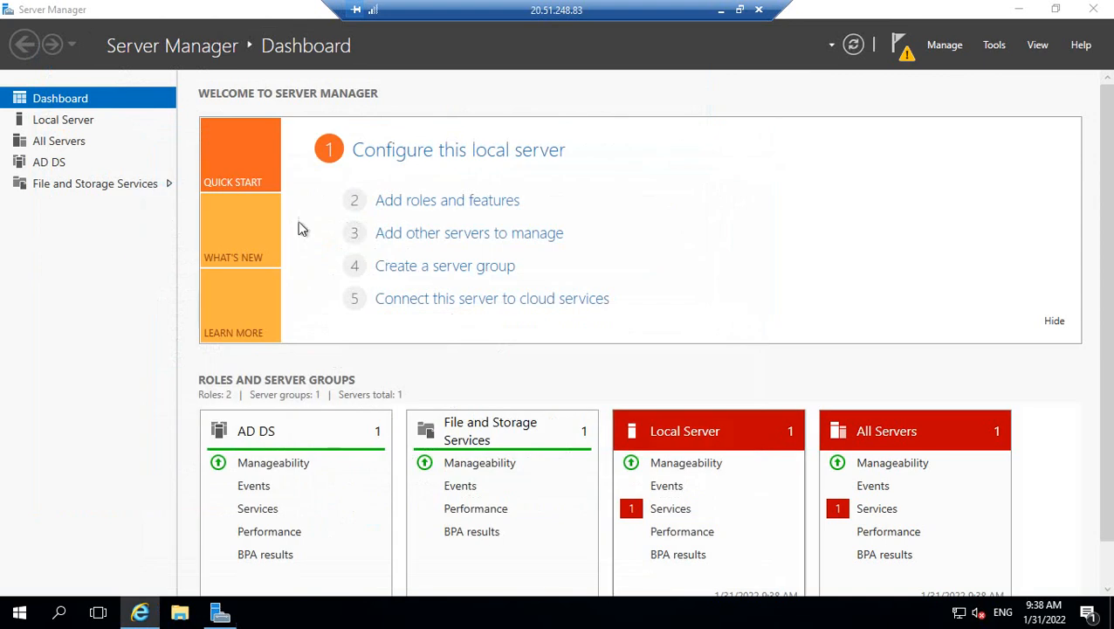
Turn off IE Enhanced Security Configuration for both administrators and users on the local server.
click(72, 122)
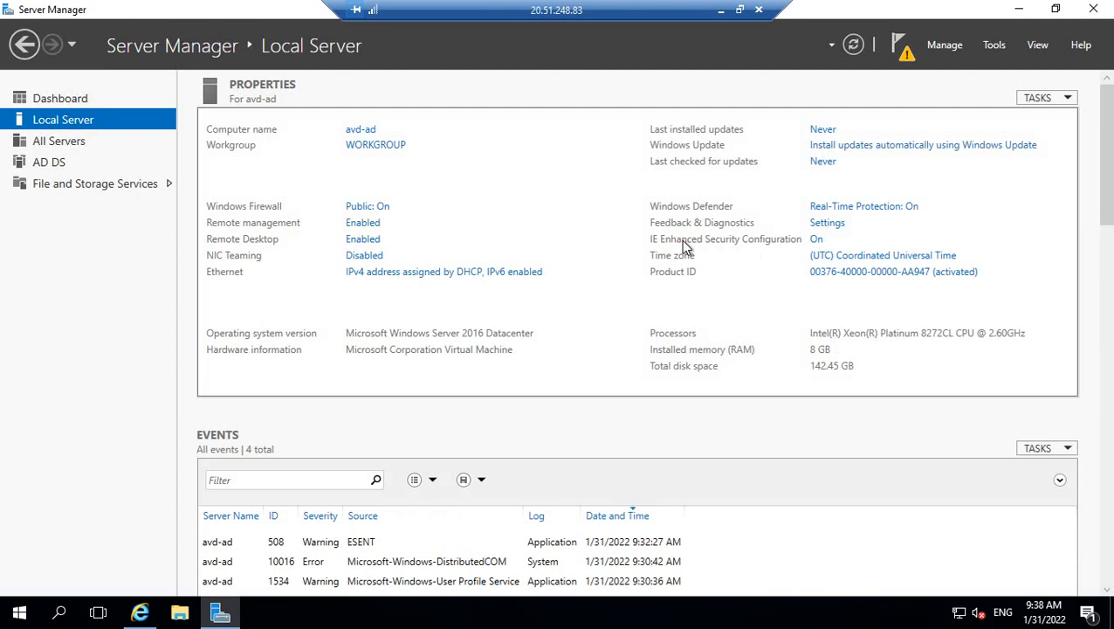
click(815, 241)
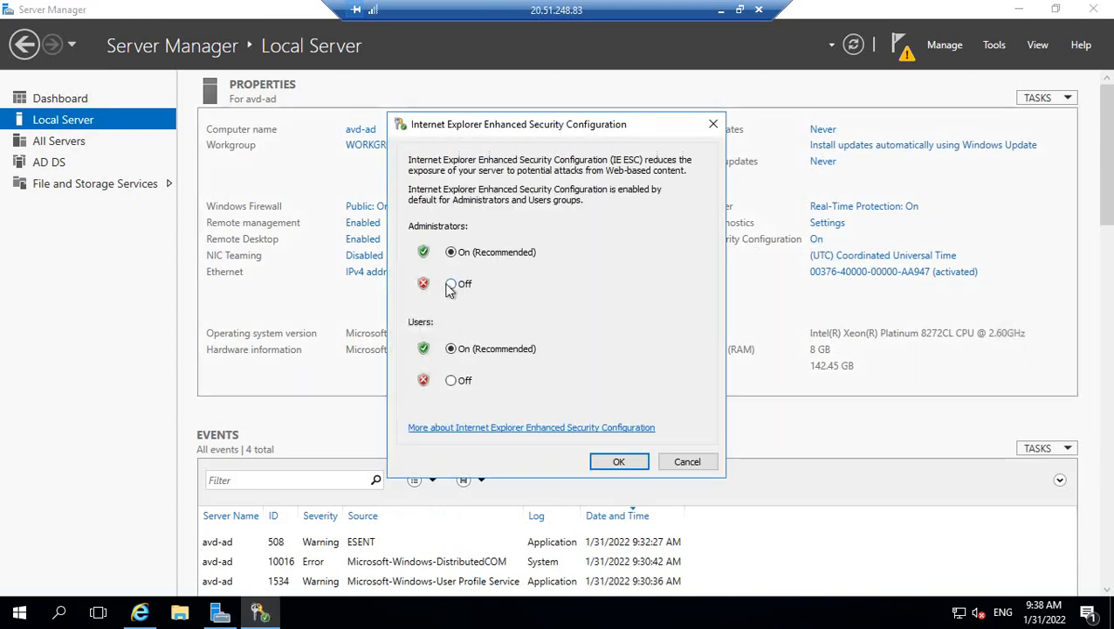
click(451, 285)
click(450, 380)
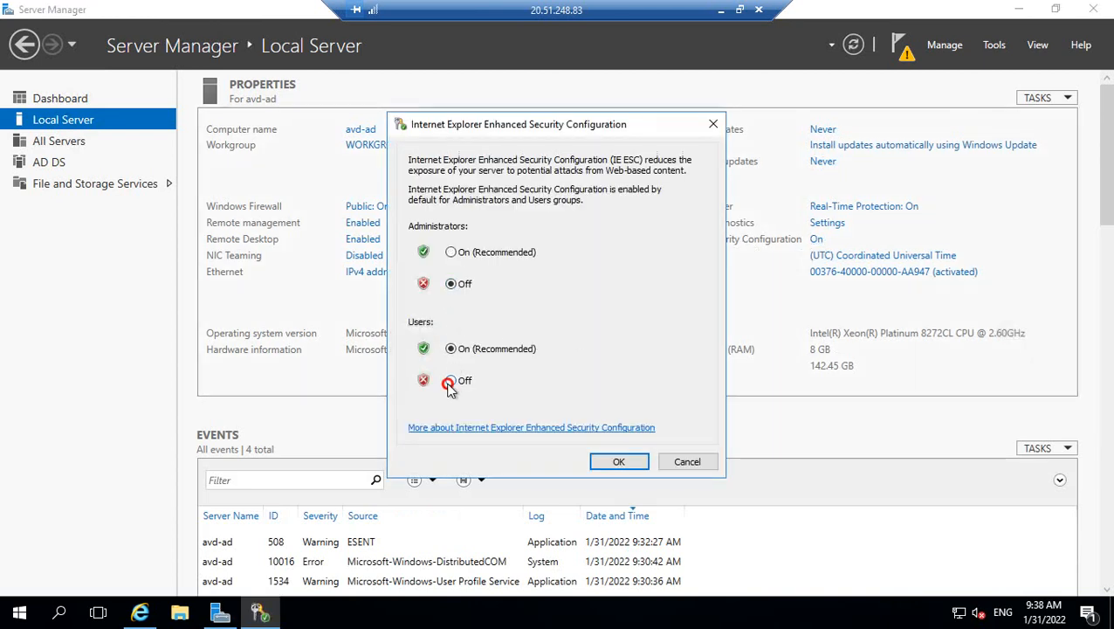
click(623, 464)
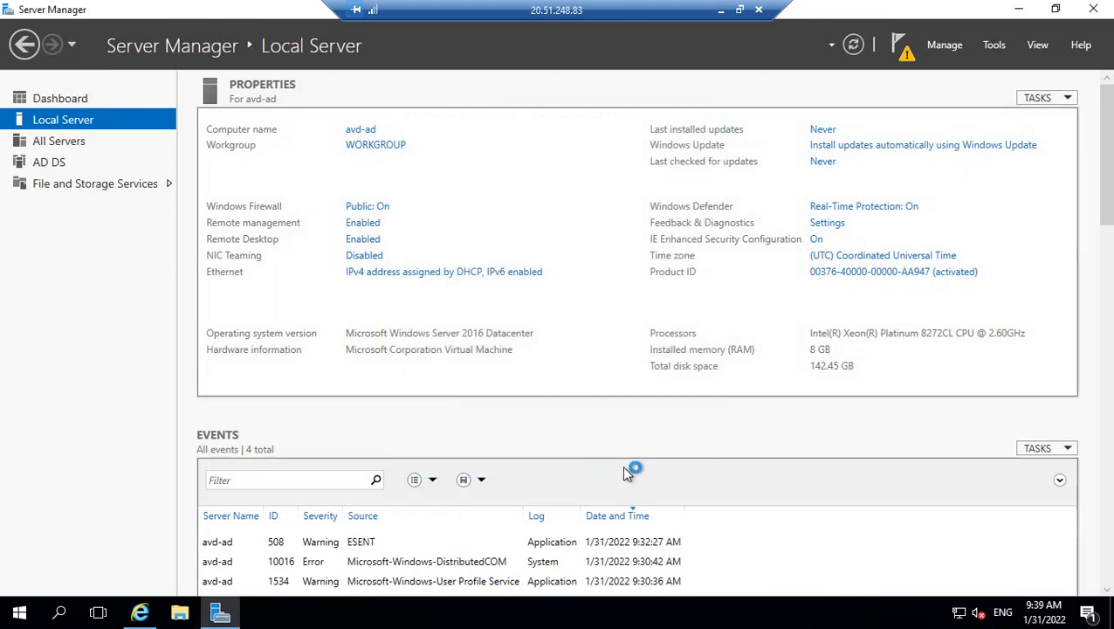
Back on the Azure AD Connect page, retry AzureADConnect.msi, dismissing the download-blocked alerts.
click(1019, 9)
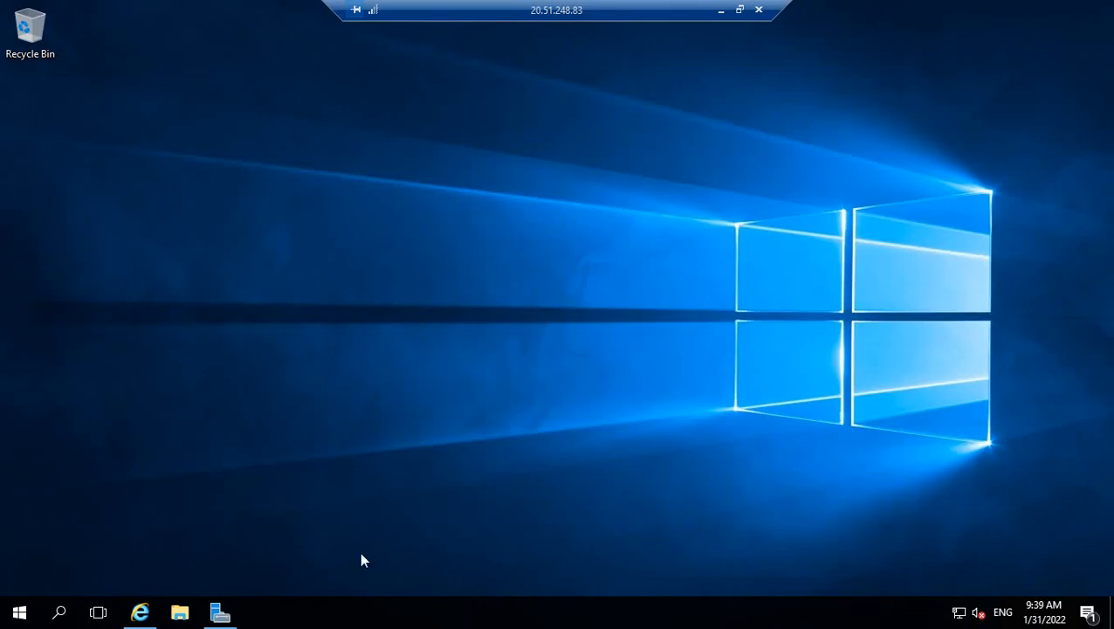
click(140, 612)
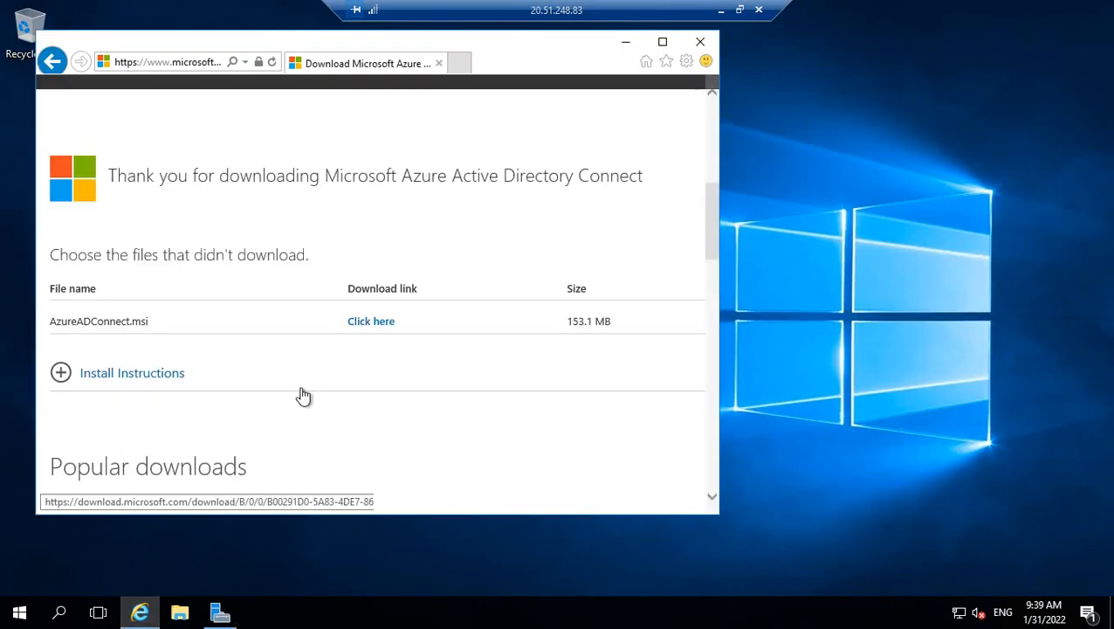
click(370, 322)
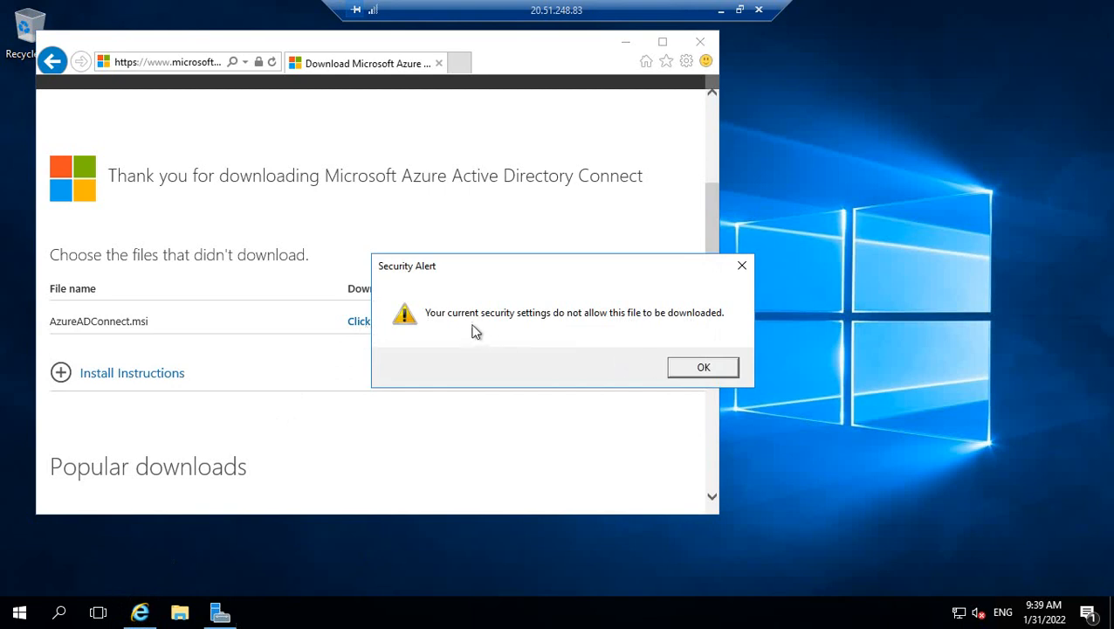
click(700, 368)
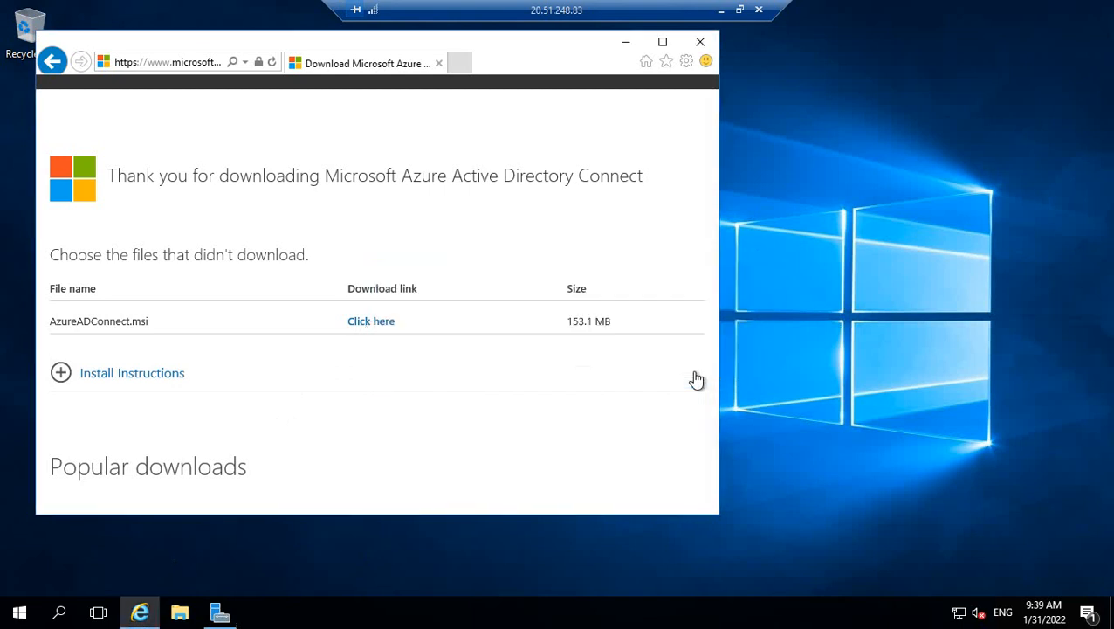
click(373, 323)
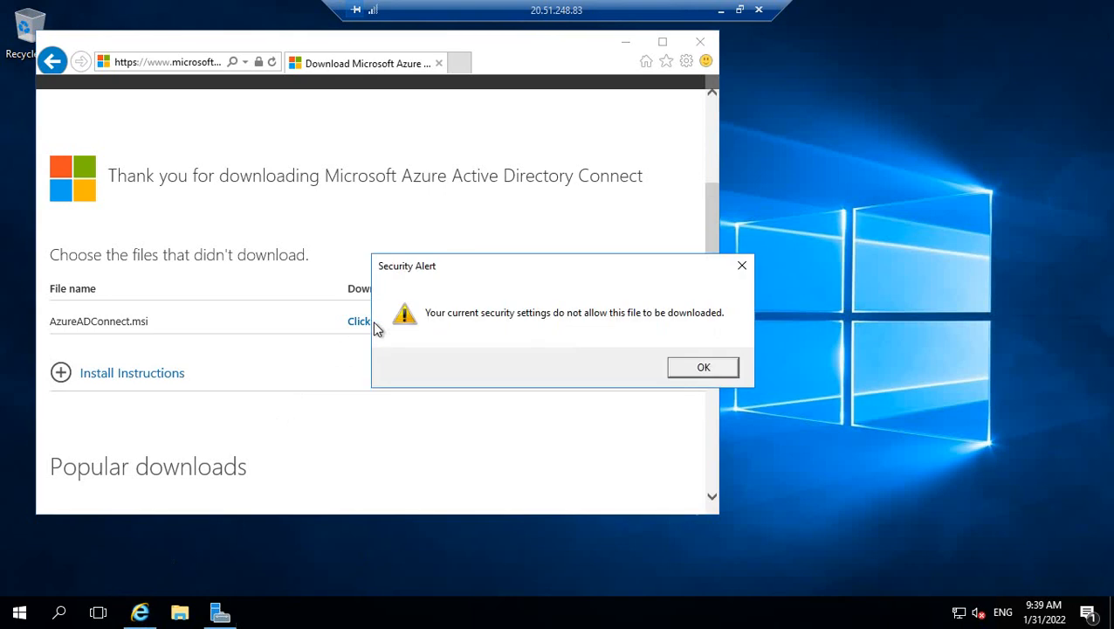
click(685, 368)
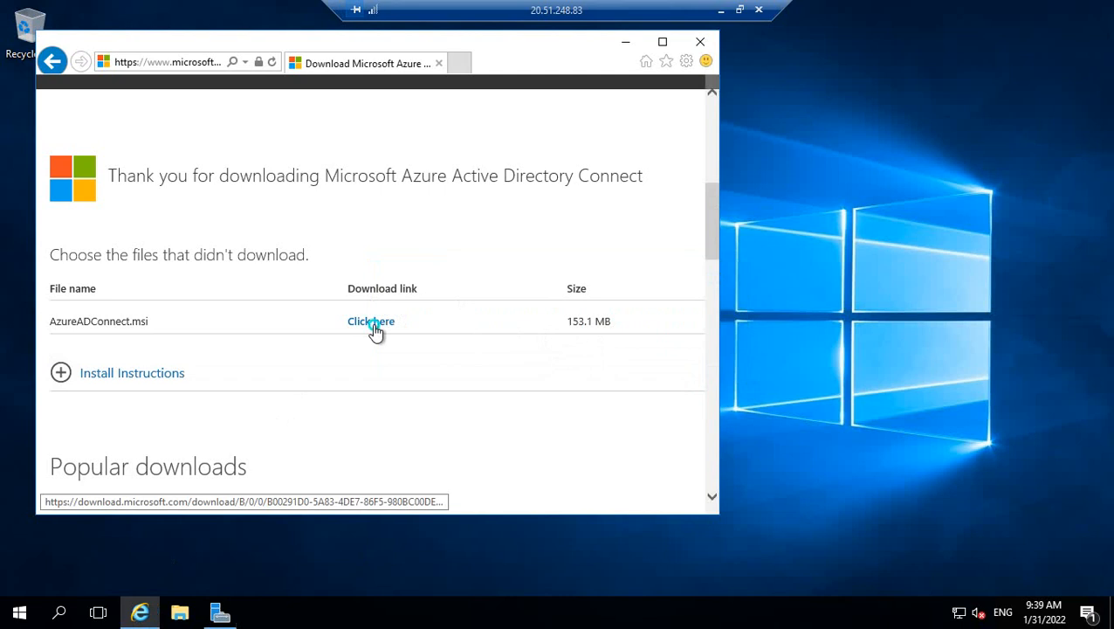
Try the AzureADConnect.msi link through its context menu, still blocked, then leave full screen.
right_click(376, 327)
click(274, 64)
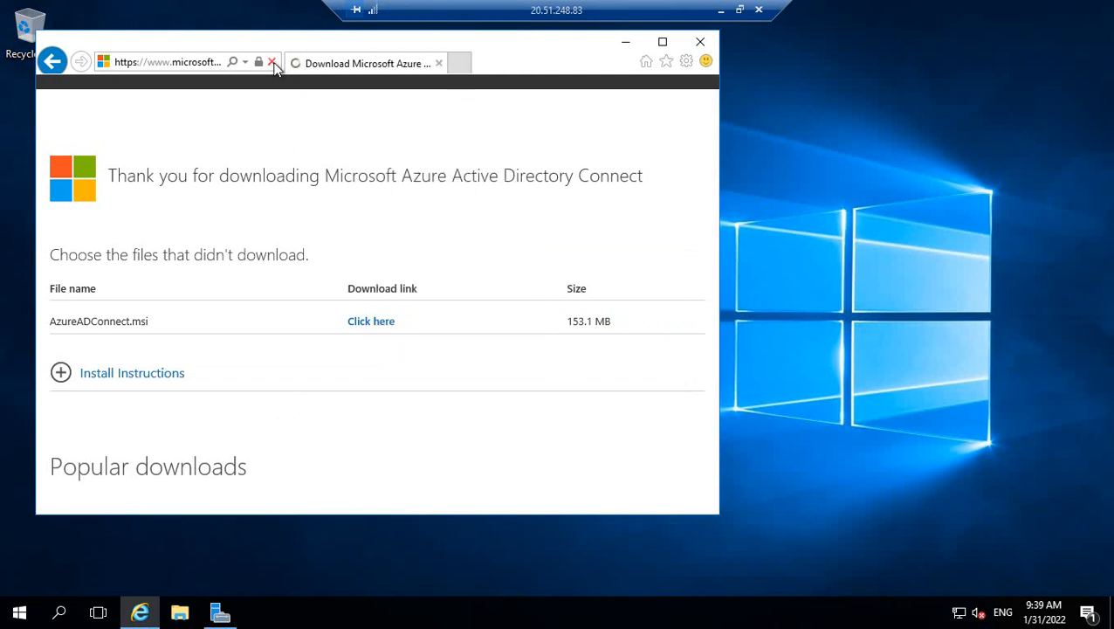
click(678, 193)
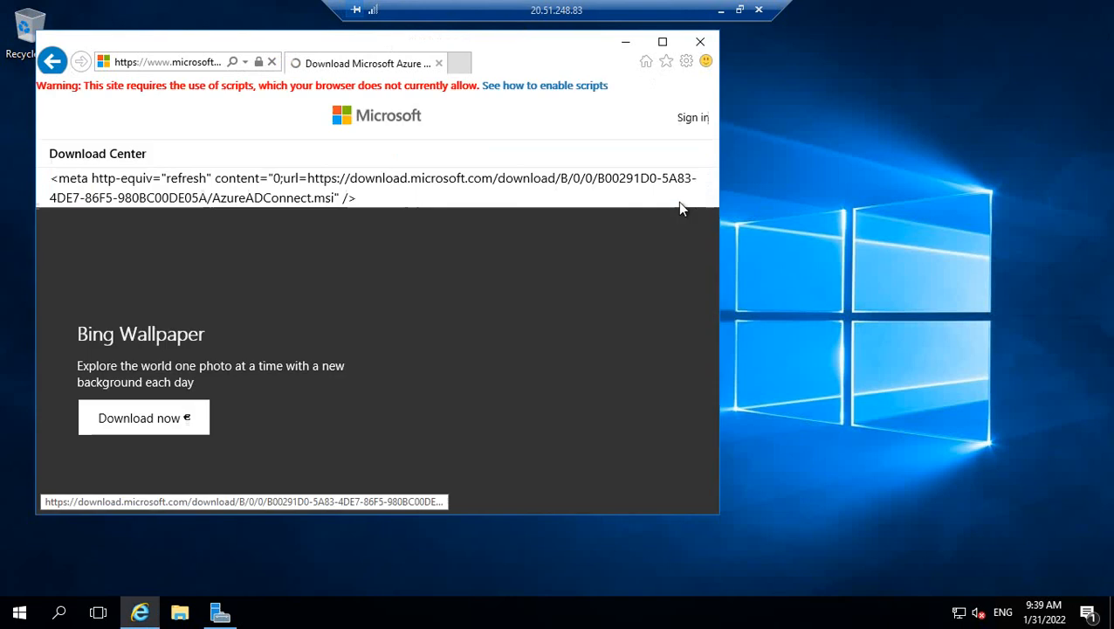
click(375, 324)
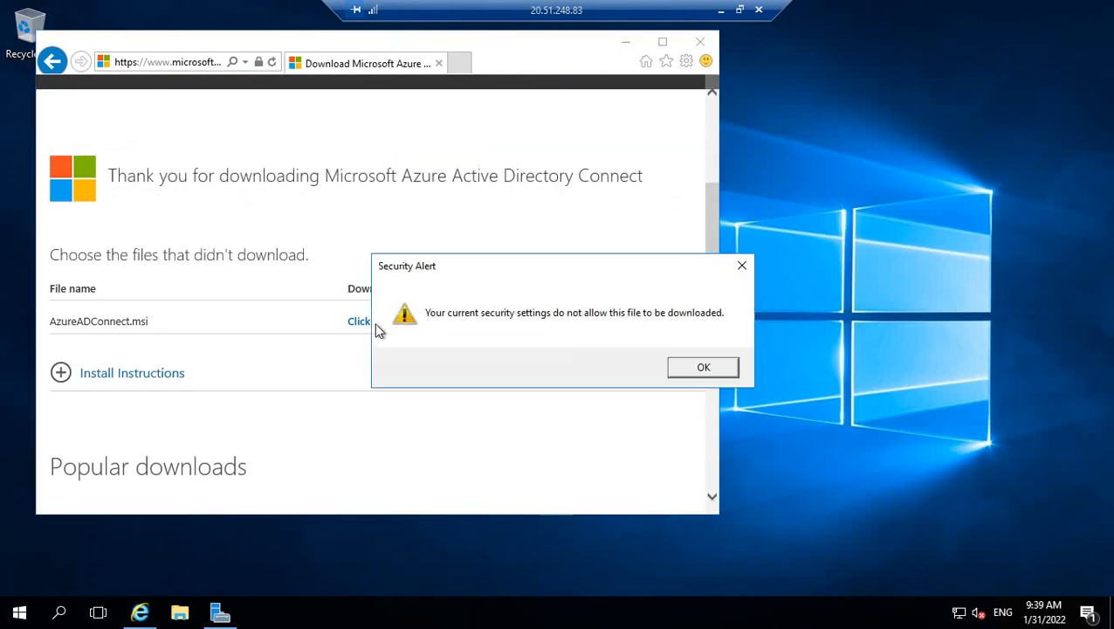
click(704, 368)
click(739, 10)
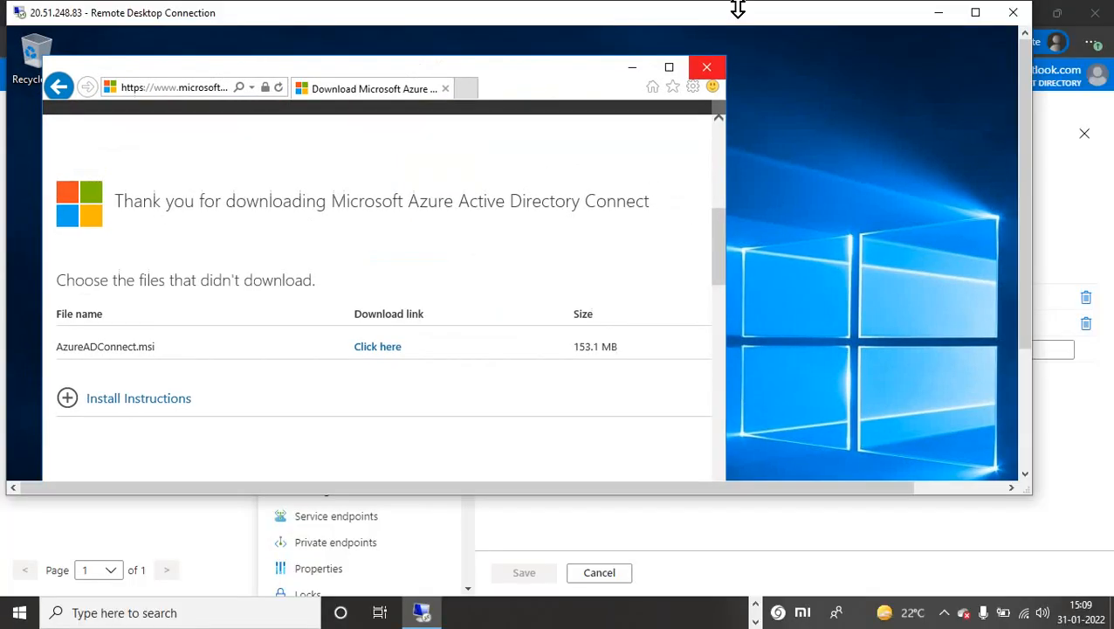
Turn Windows Firewall off for private and public networks and close its settings.
click(944, 612)
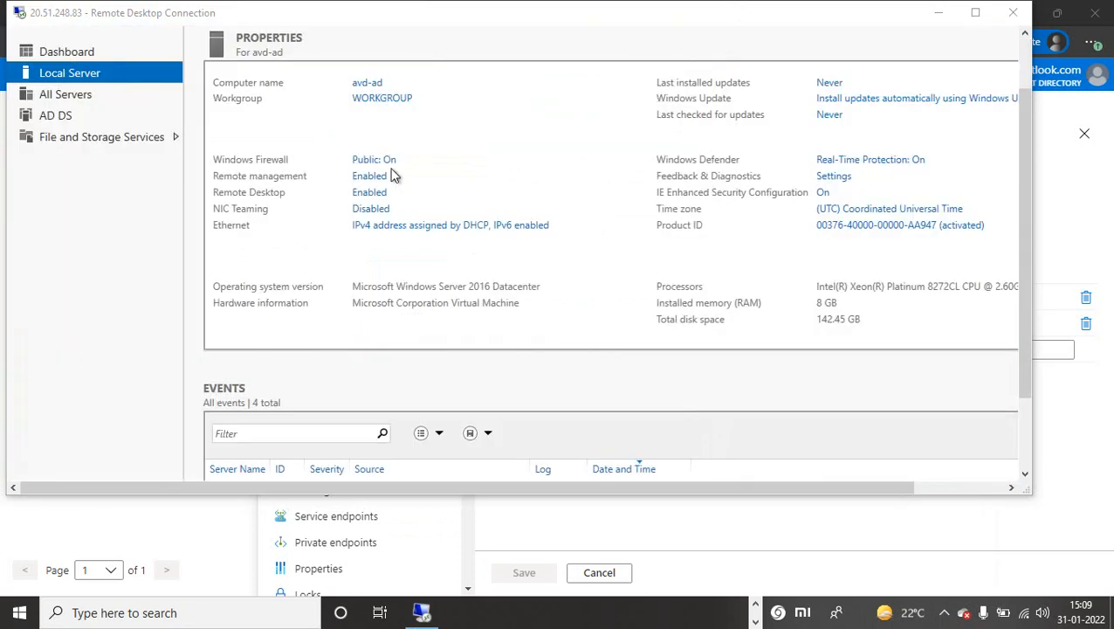
click(388, 165)
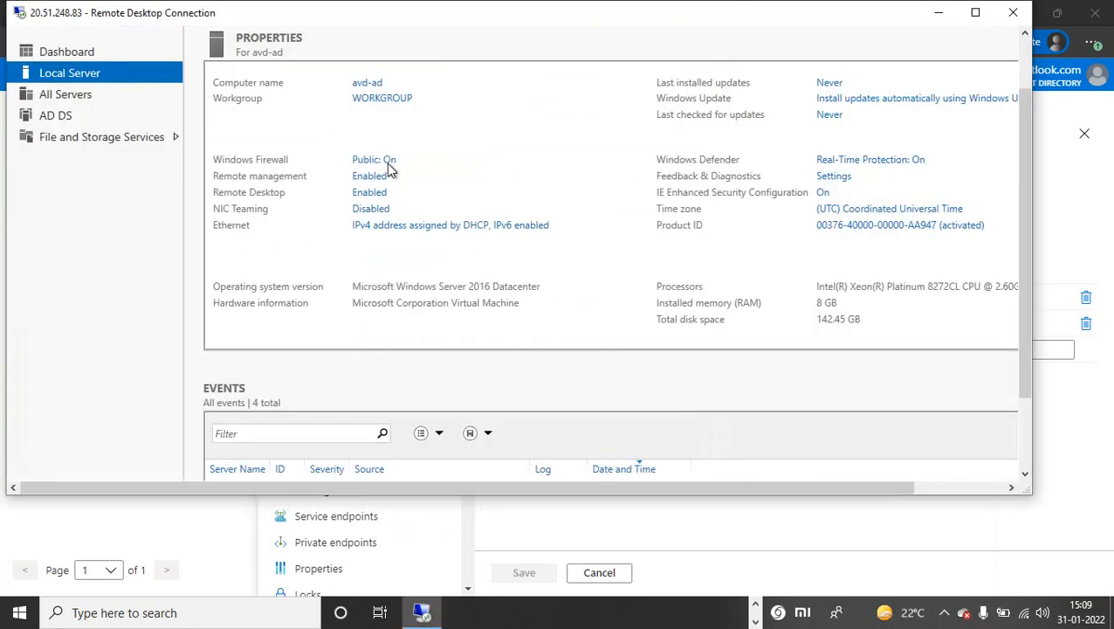
click(365, 162)
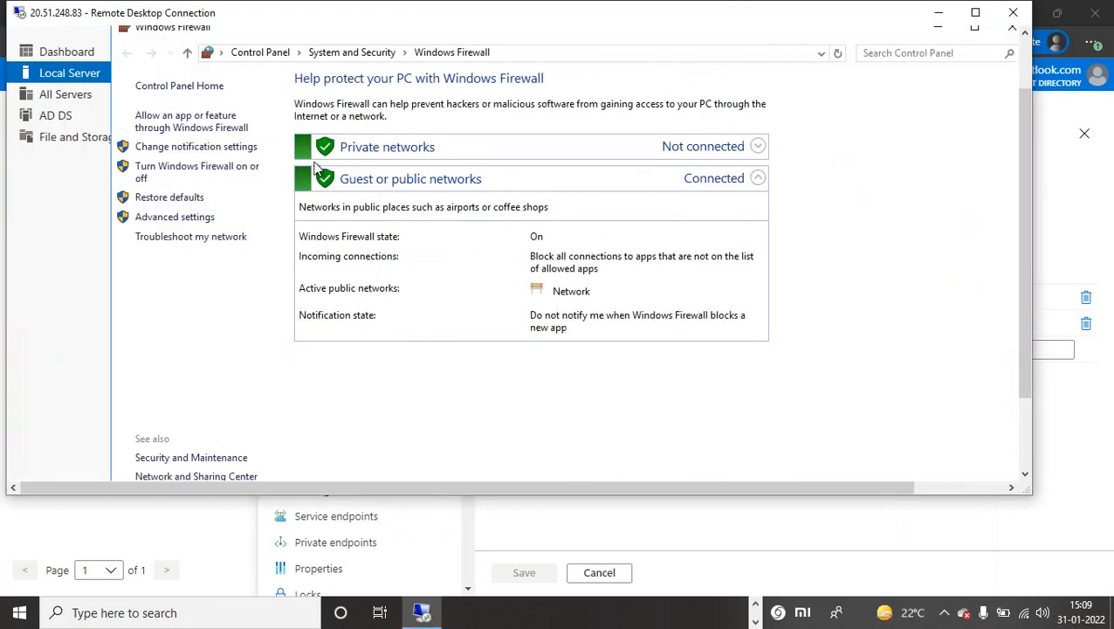
click(204, 178)
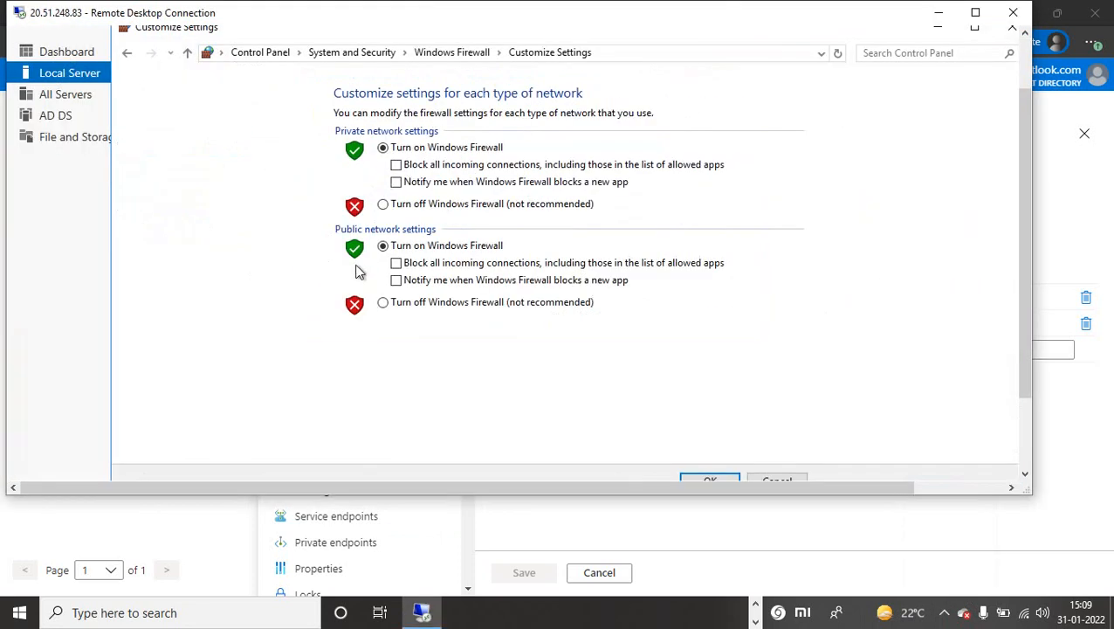
click(384, 205)
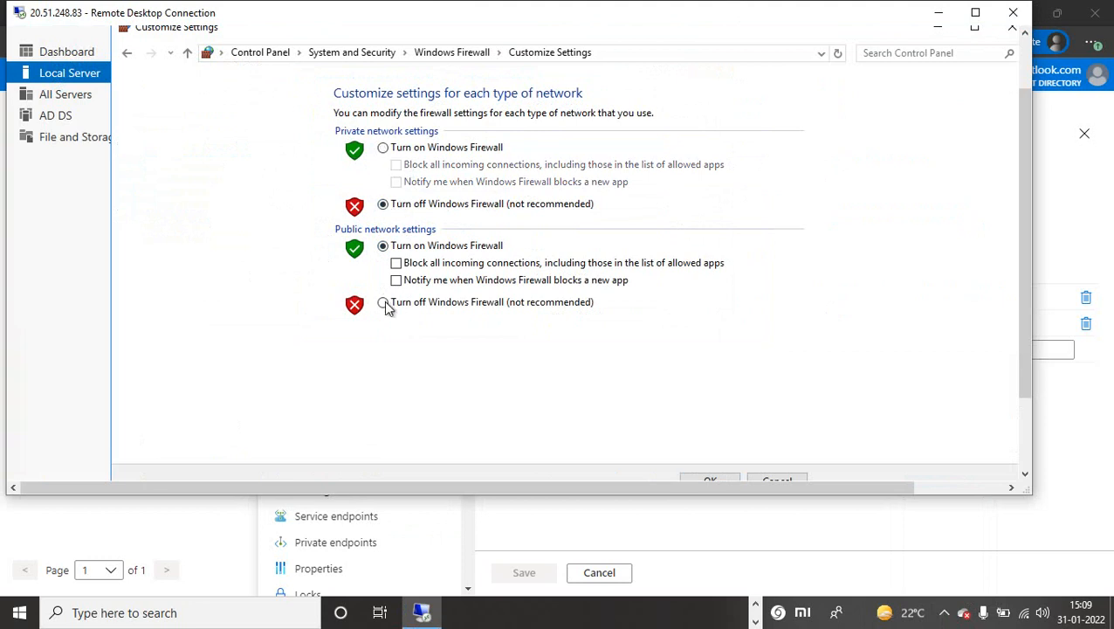
click(383, 303)
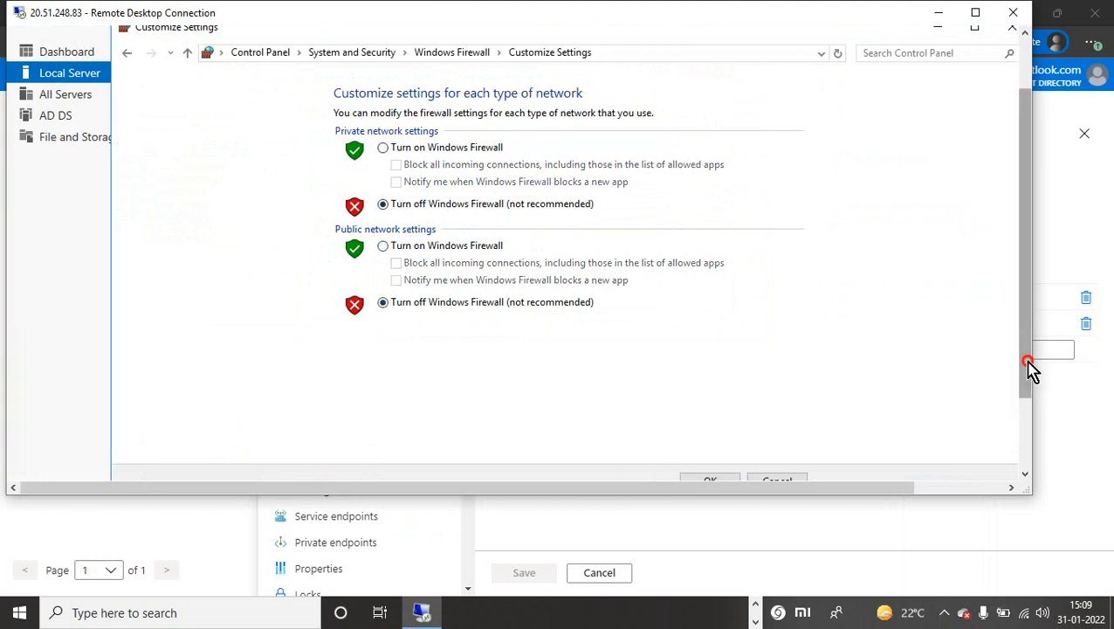
drag(1030, 368, 1029, 436)
click(721, 389)
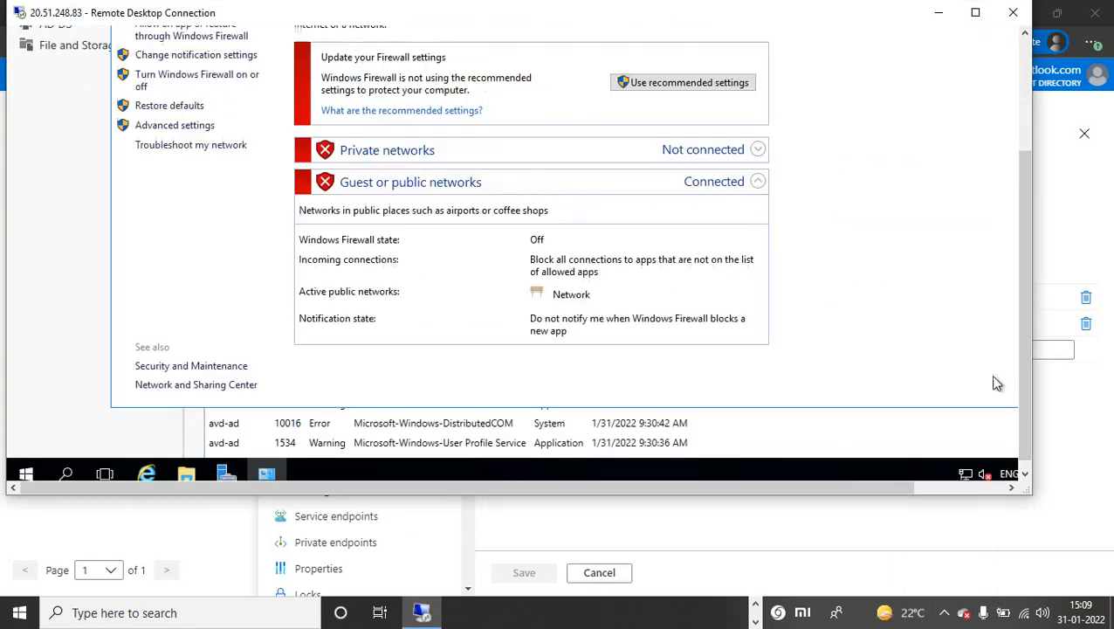
drag(1026, 394, 1000, 283)
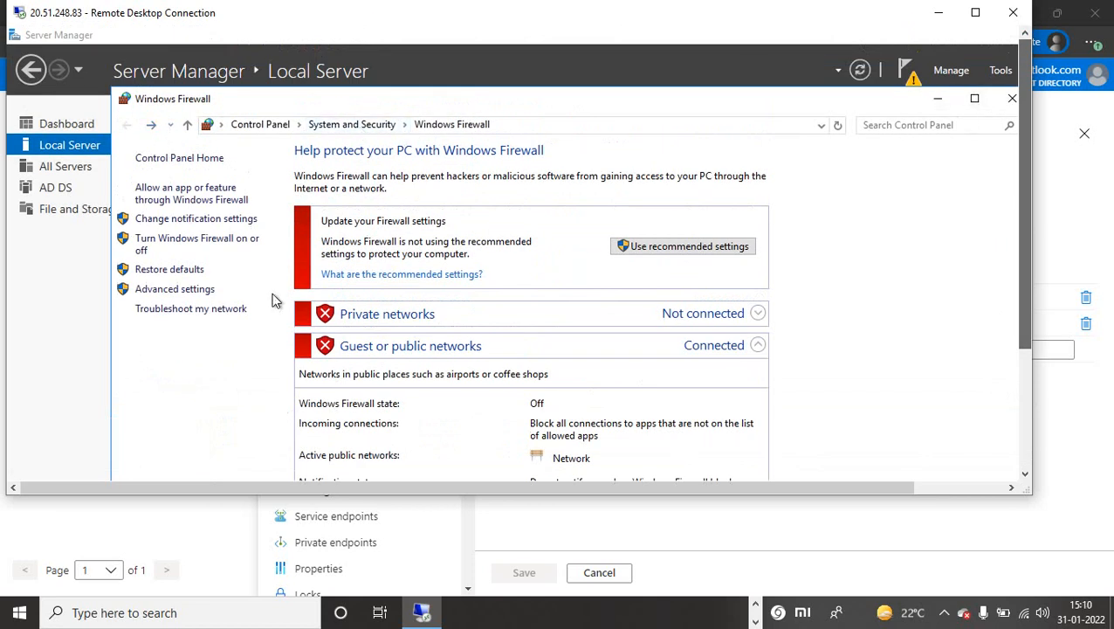
click(1012, 98)
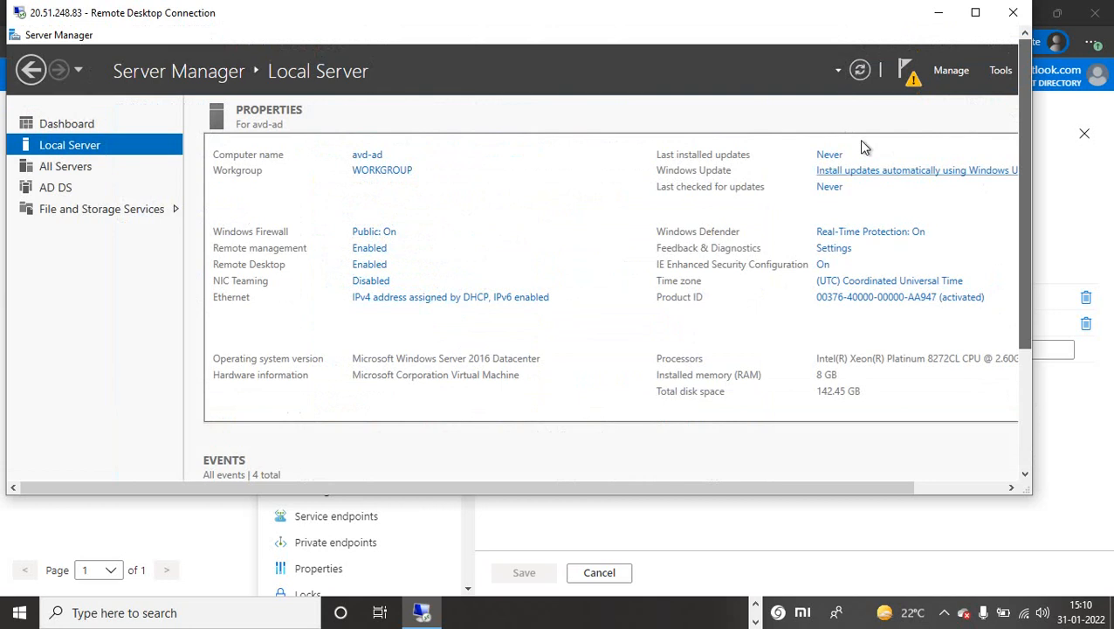
Refresh server properties to confirm the firewall is off, then retry the AzureADConnect.msi download.
click(860, 74)
drag(1030, 162, 1033, 341)
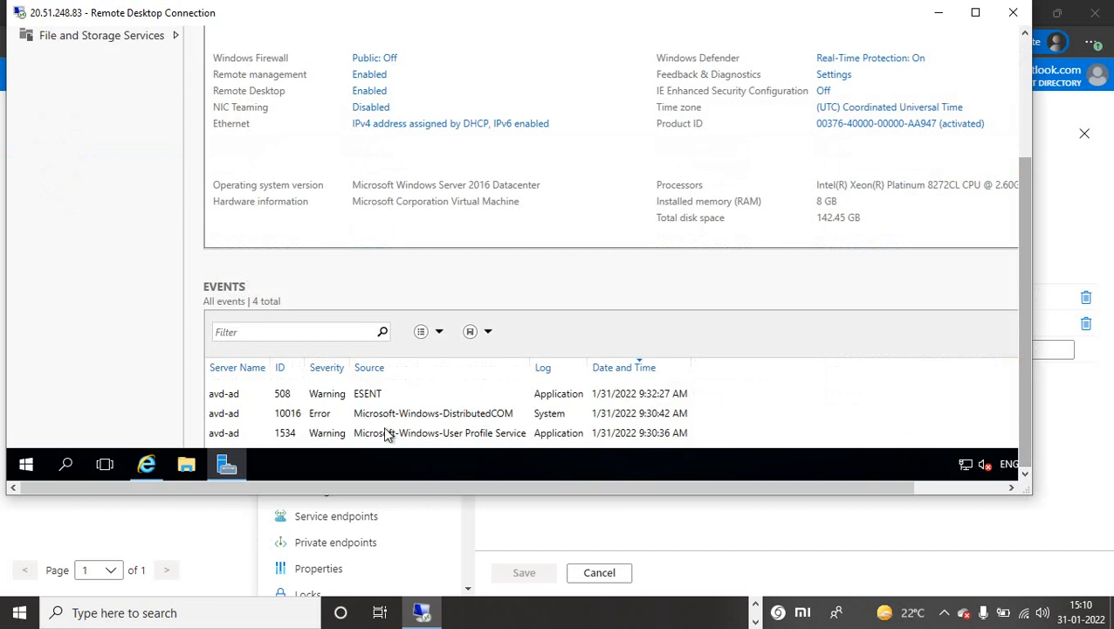
click(147, 463)
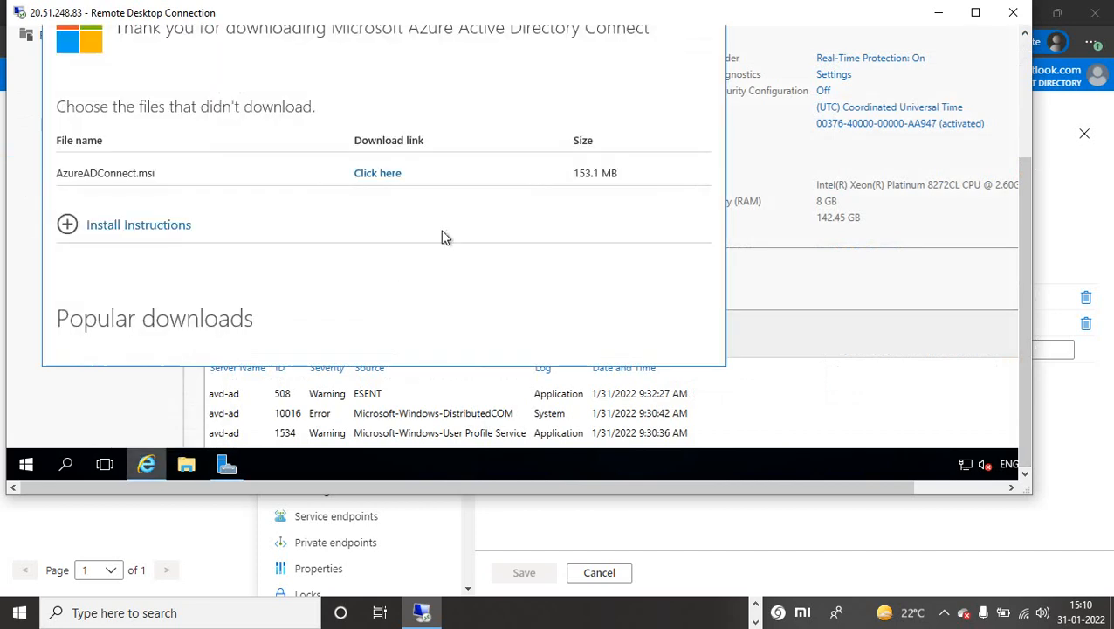
click(391, 174)
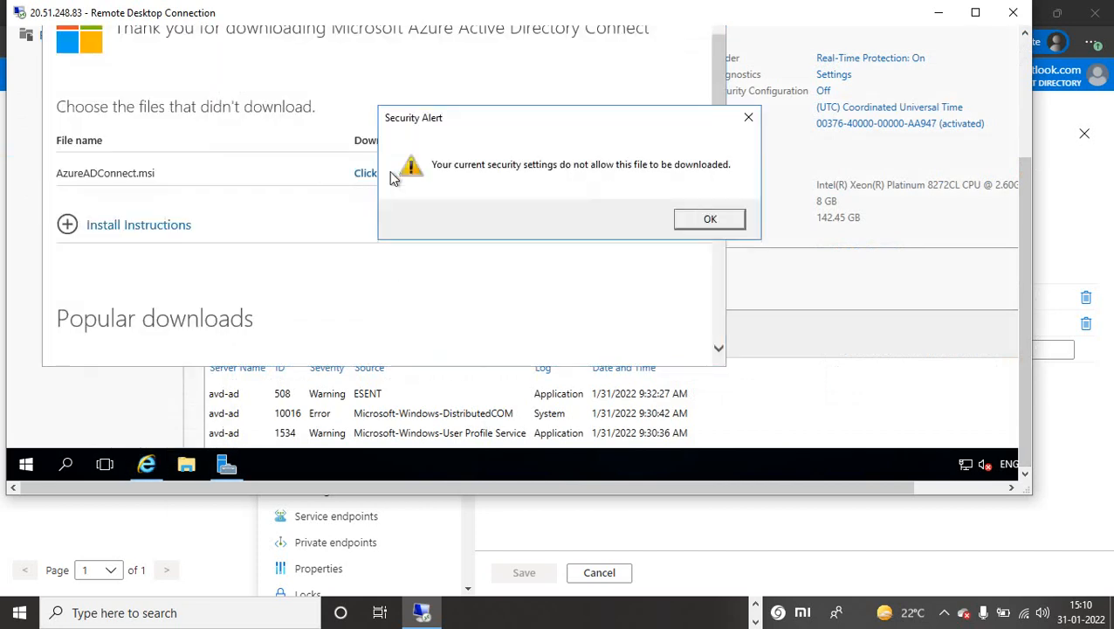
click(700, 223)
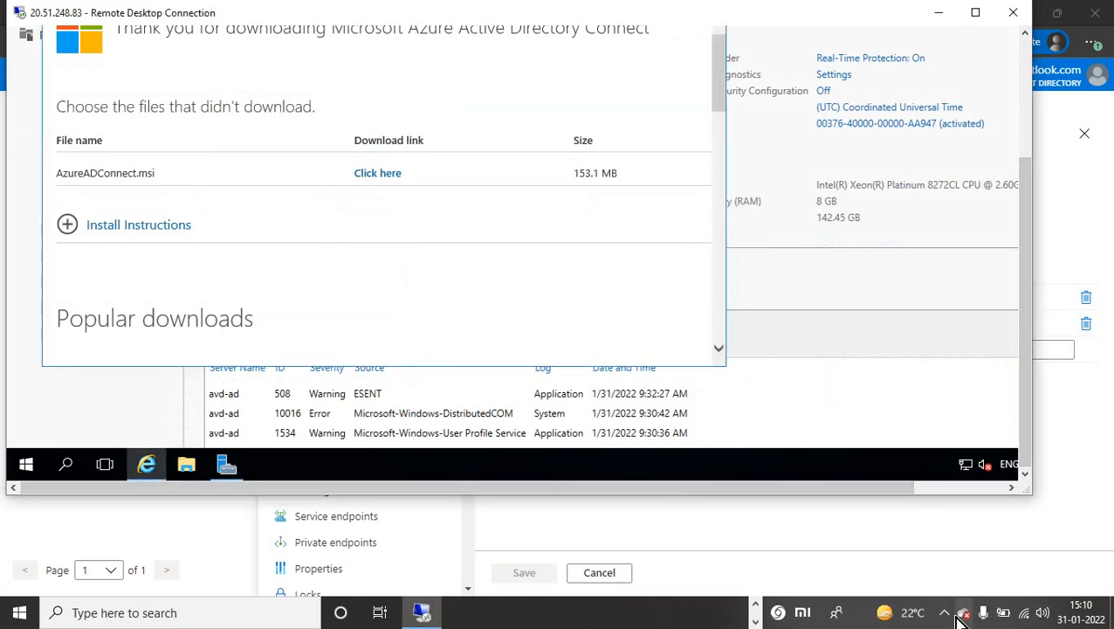
click(944, 612)
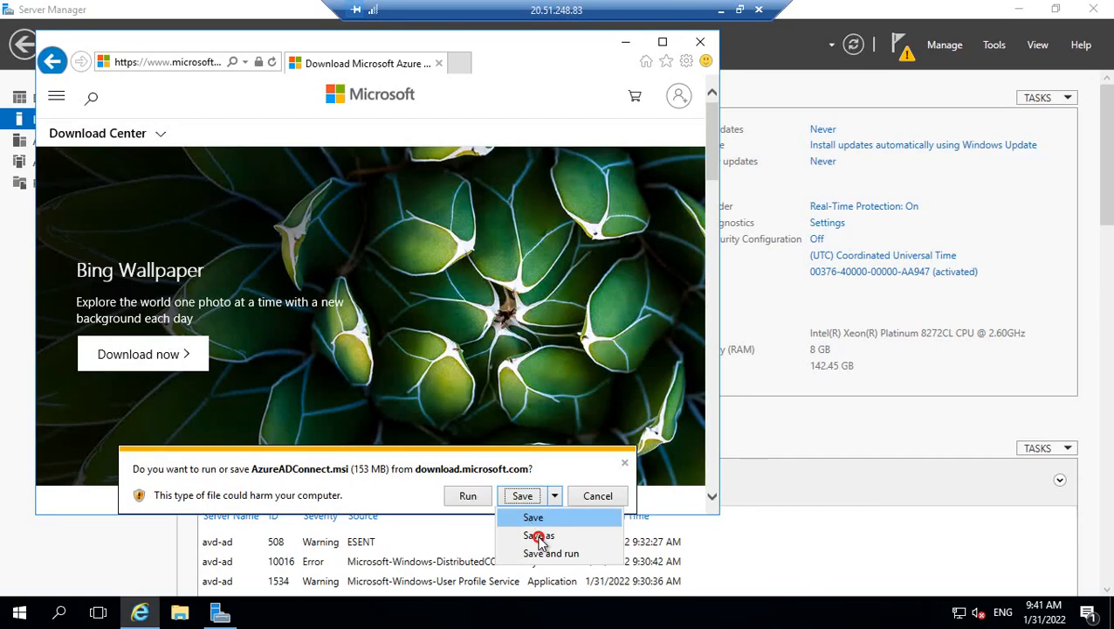
Save AzureADConnect.msi to the Downloads folder, then open Server Manager's AD DS page.
click(538, 536)
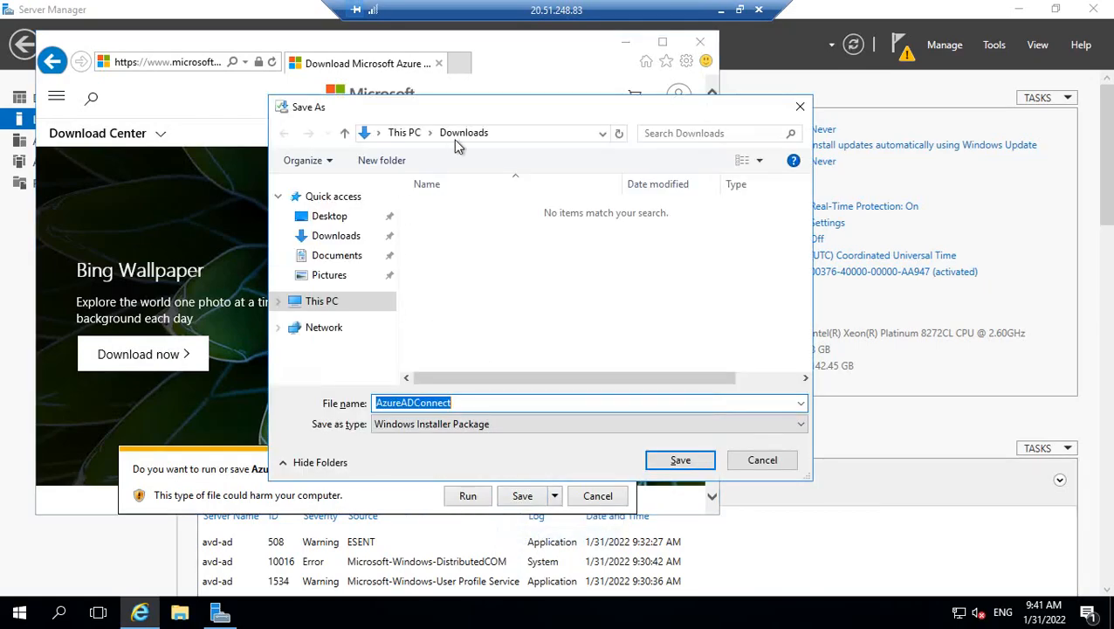
click(675, 468)
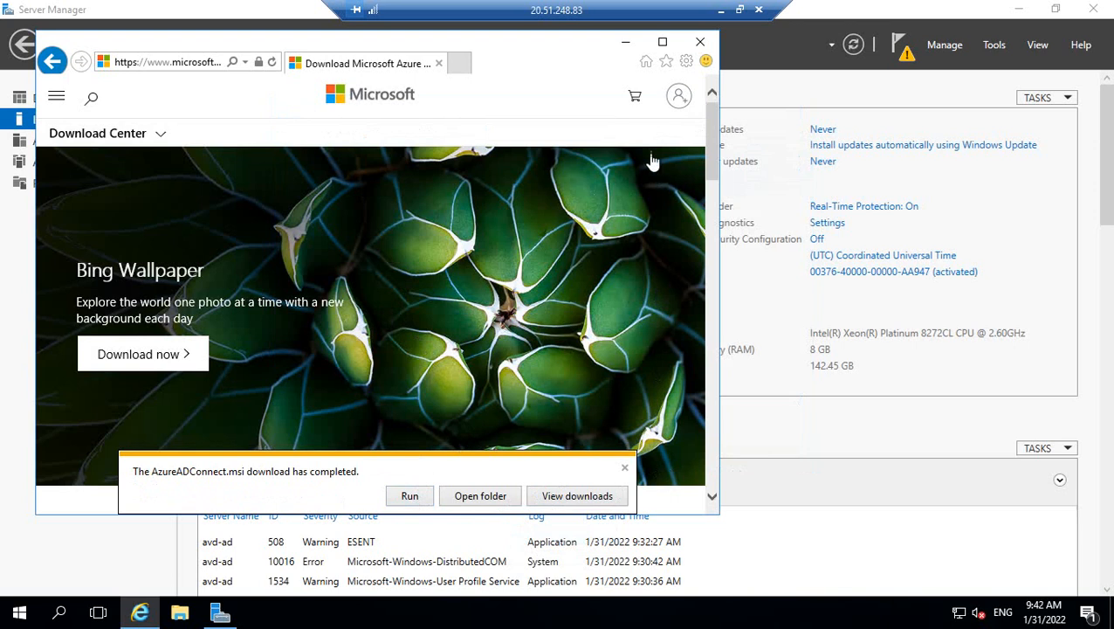
click(625, 42)
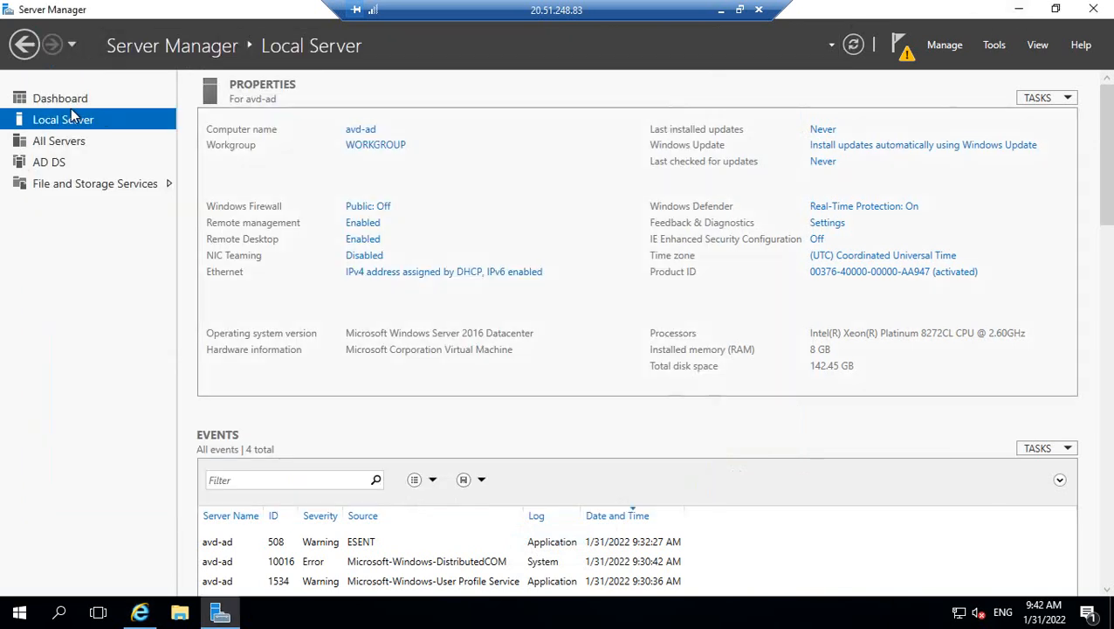
click(54, 165)
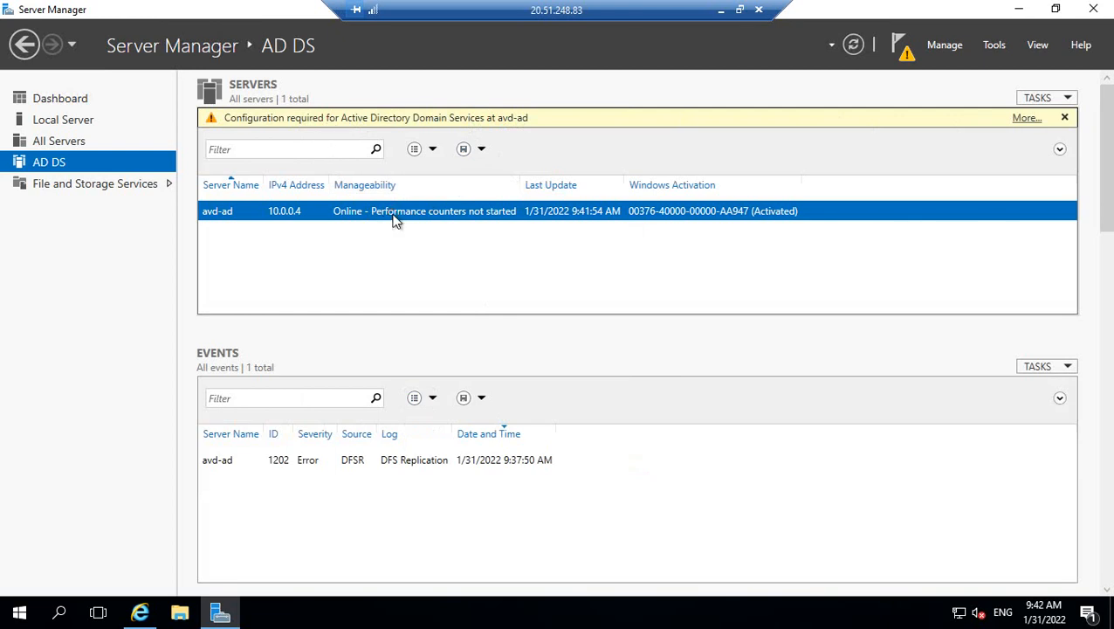
Open the avd-ad server's actions list twice, dismissing it each time.
right_click(337, 210)
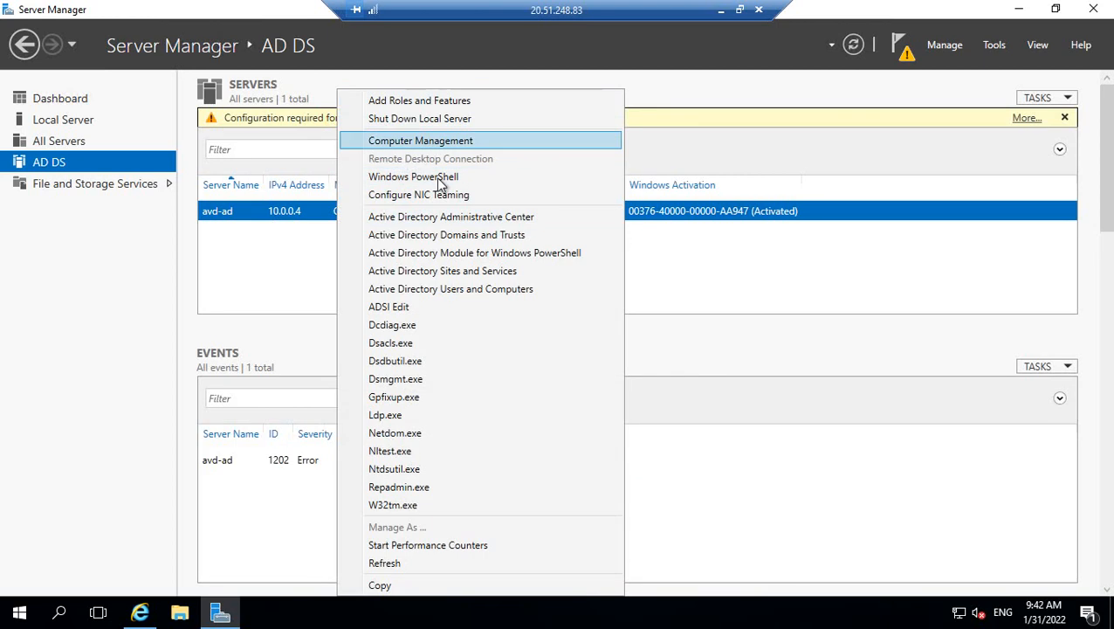
click(288, 286)
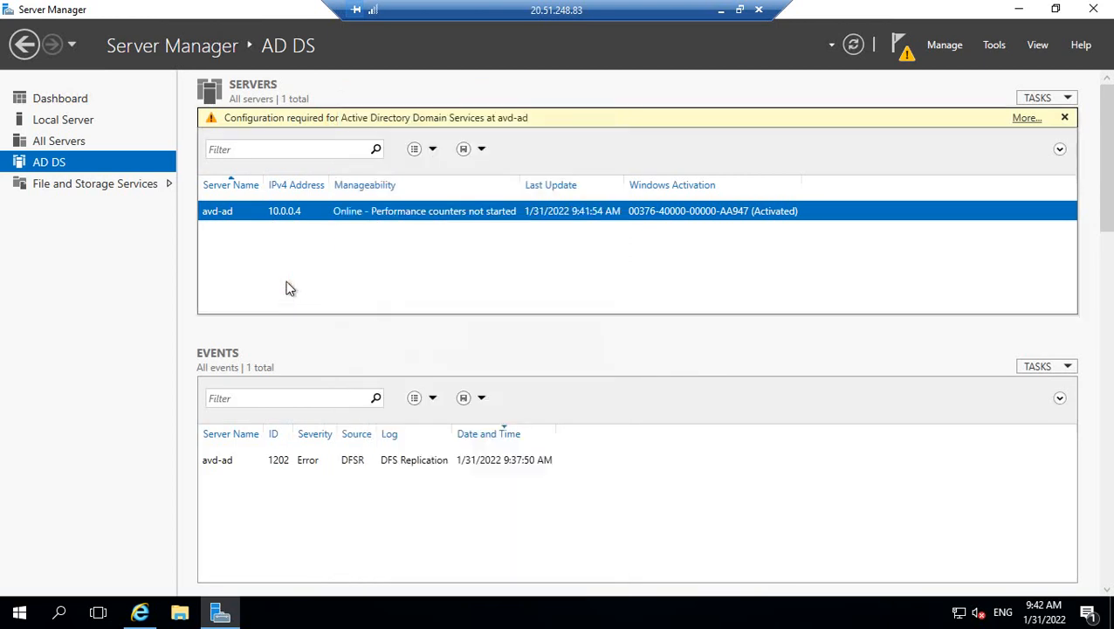
right_click(358, 209)
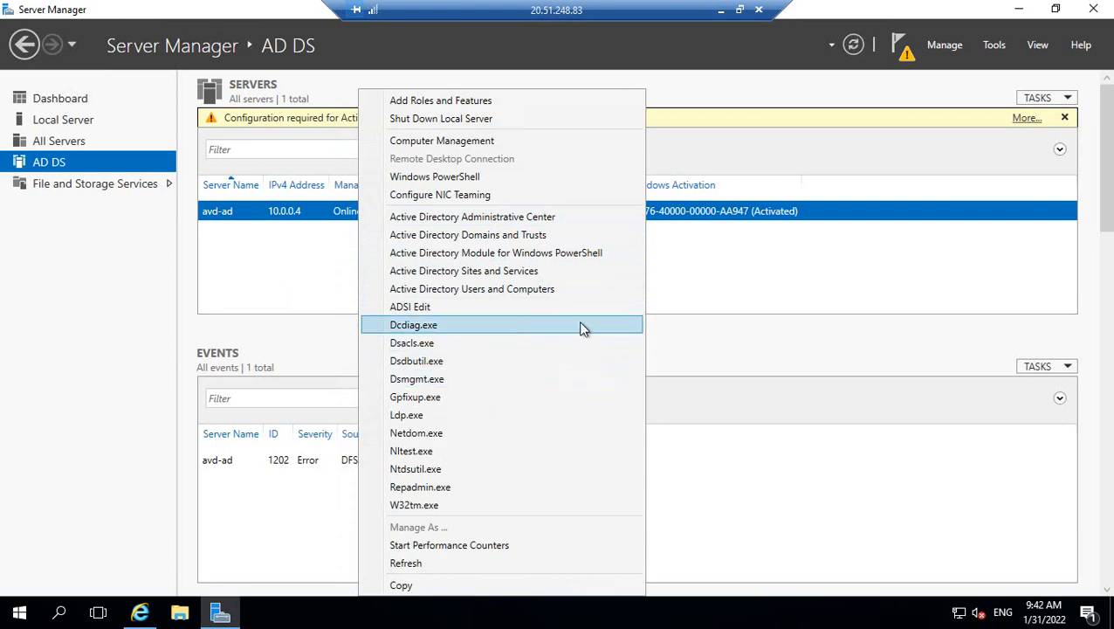
click(717, 313)
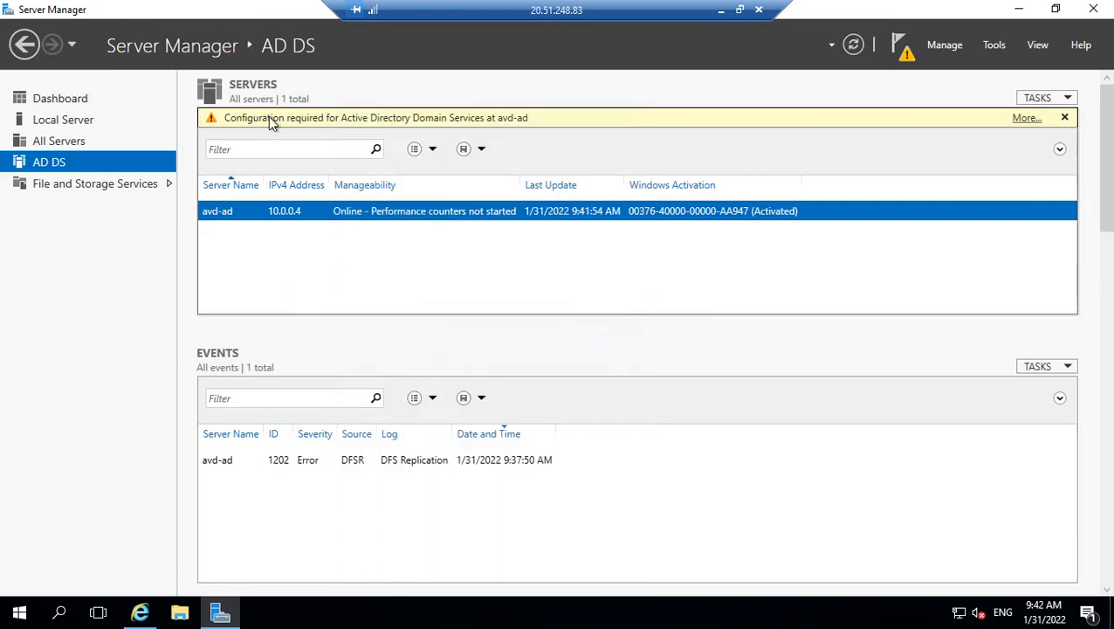
Launch domain controller promotion from the pending task and choose 'Add a new forest'.
click(1026, 118)
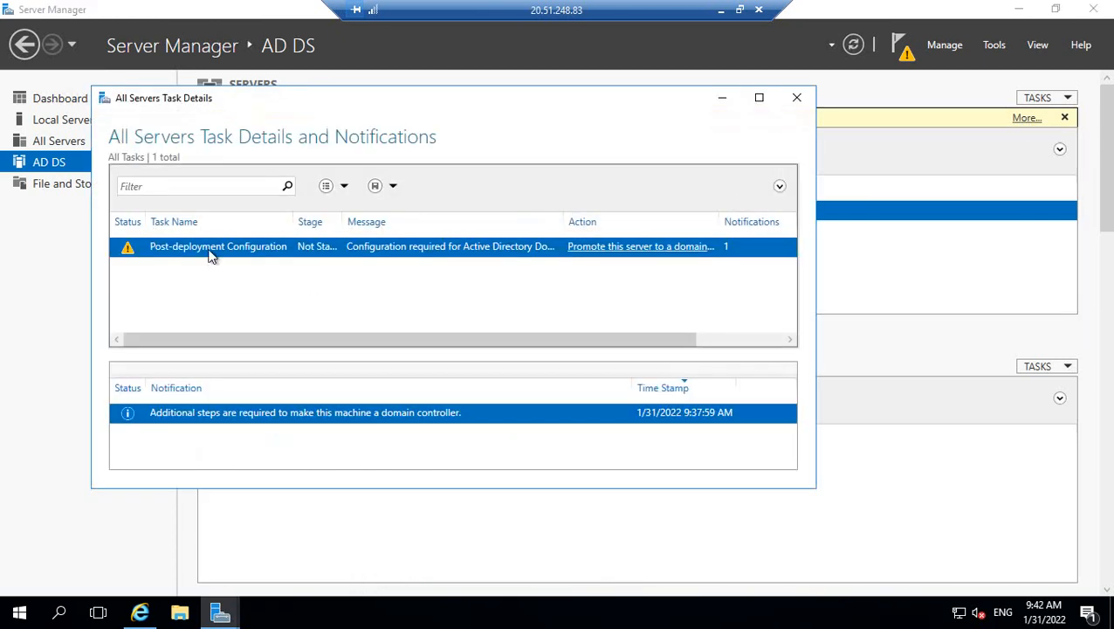
click(634, 248)
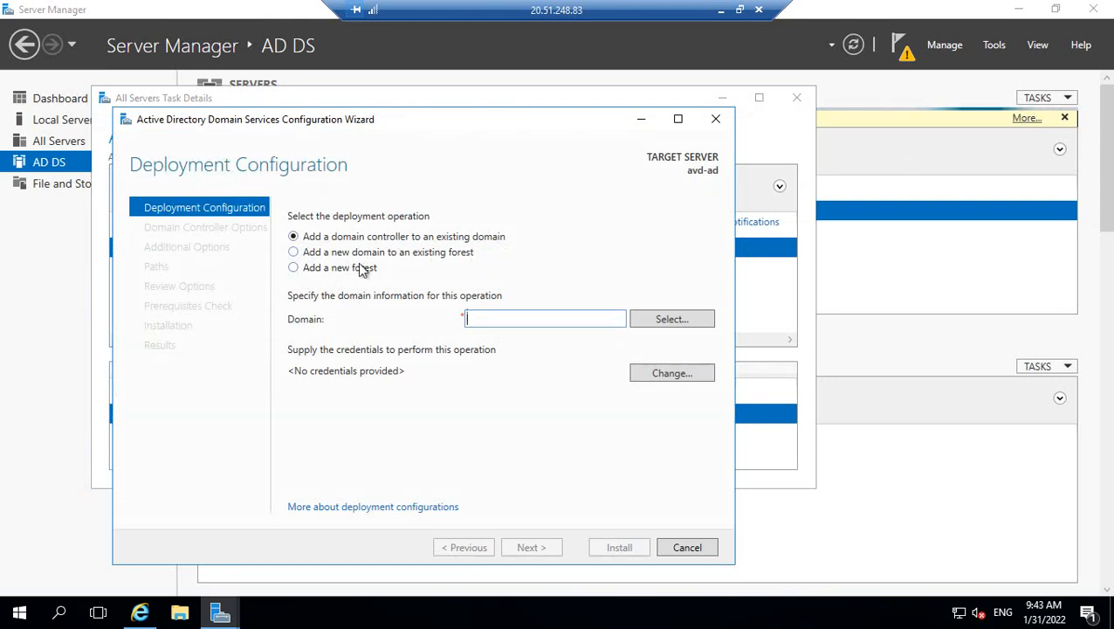
click(294, 269)
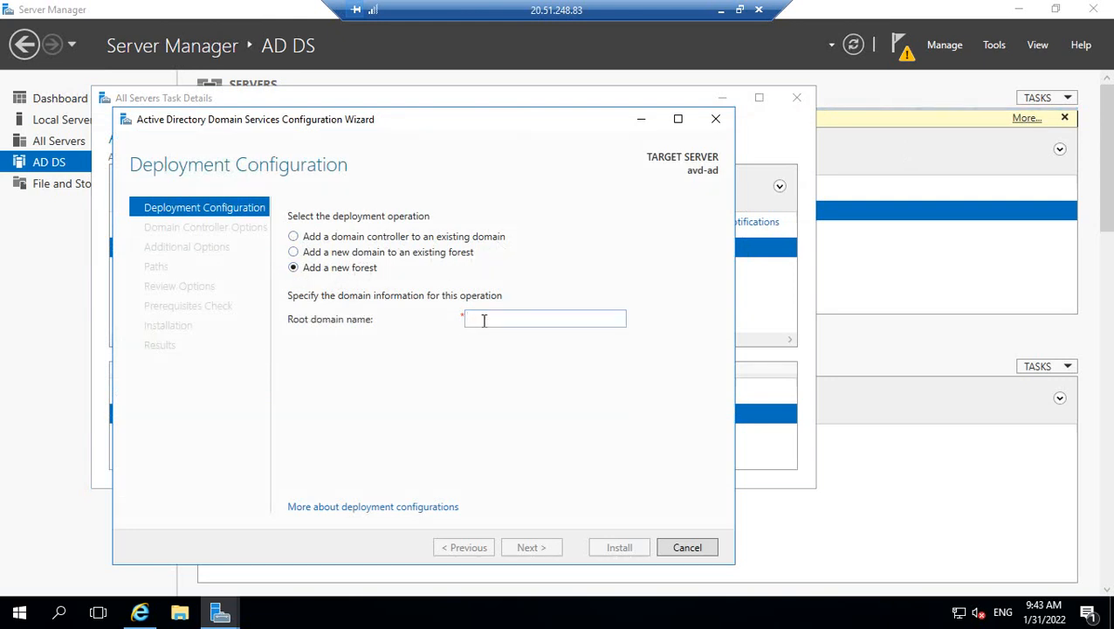
click(484, 320)
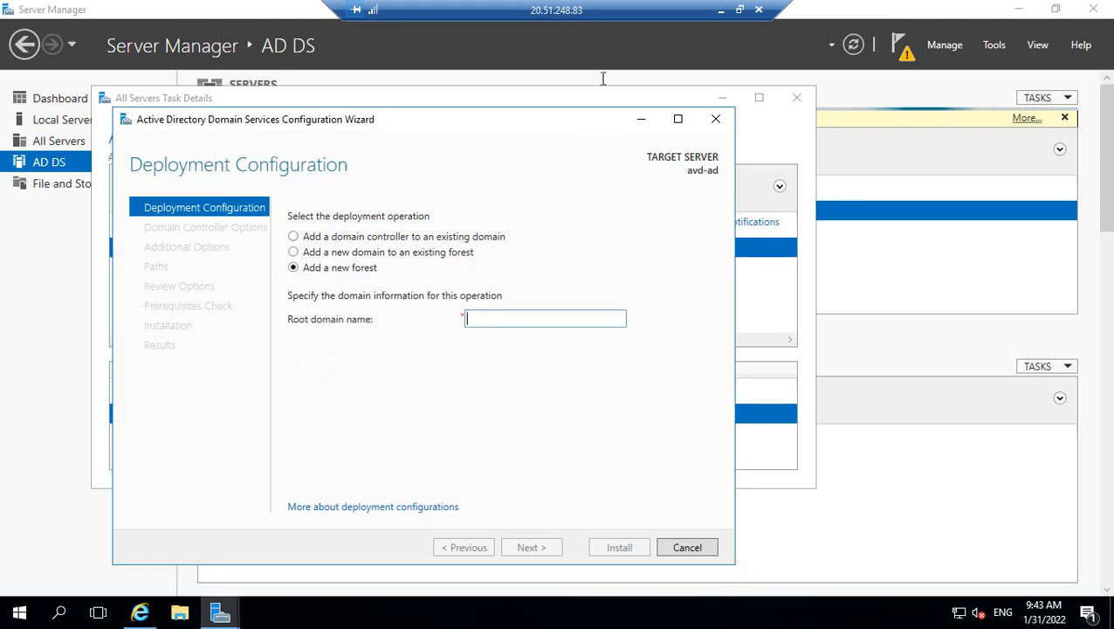
click(741, 11)
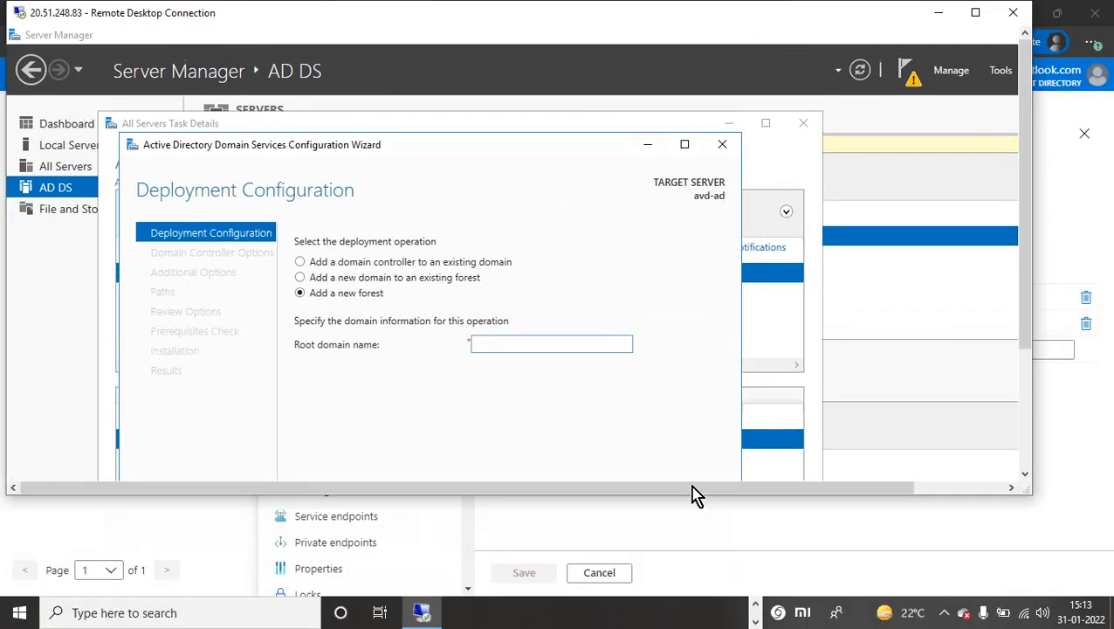
Review the avd-vnet and avd-ad862_z1 DNS server settings in the Azure portal tabs.
click(756, 611)
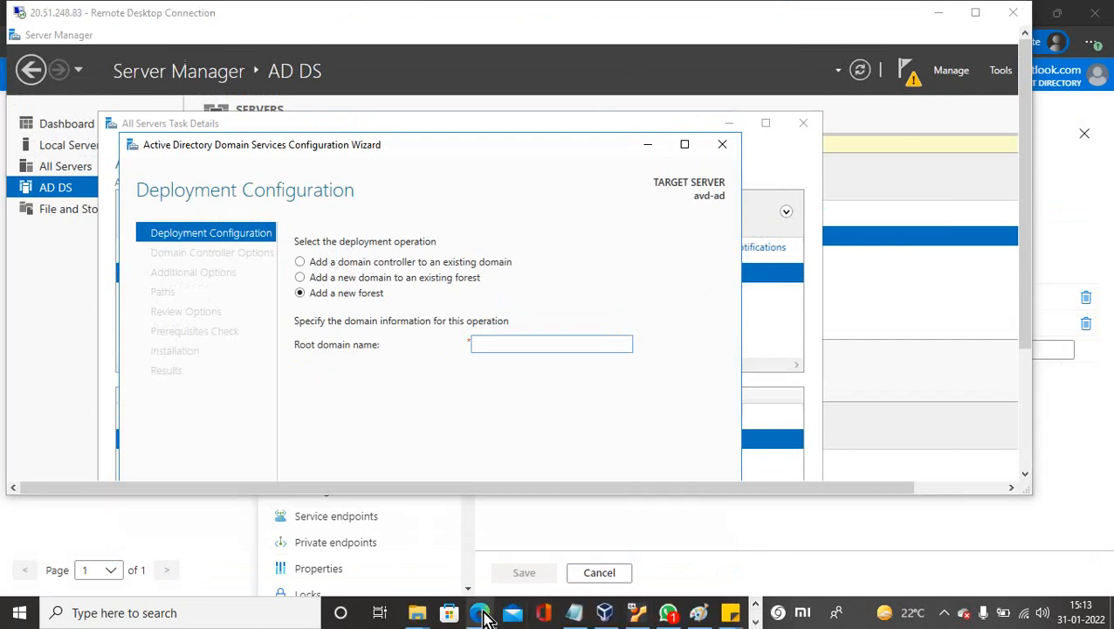
mouse_move(489, 602)
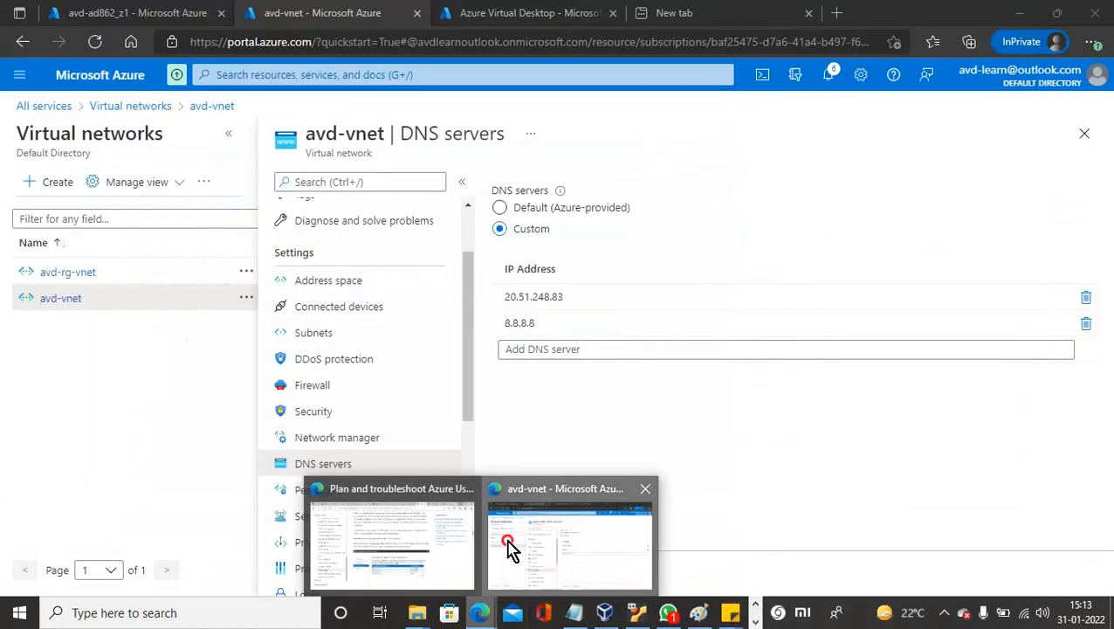
click(516, 546)
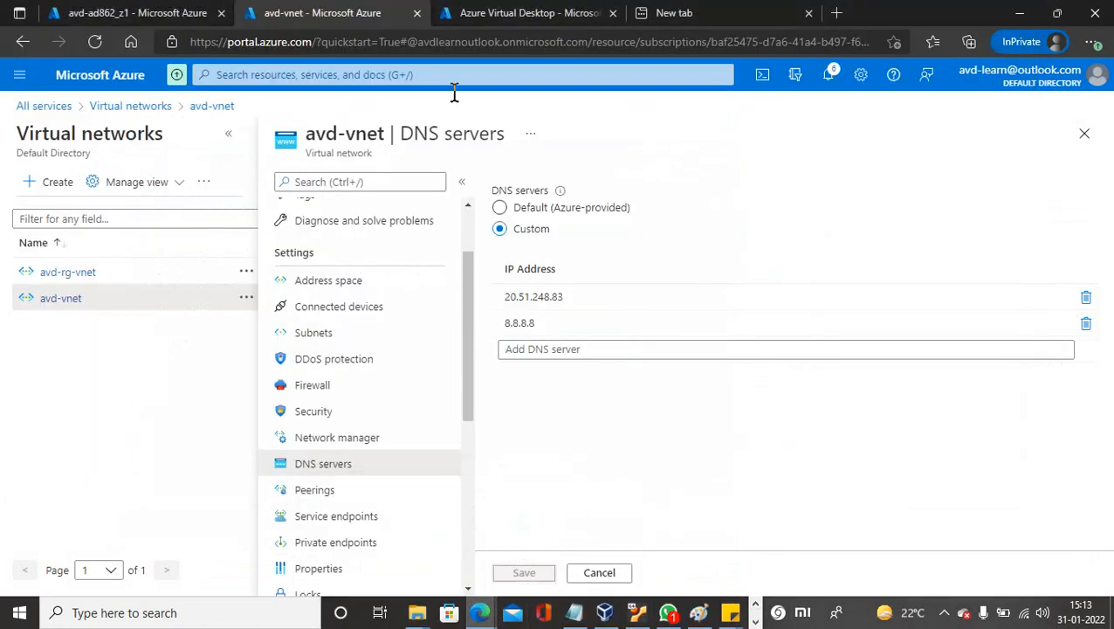
click(489, 19)
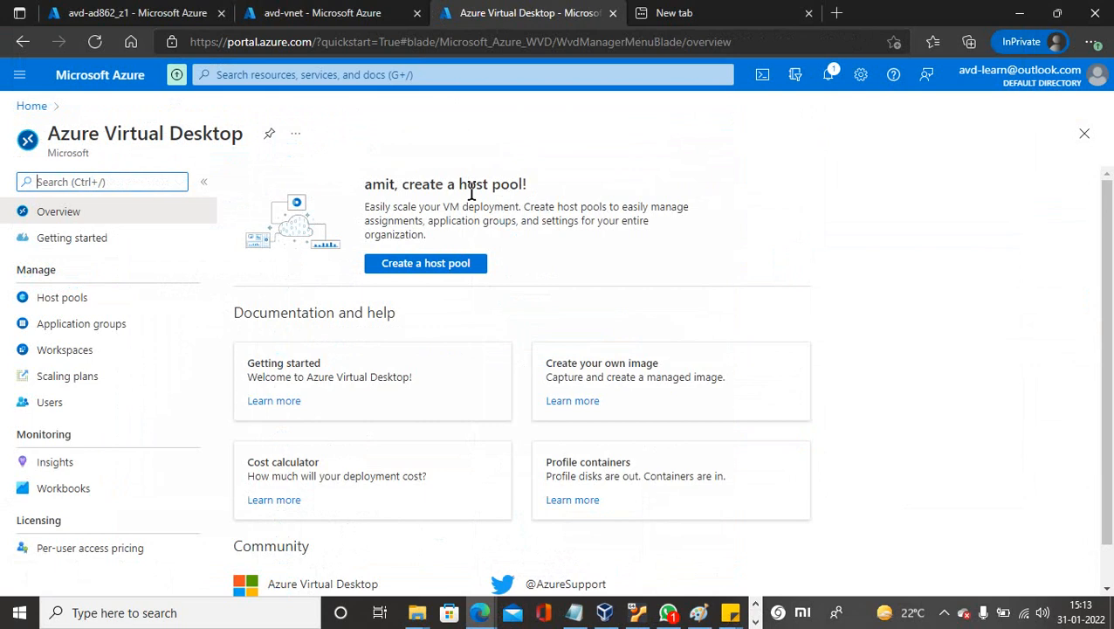
click(341, 14)
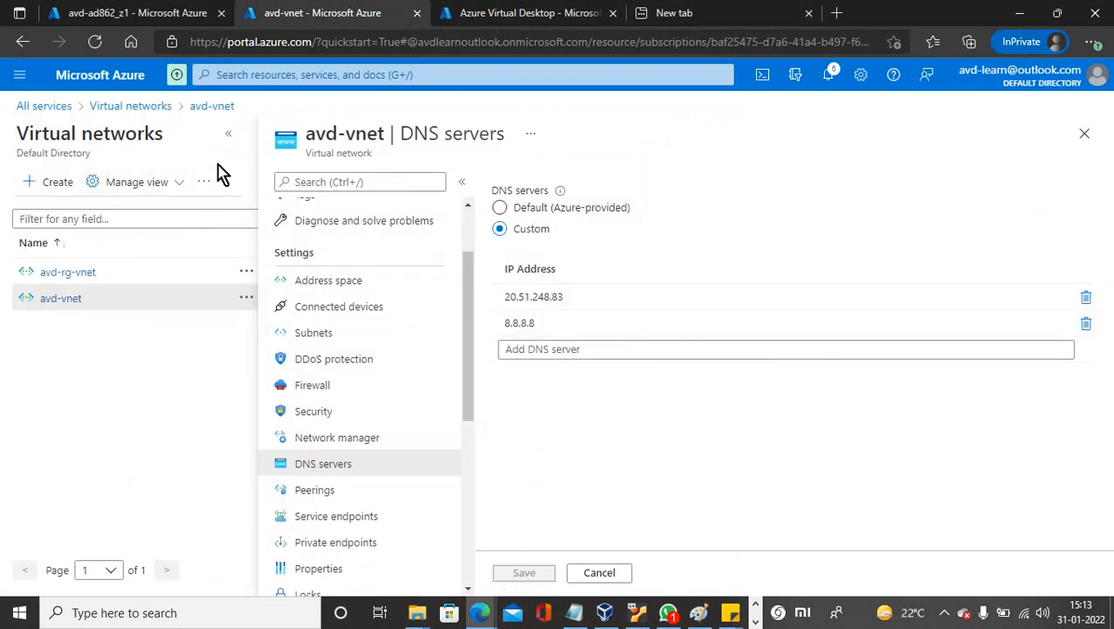
click(145, 15)
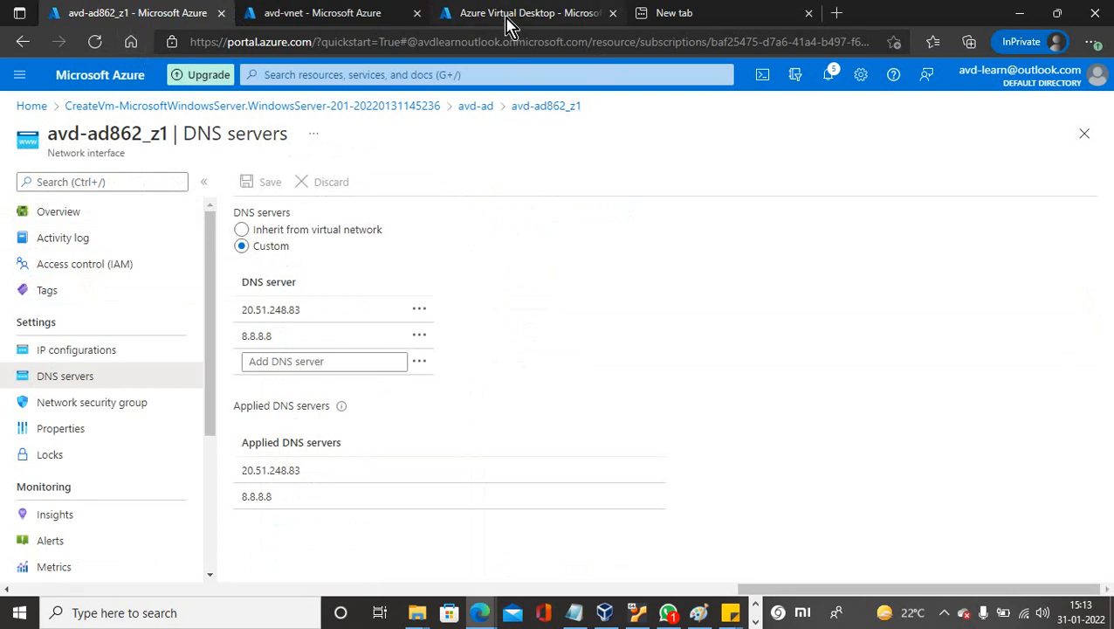
Submit root domain avdlearnoutlook.onmicrosoft.com and continue to Domain Controller Options.
click(946, 617)
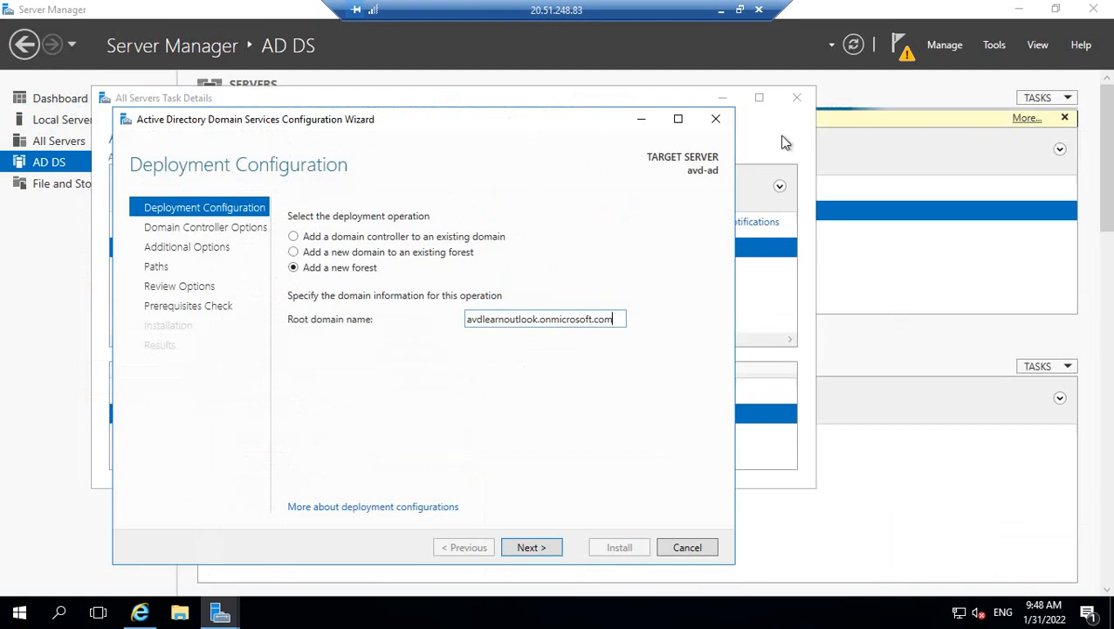
click(537, 550)
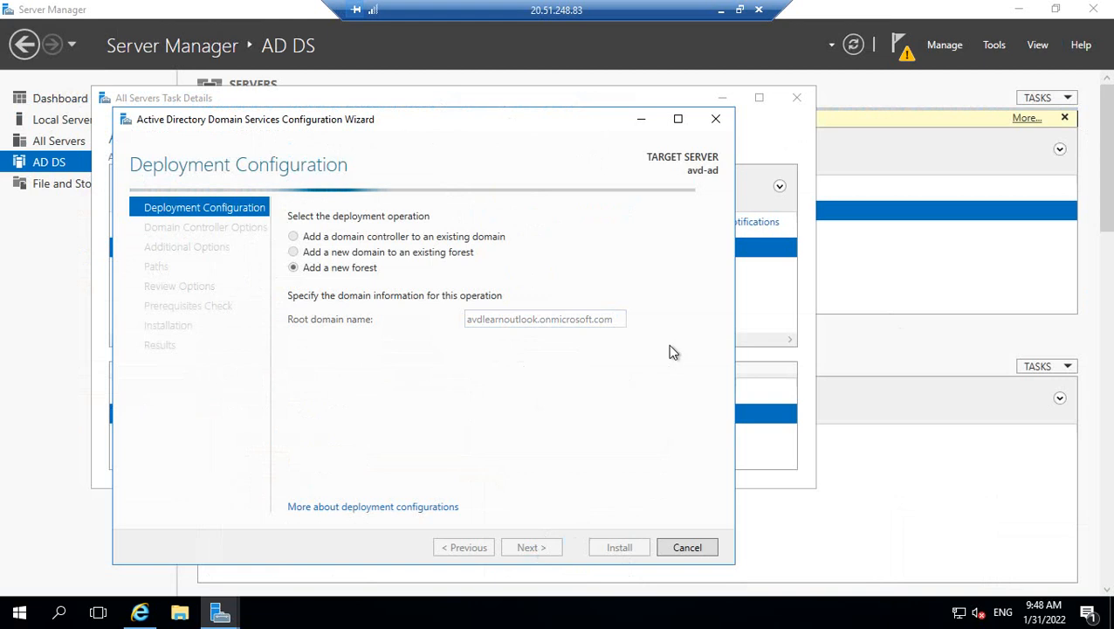
click(739, 11)
click(759, 545)
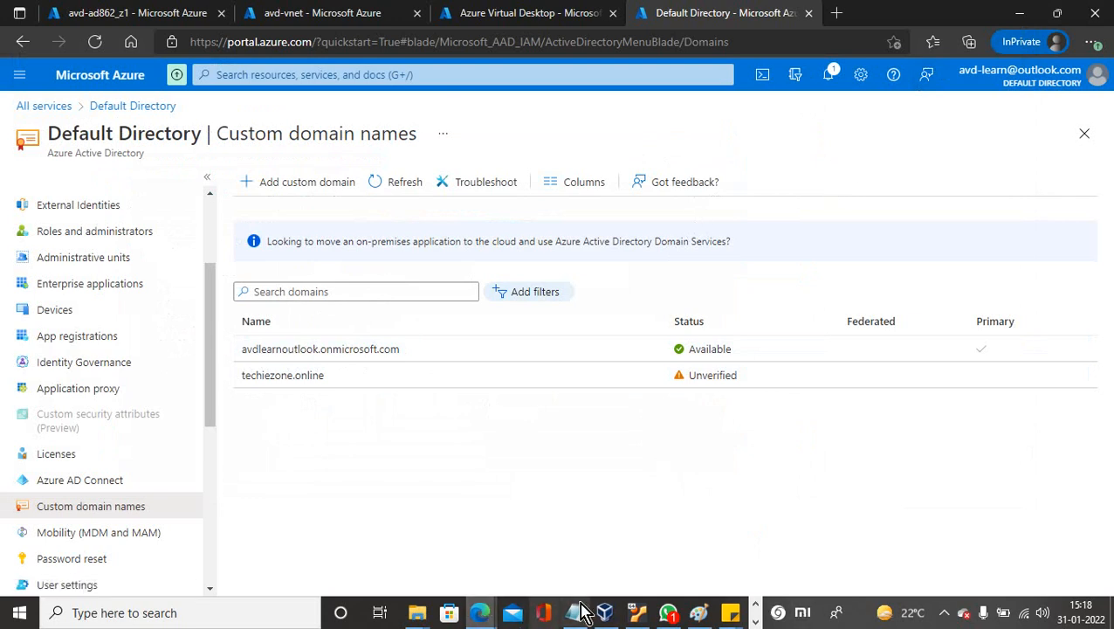
Return from the Azure portal to the remote session's Server Manager window.
click(756, 621)
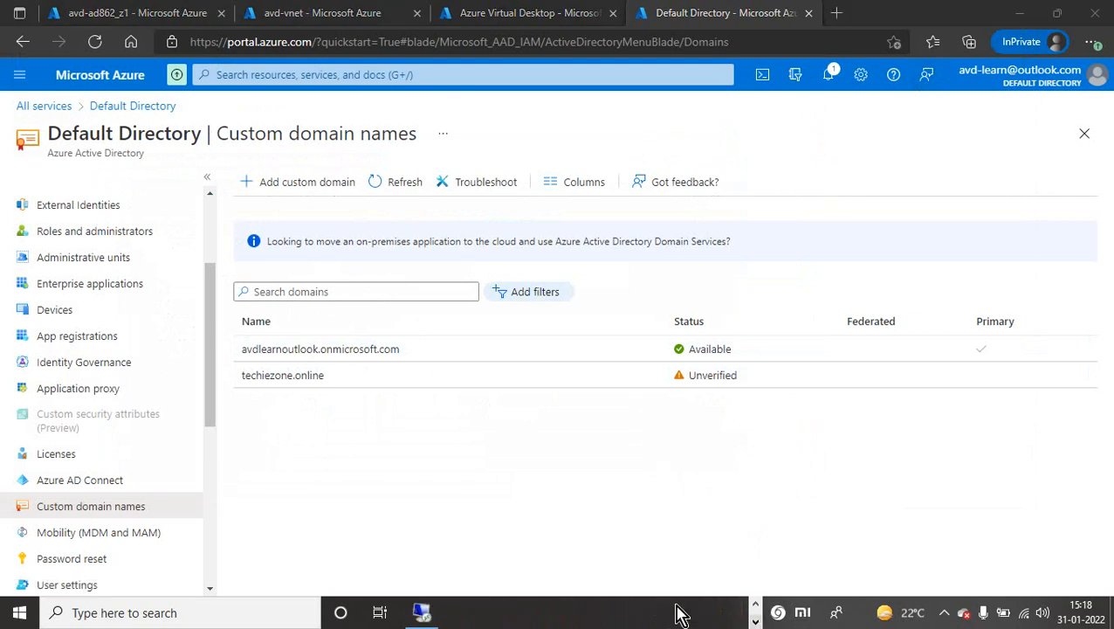
click(422, 612)
double_click(744, 33)
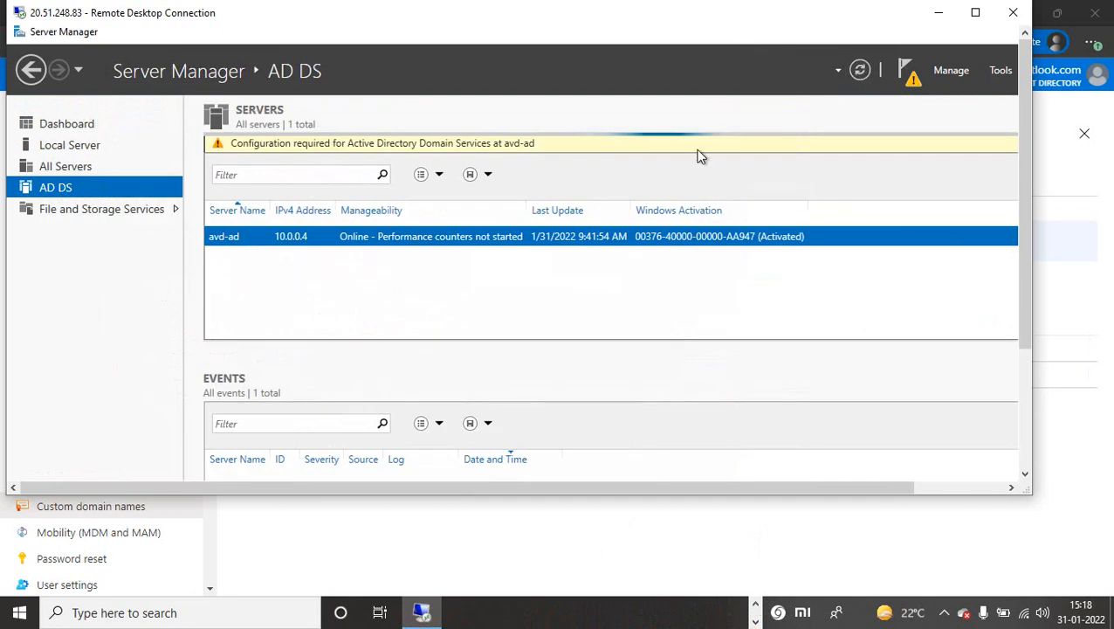
Enter and confirm the DSRM password in the wizard, then advance to DNS Options.
click(975, 12)
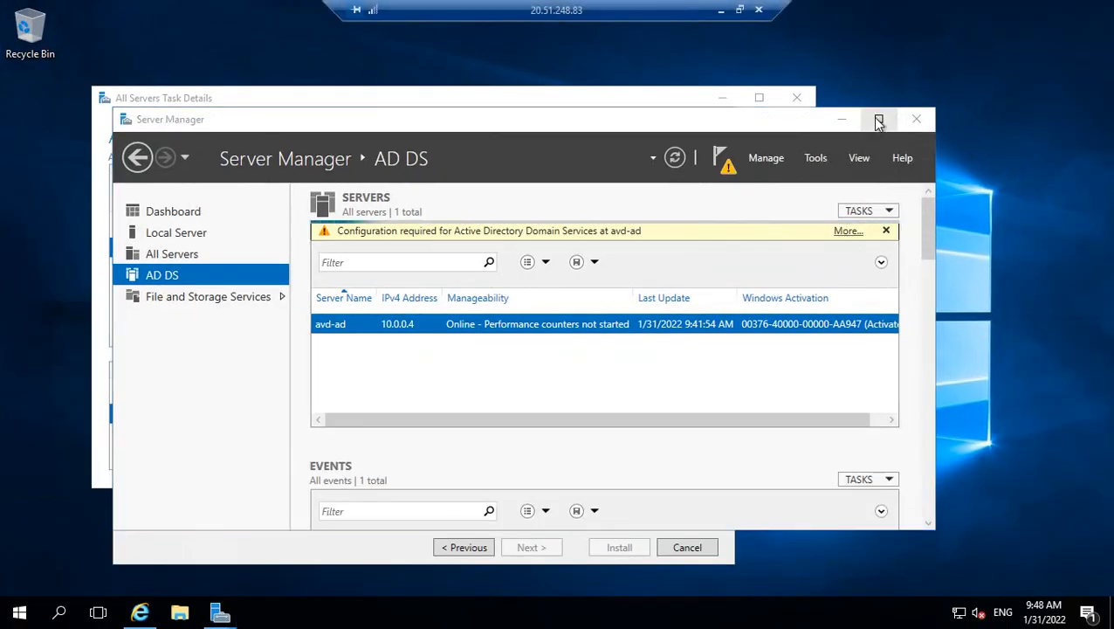
click(635, 98)
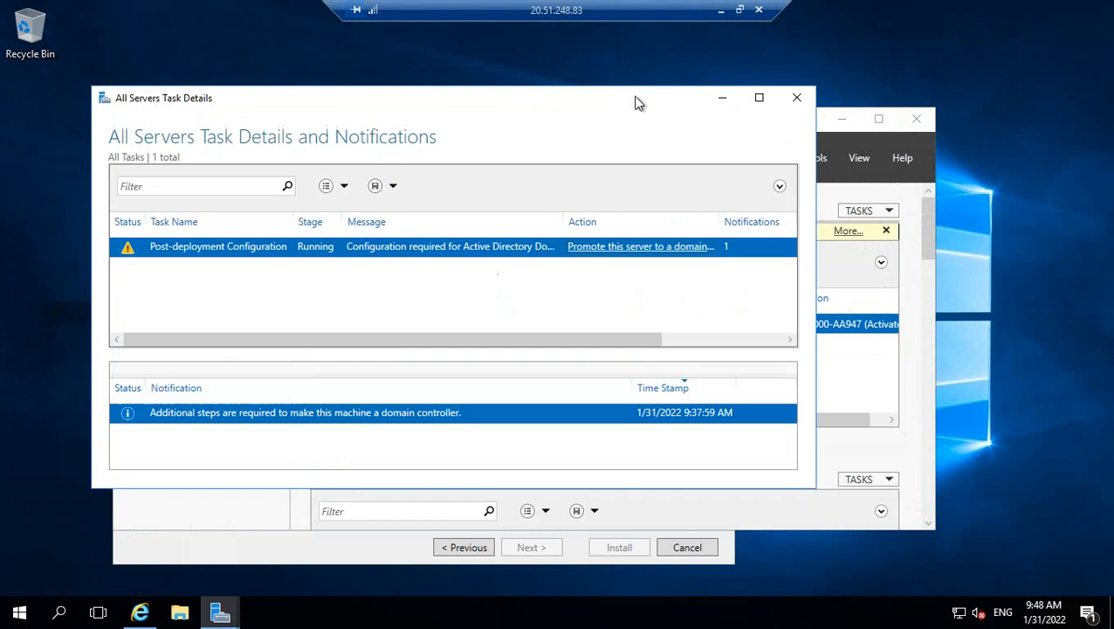
click(400, 547)
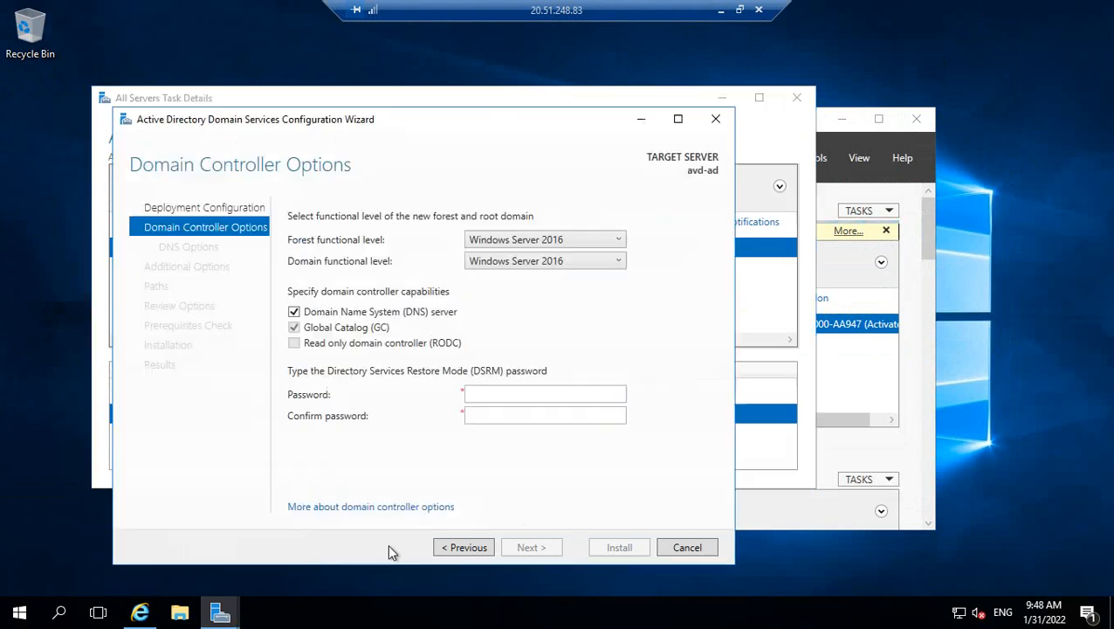
click(481, 394)
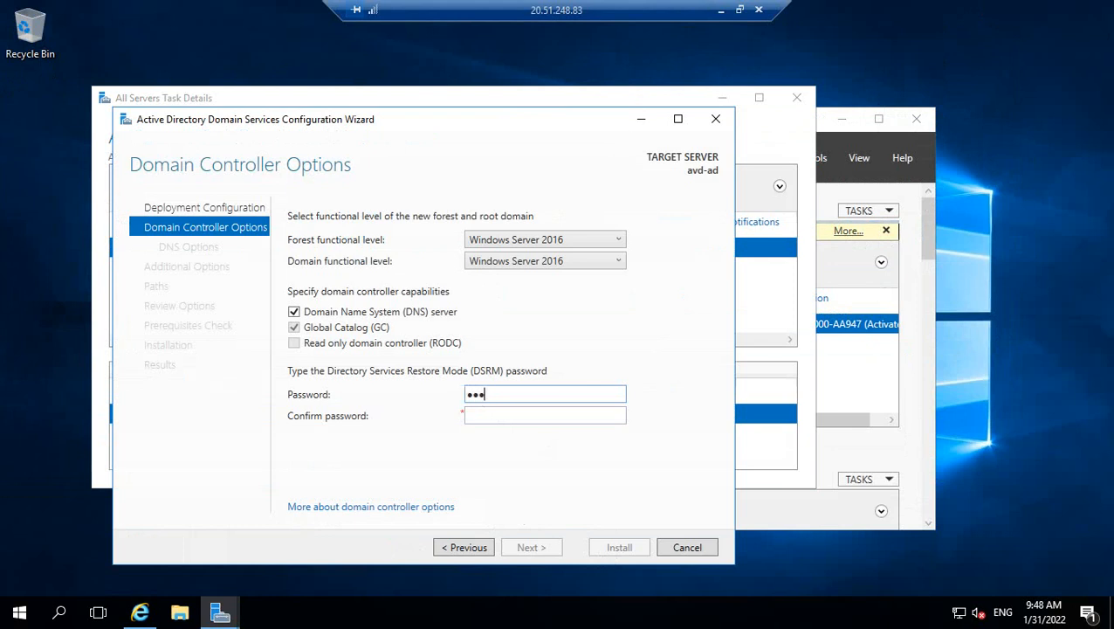
text(****)
click(512, 415)
text(******)
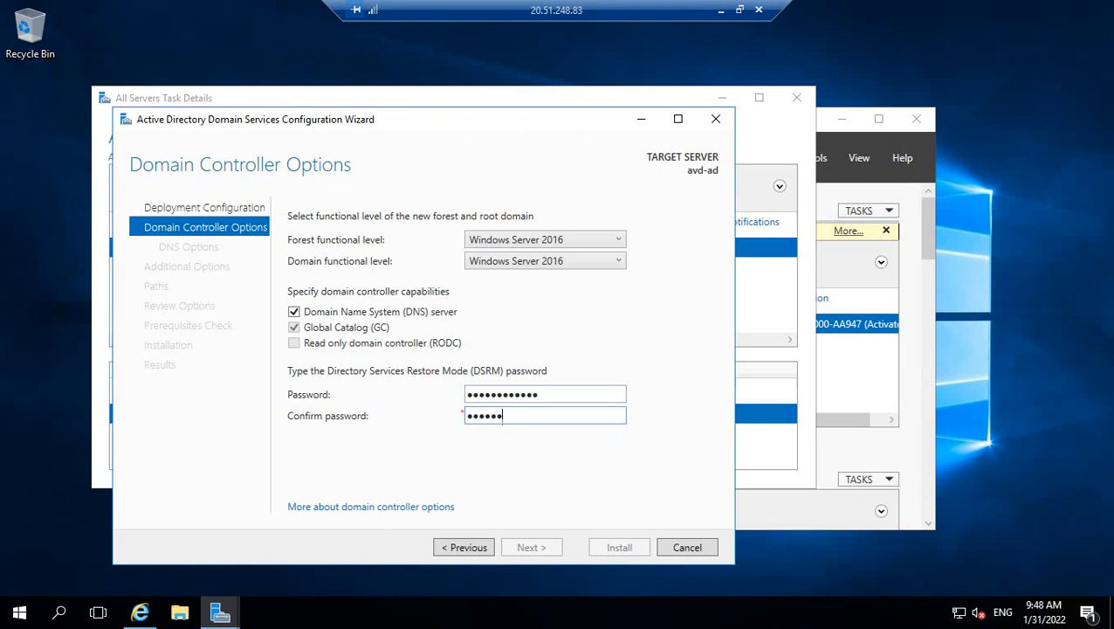
text(******)
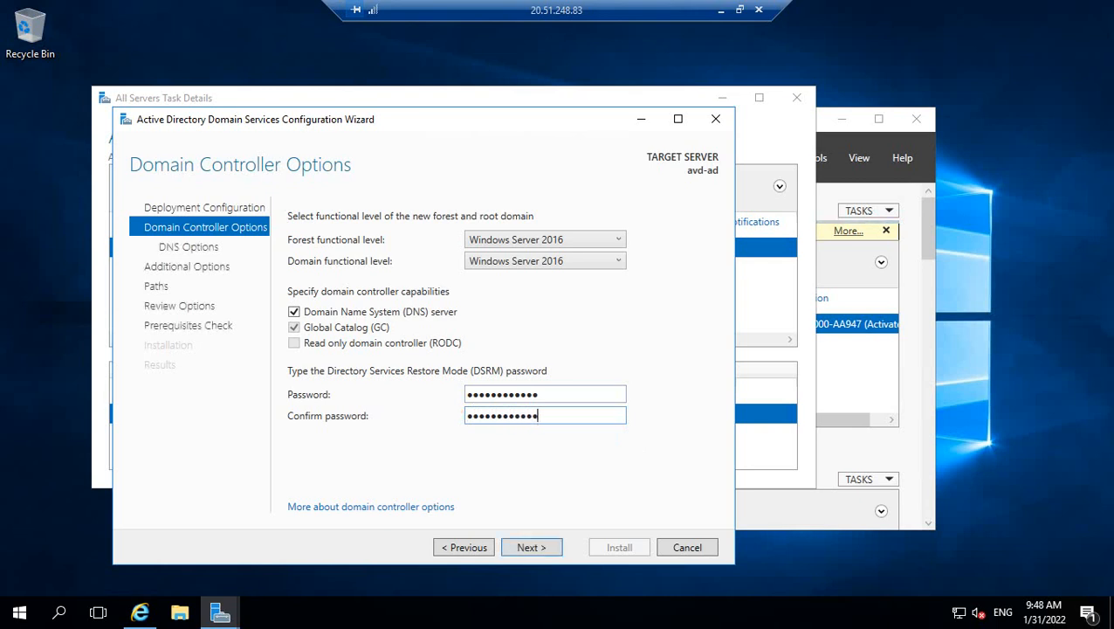
click(531, 548)
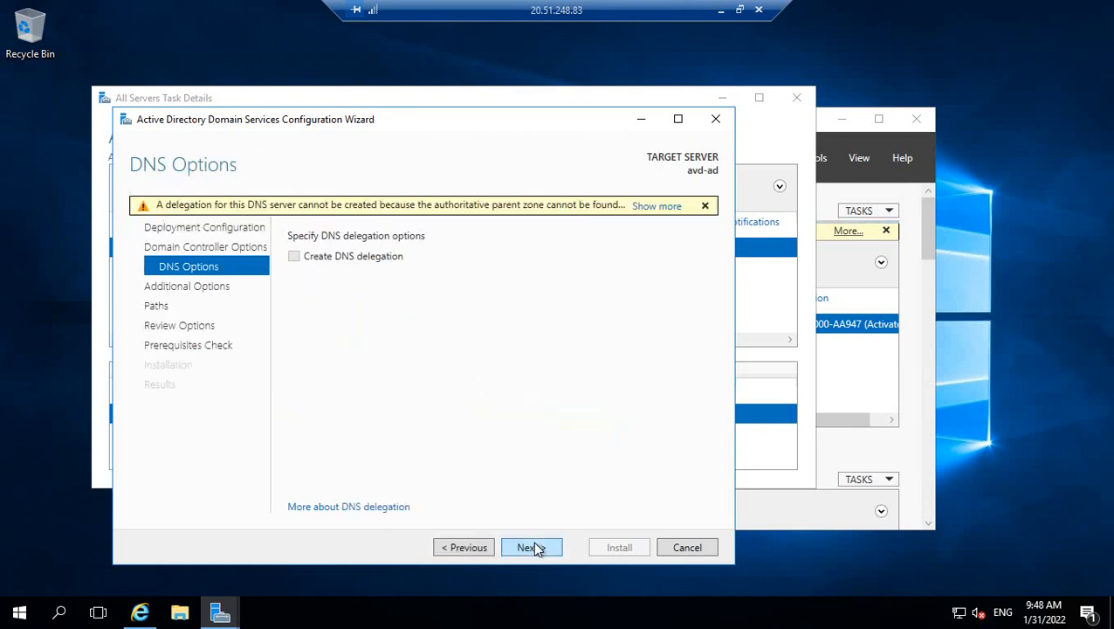
Skip DNS delegation, keep NetBIOS name AVDLEARNOUTLOOK and default folders, and run the prerequisites check.
click(529, 547)
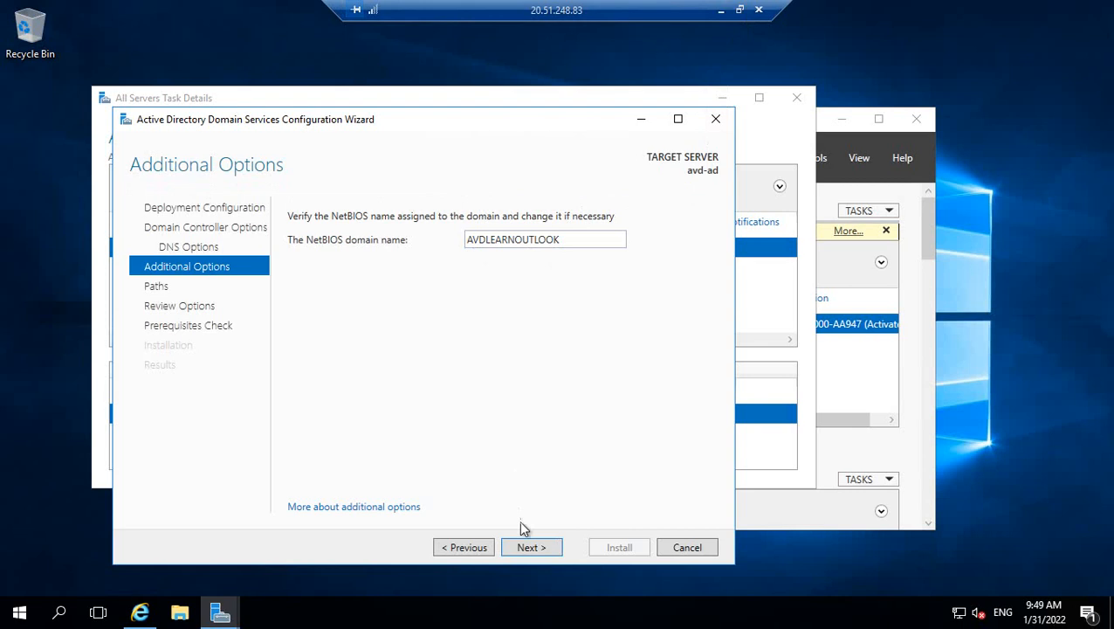
click(526, 548)
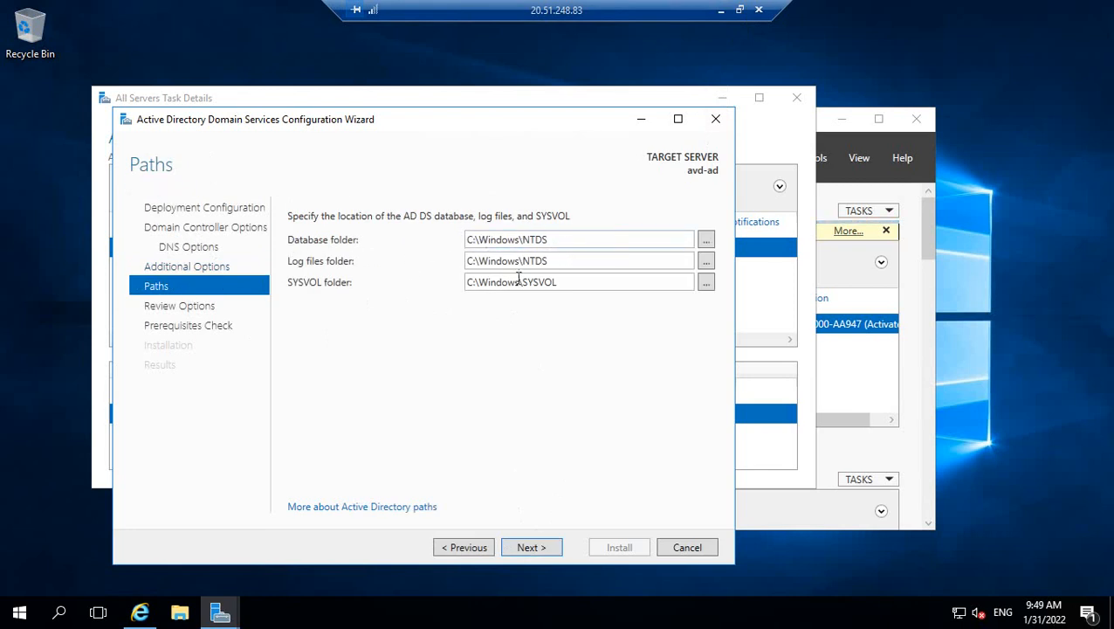
click(531, 547)
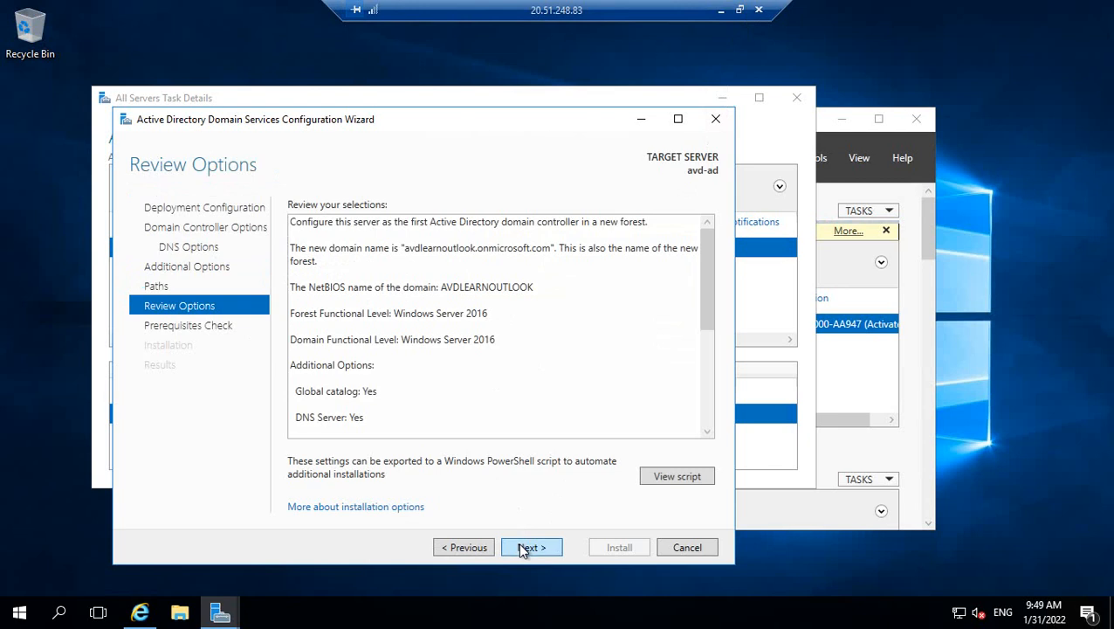
click(522, 549)
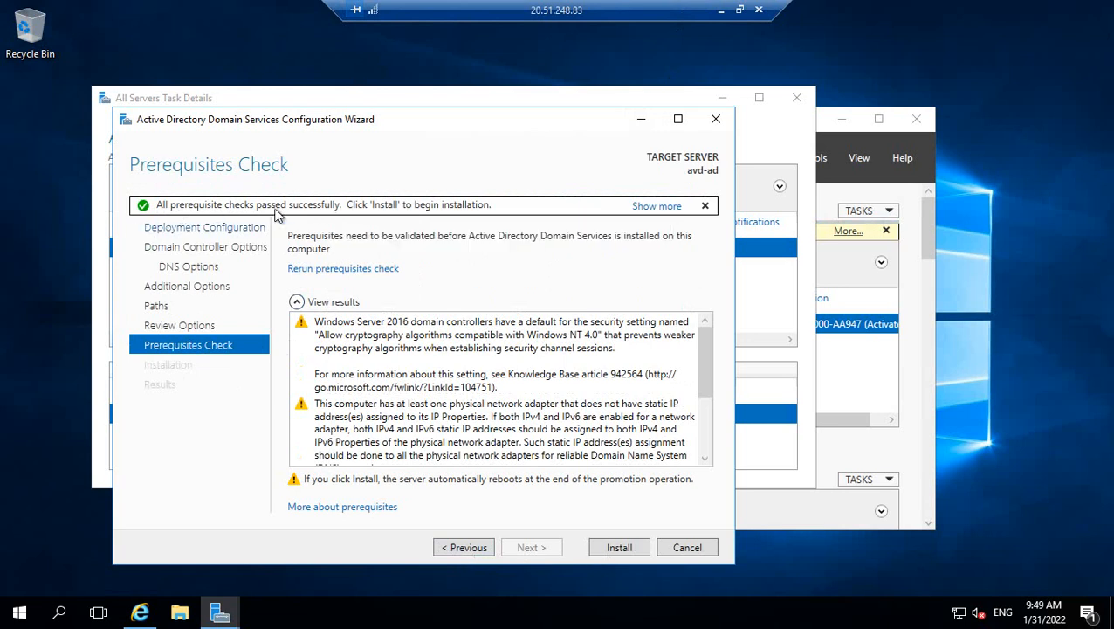
Install AD DS to promote avd-ad, then restore the remote session to a window.
click(616, 550)
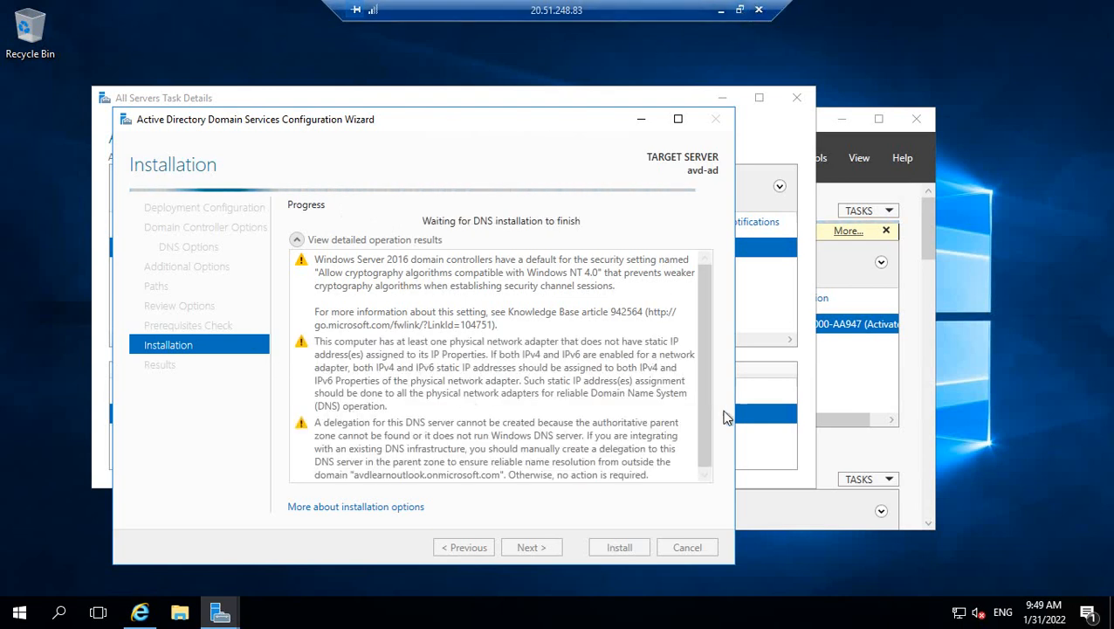
click(702, 430)
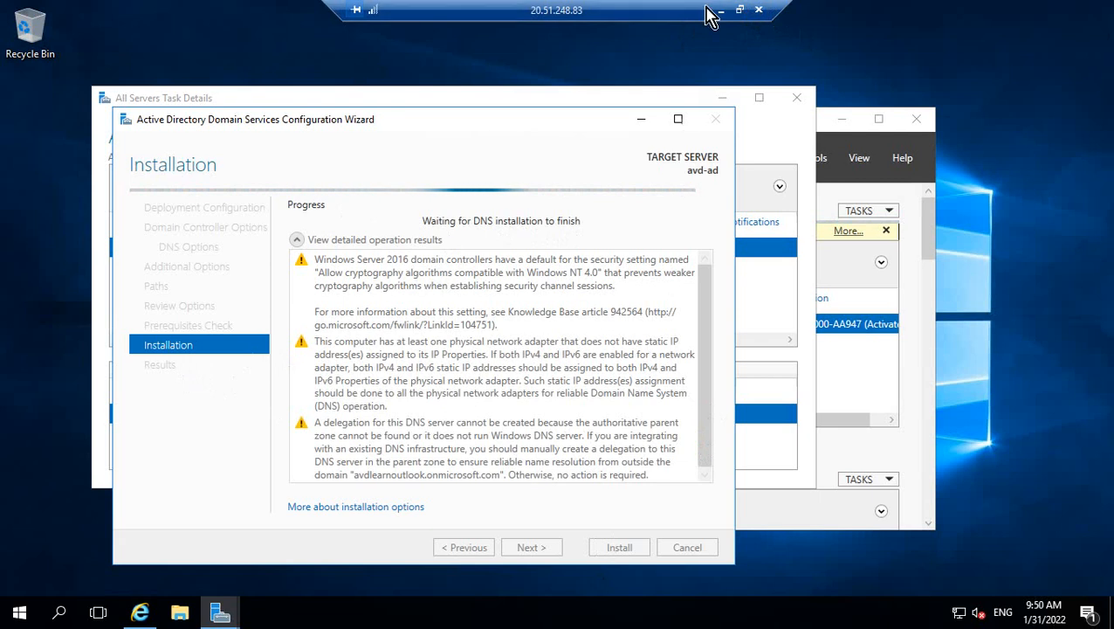
click(740, 12)
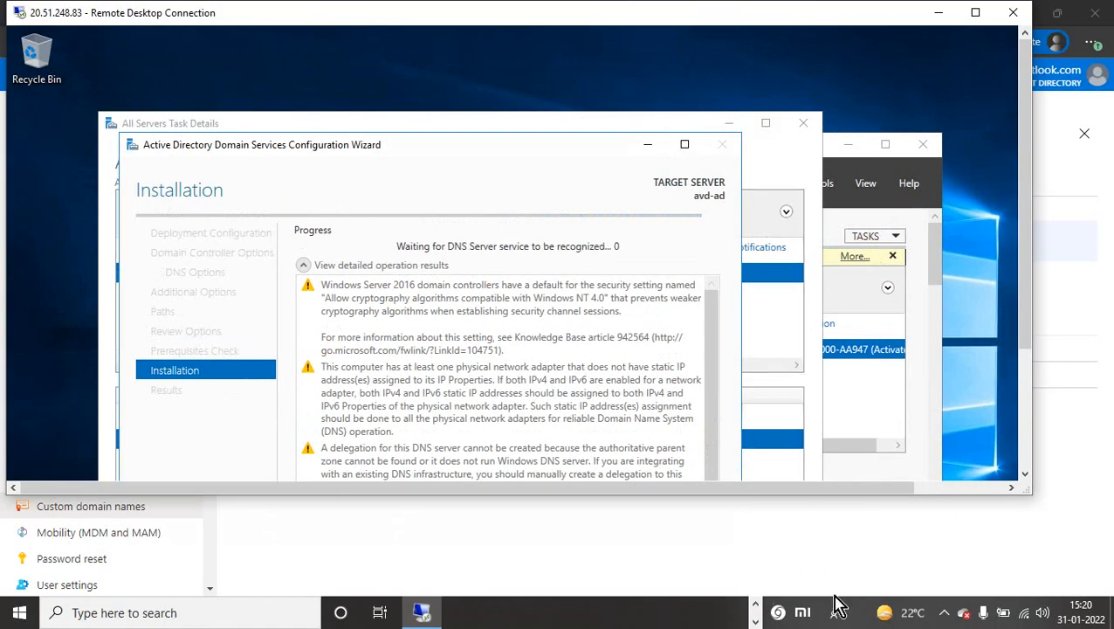
Start a new user from the Users list with user name gcp on the existing domain.
click(943, 612)
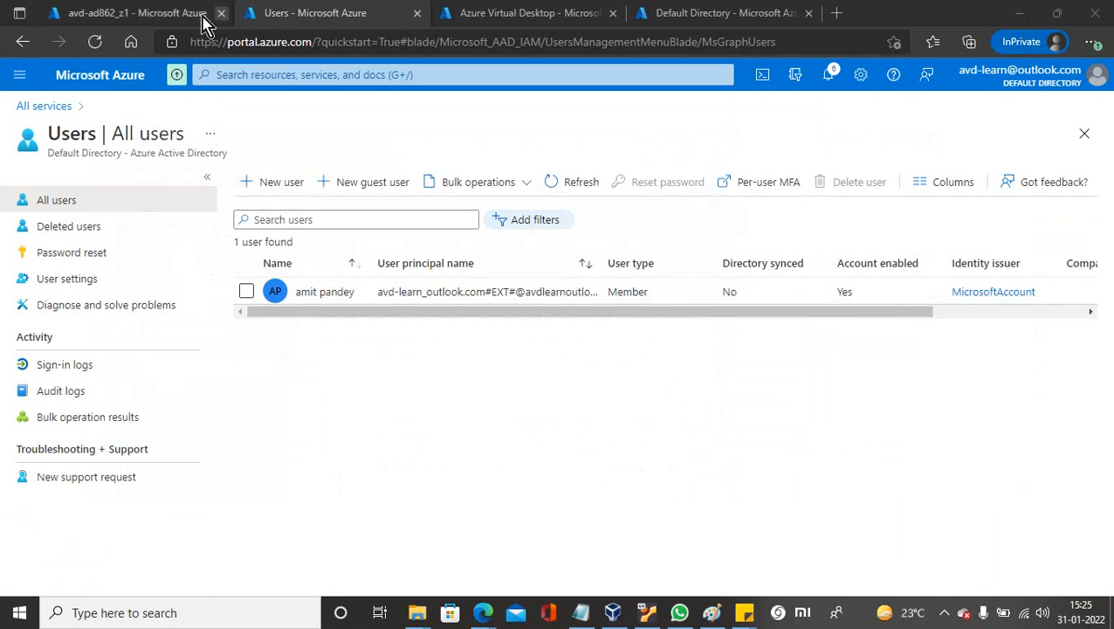
click(145, 18)
click(284, 14)
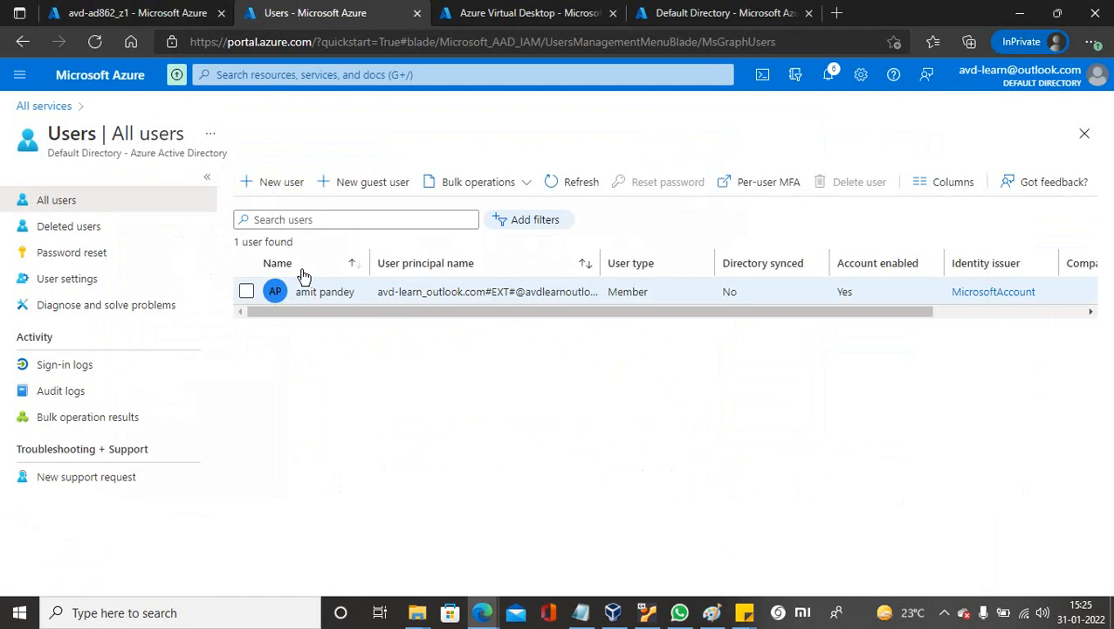
click(282, 184)
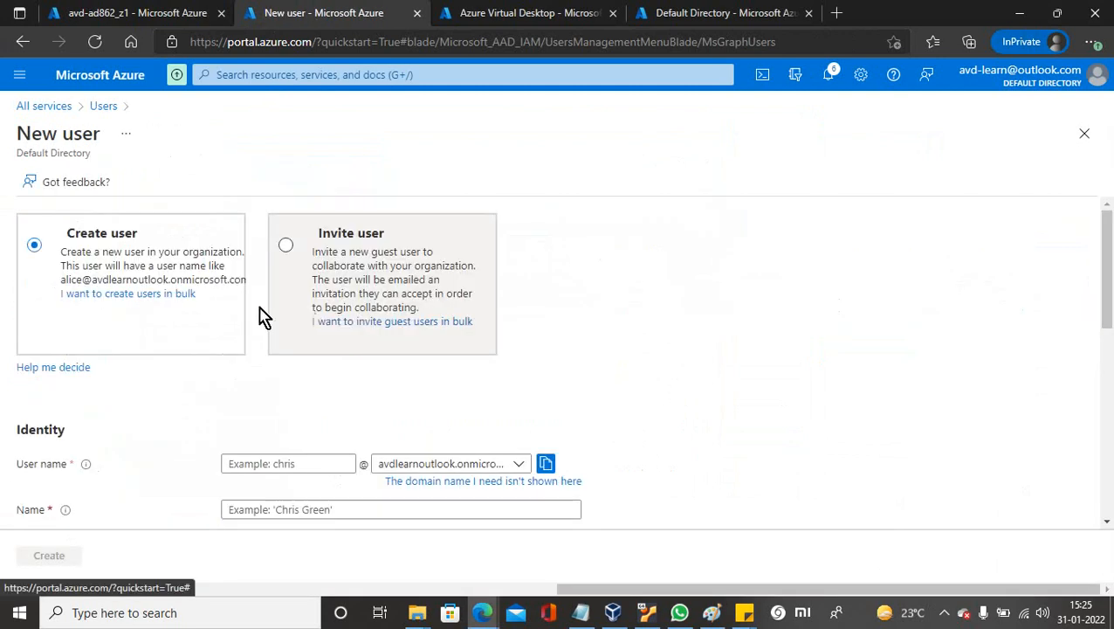
click(256, 463)
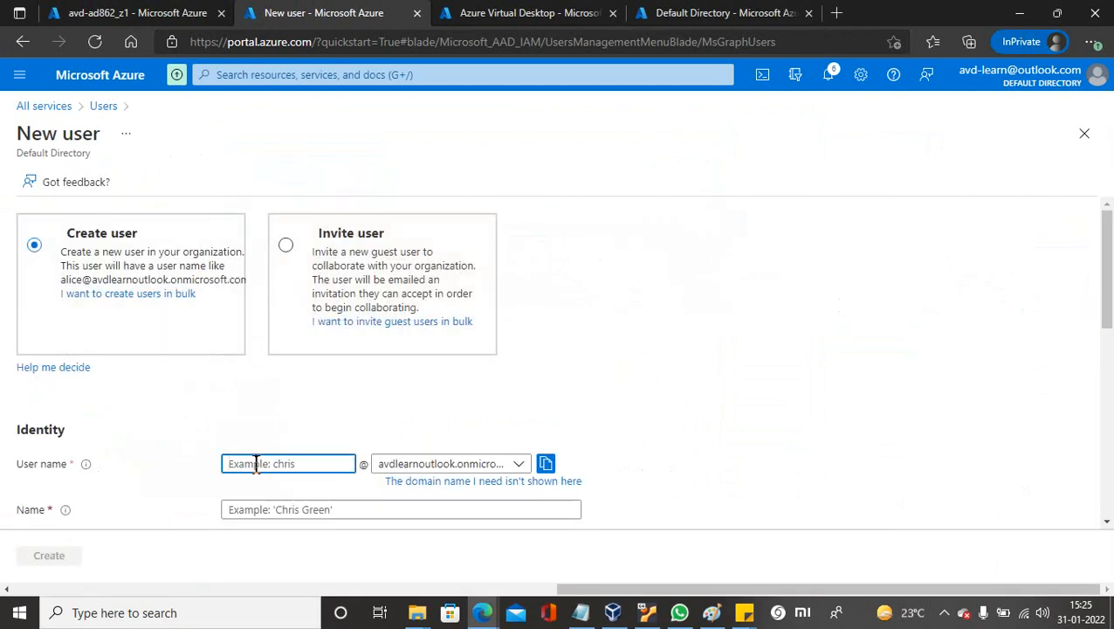
text(gcp)
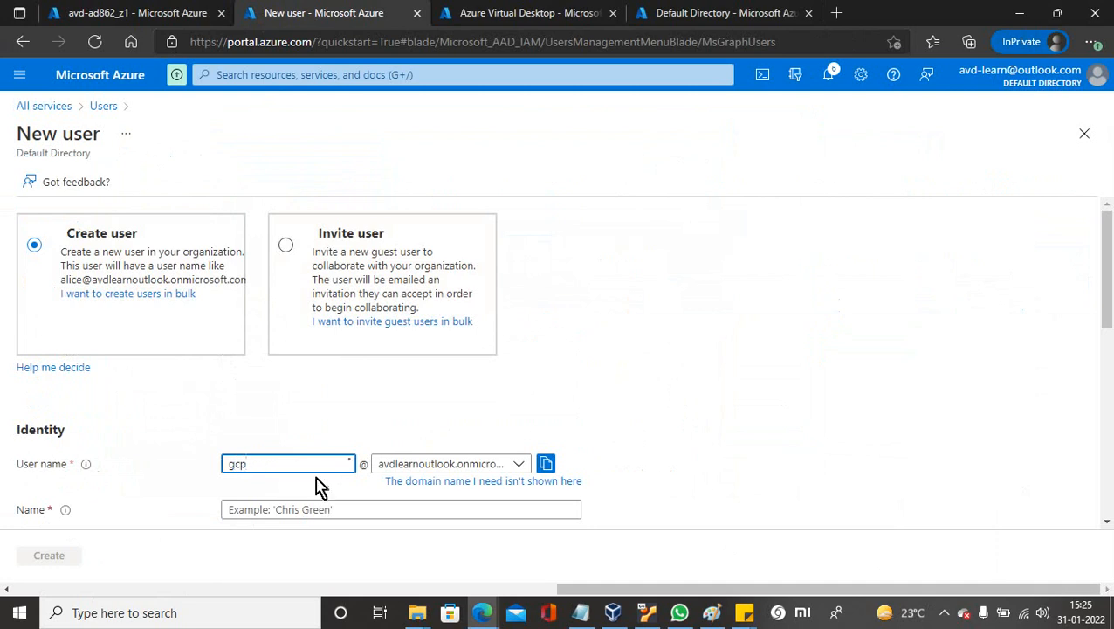
click(527, 465)
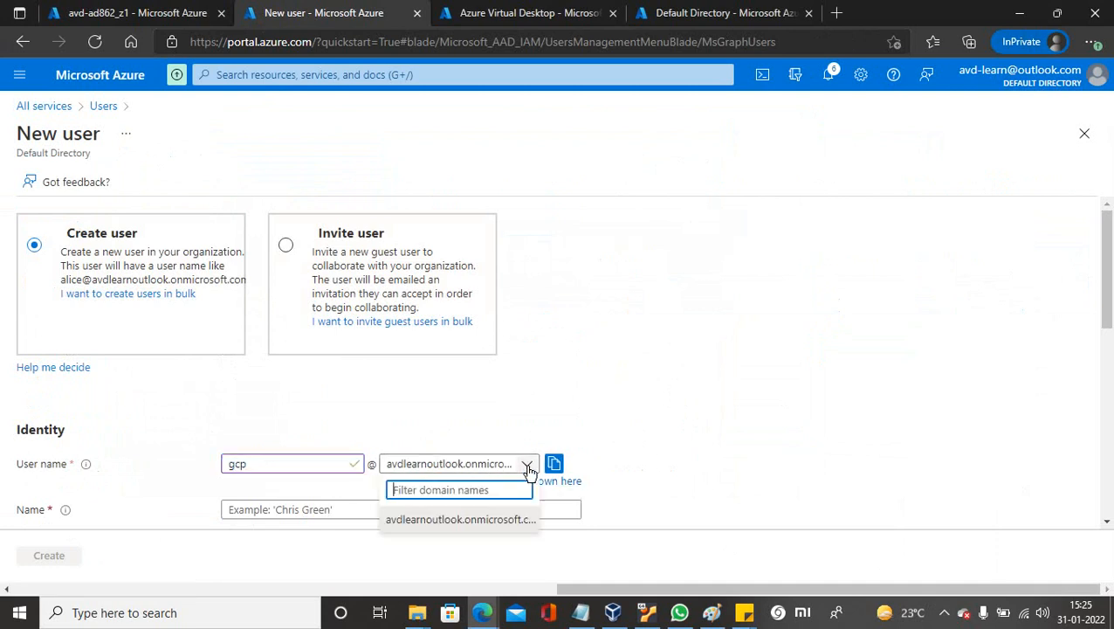
click(504, 521)
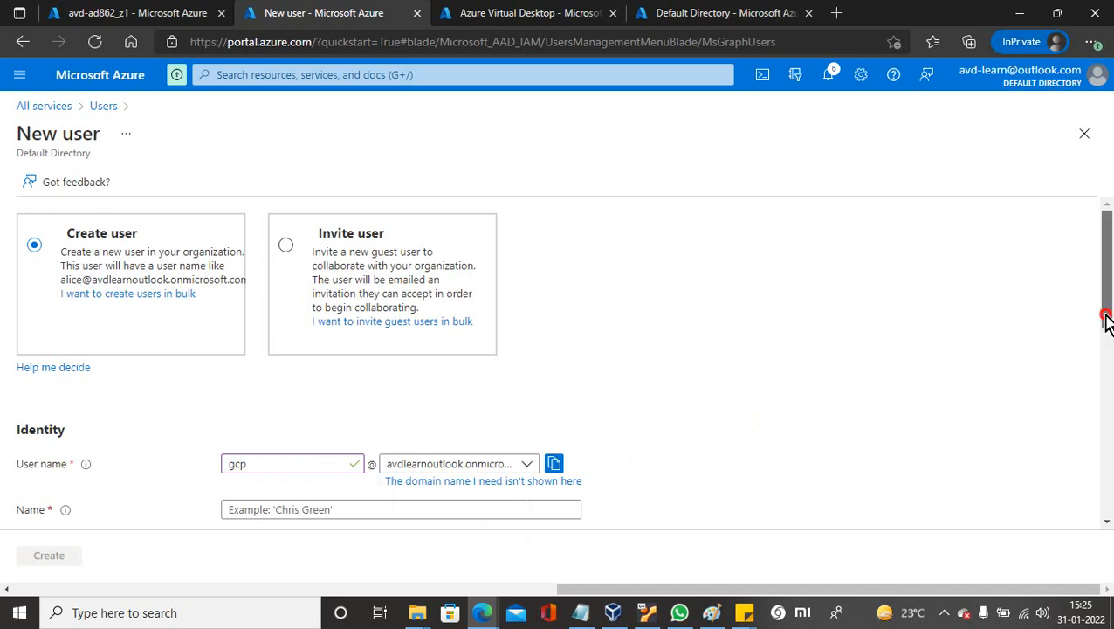
Give the user display name gcp, set a self-chosen initial password, and create it.
scroll(1106, 321, down, 2)
mouse_move(69, 404)
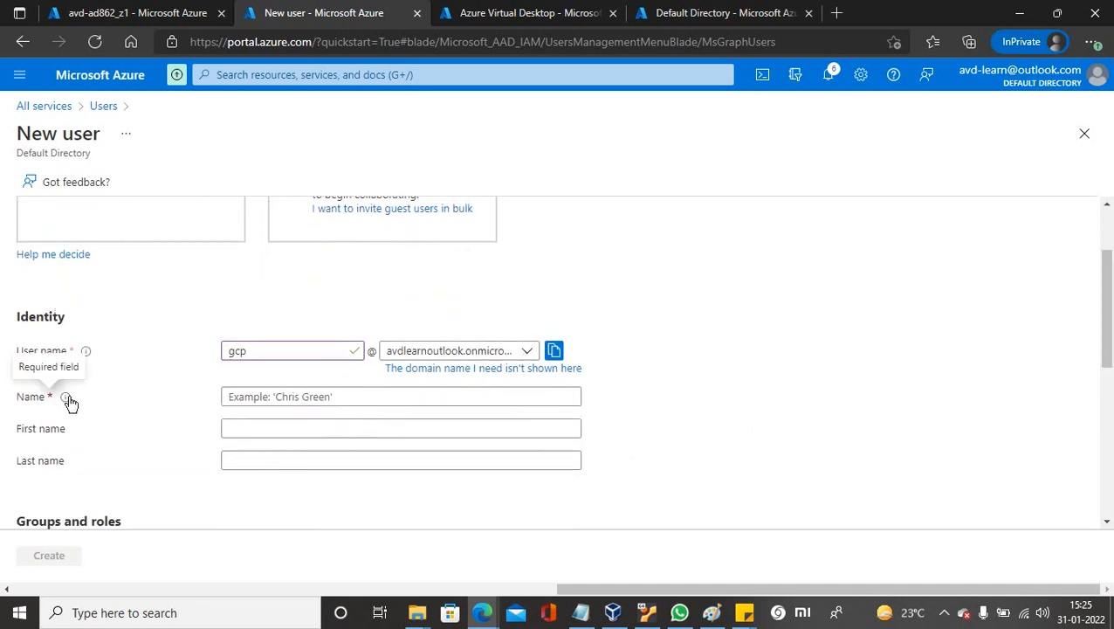
click(293, 399)
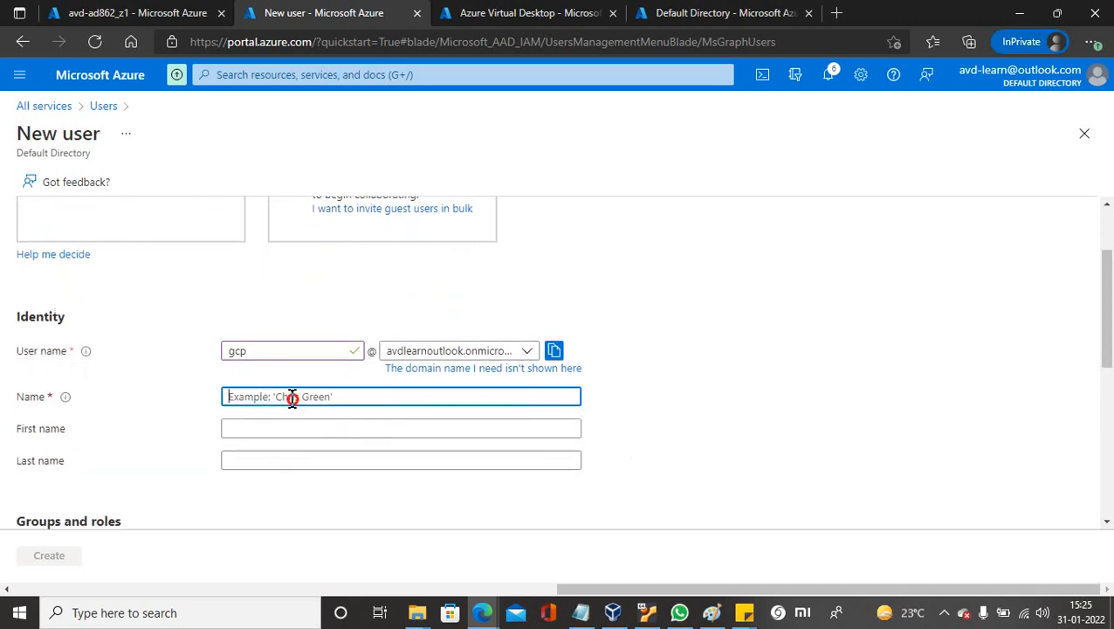
text(gcp)
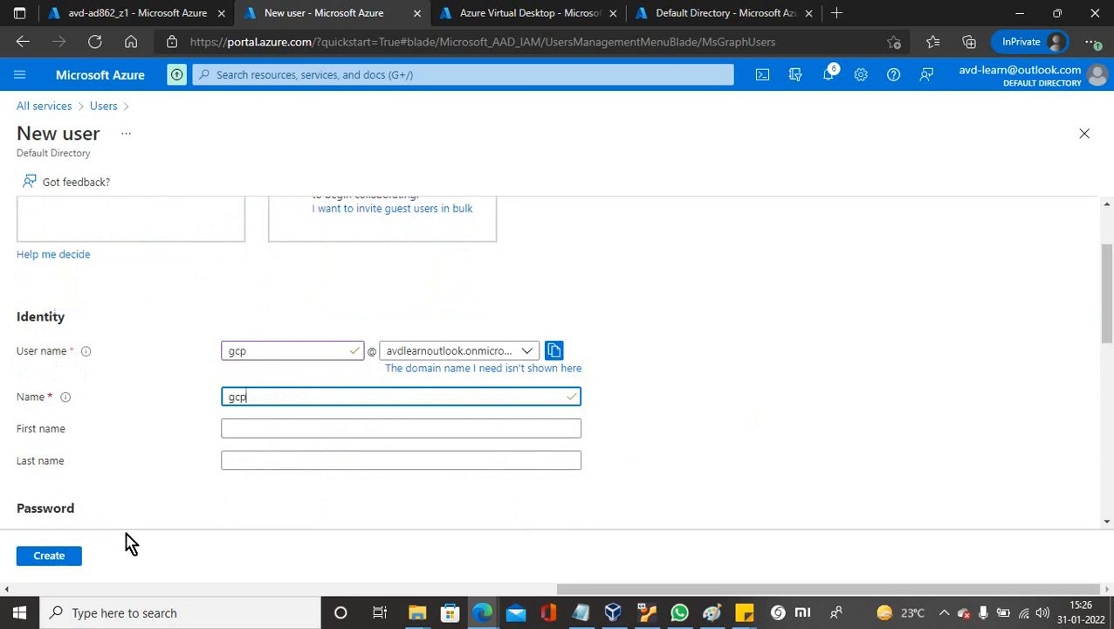
drag(1109, 330, 1108, 385)
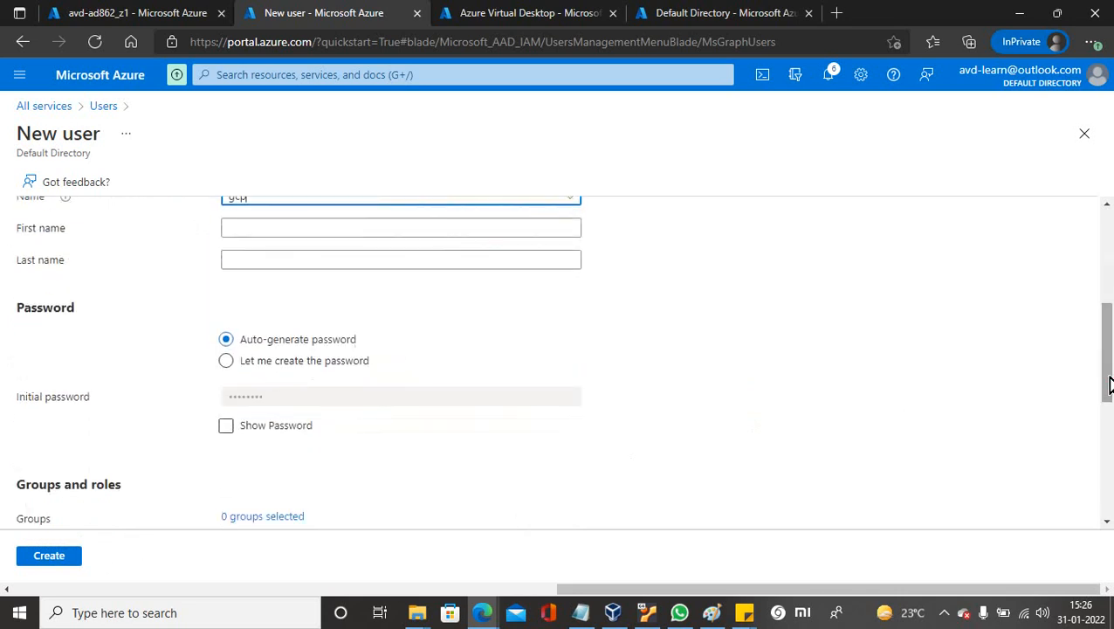
click(227, 361)
click(250, 393)
text(P)
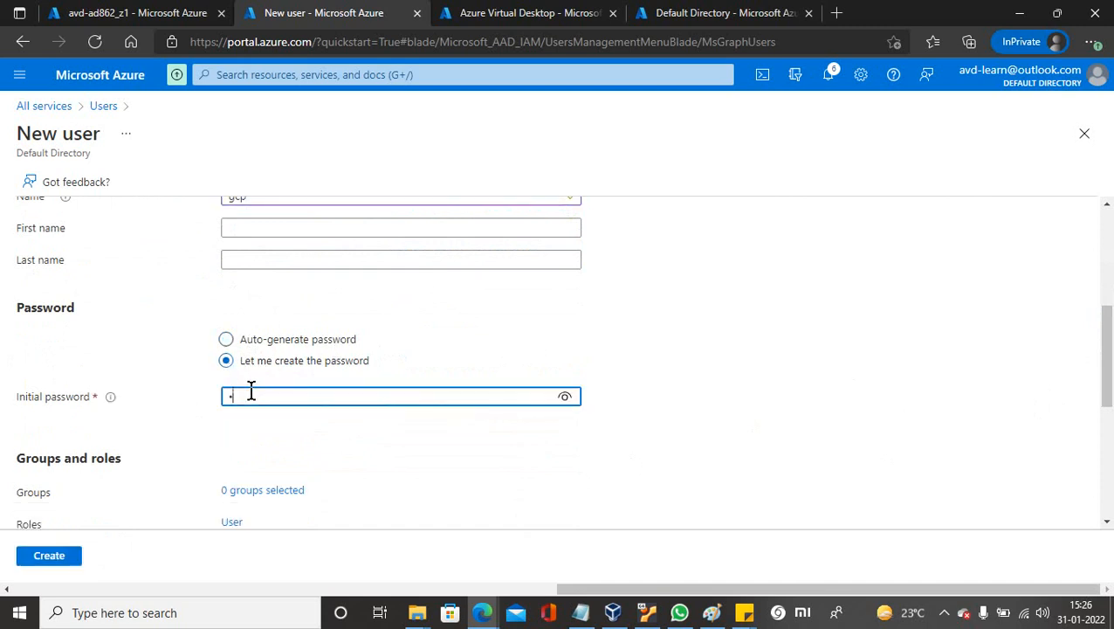
text(••••••)
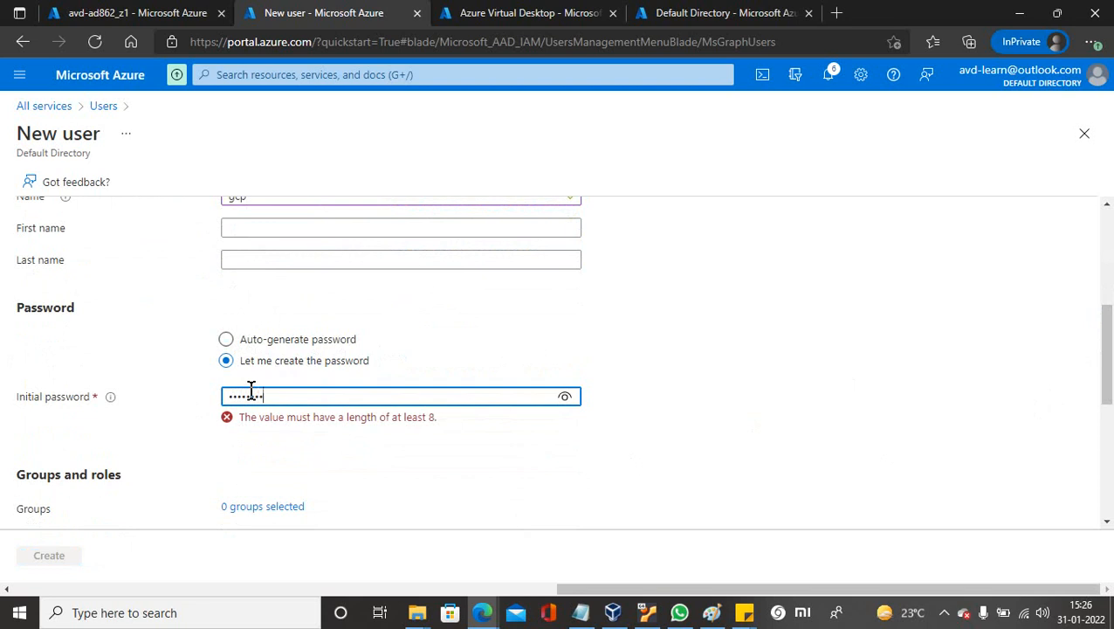
text(•)
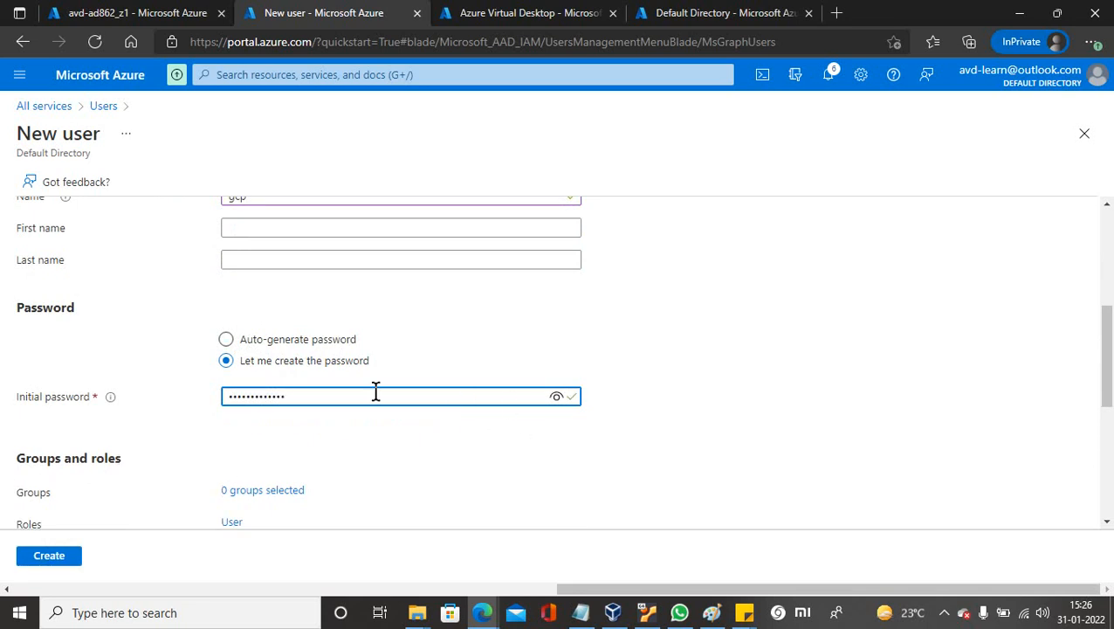
drag(312, 396, 157, 413)
text(•••)
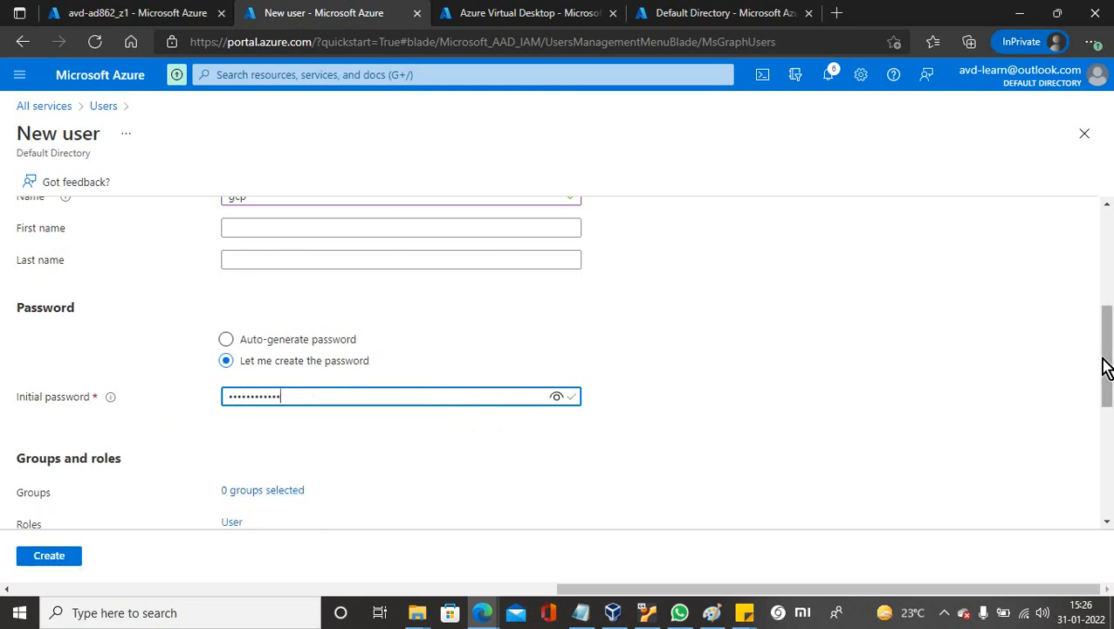
drag(1105, 367, 1105, 478)
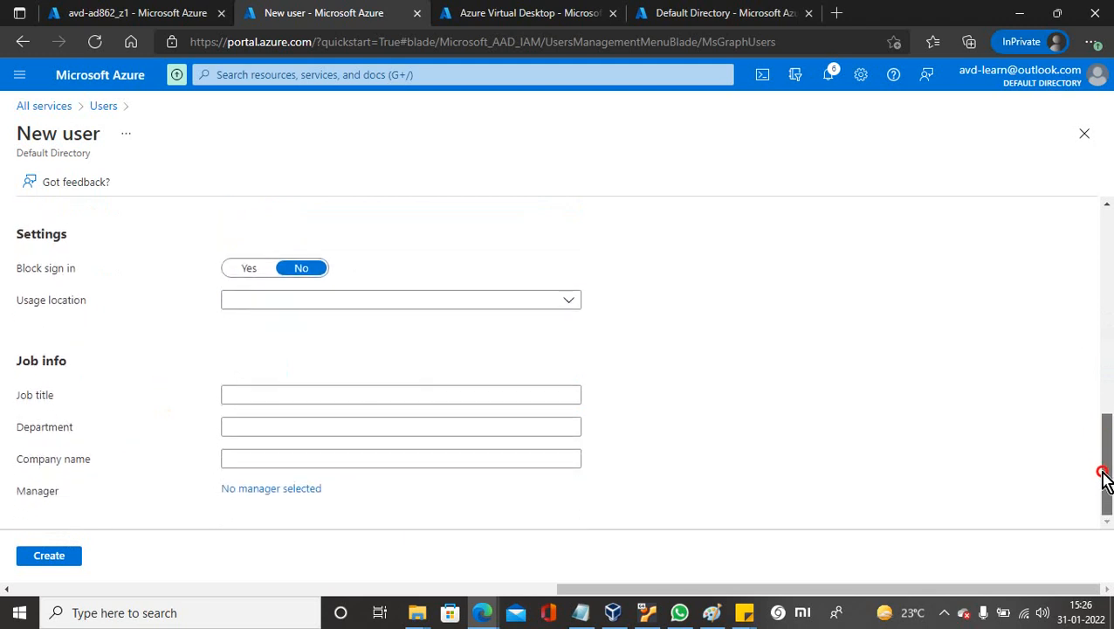
click(57, 562)
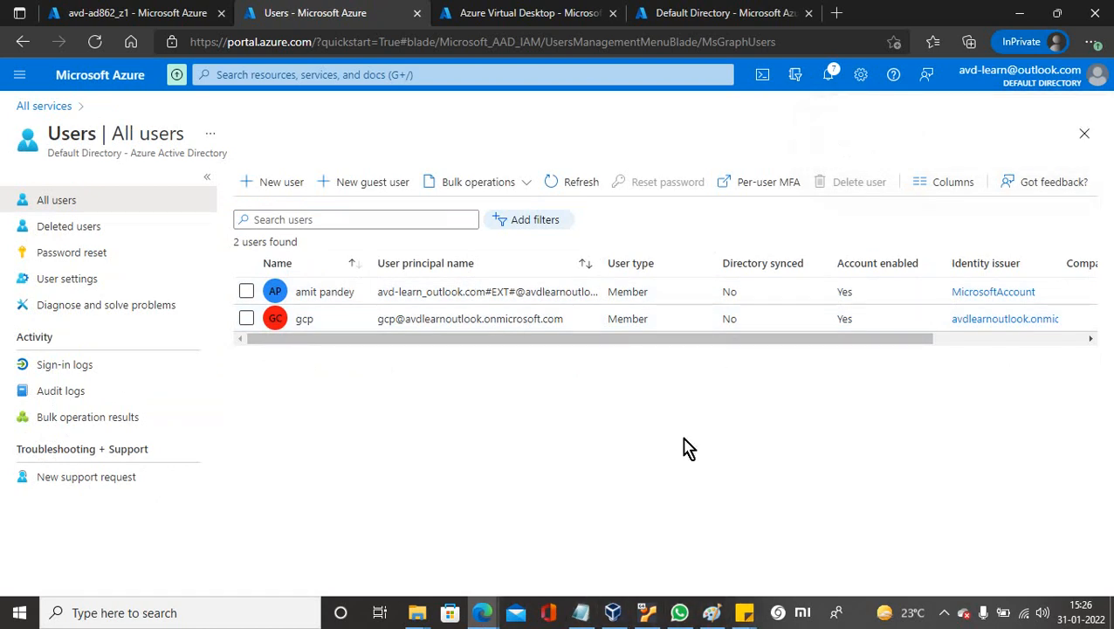
Check the Notepad notes, the remote session, and the Azure portal's Virtual Desktop and Users tabs.
key(alt+Tab)
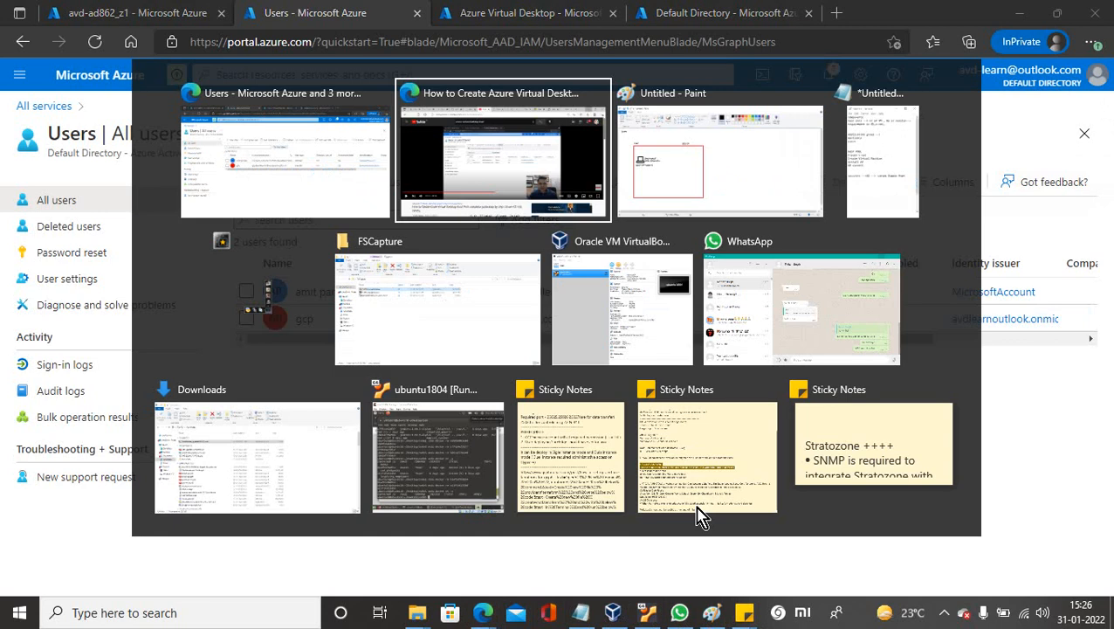
key(Tab)
key(Tab)
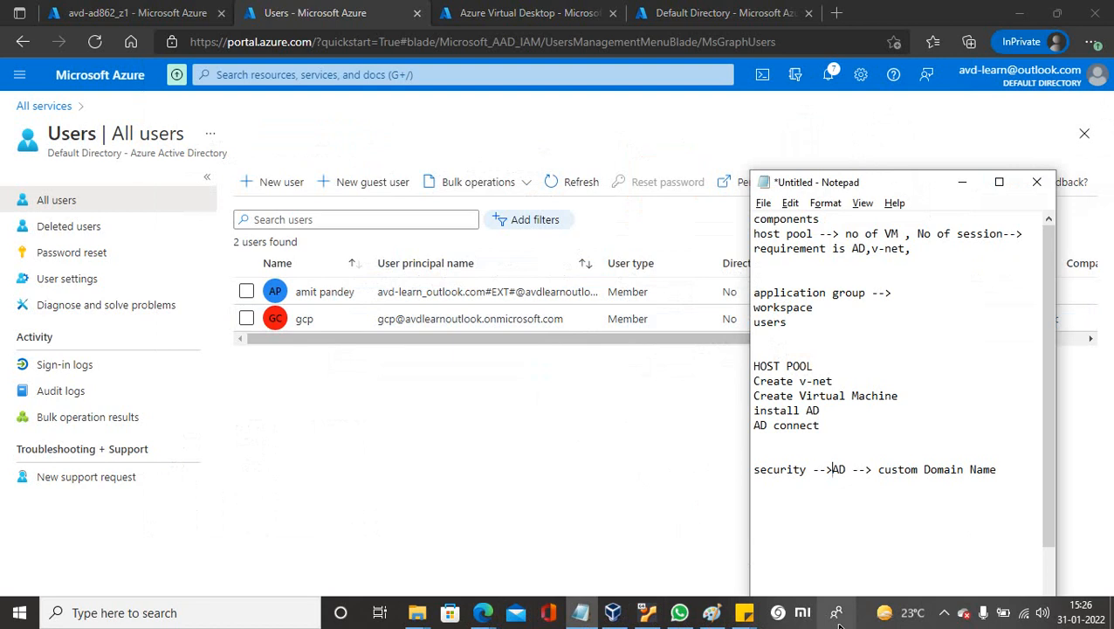
click(944, 612)
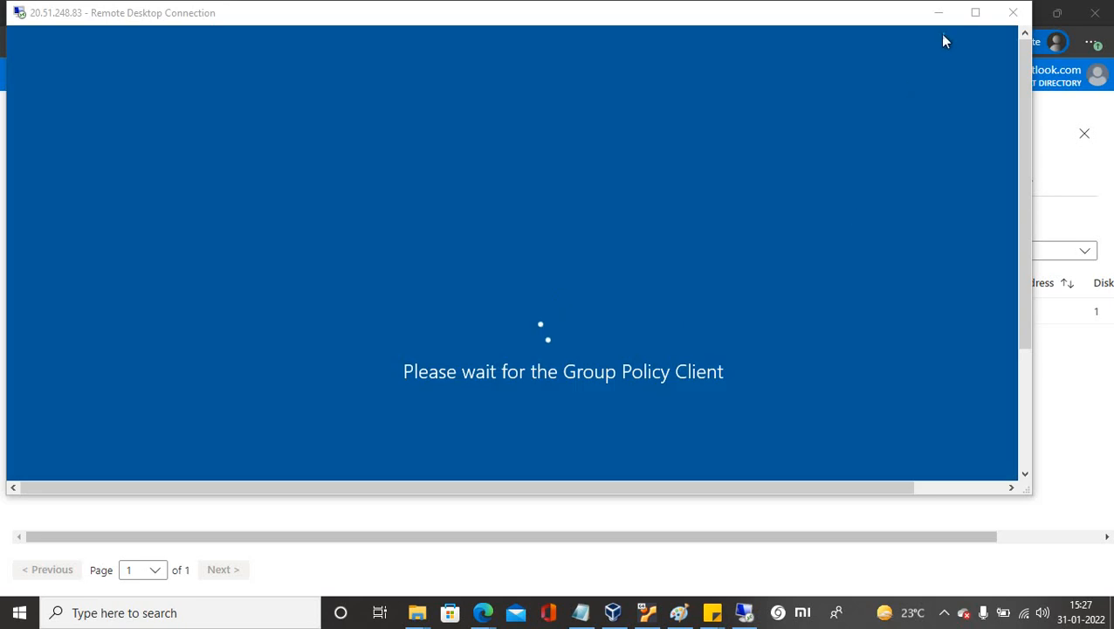
click(976, 14)
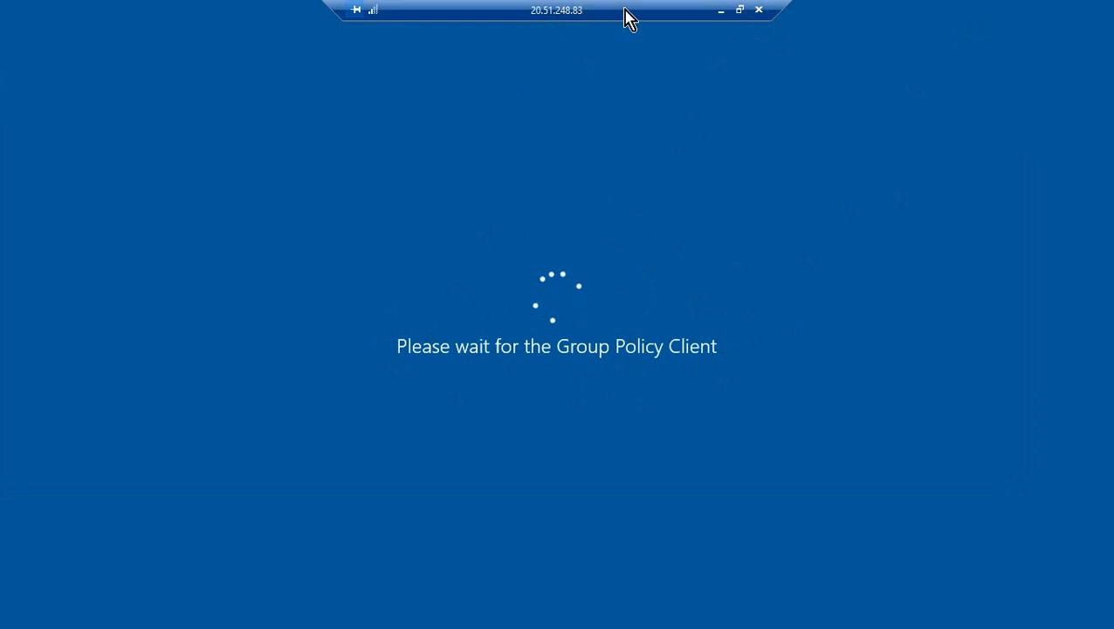
click(740, 9)
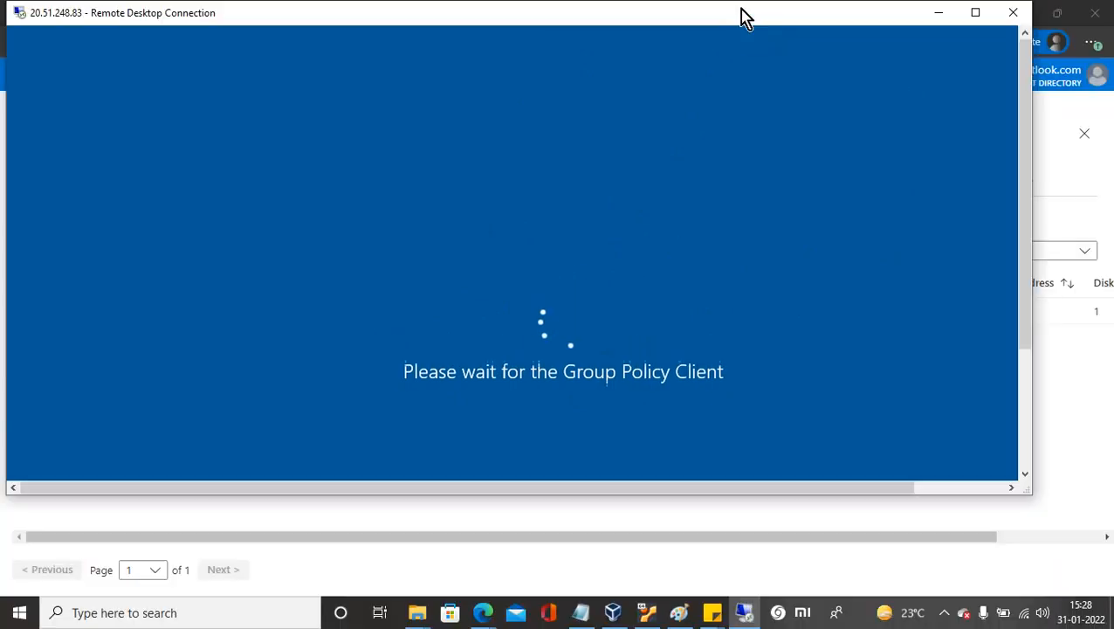
click(577, 568)
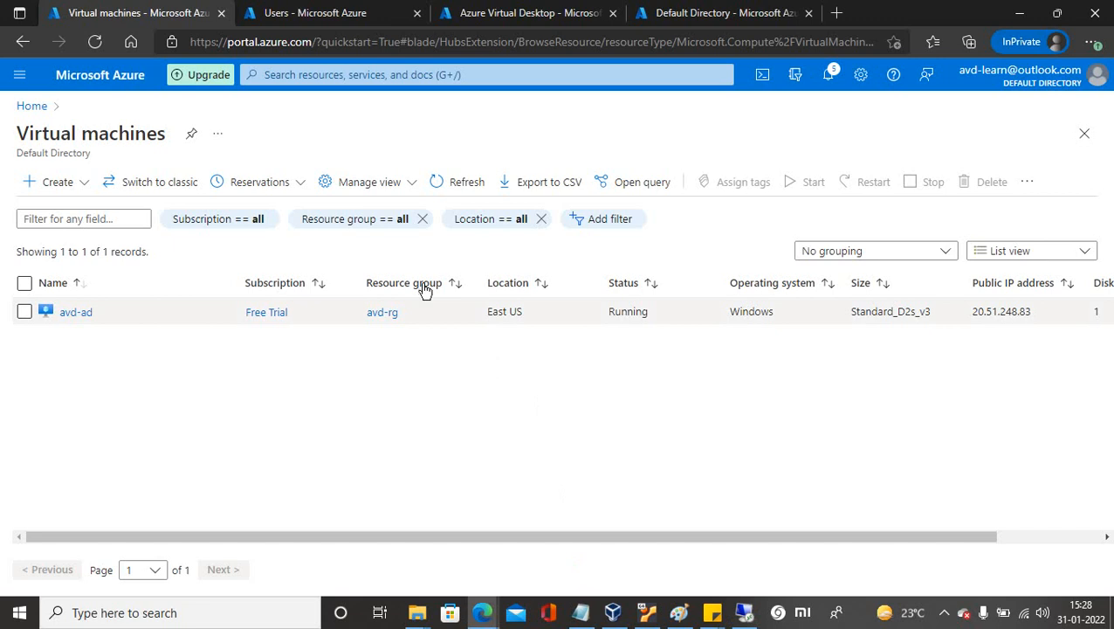
click(493, 13)
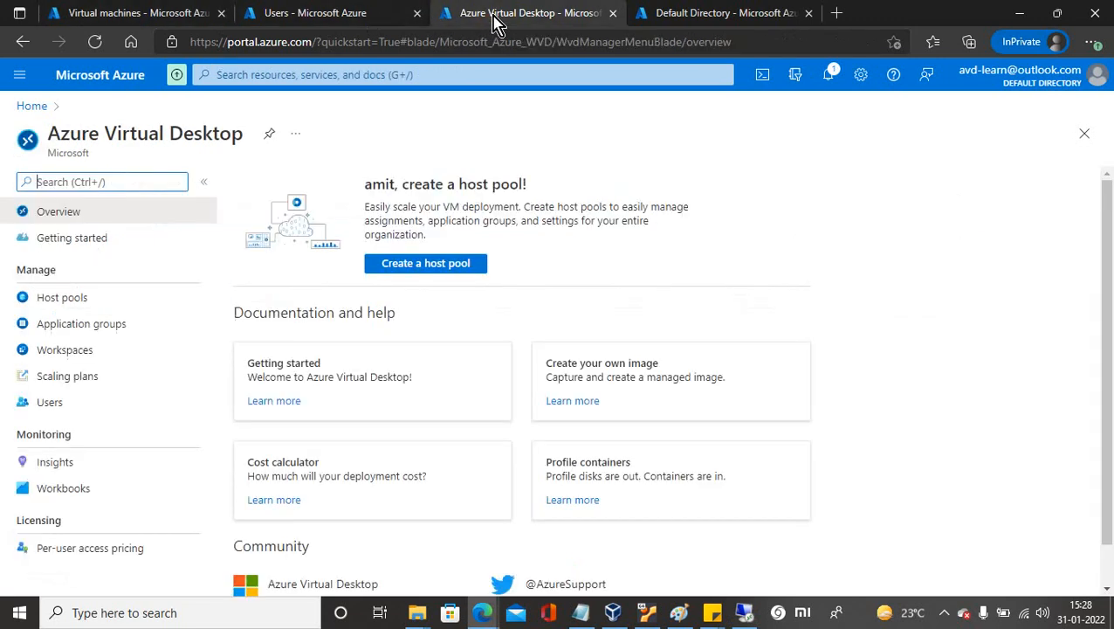
click(341, 15)
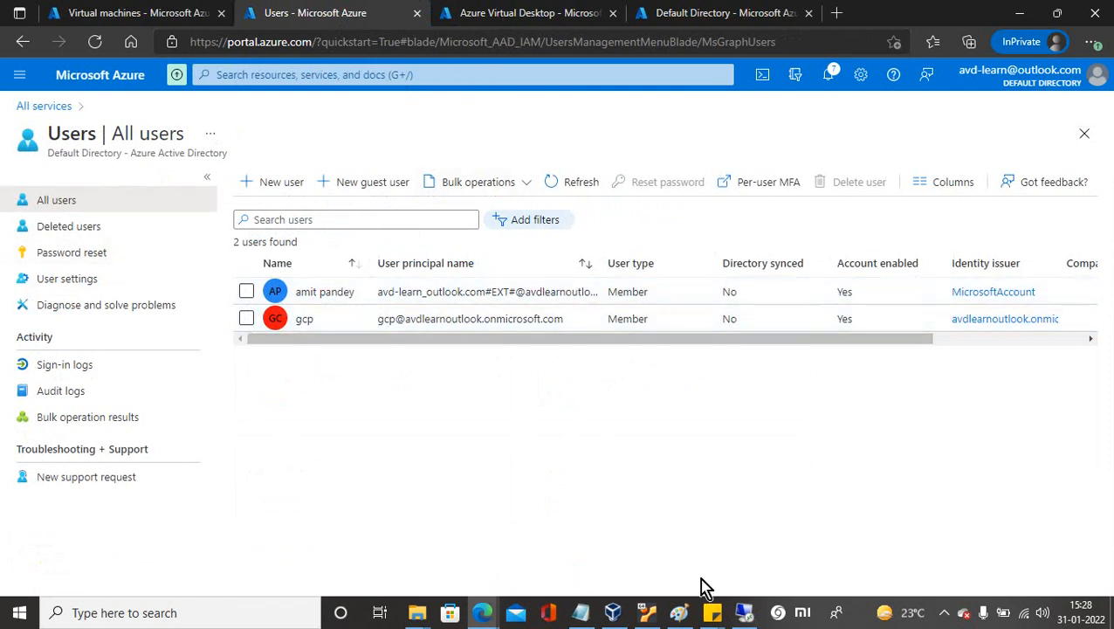
Bring the remote desktop window forward, resize it, then minimize and restore it.
click(744, 614)
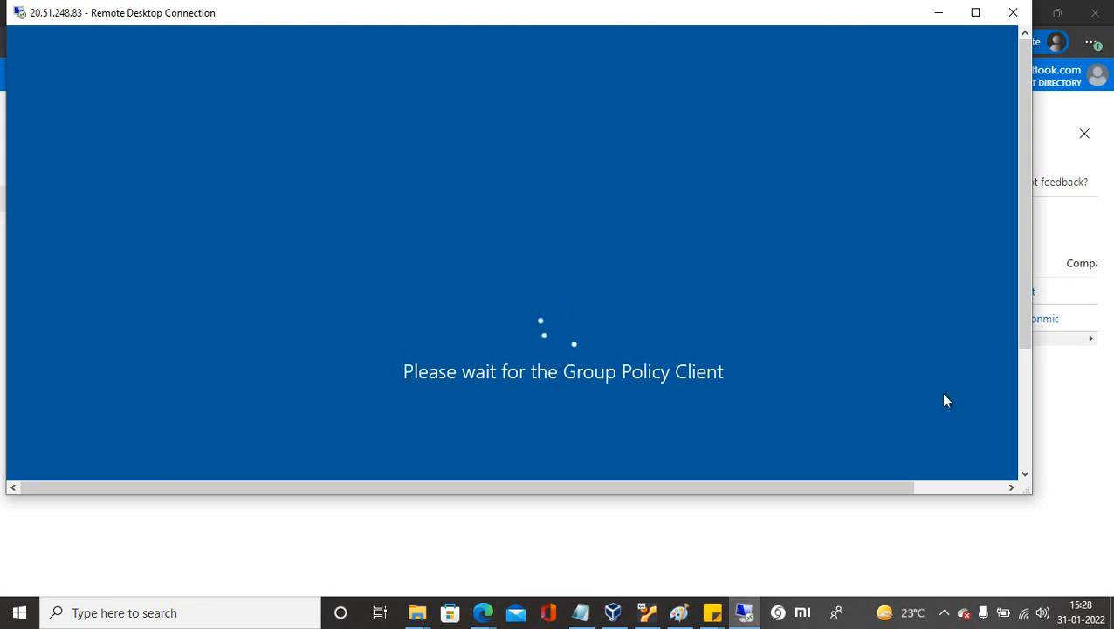
drag(1028, 492, 1047, 569)
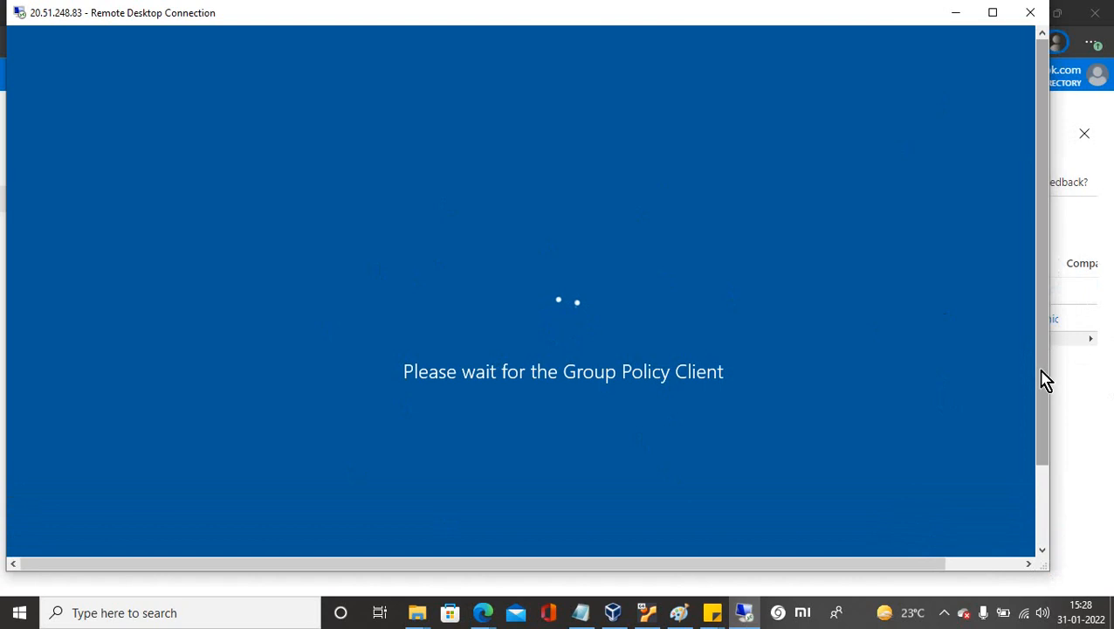
drag(1042, 370, 1020, 324)
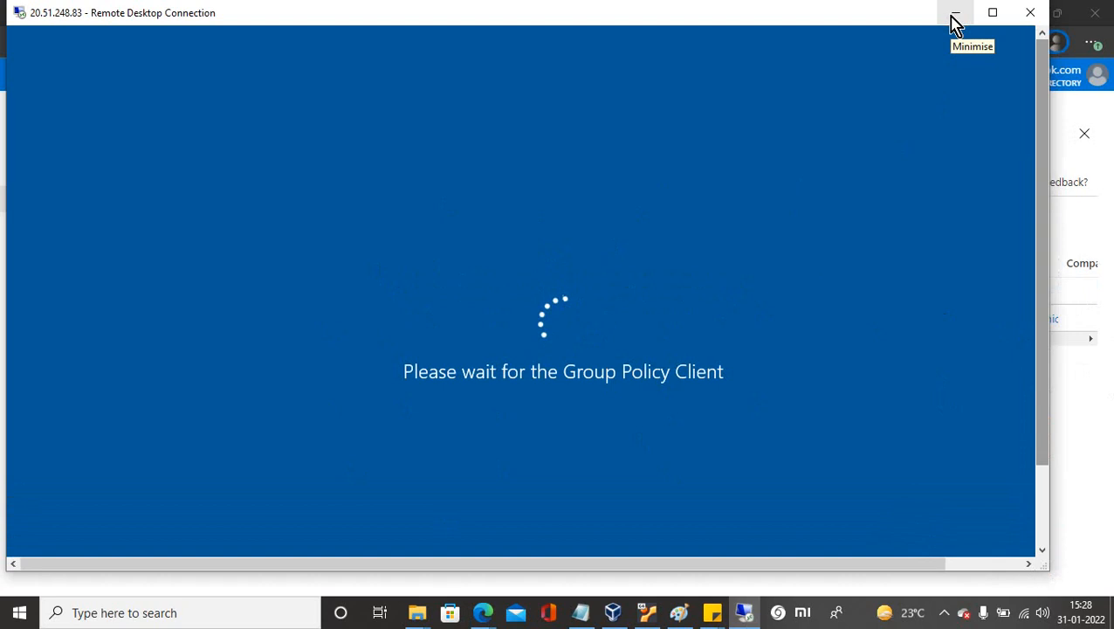
click(955, 24)
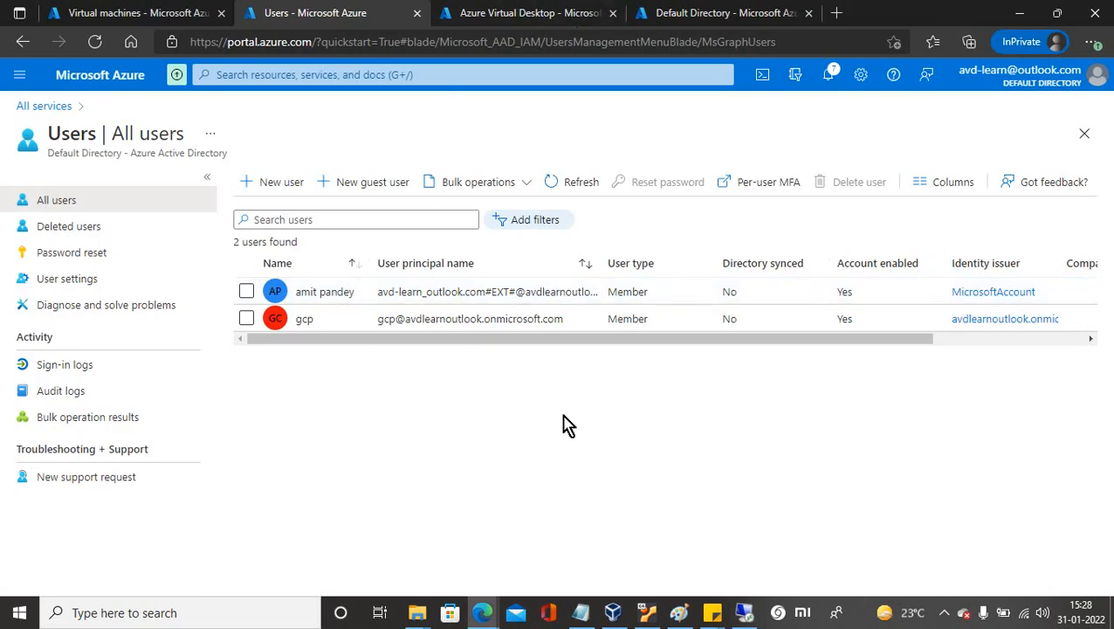
click(942, 613)
click(977, 560)
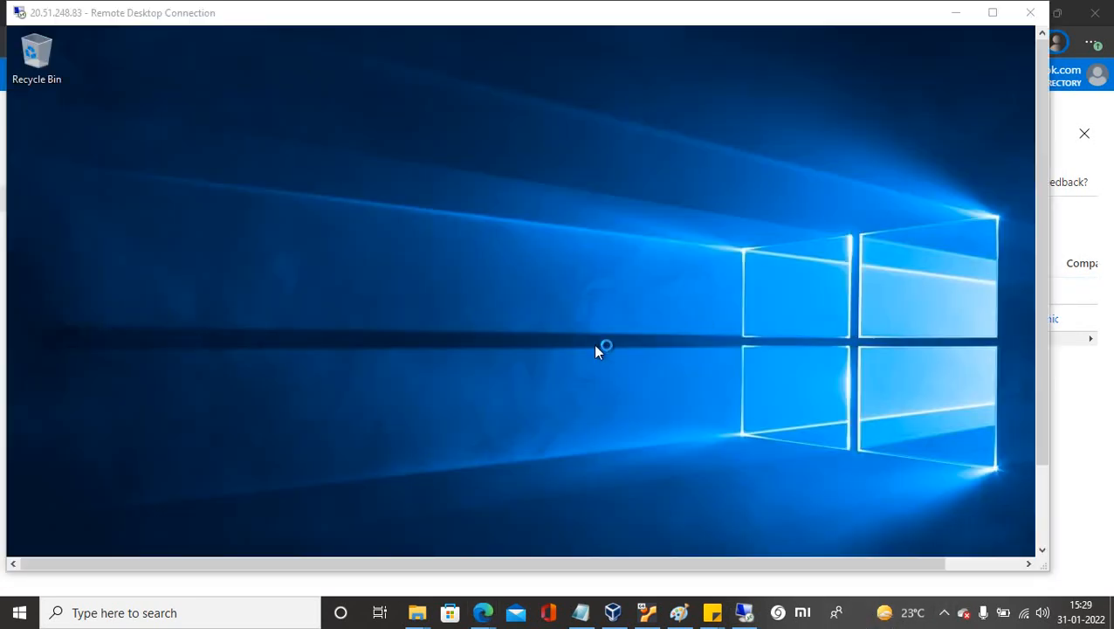
Minimize Server Manager and run AzureADConnect from Downloads, allowing the security warning.
click(993, 13)
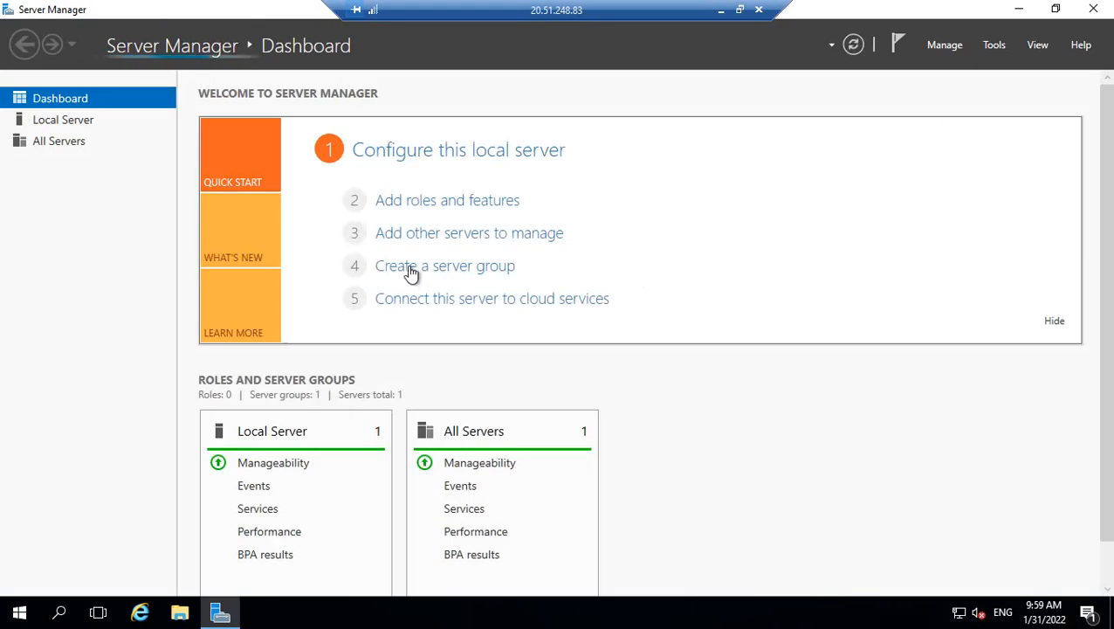
click(73, 122)
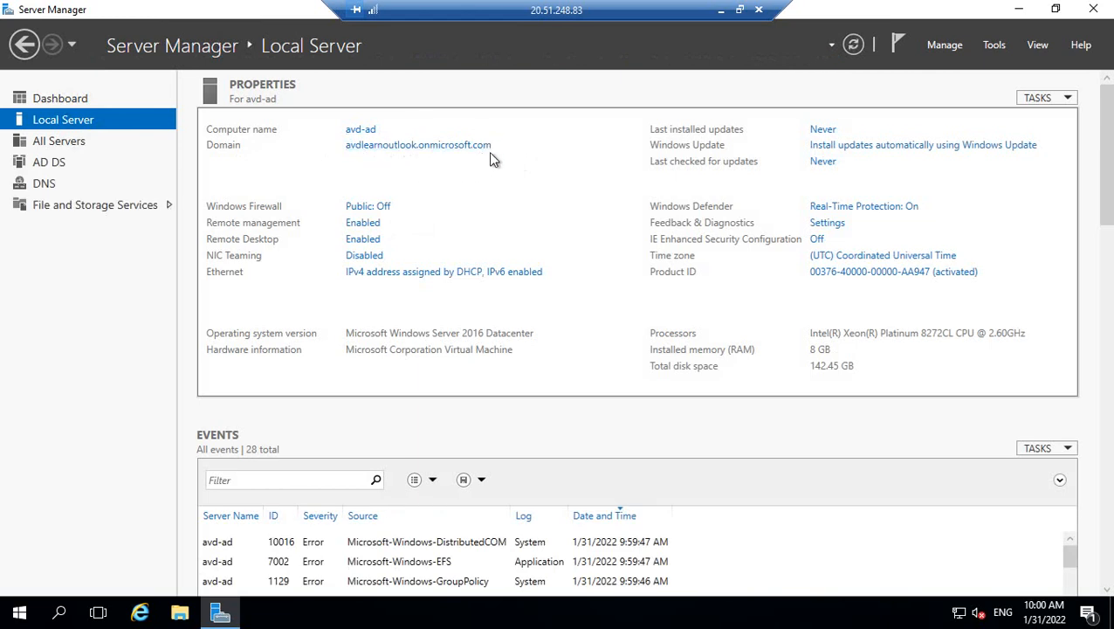
click(1019, 8)
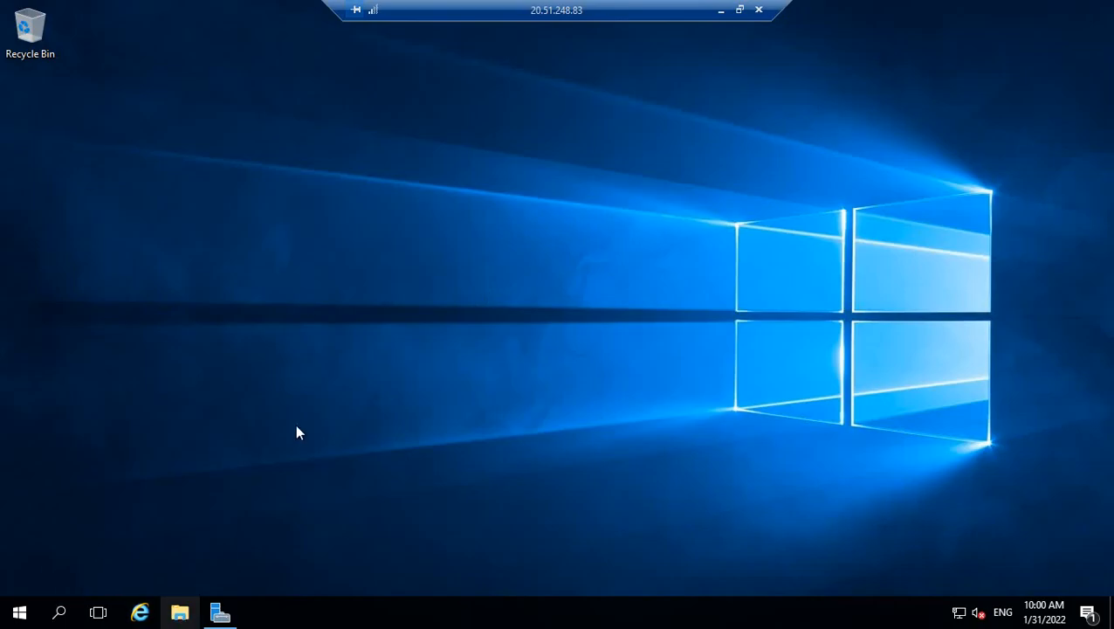
key(super+e)
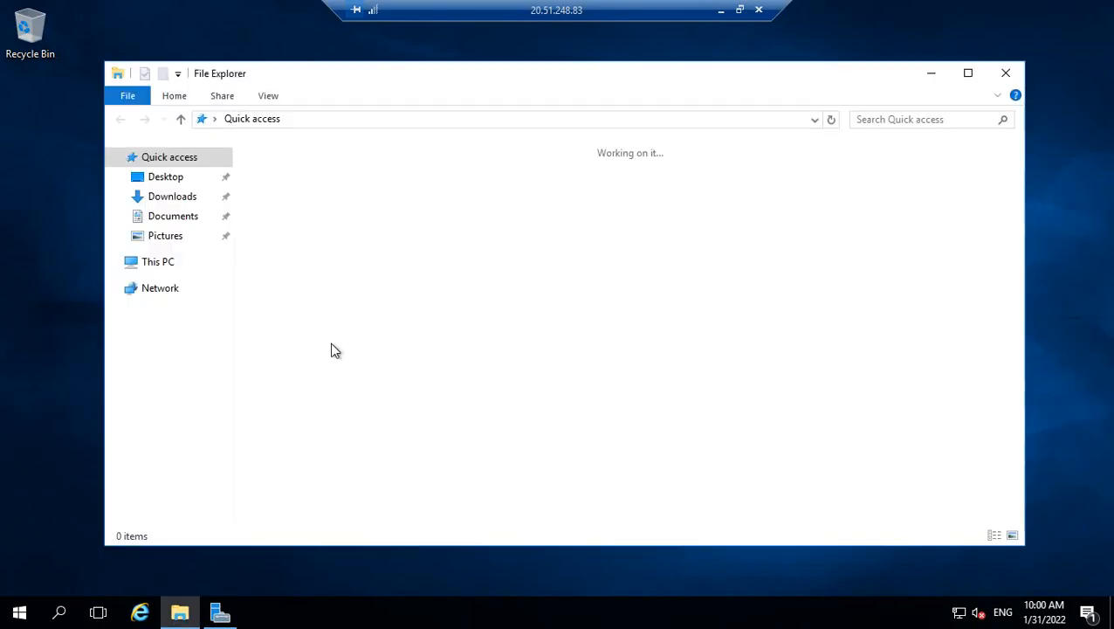
click(172, 200)
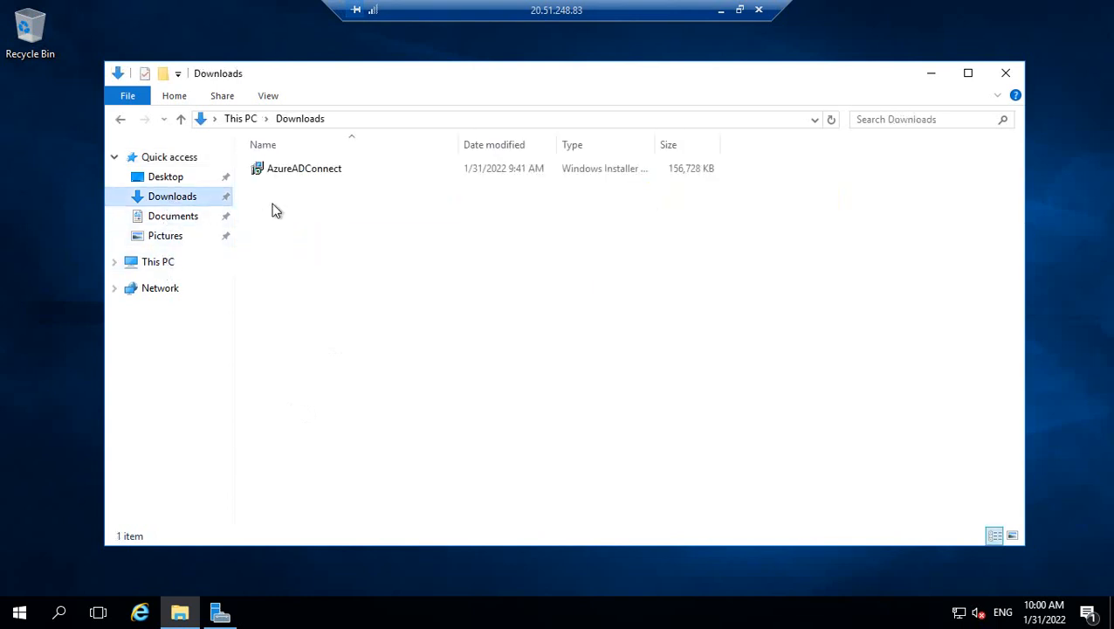
click(282, 170)
double_click(285, 174)
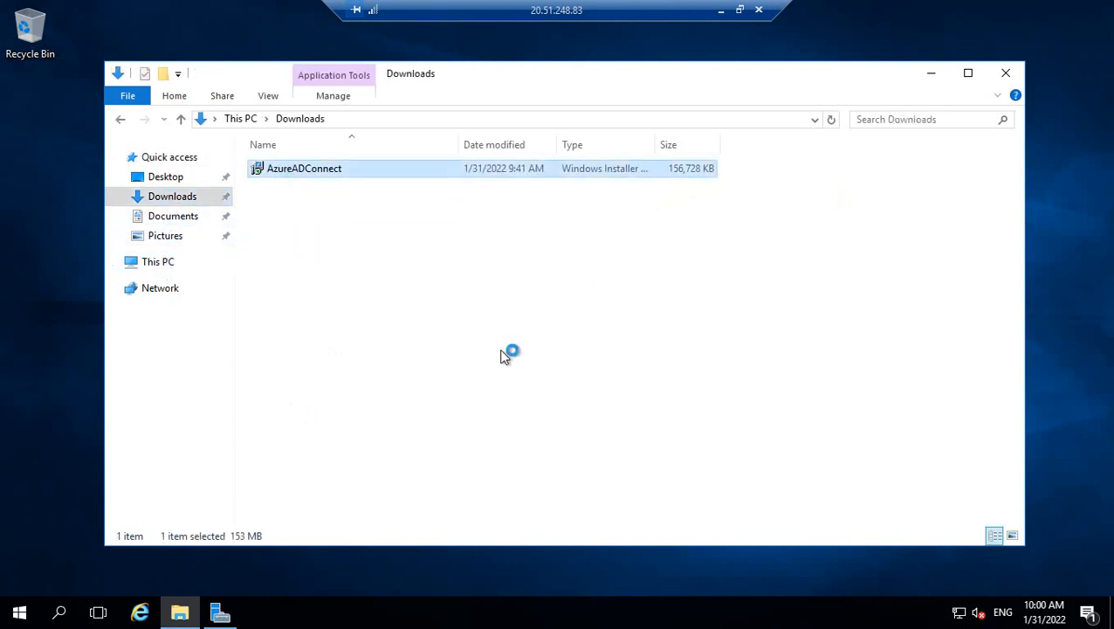
click(619, 323)
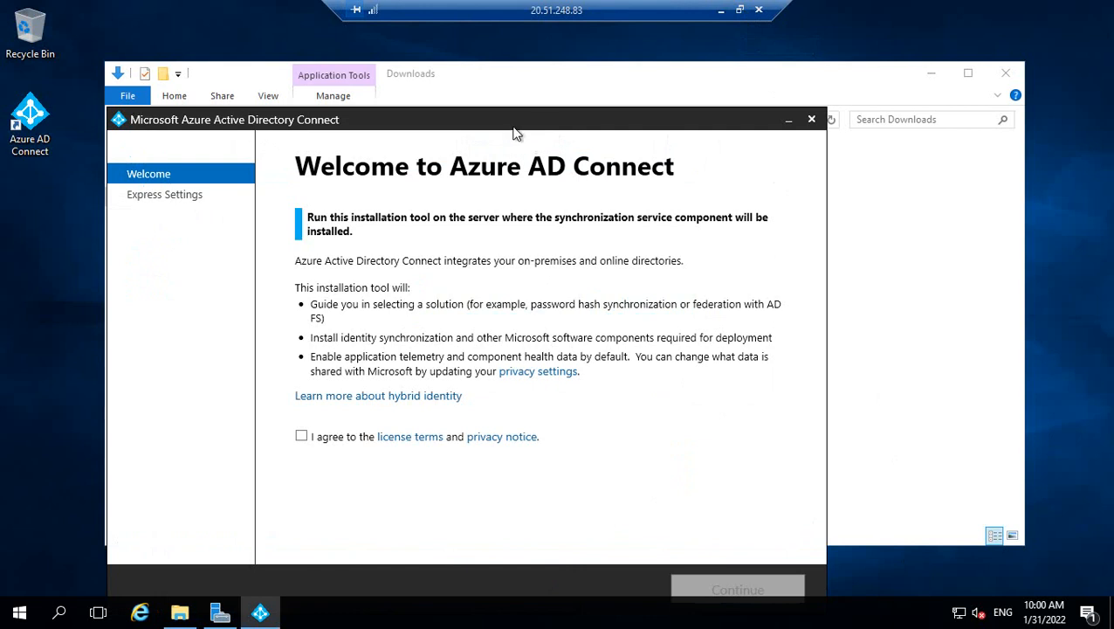
Agree to the licence terms, choose express settings, and view help on required Azure AD credentials.
drag(527, 123, 543, 83)
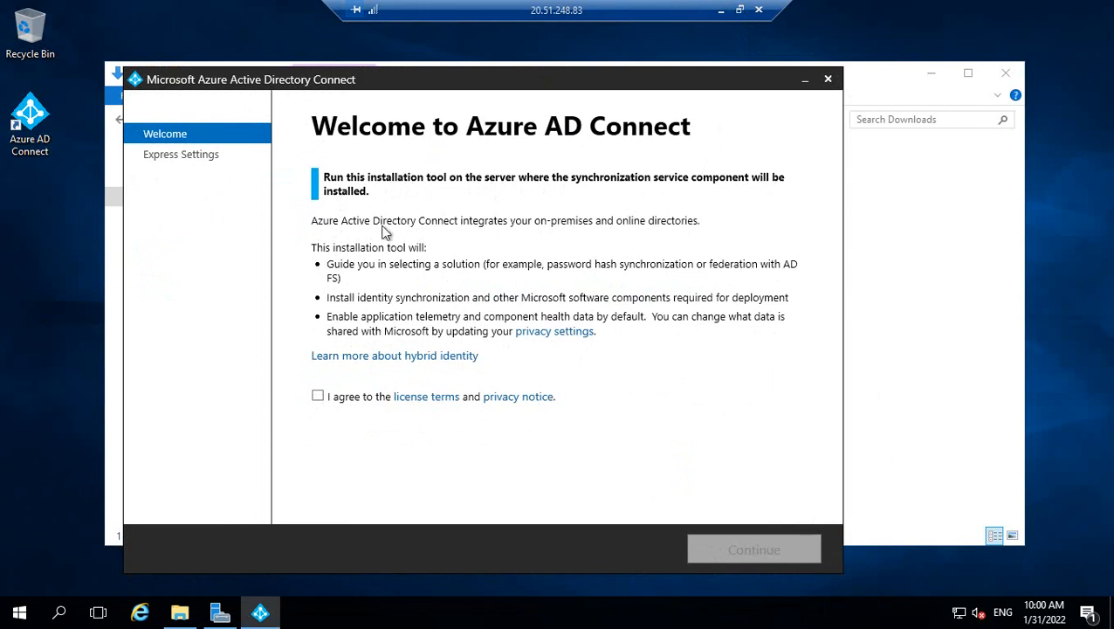
click(318, 397)
click(712, 552)
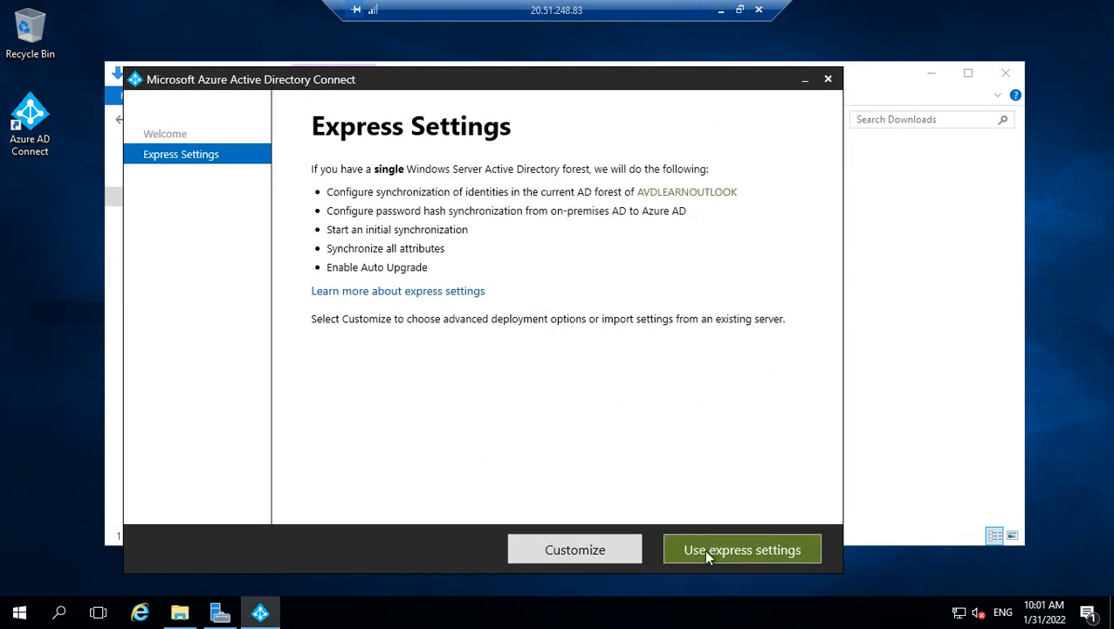
click(707, 552)
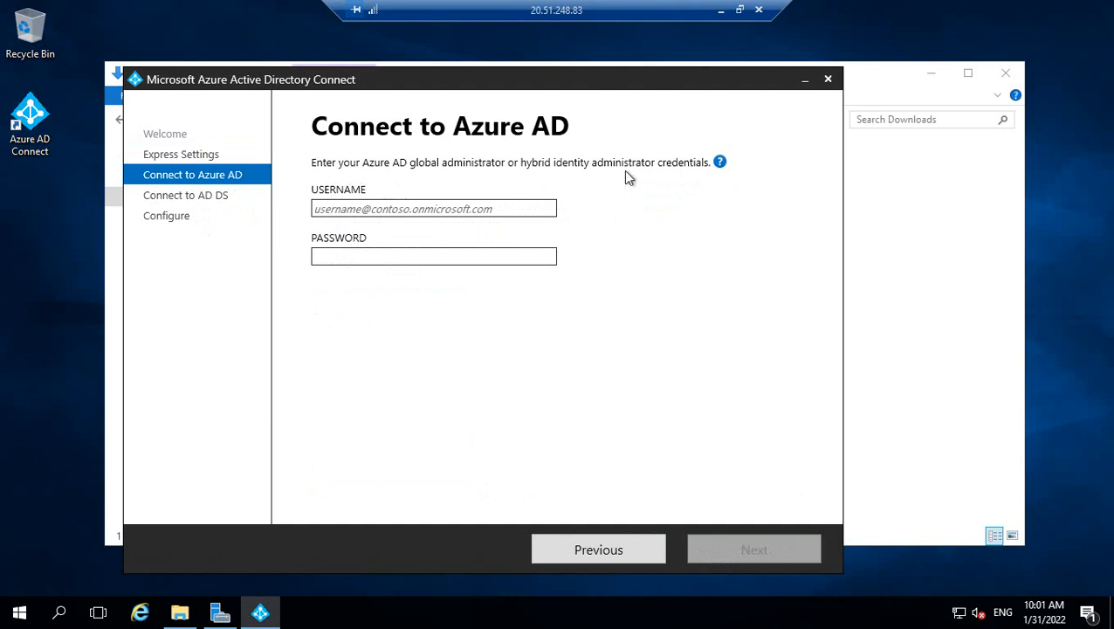
click(720, 163)
click(720, 11)
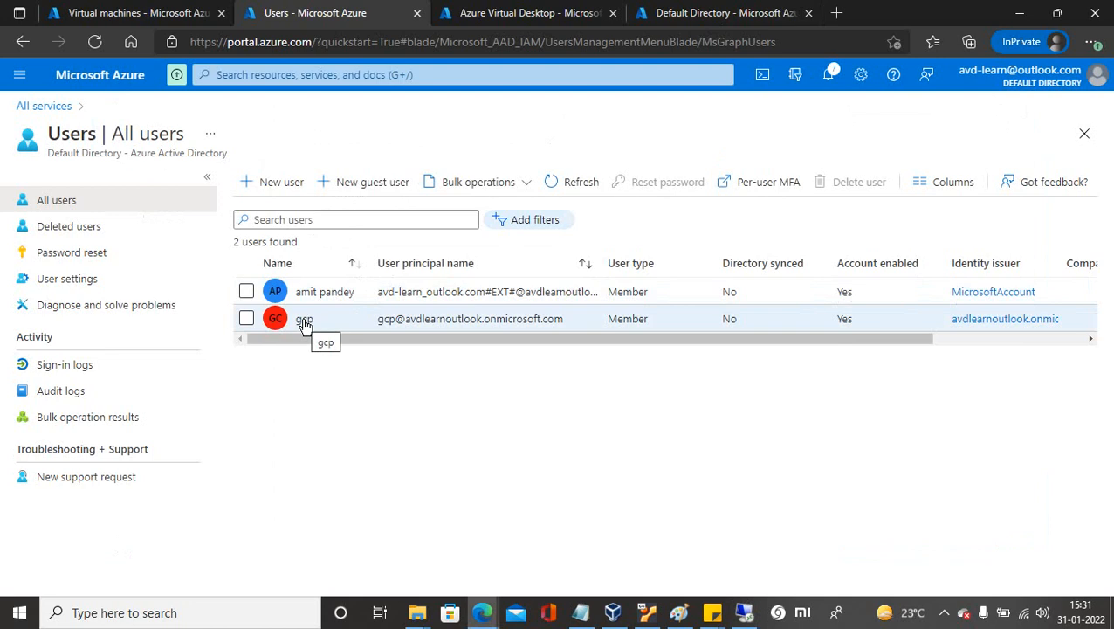
Open the second user's profile and search its assigned roles for 'glo'.
click(304, 320)
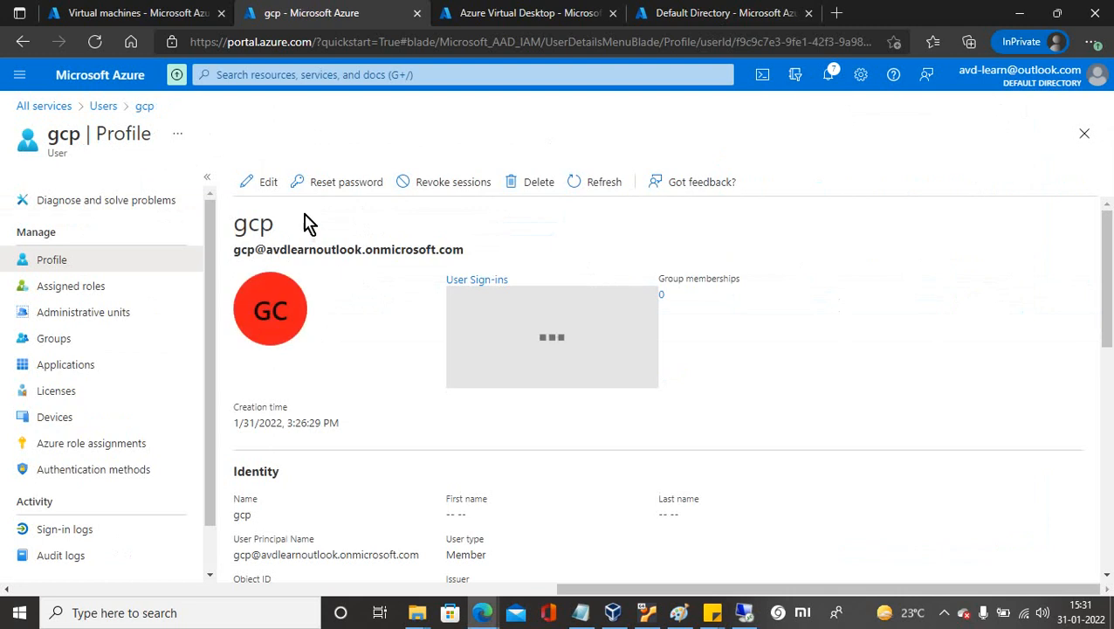
click(262, 185)
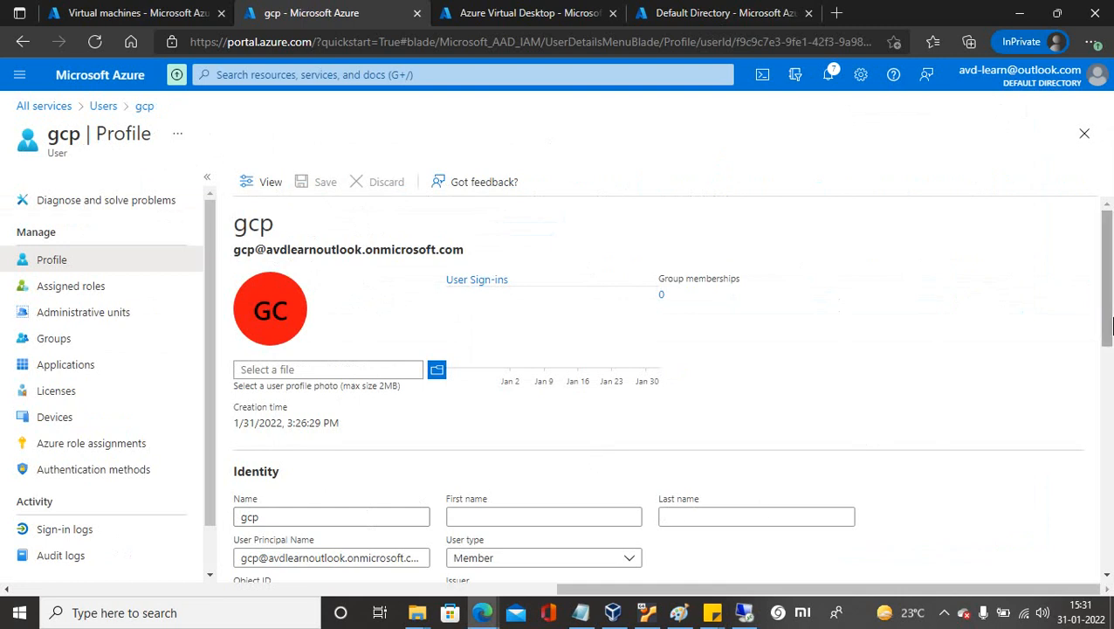
drag(1107, 319, 1106, 393)
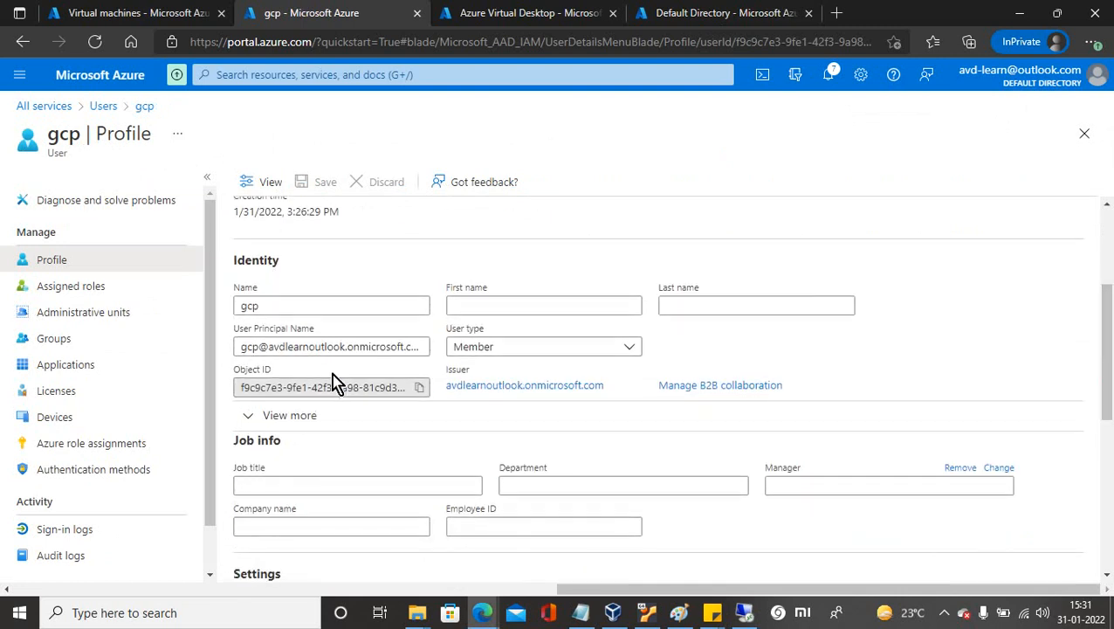
click(90, 290)
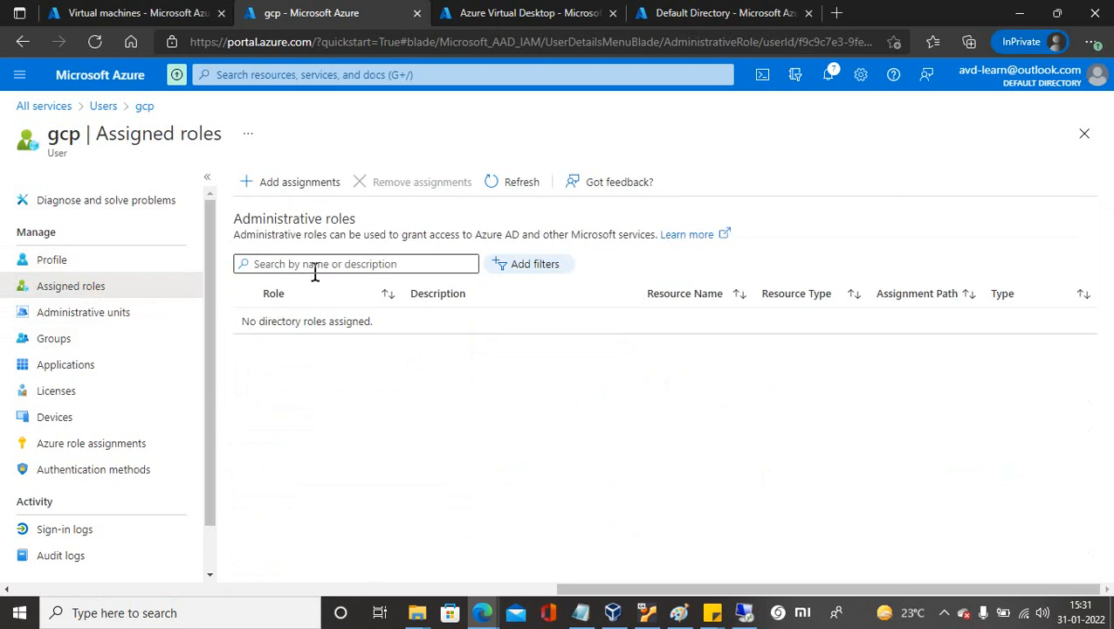
click(316, 264)
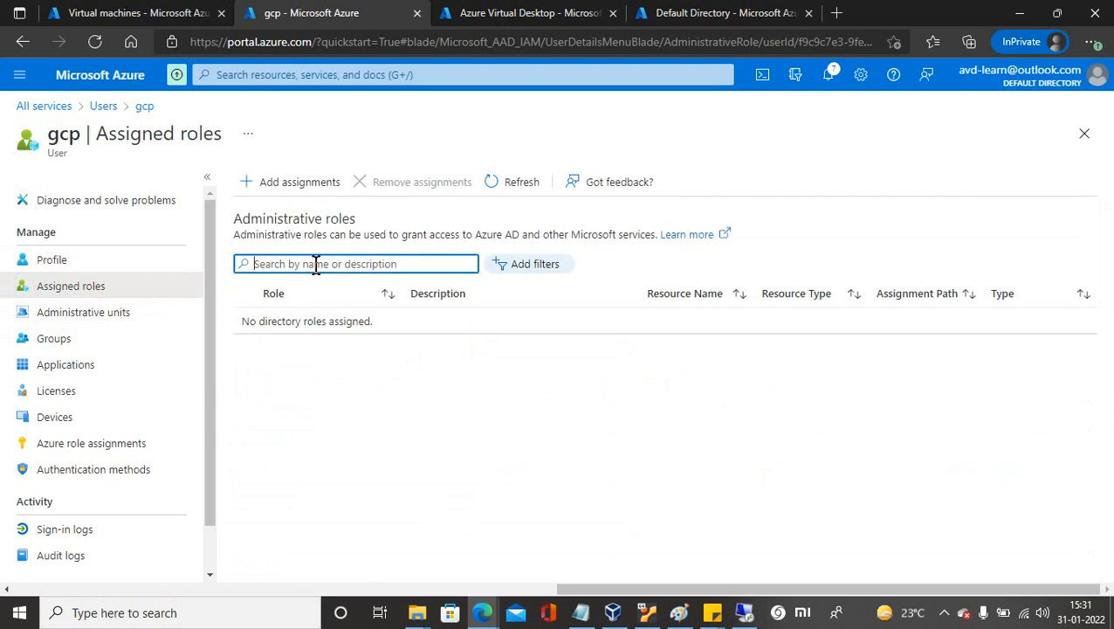
text(global)
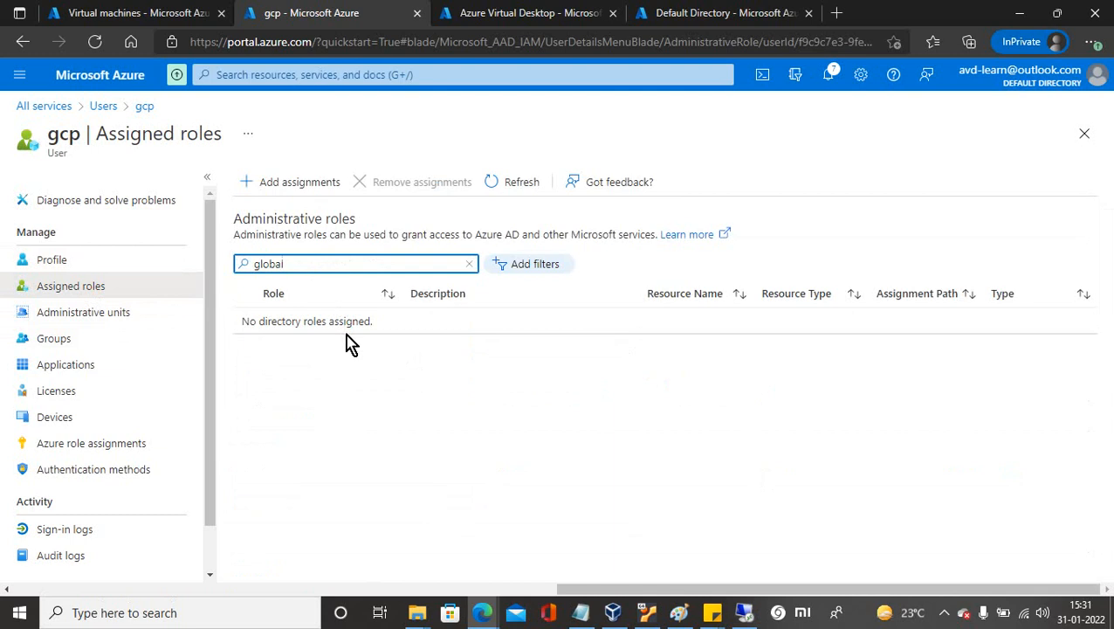
Add the Global administrator directory role to the user and recheck its assigned roles.
click(284, 185)
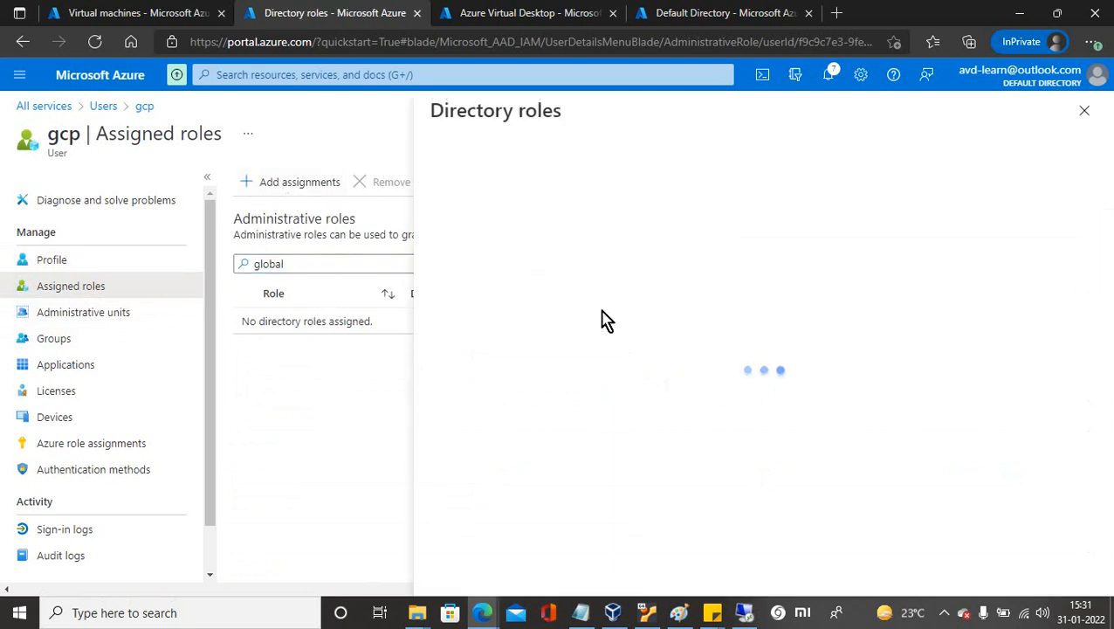
click(489, 273)
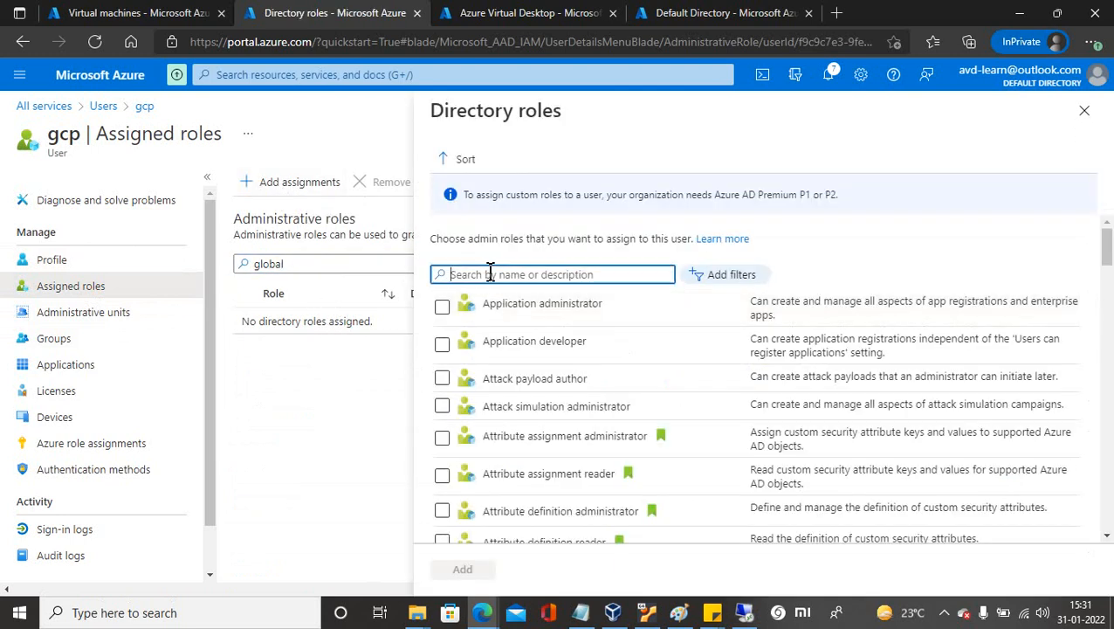
text(global)
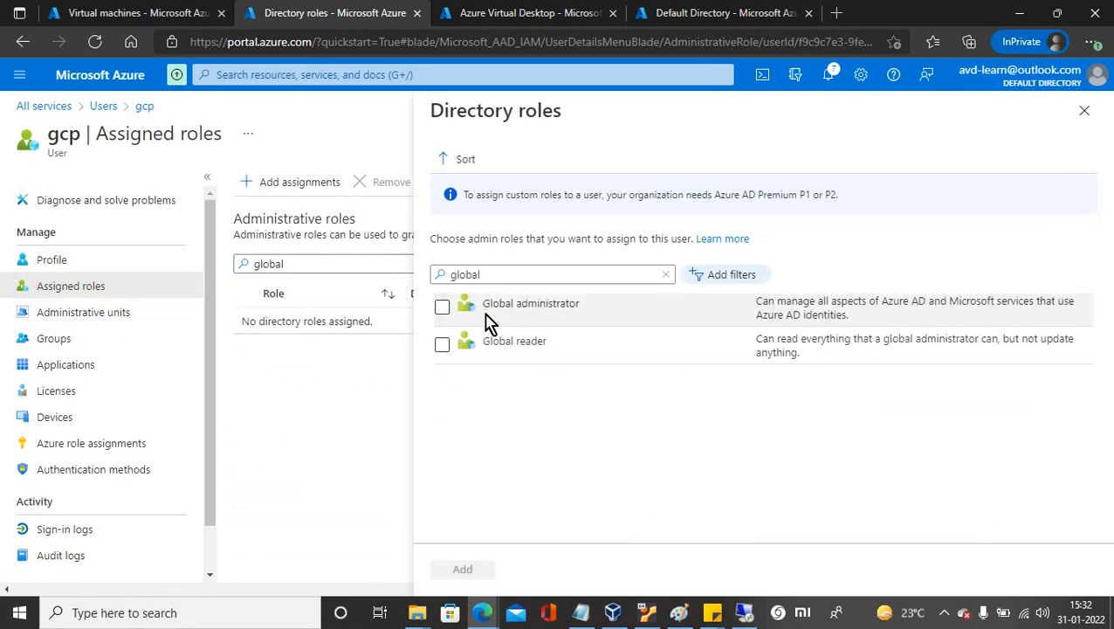
click(442, 309)
click(461, 568)
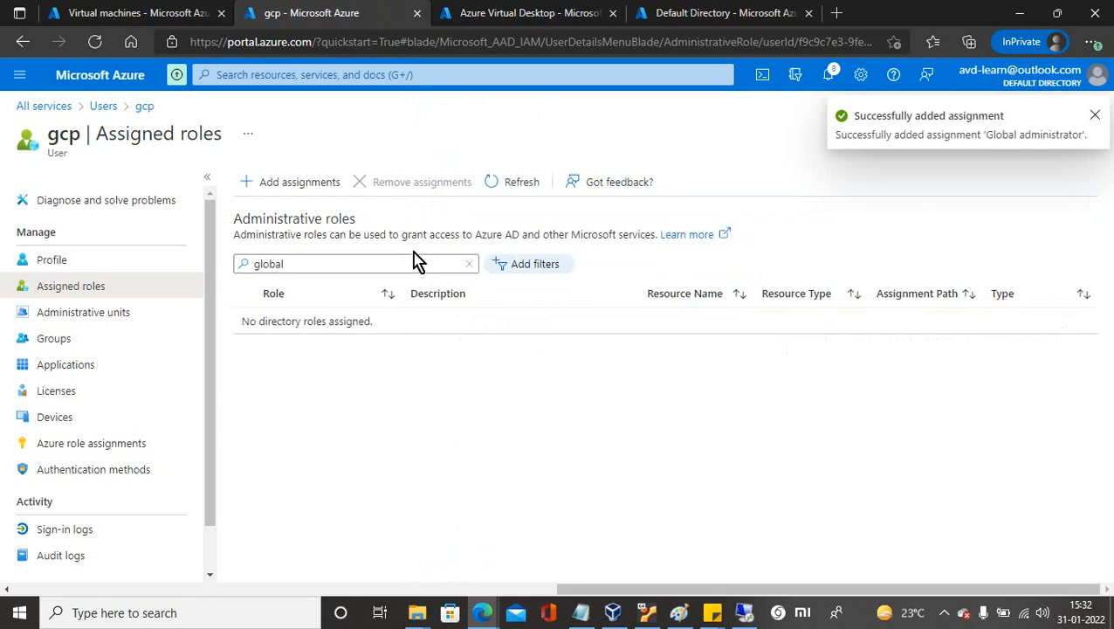
click(54, 262)
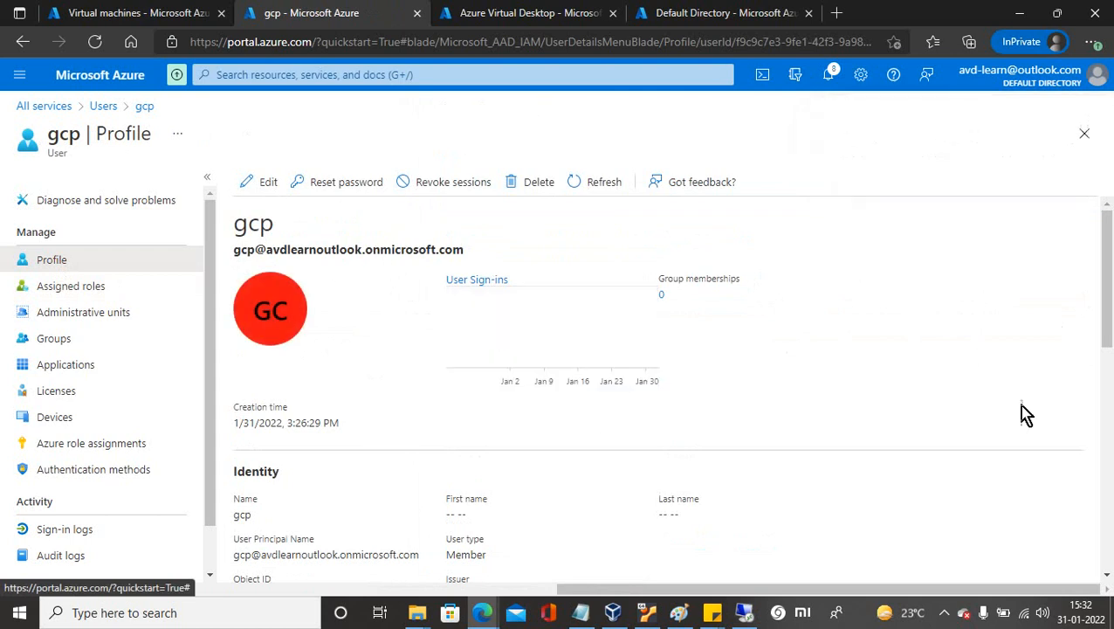
drag(1107, 305, 1111, 476)
click(43, 286)
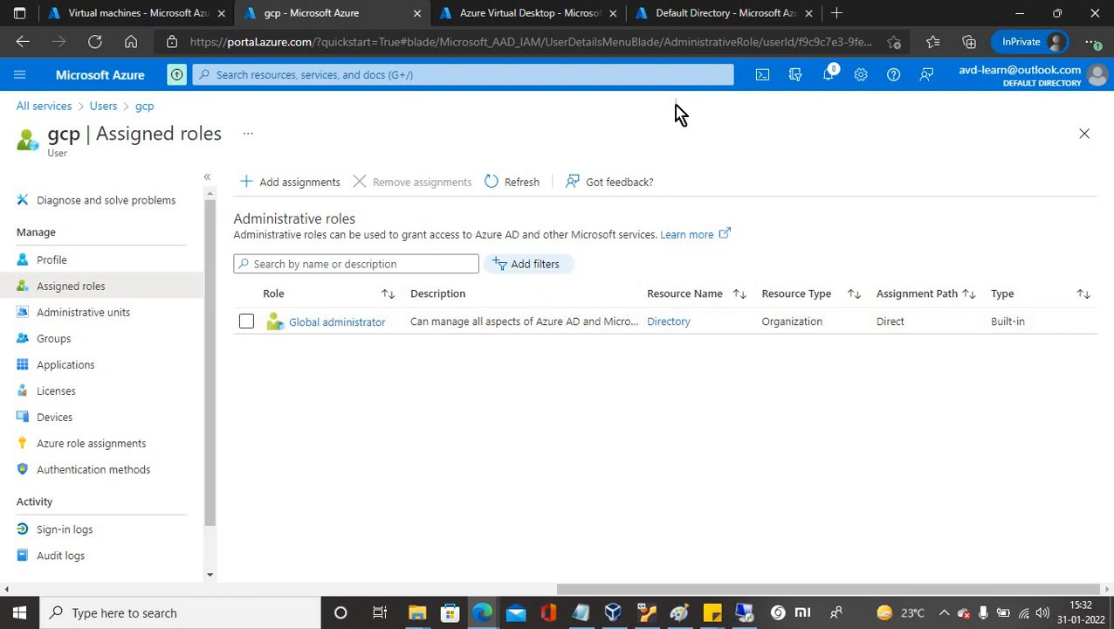
Copy the user's full sign-in name from the Azure portal profile.
click(744, 614)
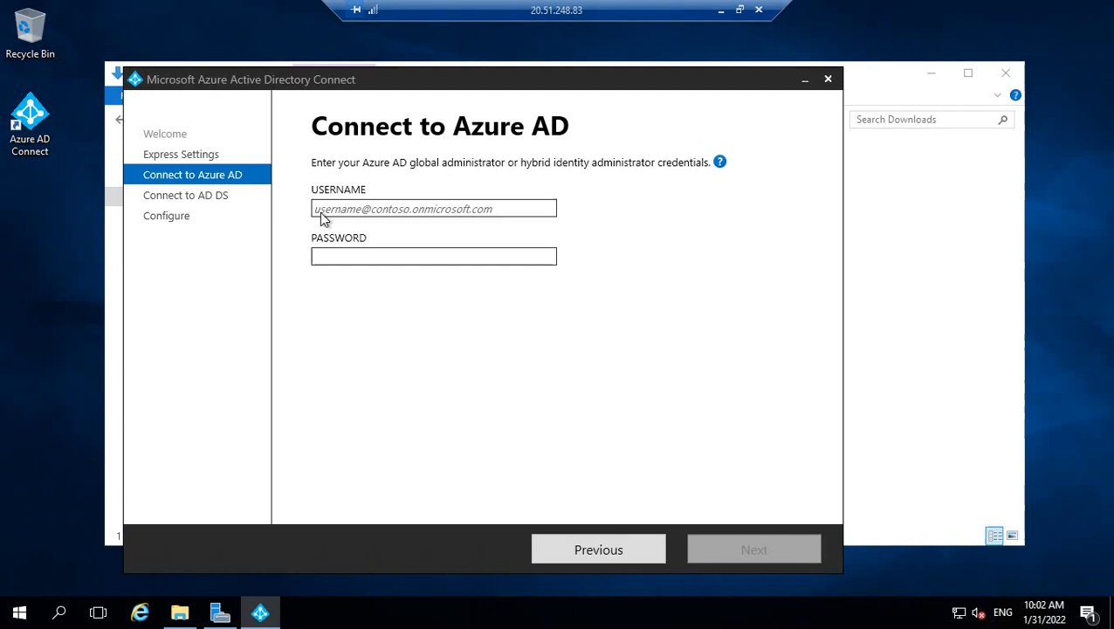
click(370, 209)
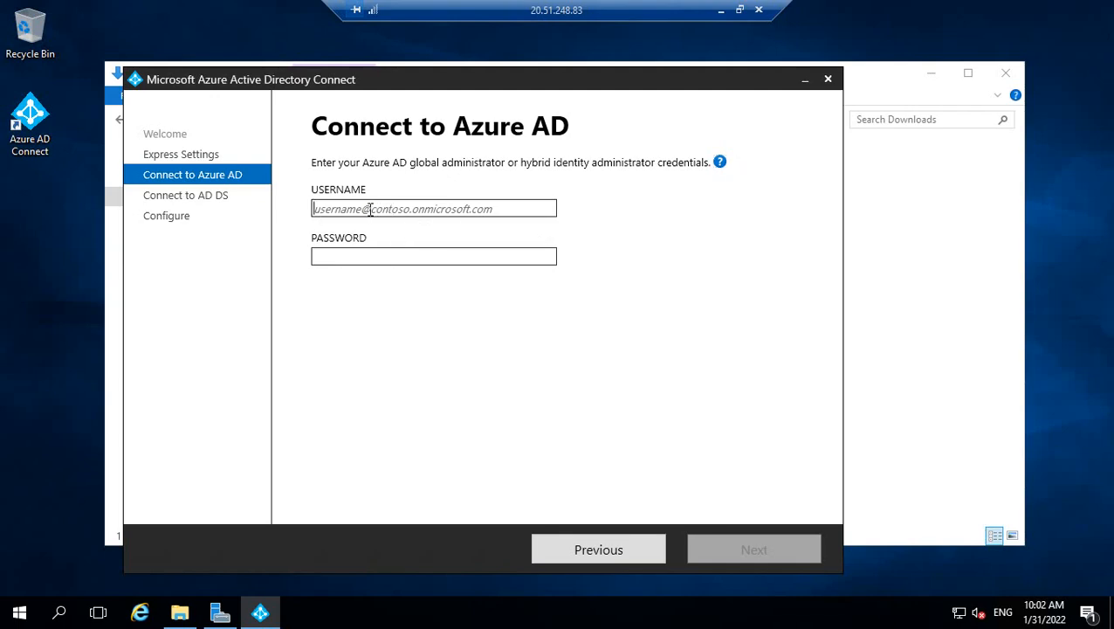
text(gcp)
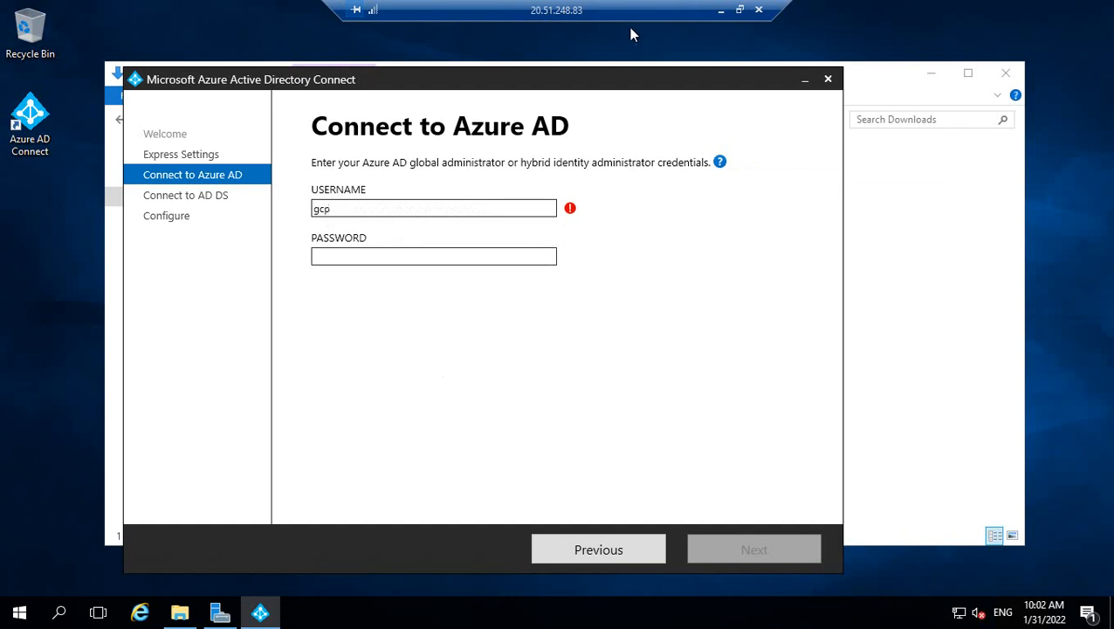
click(721, 12)
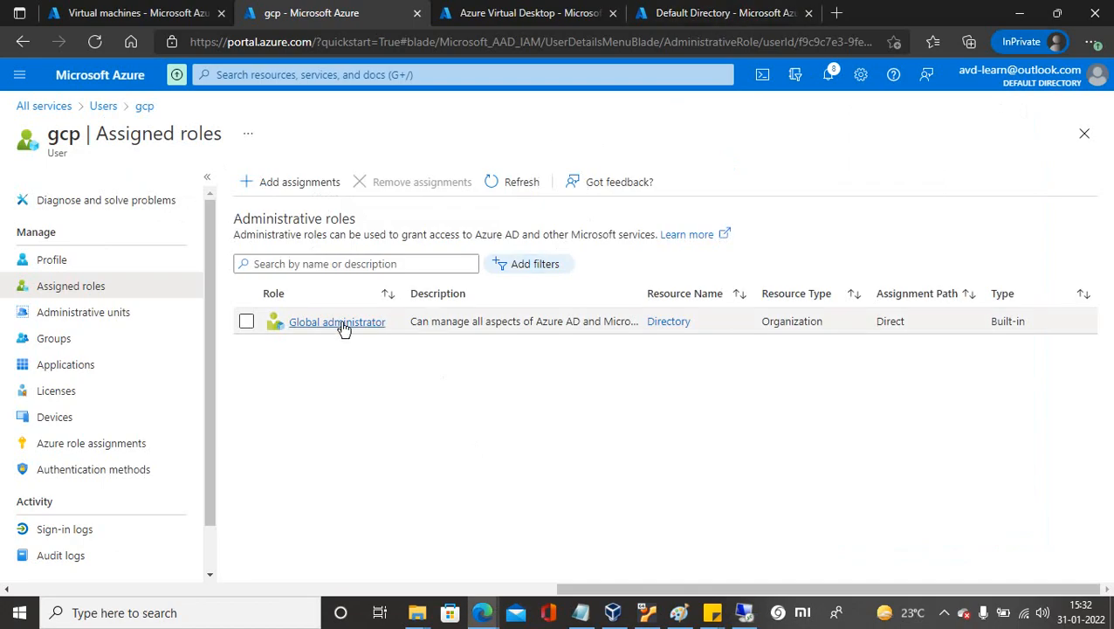
click(55, 261)
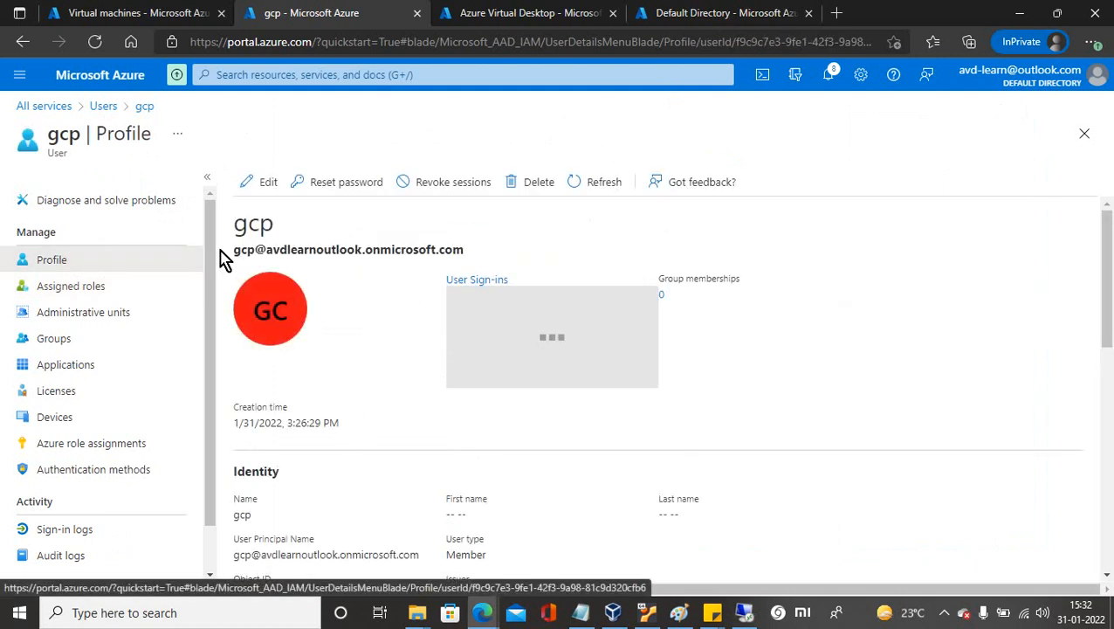
drag(233, 253, 470, 261)
key(ctrl+c)
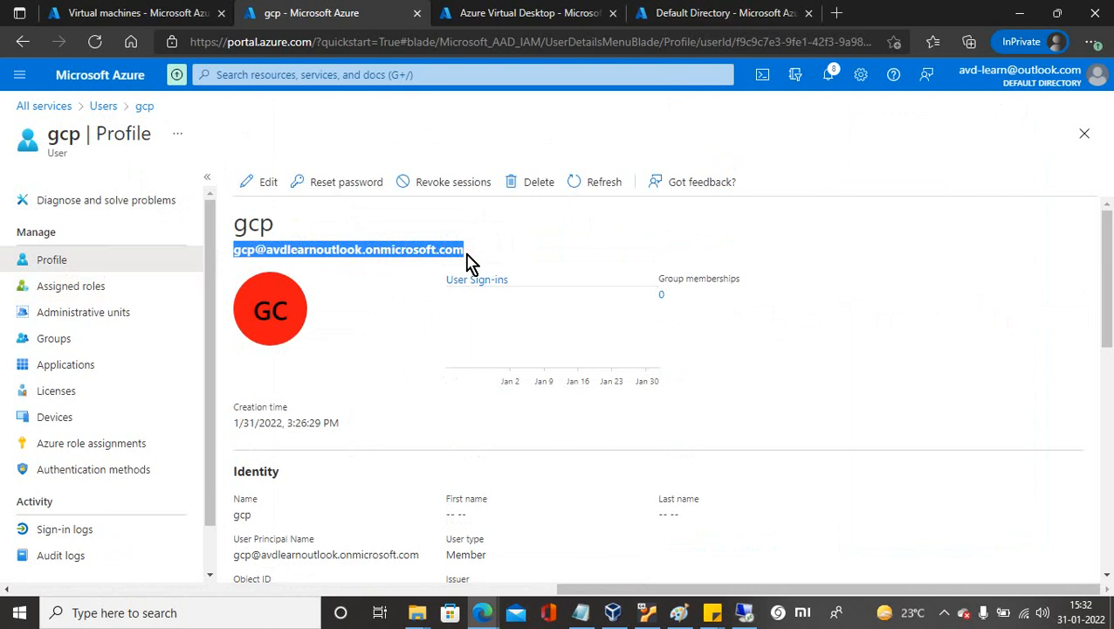
Paste the sign-in name into USERNAME, enter the password and submit the Azure AD credentials.
click(744, 612)
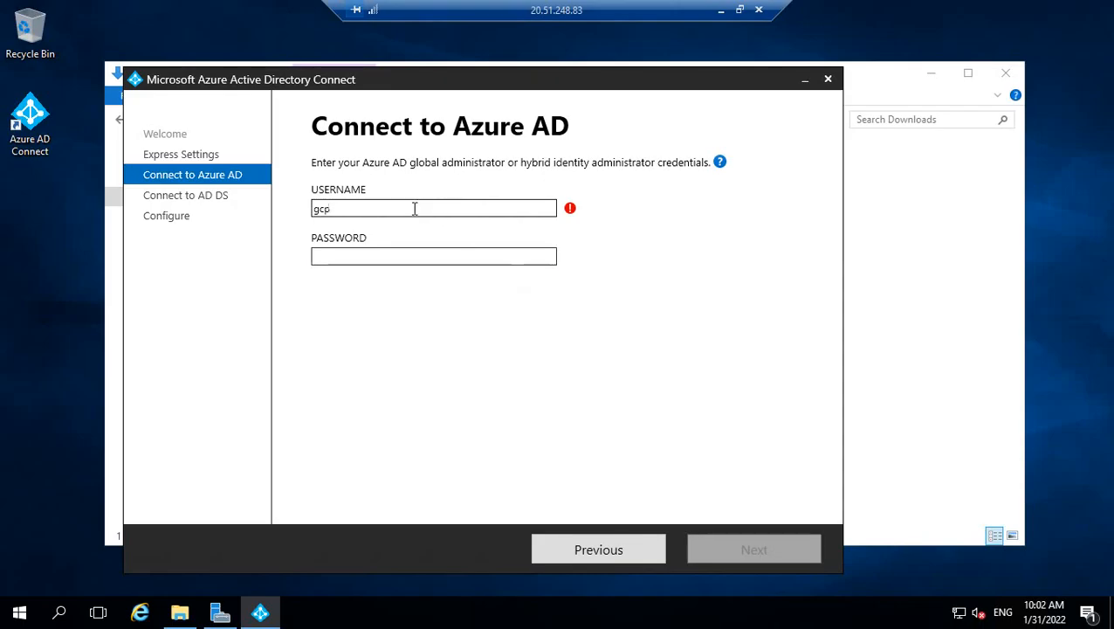
drag(415, 209, 269, 213)
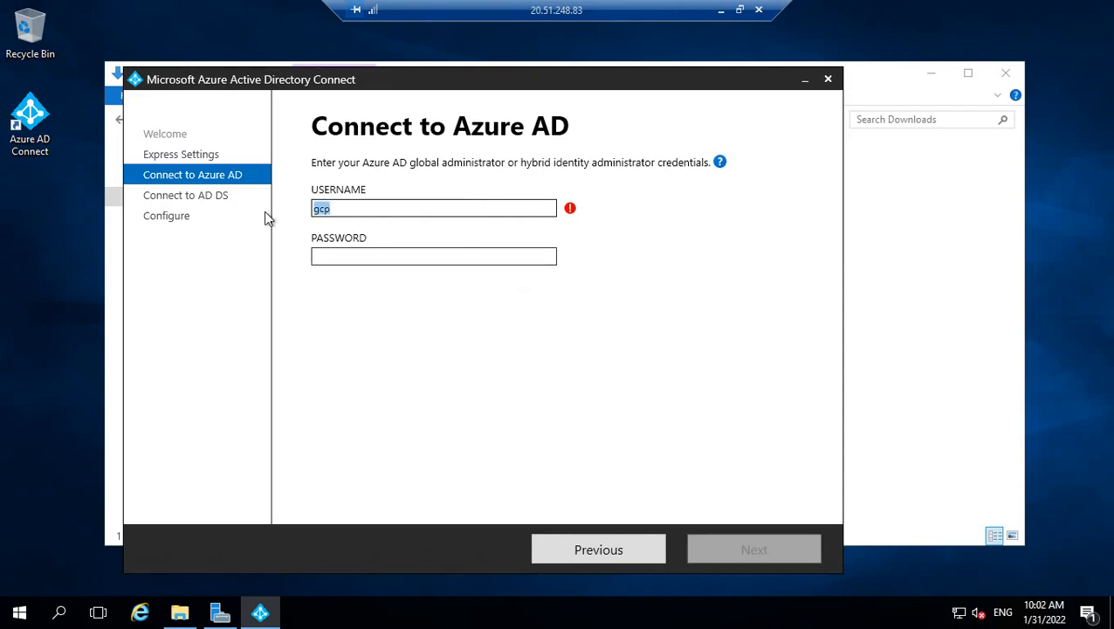
key(ctrl+v)
click(351, 255)
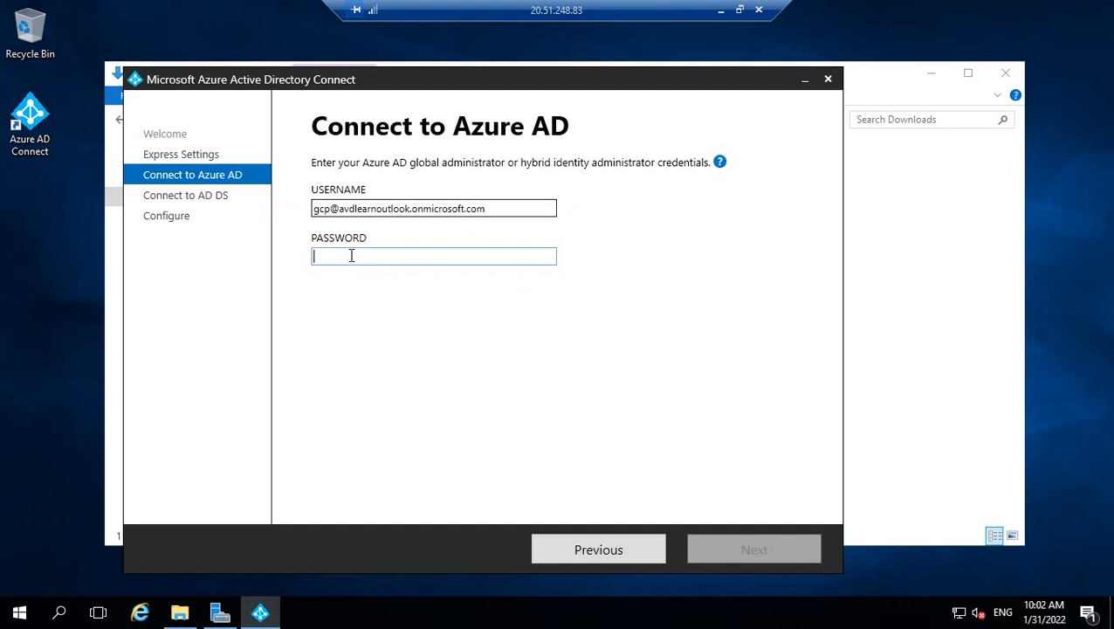
text(••)
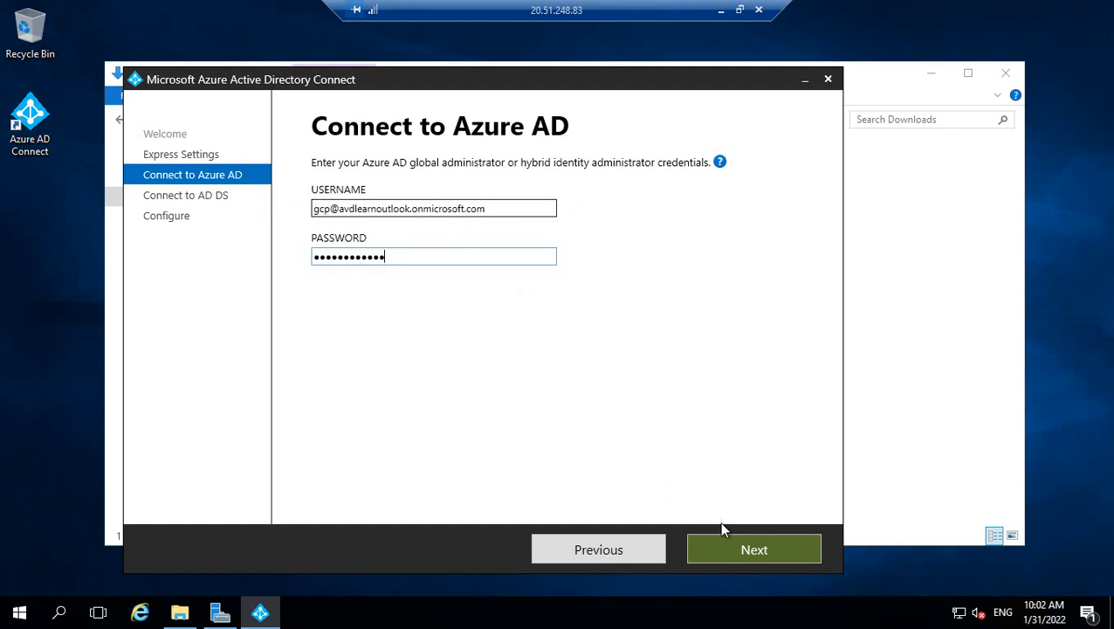
click(725, 559)
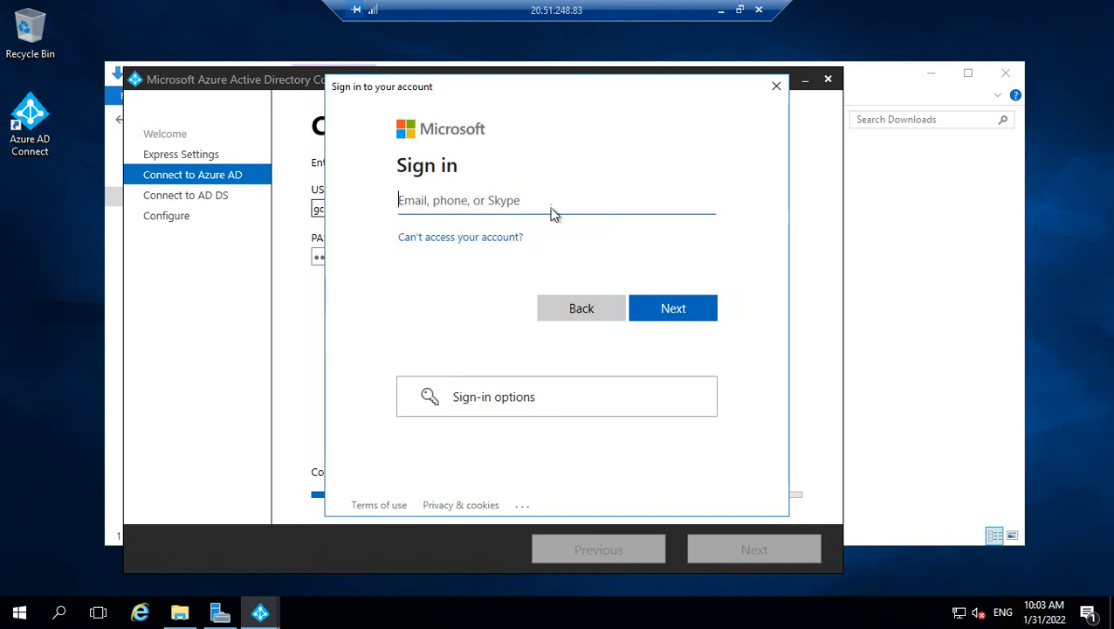
Sign in at the Microsoft prompt with the personal outlook.com account e-mail and its password.
click(739, 11)
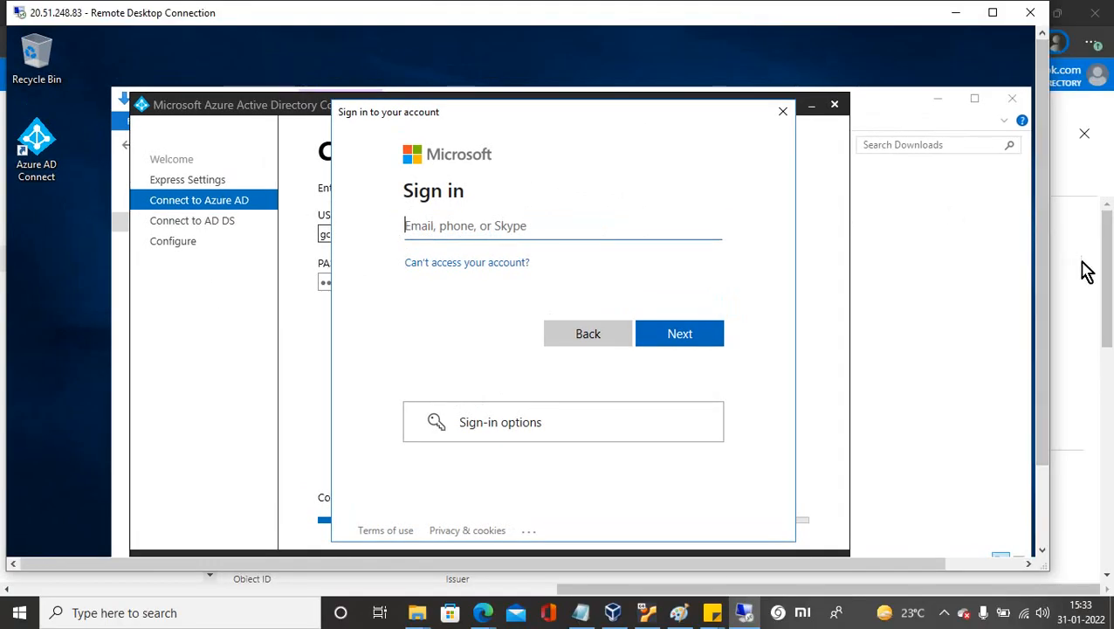
click(1111, 278)
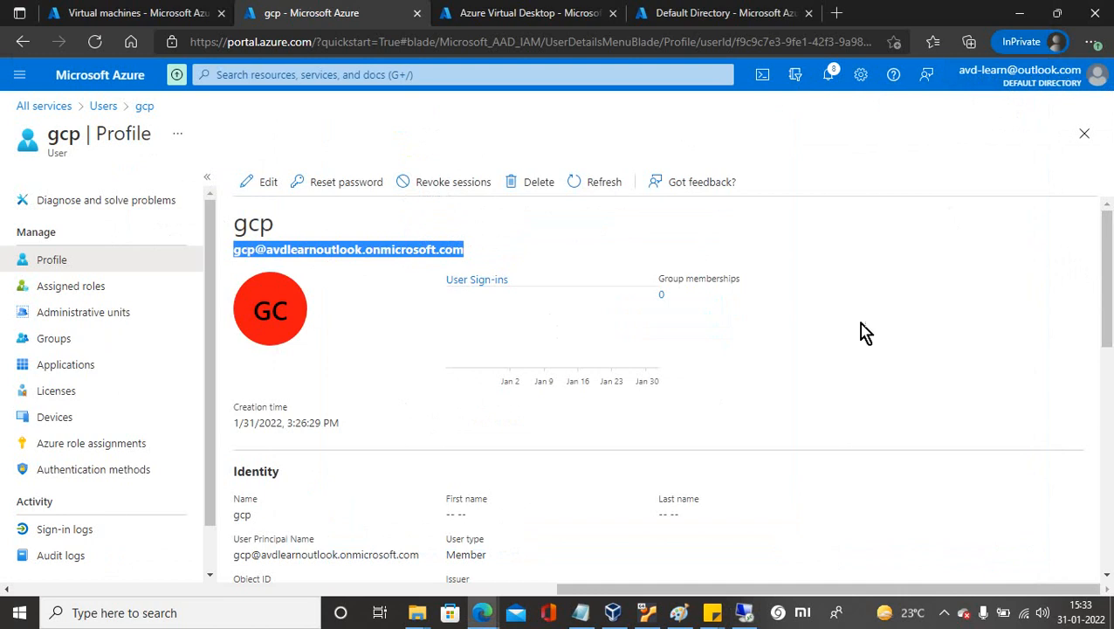
click(746, 614)
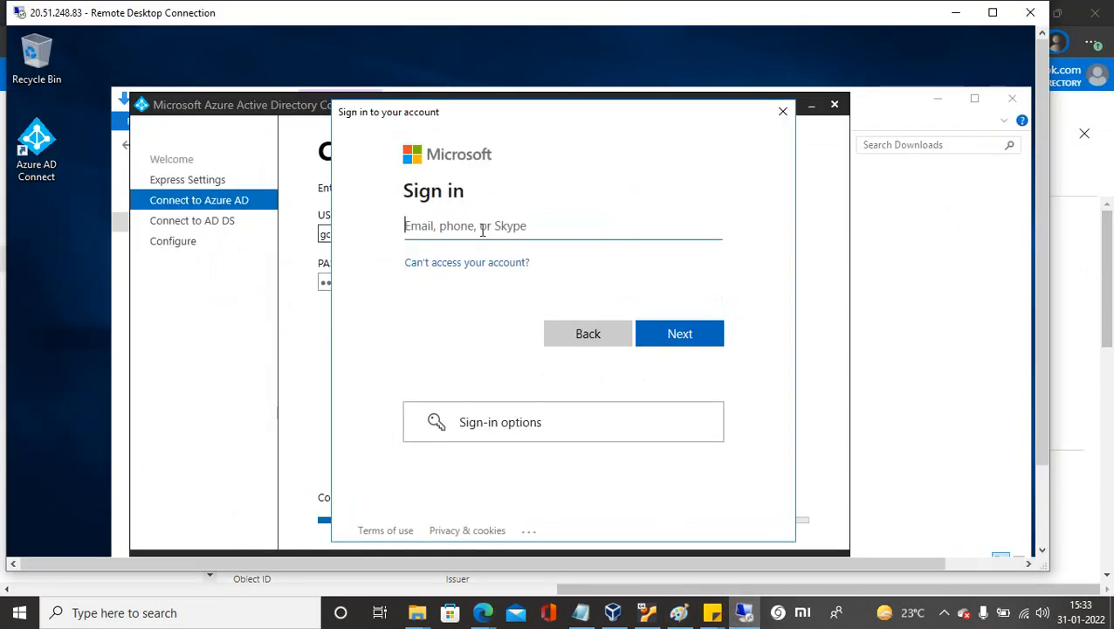
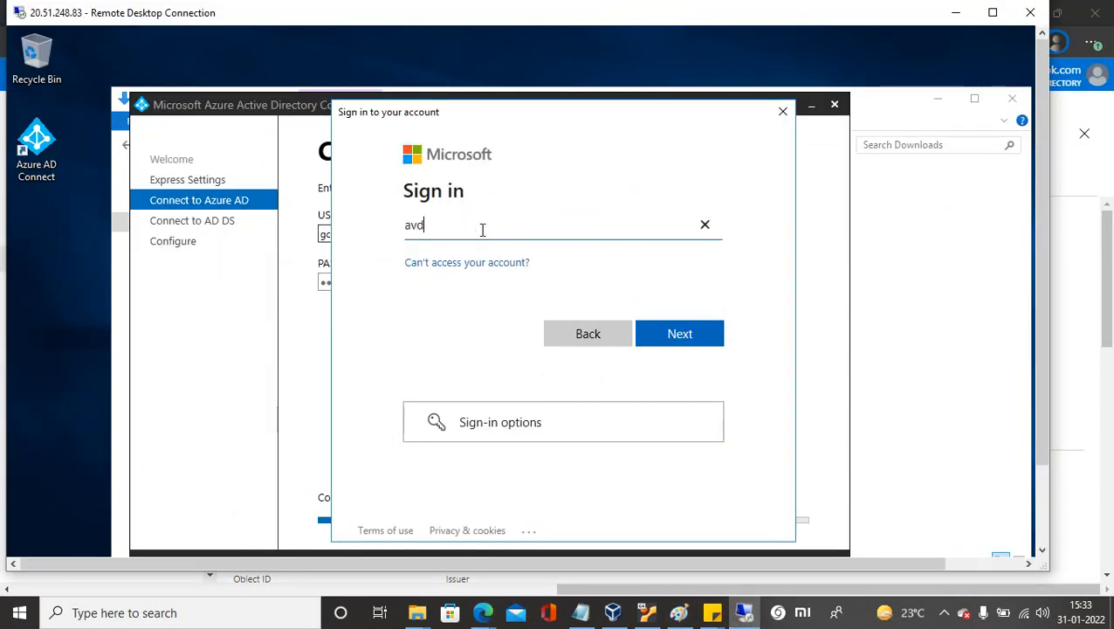
key(Return)
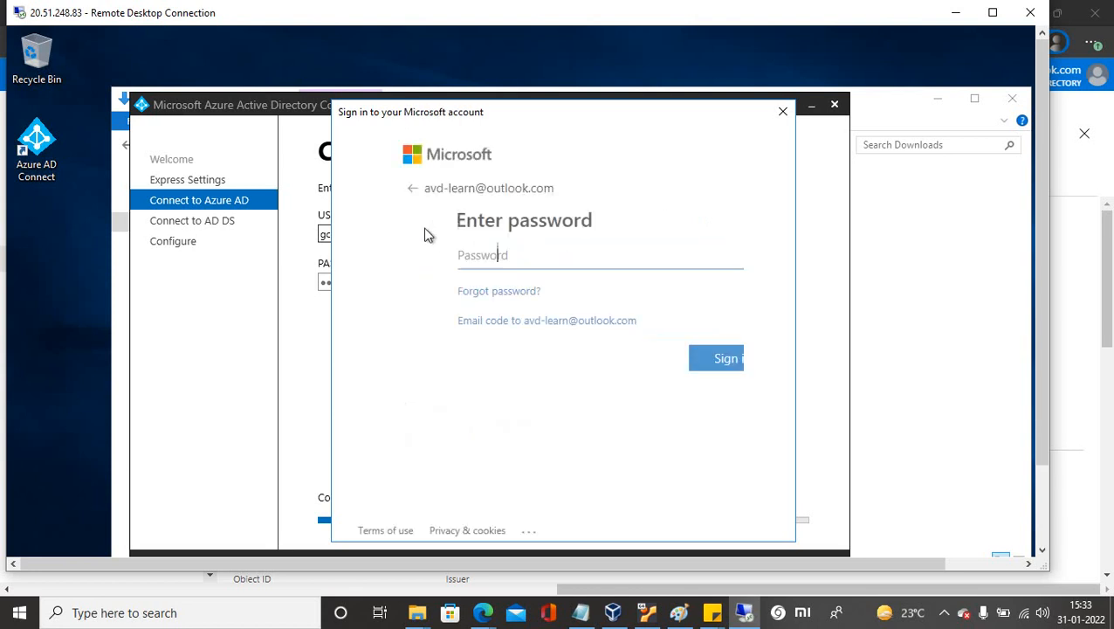
text(•••••••)
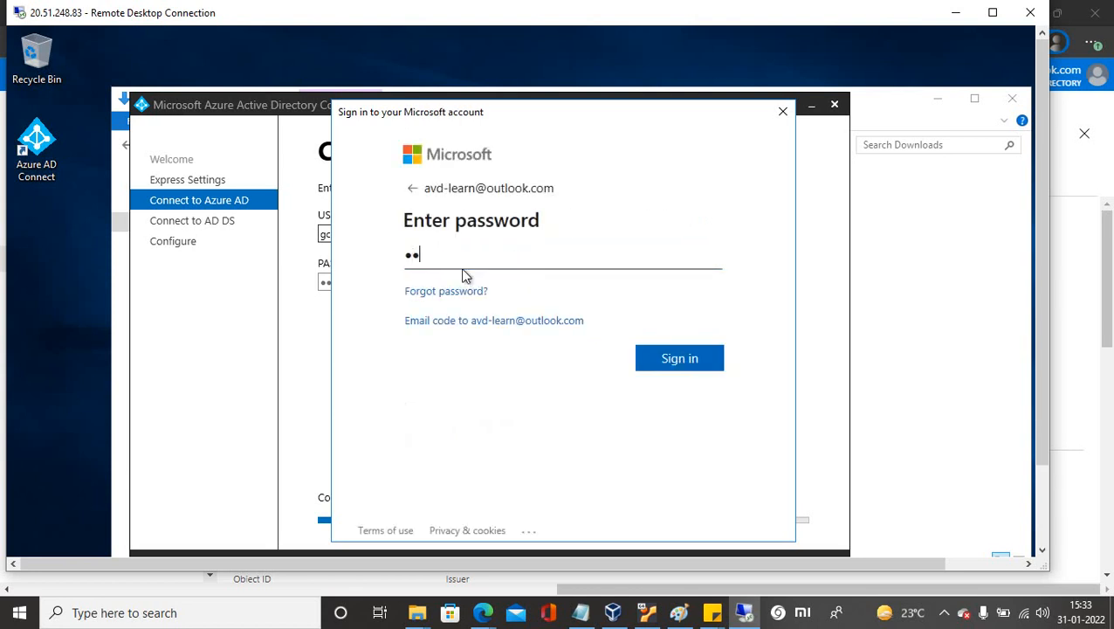
text(•)
key(Return)
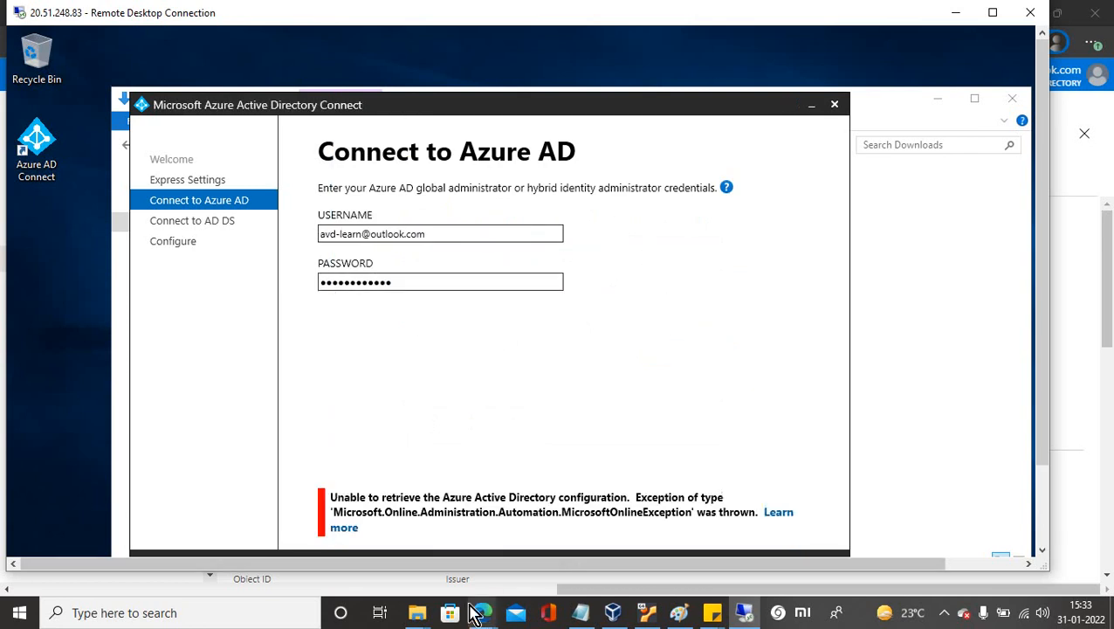
Read the Learn more troubleshooting article for the error, then switch back to the setup wizard.
mouse_move(484, 618)
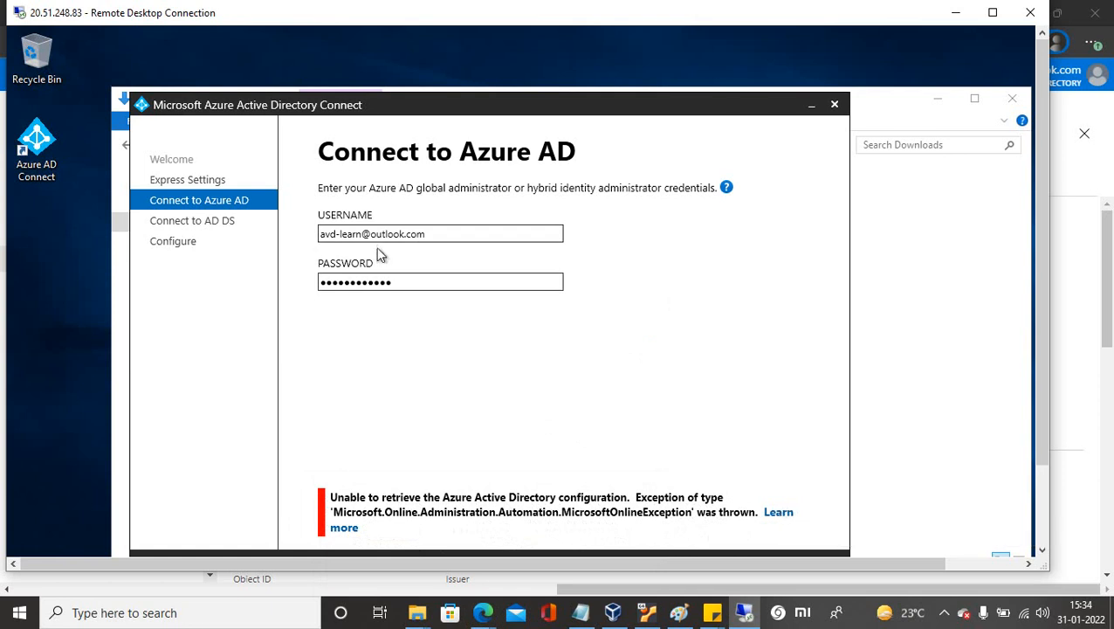
click(780, 517)
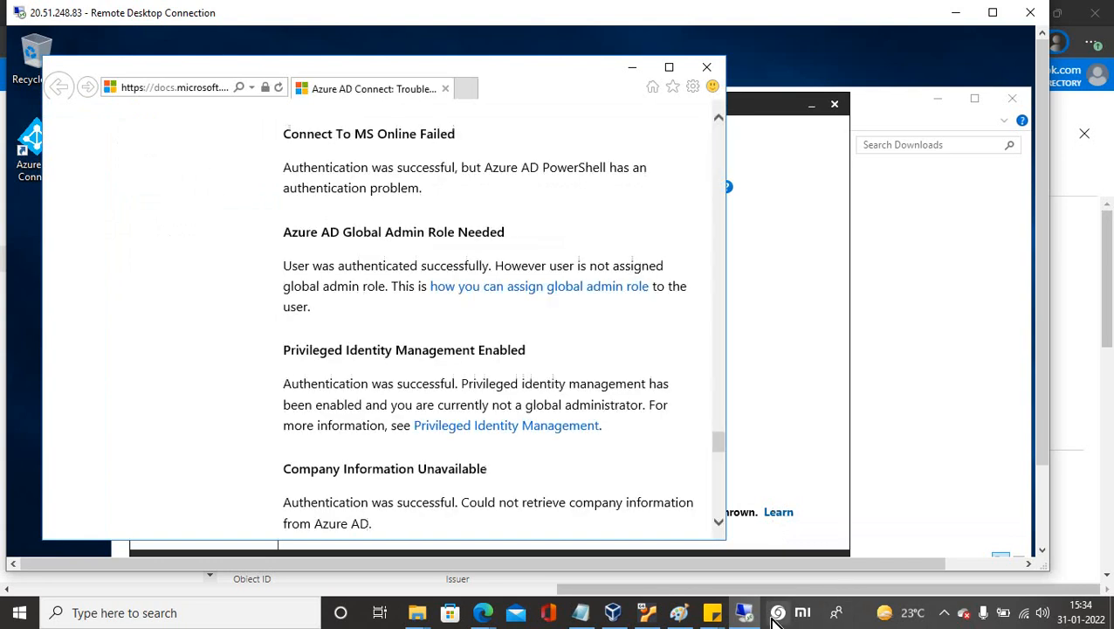
click(944, 612)
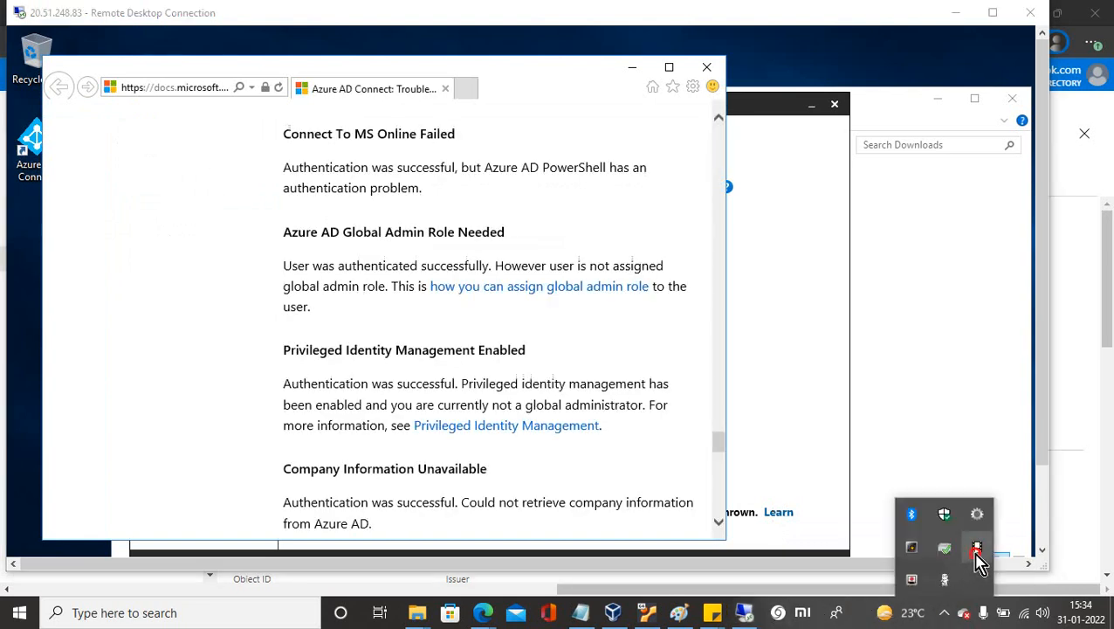
click(976, 548)
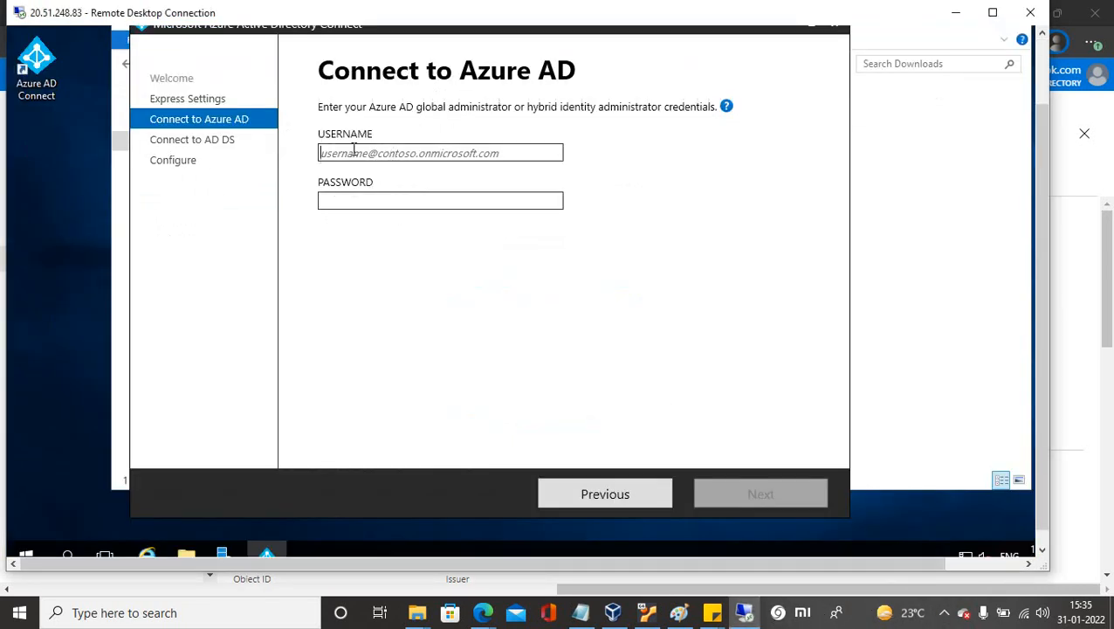
Paste the cloud admin's sign-in name into USERNAME, type its password and submit.
key(ctrl+v)
click(360, 202)
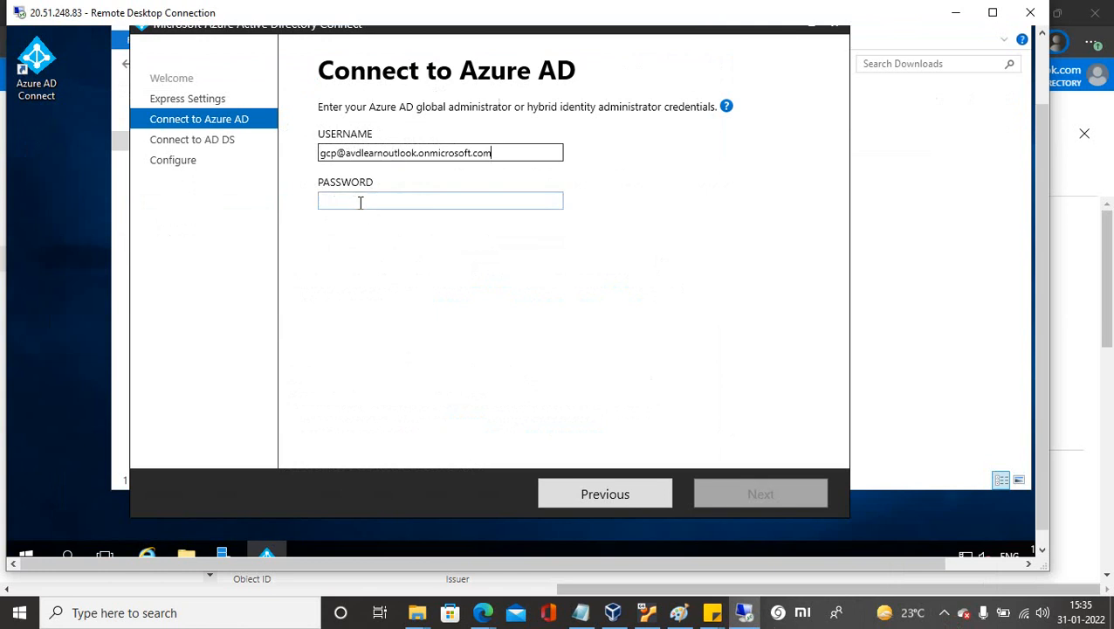
text(••)
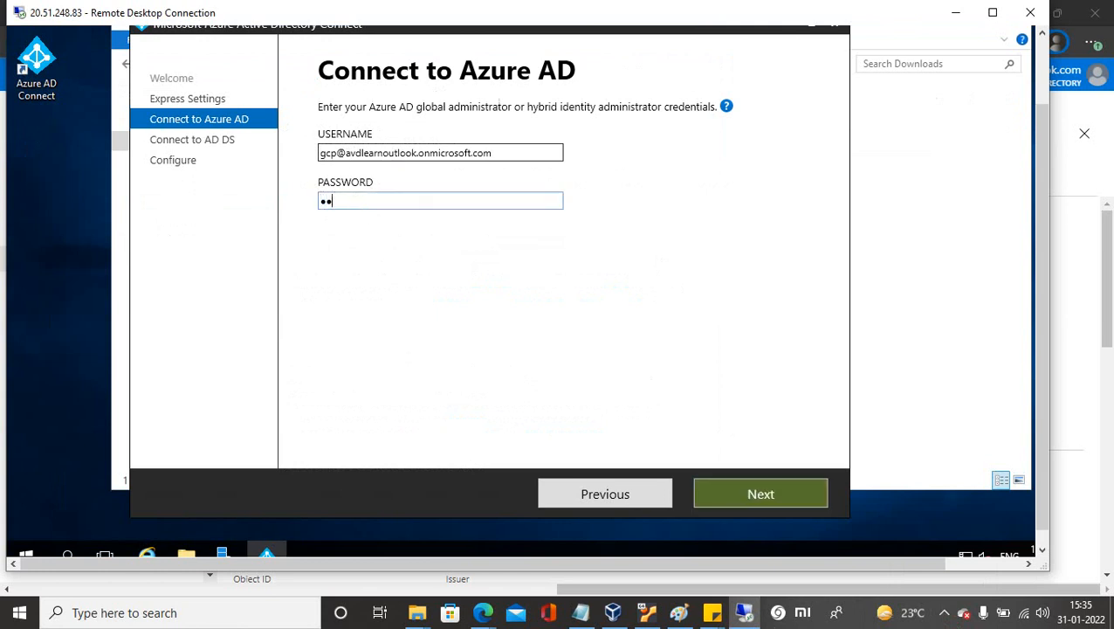
text(•••)
key(Return)
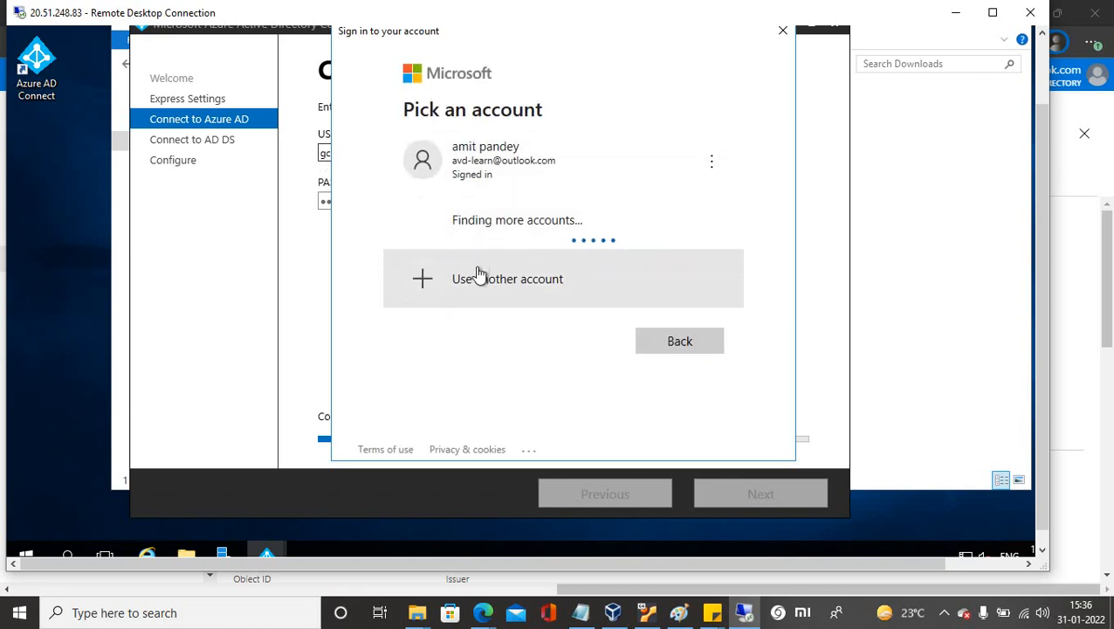
Choose Use another account, paste the admin's sign-in name and enter its password.
click(482, 219)
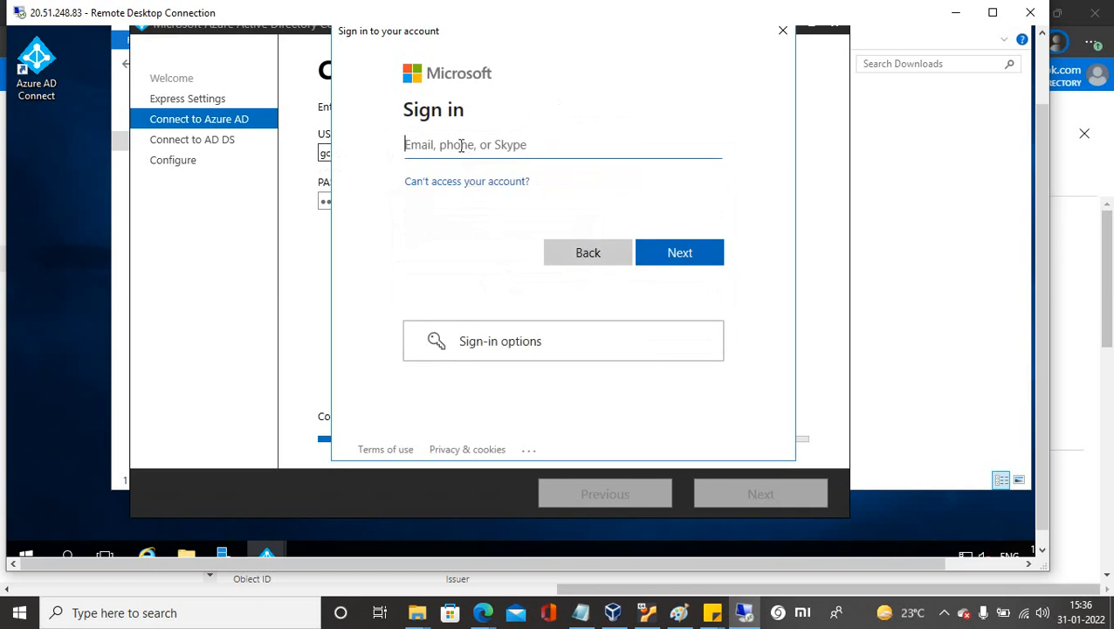
key(ctrl+v)
click(659, 259)
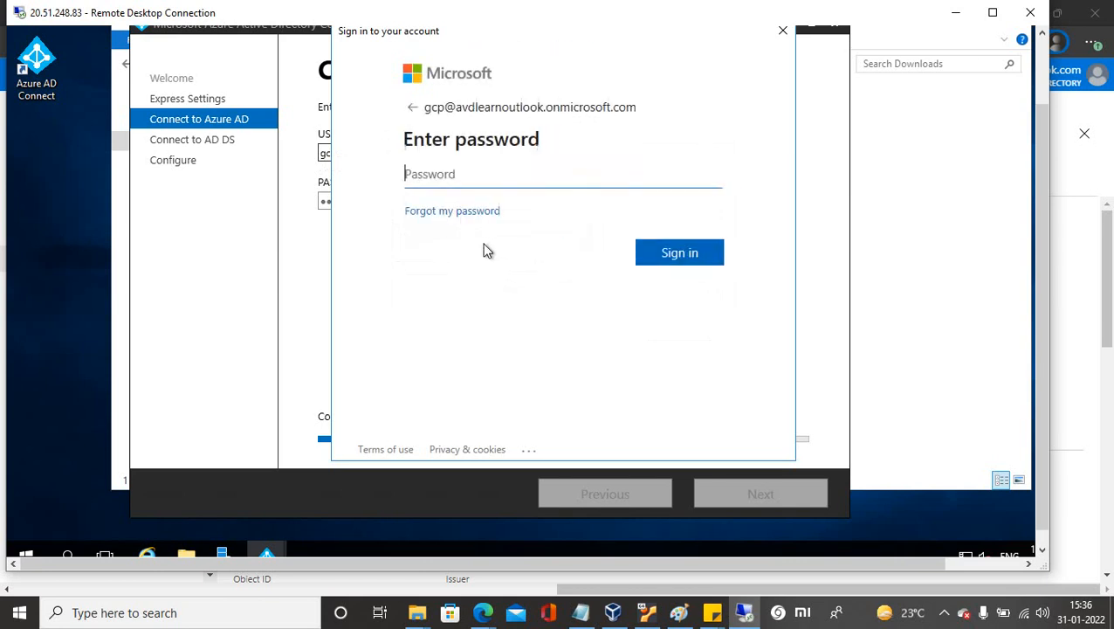
text(•)
key(BackSpace)
text(•••••••••)
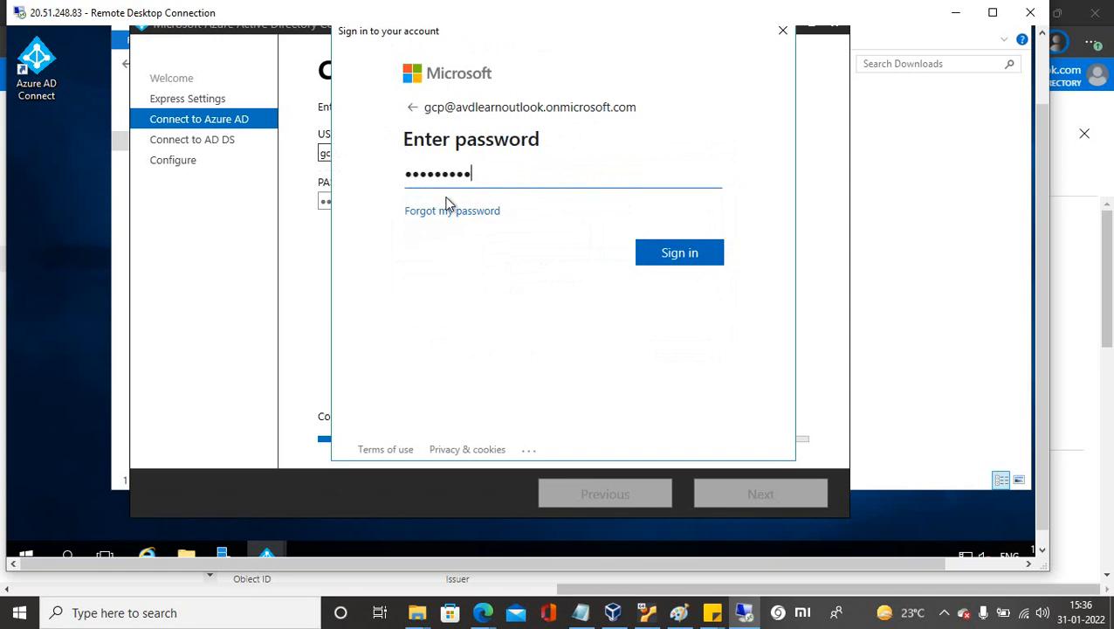
text(••••)
key(BackSpace)
key(BackSpace)
key(BackSpace)
key(BackSpace)
key(BackSpace)
key(BackSpace)
key(BackSpace)
key(BackSpace)
key(BackSpace)
key(BackSpace)
key(BackSpace)
key(BackSpace)
key(BackSpace)
text(••••••••••••)
key(Return)
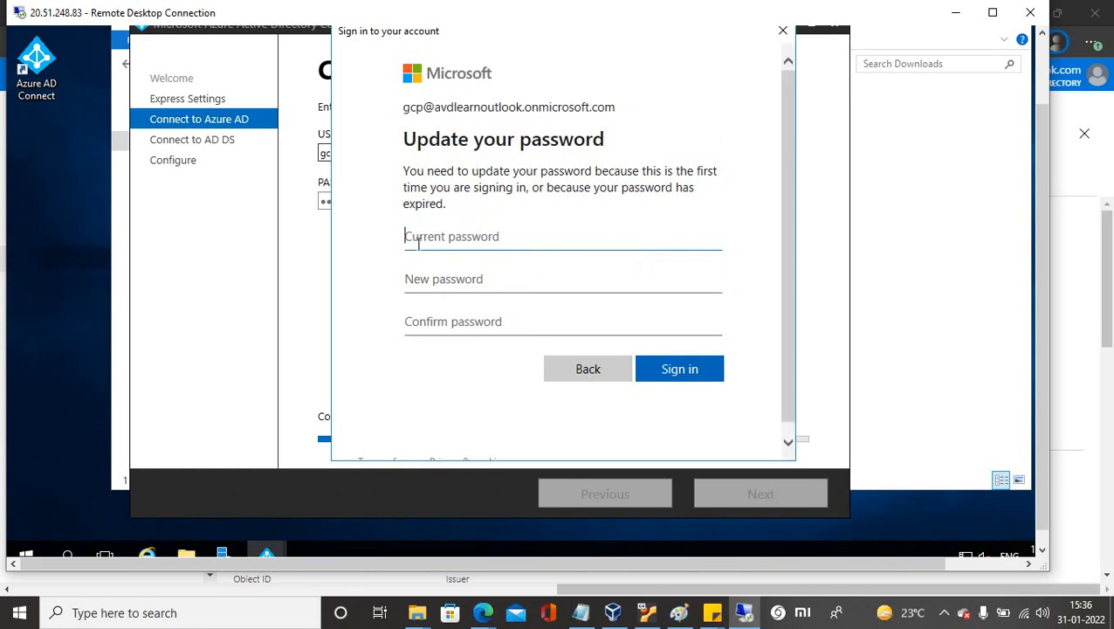
Enter a new password and its confirmation, retype both after rejection, and sign in.
text(•••••••)
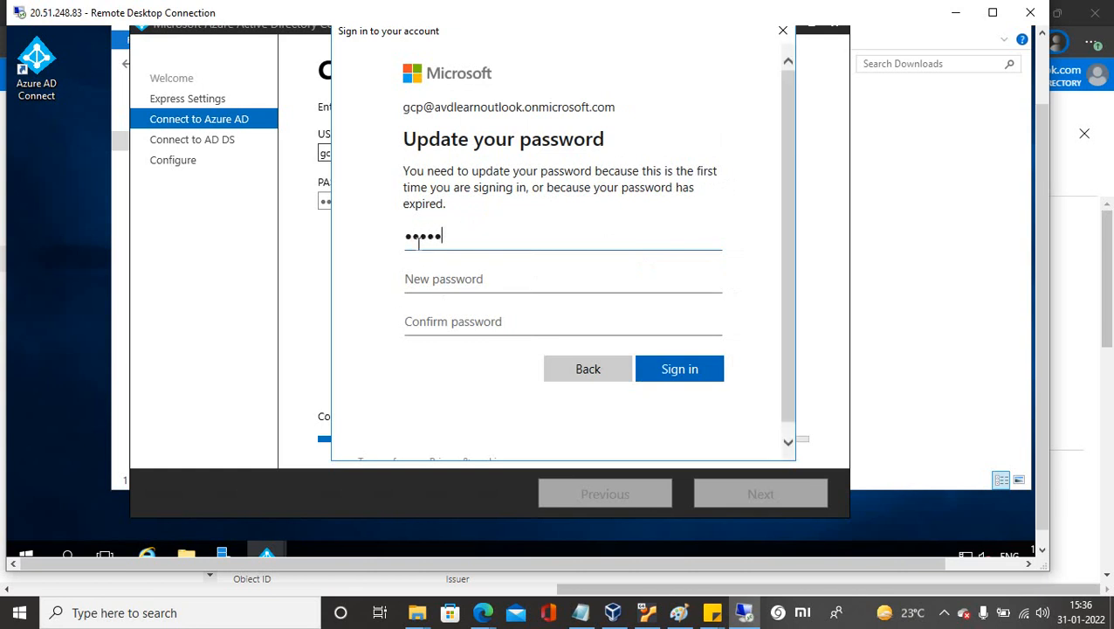
text(•••••)
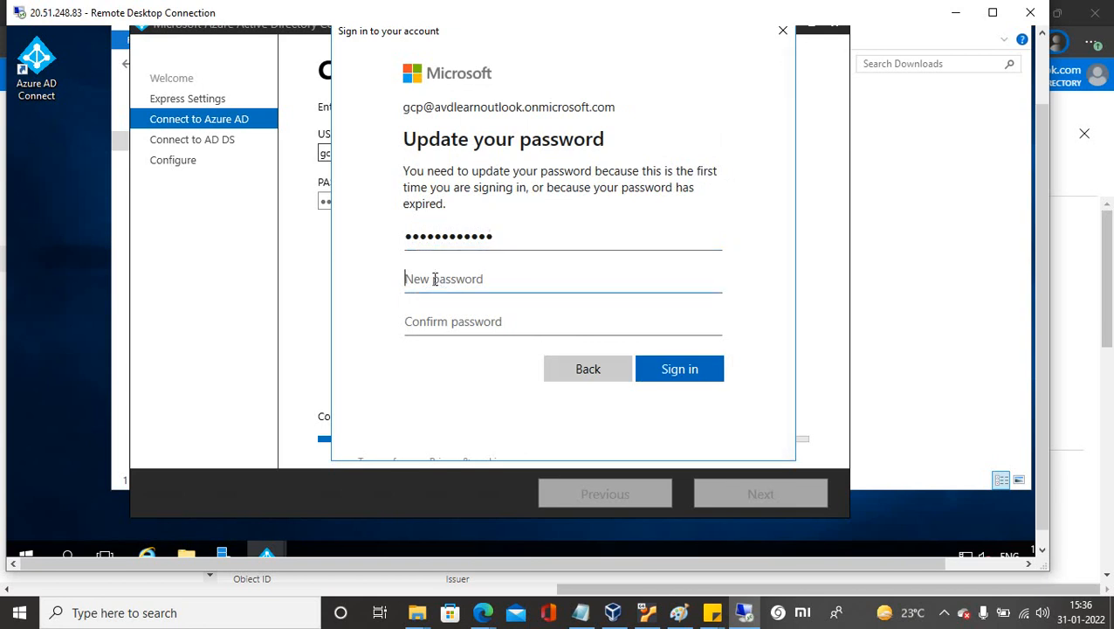
text(••••••••••••••)
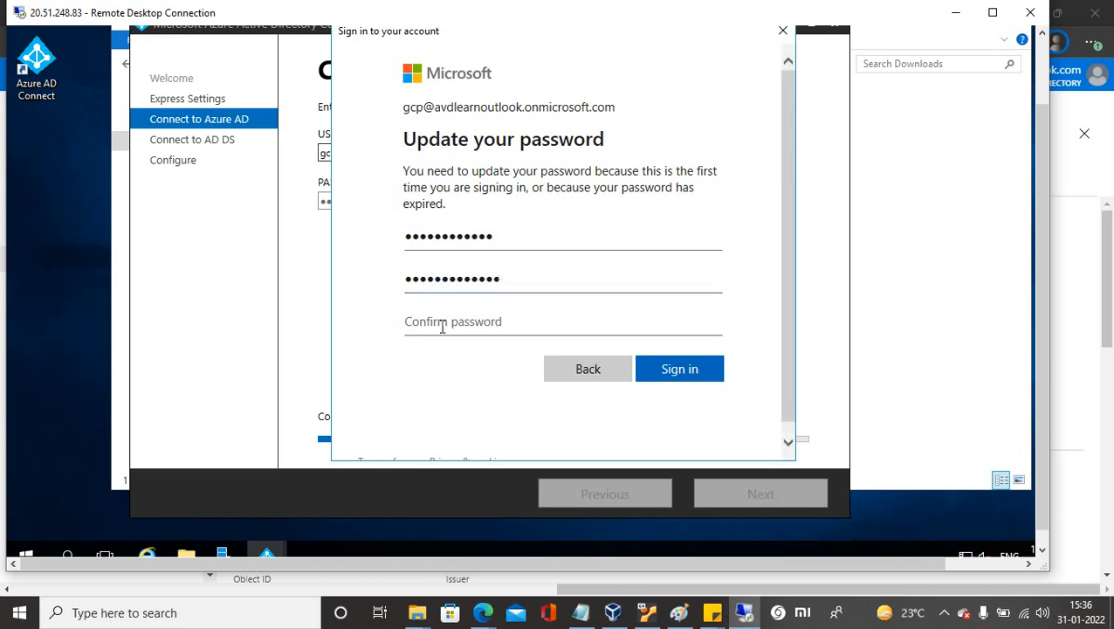
text(••••••)
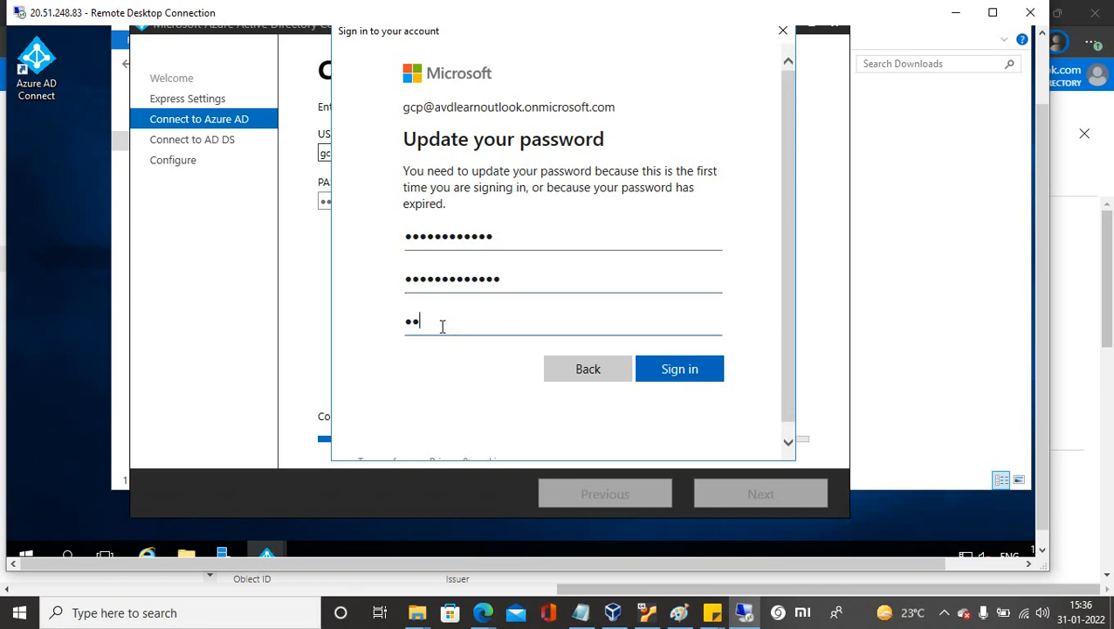
text(••)
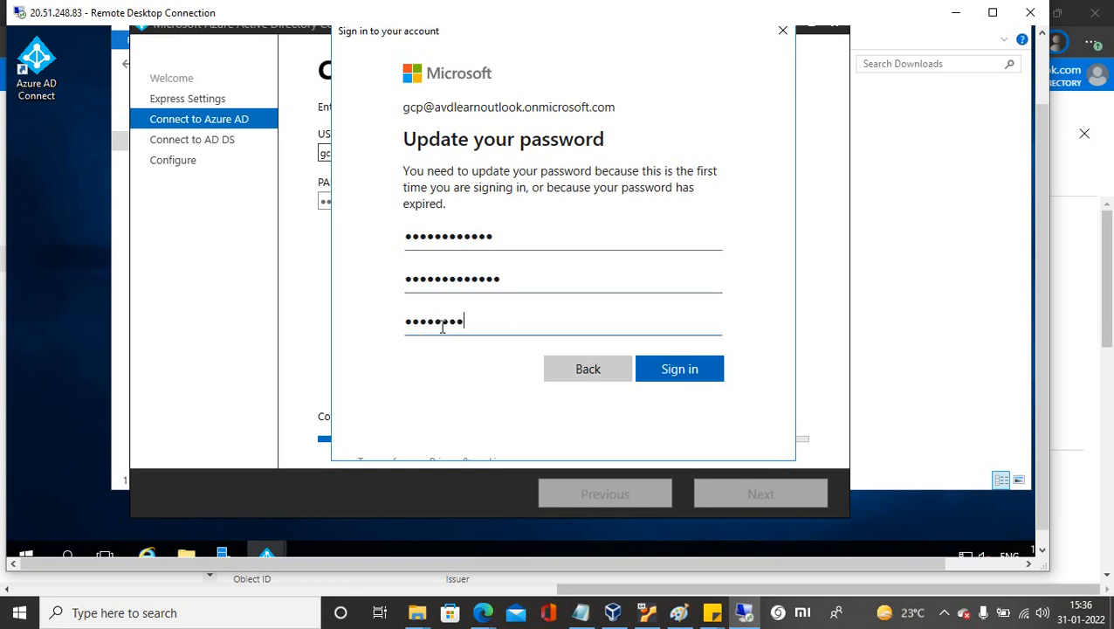
text(••••)
click(661, 371)
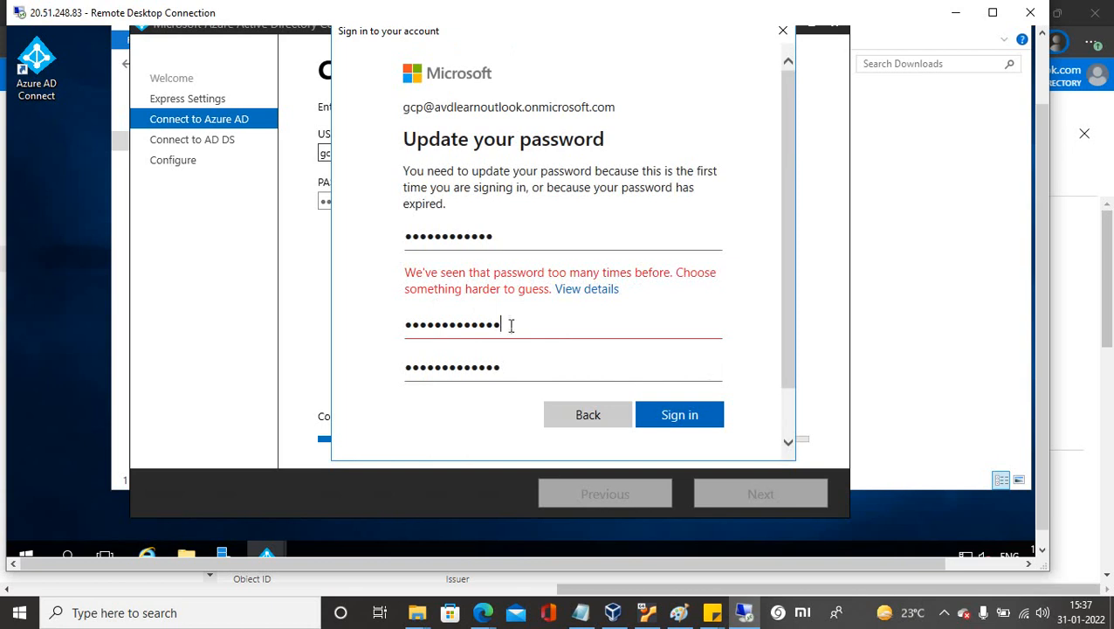
drag(503, 323, 397, 325)
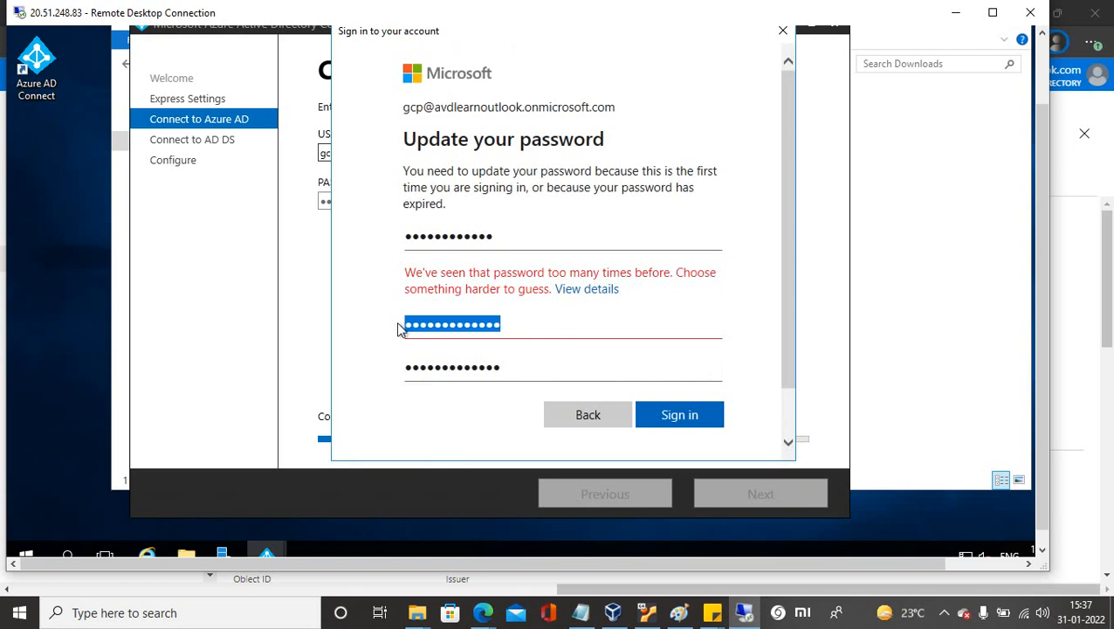
text(••••)
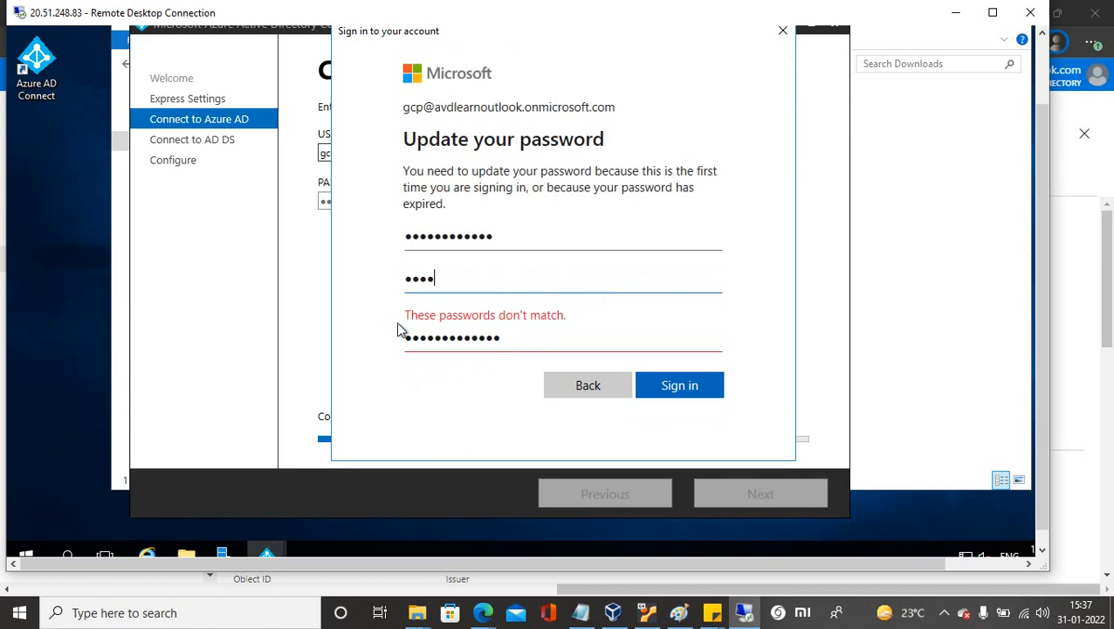
text(•••••••)
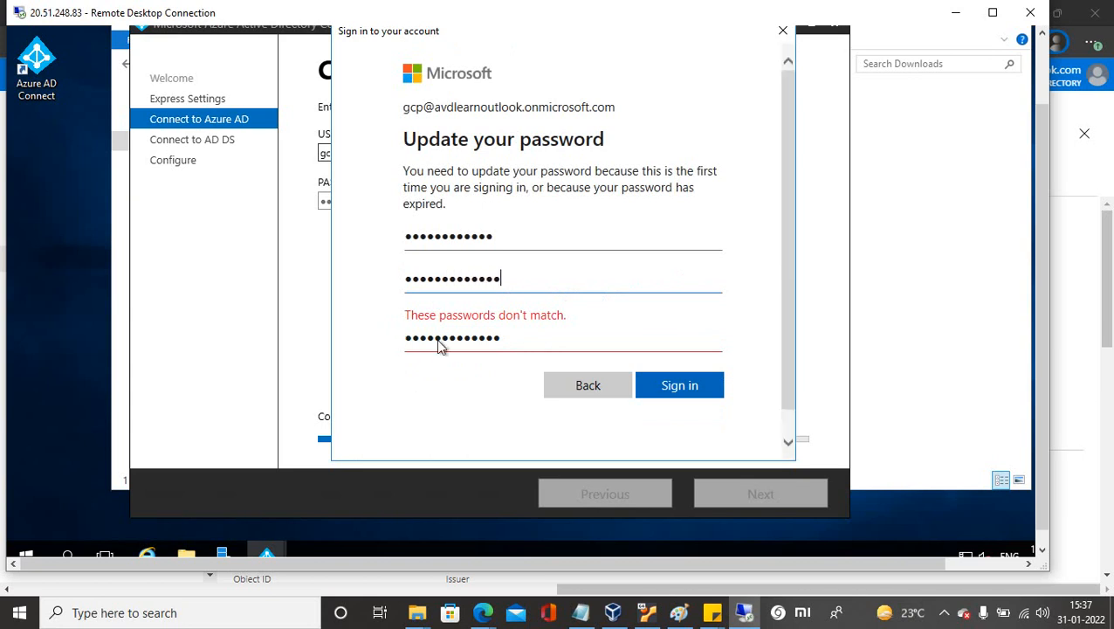
drag(494, 343, 391, 340)
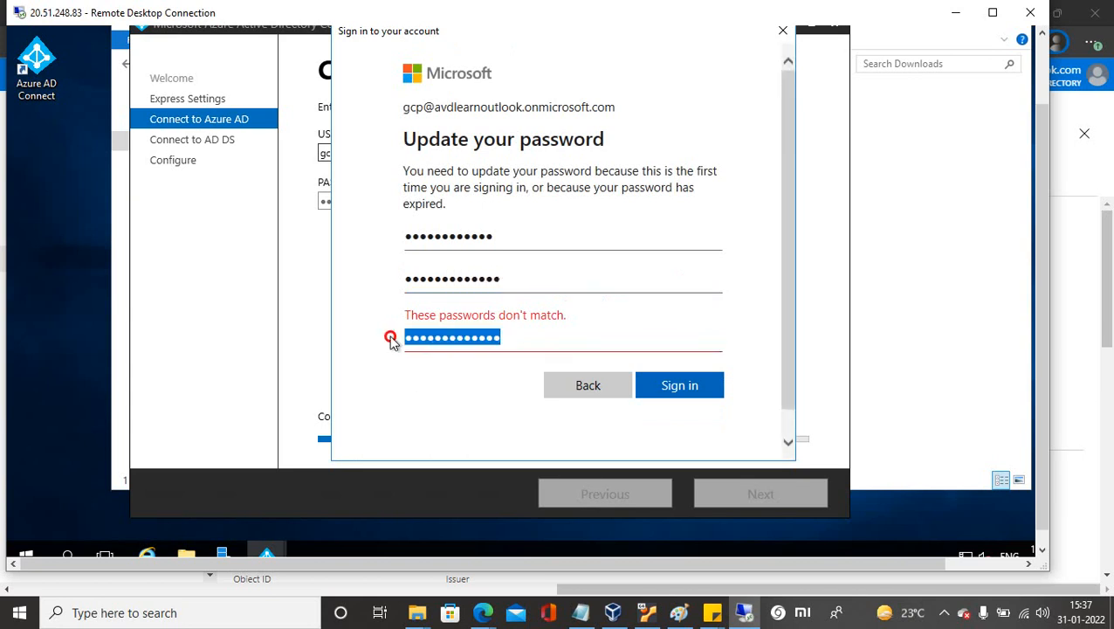
text(•)
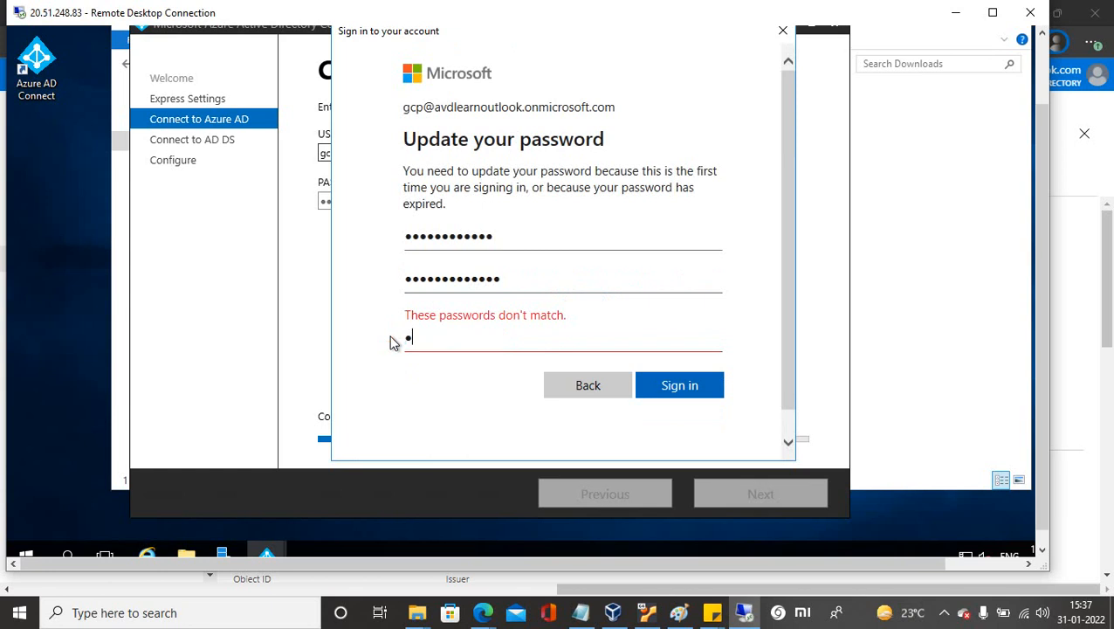
text(•)
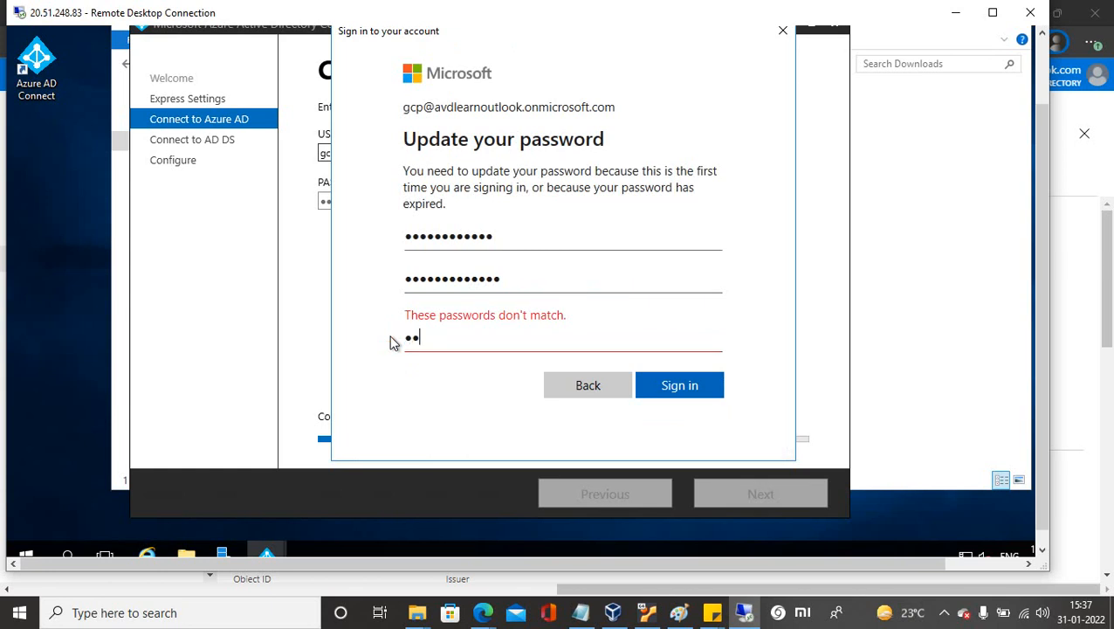
text(••••••••••••)
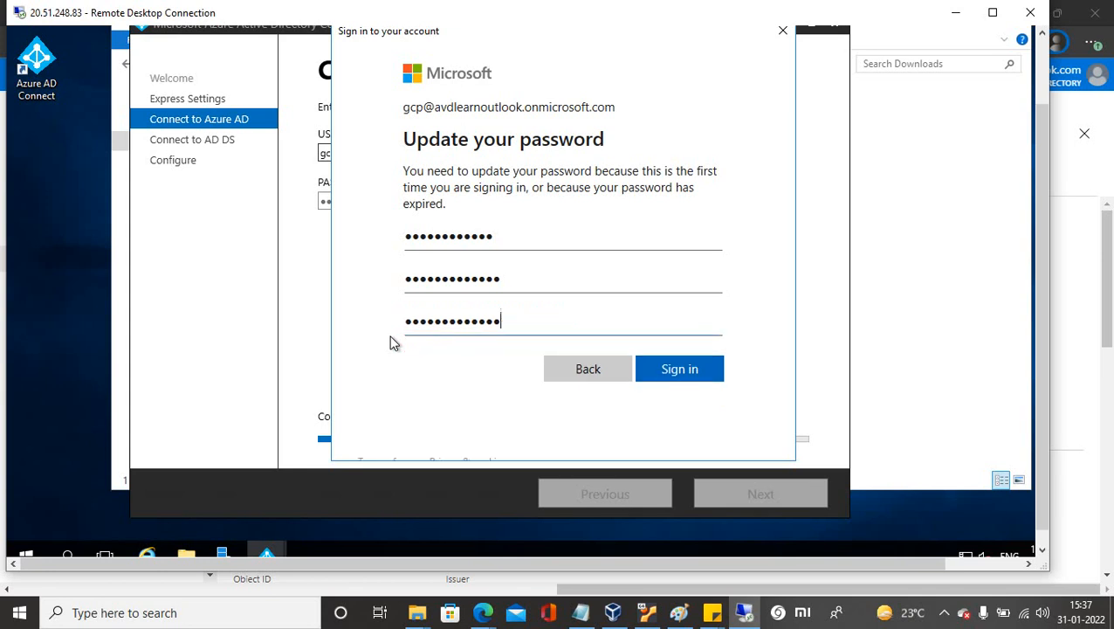
click(667, 369)
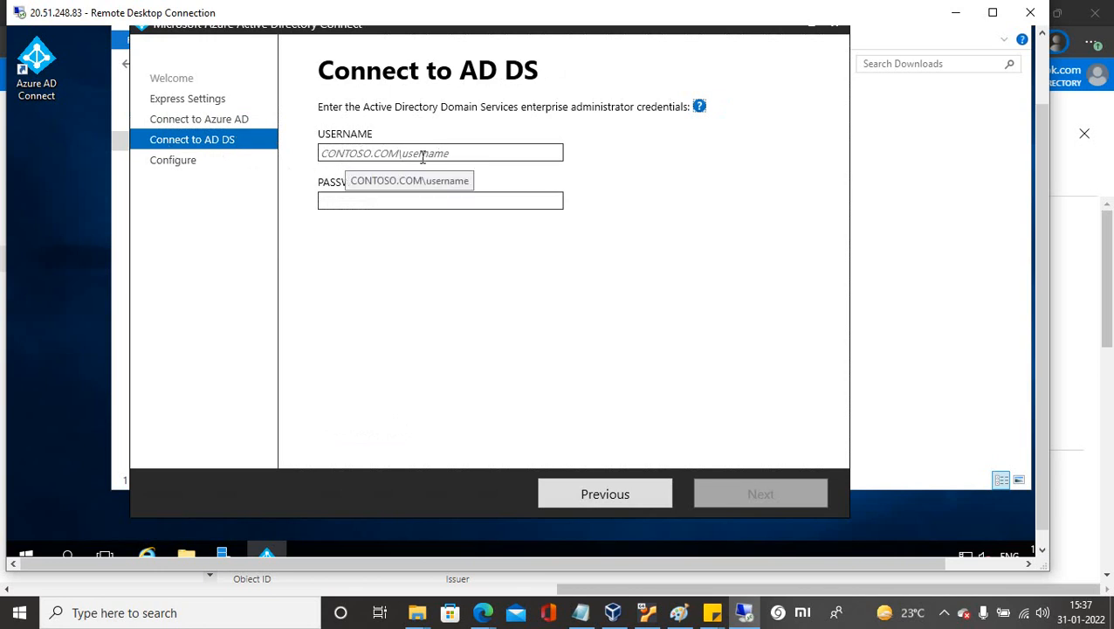
Replace the account name in USERNAME with the enterprise admin's, enter its password and submit.
click(353, 154)
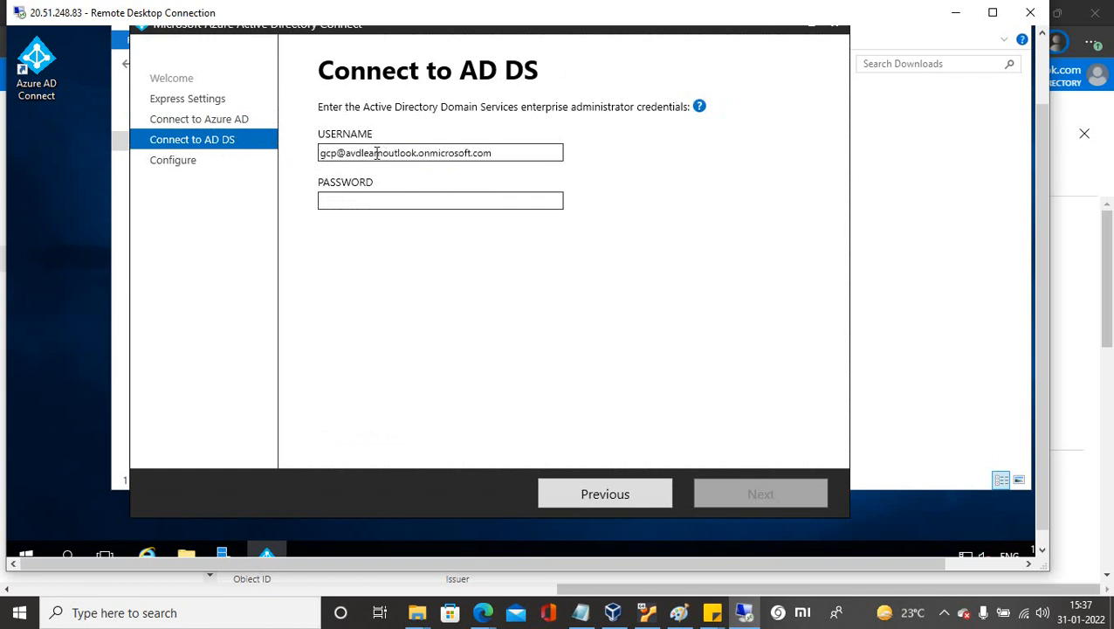
drag(347, 152, 313, 160)
click(335, 156)
key(BackSpace)
key(BackSpace)
key(BackSpace)
text(avd)
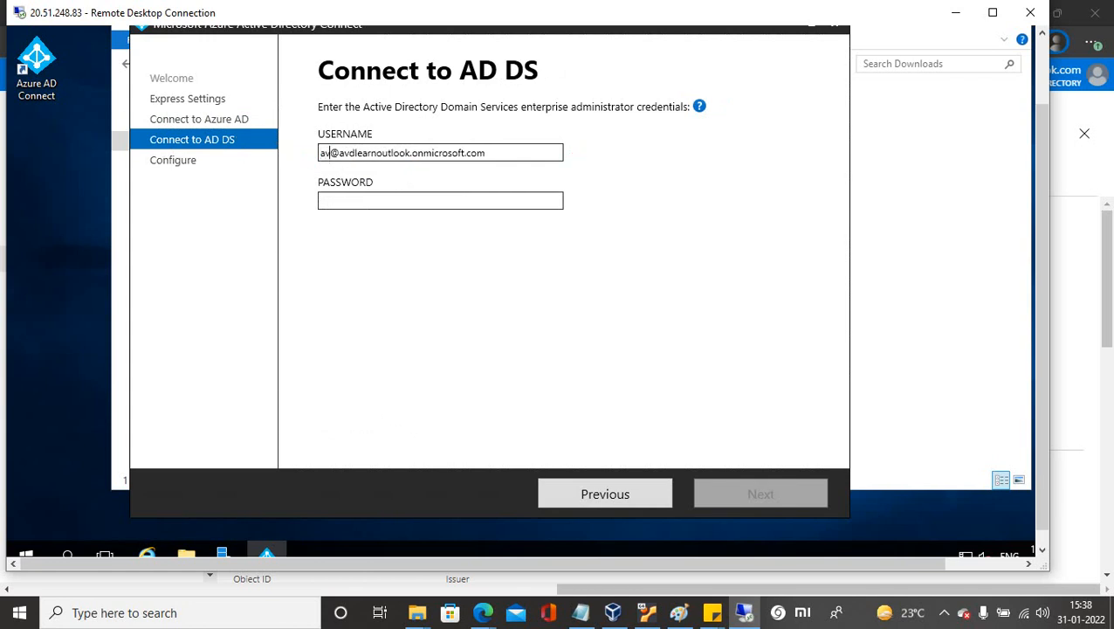
text(admin)
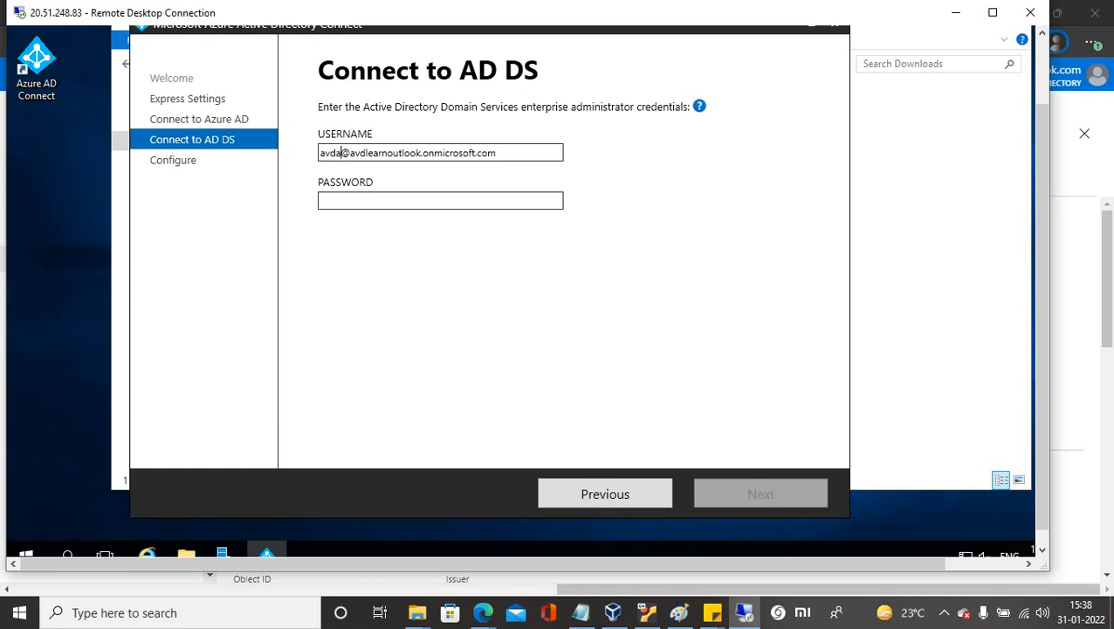
key(Tab)
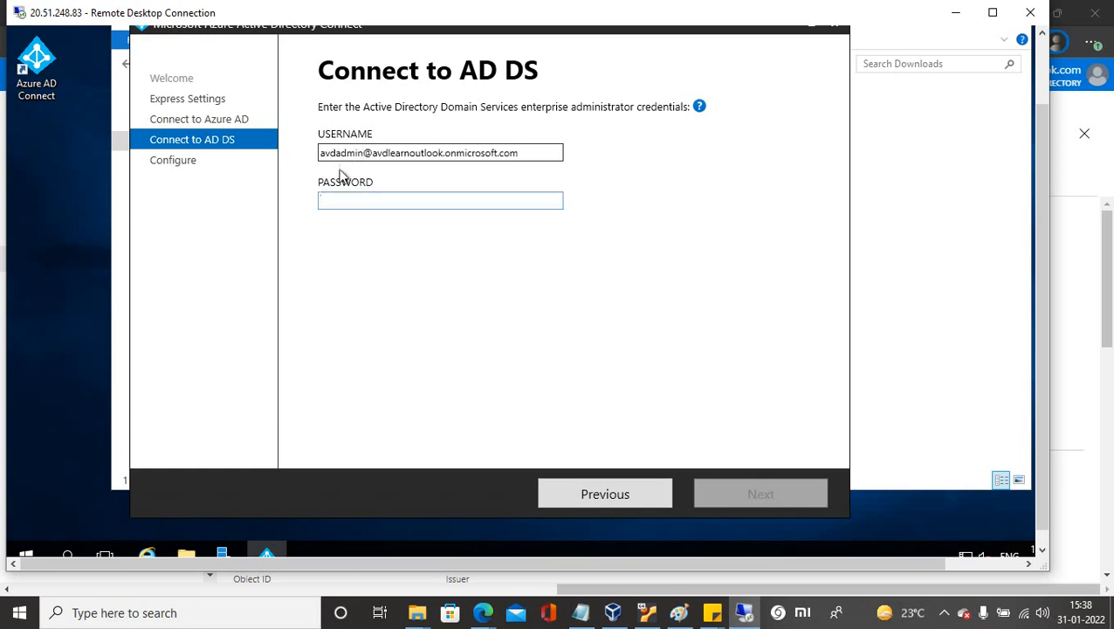
text(•)
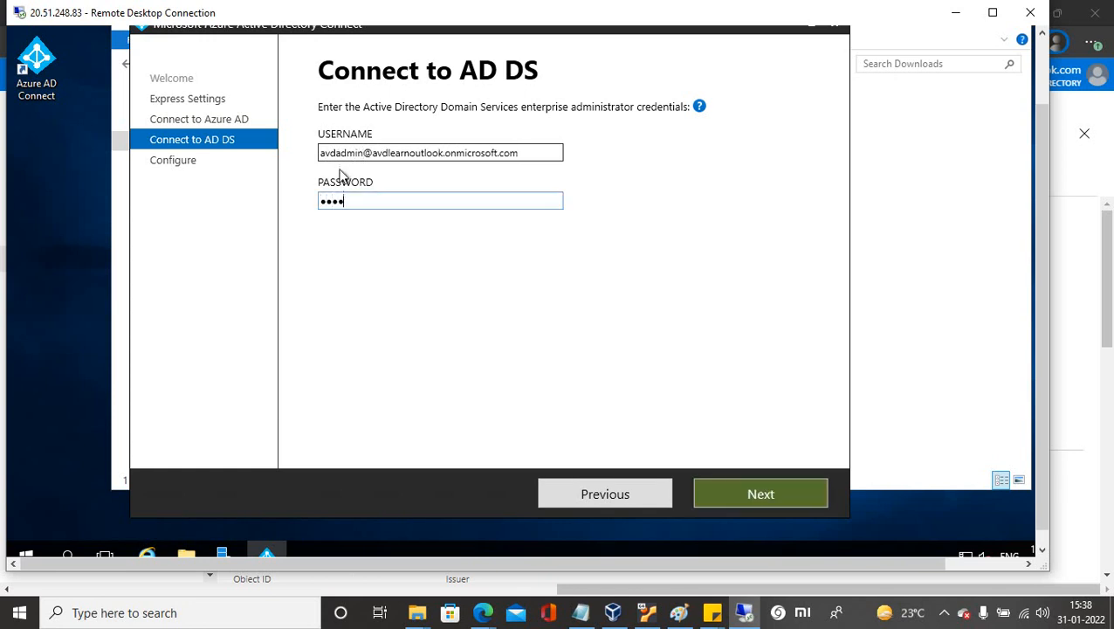
text(•••••••••••)
key(Return)
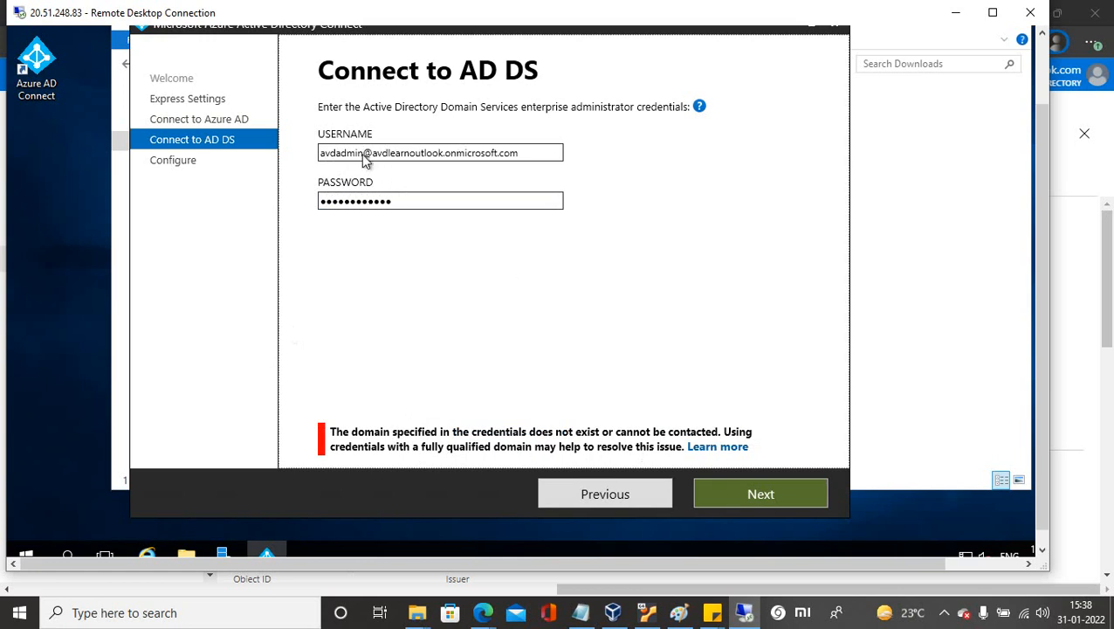
Rewrite the username in domain/username form after the domain error.
drag(371, 153, 320, 156)
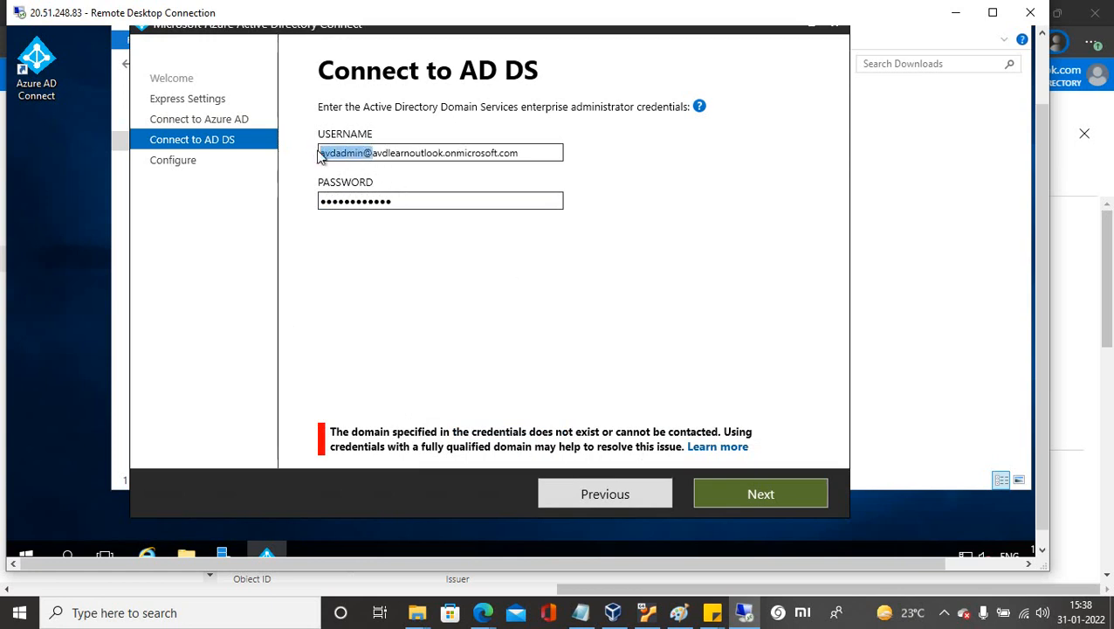
key(BackSpace)
mouse_move(576, 163)
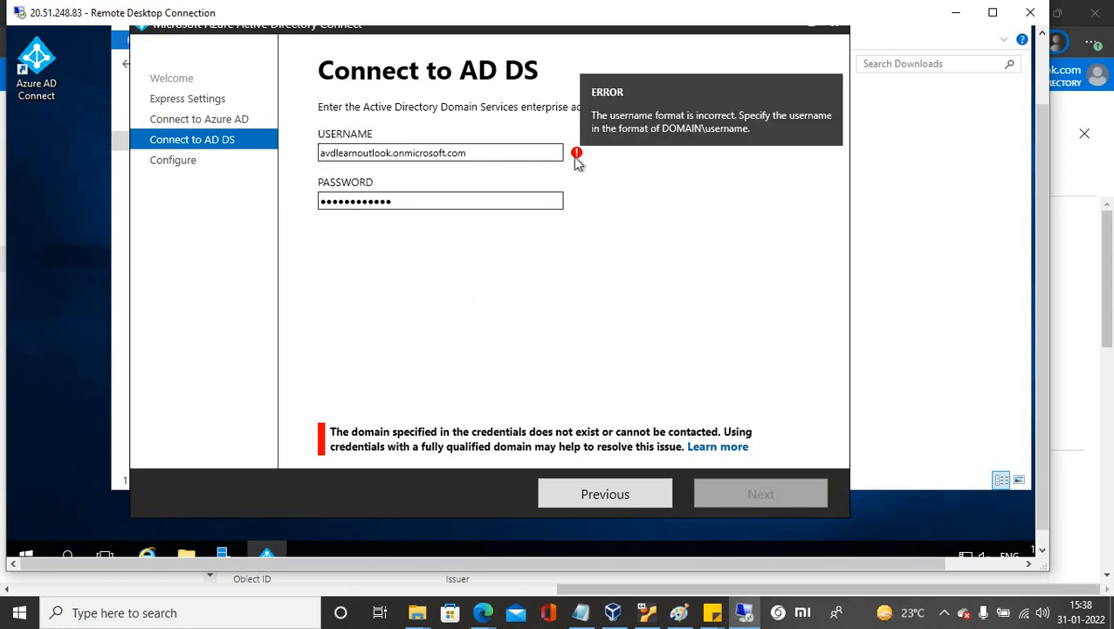
click(477, 153)
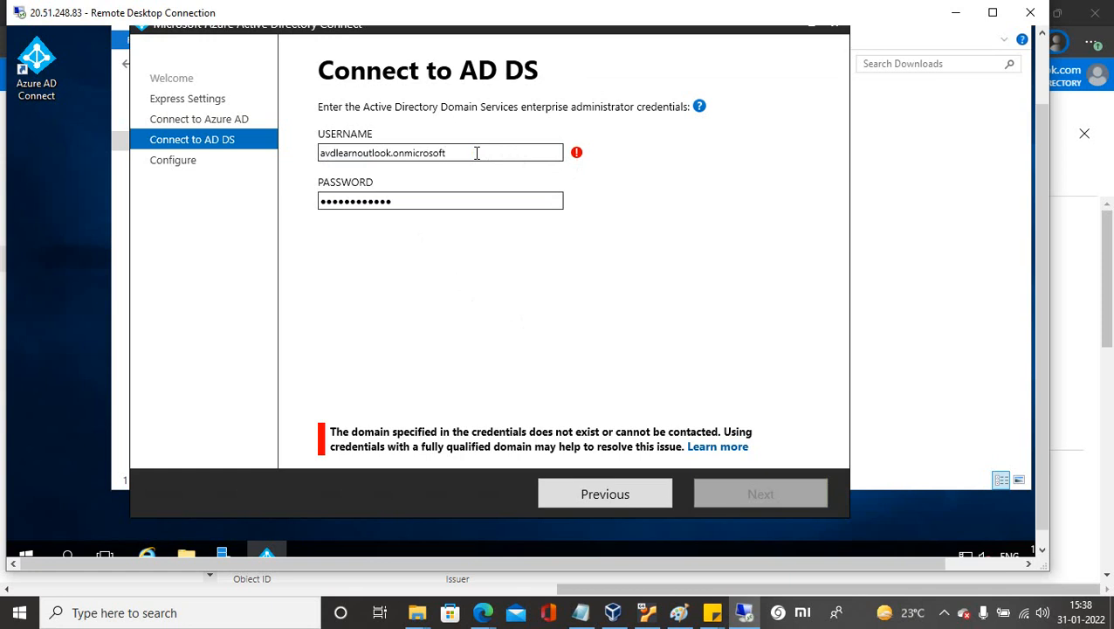
text(/avdadmin)
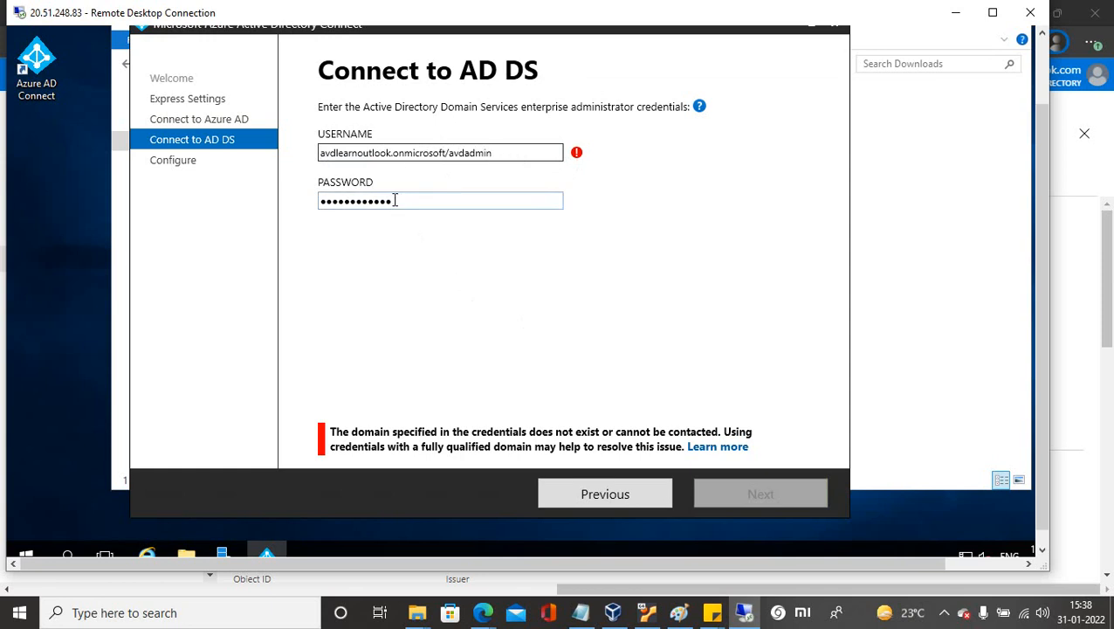
Go back a page, change the username to a domain/admin form and enter the password.
click(592, 495)
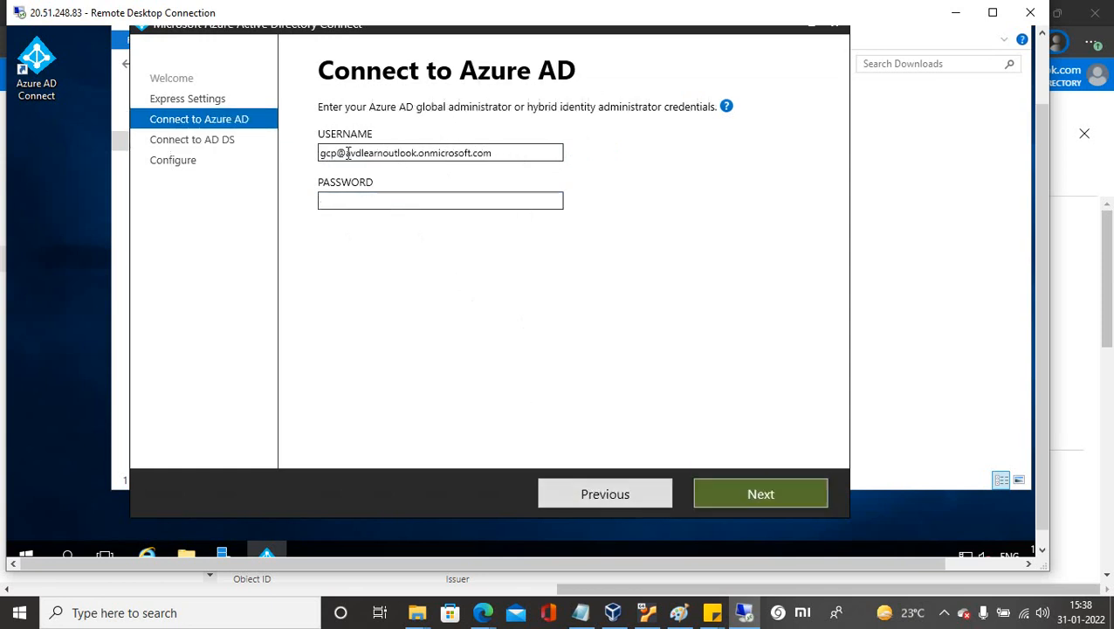
drag(347, 152, 314, 160)
key(BackSpace)
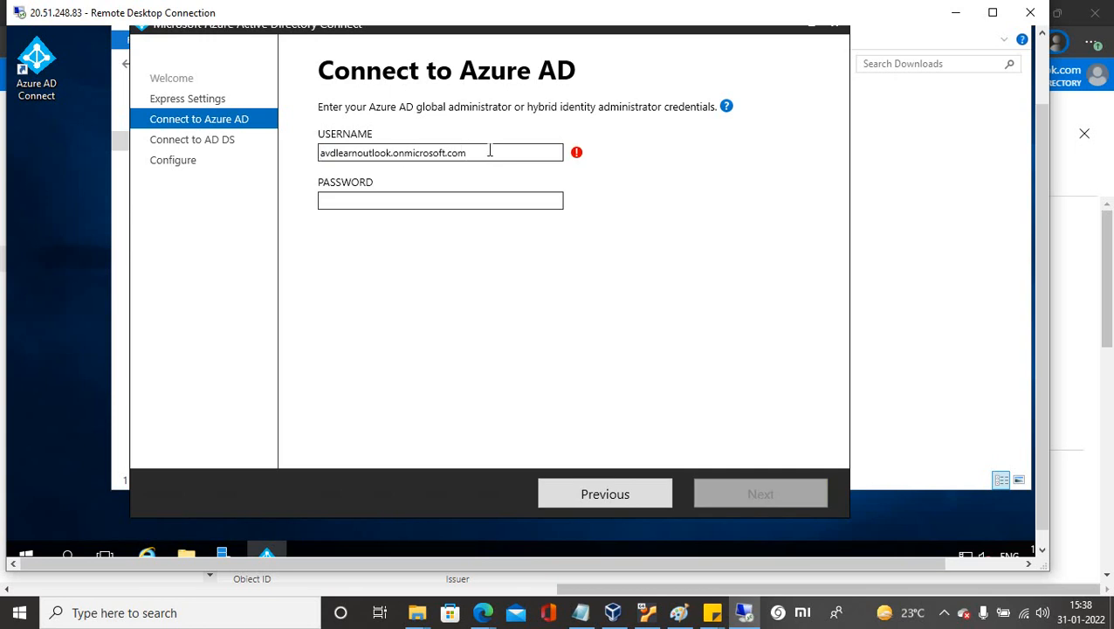
key(BackSpace)
key(BackSpace)
key(BackSpace)
text(/avdadmin)
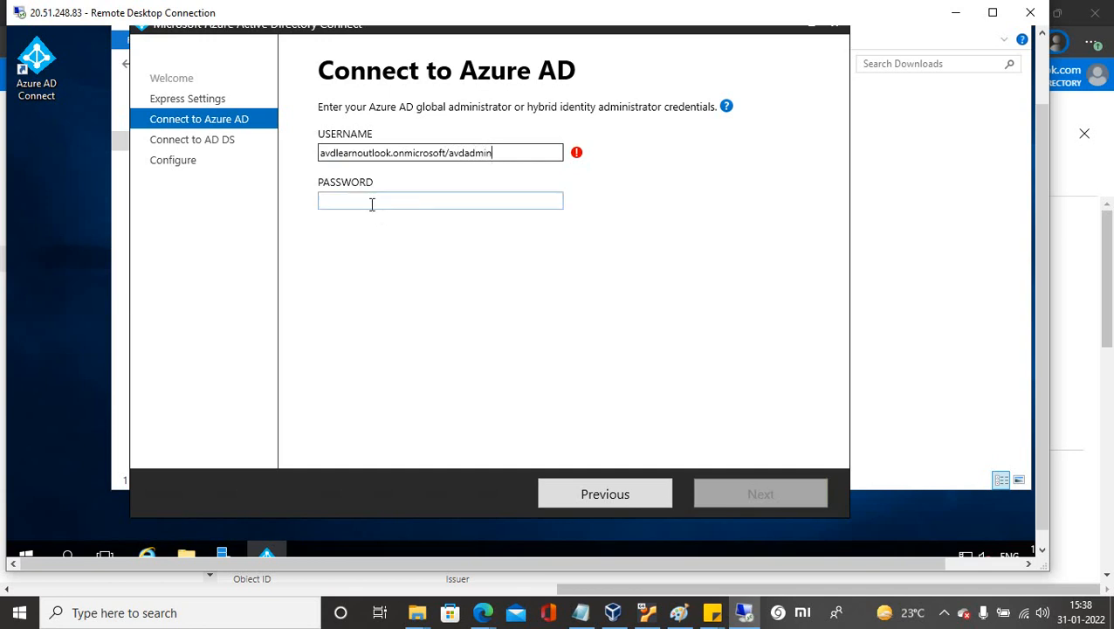
click(372, 201)
text(••••••••••)
Rewrite the username to begin with the admin account name followed by @.
mouse_move(578, 164)
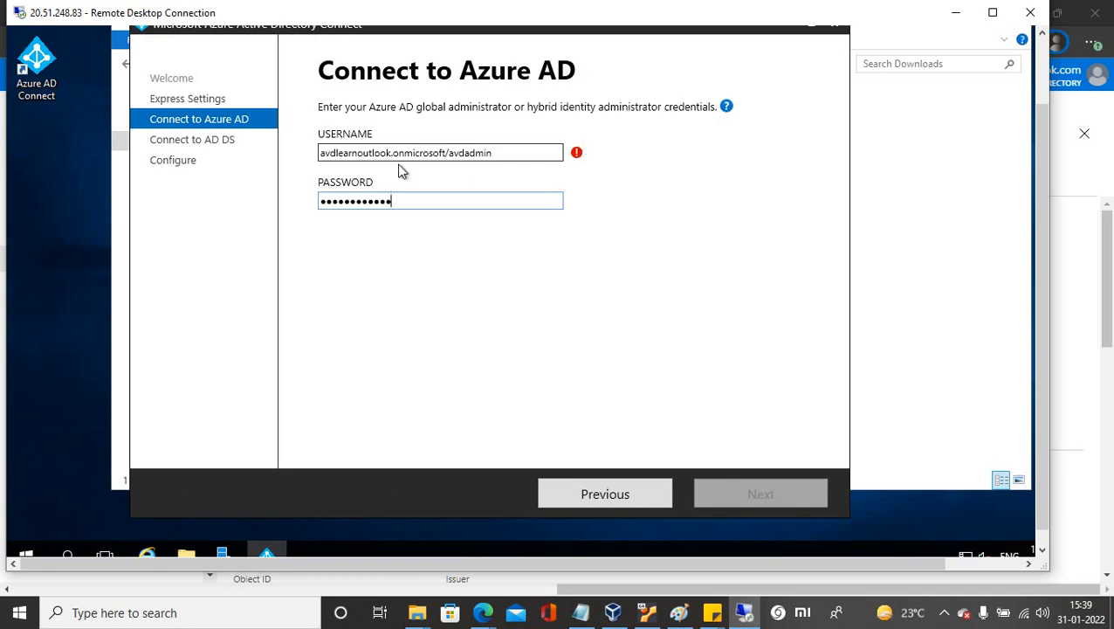
drag(494, 152, 446, 153)
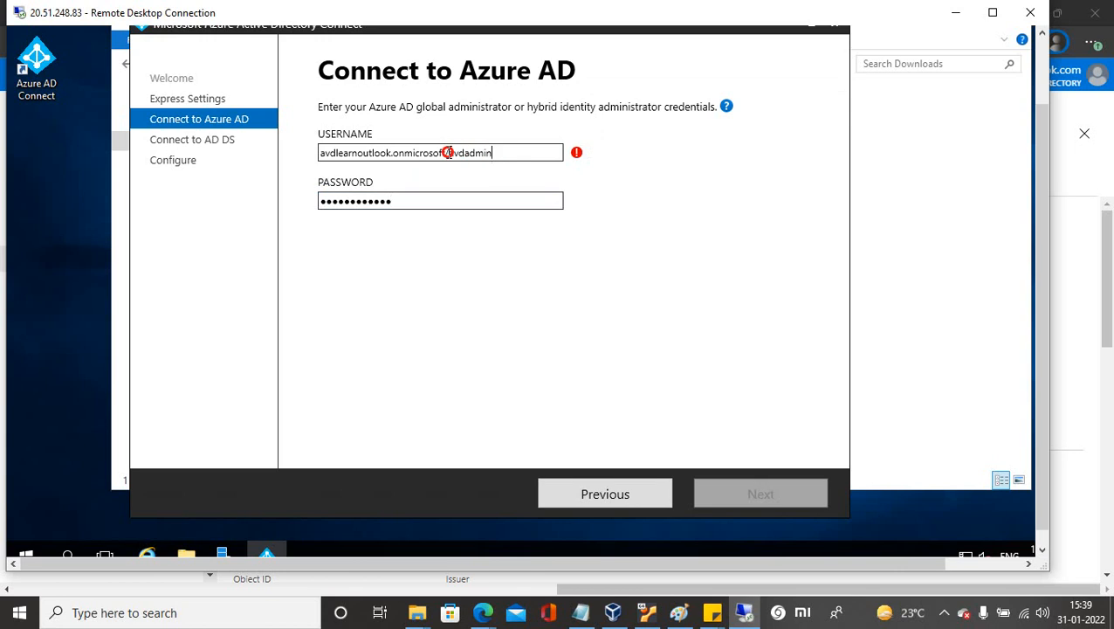
key(BackSpace)
click(321, 153)
text(a)
text(vdadm)
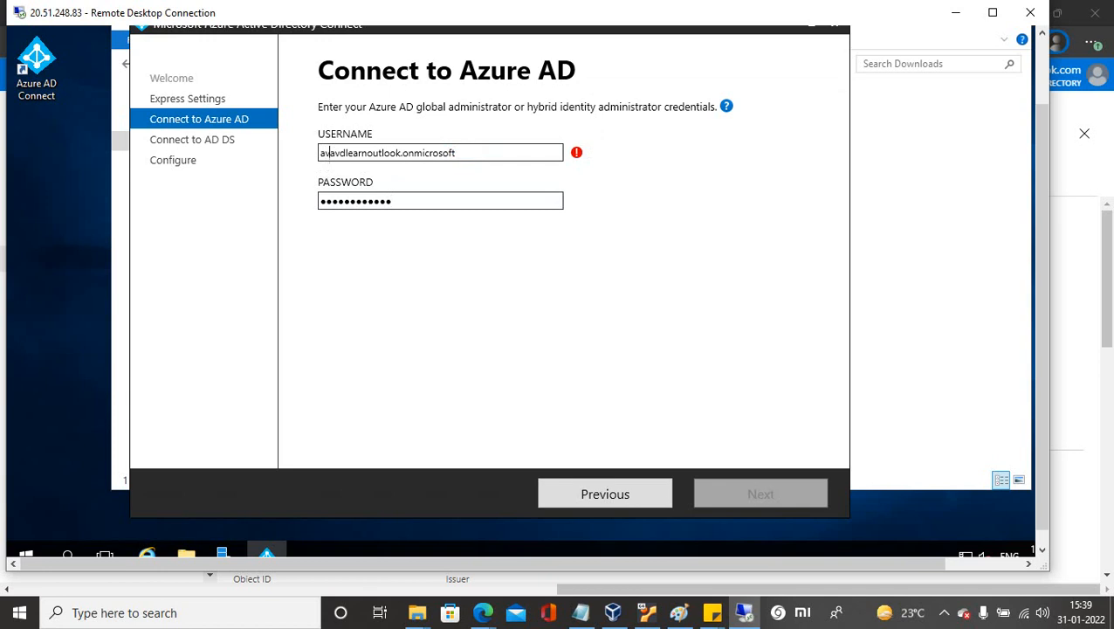
text(in)
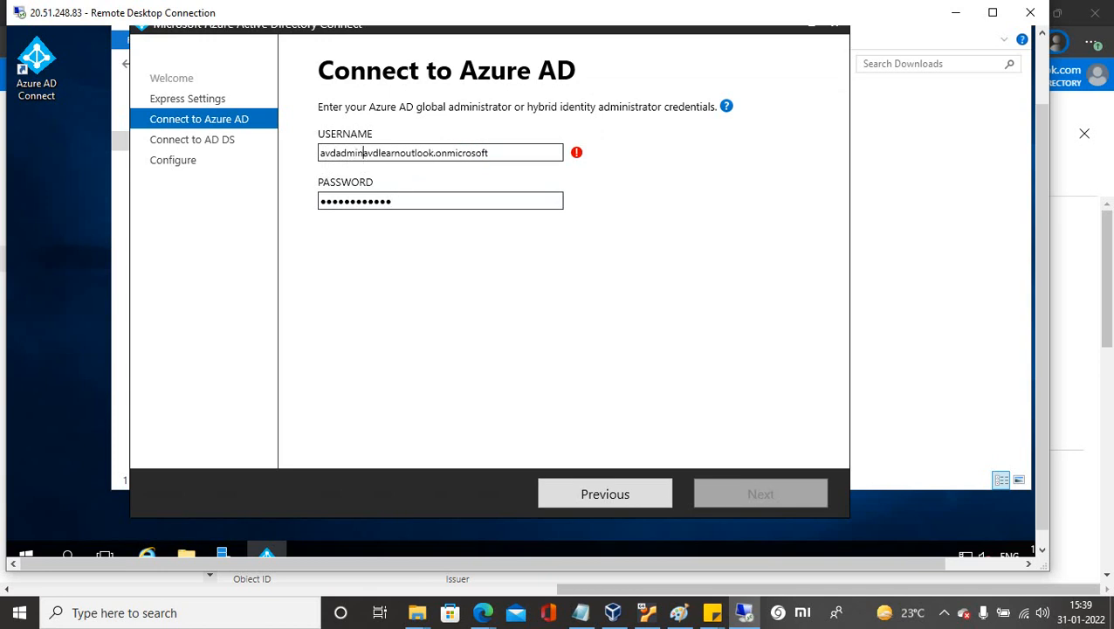
text(@)
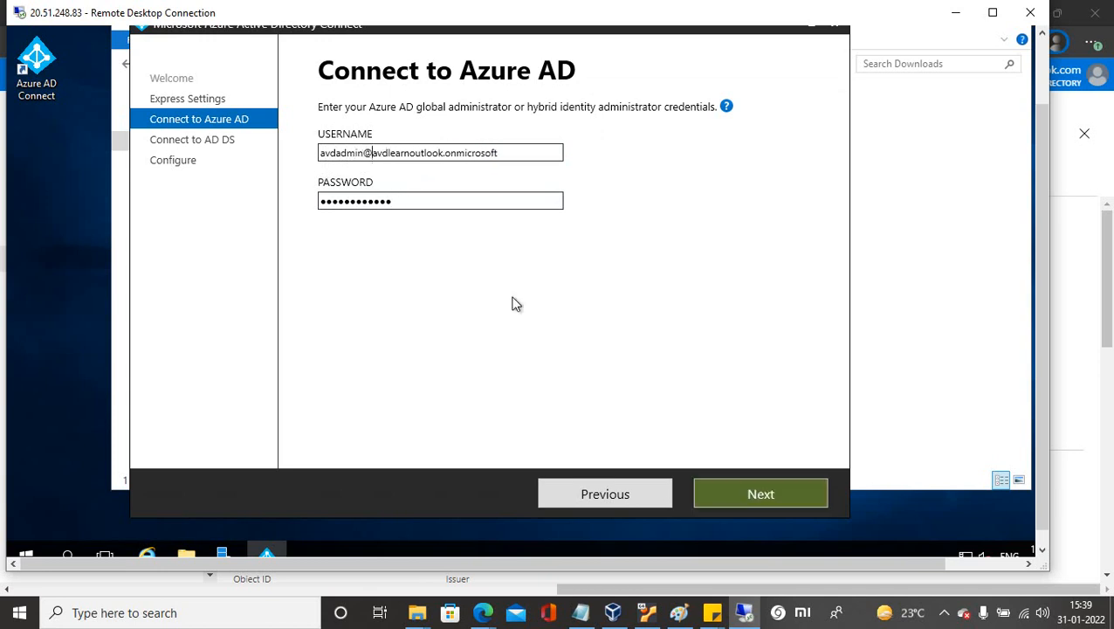
click(371, 158)
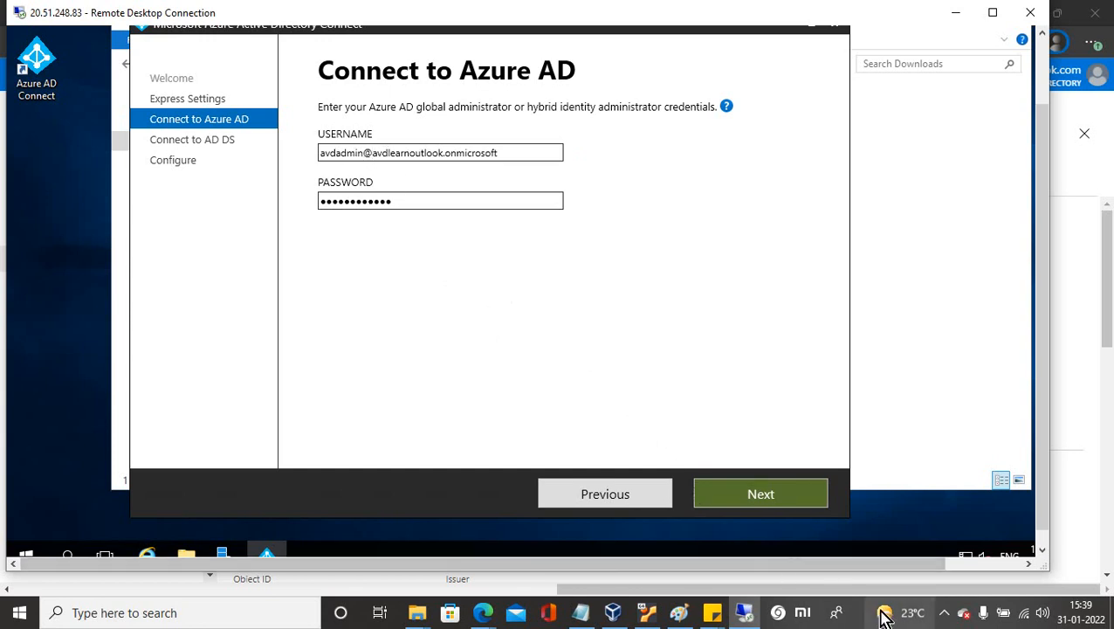
click(940, 618)
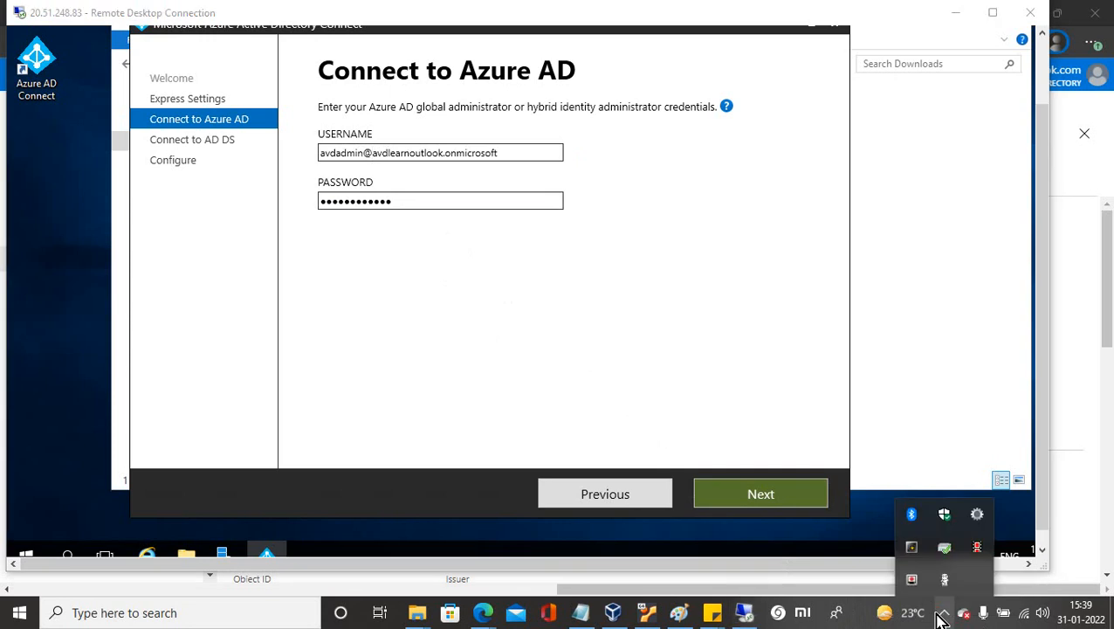
Make the remote session full screen and check the domain on Server Manager's Local Server page.
click(993, 13)
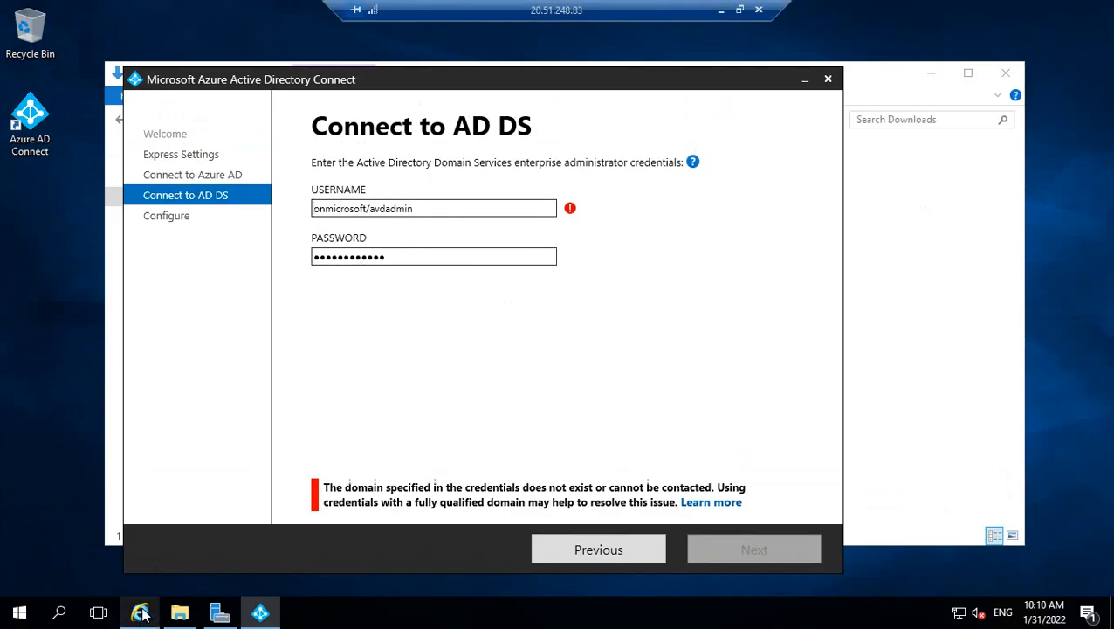
click(217, 614)
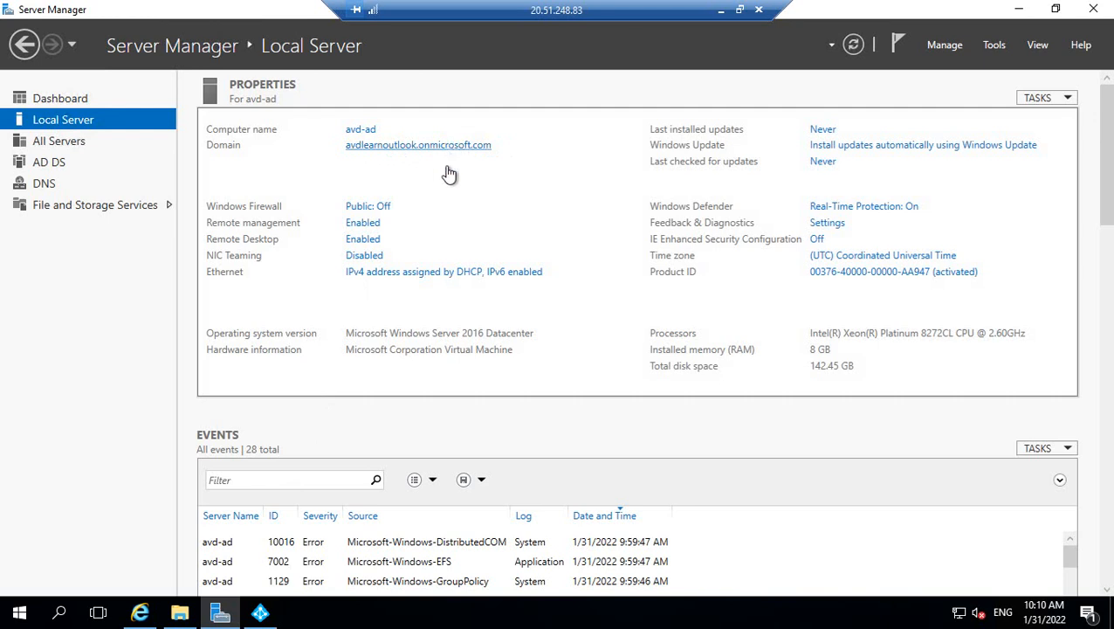
Review the DNS and AD DS role pages, then open and close Remote Desktop Connection.
click(50, 185)
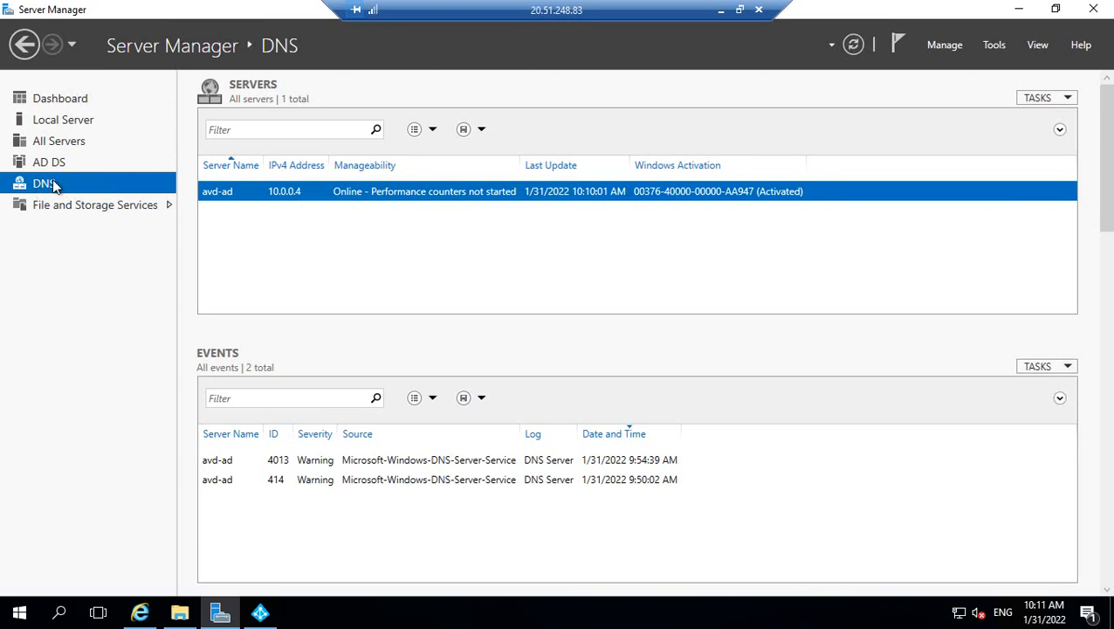
click(37, 167)
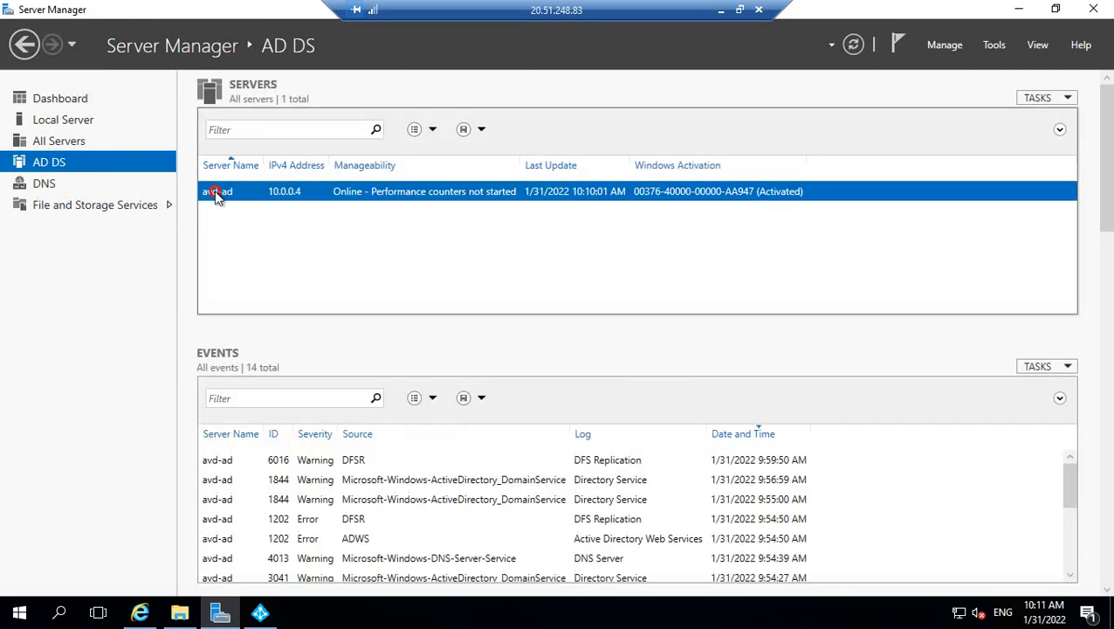
click(21, 617)
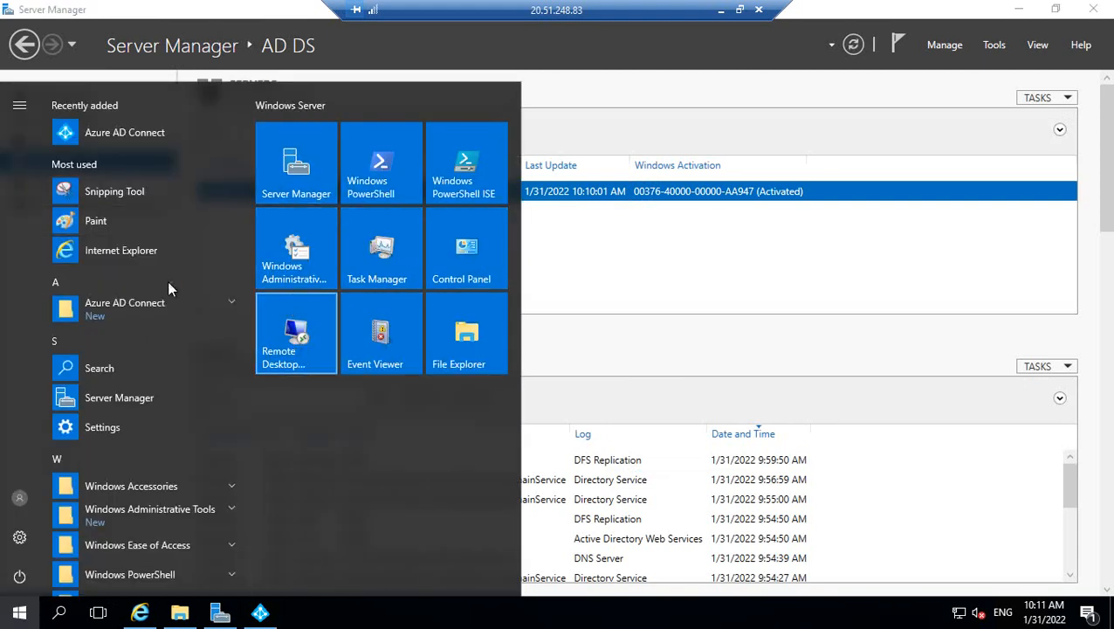
click(280, 349)
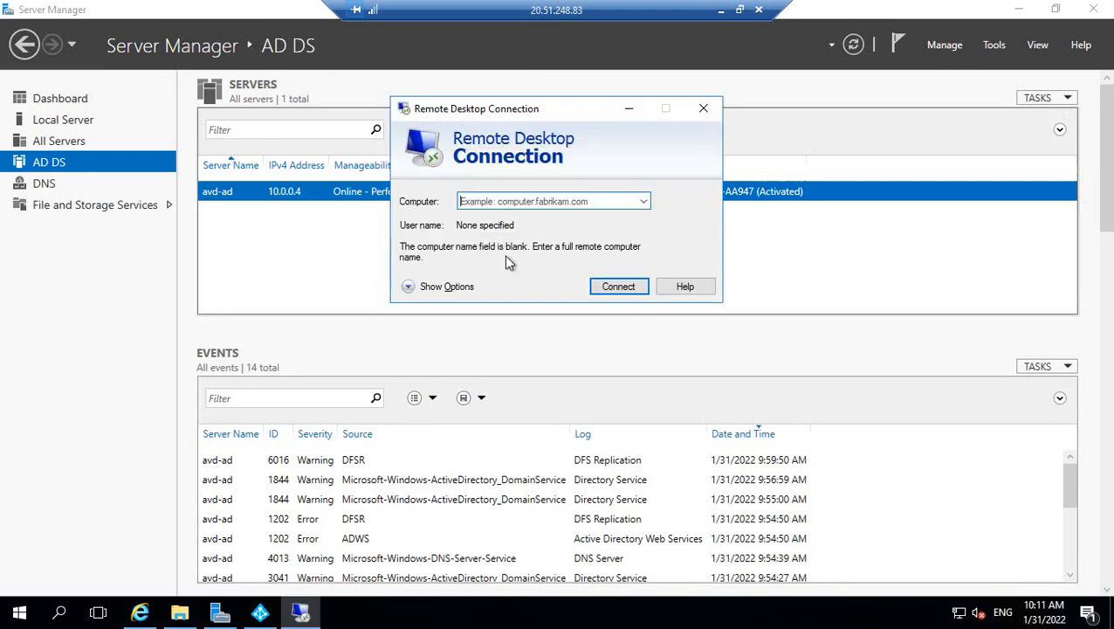
click(704, 110)
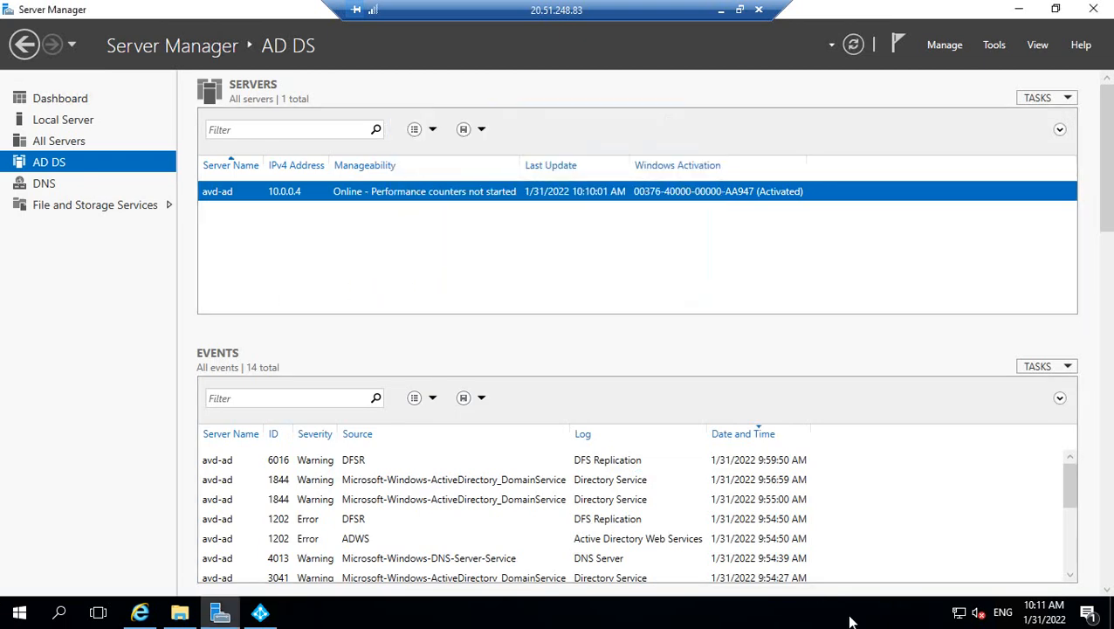
Search the Start menu for This PC and open its System properties.
click(25, 614)
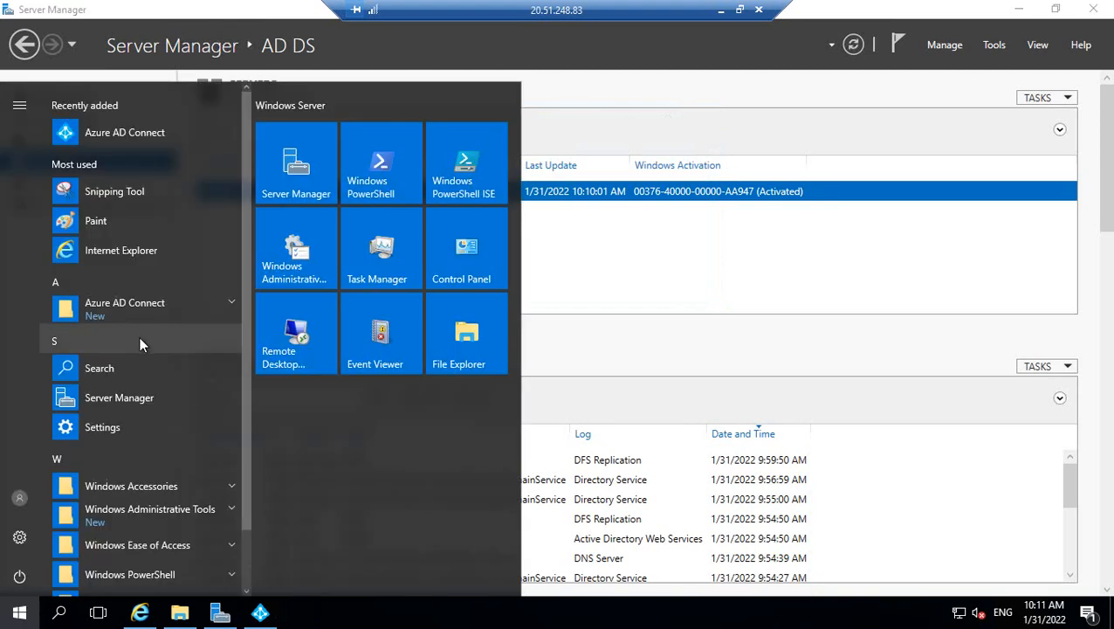
text(this)
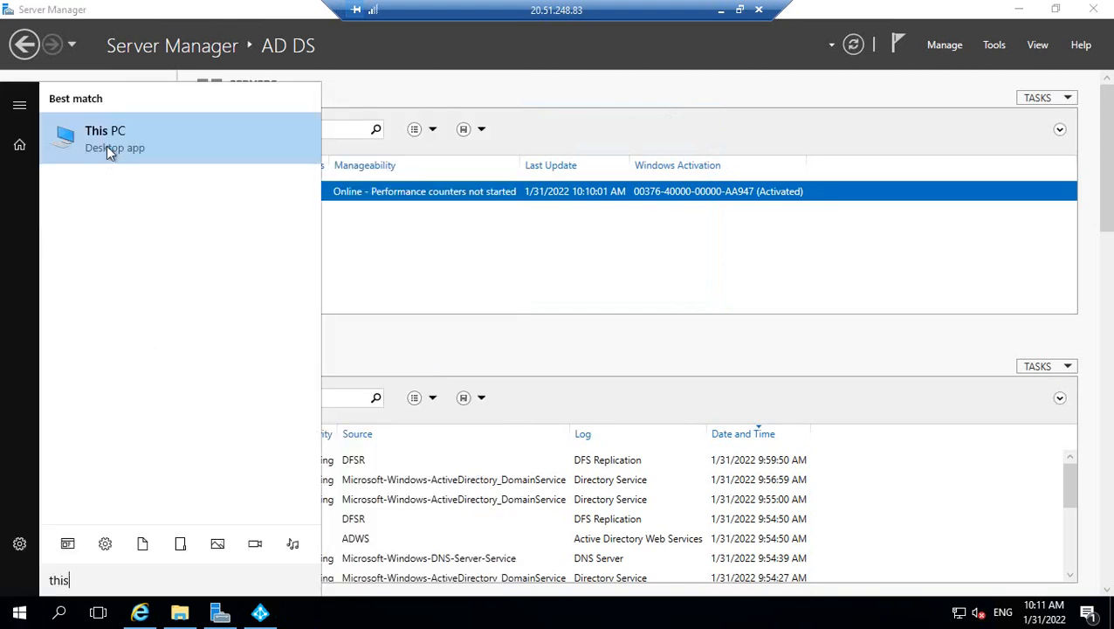
right_click(107, 145)
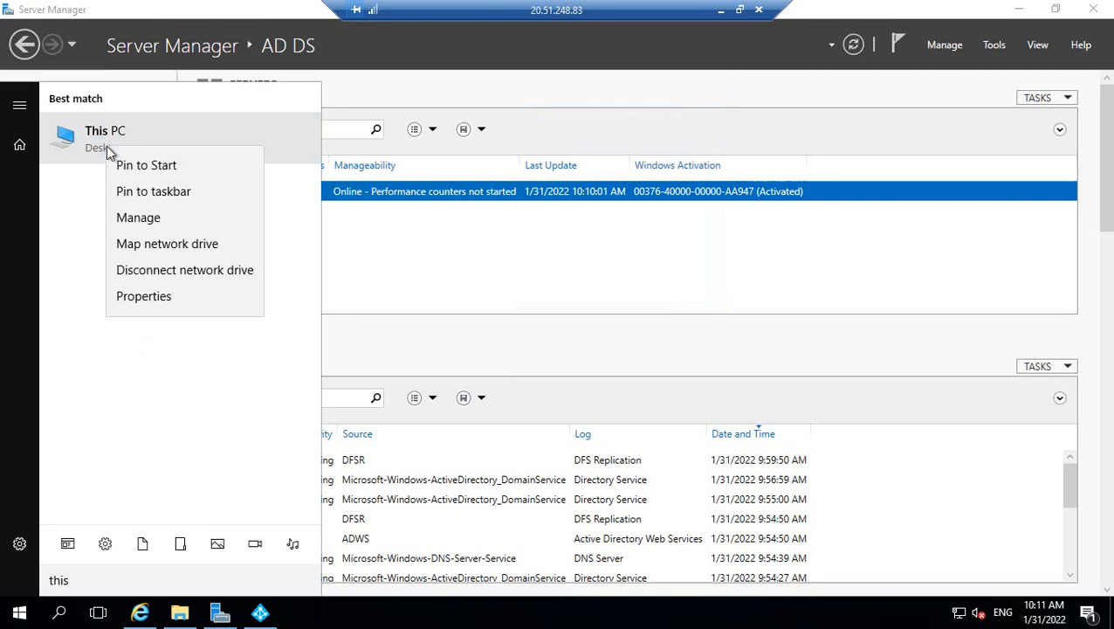
click(135, 296)
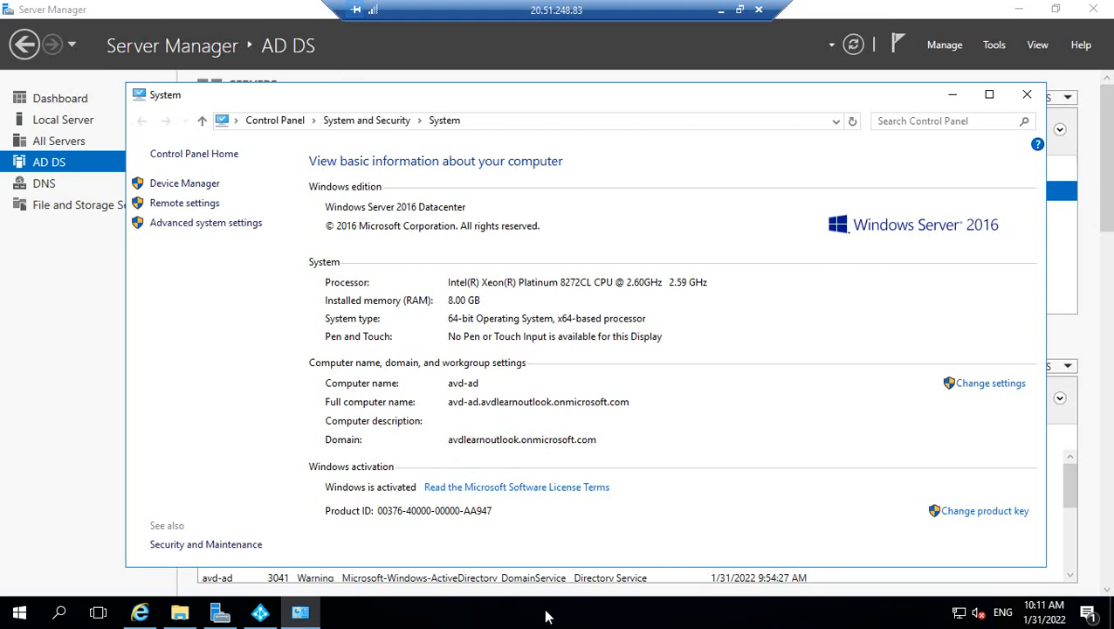
In the Connect to AD DS page, delete the entire Username entry.
click(260, 614)
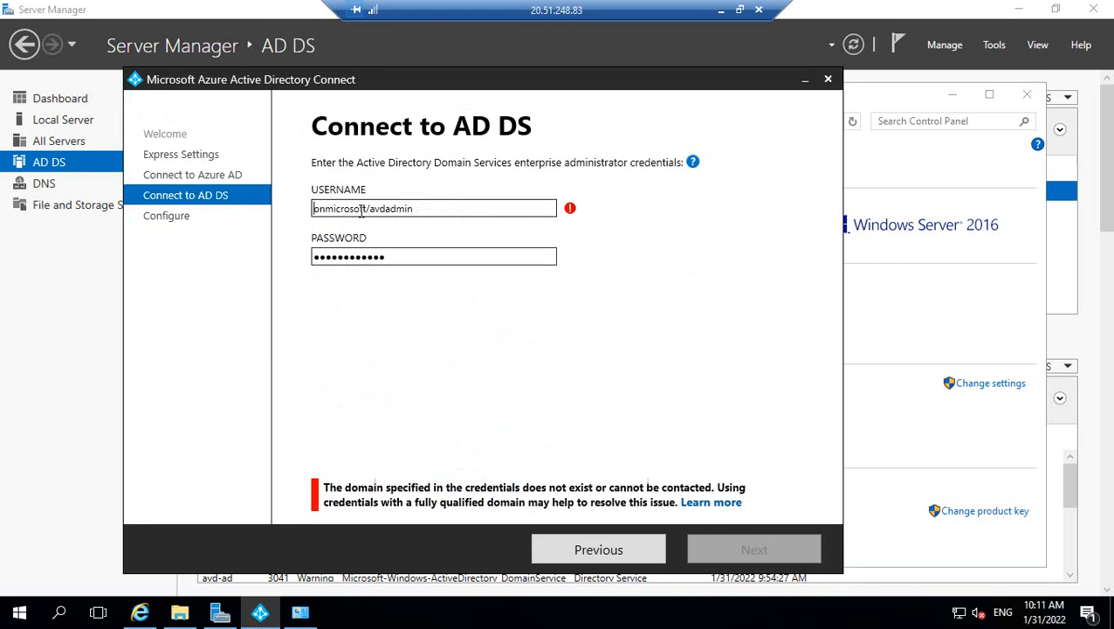
drag(366, 209, 304, 216)
key(BackSpace)
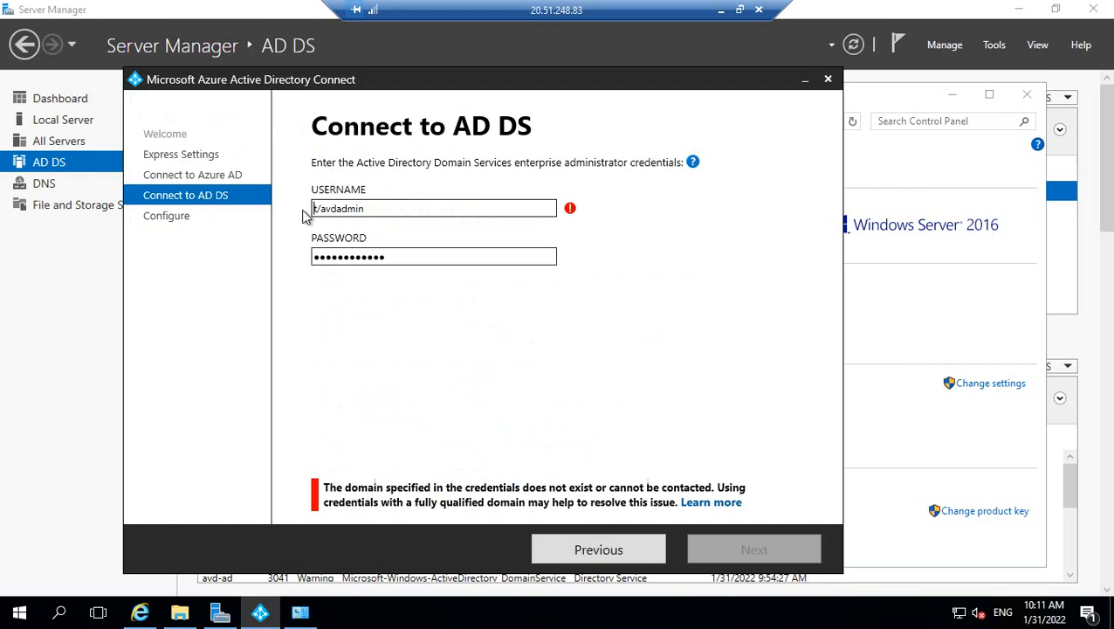
click(398, 208)
drag(297, 213, 293, 218)
key(BackSpace)
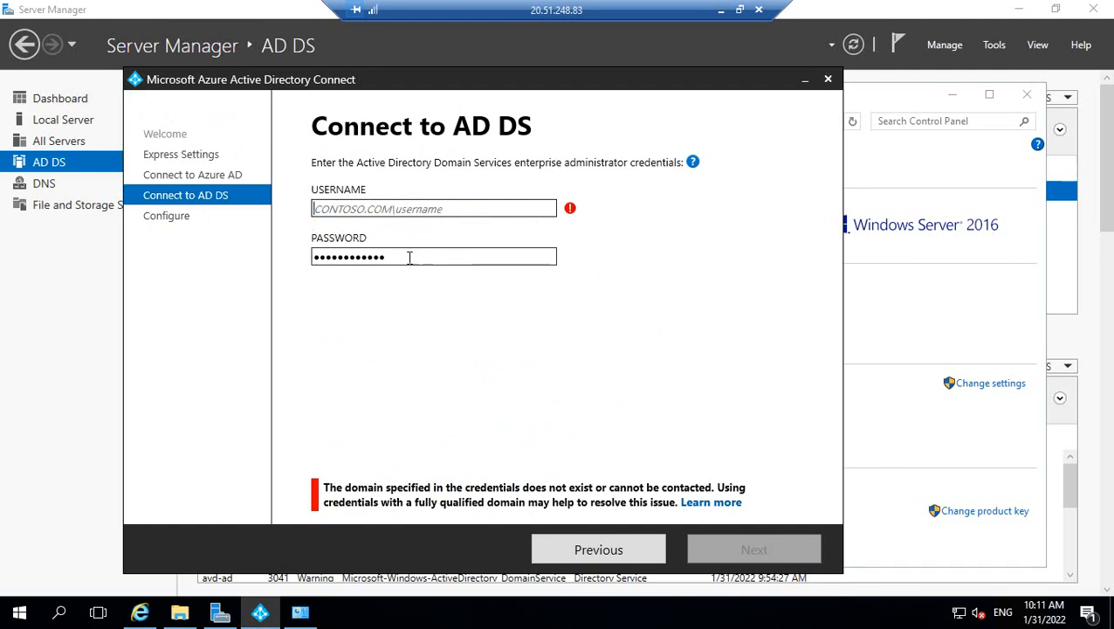
Leave the password as it is, check the error icon, and switch back to Server Manager.
click(398, 259)
drag(389, 256, 310, 264)
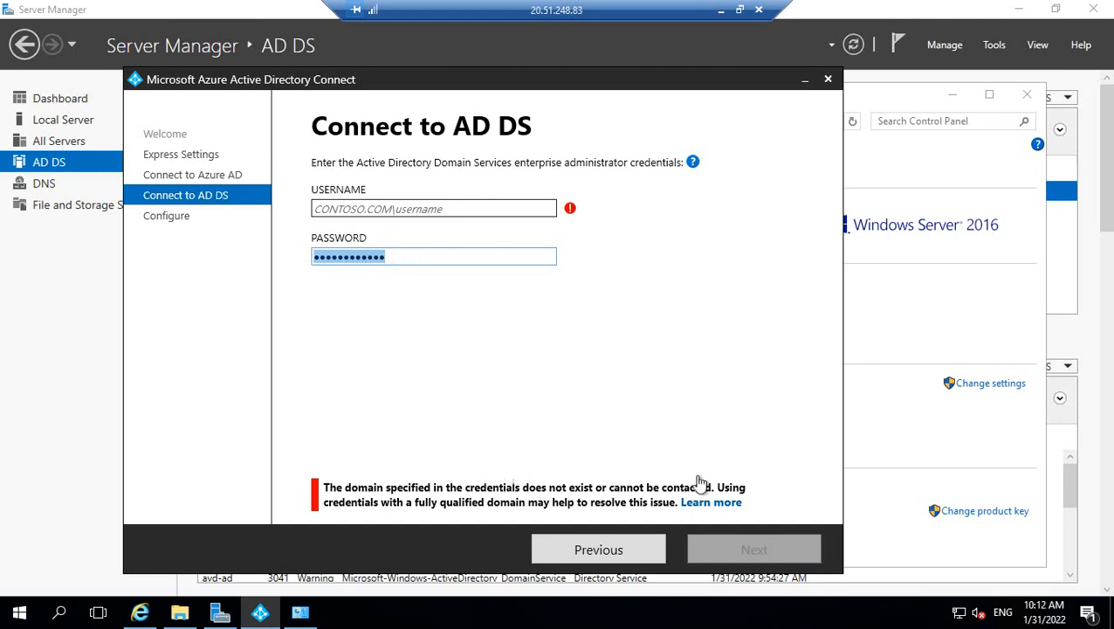
mouse_move(570, 210)
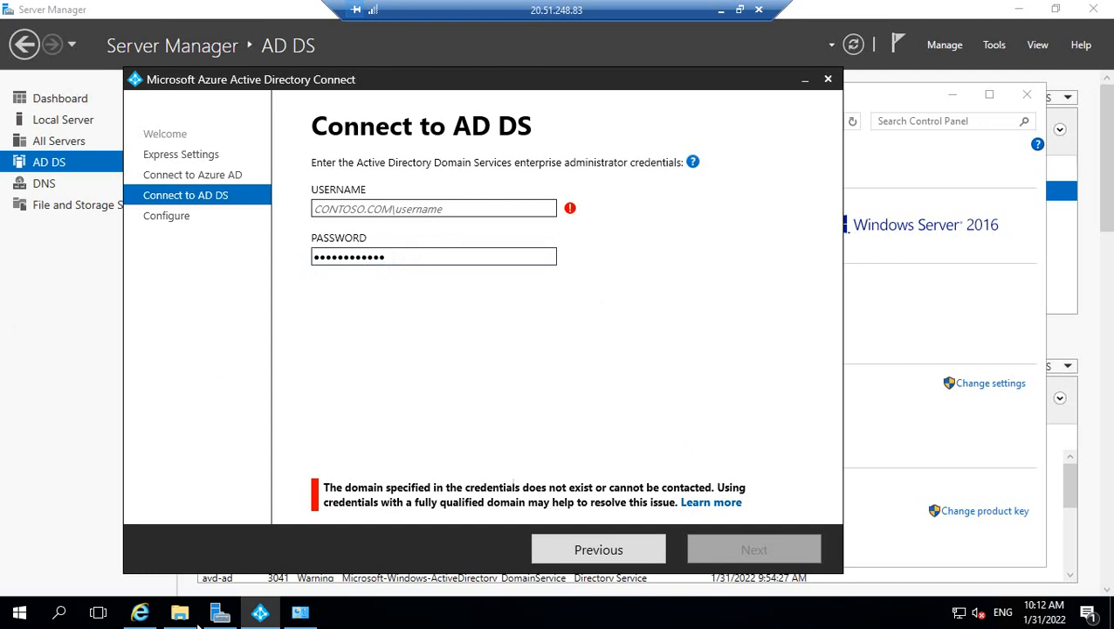
click(219, 611)
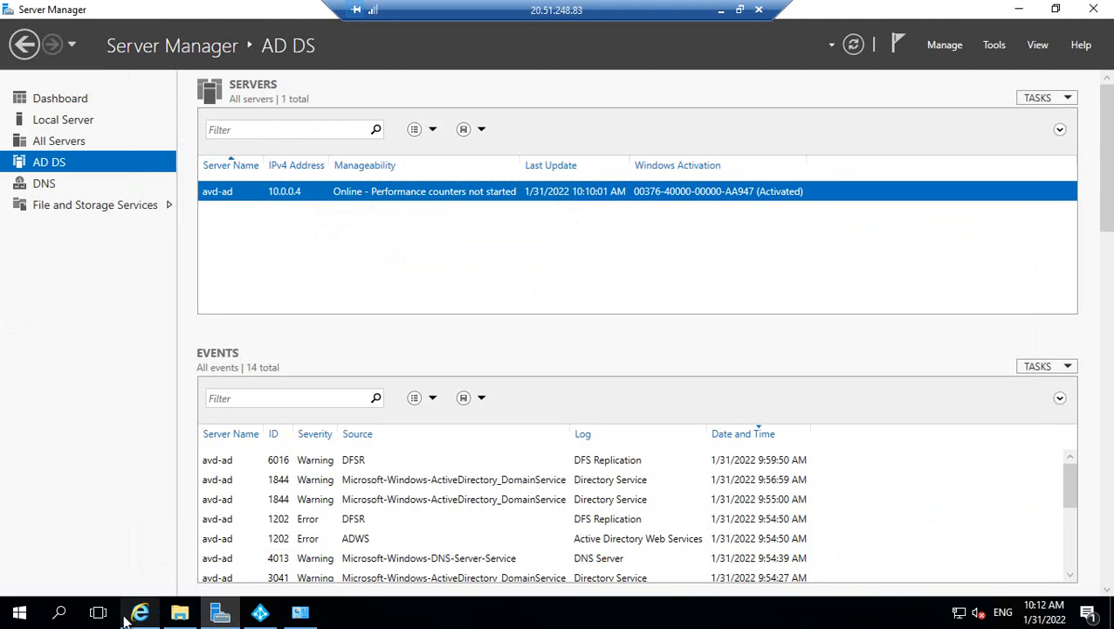
Open Command Prompt from search and run compmgmt.msc.
click(62, 614)
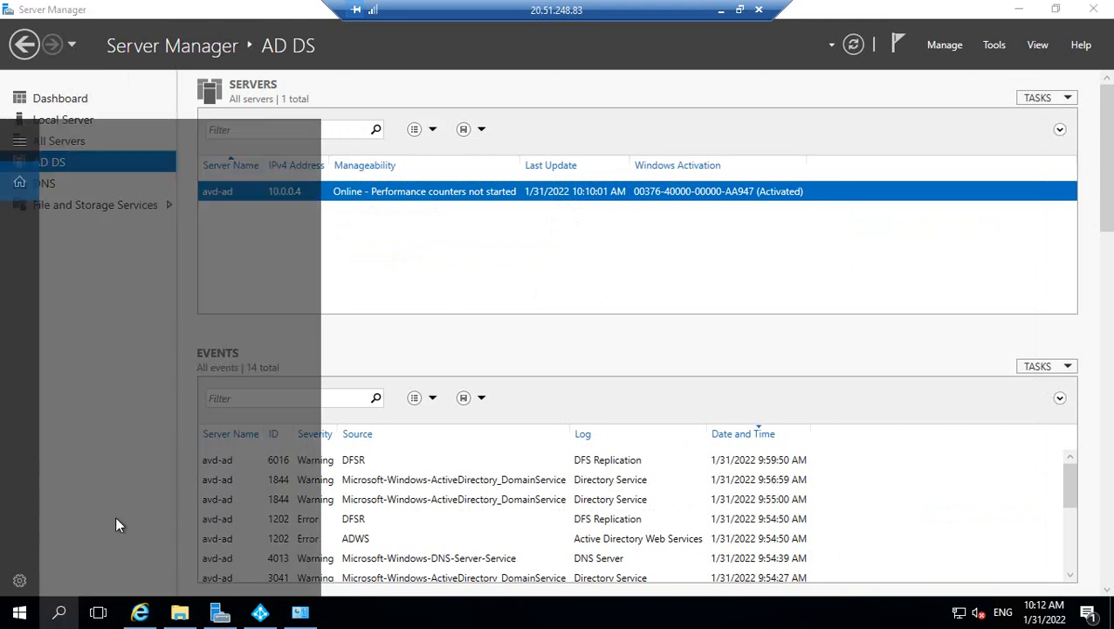
click(59, 614)
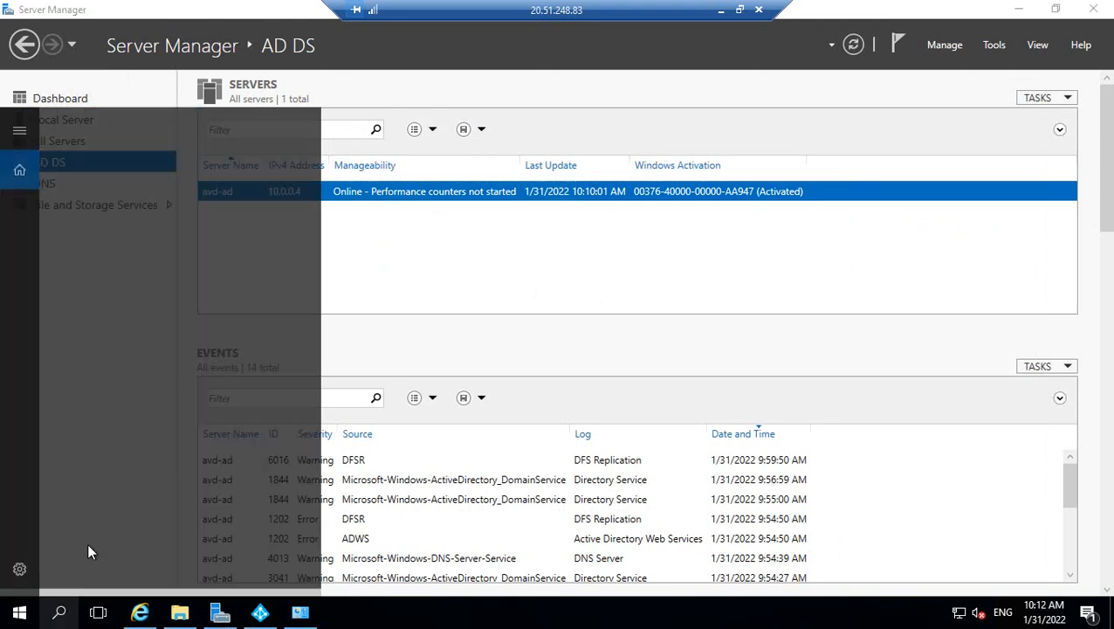
text(cmd)
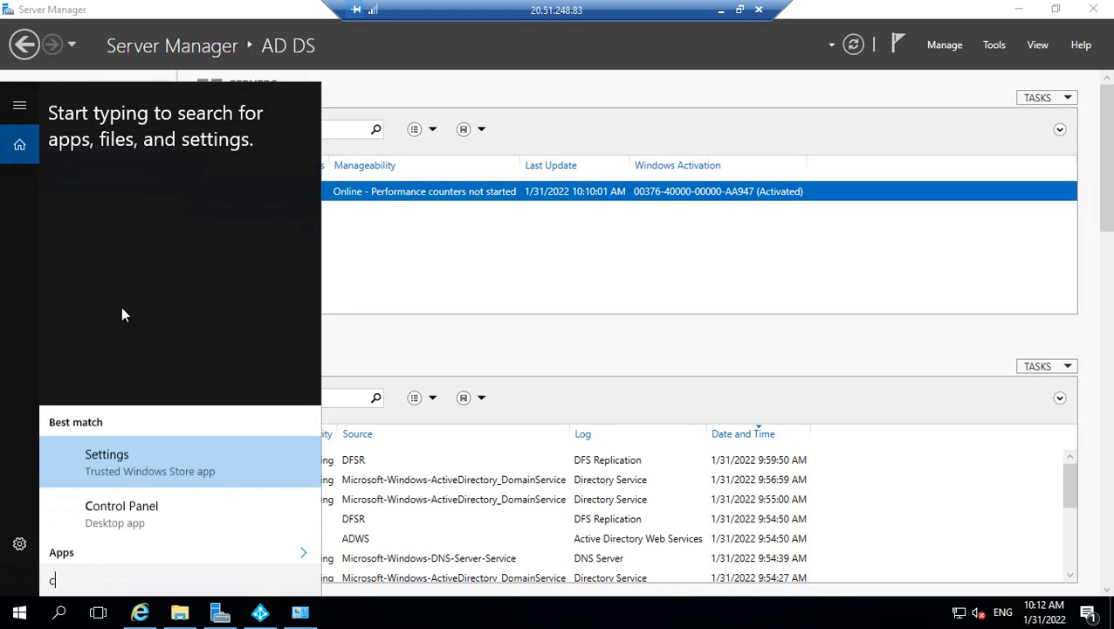
key(Return)
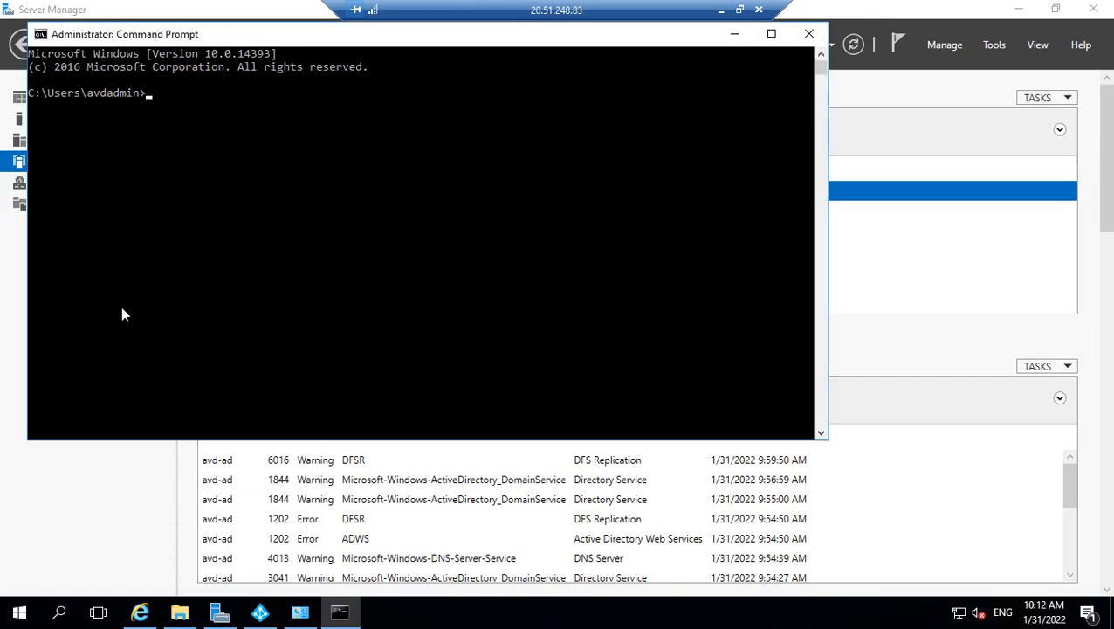
text(compmgmt.msc)
key(Return)
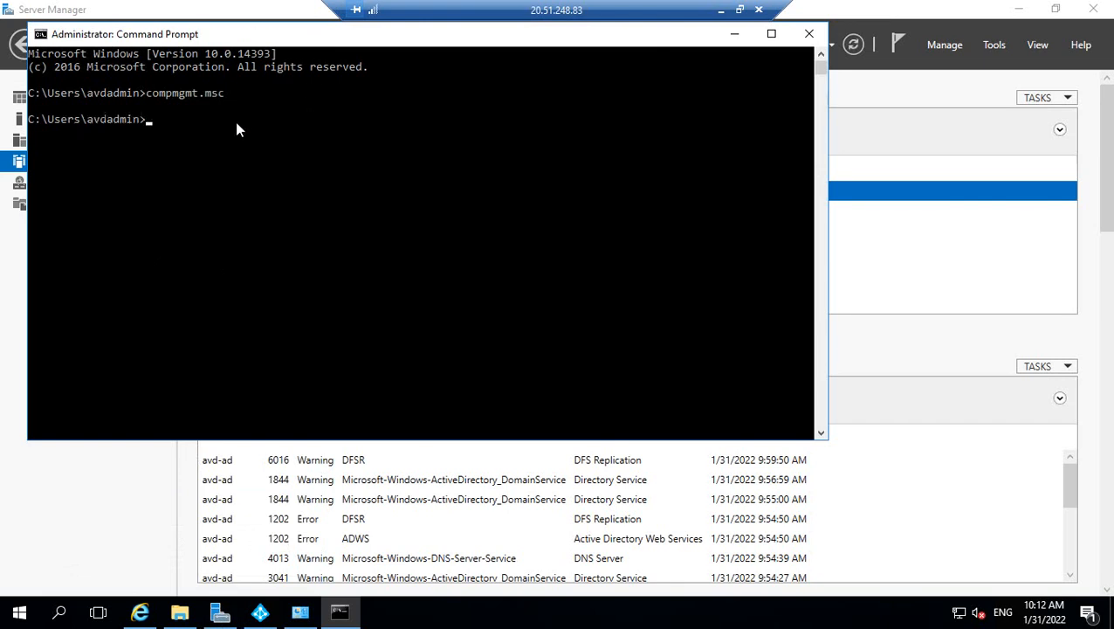
Expand Services and Applications in Computer Management, close it, and exit full screen.
click(735, 42)
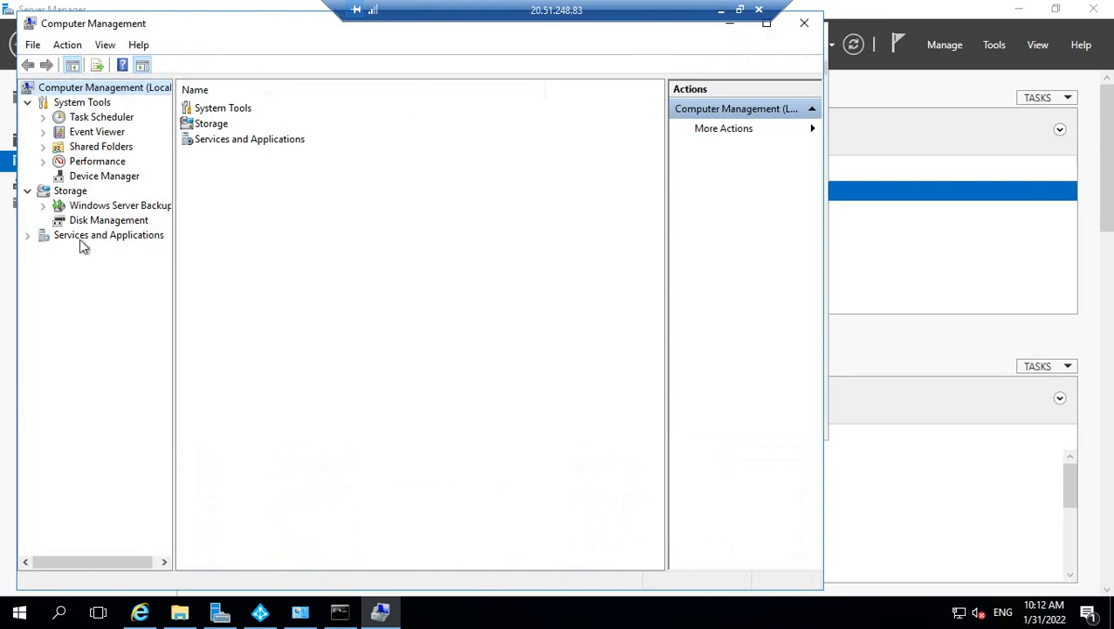
click(27, 234)
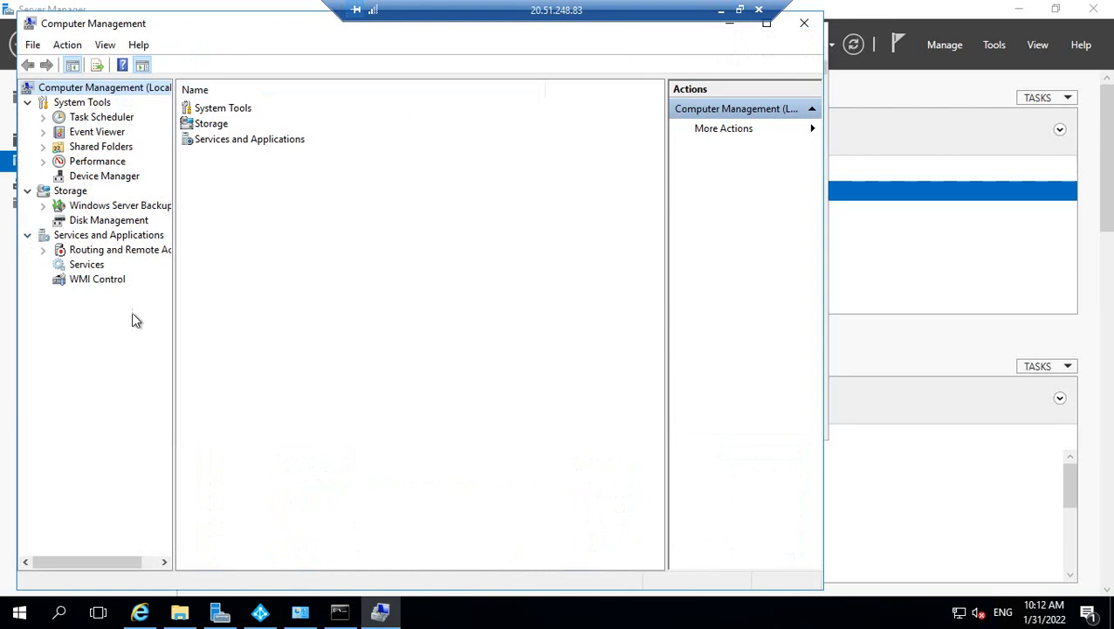
click(813, 28)
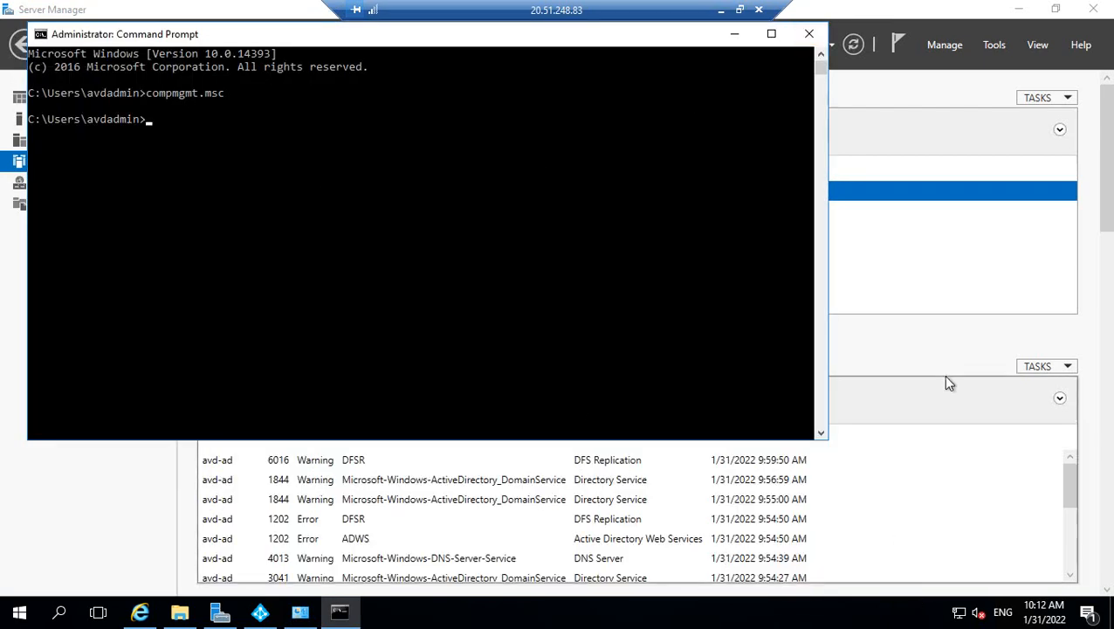
click(739, 9)
Check the Member Of tab of avdadmin's Properties for Enterprise Admins, then return to Azure AD Connect.
click(946, 616)
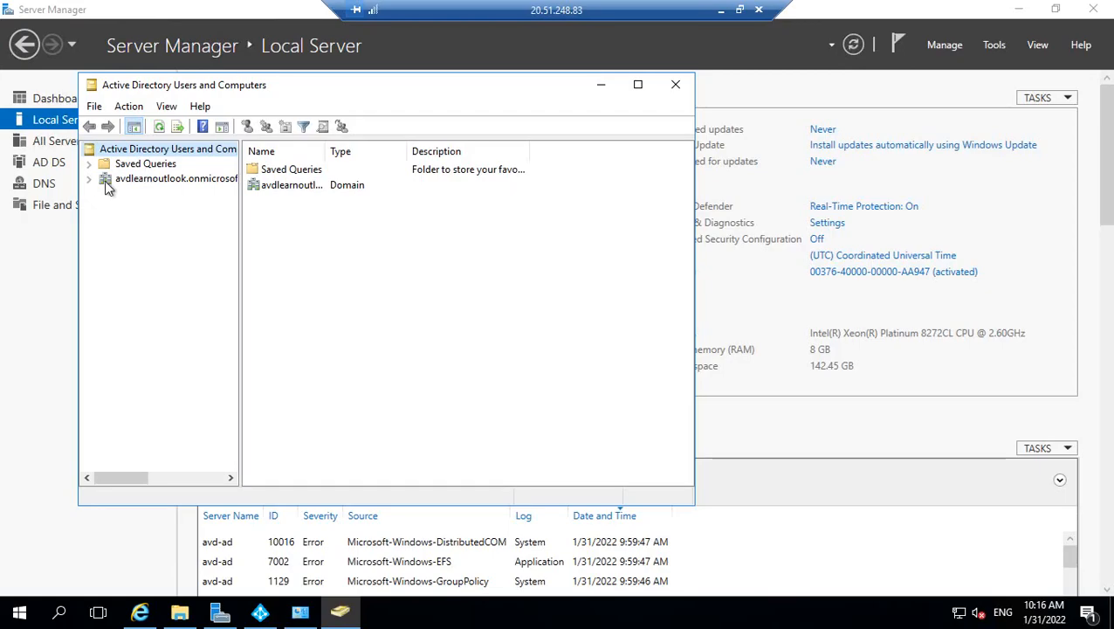
click(89, 179)
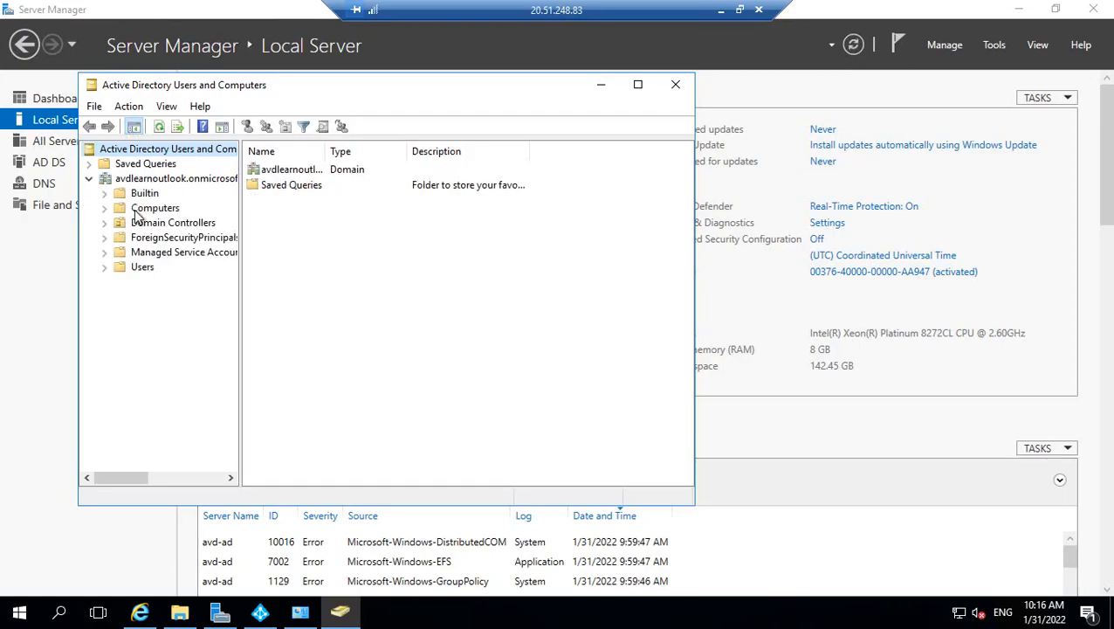
click(140, 267)
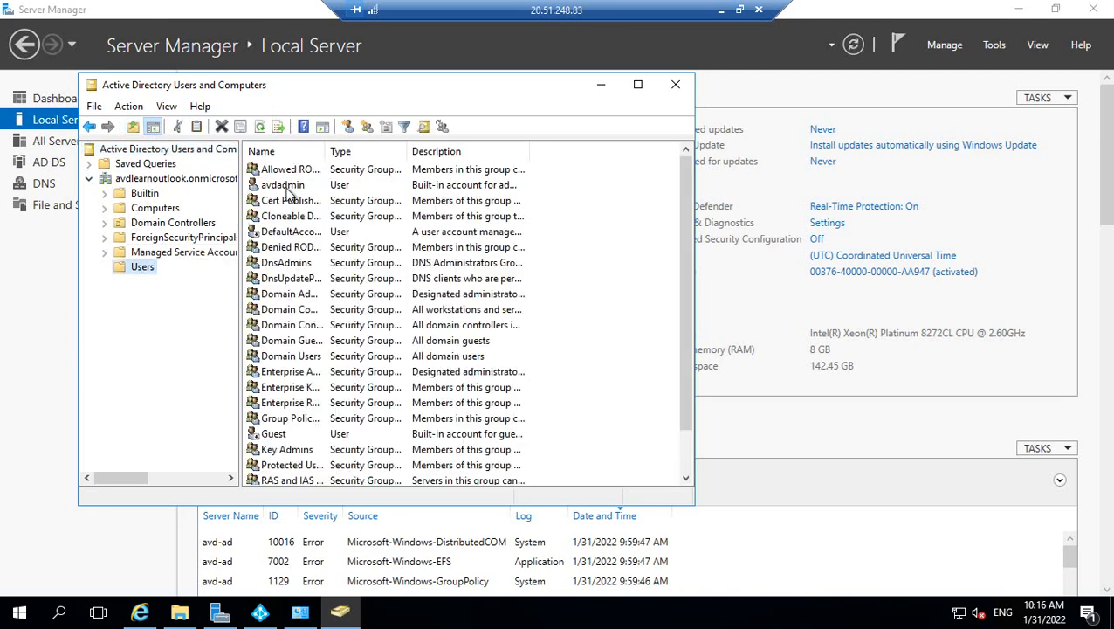
click(287, 189)
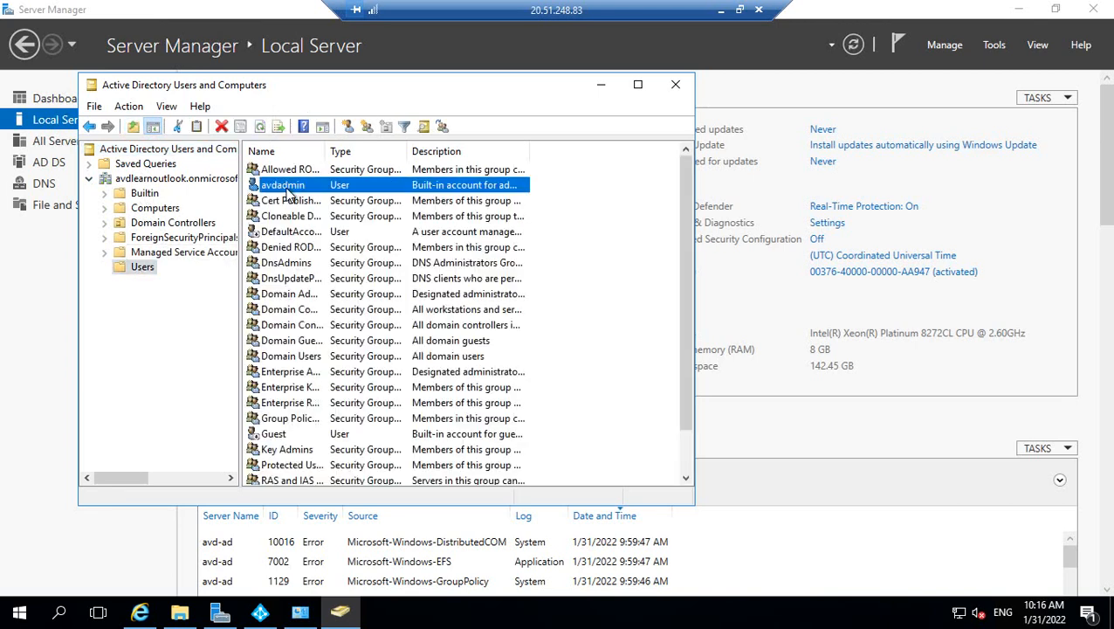
double_click(286, 188)
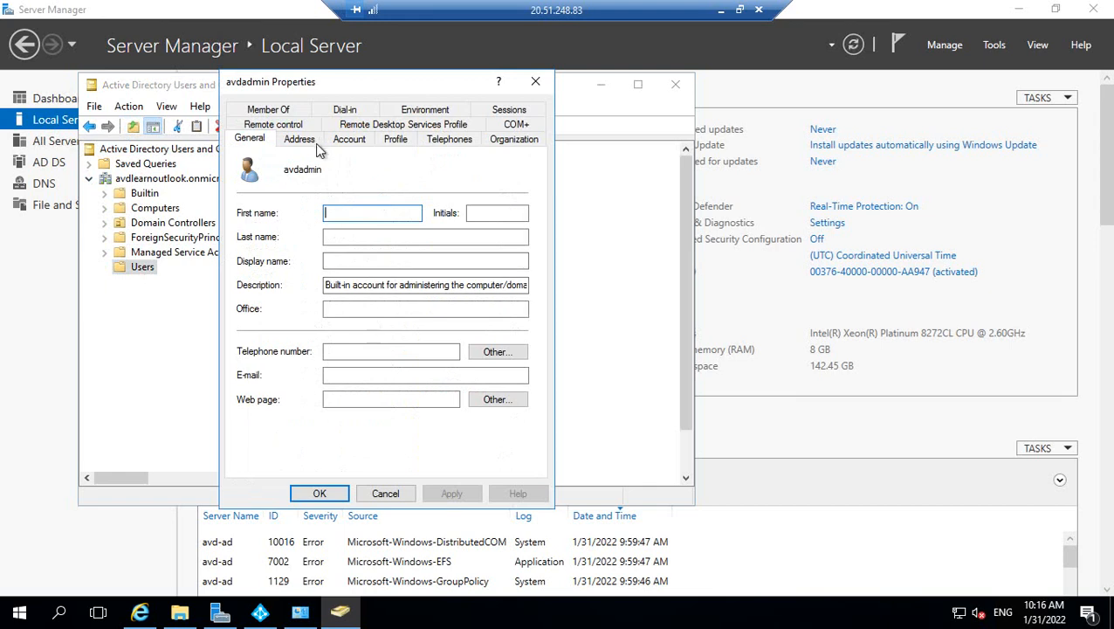
click(268, 110)
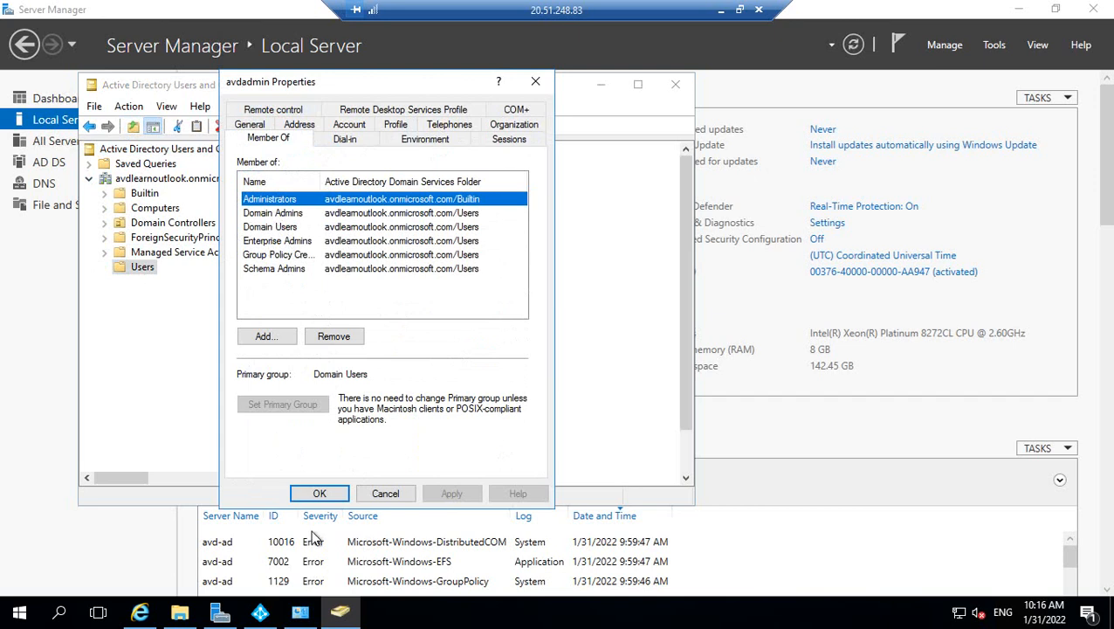
click(262, 614)
mouse_move(570, 217)
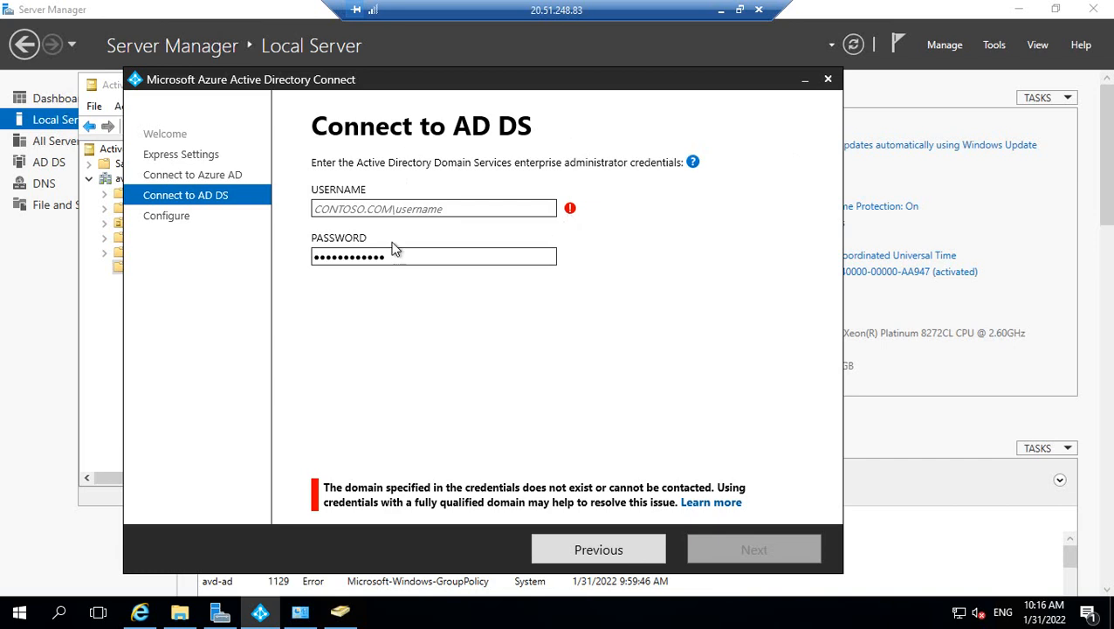
Select avdadmin in the user list and move the wizard aside to keep it visible.
key(alt+Tab)
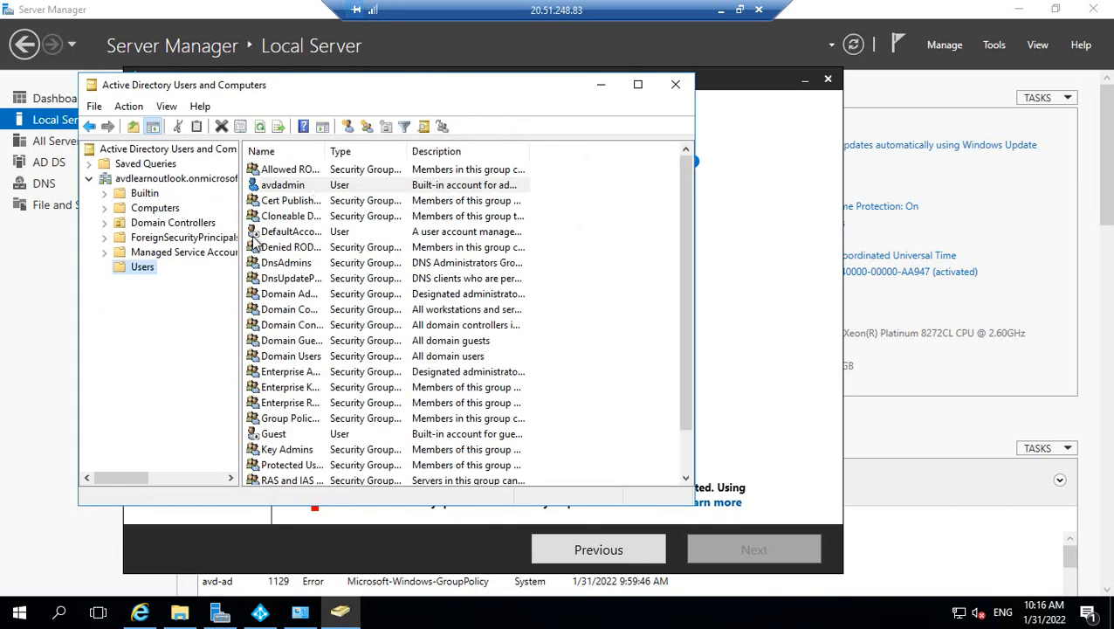
click(297, 192)
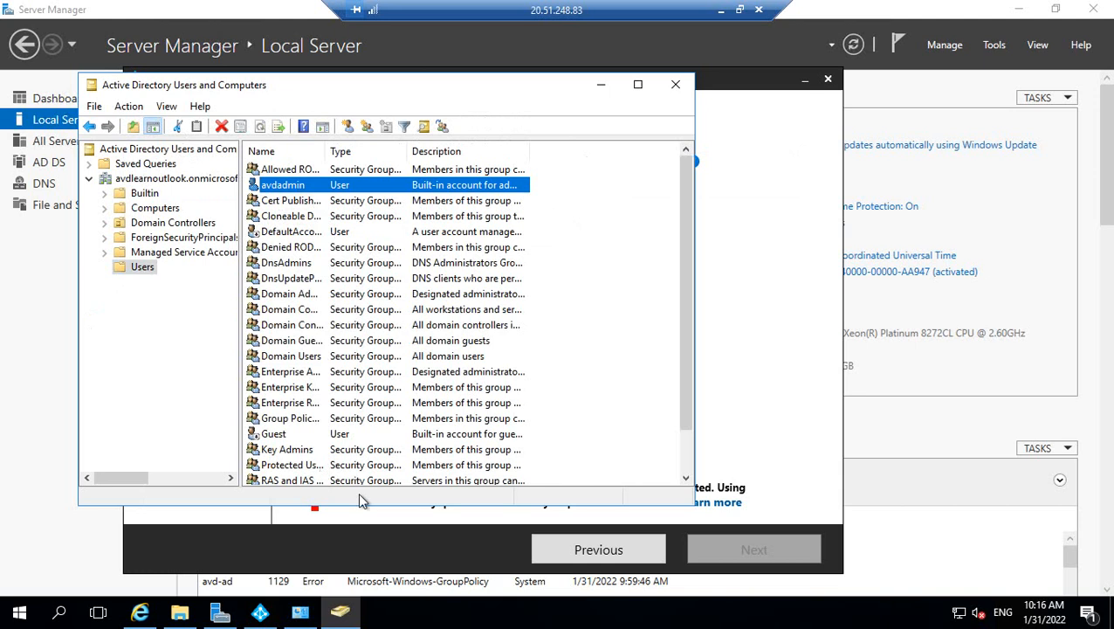
click(423, 541)
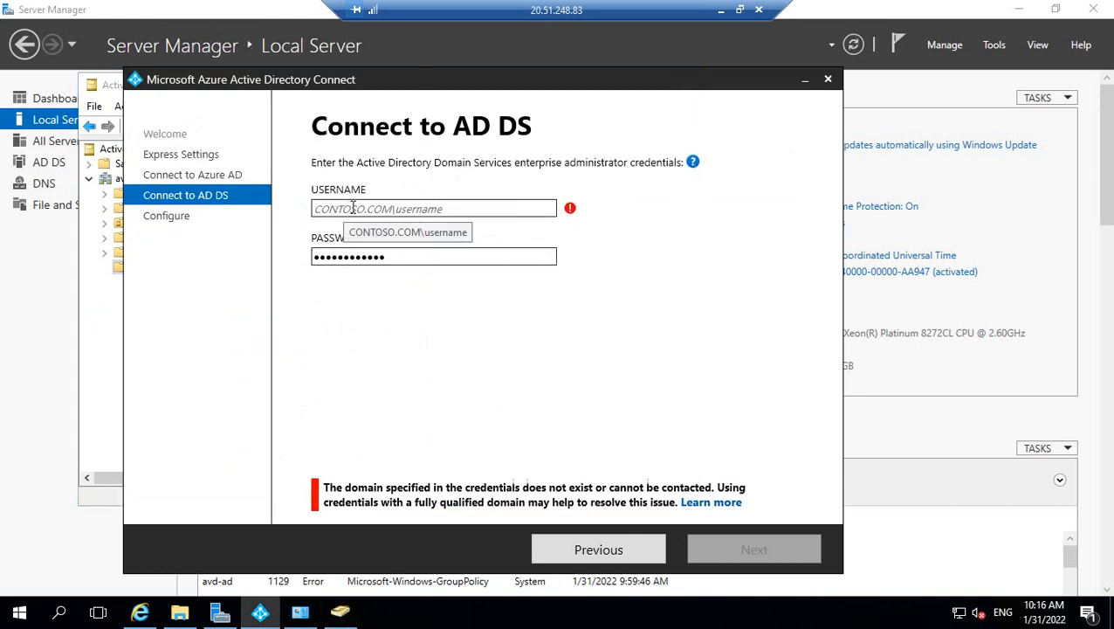
drag(393, 79, 568, 86)
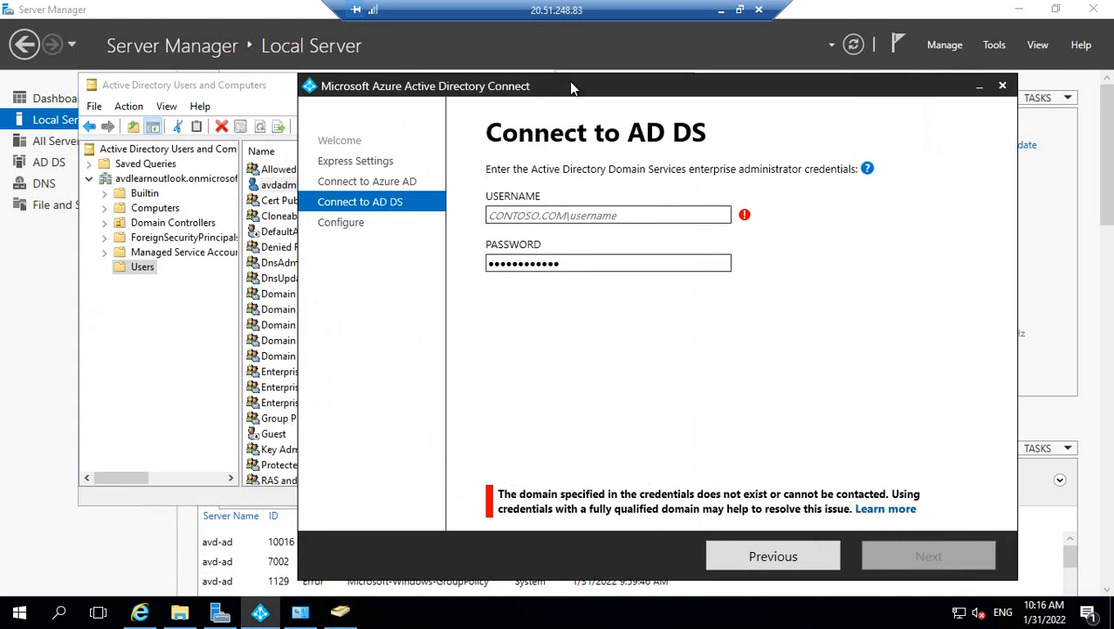
Paste the user principal name into Username and edit it to avdlearnoutlook.onmicrosoft/avdadmin.
click(506, 213)
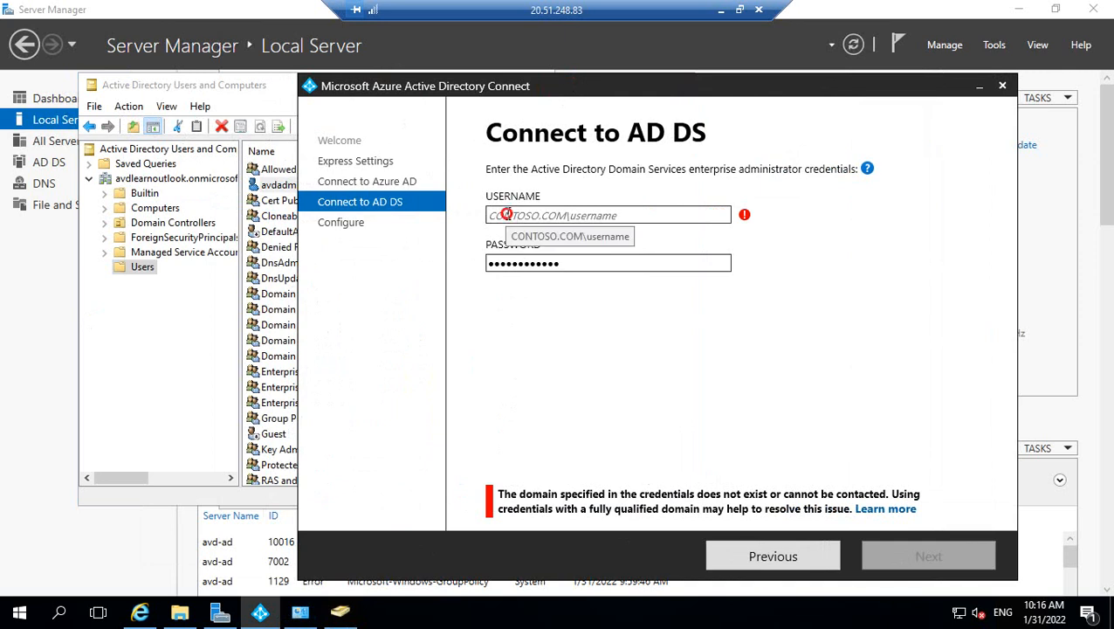
key(ctrl+v)
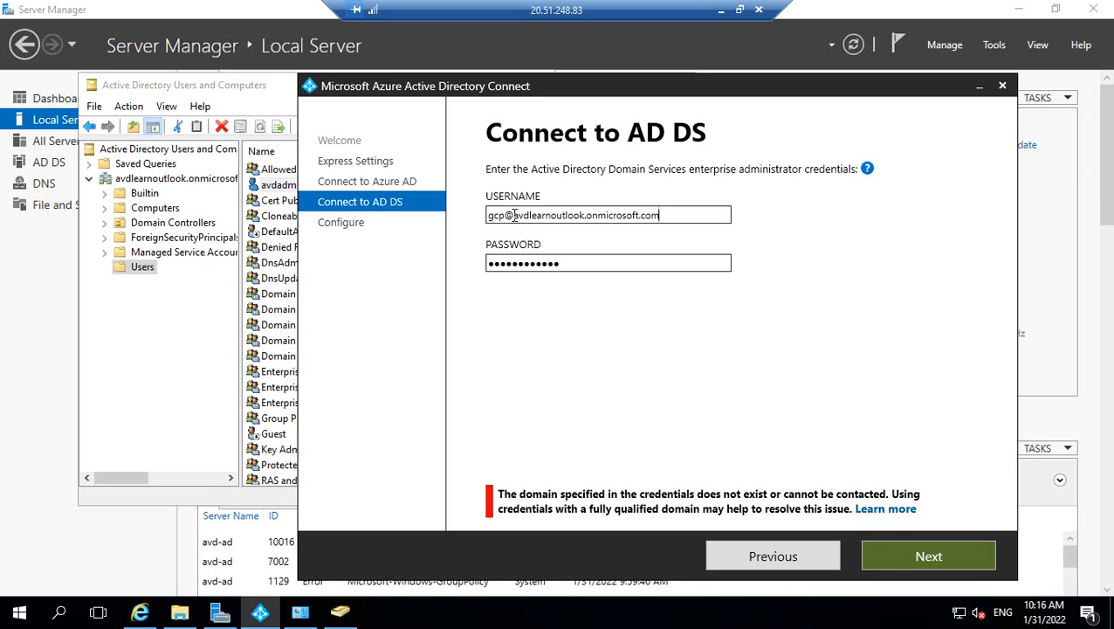
click(514, 216)
key(BackSpace)
key(BackSpace)
key(BackSpace)
key(BackSpace)
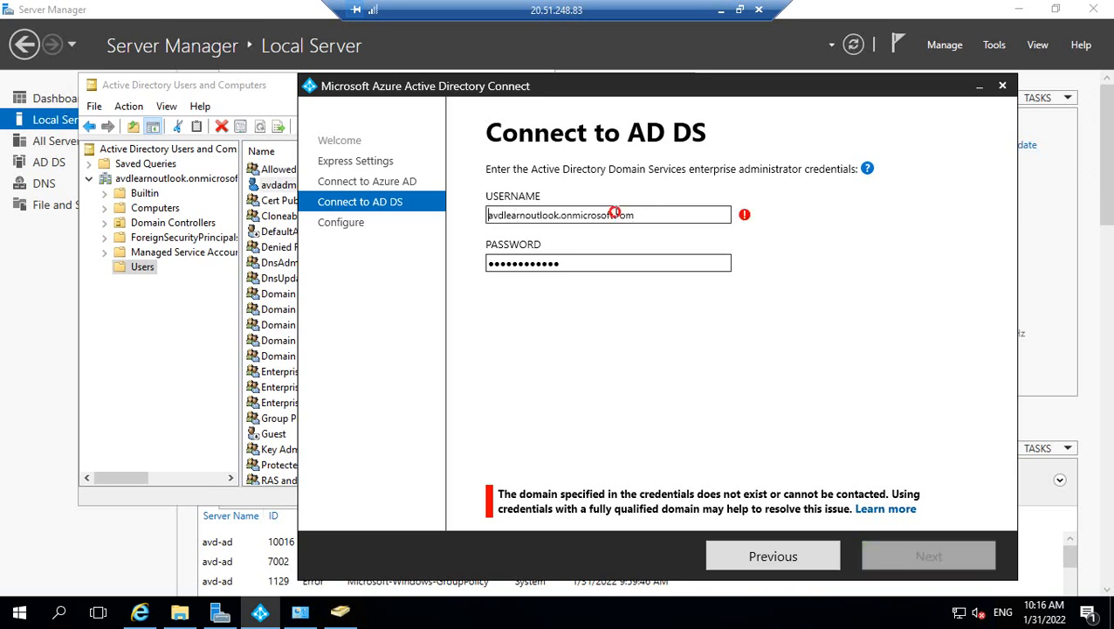
drag(616, 215, 655, 214)
key(BackSpace)
text(/avdadmin)
Clear the Password box and remove the wrong forward slash from the username.
click(573, 263)
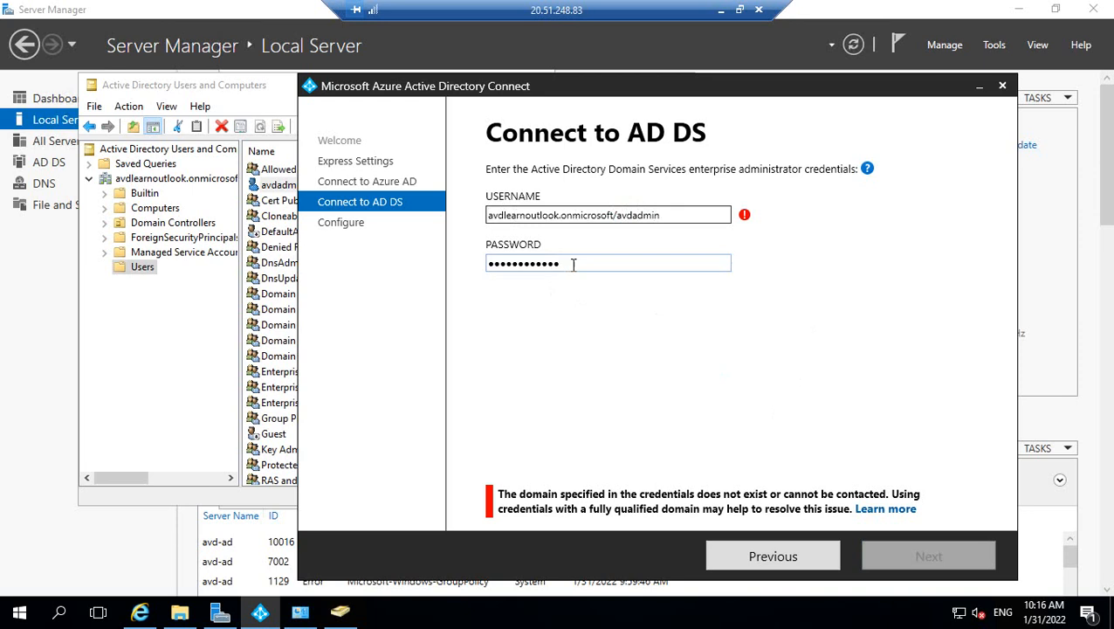
drag(573, 264, 478, 271)
key(BackSpace)
mouse_move(745, 218)
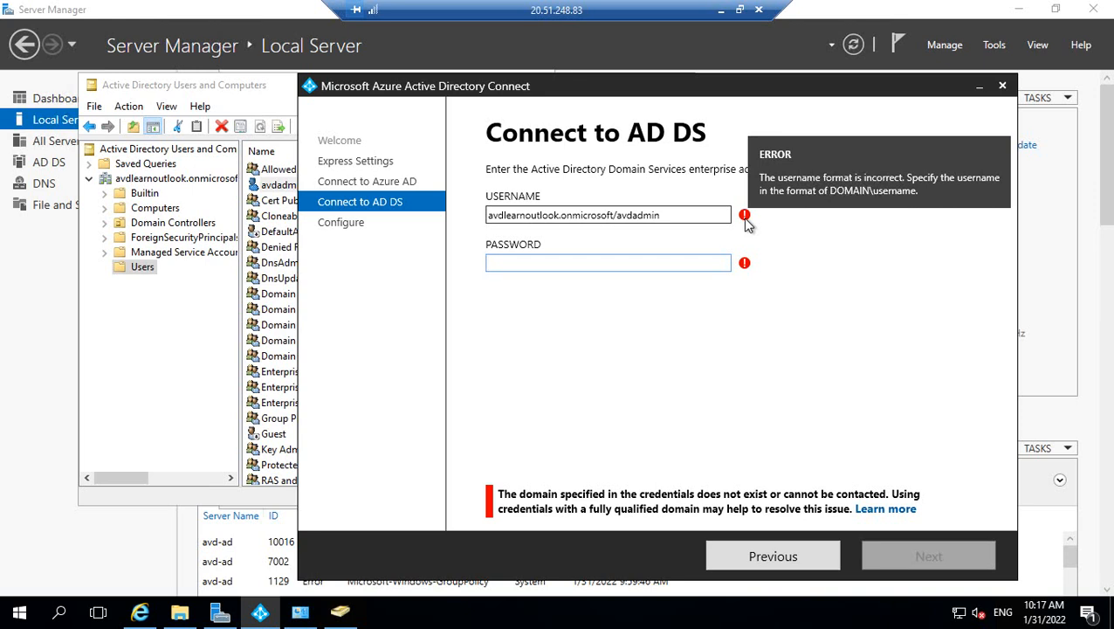
click(618, 214)
key(BackSpace)
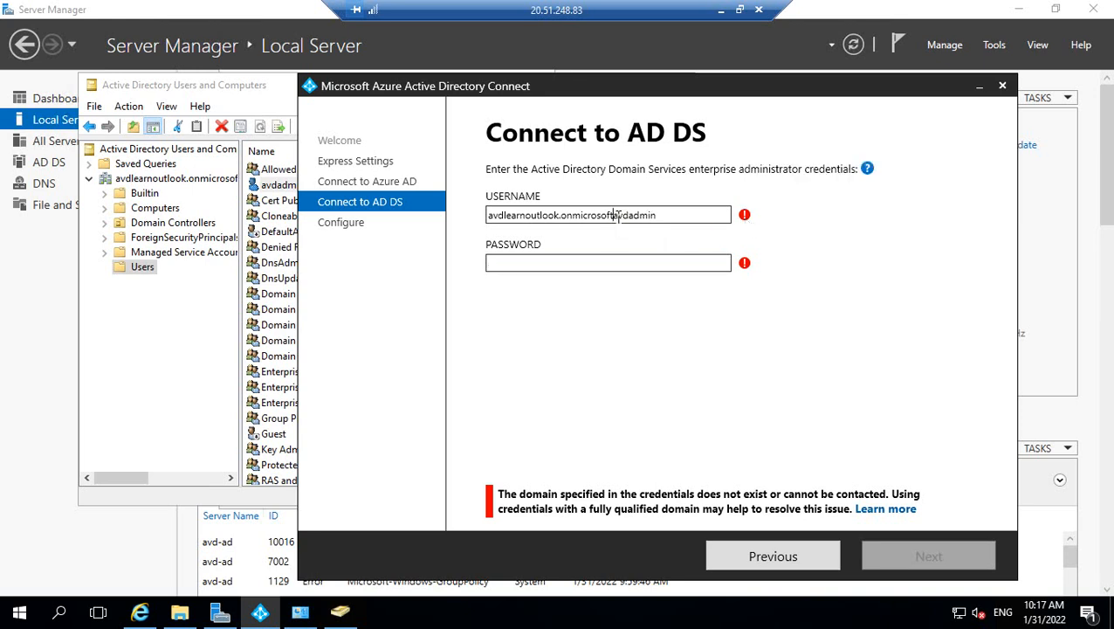
Finish the username with a backslash, enter the avdadmin password, submit, then retype it.
text(\)
click(532, 263)
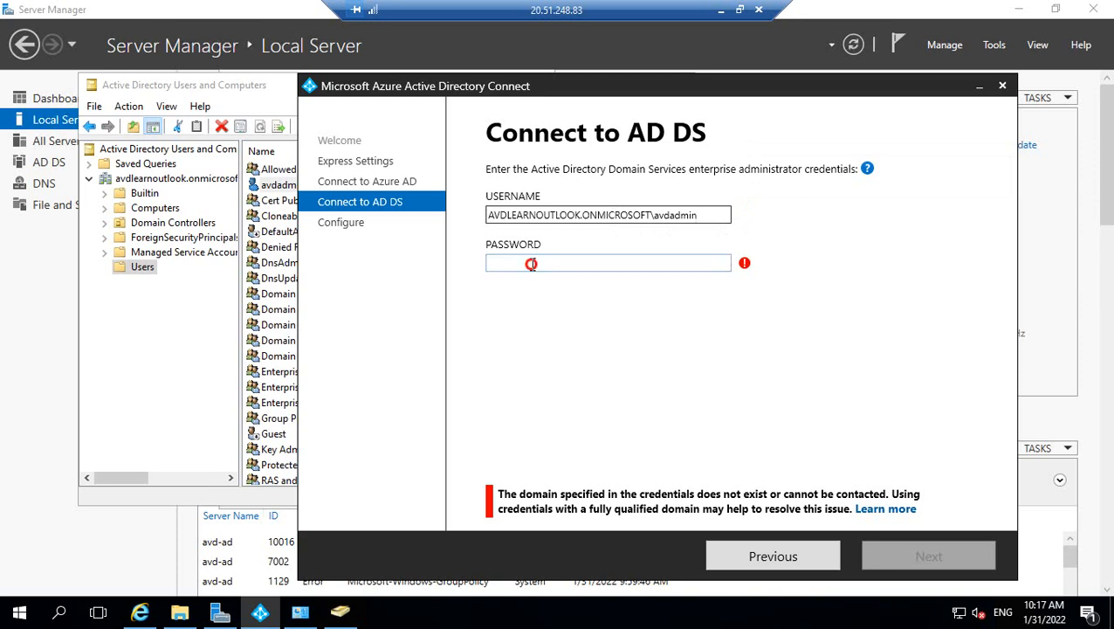
text(••)
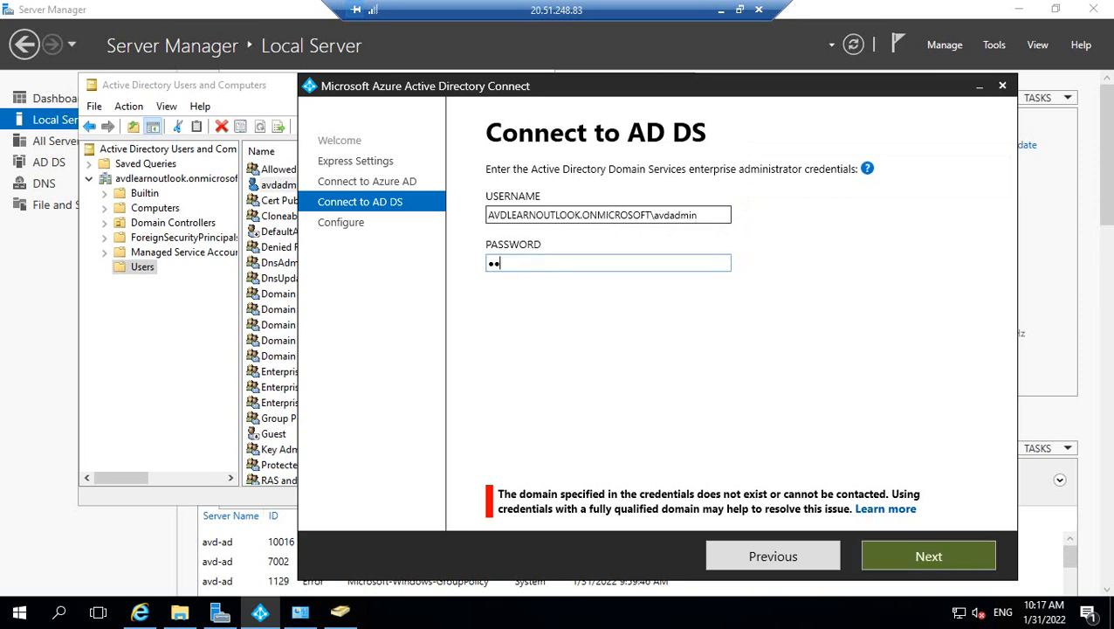
text(••••••••••)
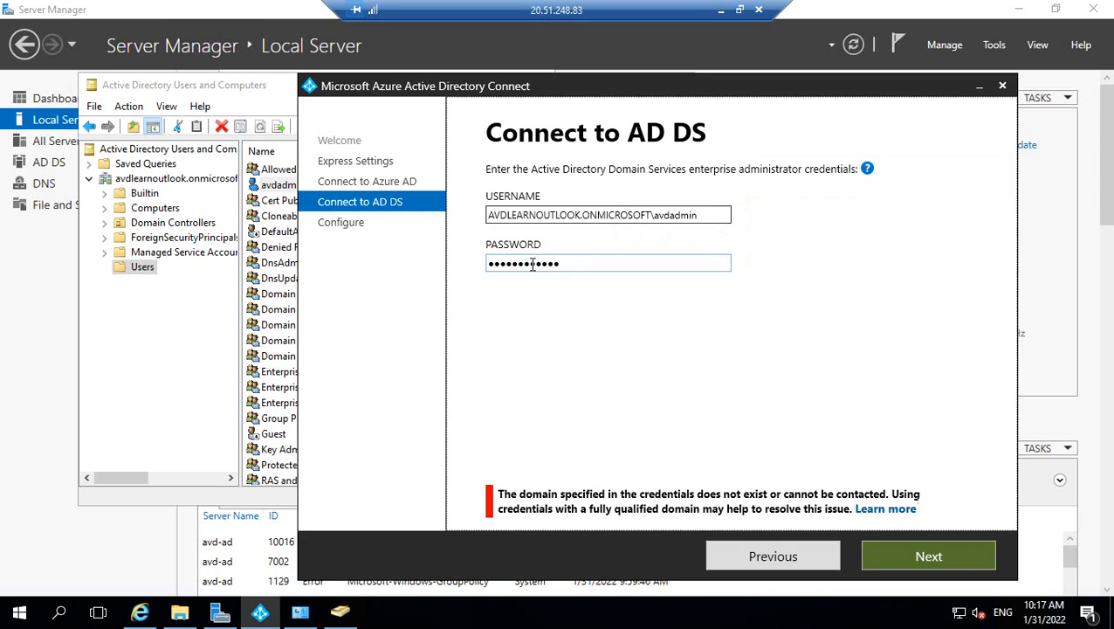
click(898, 552)
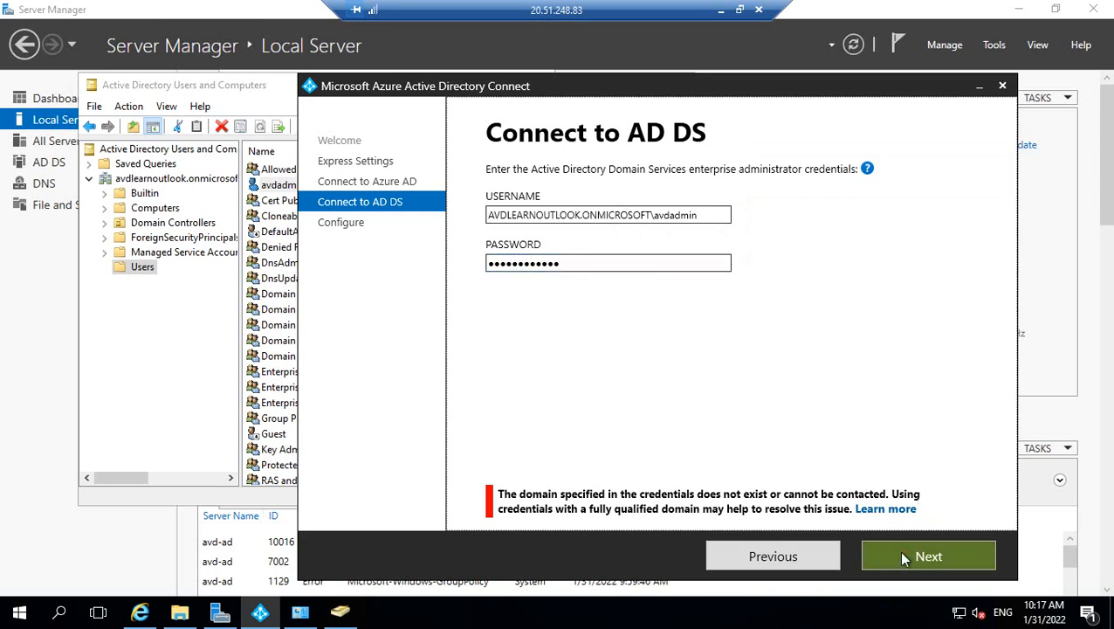
drag(563, 265, 461, 276)
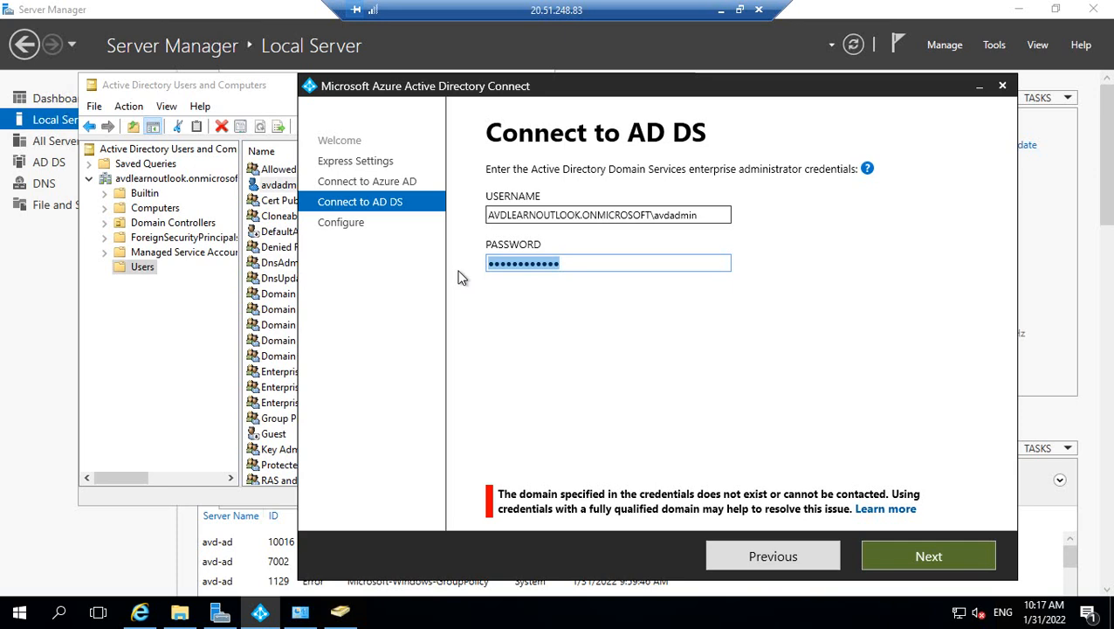
text(•)
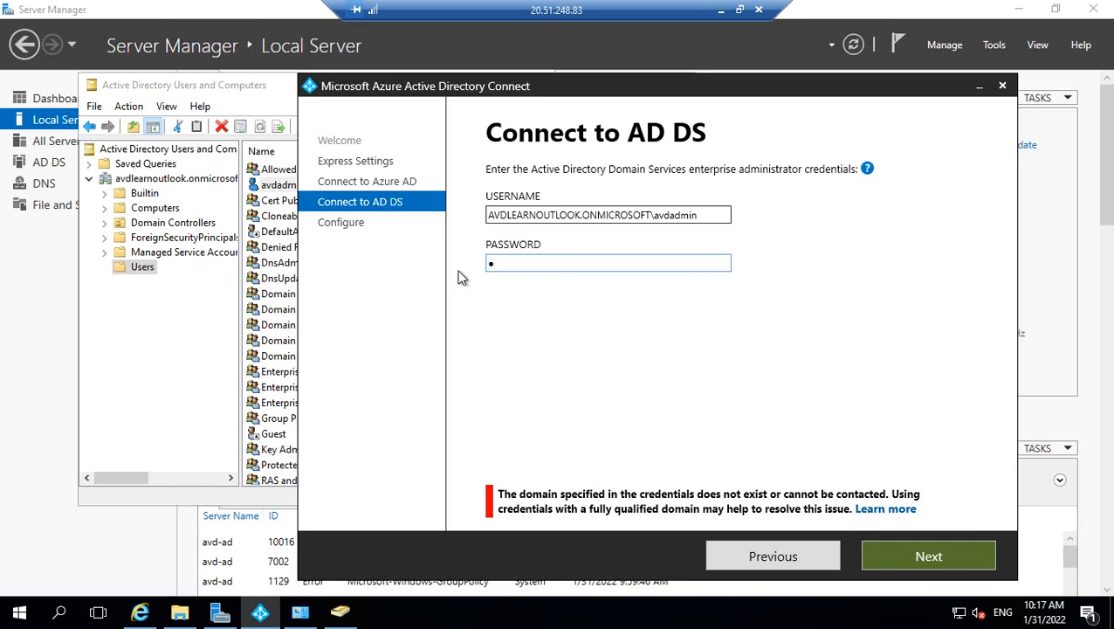
text(•••••••••••)
key(Tab)
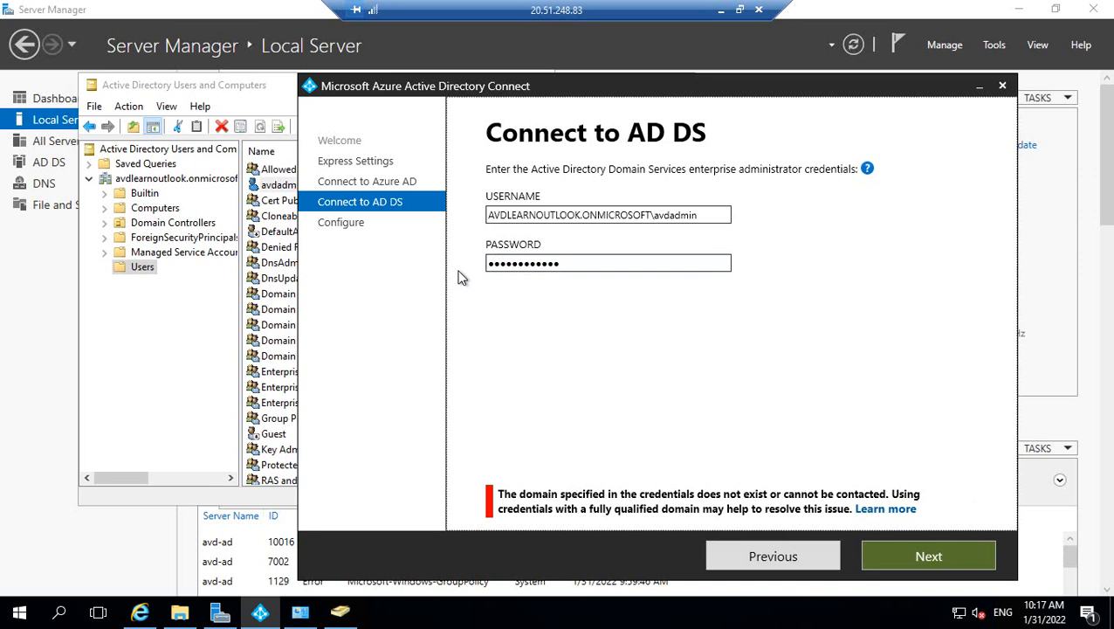
Retype the password twice and resubmit; the wizard reports an incorrect user name or password.
click(576, 264)
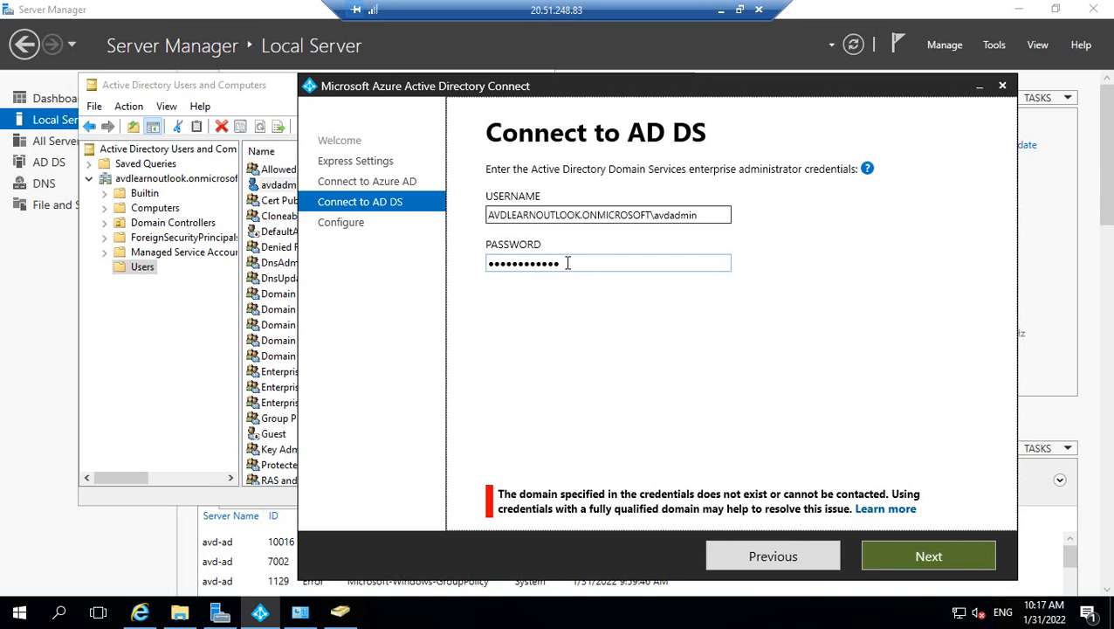
drag(567, 263, 441, 271)
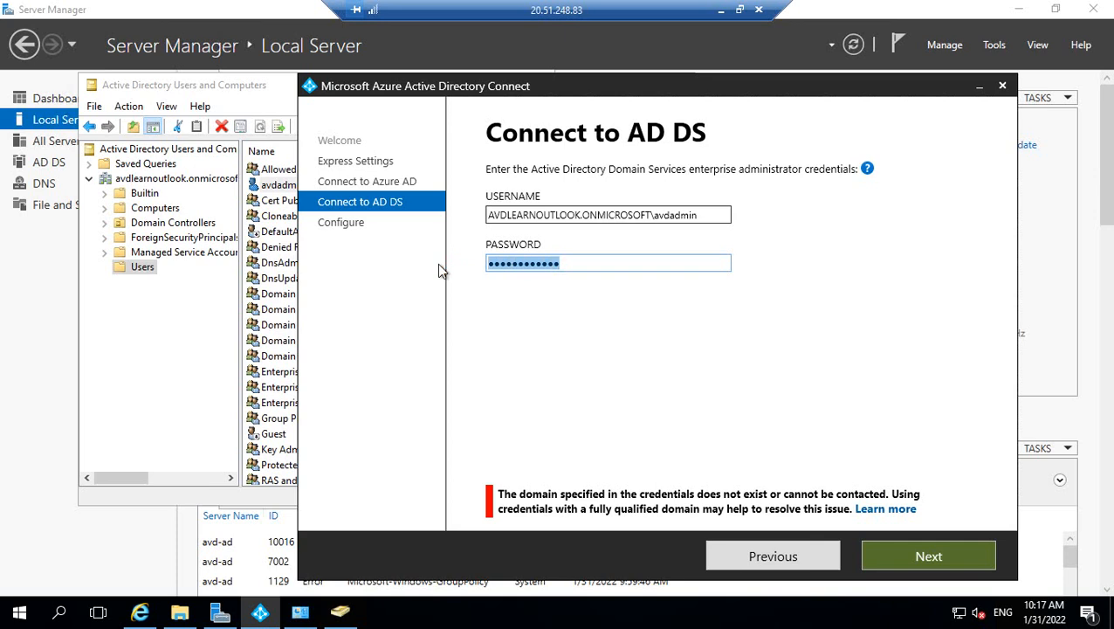
text(••)
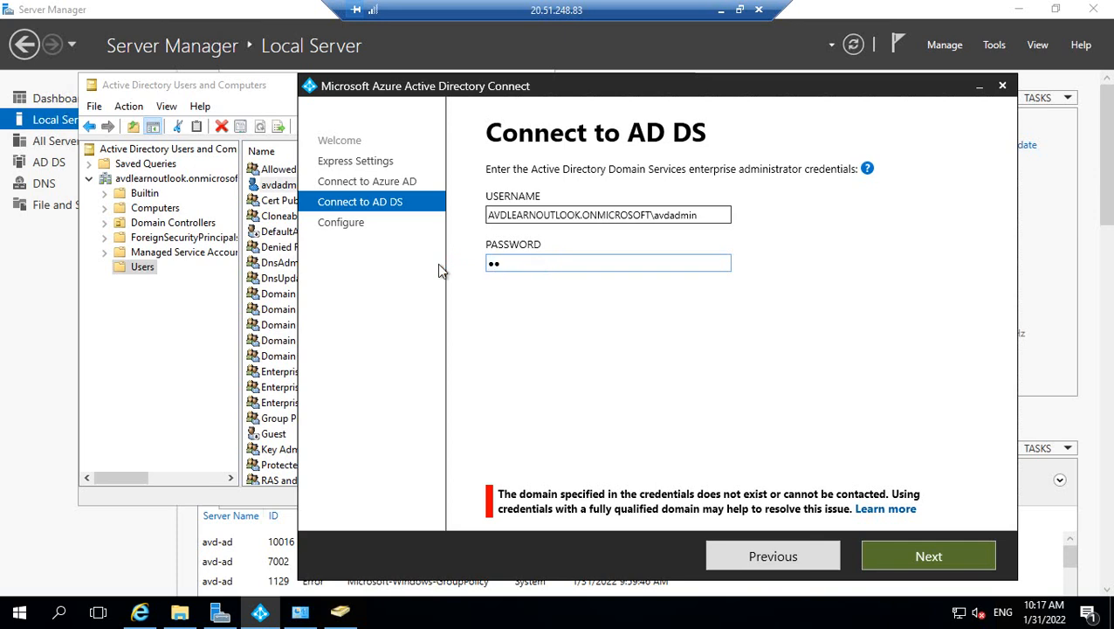
text(••••••••••)
key(Return)
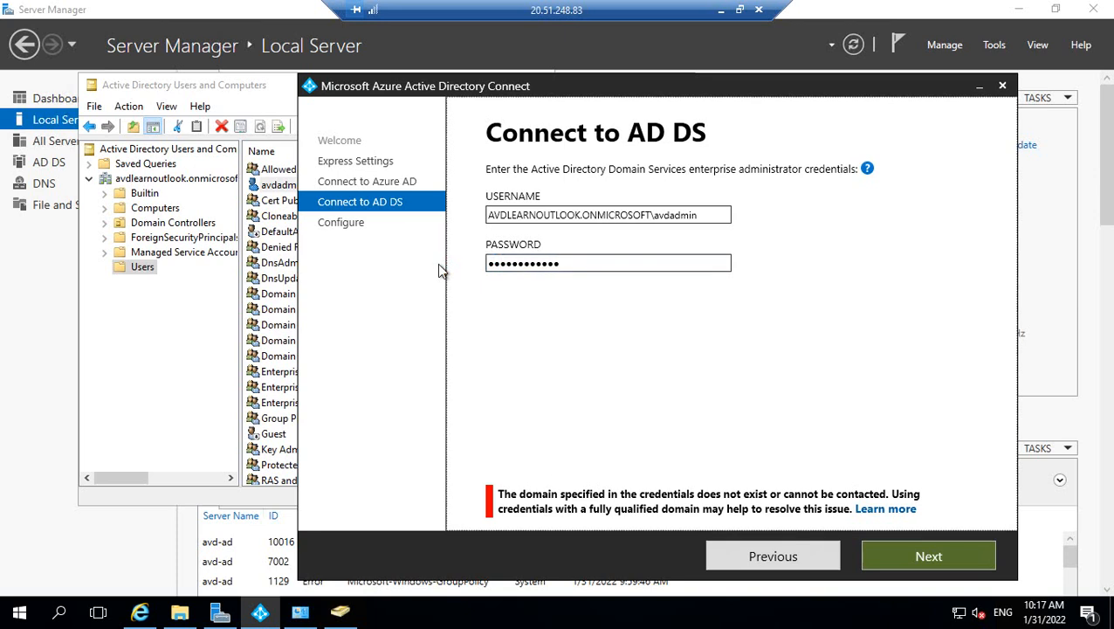
drag(559, 263, 475, 264)
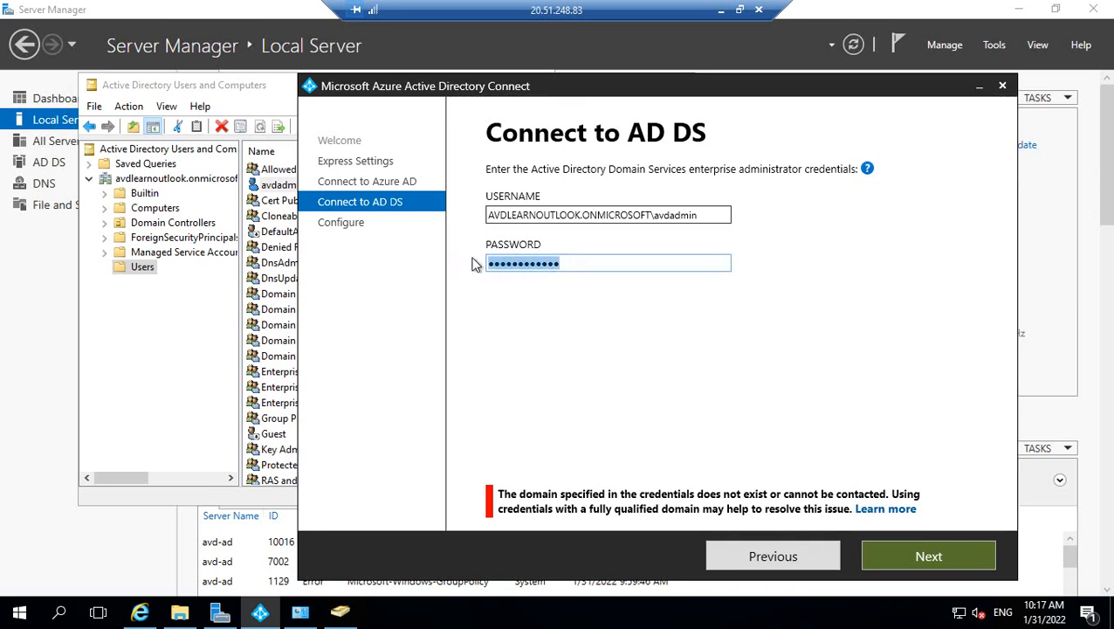
text(••••••••••••)
key(Return)
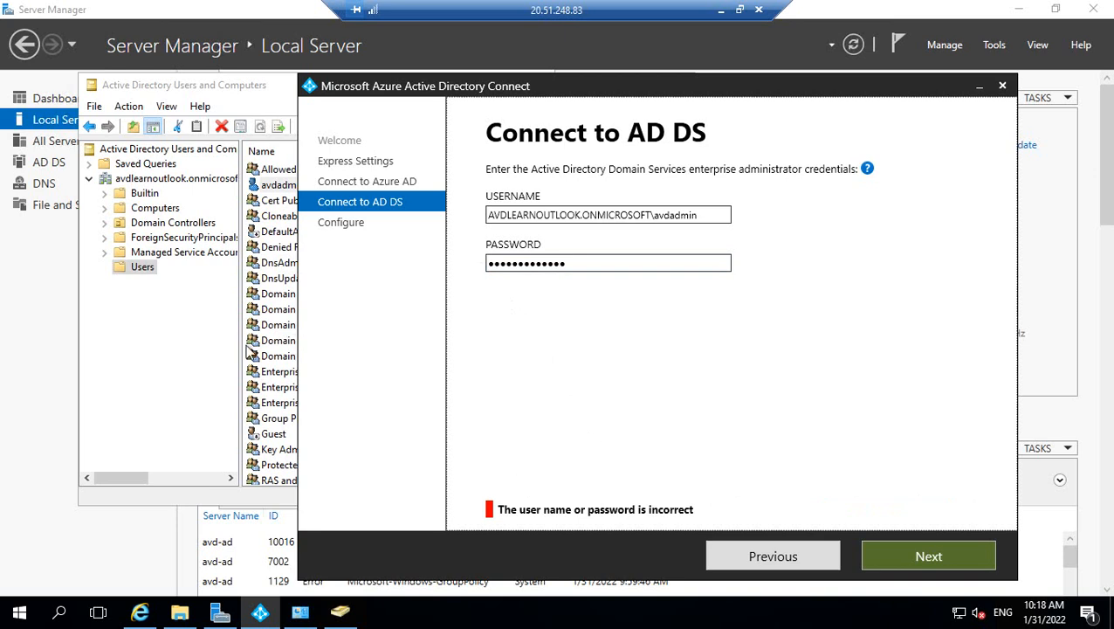
Start creating a new user in the Users container of Active Directory Users and Computers.
click(161, 355)
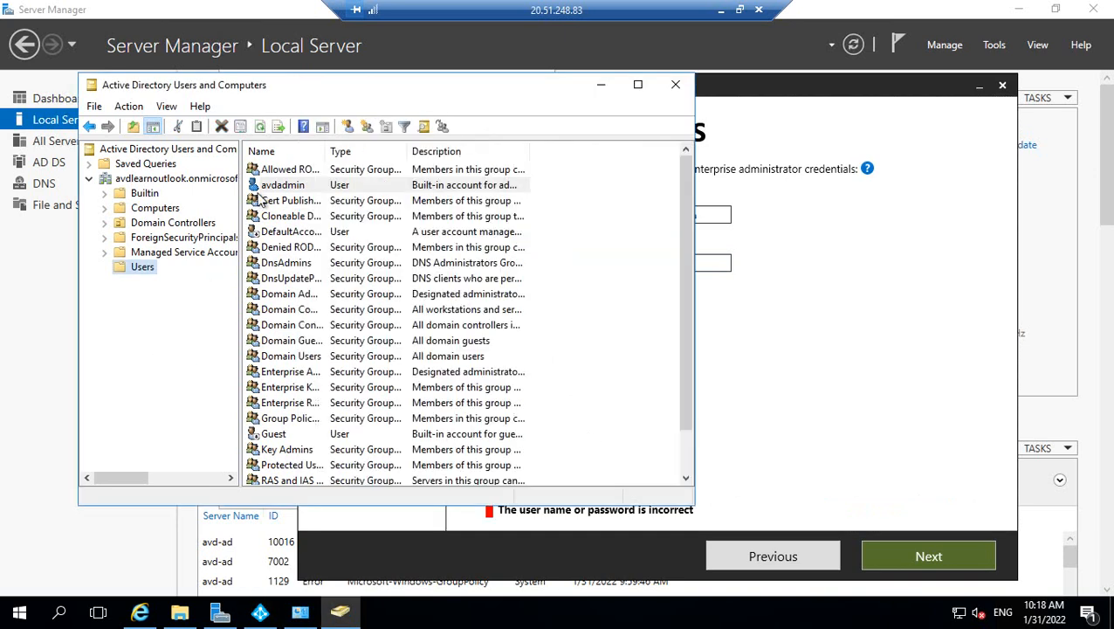
right_click(271, 191)
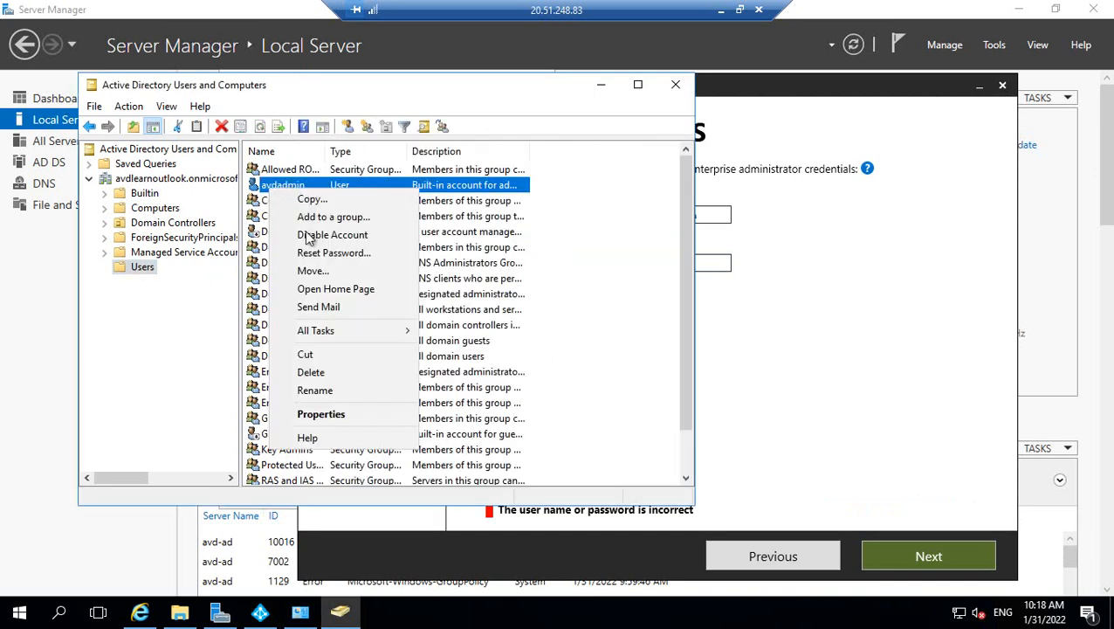
click(187, 310)
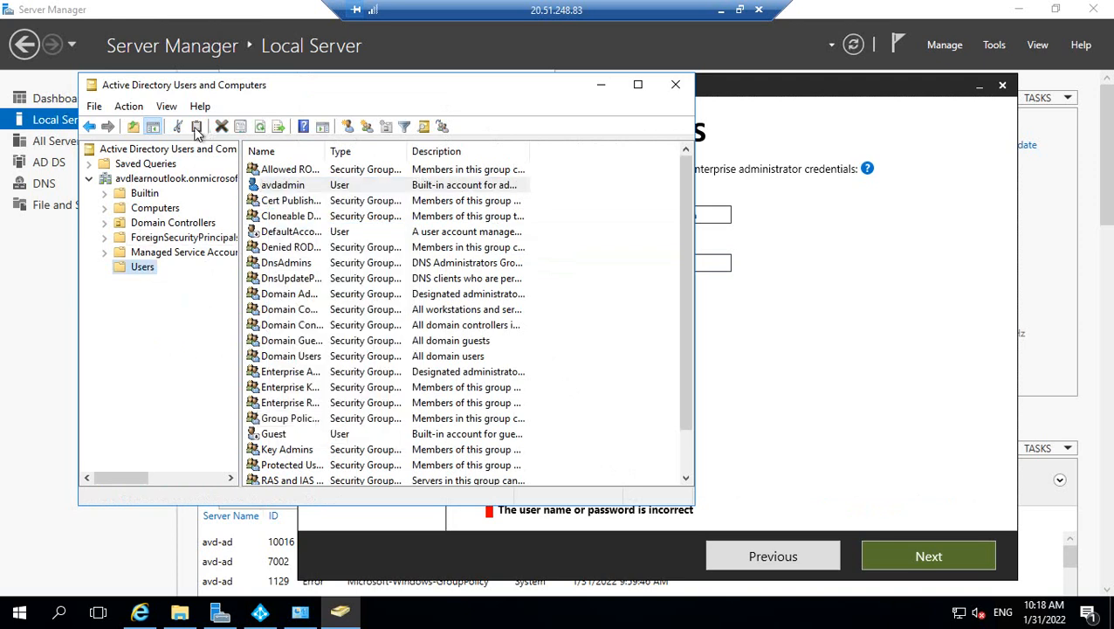
right_click(139, 267)
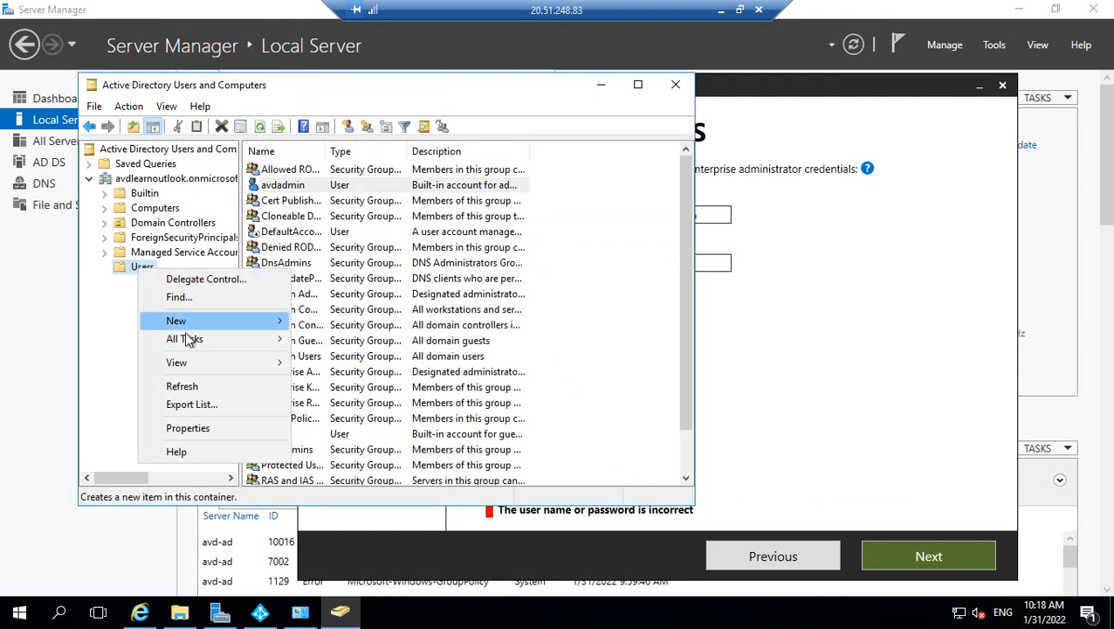
mouse_move(183, 325)
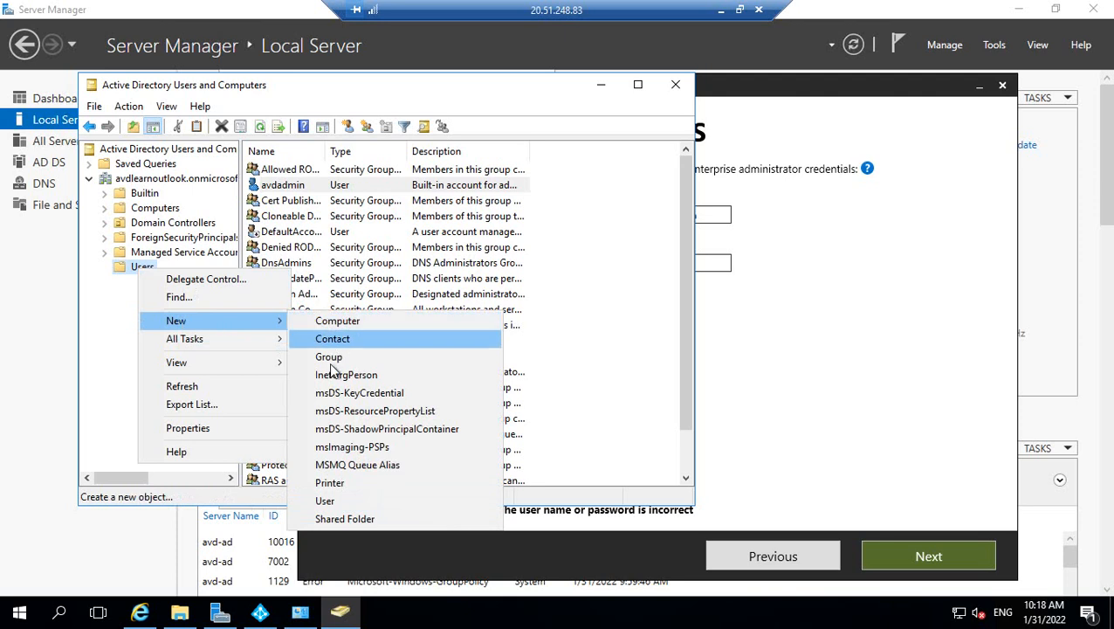
click(325, 500)
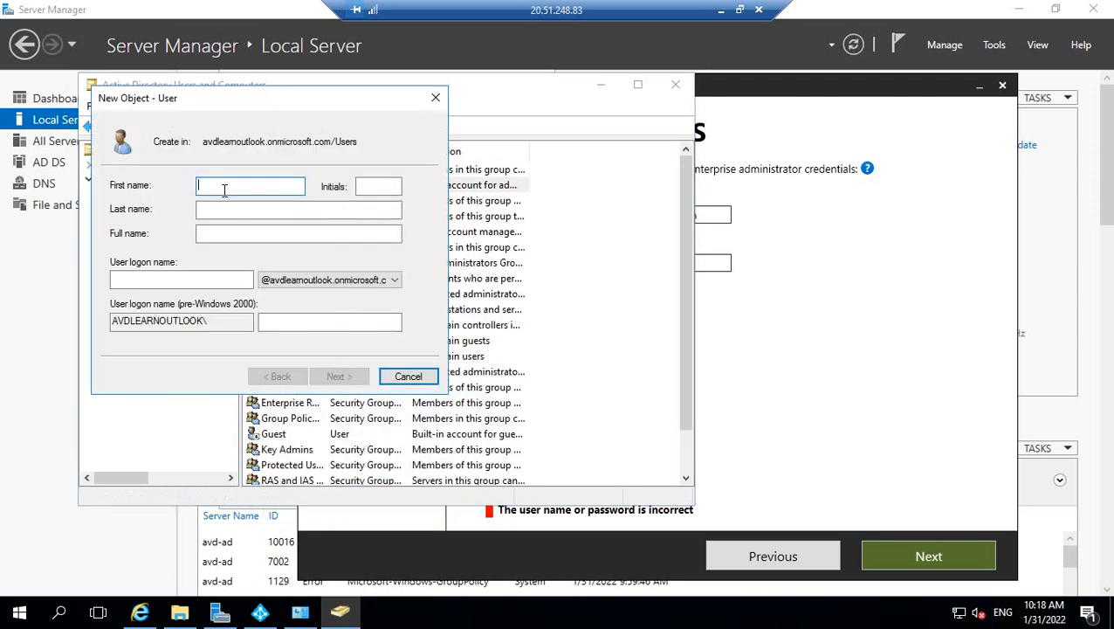
Enter avd1 as the new user's first name and logon name.
text(a)
text(d1)
click(146, 280)
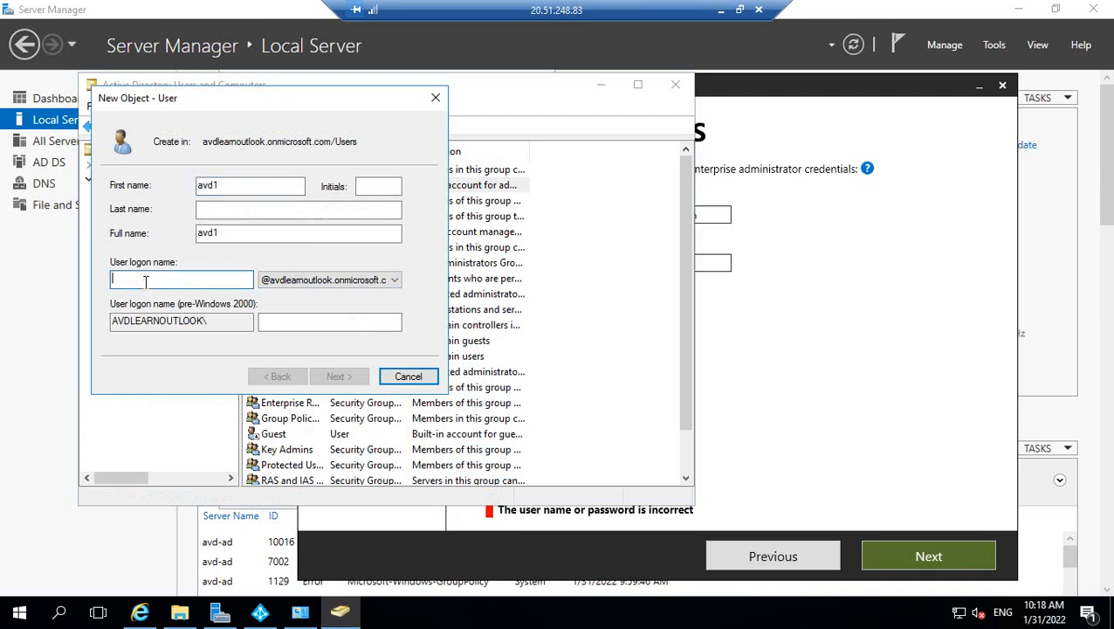
text(avd1)
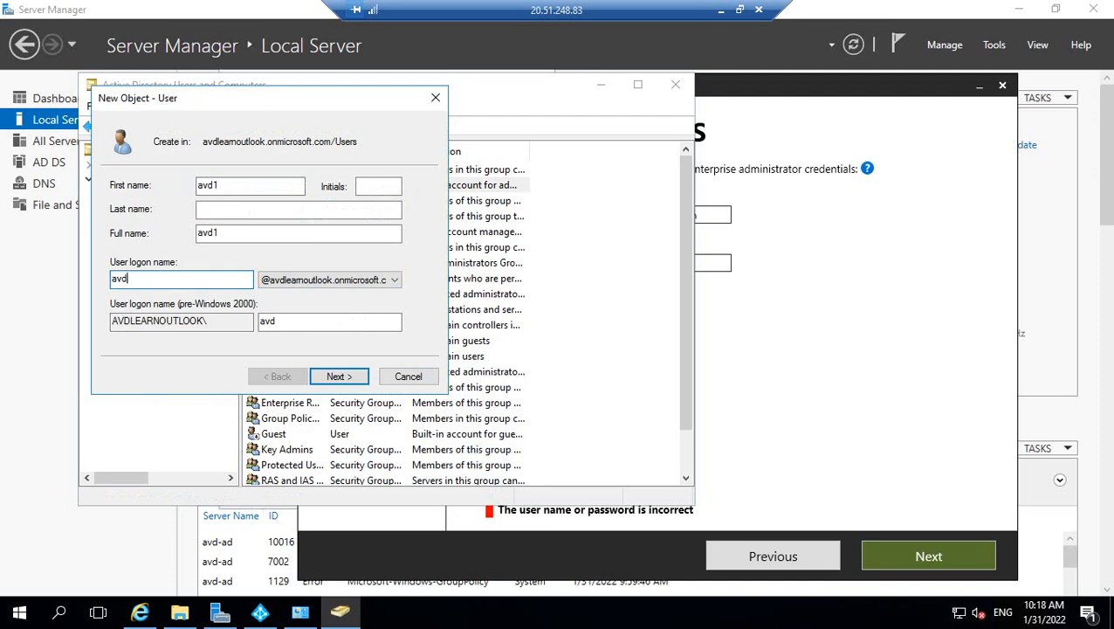
click(332, 383)
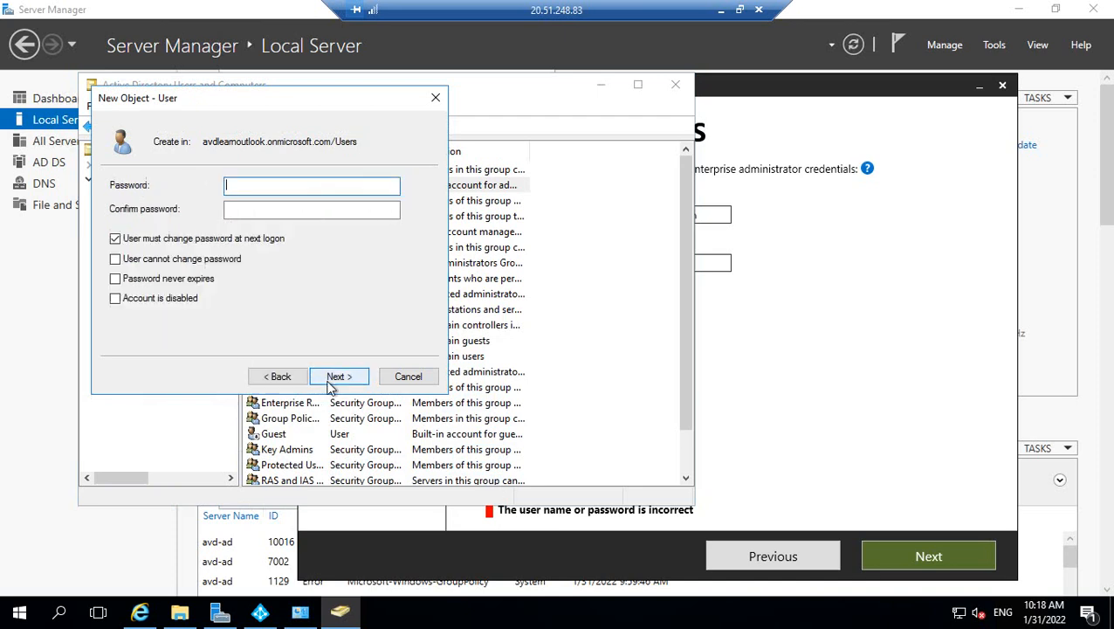
Set the password with Password never expires and User cannot change password, then finish creating avd1.
click(116, 238)
click(117, 278)
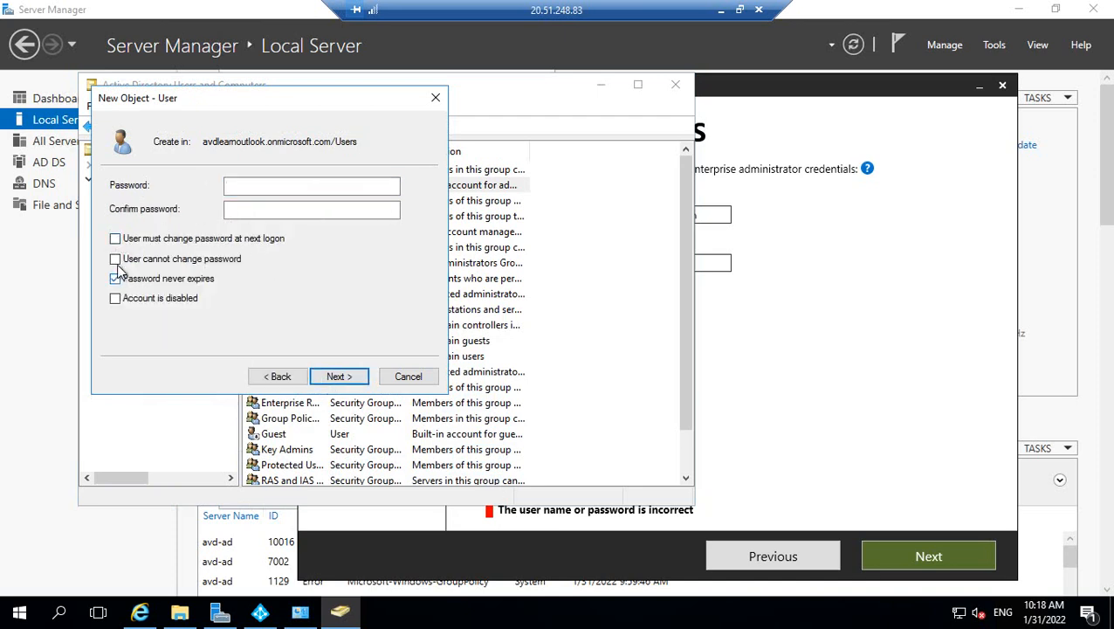
click(116, 259)
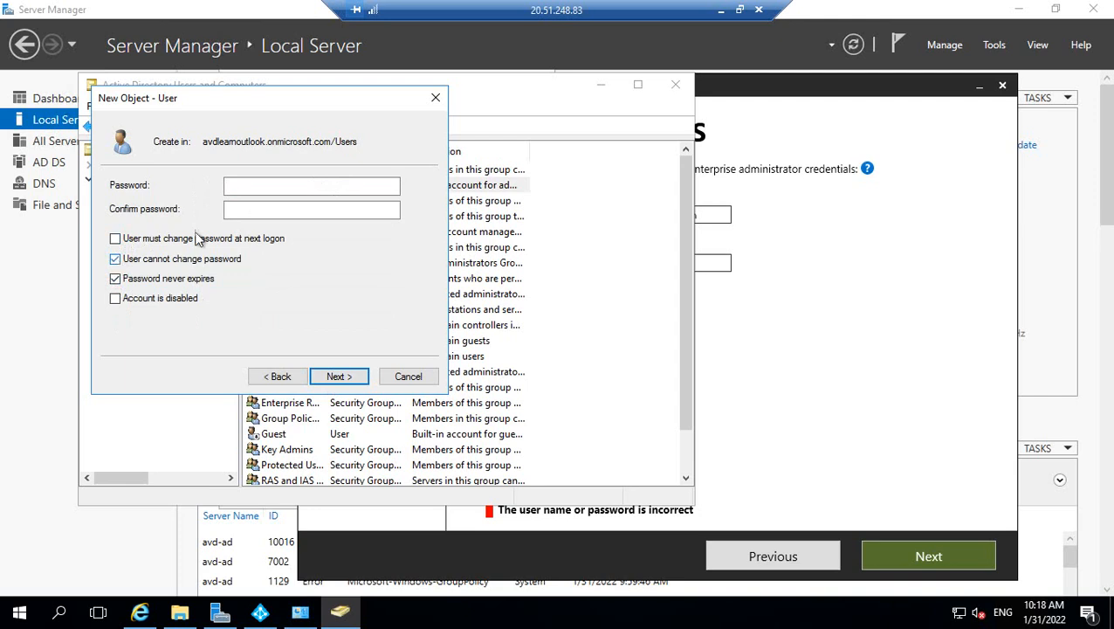
click(244, 189)
text(P)
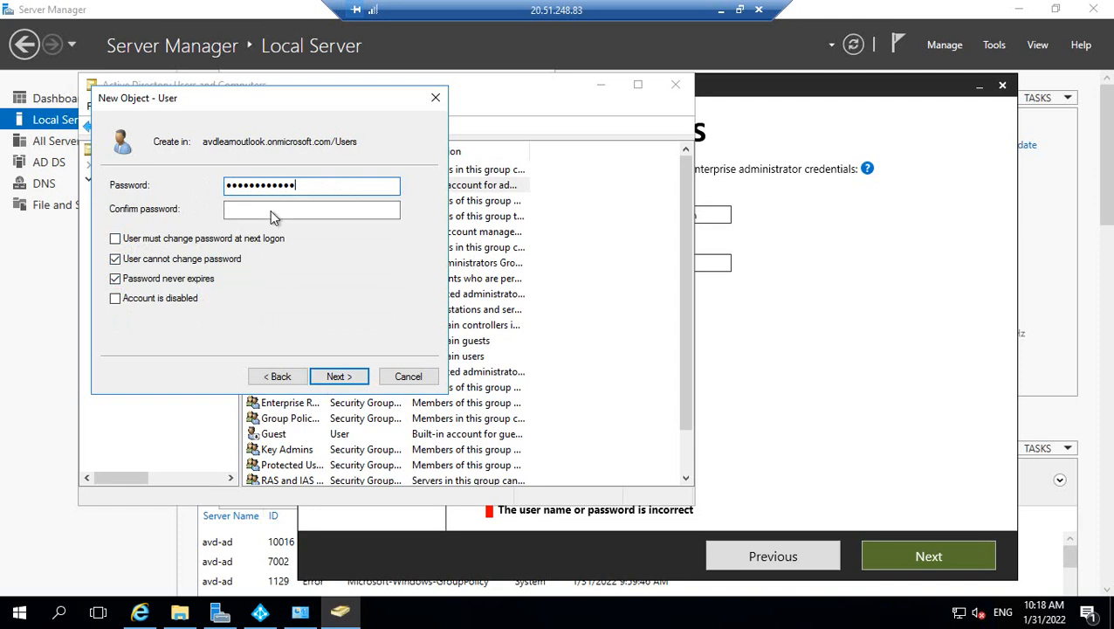
click(271, 213)
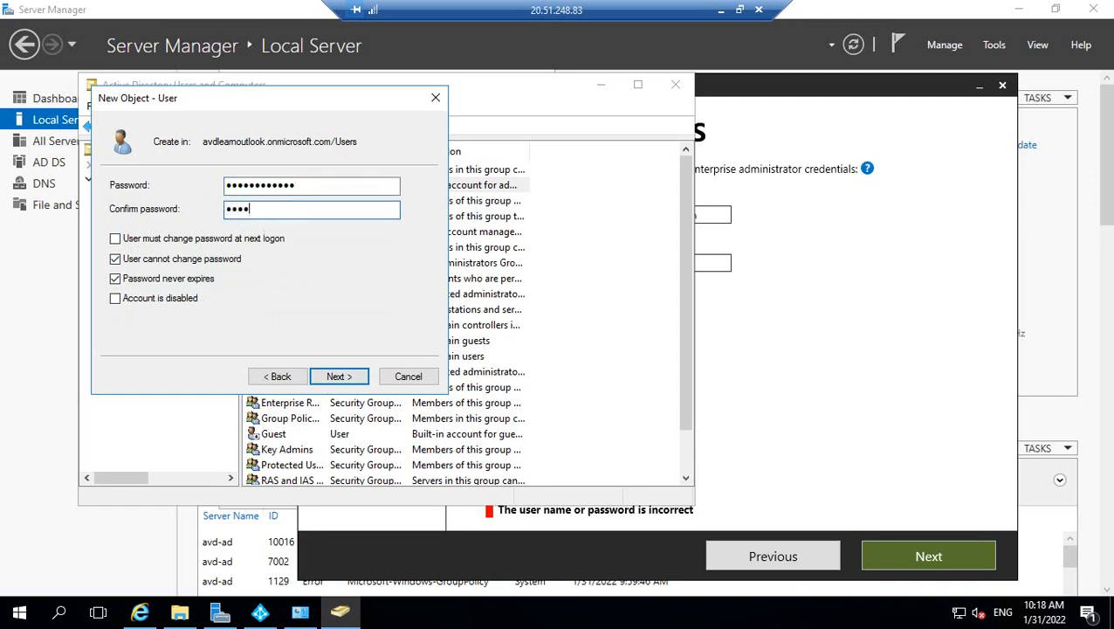
text(••••••••••••)
click(338, 377)
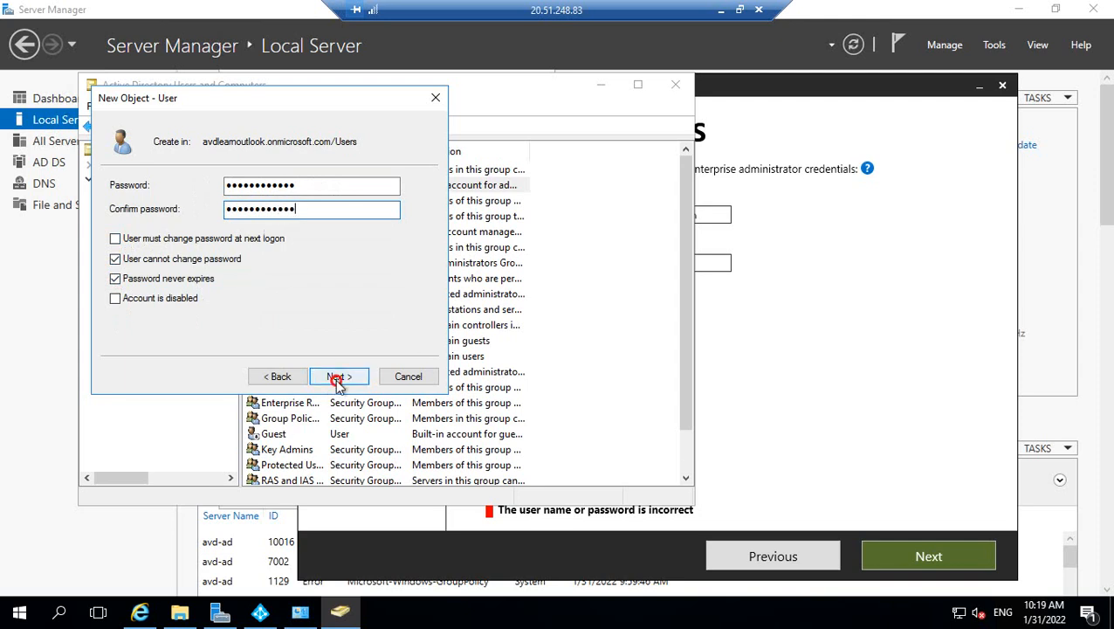
click(338, 378)
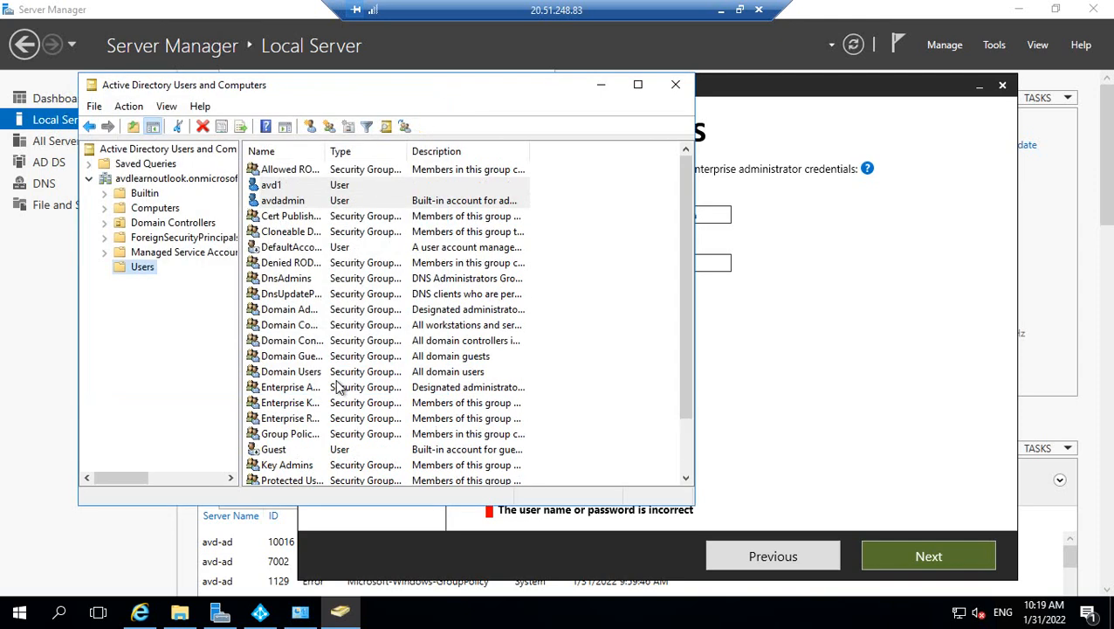
click(812, 281)
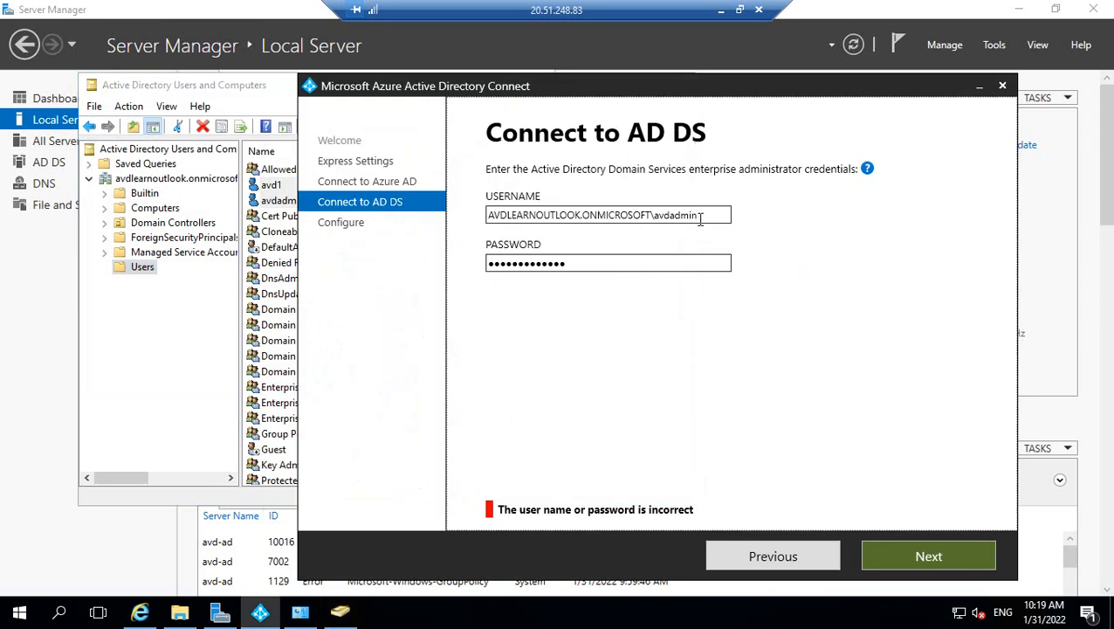
Change the username to end in \avd1, type the new password, and select avd1 in the user list.
key(BackSpace)
key(BackSpace)
key(BackSpace)
key(BackSpace)
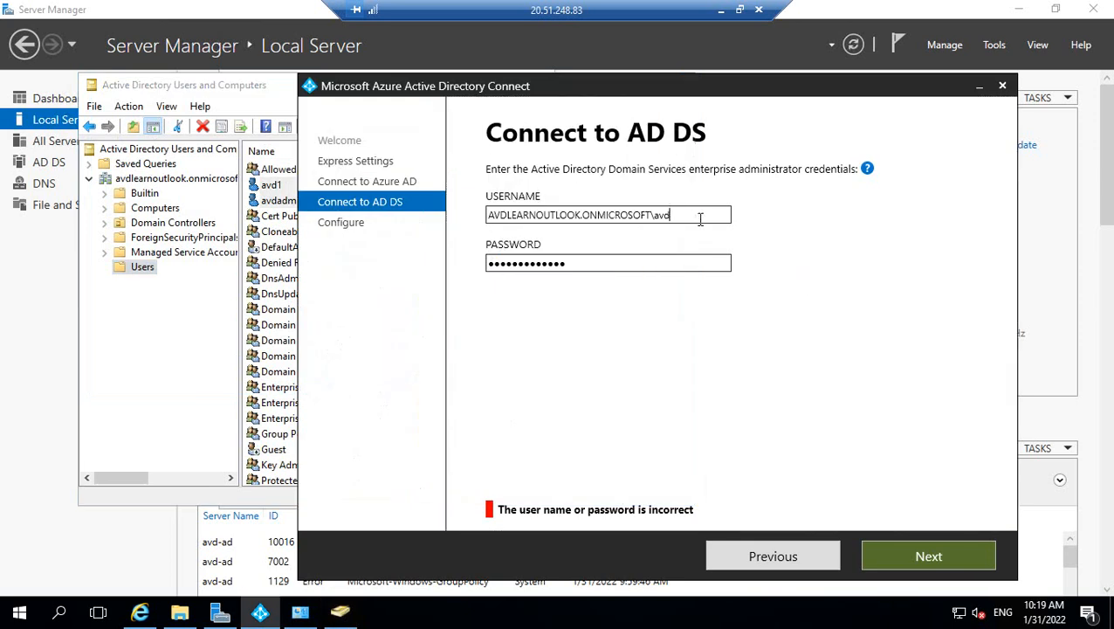
text(1)
click(573, 263)
drag(573, 263, 469, 266)
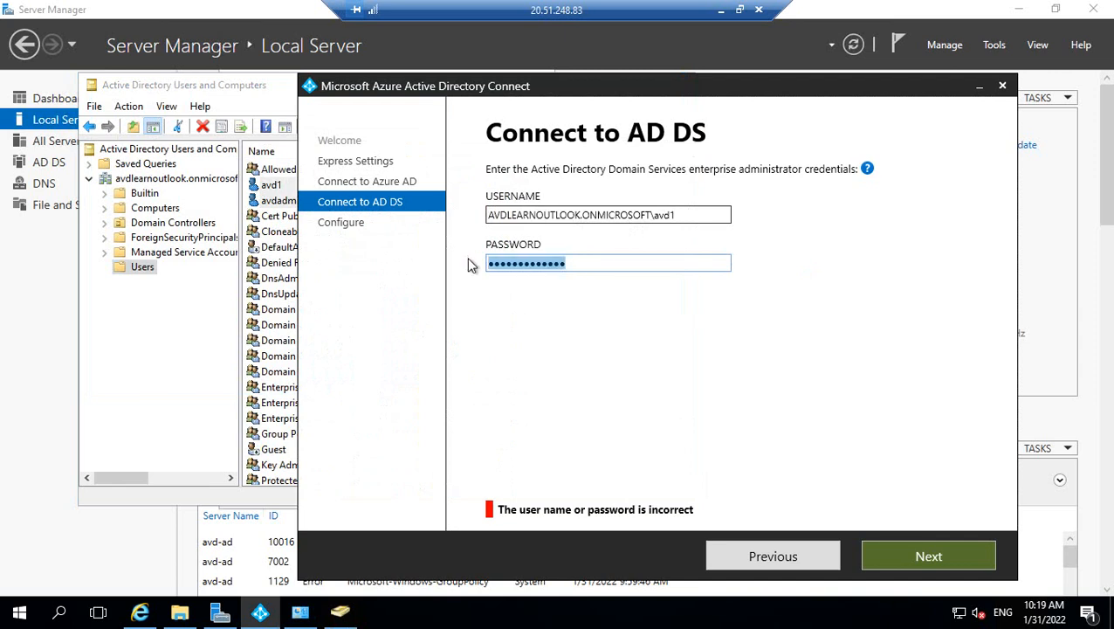
text(****)
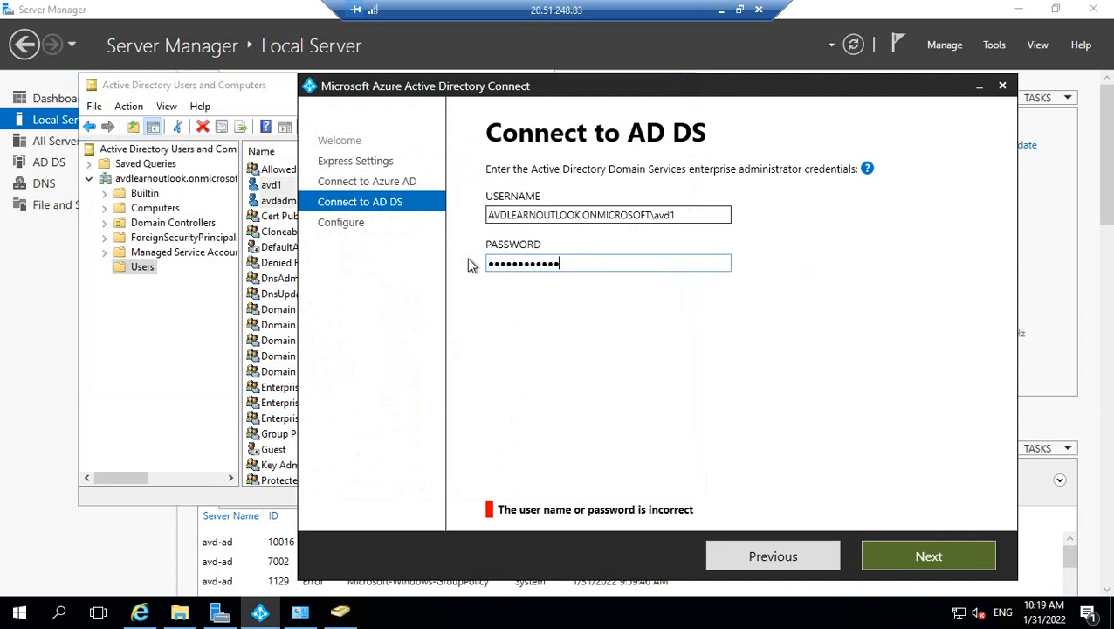
click(131, 335)
click(272, 186)
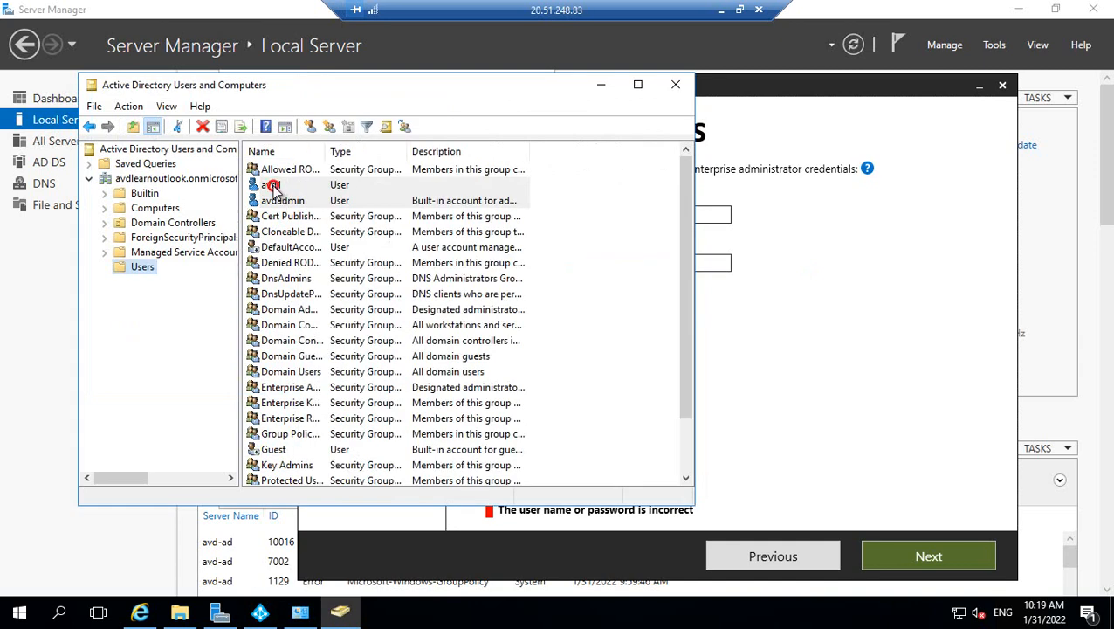
Add avd1 to Enterprise Admins from its Member Of tab, apply, and return to the wizard.
double_click(272, 186)
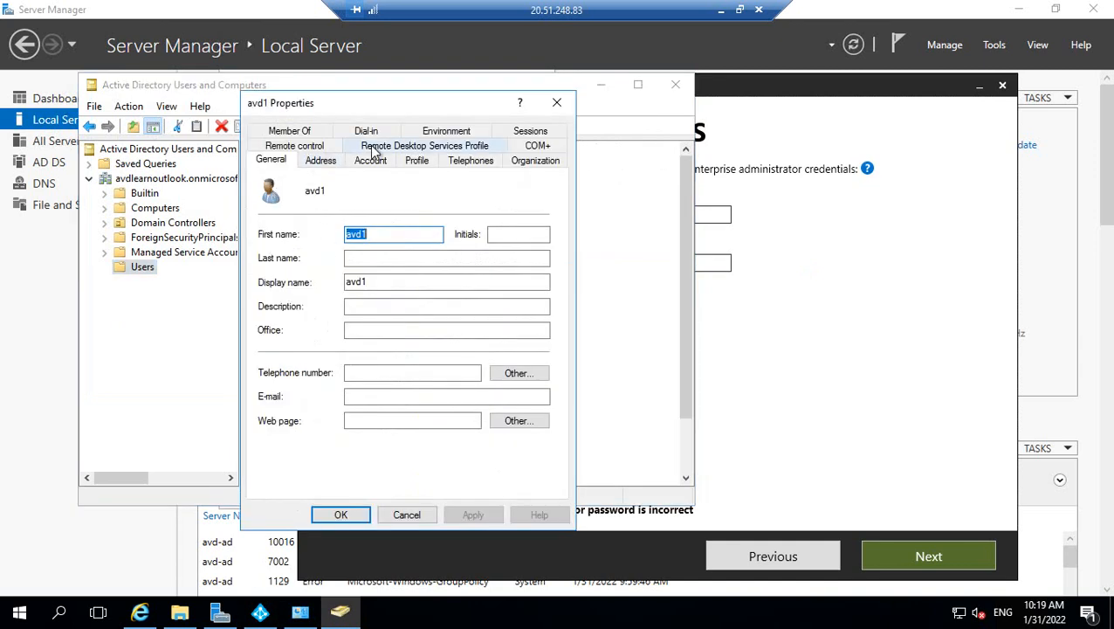
click(305, 132)
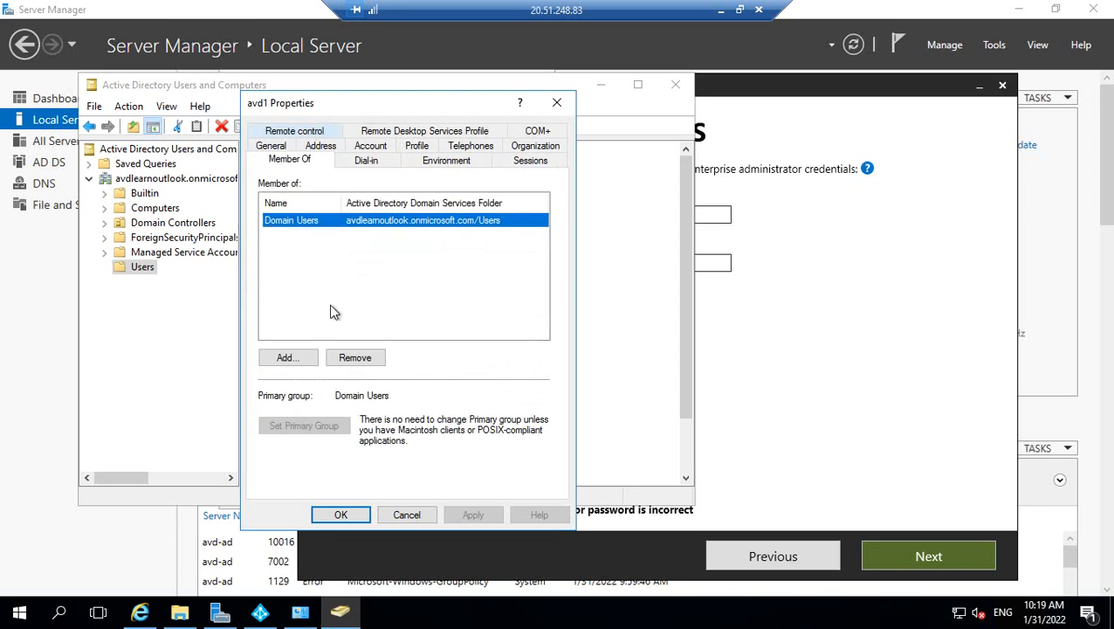
click(281, 357)
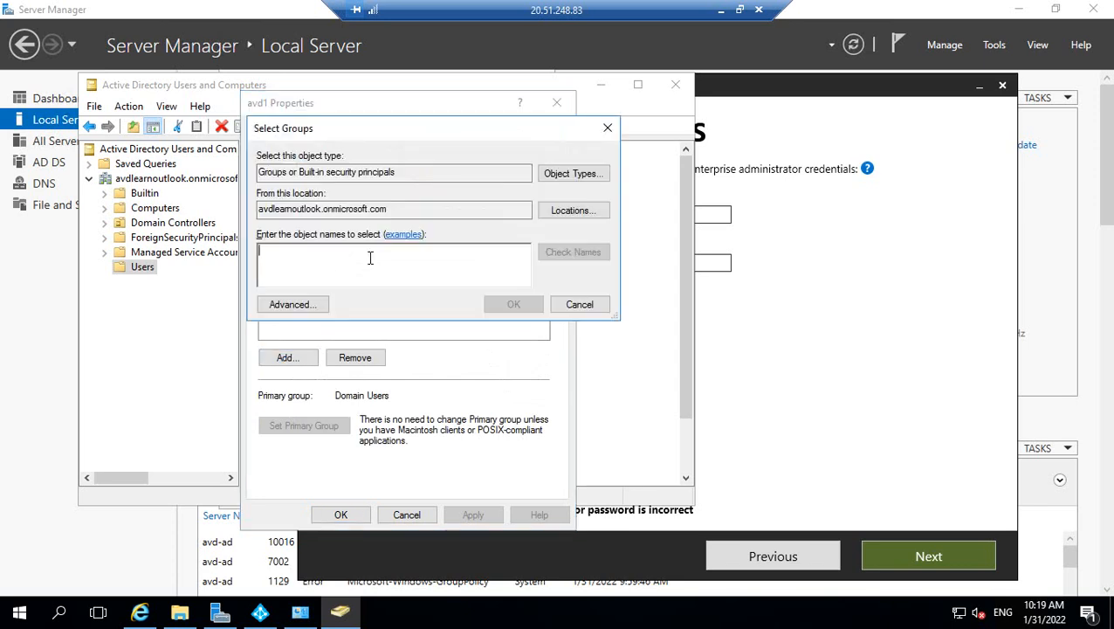
text(enterprise)
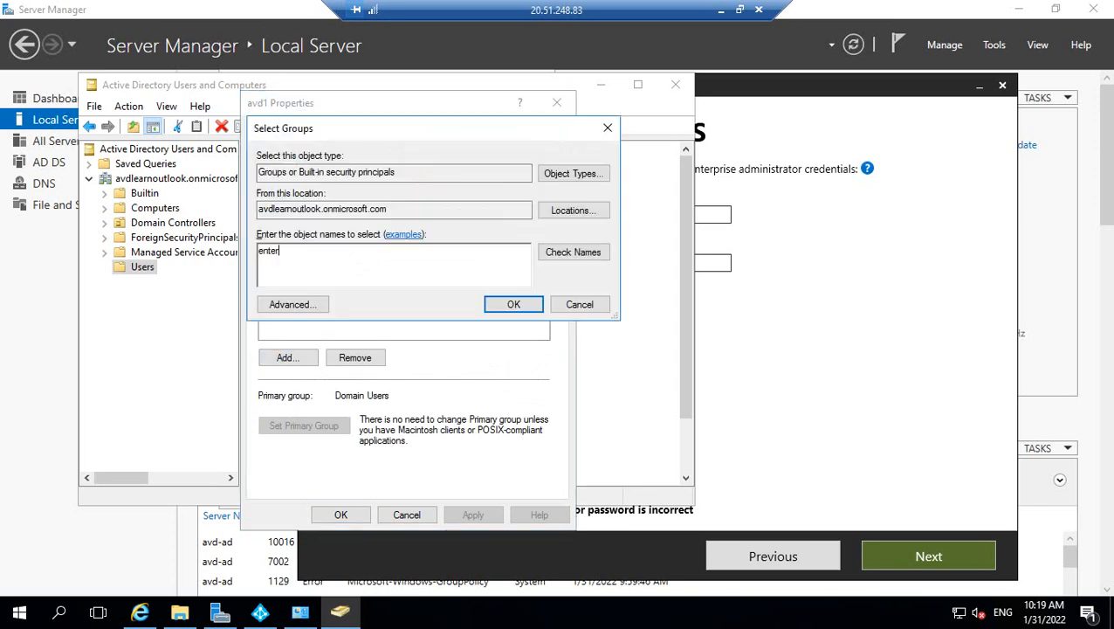
click(564, 257)
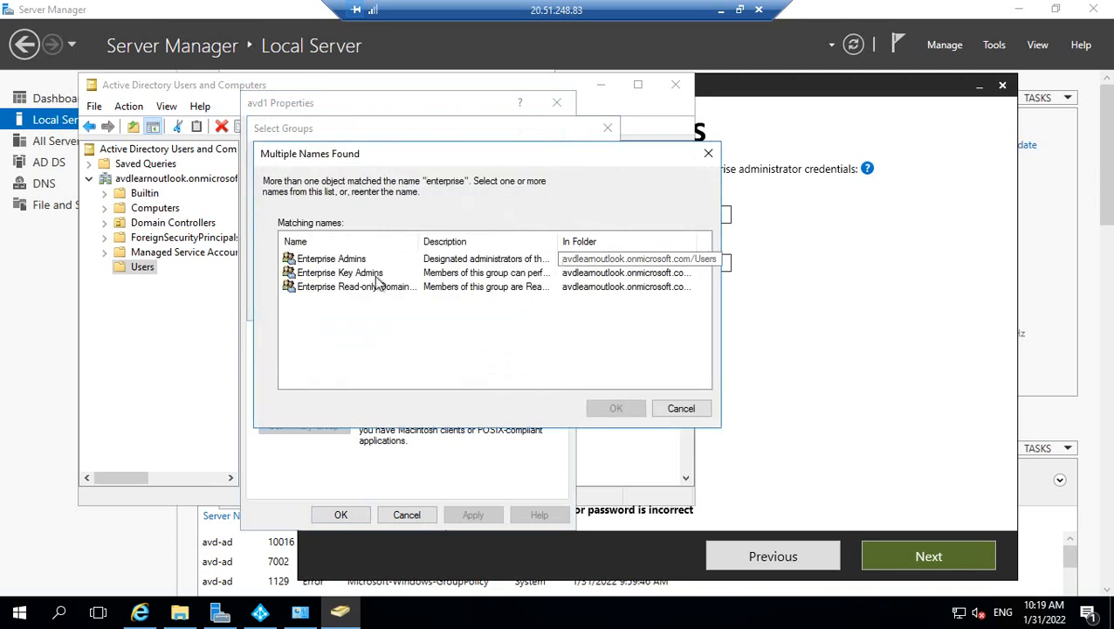
click(324, 262)
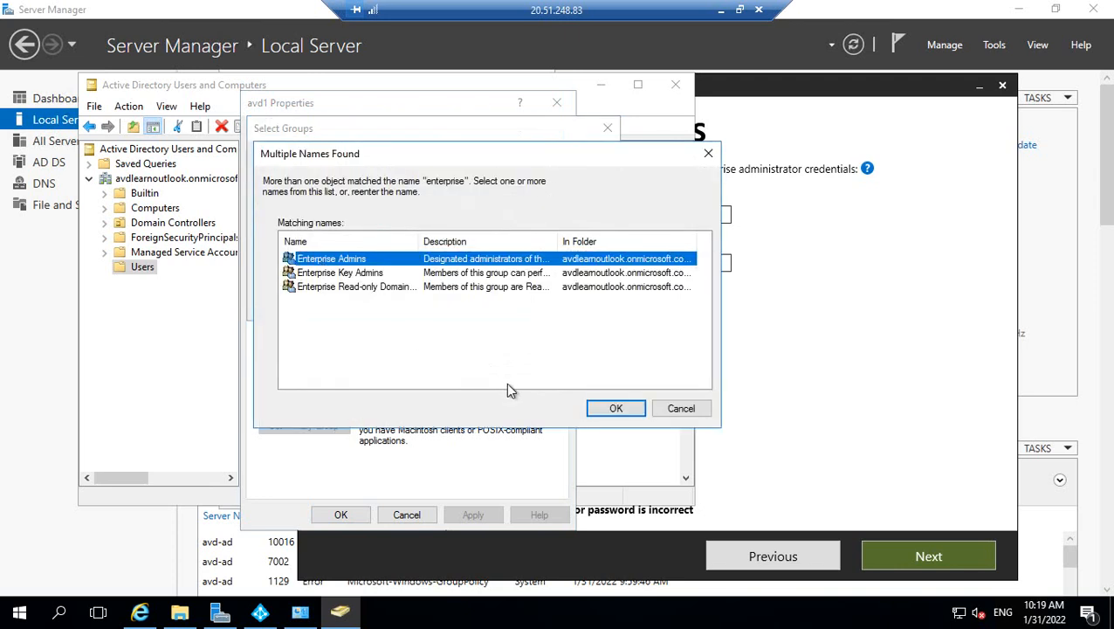
click(609, 409)
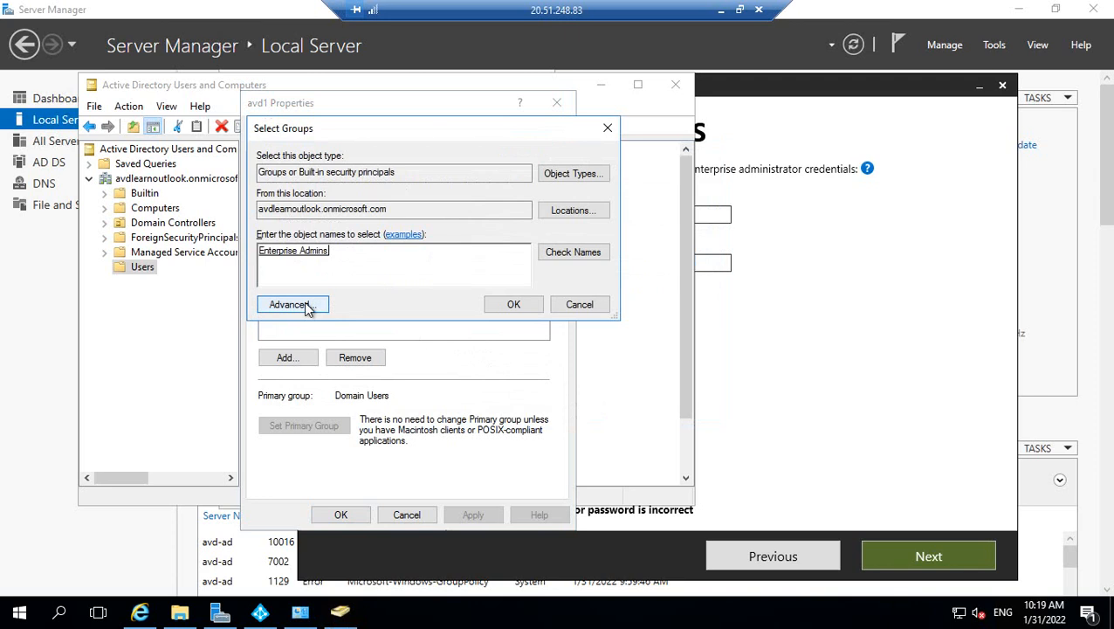
key(Return)
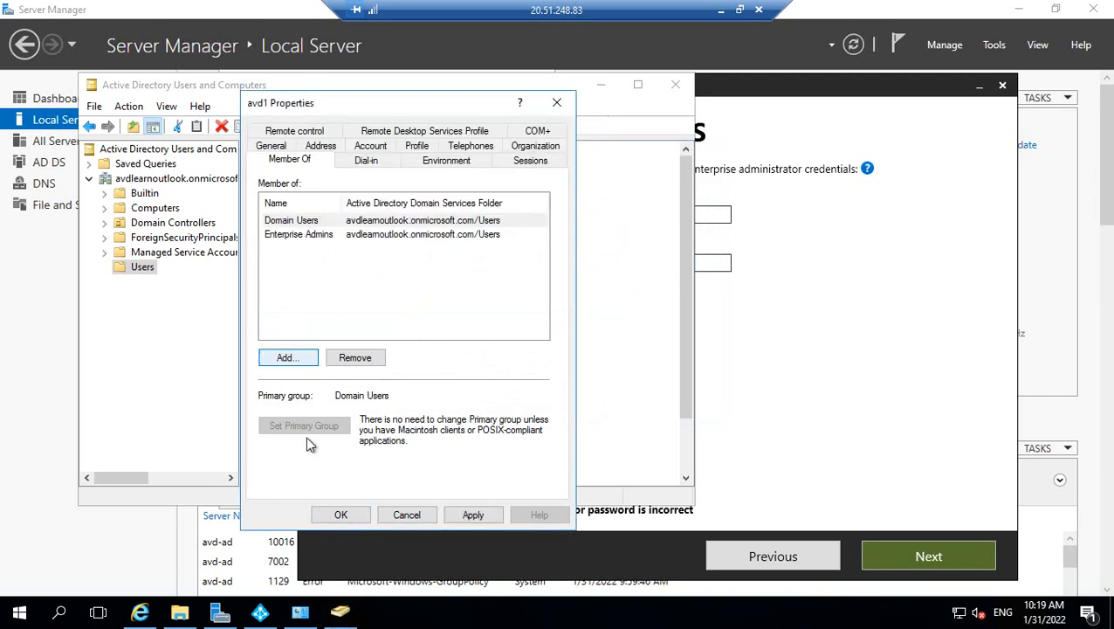
click(472, 515)
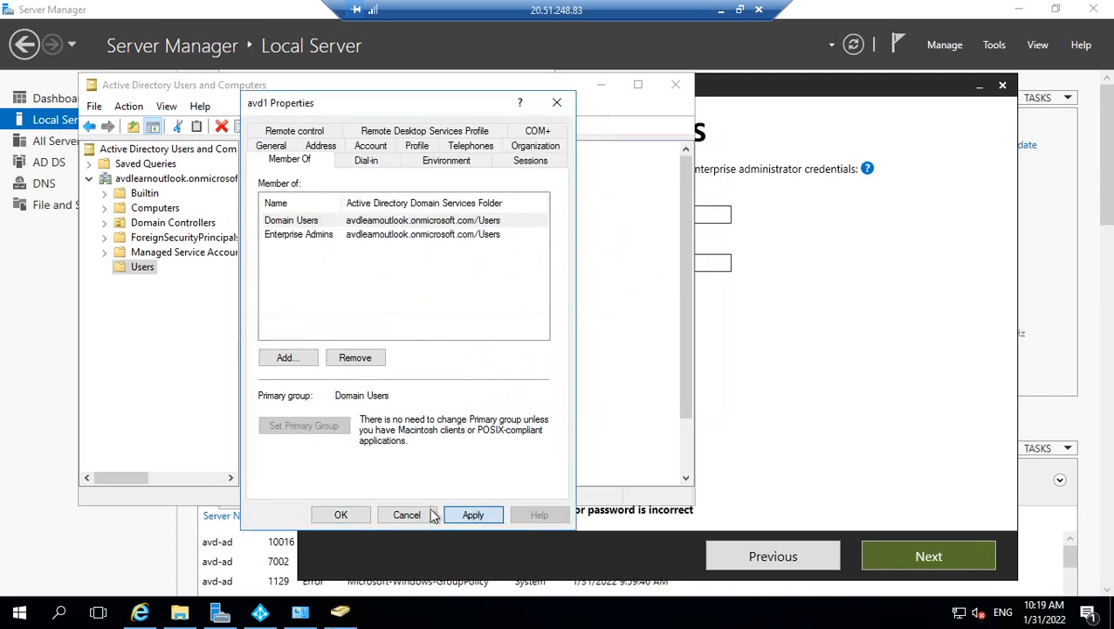
click(344, 515)
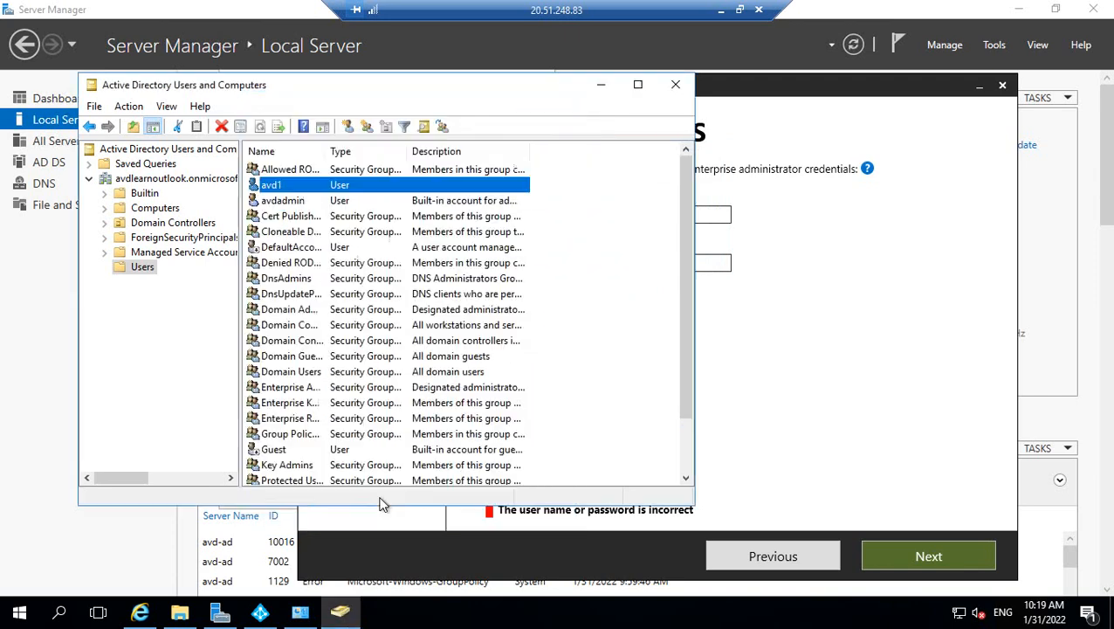
click(813, 312)
Retry Next with the avd1 credentials and inspect the domain-not-found error's help icon.
click(893, 556)
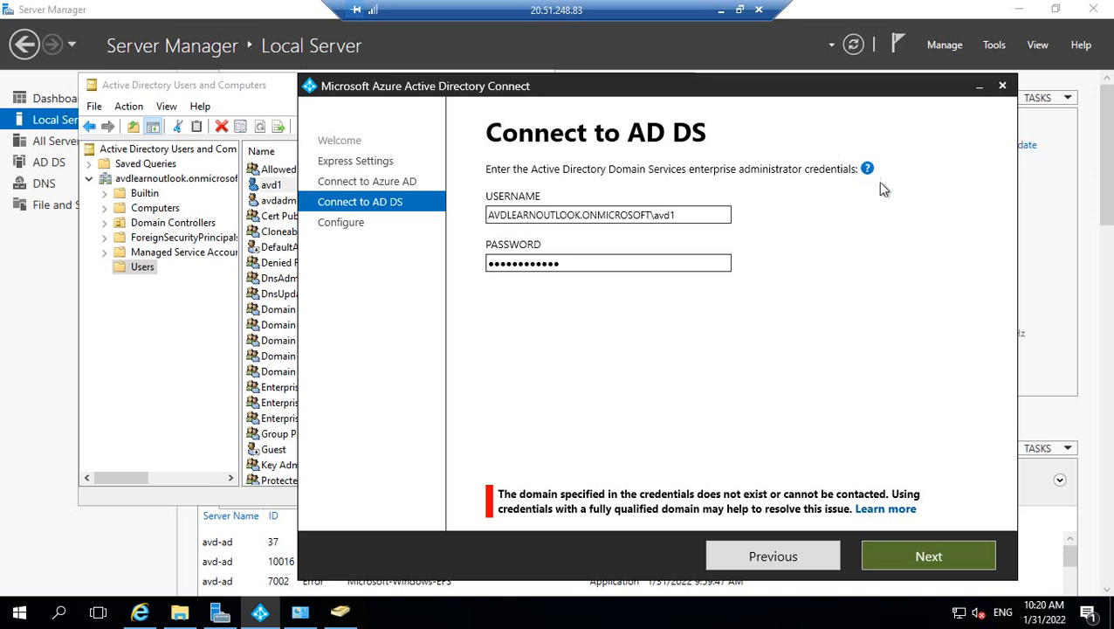
mouse_move(868, 171)
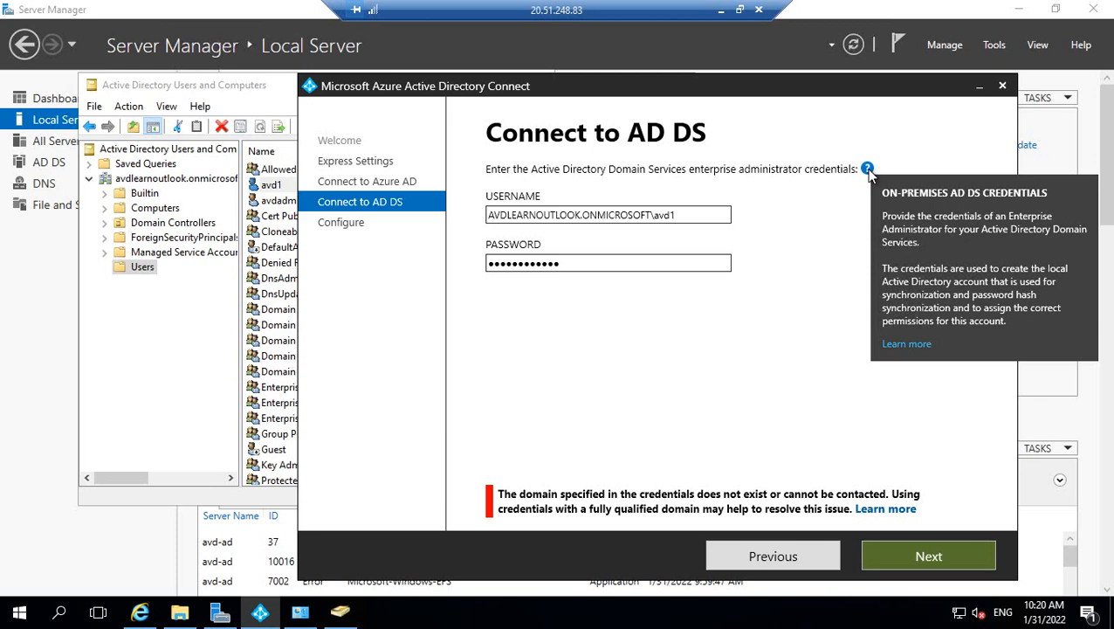
Read the error's Learn more help page, then leave full screen and show hidden tray icons.
click(898, 345)
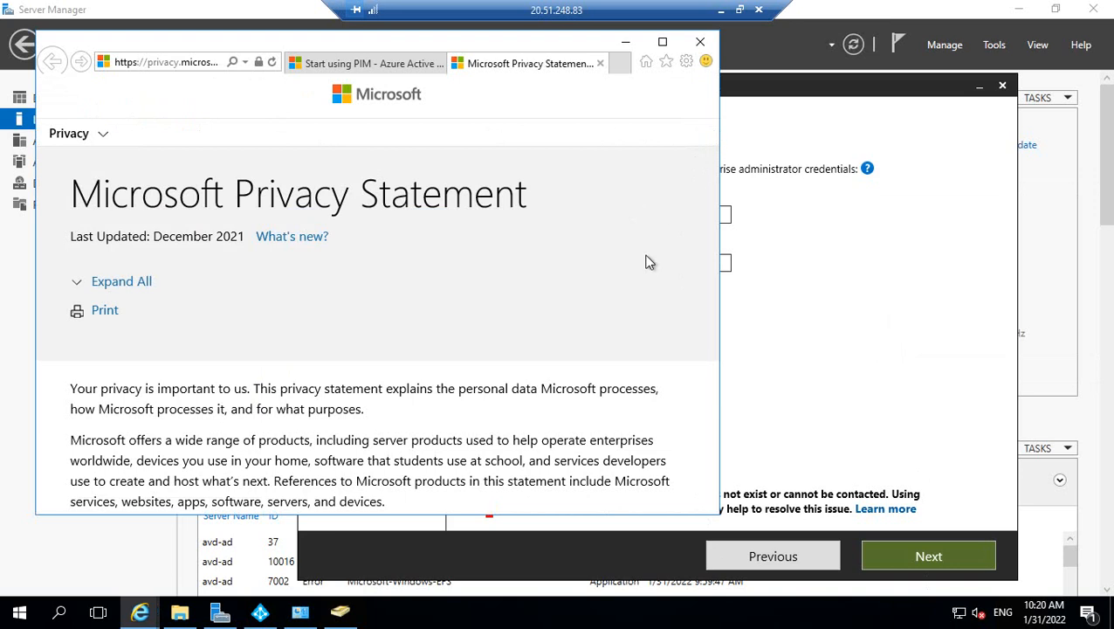
scroll(631, 315, down, 5)
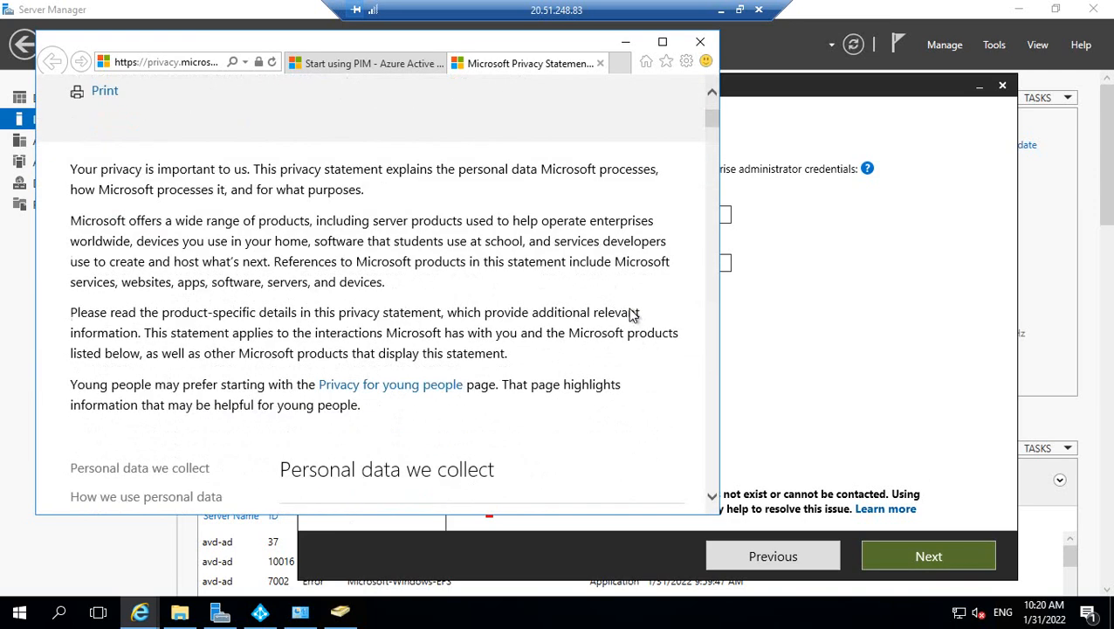
click(739, 9)
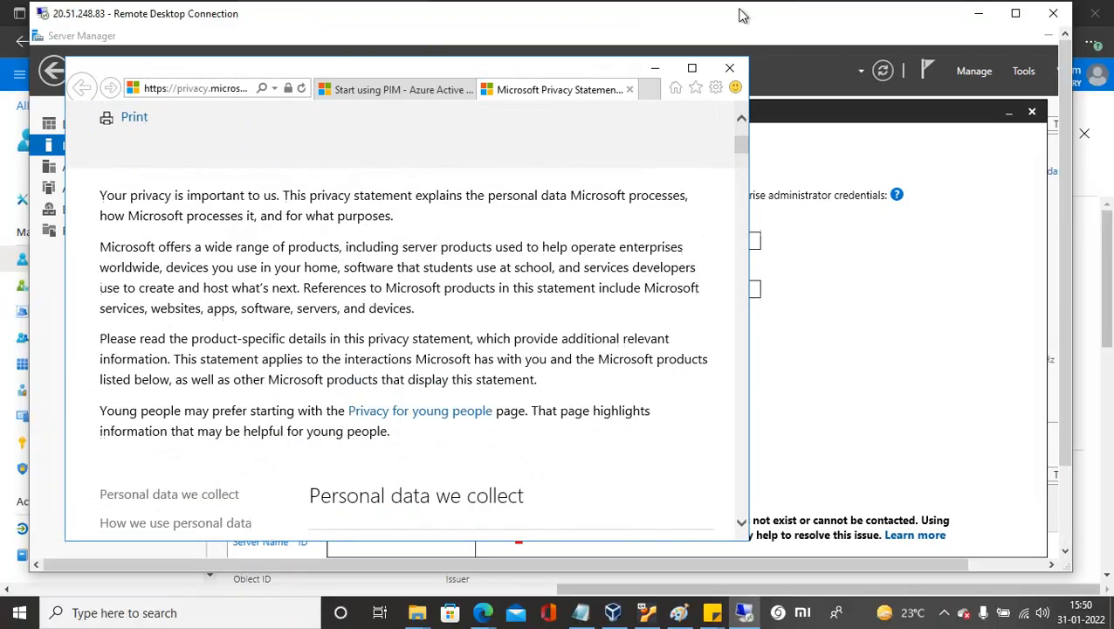
click(944, 612)
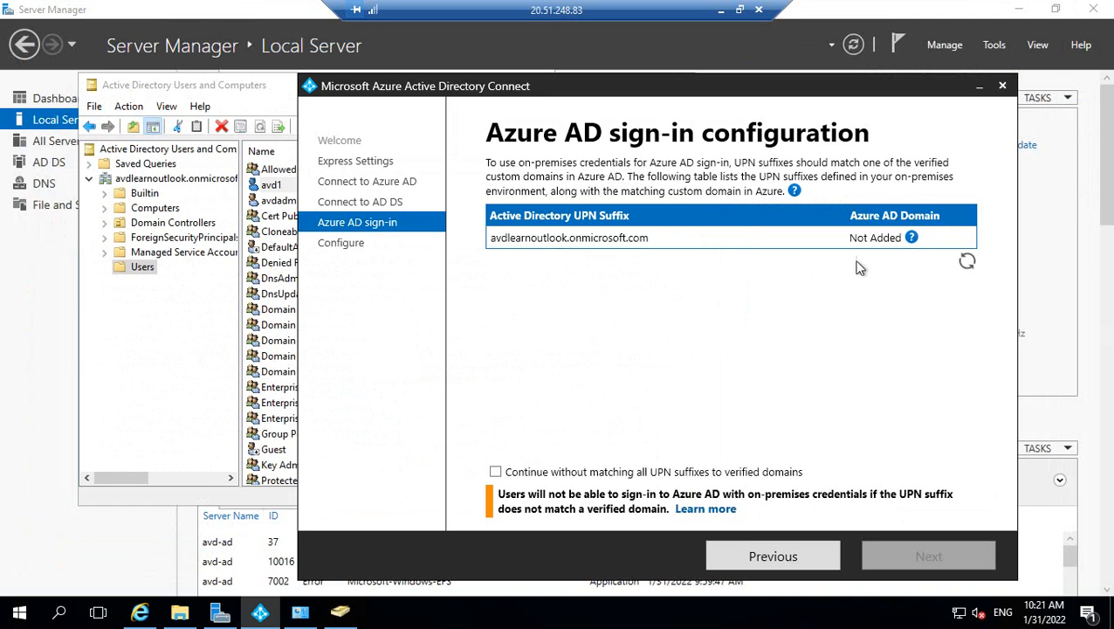
Accept the Not Added avdlearnoutlook.onmicrosoft.com suffix without verified-domain matching and reach Ready to configure.
click(910, 239)
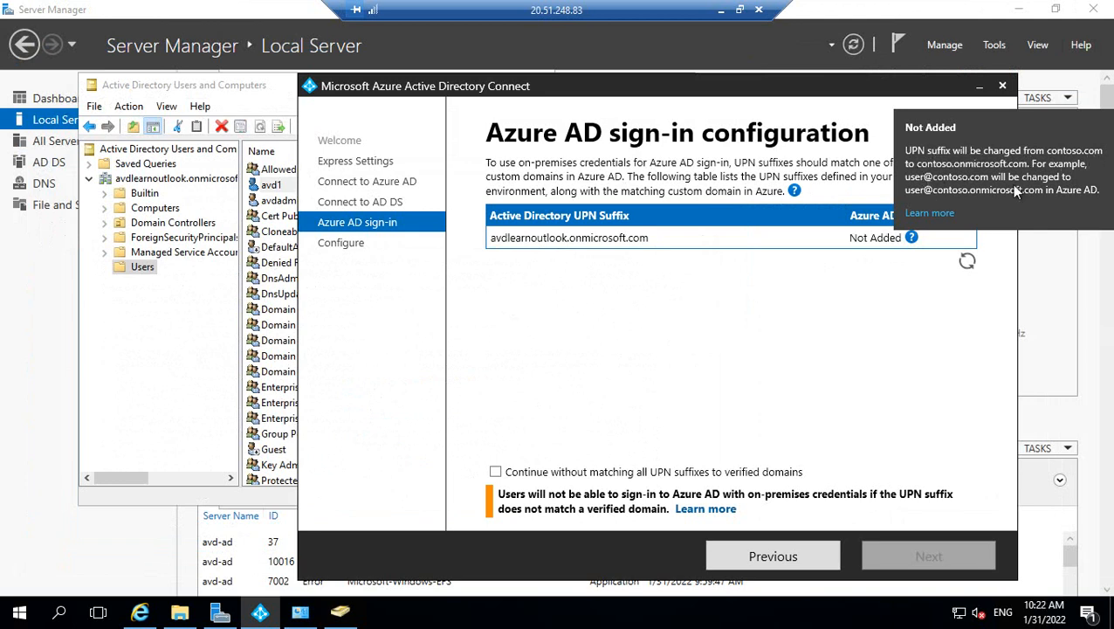
click(967, 263)
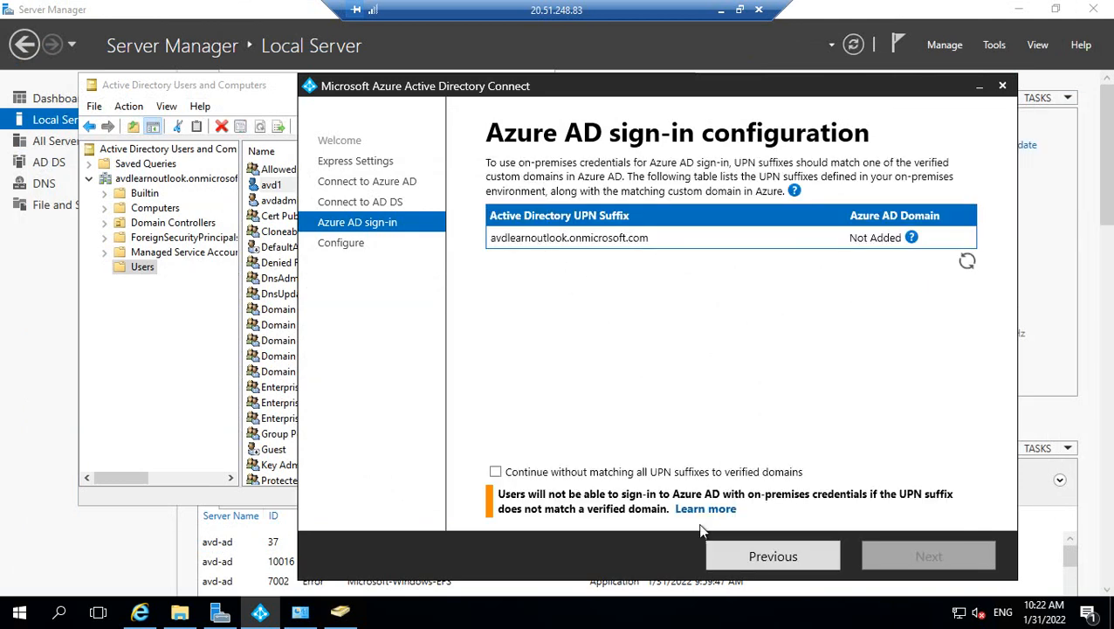
click(495, 472)
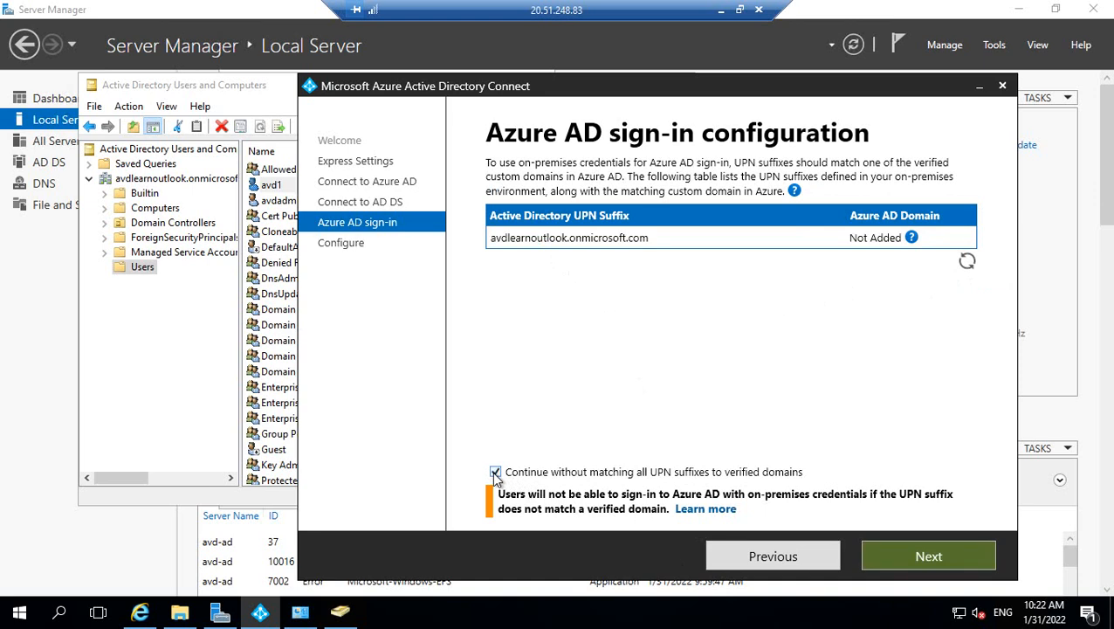
click(886, 559)
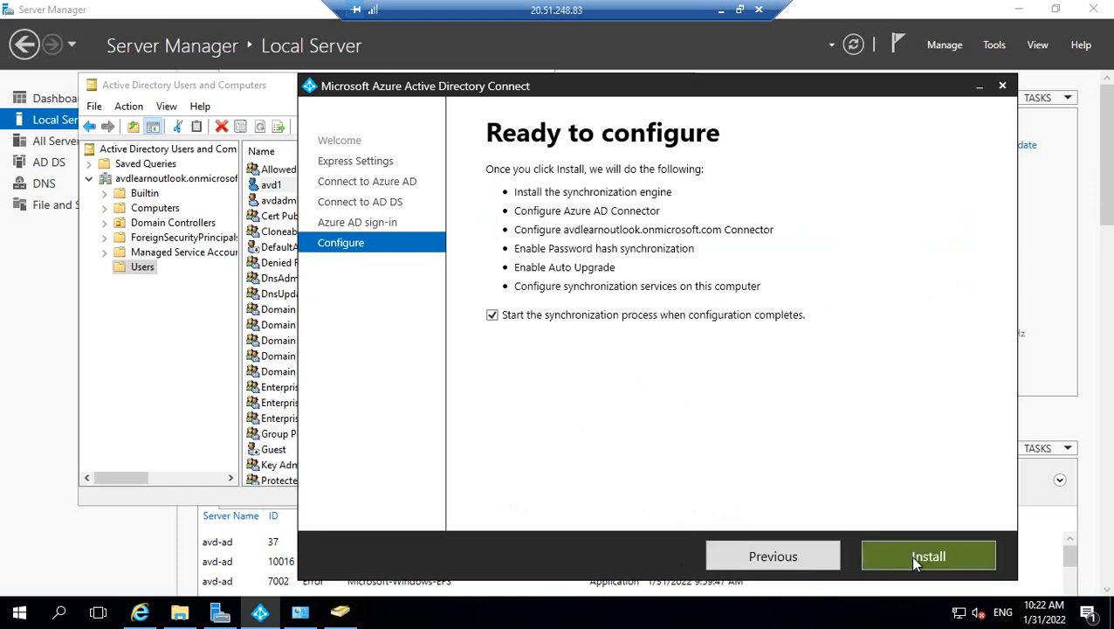
Launch the synchronization install, then bring the Azure portal user profile window forward.
click(913, 559)
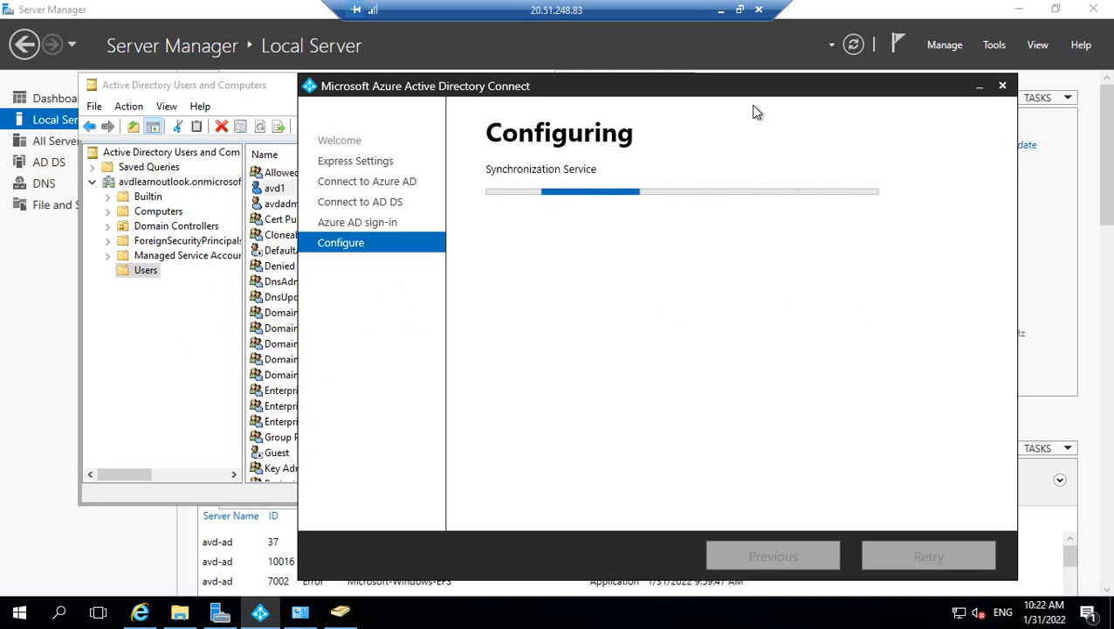
click(740, 10)
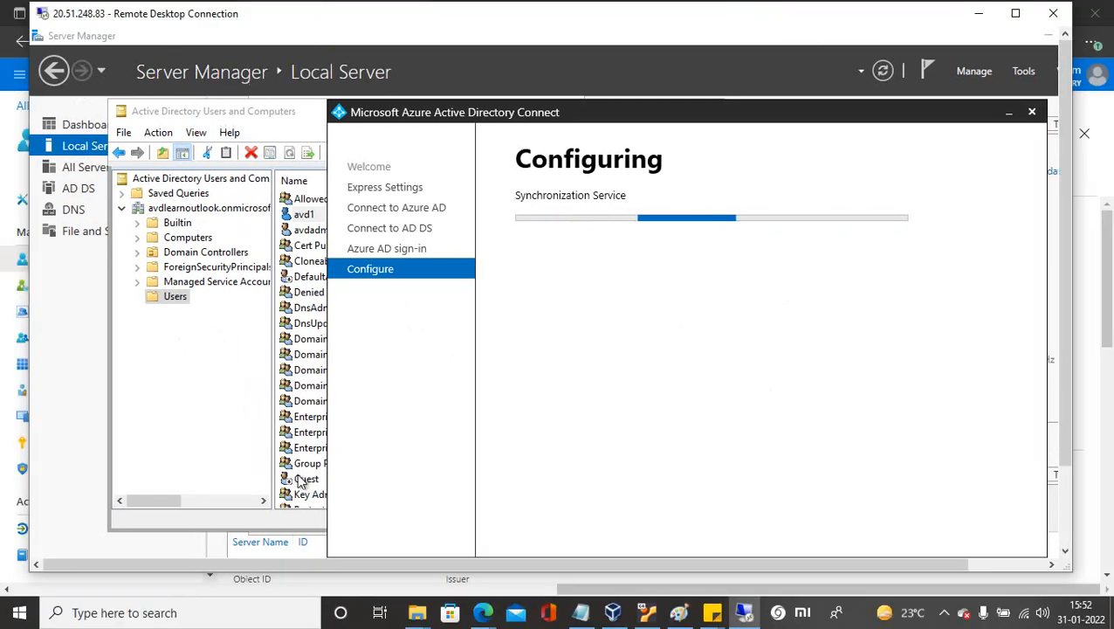
click(482, 612)
click(555, 559)
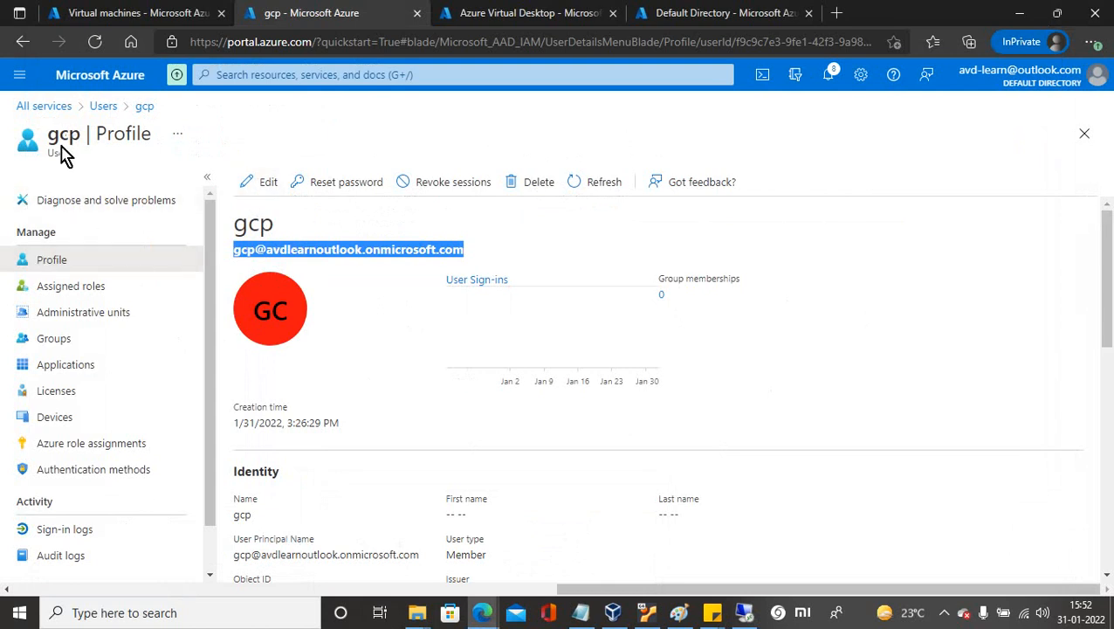
Reload the portal's All users list, then switch back to the remote server session.
click(103, 107)
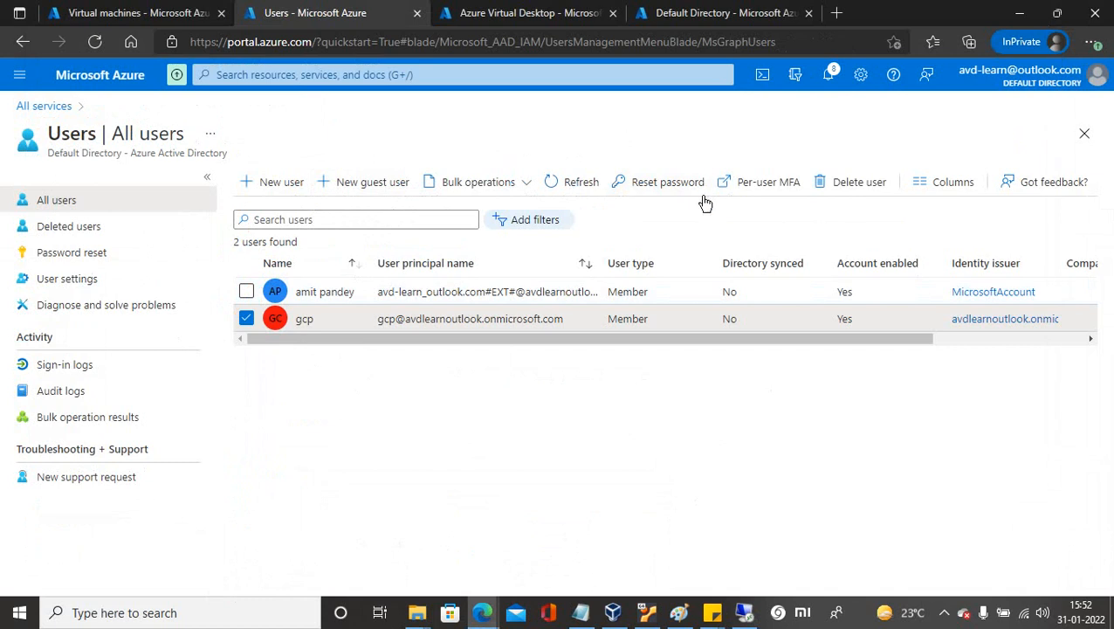
click(572, 181)
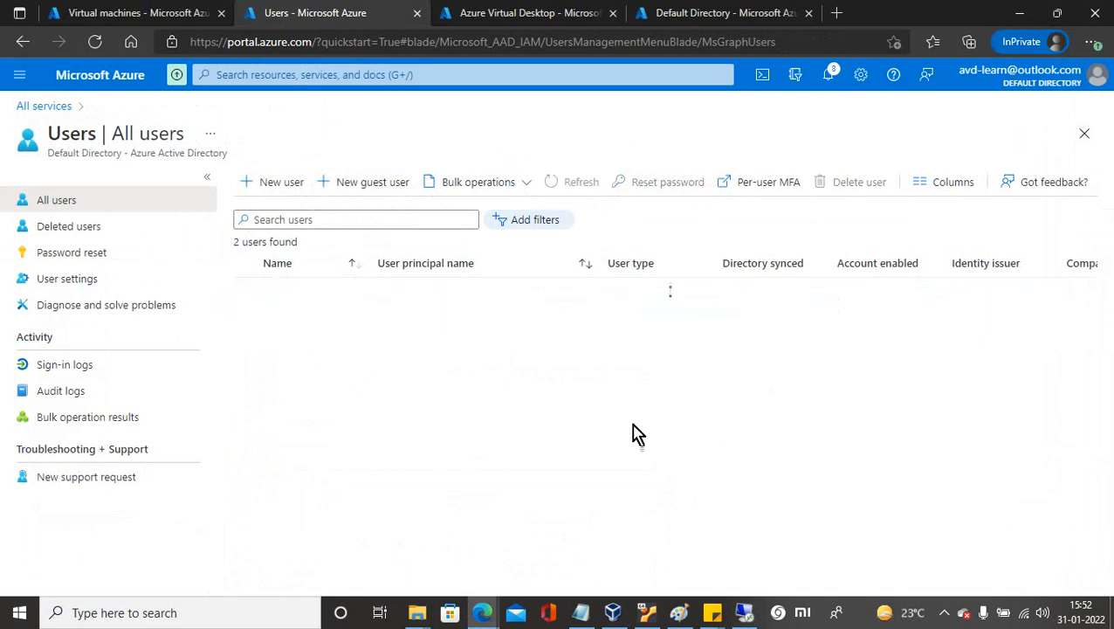
click(944, 612)
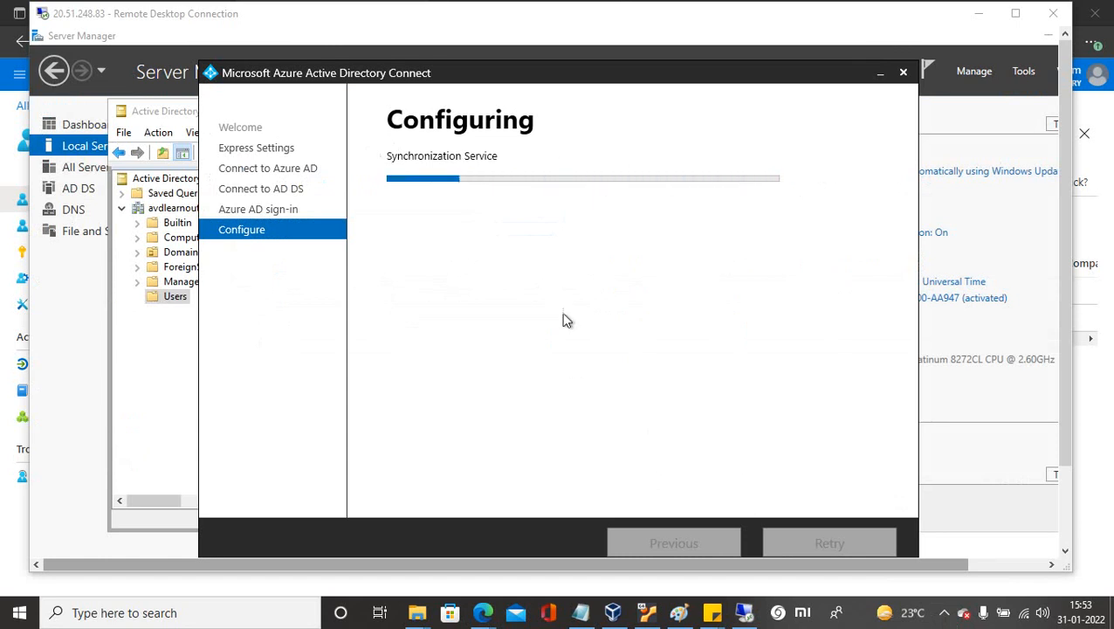
click(944, 613)
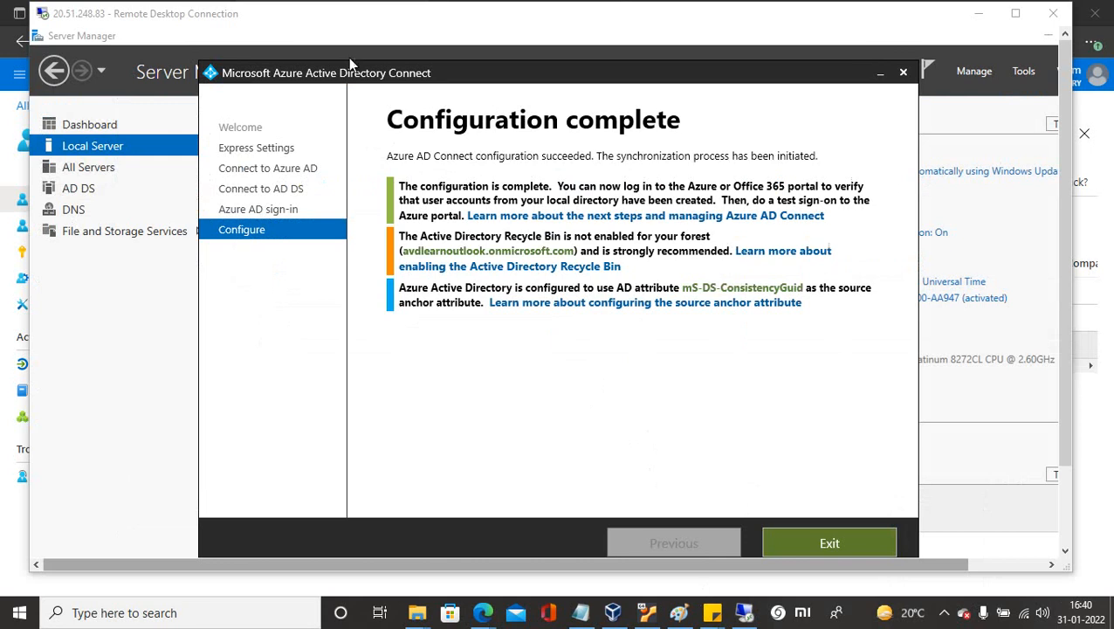
Exit the completed sync configuration, close the admin's properties, and switch to the portal users page.
click(805, 545)
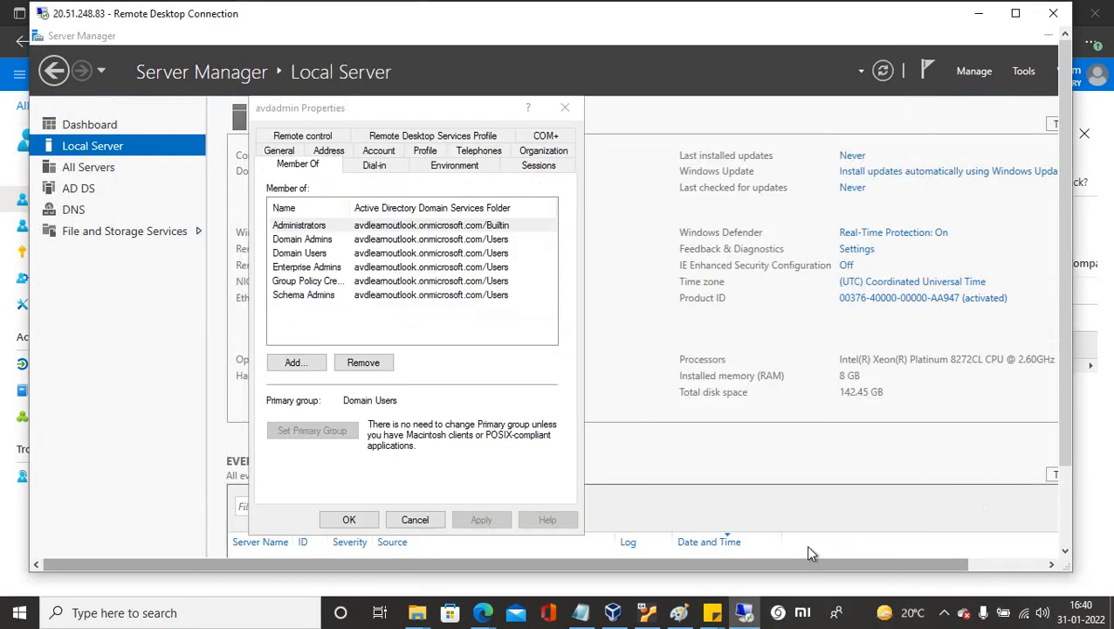
click(354, 521)
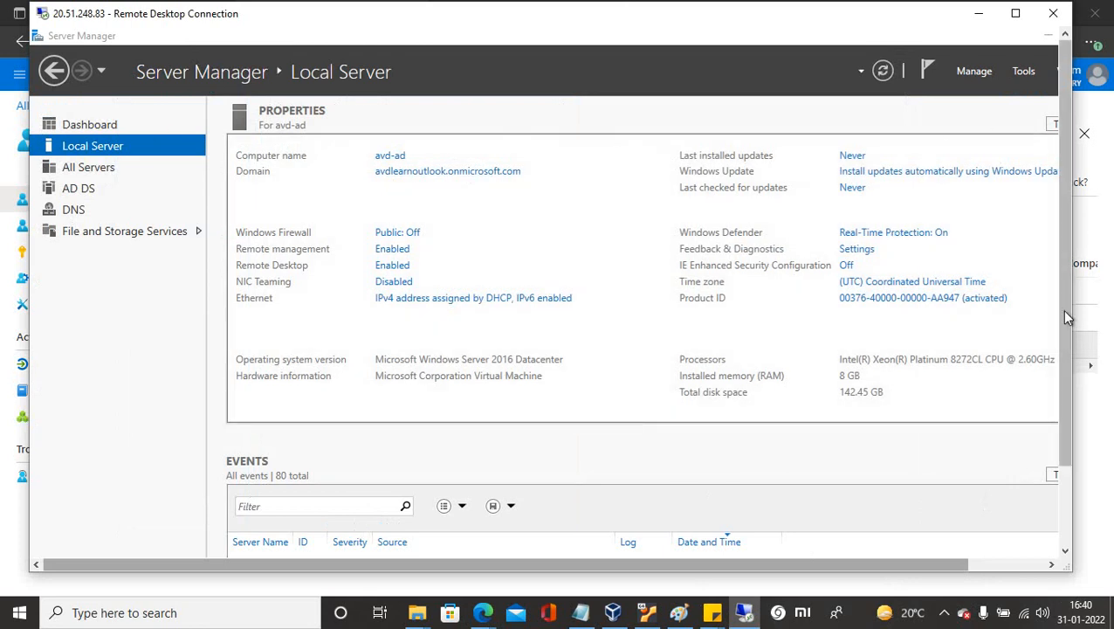
mouse_move(484, 611)
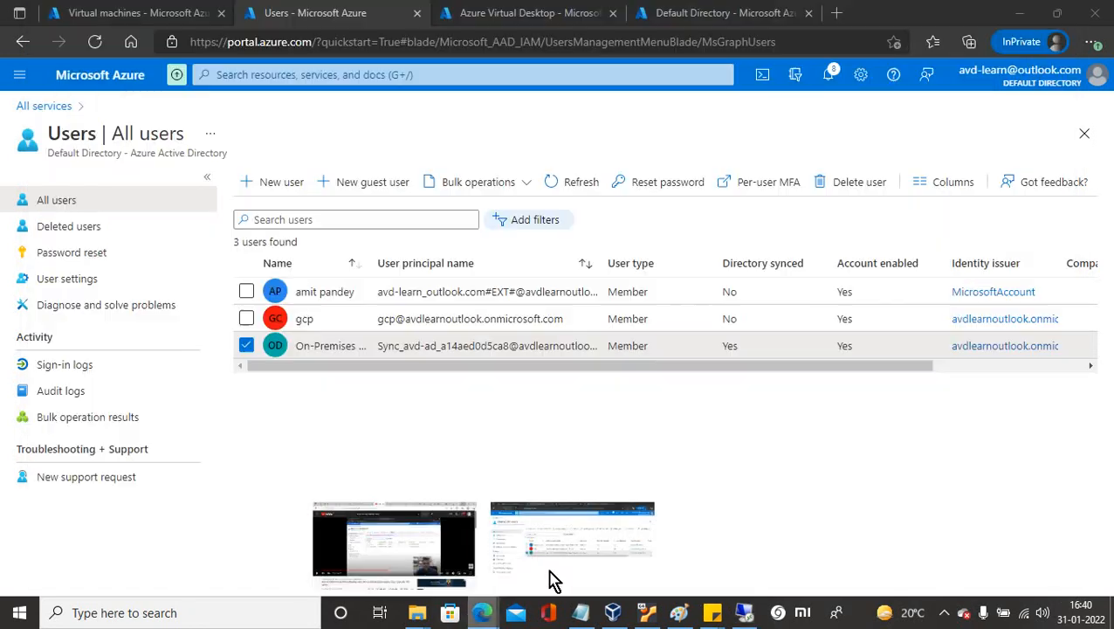
click(552, 572)
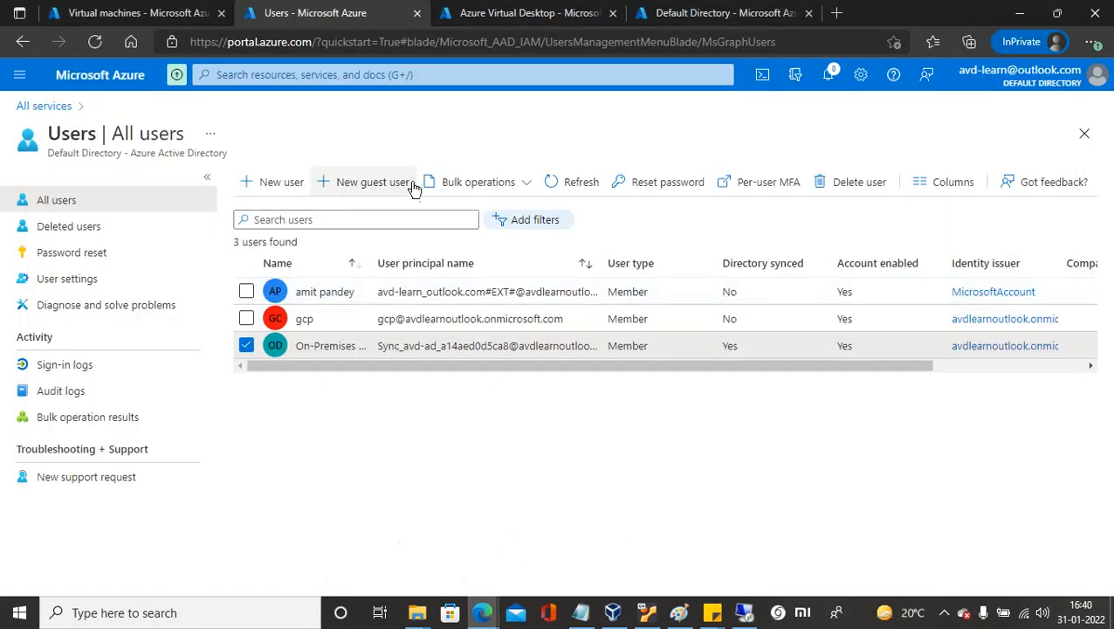
Refresh the Azure user list repeatedly until avd1 and the On-Premises sync account appear.
click(574, 188)
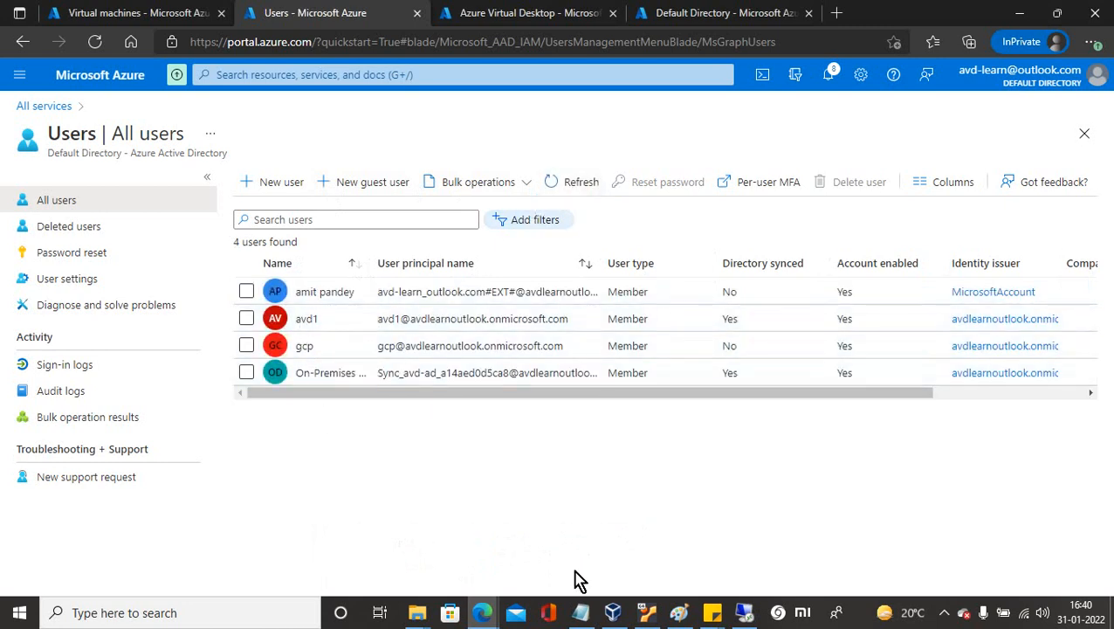
click(743, 612)
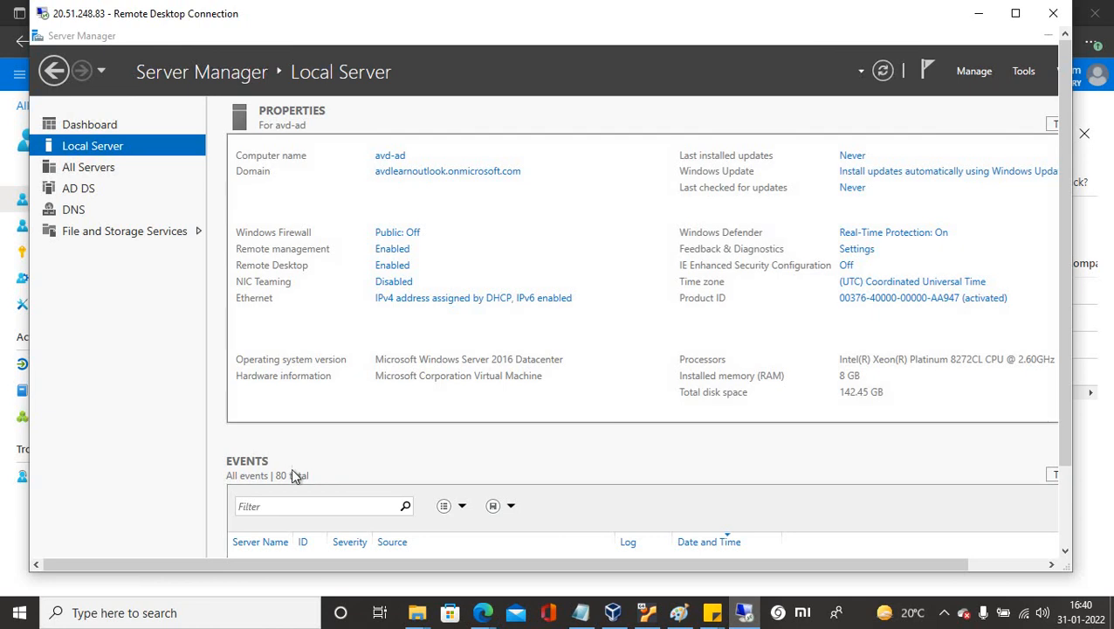
drag(1069, 413, 1063, 509)
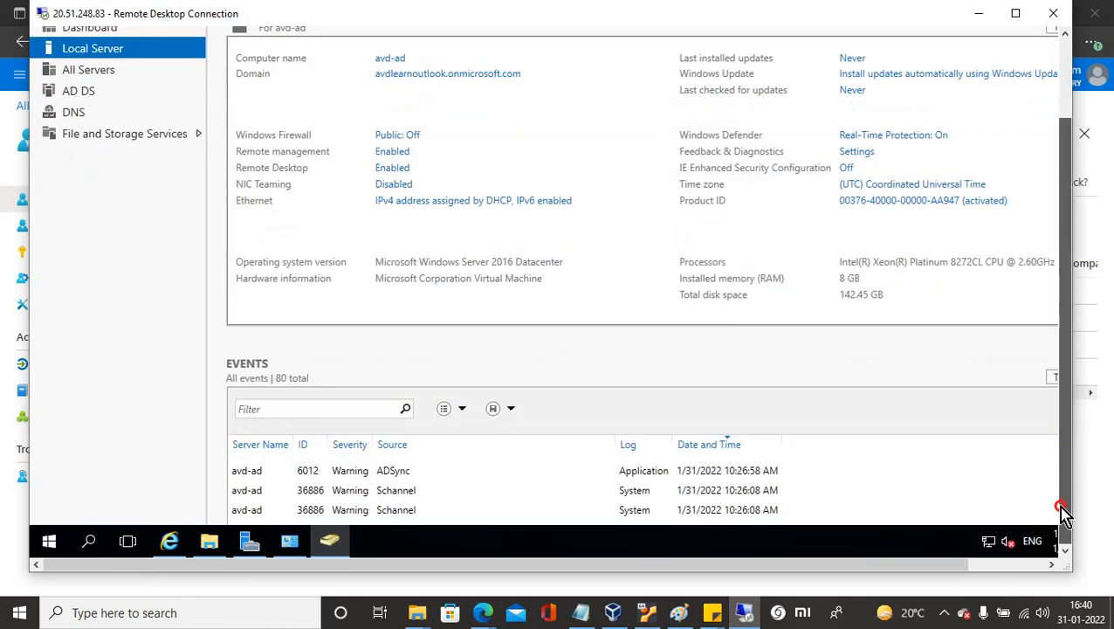
click(981, 15)
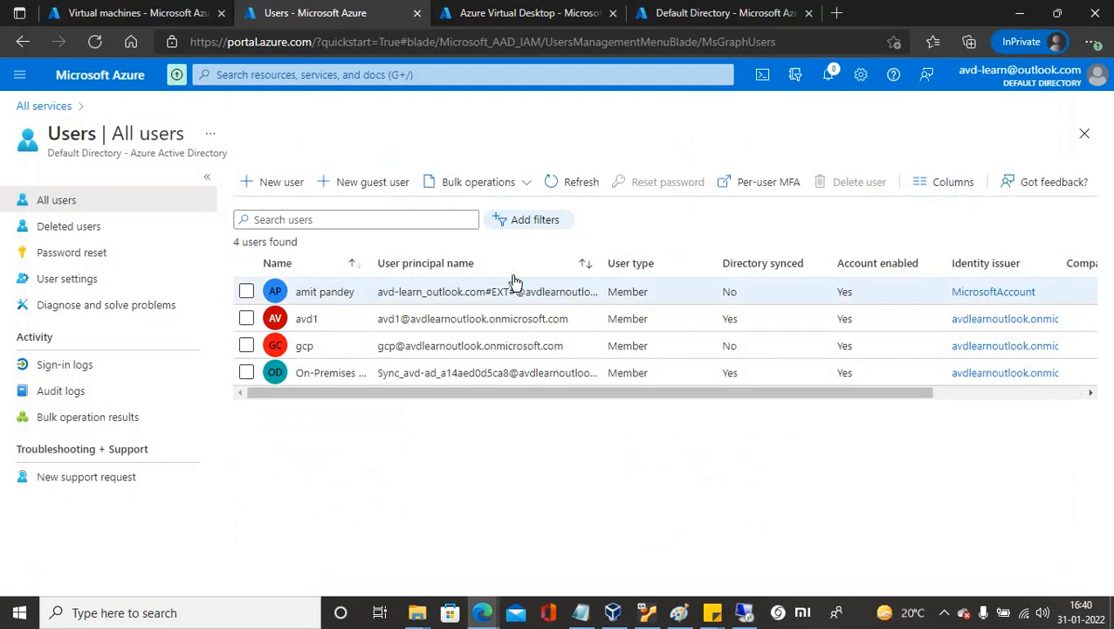
click(556, 185)
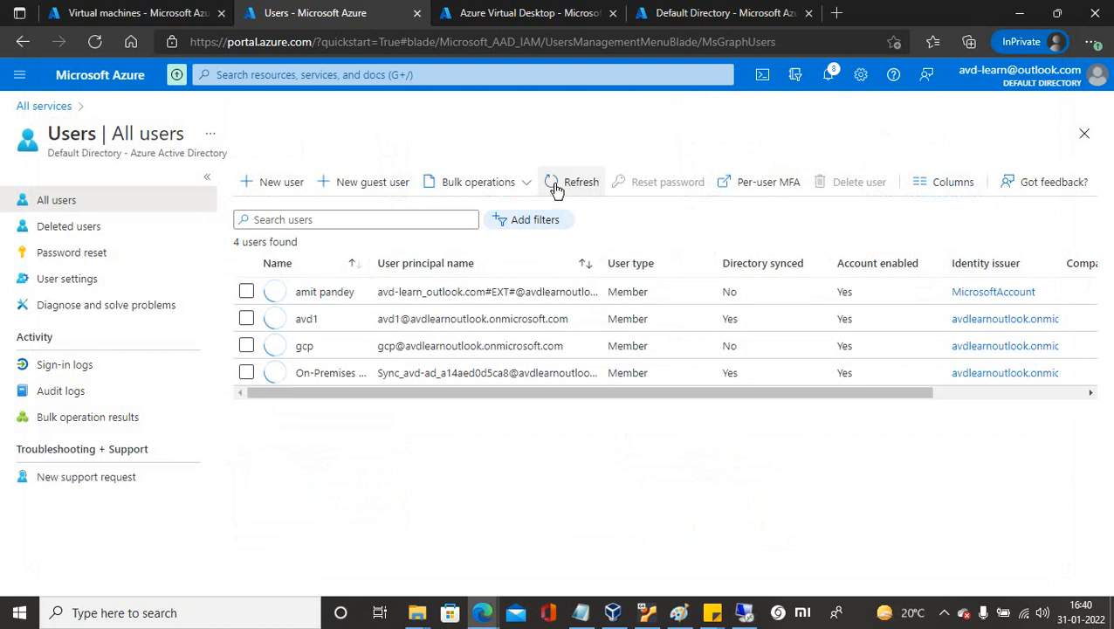
click(555, 186)
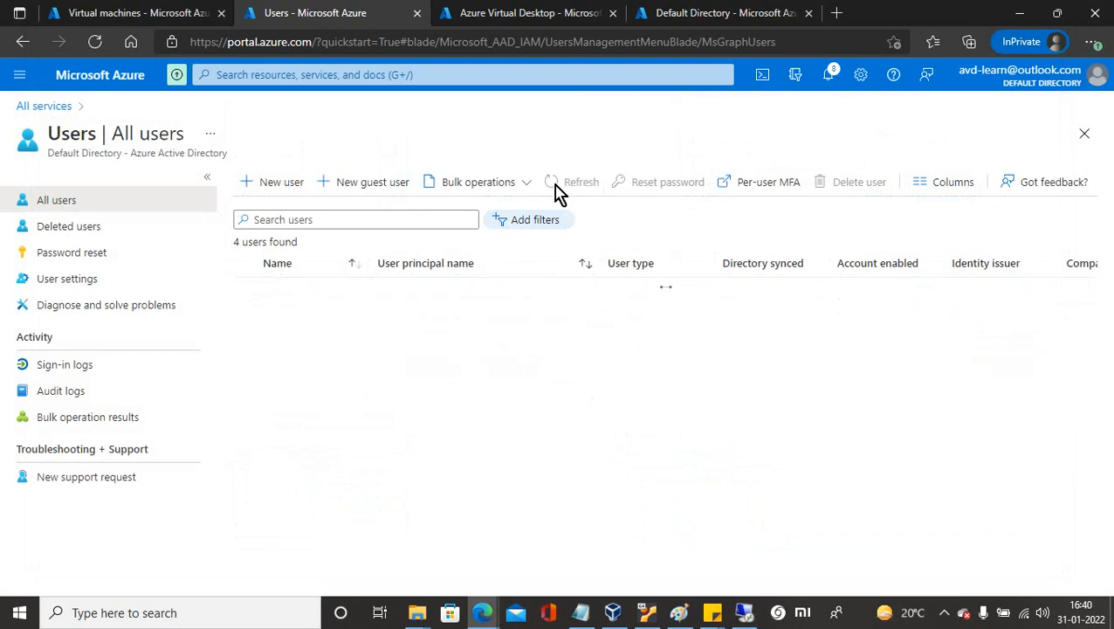
click(555, 187)
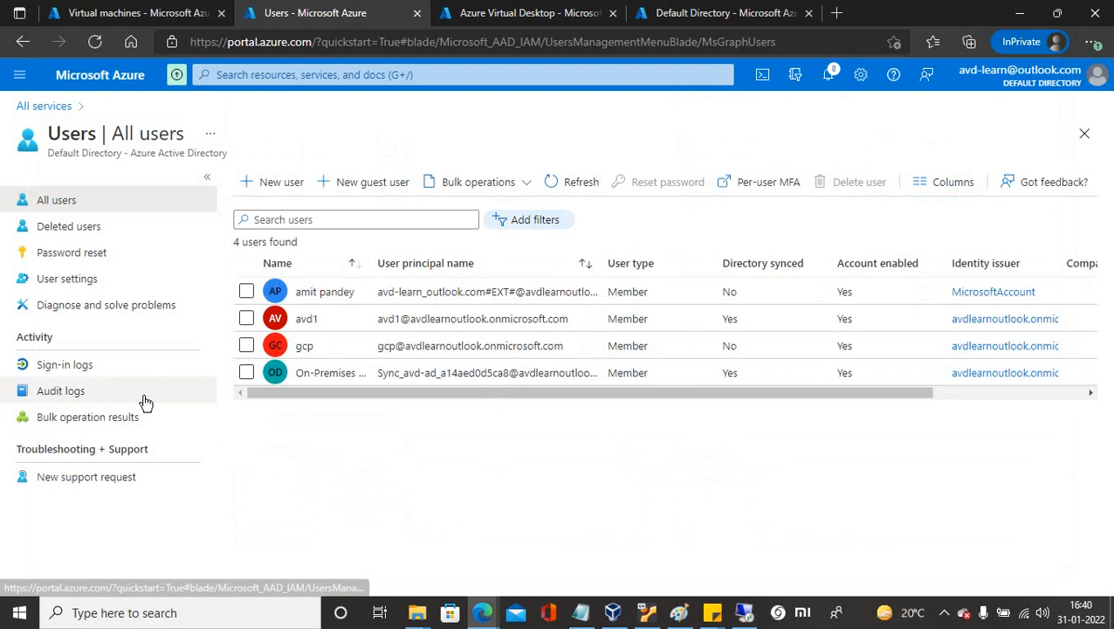
Start a new host pool in resource group avd-rg and correct the auto-filled host pool name.
click(505, 19)
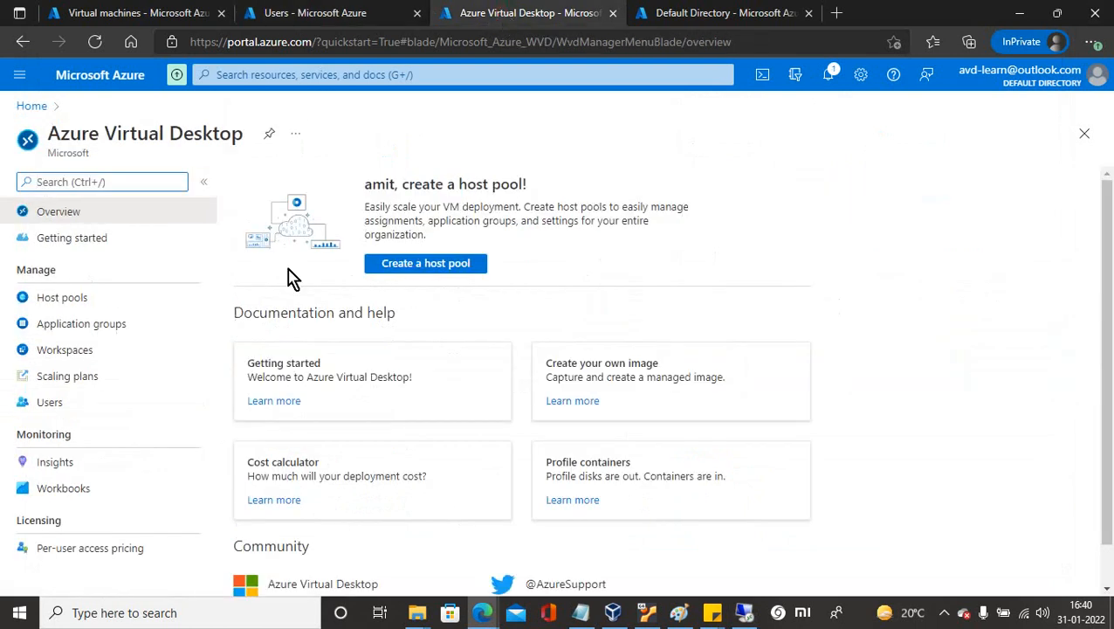
click(420, 266)
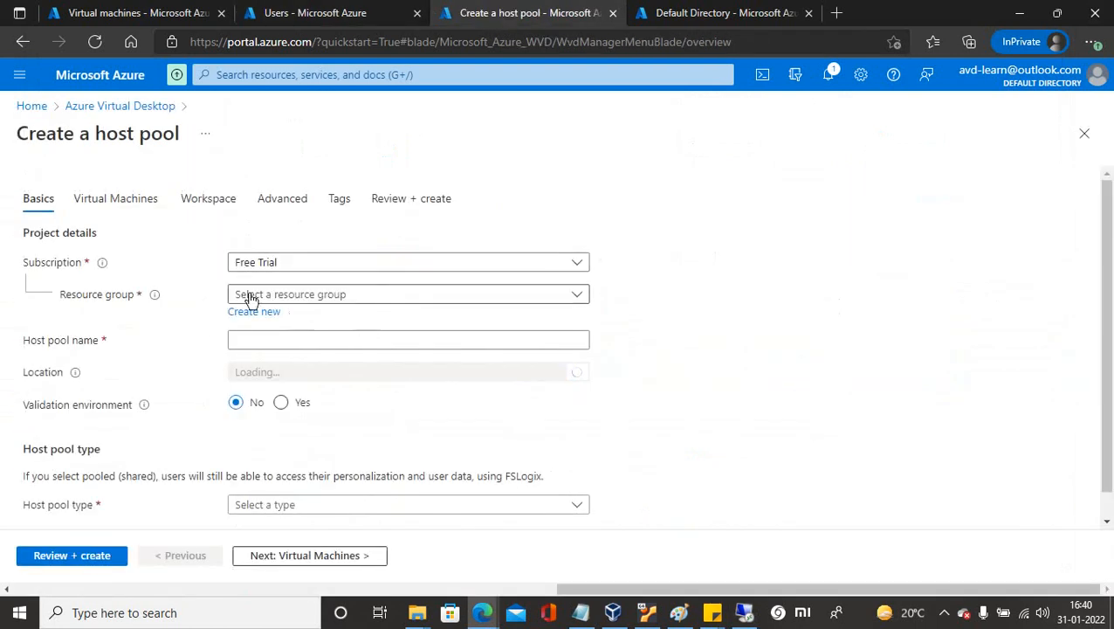
click(278, 295)
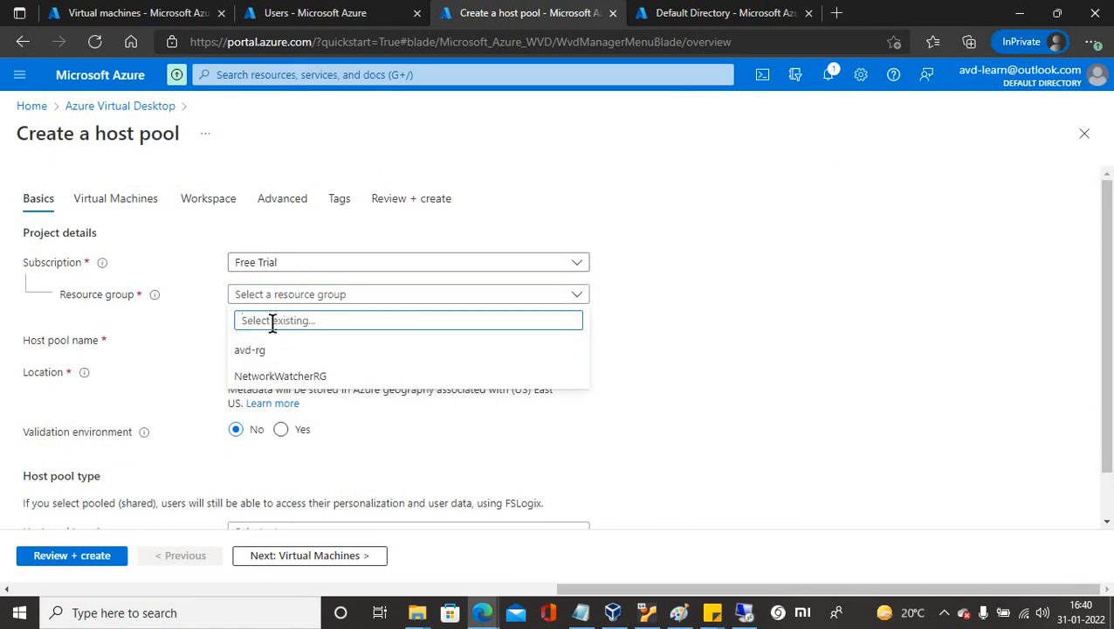
click(250, 352)
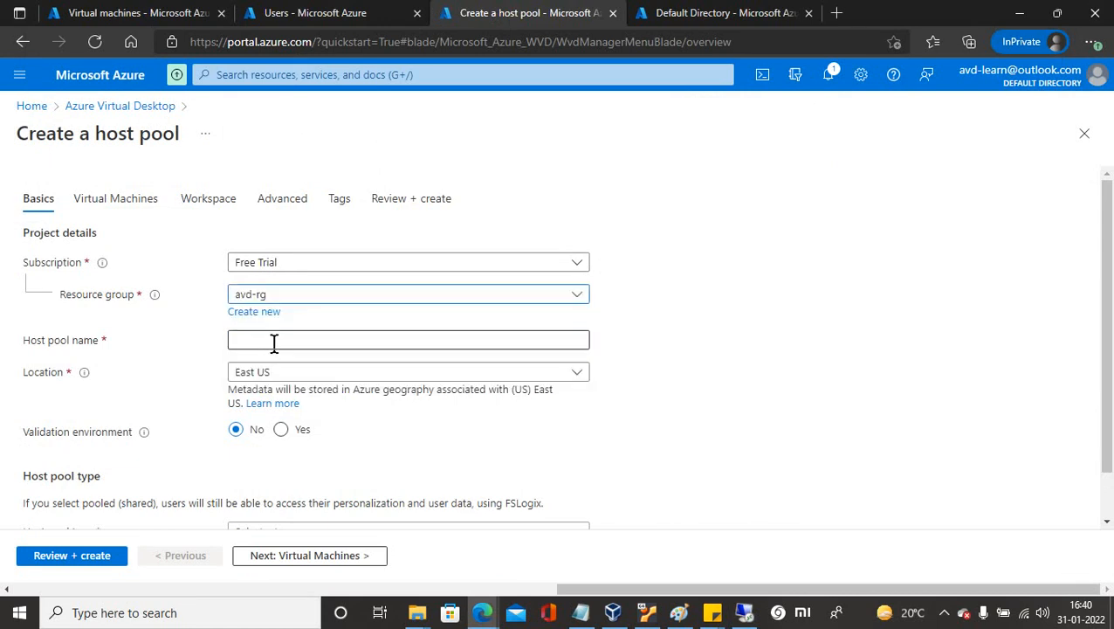
click(253, 338)
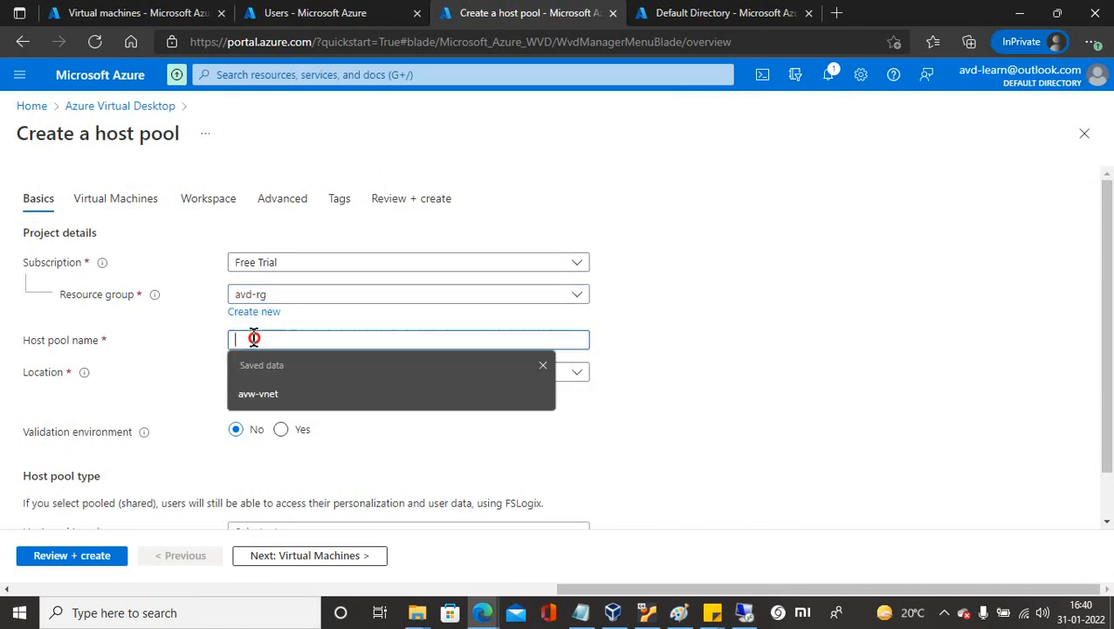
click(259, 394)
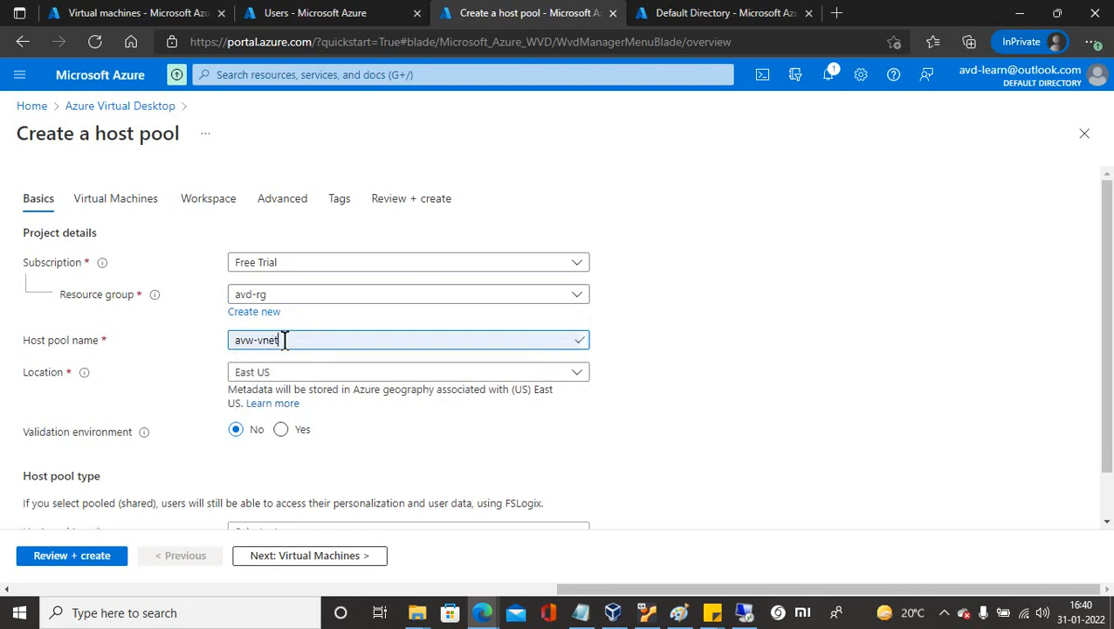
key(BackSpace)
key(BackSpace)
key(BackSpace)
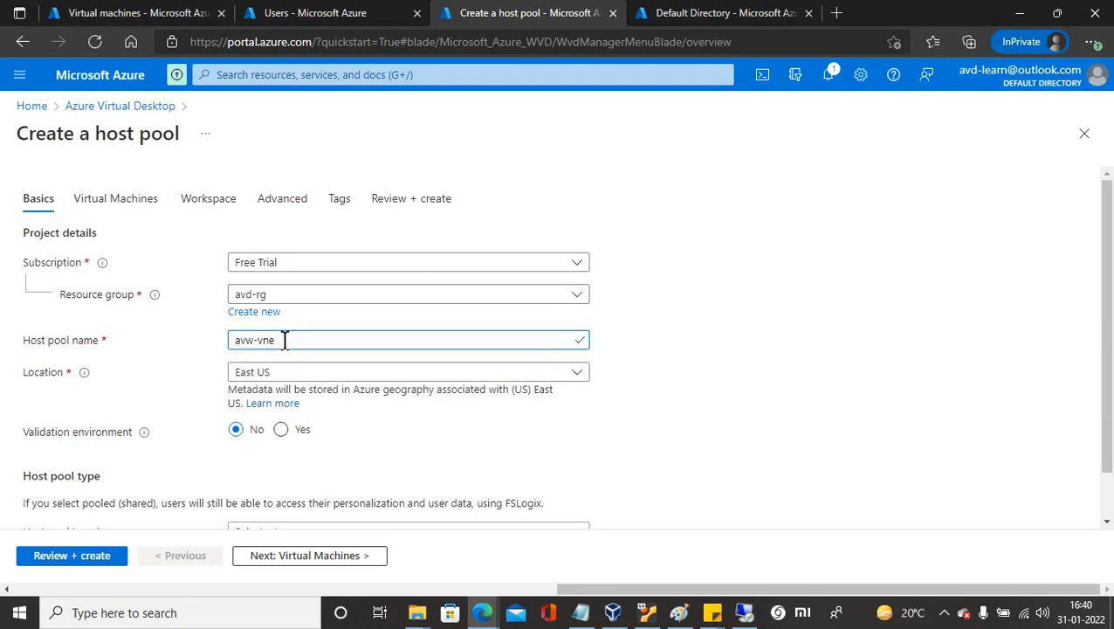
key(BackSpace)
key(BackSpace)
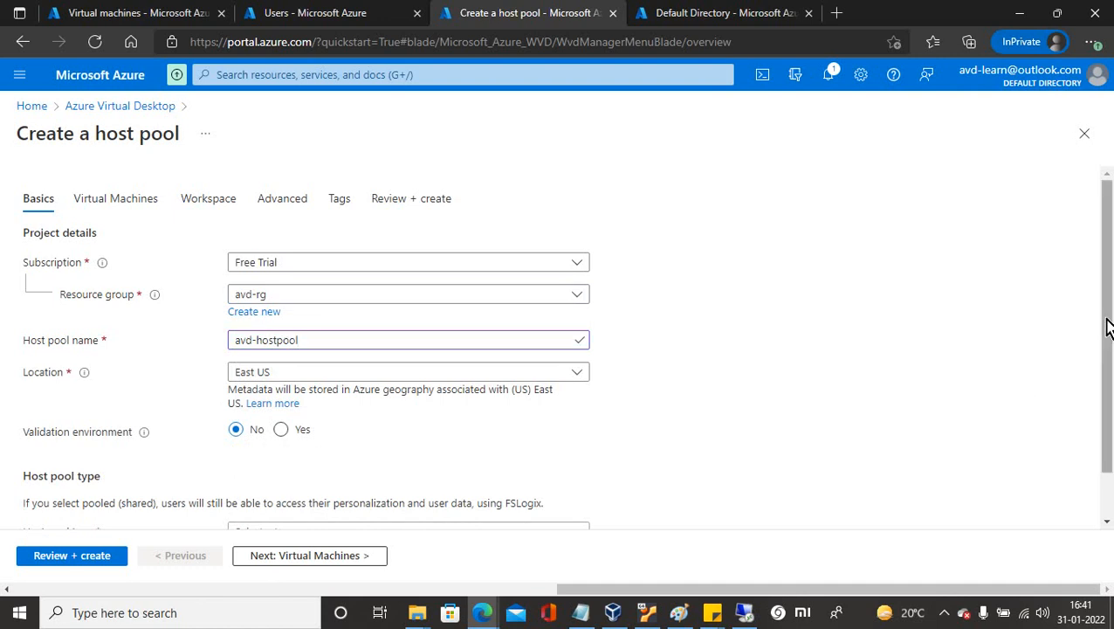
Make the host pool Pooled with Breadth-first load balancing.
drag(1107, 321, 1111, 423)
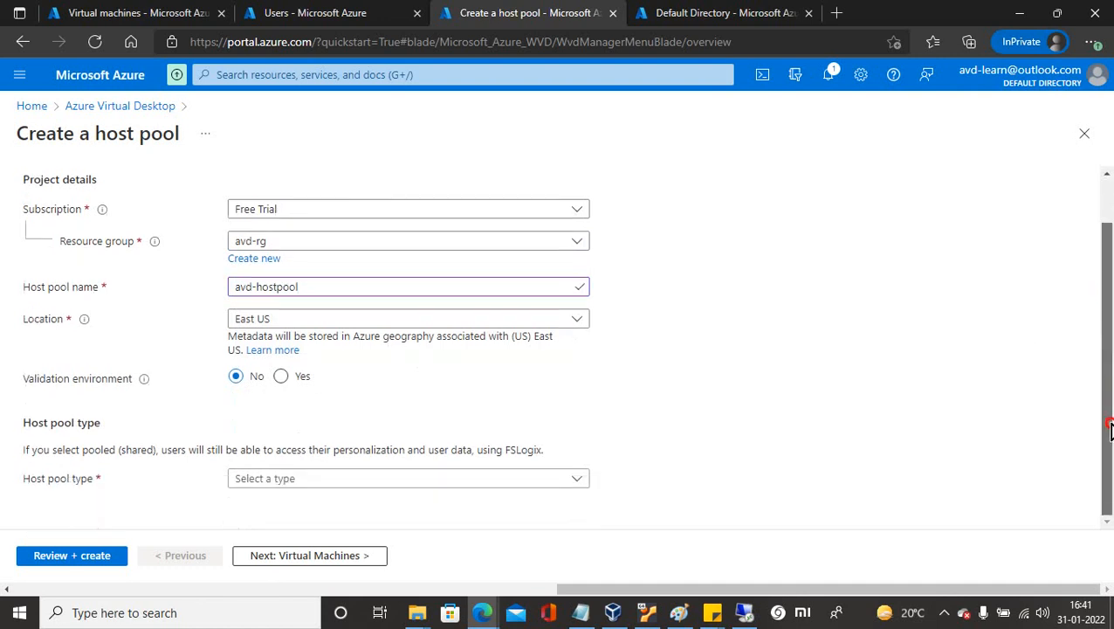
click(356, 483)
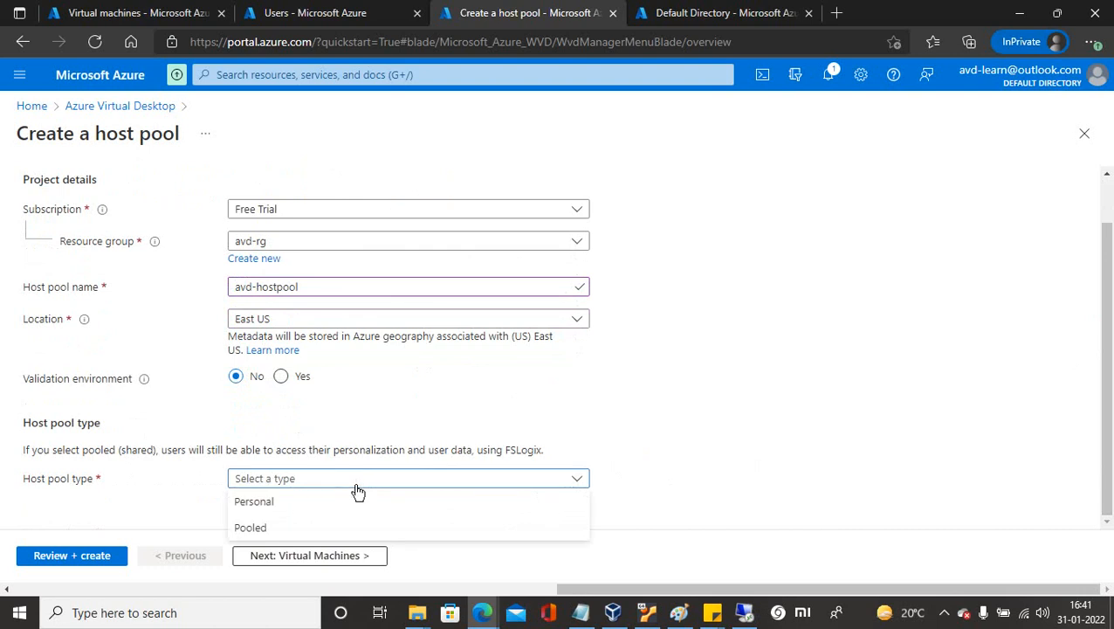
click(252, 531)
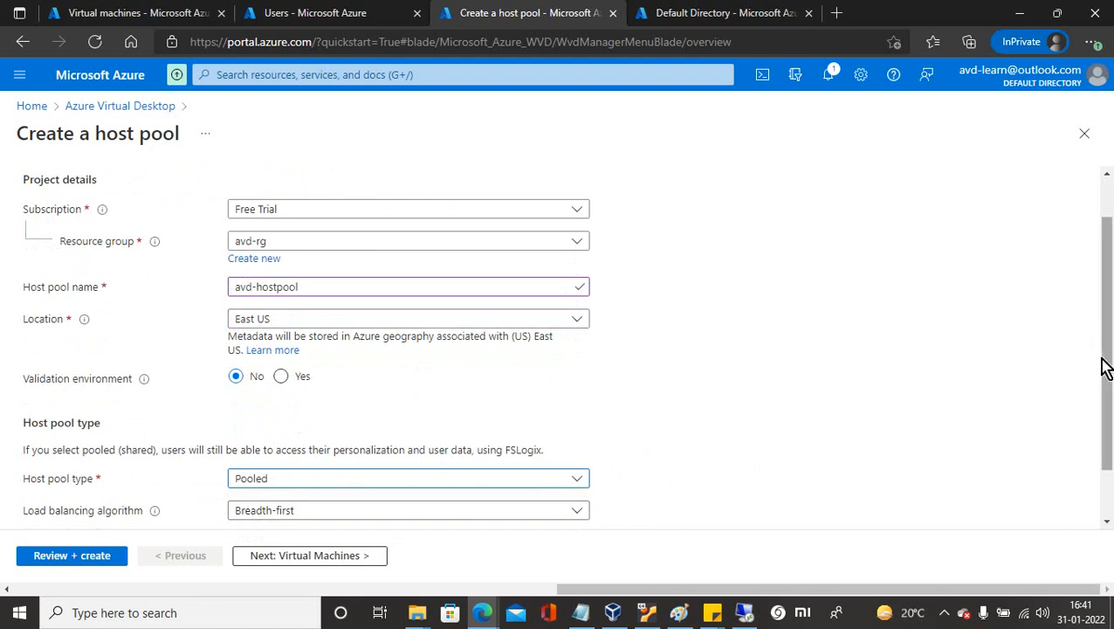
drag(1106, 366, 1105, 428)
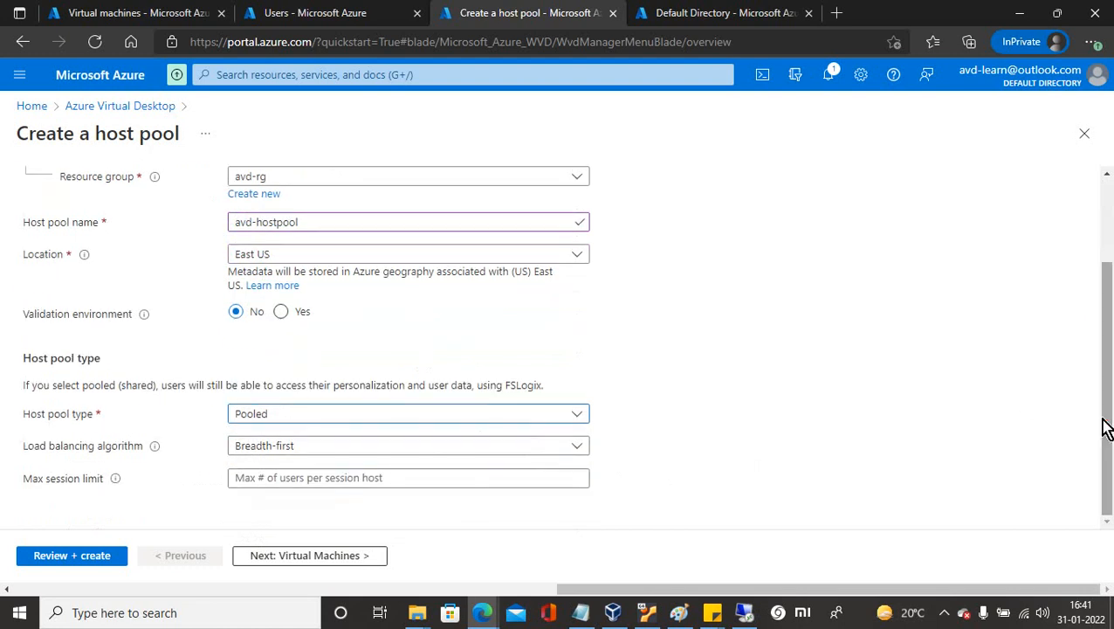
click(389, 449)
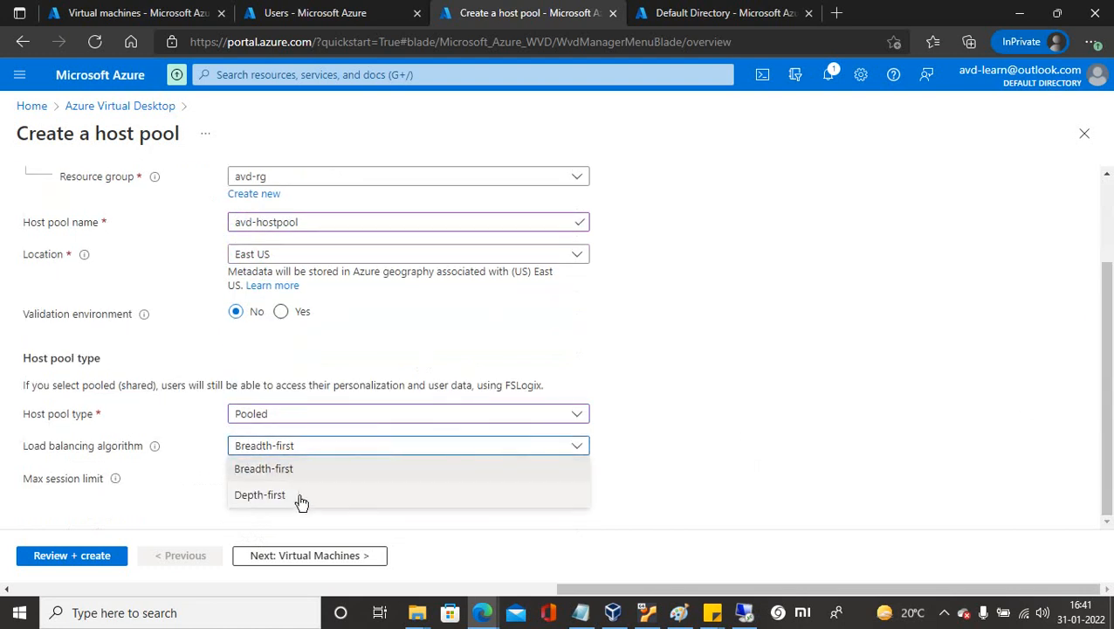
click(266, 472)
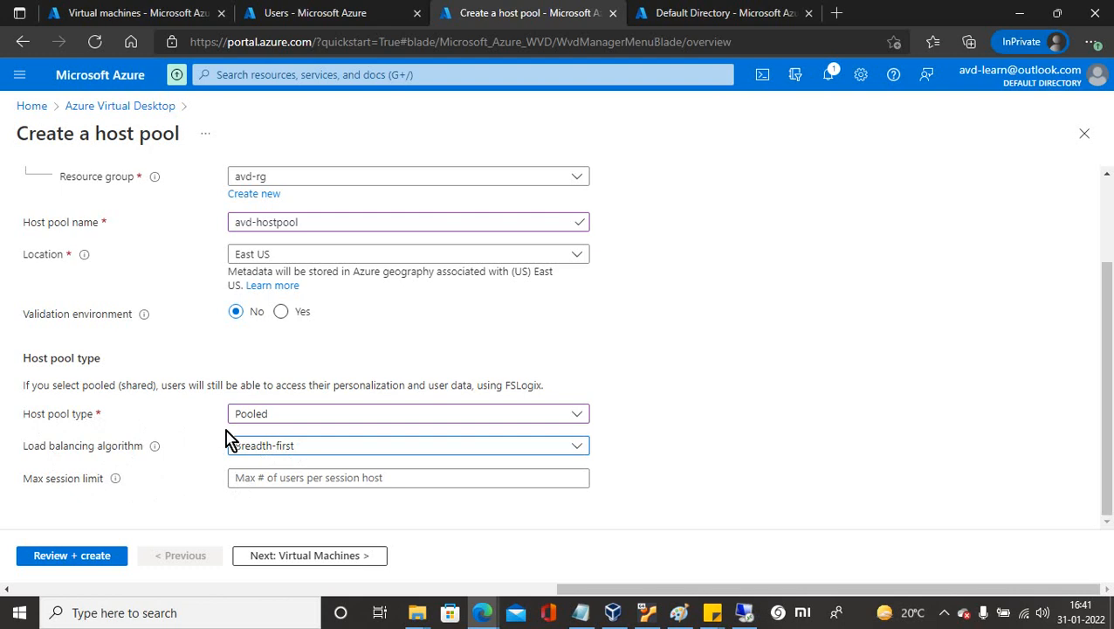
Set the max session limit to 3 and continue to the Virtual Machines step.
click(259, 477)
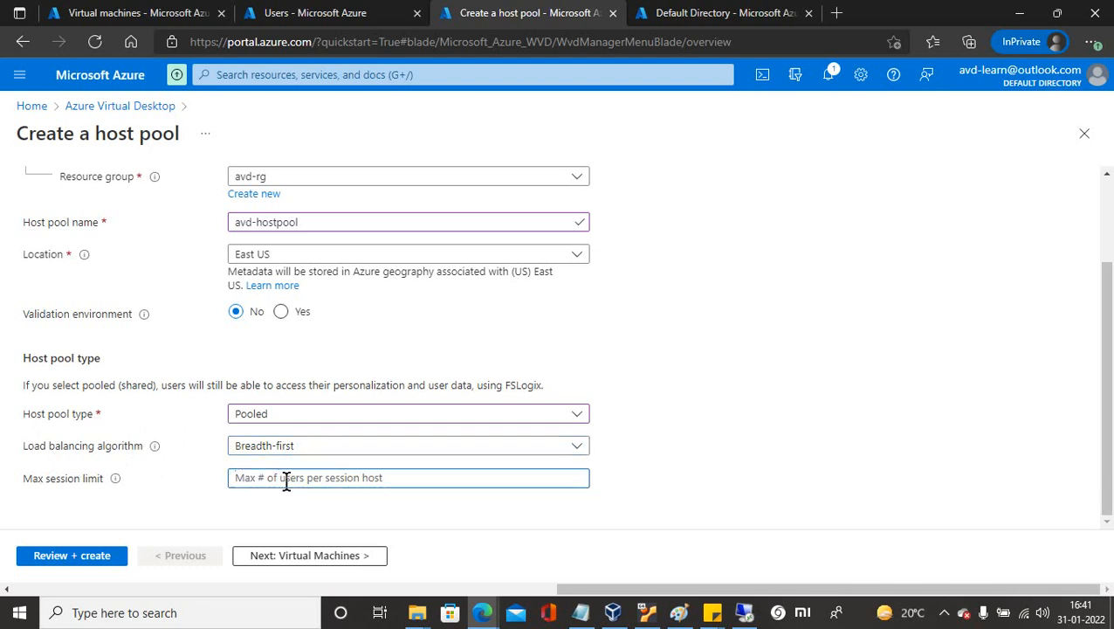
text(5)
key(BackSpace)
text(3)
click(343, 557)
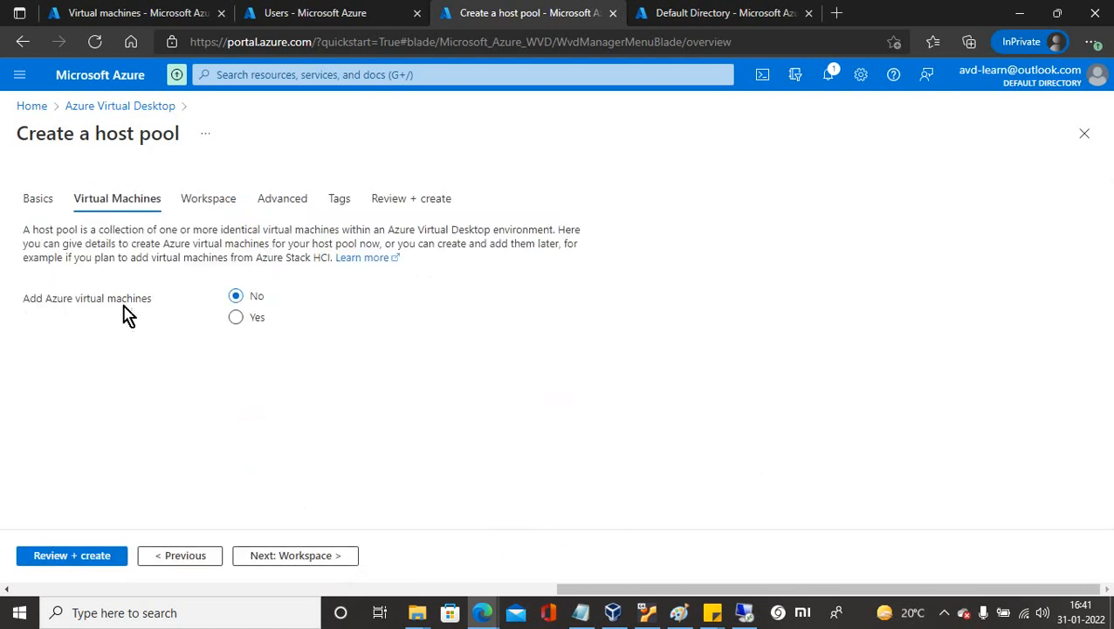
Add session host VMs in avd-rg with name prefix avd-hp.
click(236, 318)
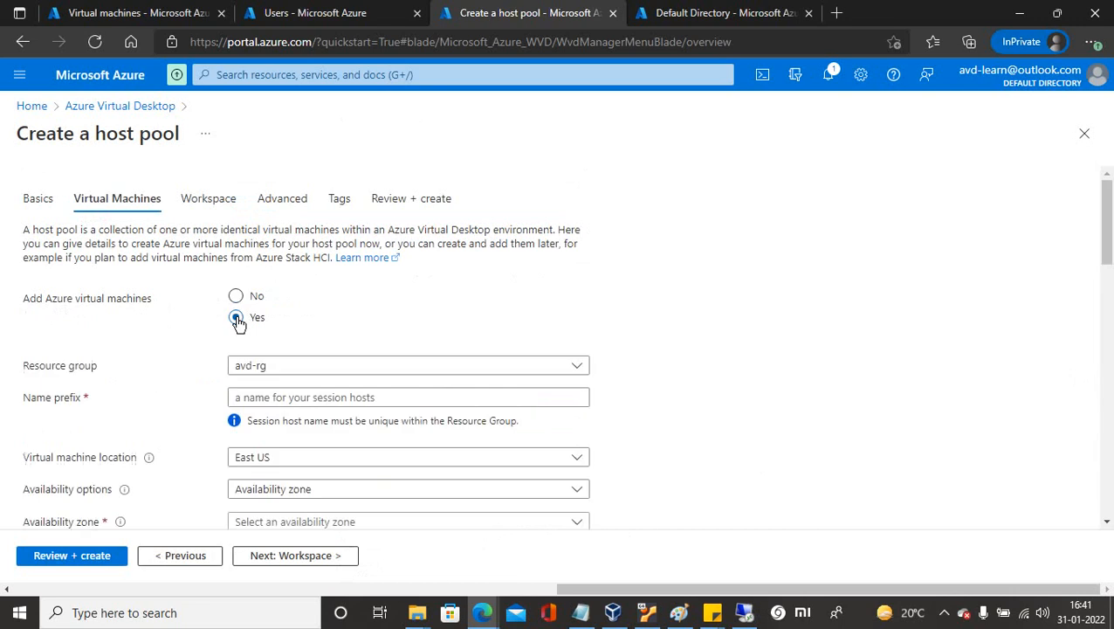
click(302, 367)
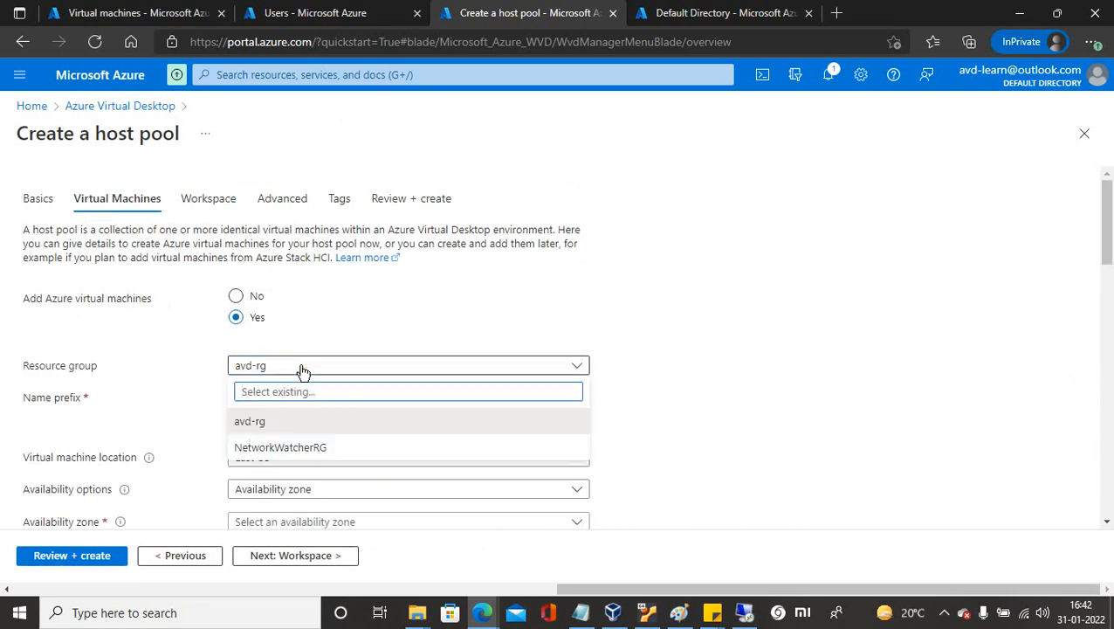
click(302, 367)
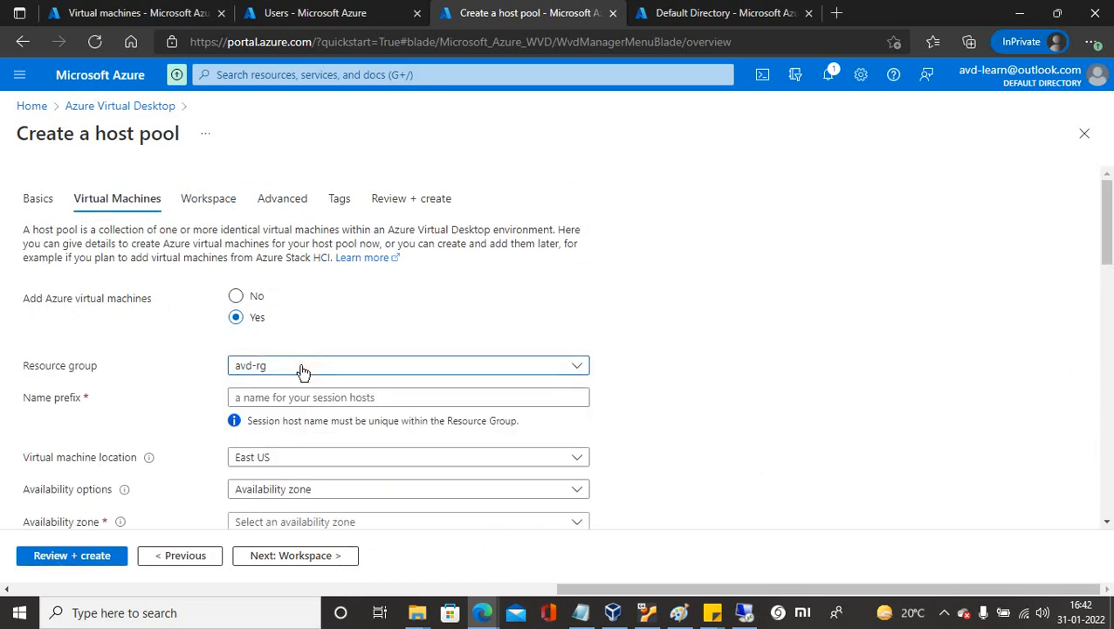
click(249, 398)
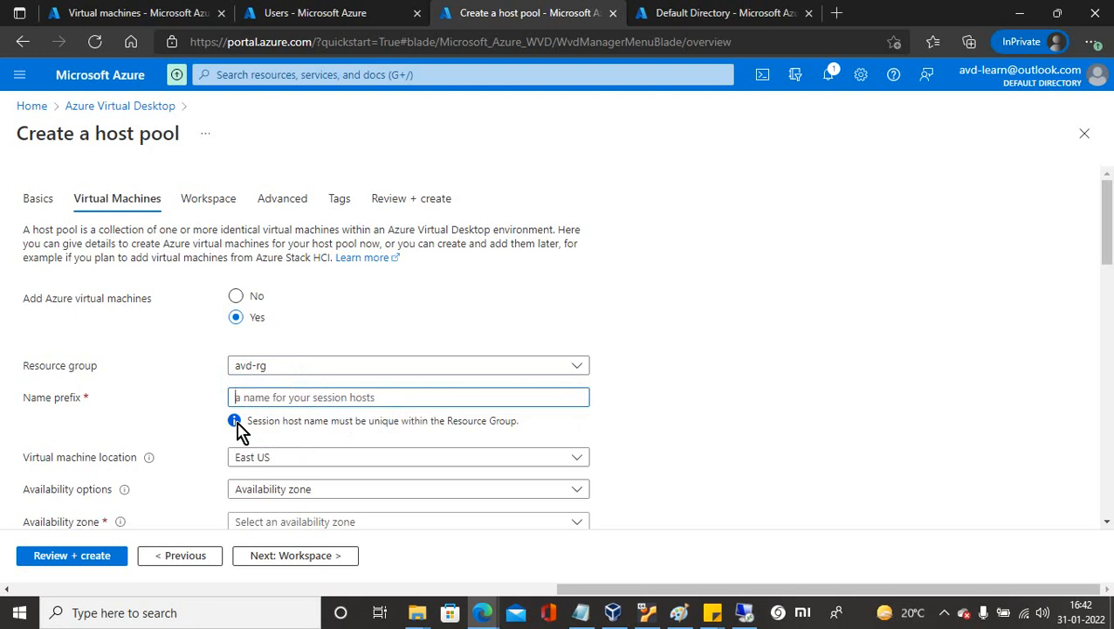
text(avd-)
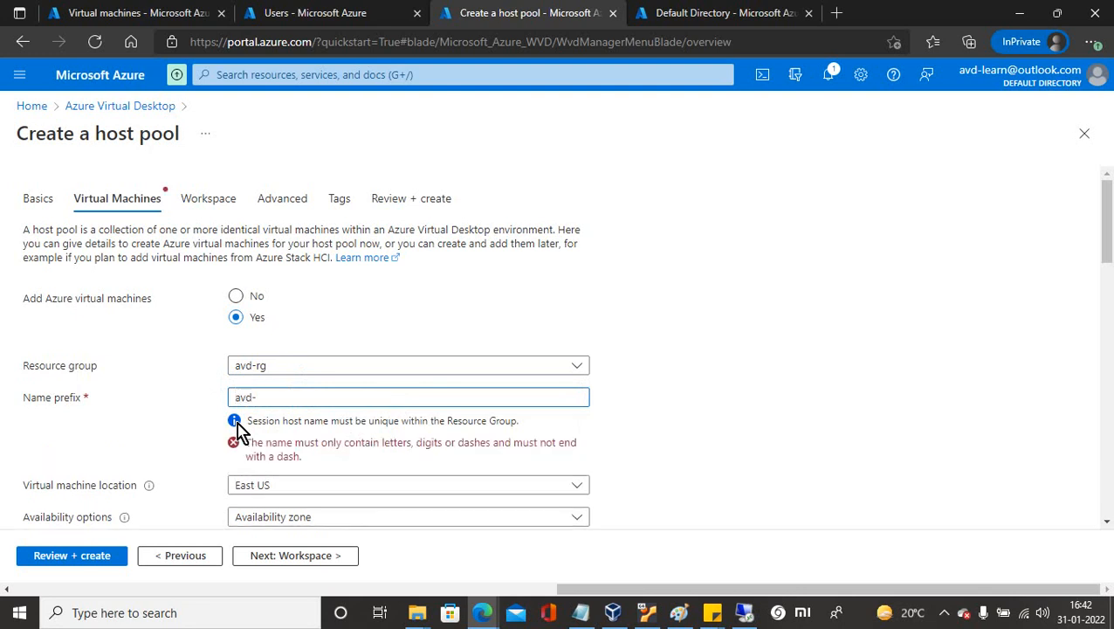
text(hp)
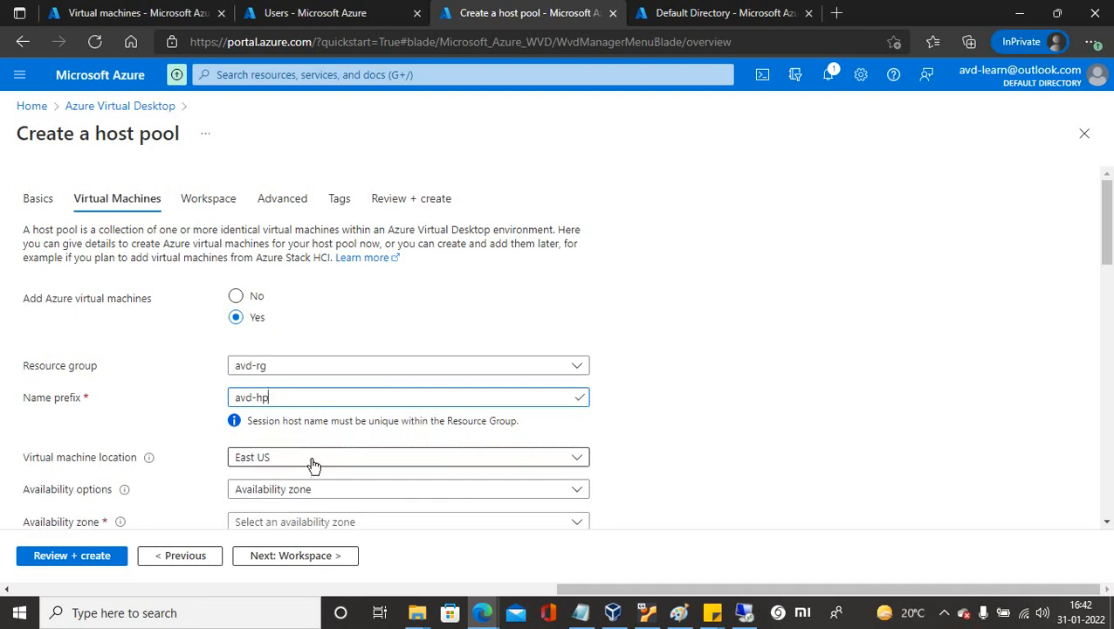
Place the VMs in availability zone 1 and bring up the full image catalogue.
drag(1105, 229, 1106, 288)
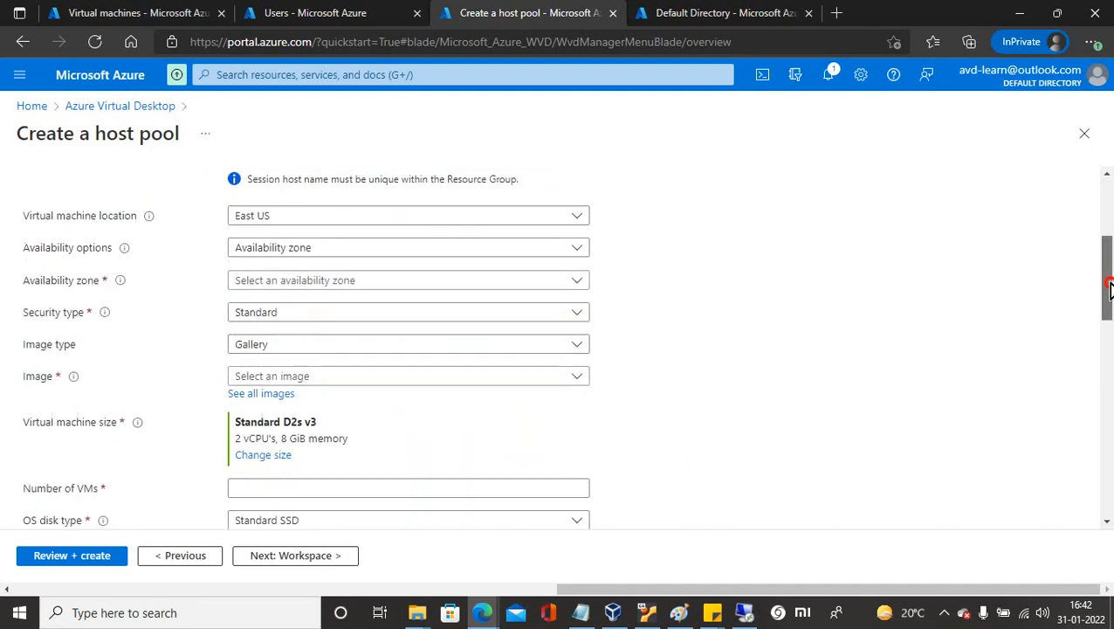
click(351, 250)
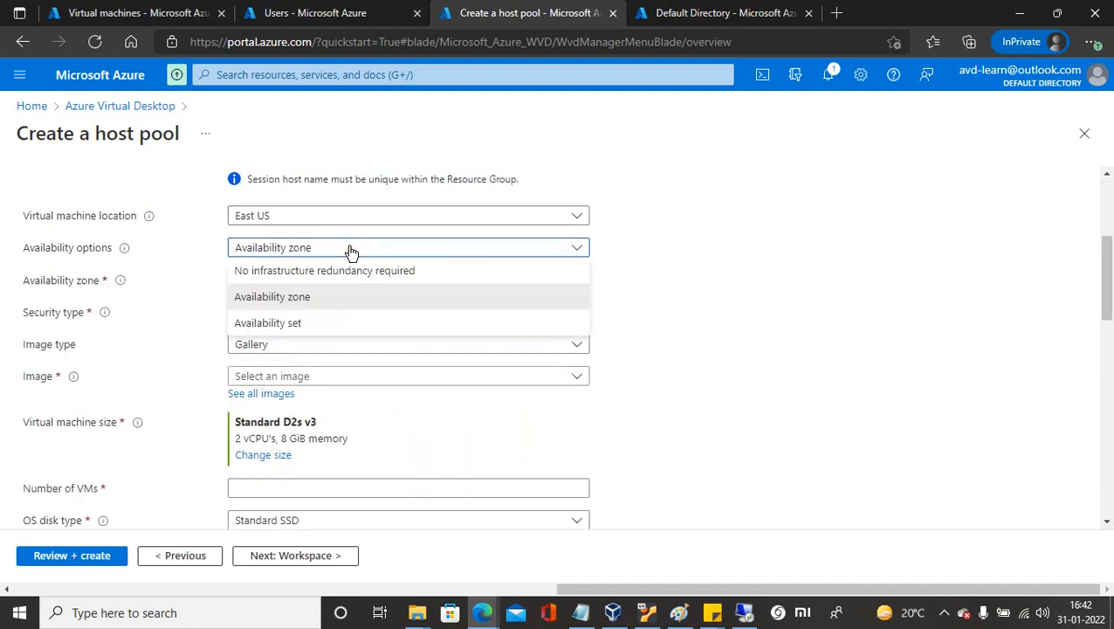
click(287, 307)
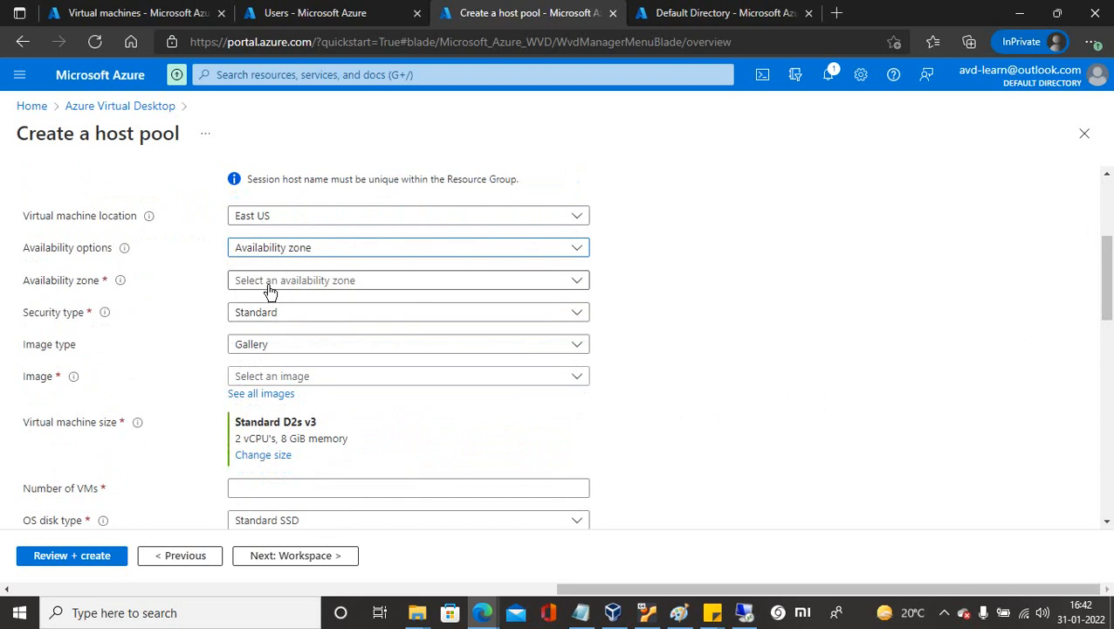
click(268, 288)
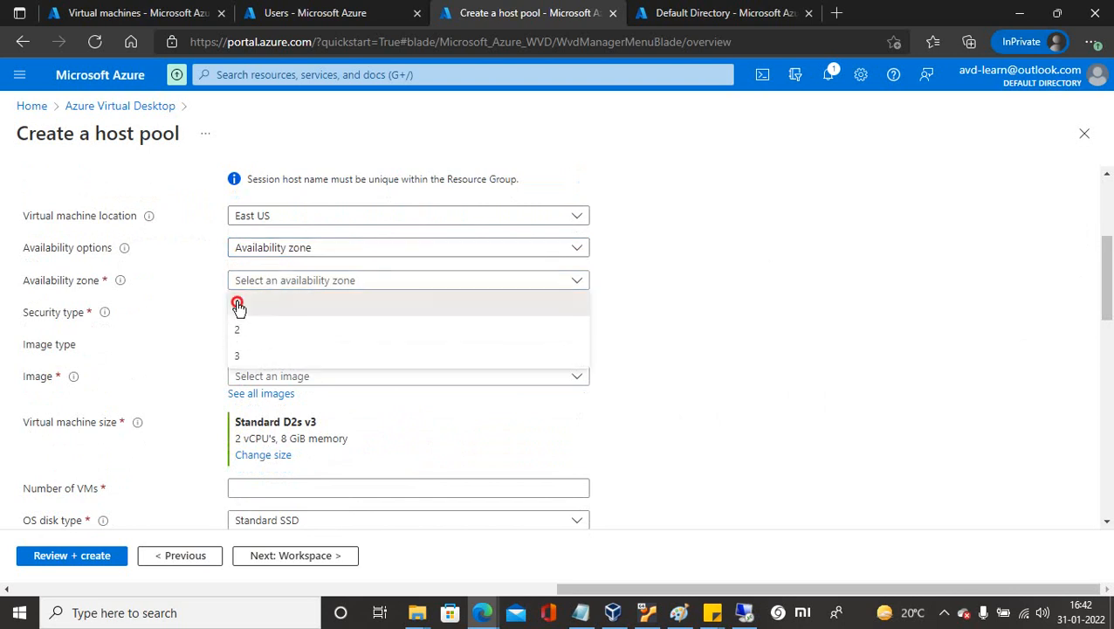
click(237, 303)
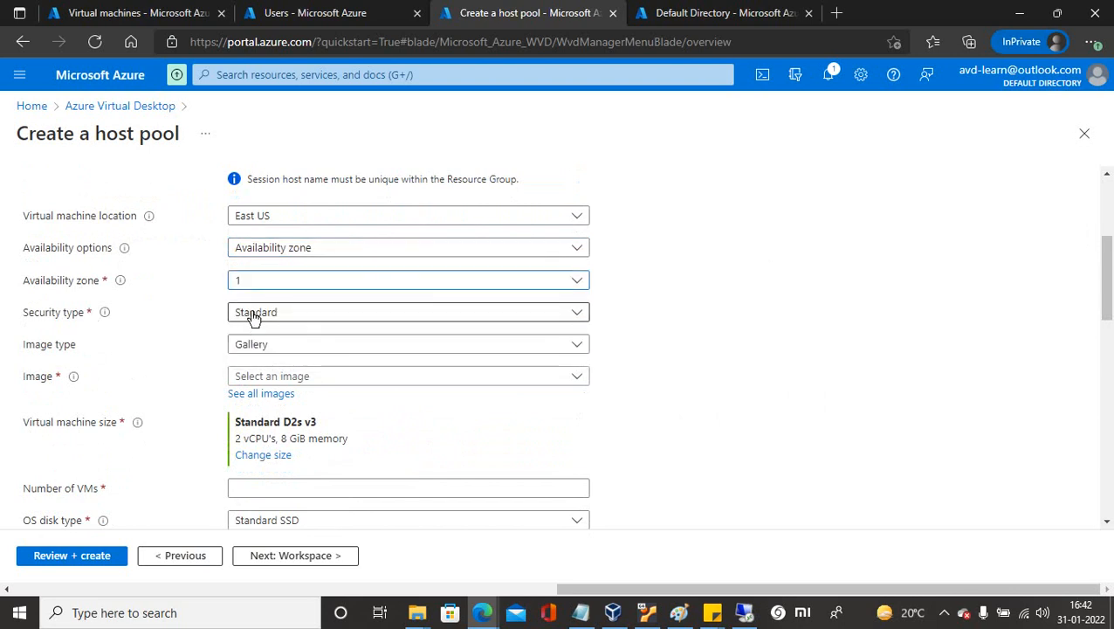
click(263, 395)
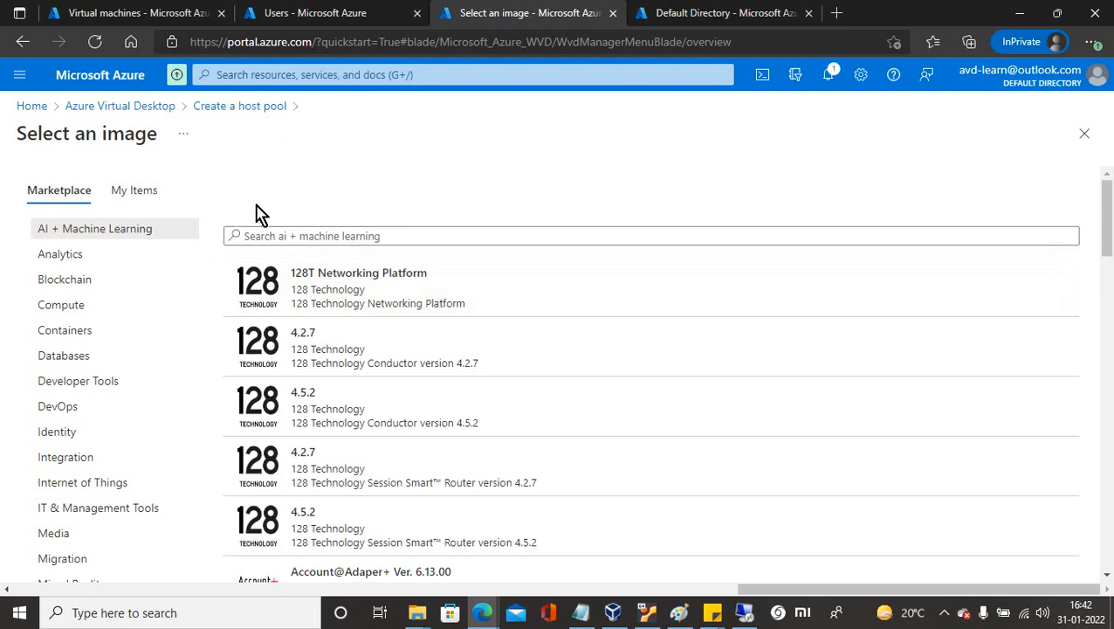
Search the image catalogue for 'win', then return to the Create a host pool form.
click(383, 237)
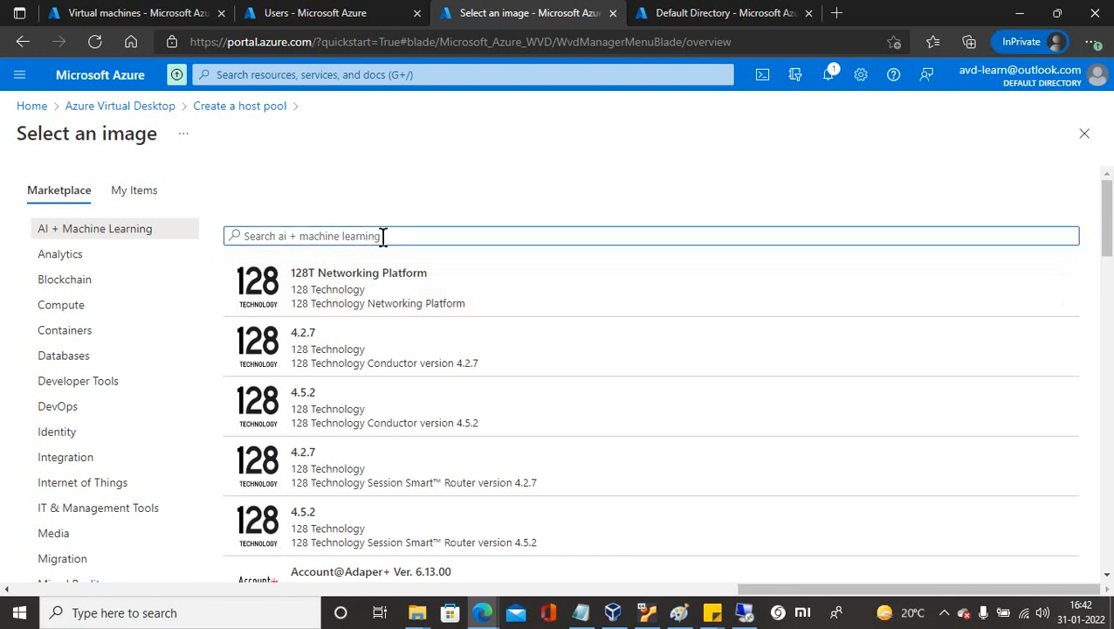
text(windows server 2016)
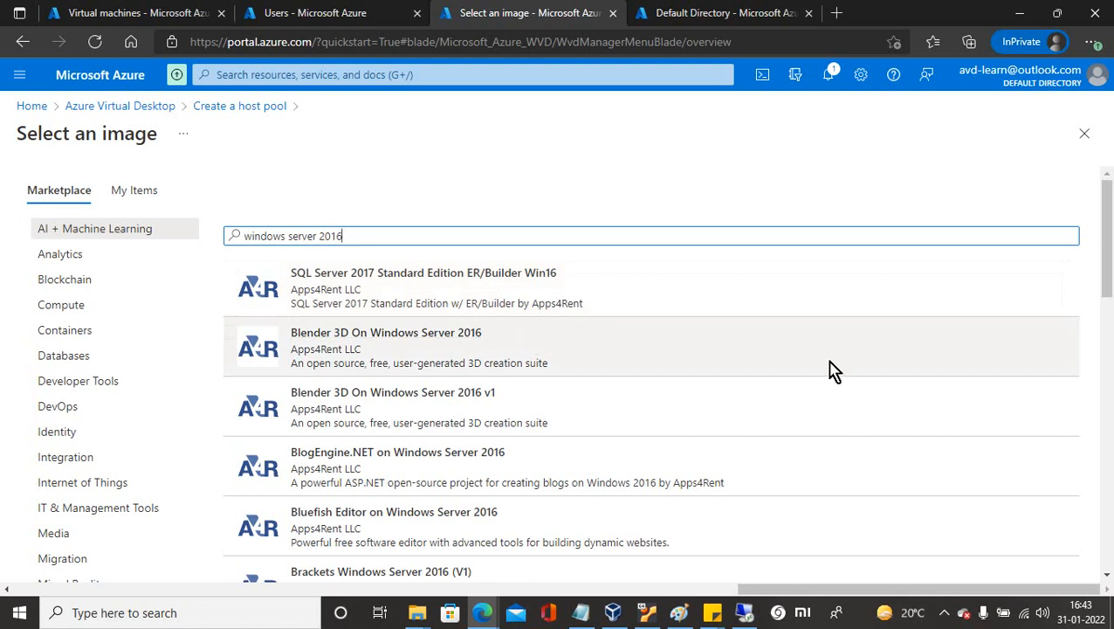
drag(1106, 279, 1073, 140)
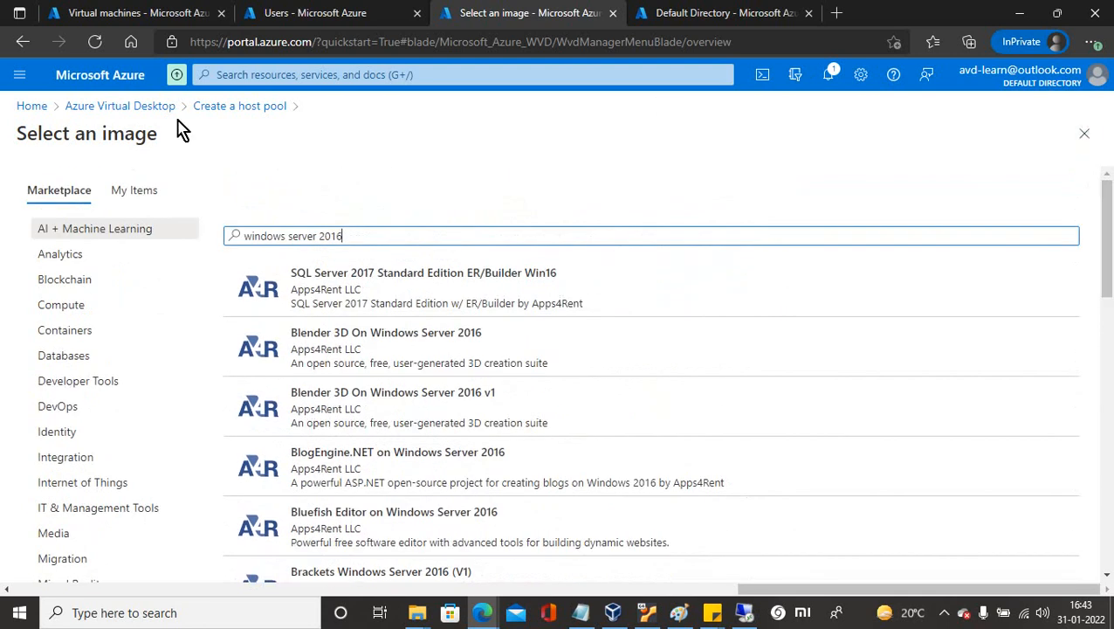
click(238, 108)
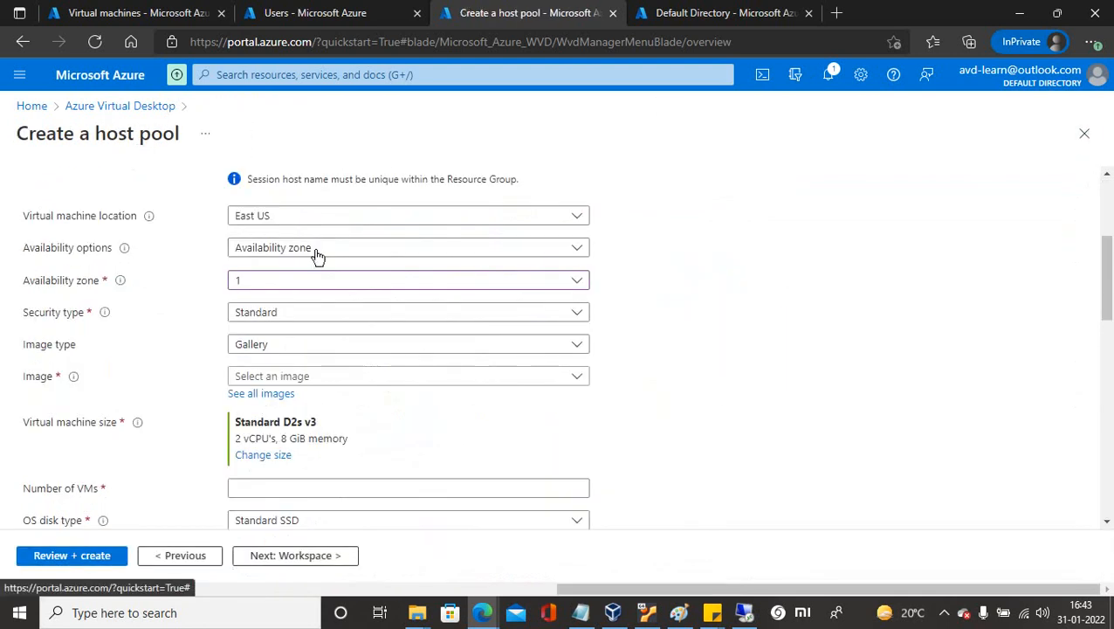
Use the Windows 11 Enterprise multi-session image, 2 VMs, and Disable for boot diagnostics.
click(301, 378)
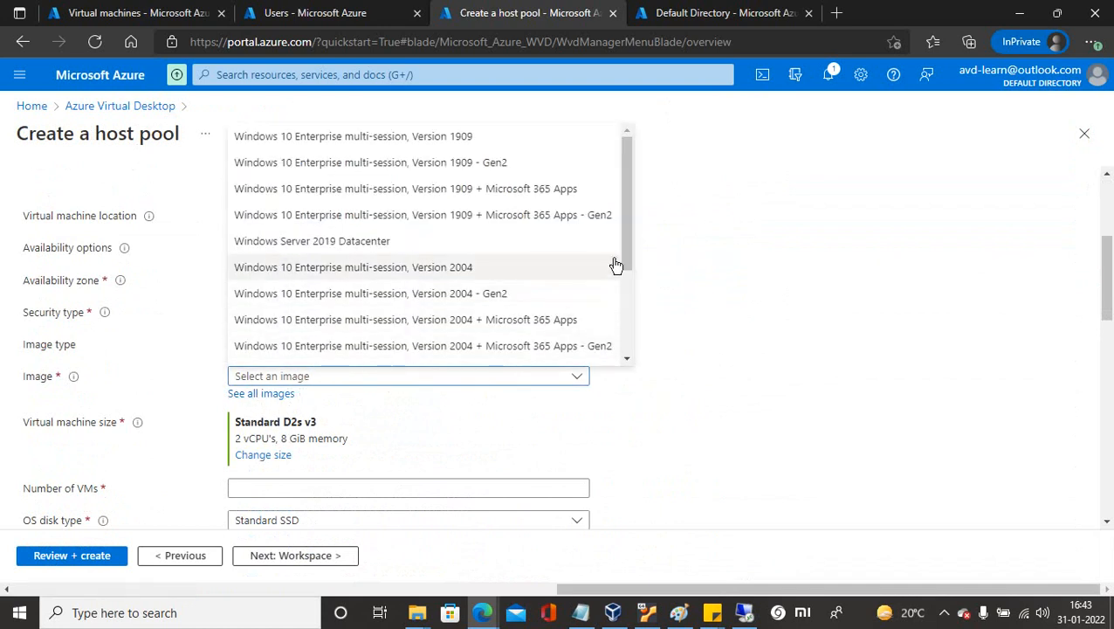
click(344, 249)
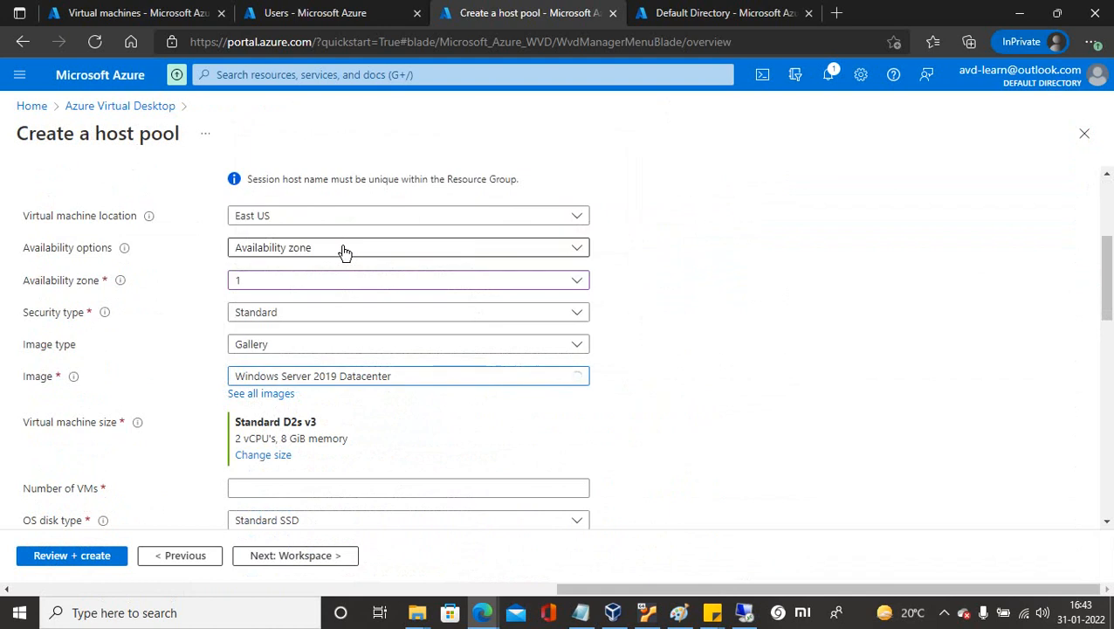
click(410, 377)
drag(627, 234, 631, 341)
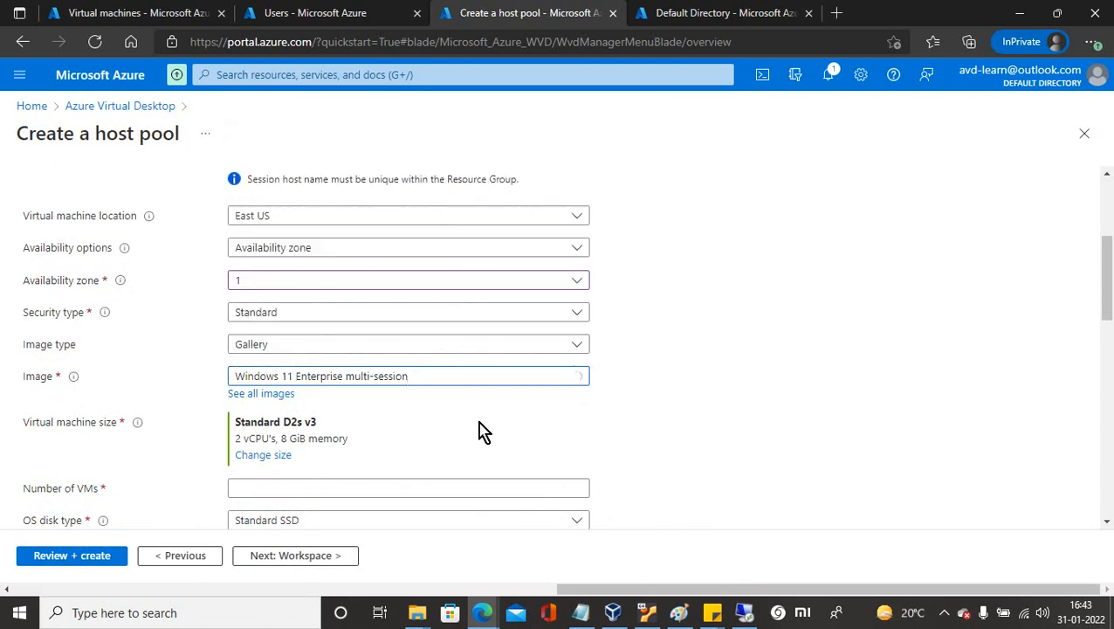
drag(1109, 281, 1109, 326)
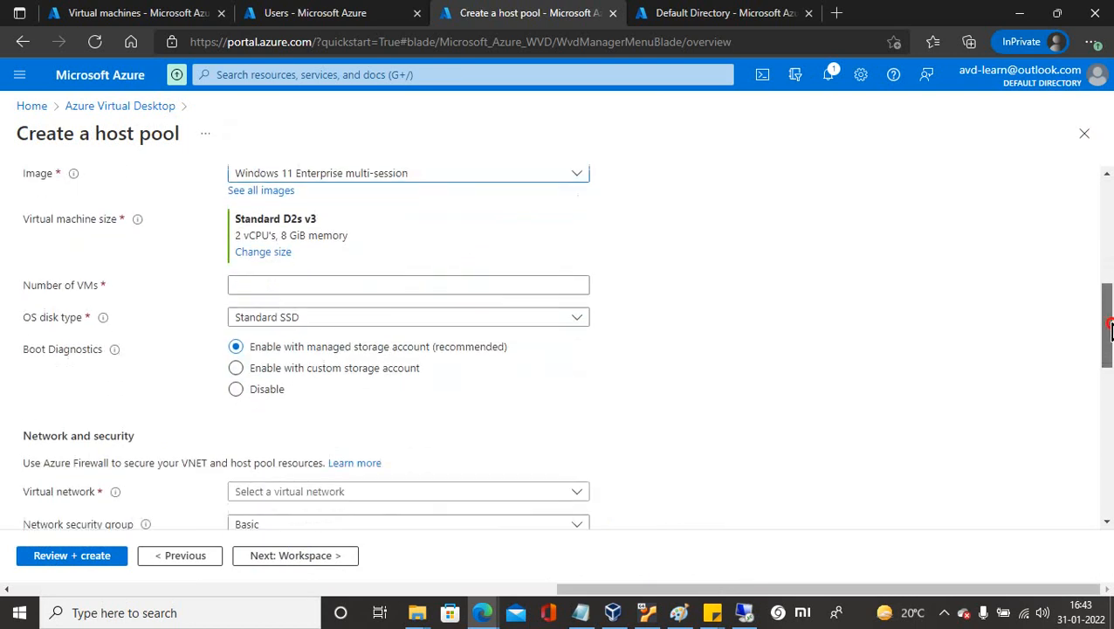
click(268, 285)
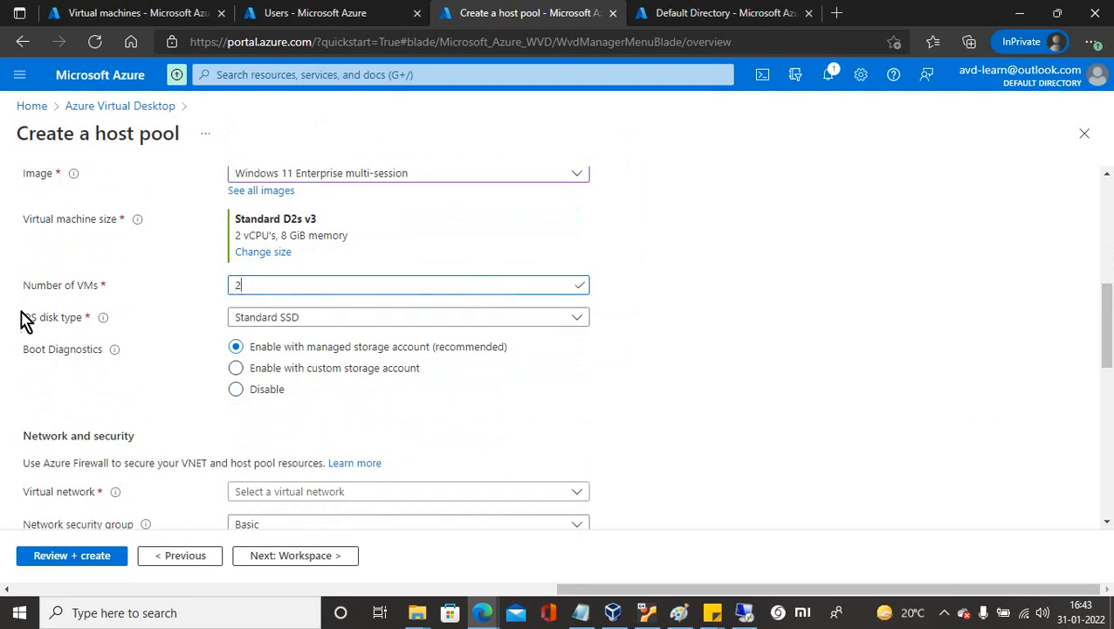
click(235, 393)
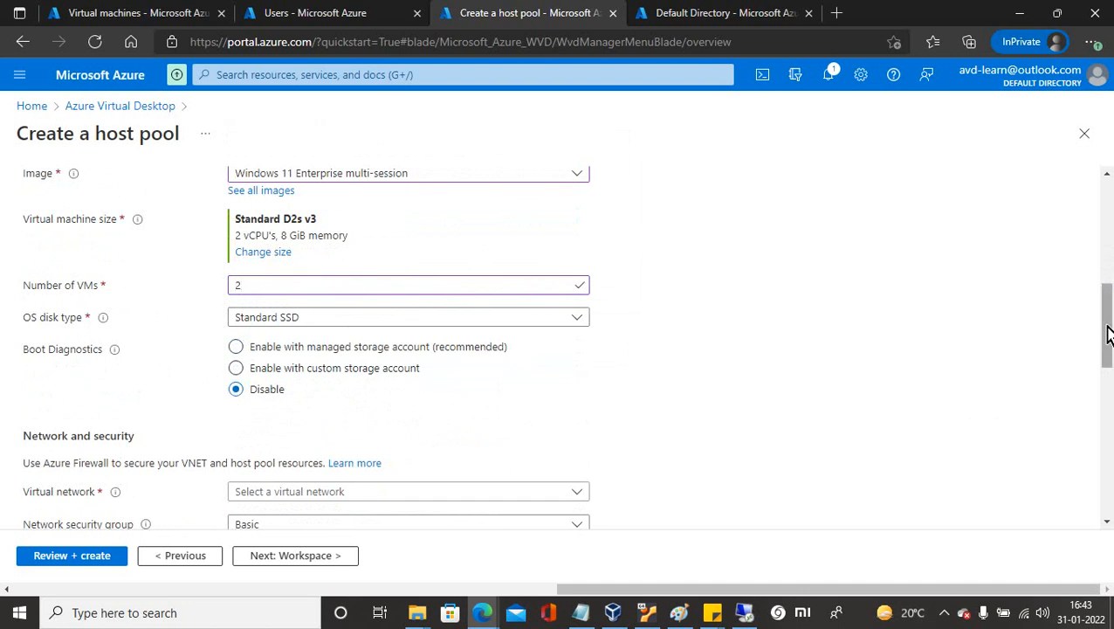
drag(1107, 334, 1107, 374)
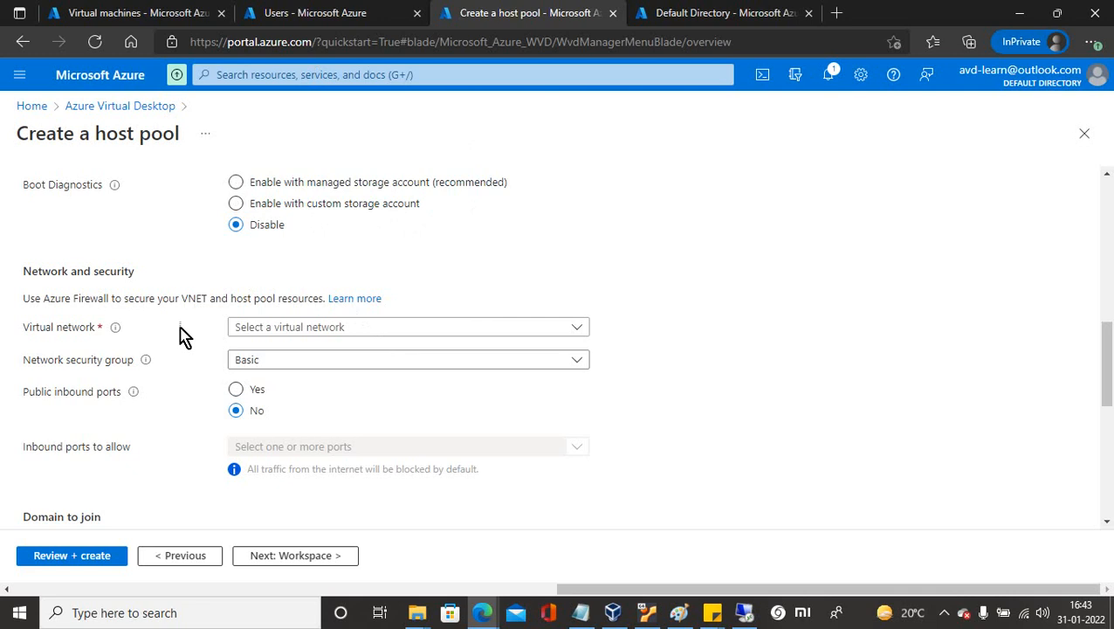
Select virtual network avd-vnet and keep subnet avd-vnet-subnet1 (10.1.0.0/25).
click(326, 330)
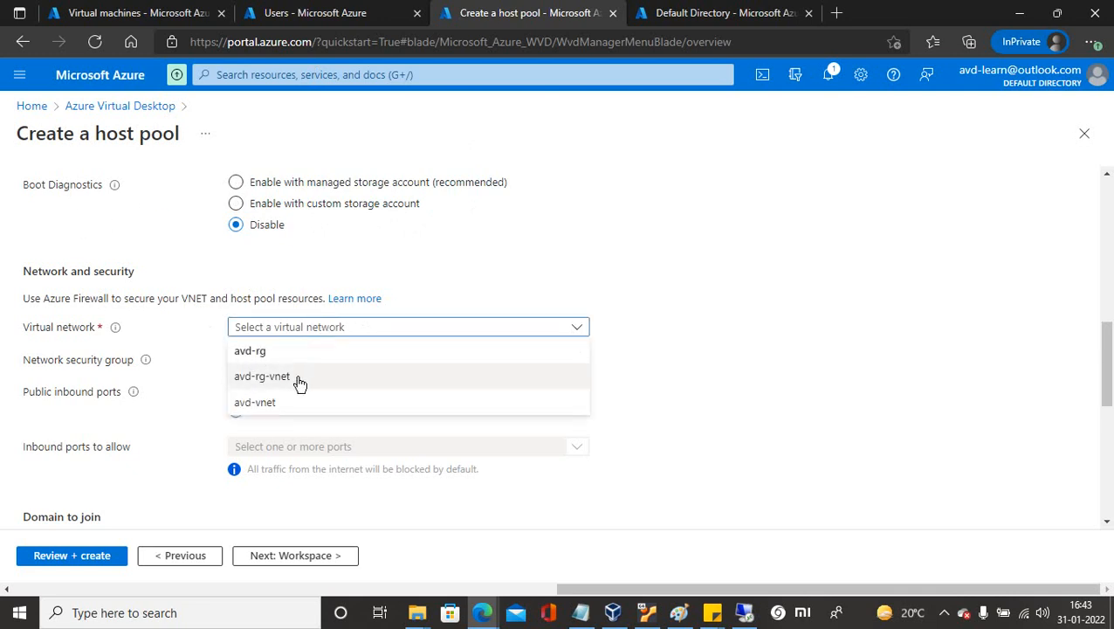
click(285, 403)
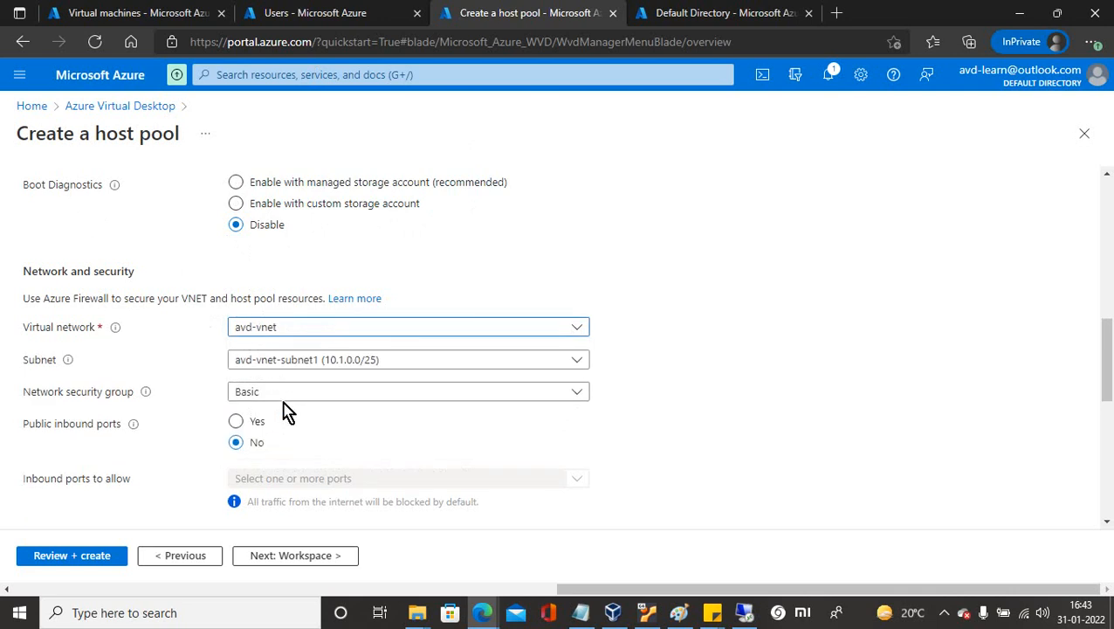
click(300, 363)
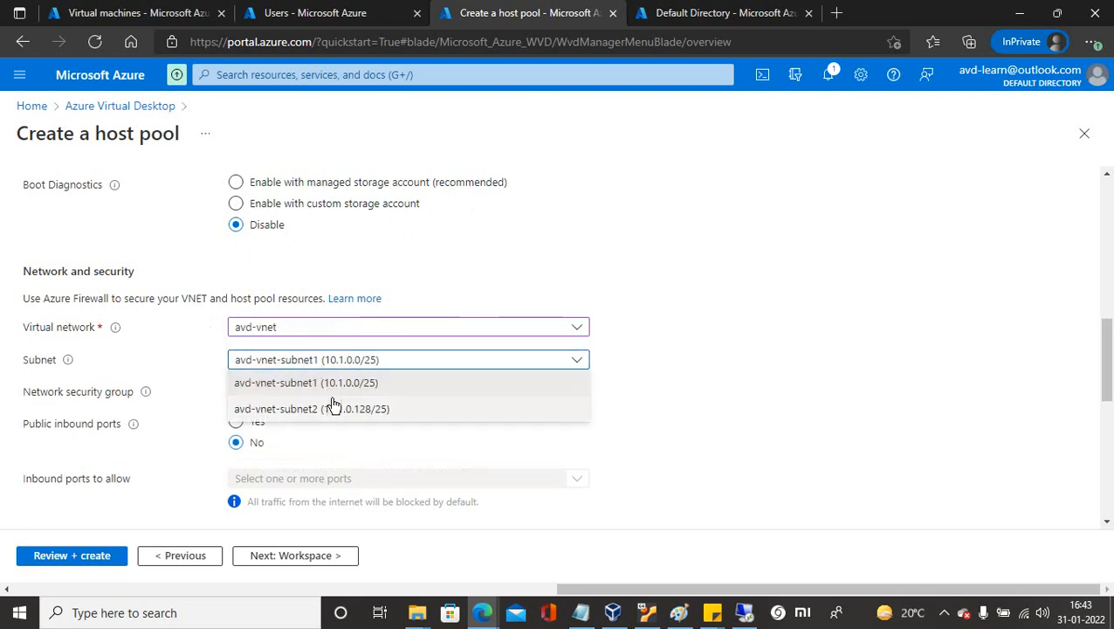
click(333, 385)
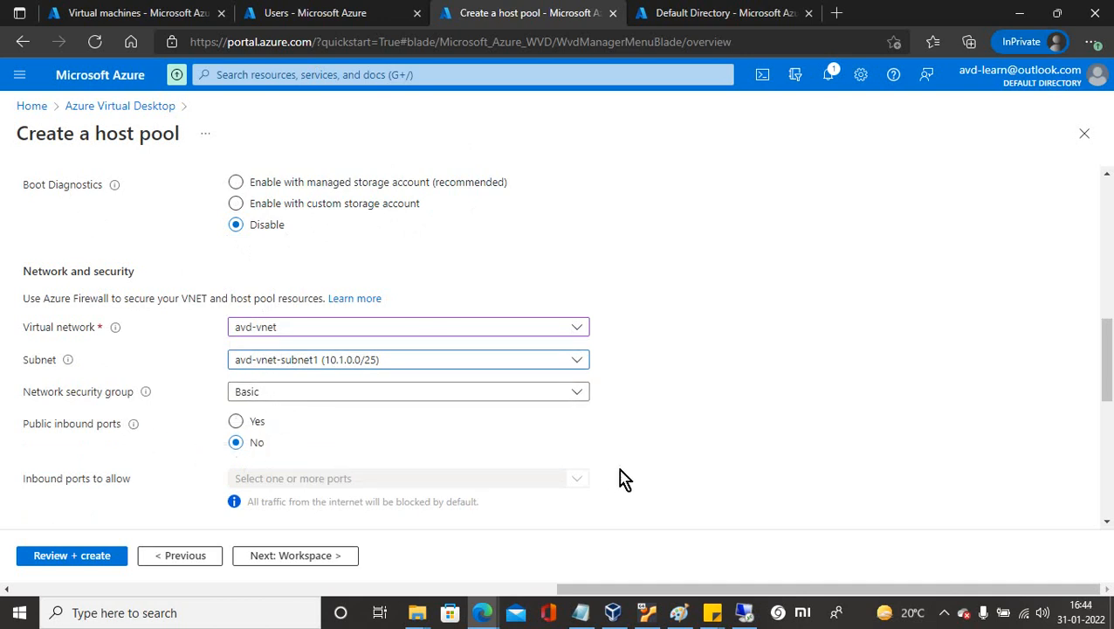
drag(1104, 380, 1109, 450)
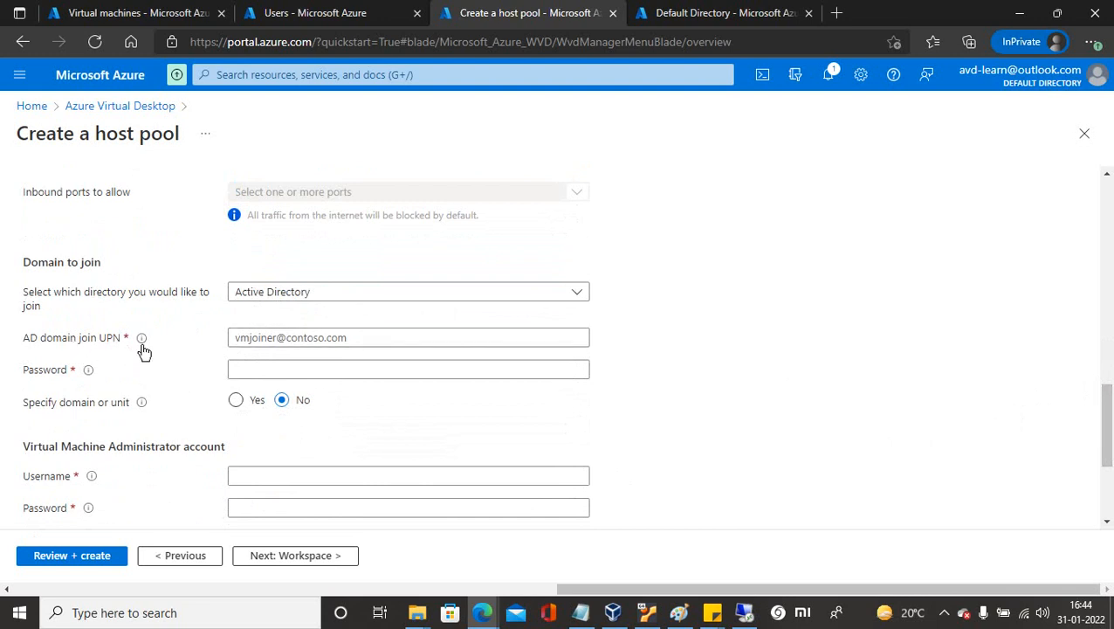
Type the admin username avdadm into the AD domain join UPN field.
click(266, 339)
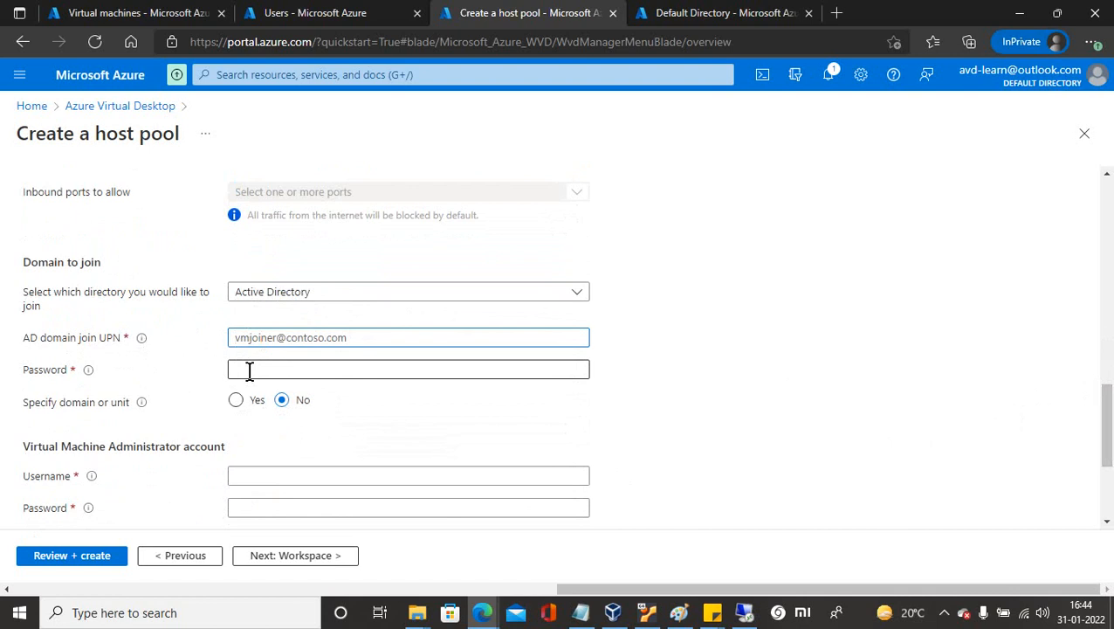
text(avd)
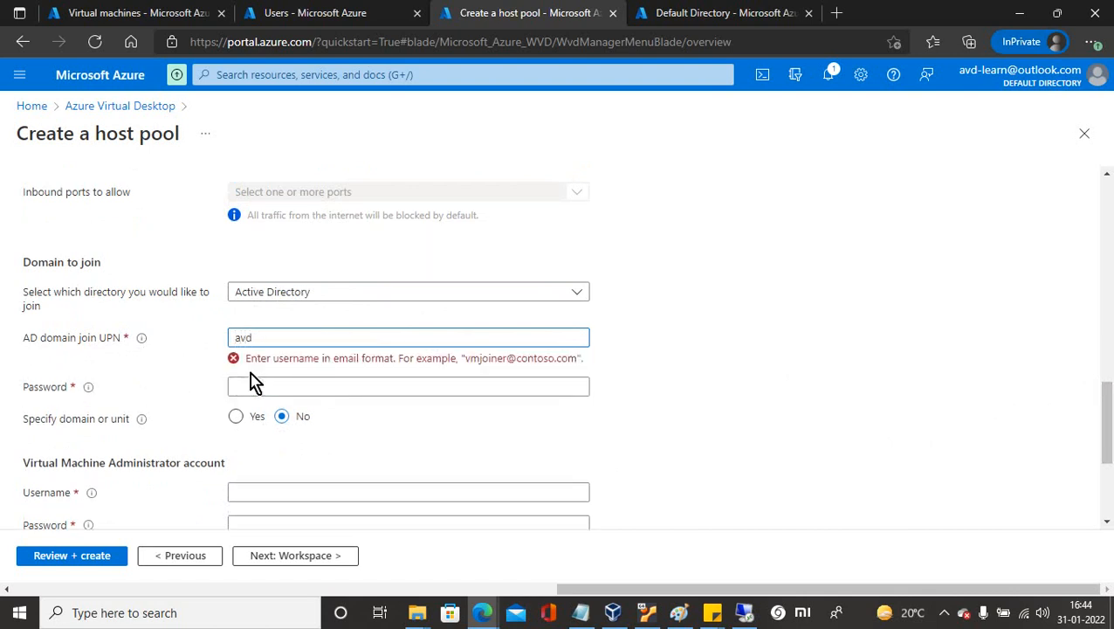
text(admin@)
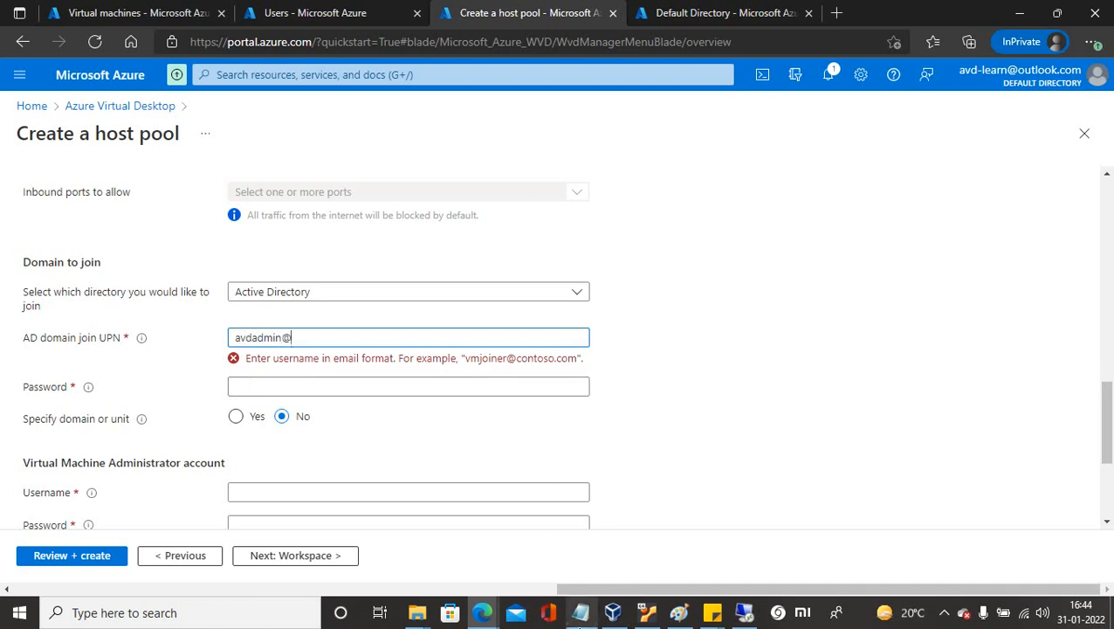
Copy the server's domain avdlearnoutlook.onmicrosoft.com from its computer name settings in the RDP session.
click(744, 613)
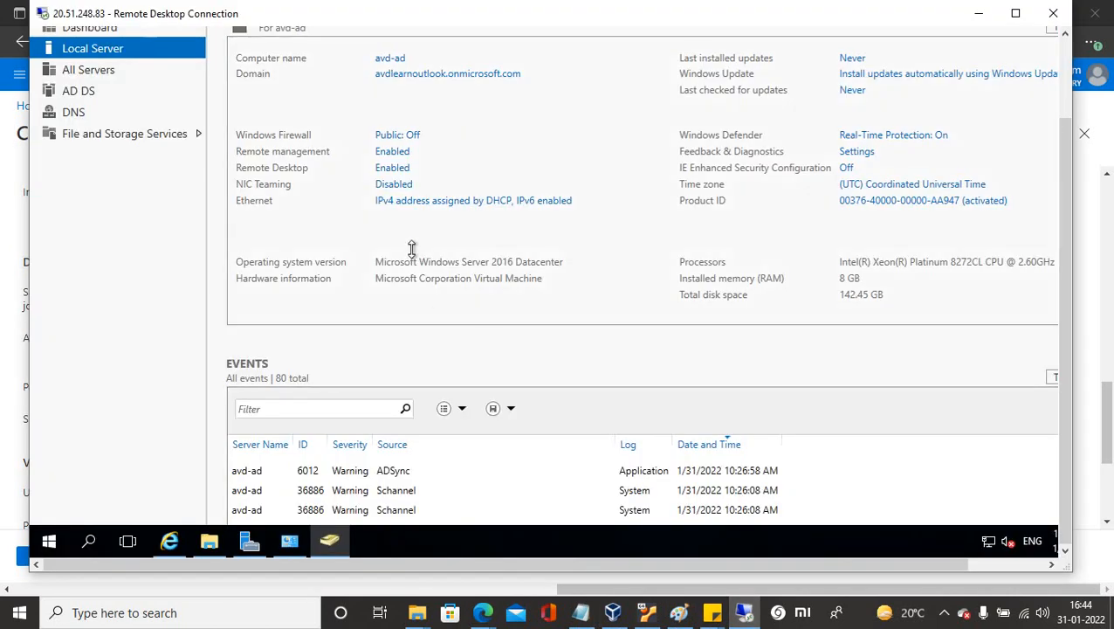
click(512, 80)
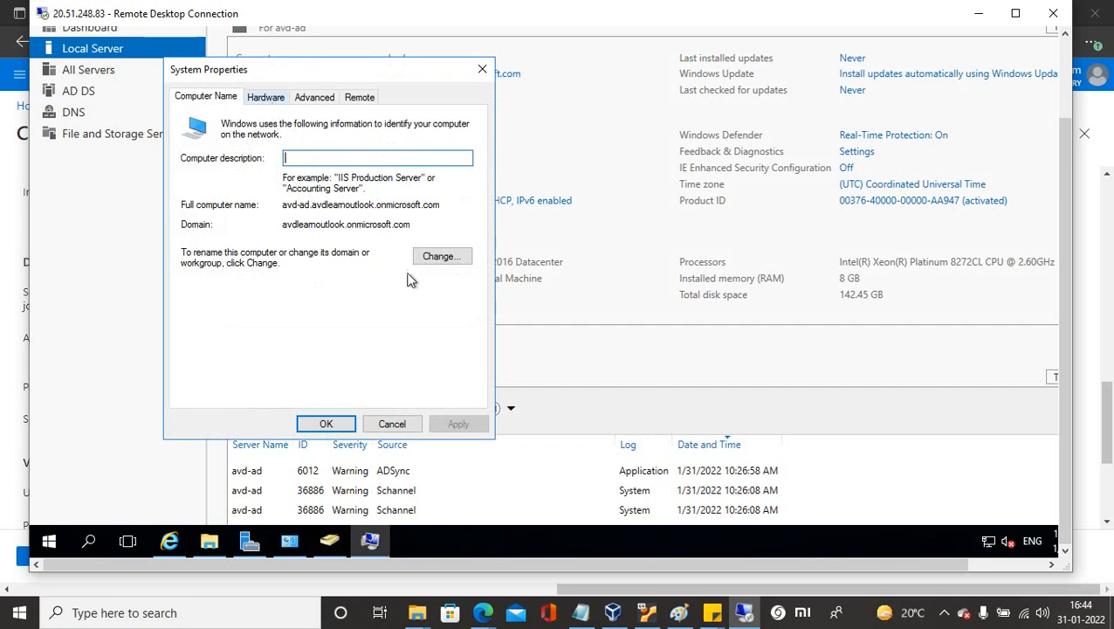
click(447, 262)
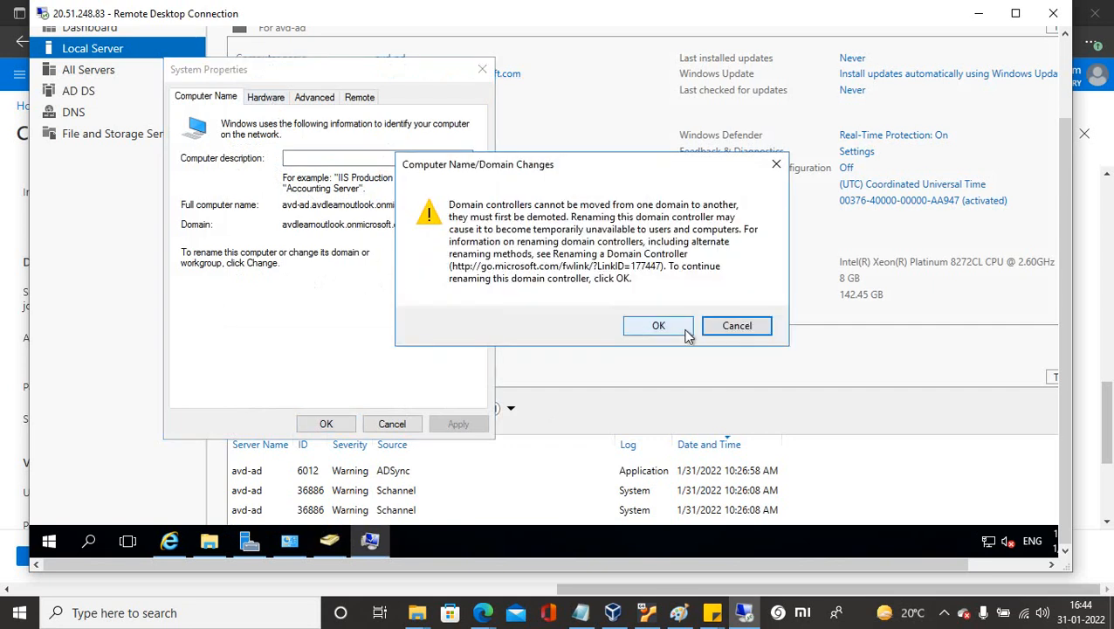
click(687, 335)
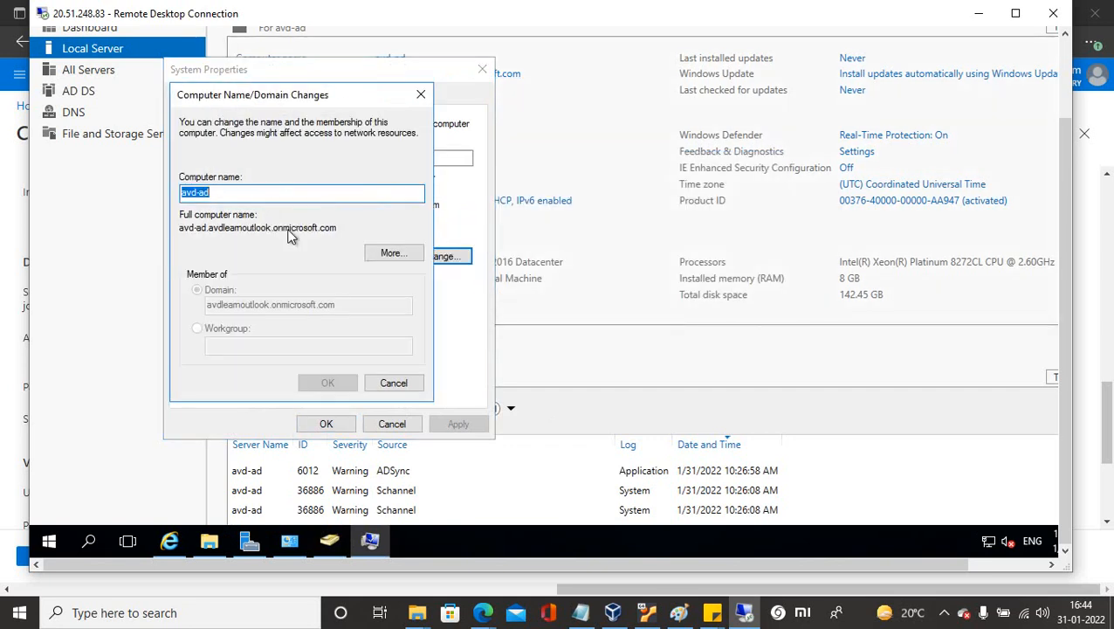
drag(338, 227, 209, 227)
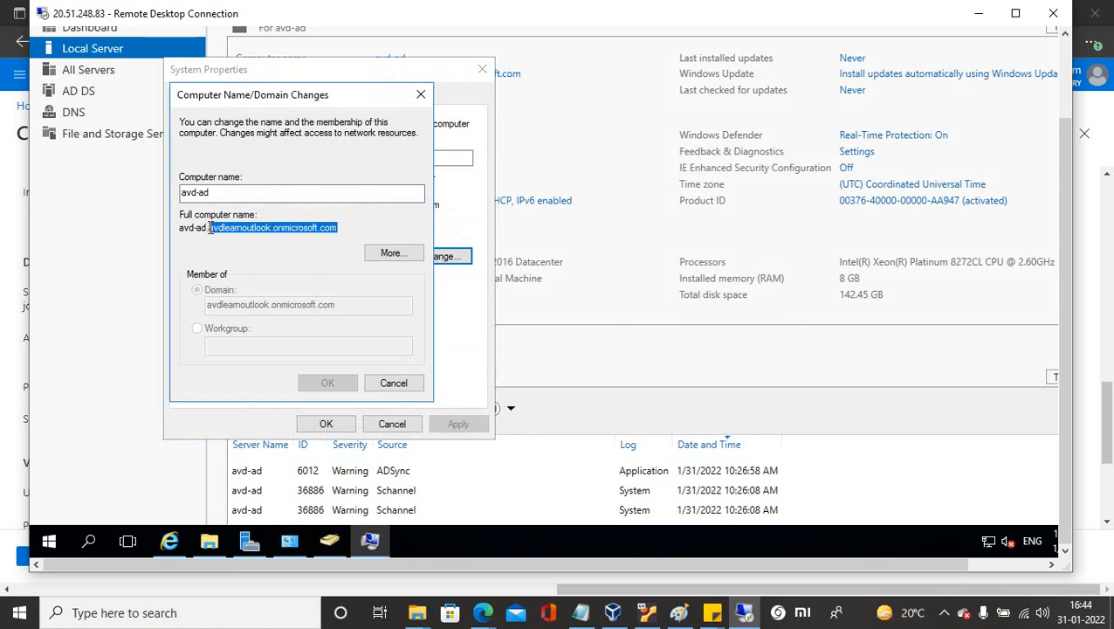
right_click(210, 228)
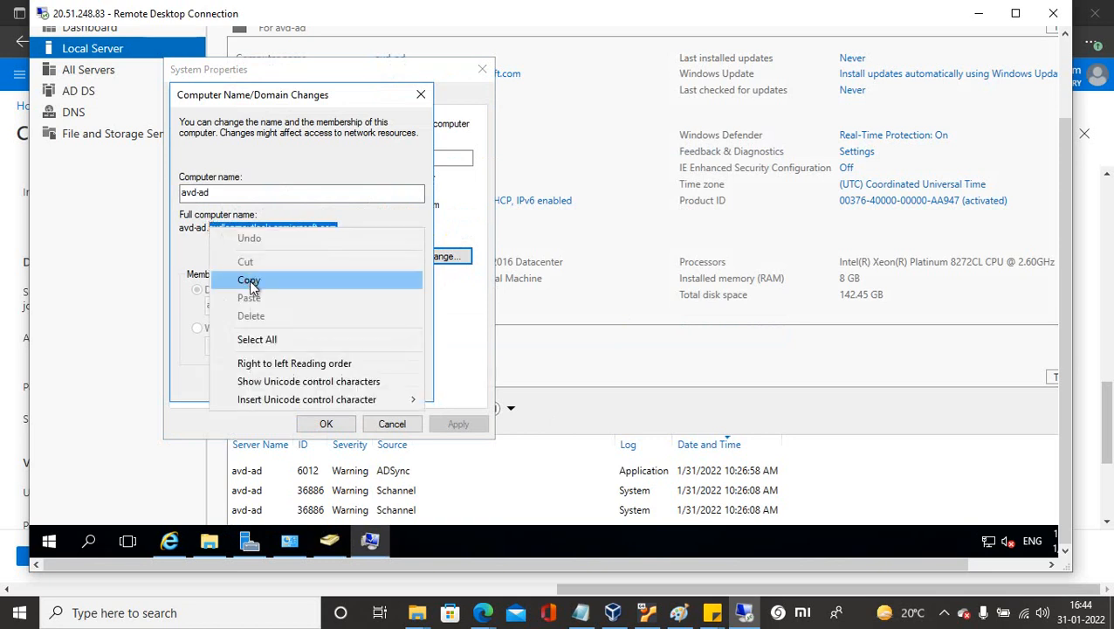
click(249, 281)
click(393, 384)
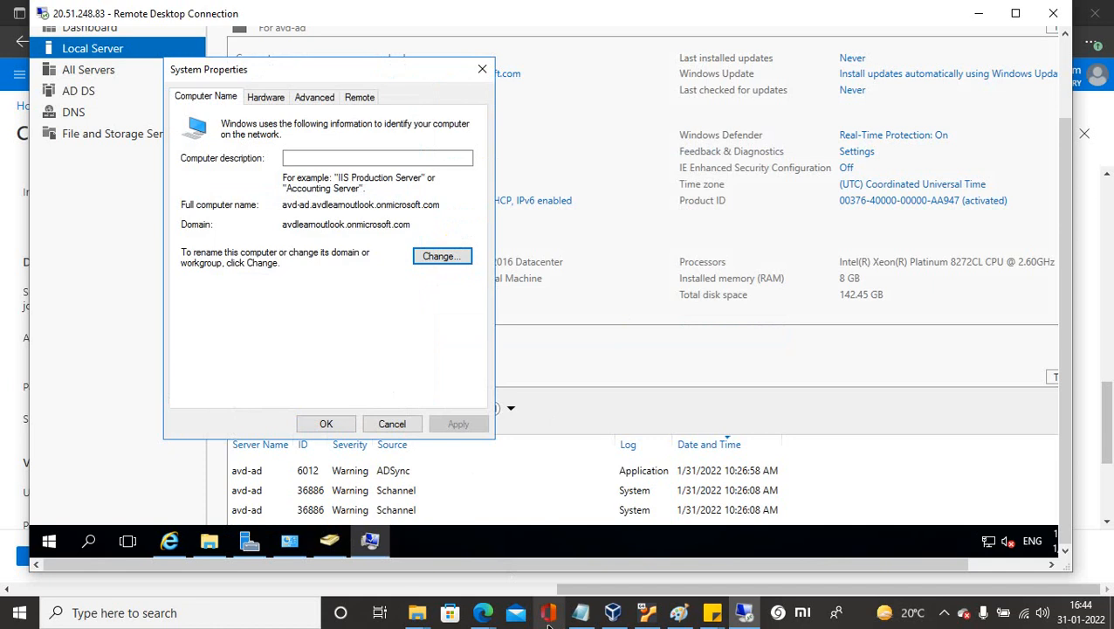
click(978, 15)
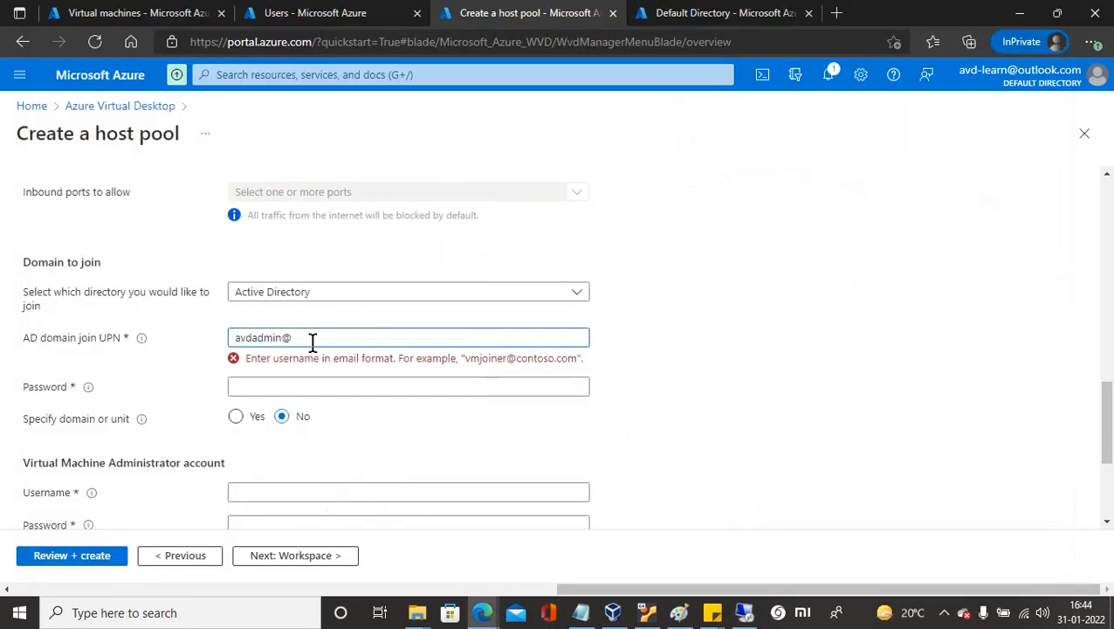
Paste the copied domain to complete the UPN and enter the domain-join password.
key(ctrl+v)
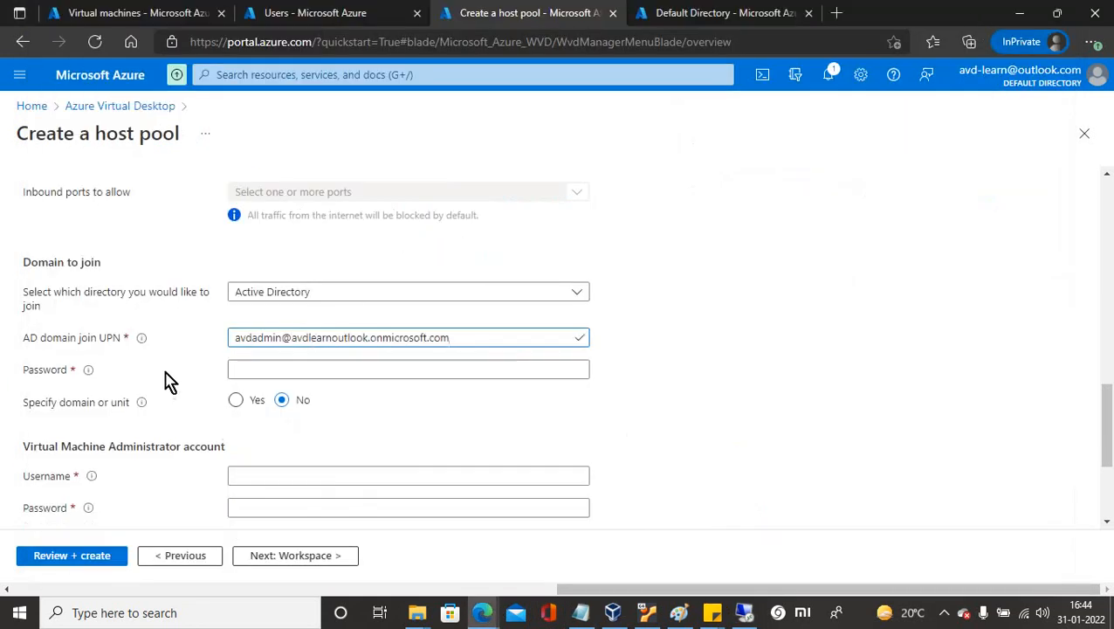
click(248, 367)
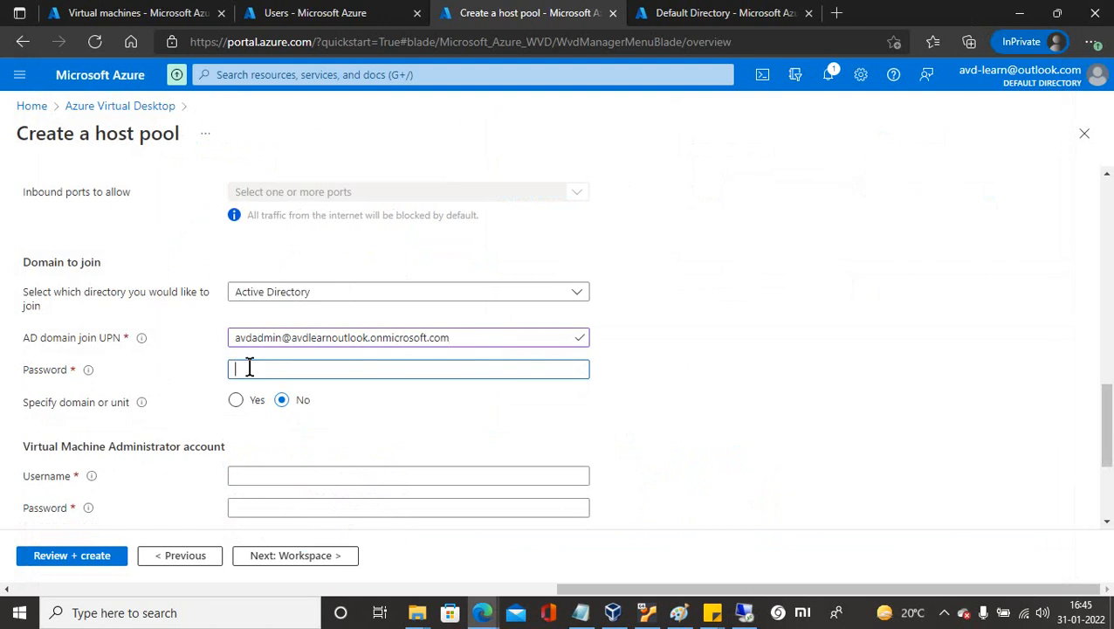
text(•)
Enter VM administrator username 'avd' and the administrator password.
click(249, 475)
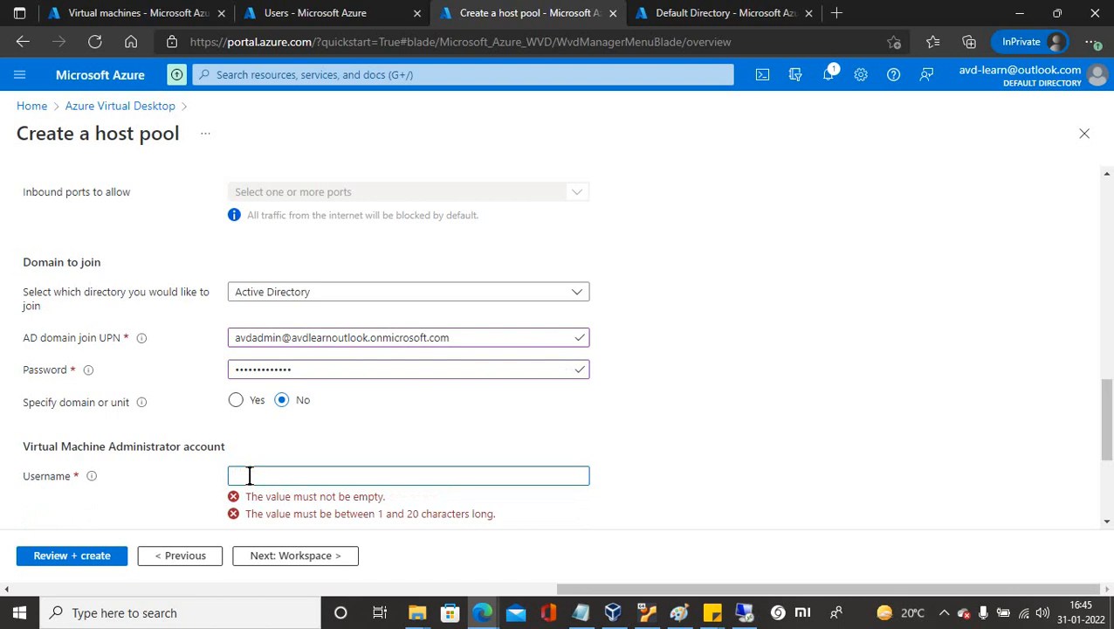
text(avd1)
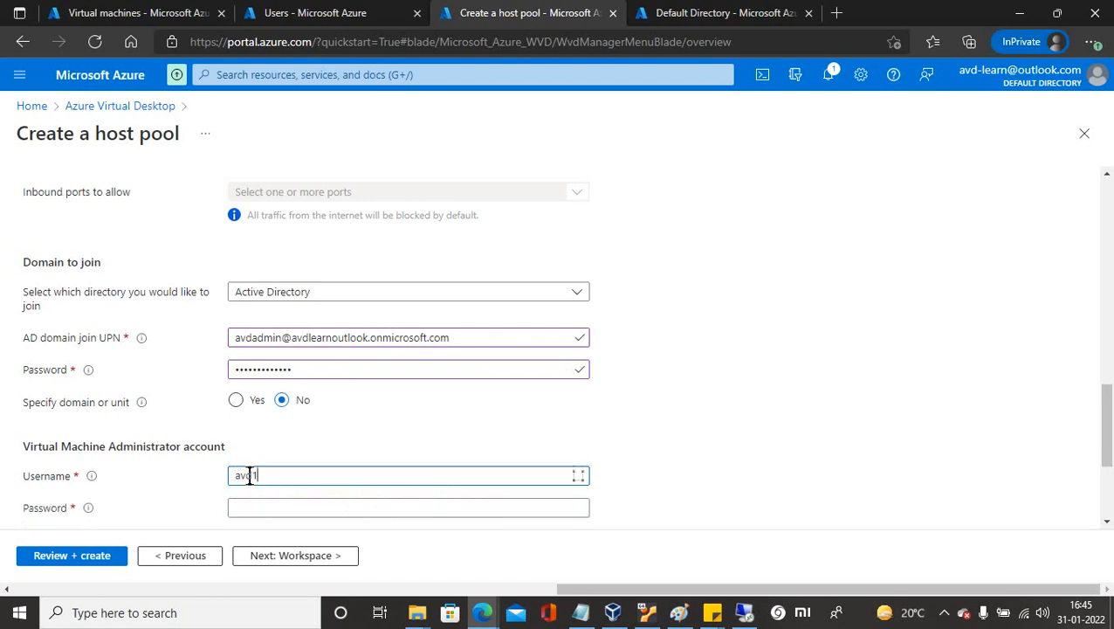
click(249, 509)
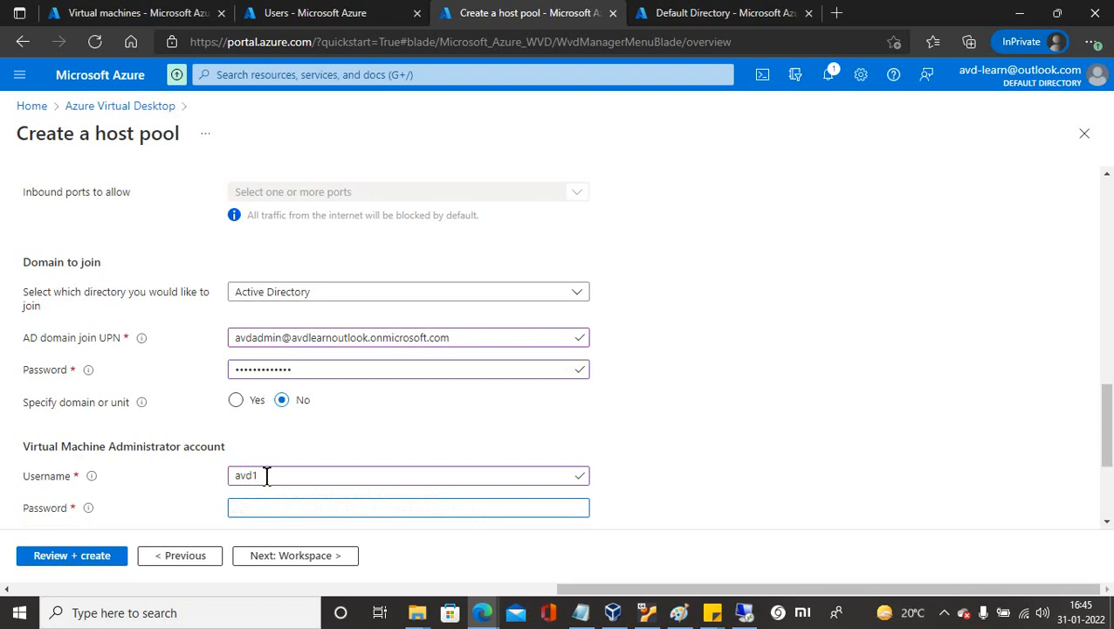
text(P)
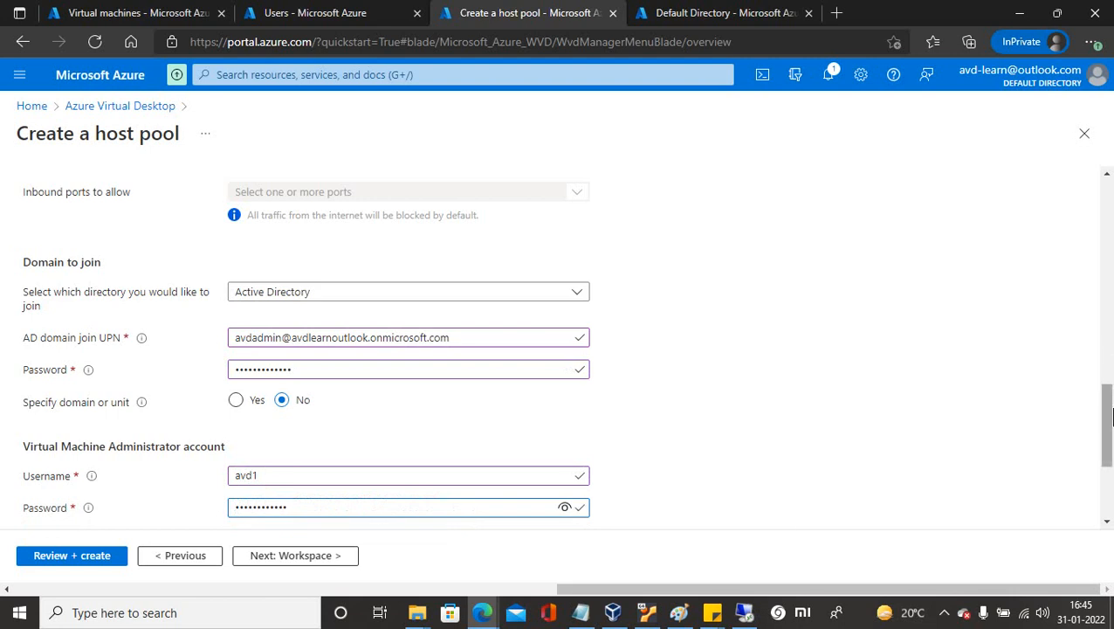
drag(1109, 418, 1111, 475)
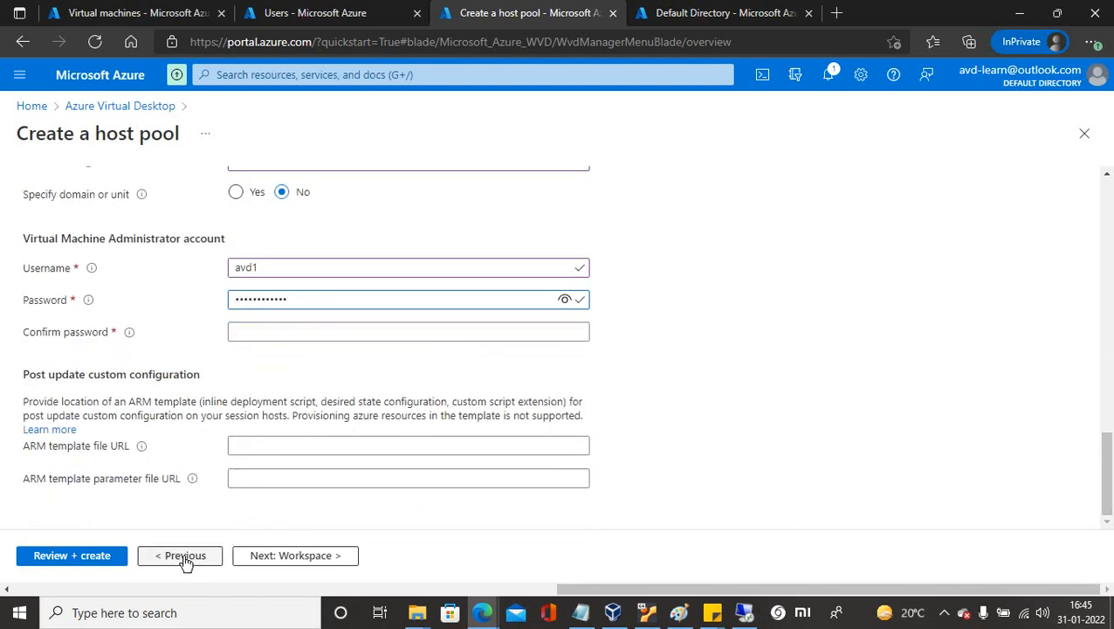
Register the desktop app group to a newly created workspace named virtual-d.
click(301, 559)
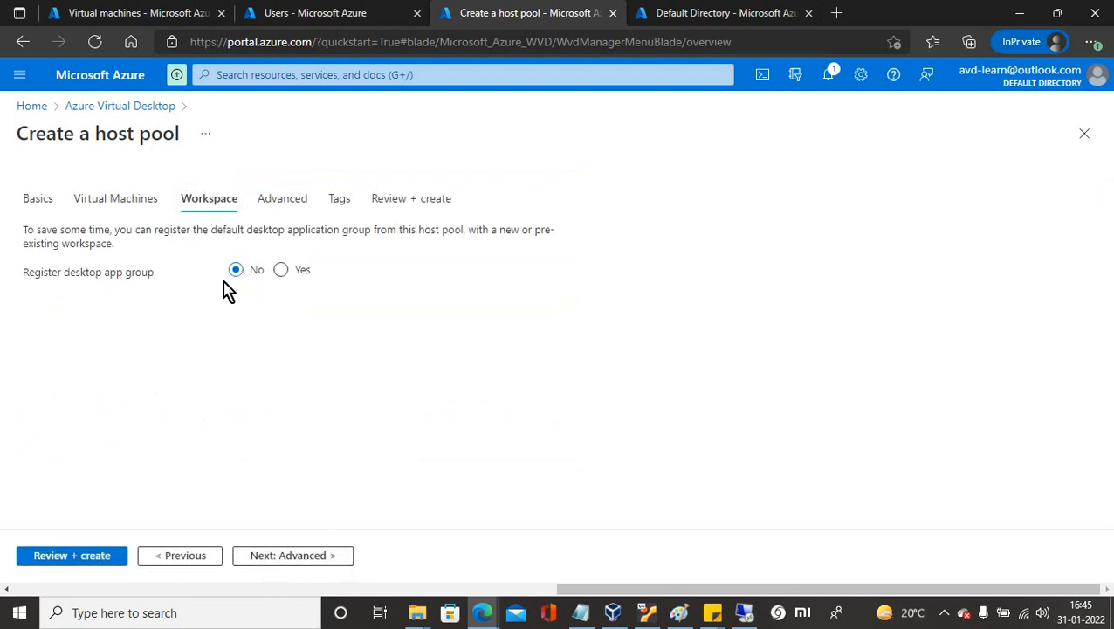
click(283, 273)
click(288, 306)
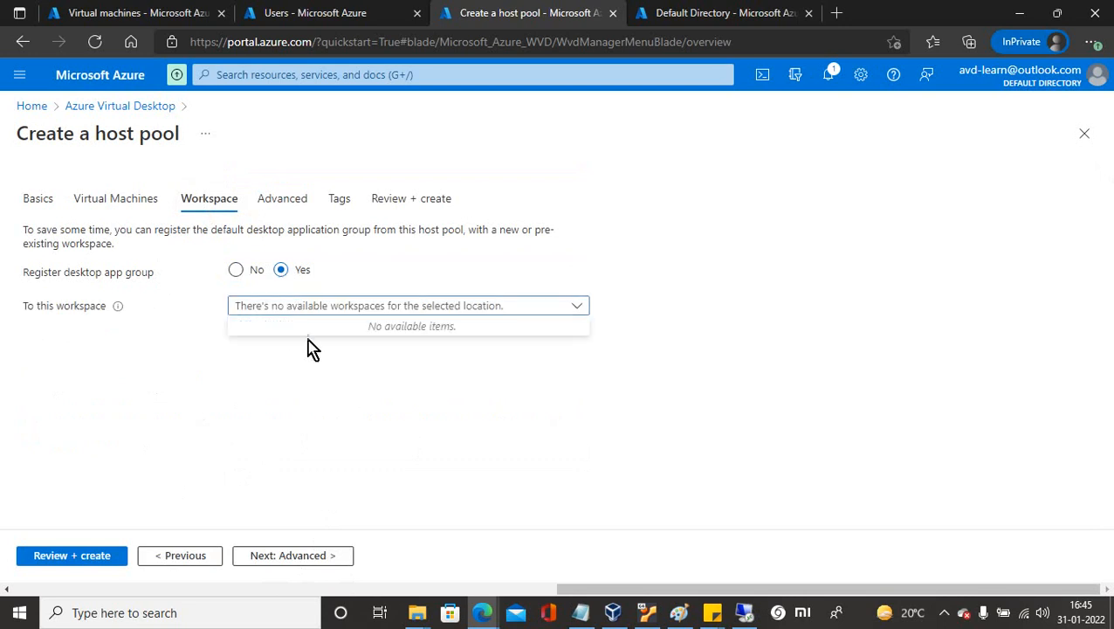
click(313, 388)
click(251, 323)
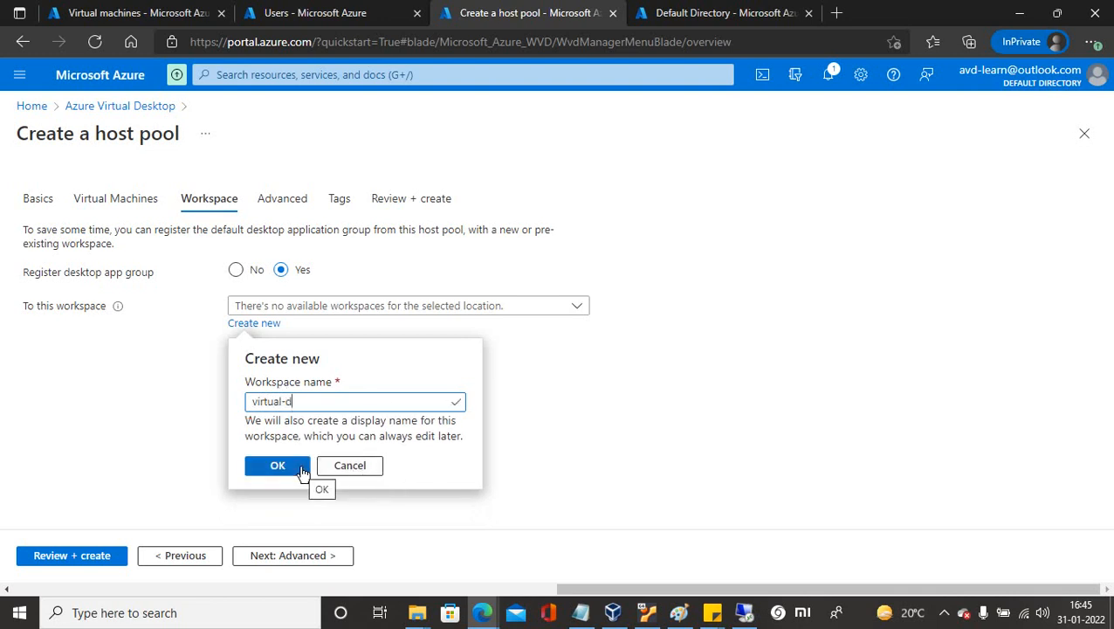
click(273, 470)
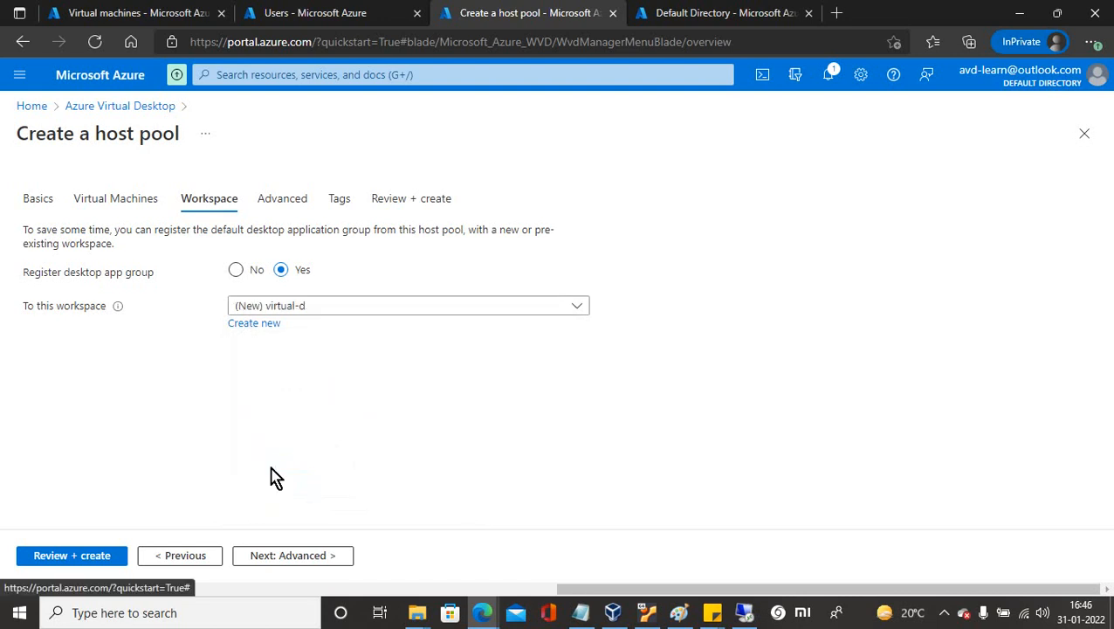
Skip through Advanced and Tags to the Review + create summary.
click(293, 555)
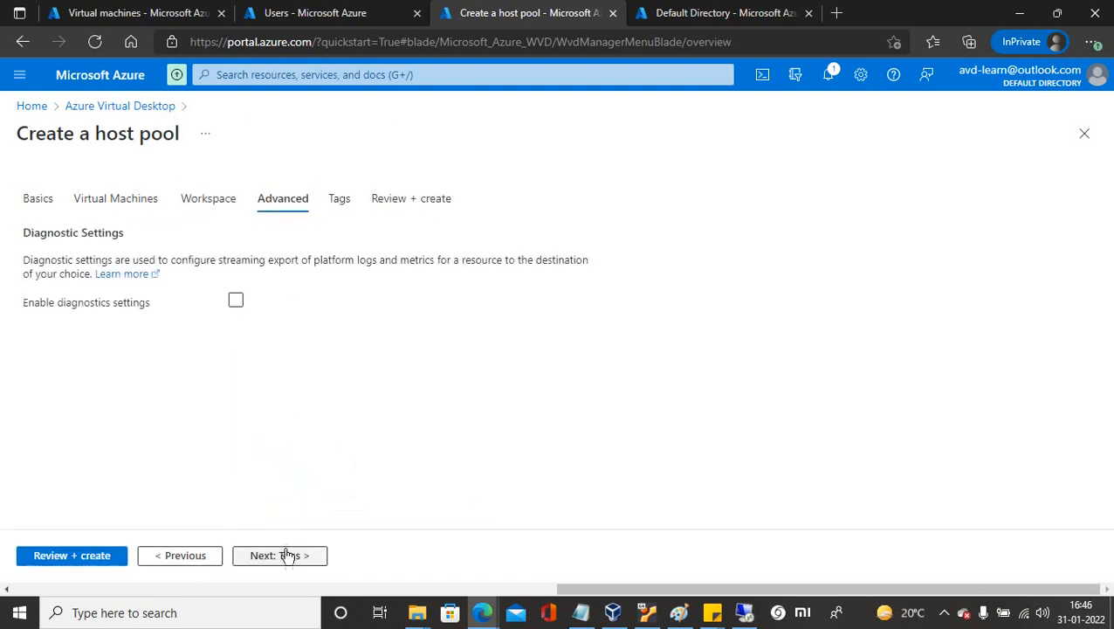
click(288, 555)
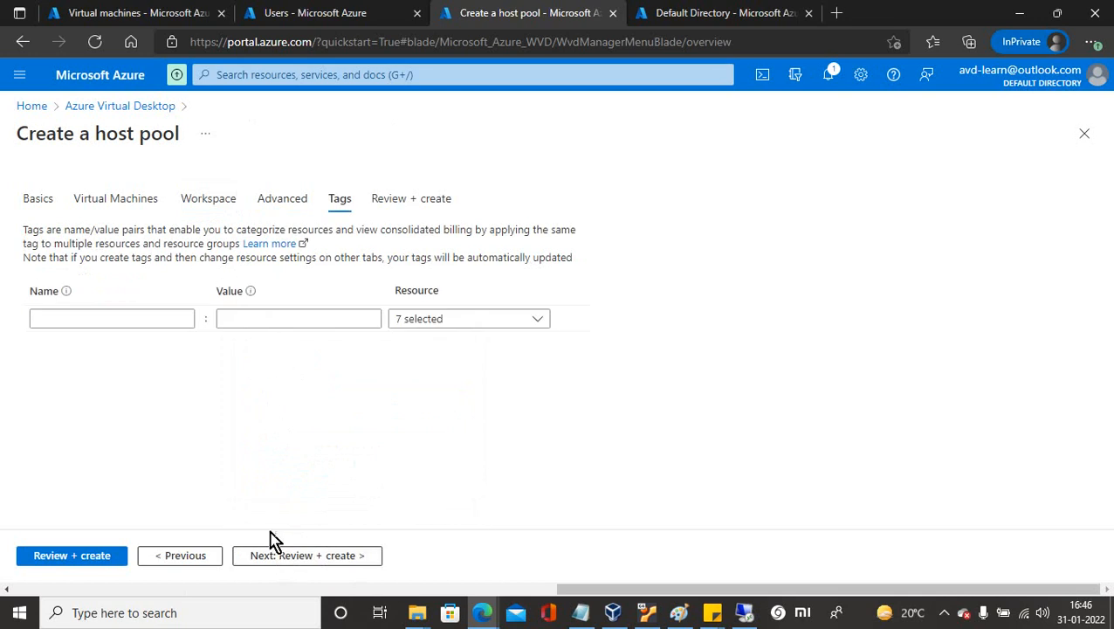
click(281, 559)
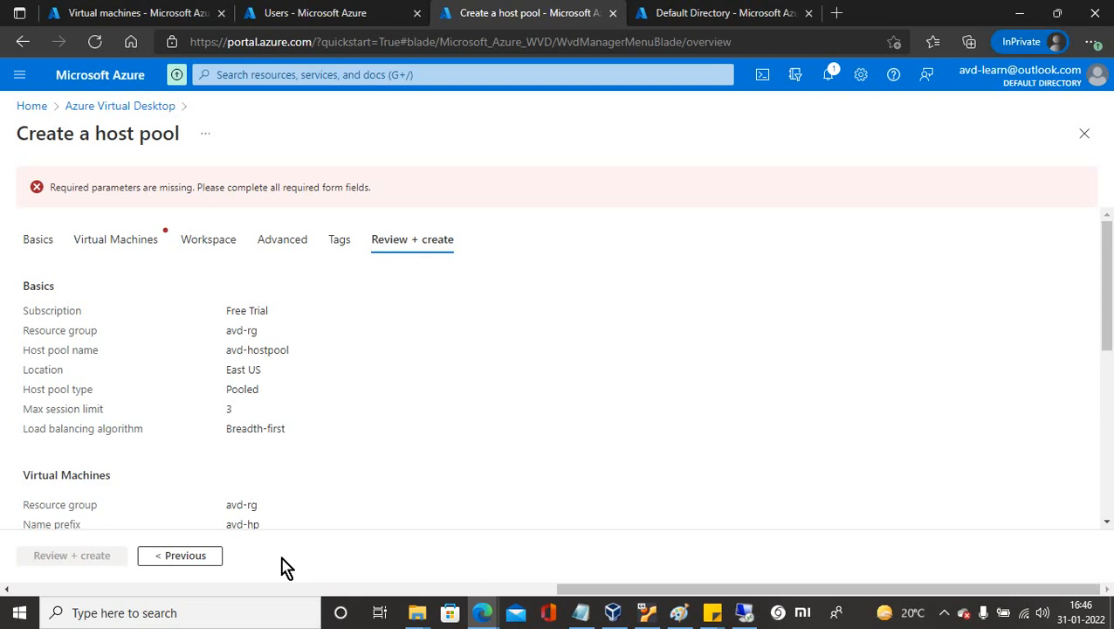
Fill in the Virtual Machines tab's Confirm password and rerun Review + create.
click(128, 239)
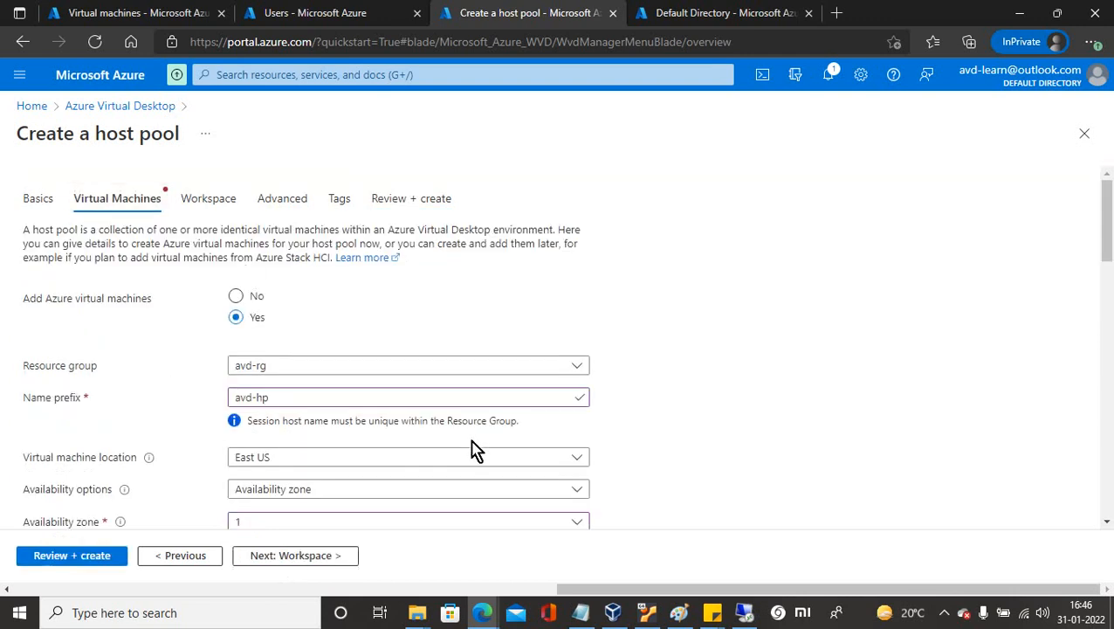
drag(1105, 255, 1111, 479)
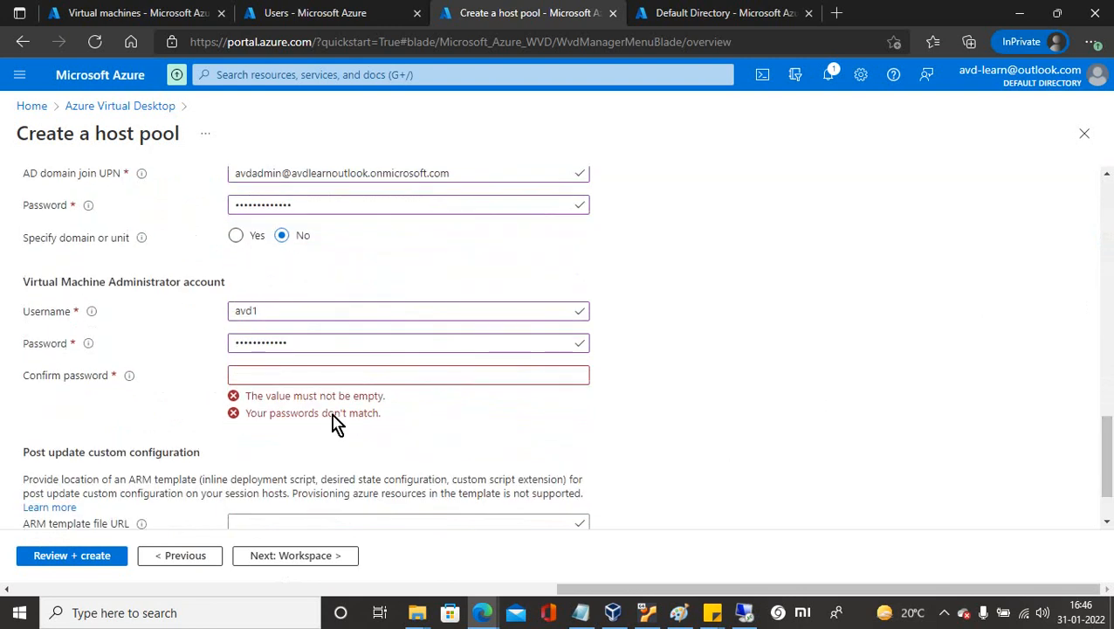
click(312, 375)
text(•)
key(BackSpace)
key(BackSpace)
key(BackSpace)
key(BackSpace)
key(BackSpace)
key(BackSpace)
key(BackSpace)
key(BackSpace)
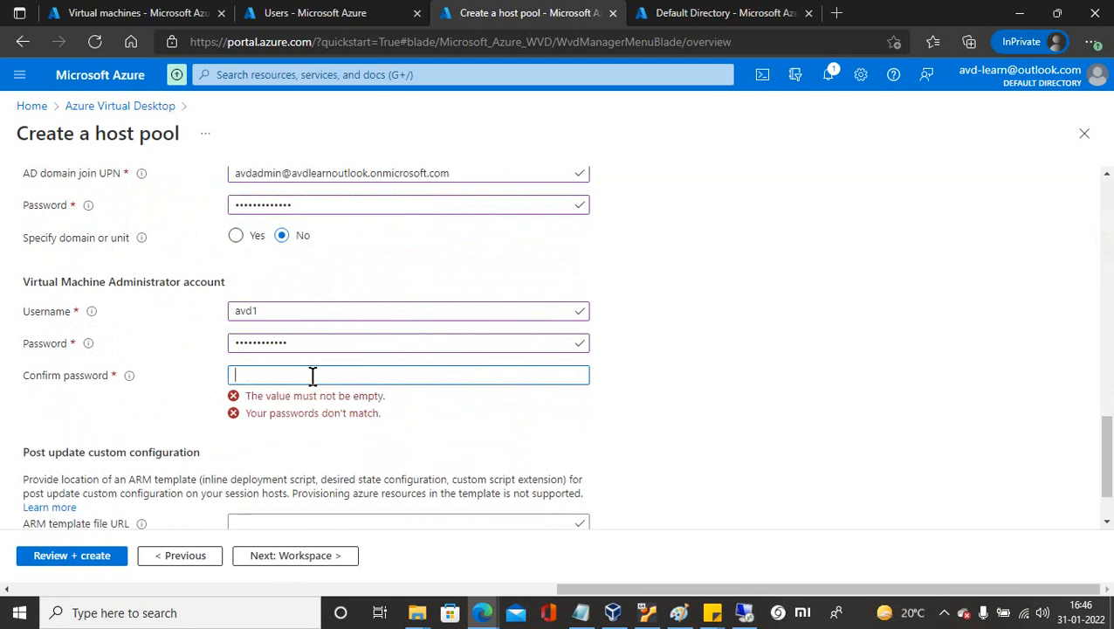
text(•••••••••)
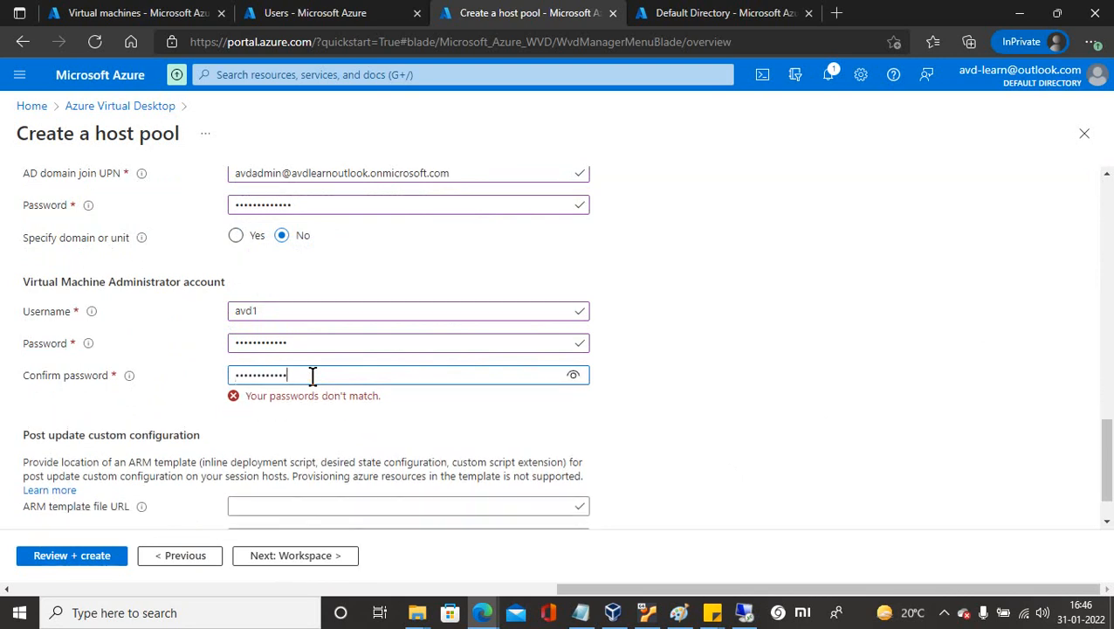
click(92, 558)
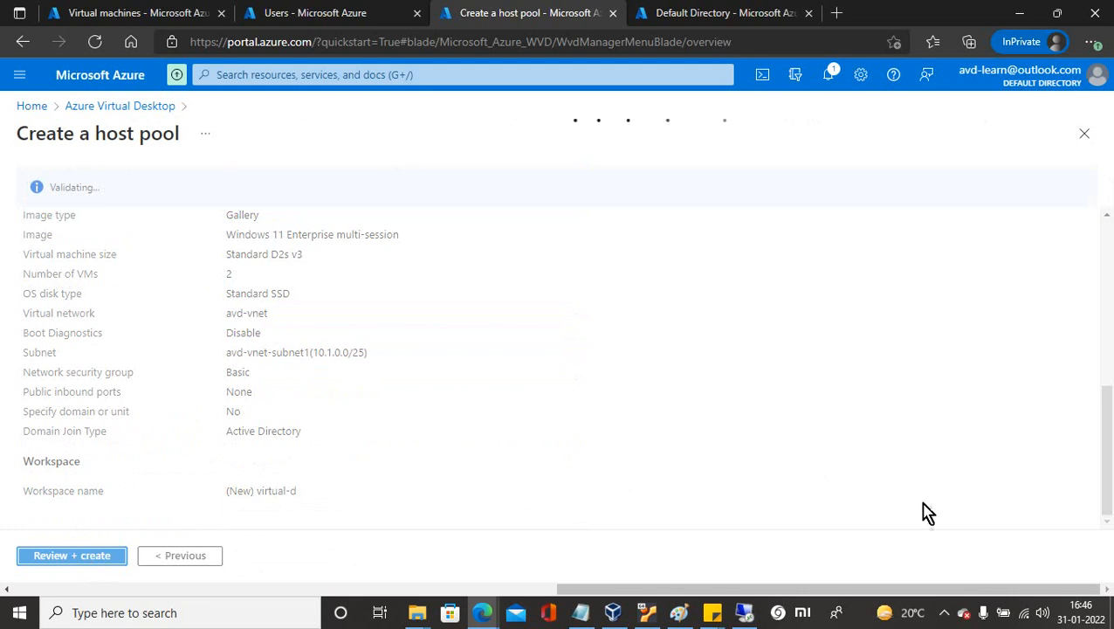
Start the validated host pool deployment to resource group avd-rg with Create.
click(943, 618)
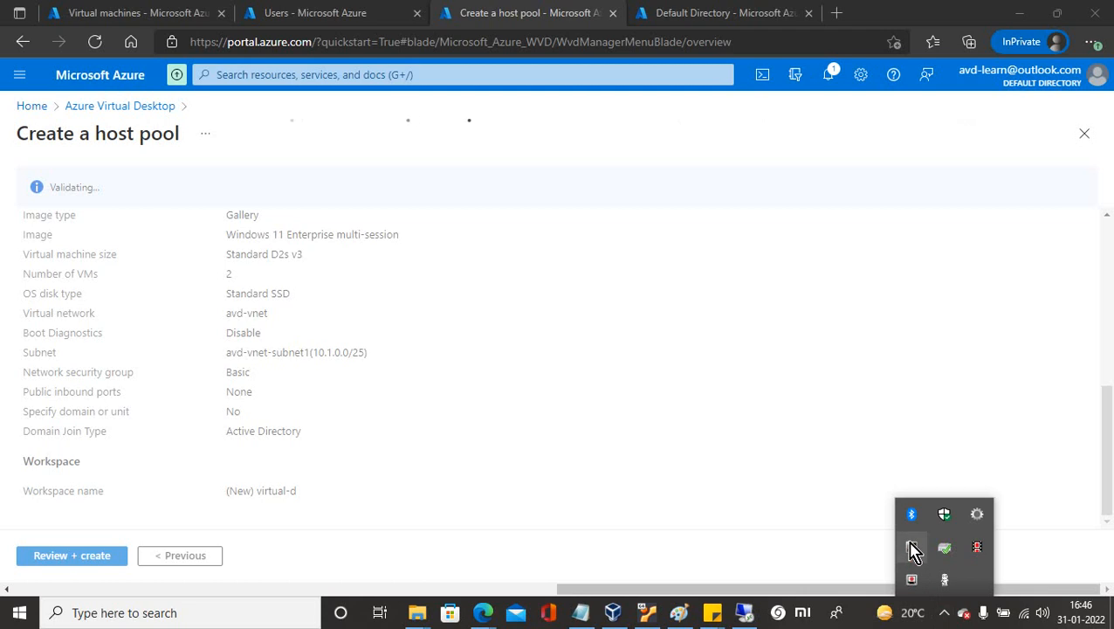
click(26, 552)
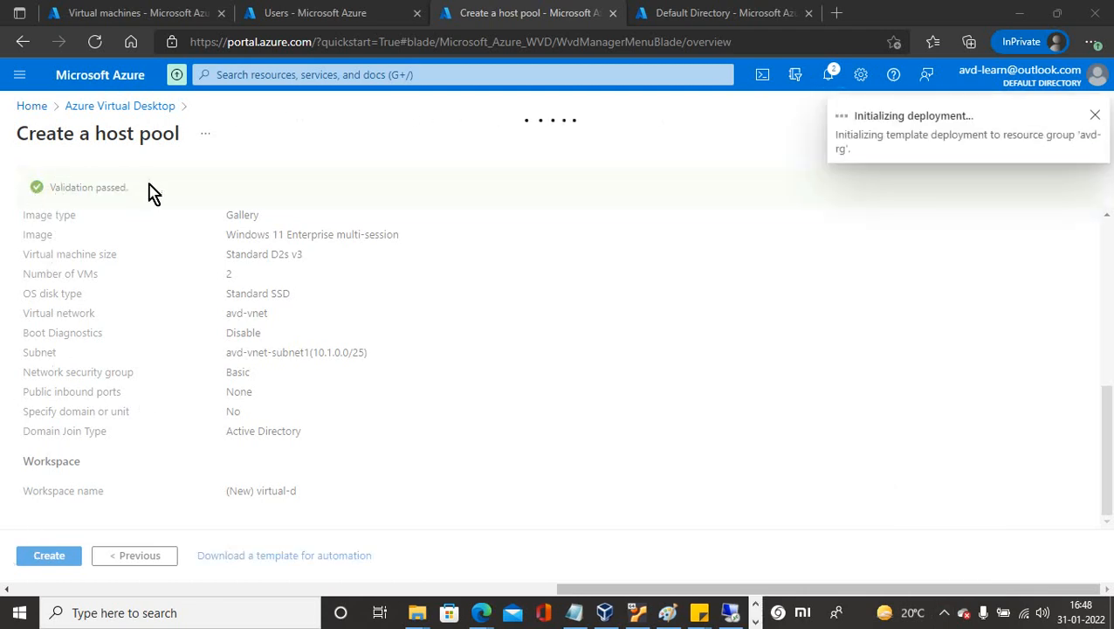
click(48, 557)
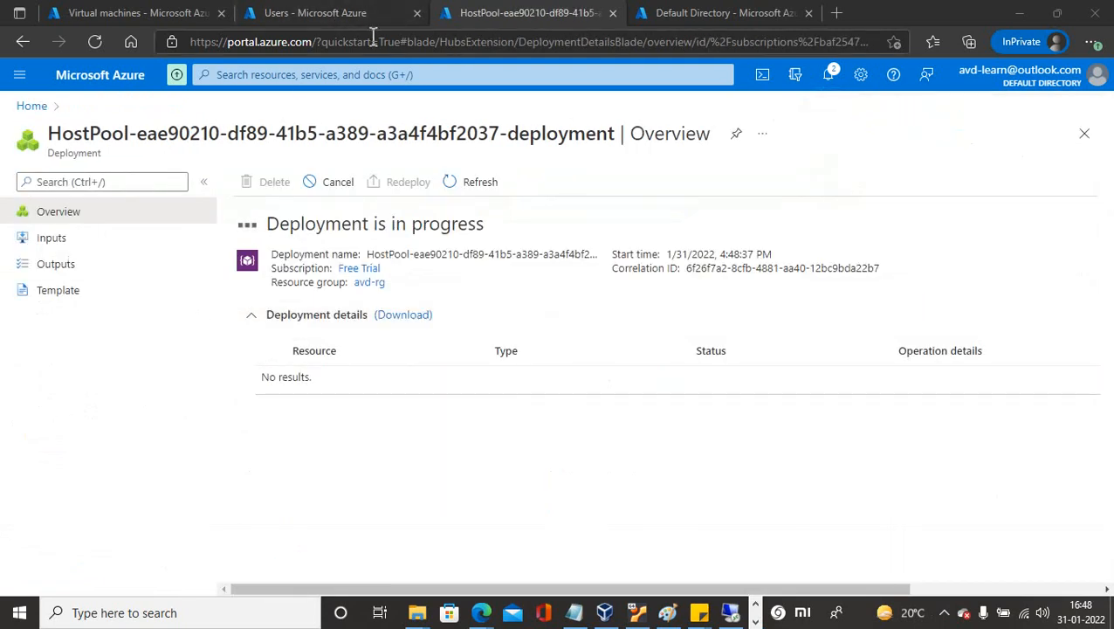
Refresh the directory's Users list and the Virtual machines list.
click(352, 17)
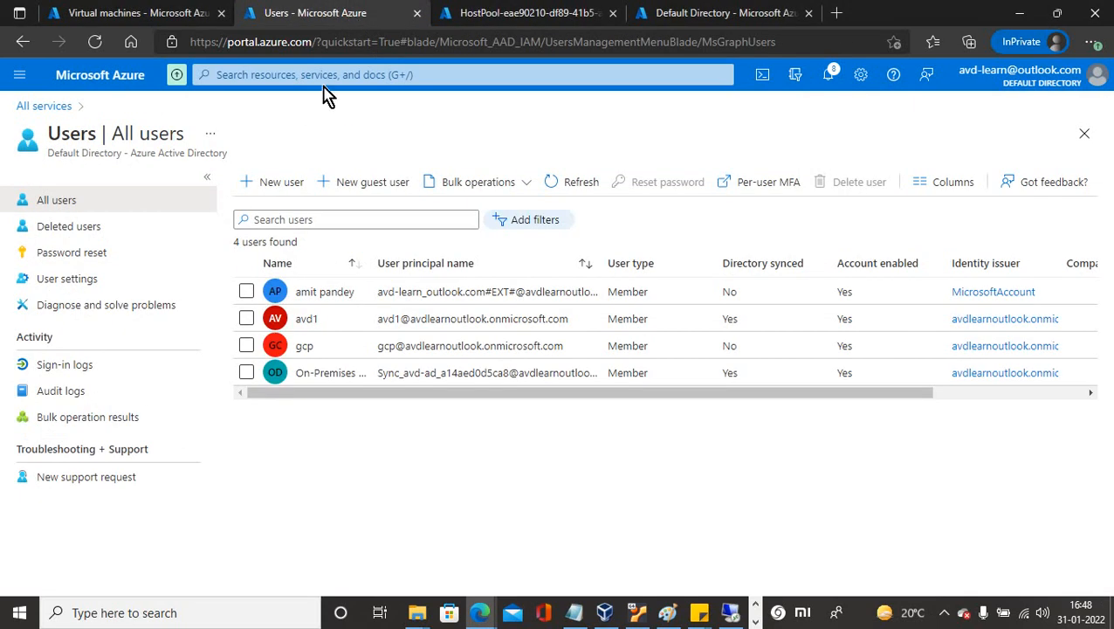
click(572, 181)
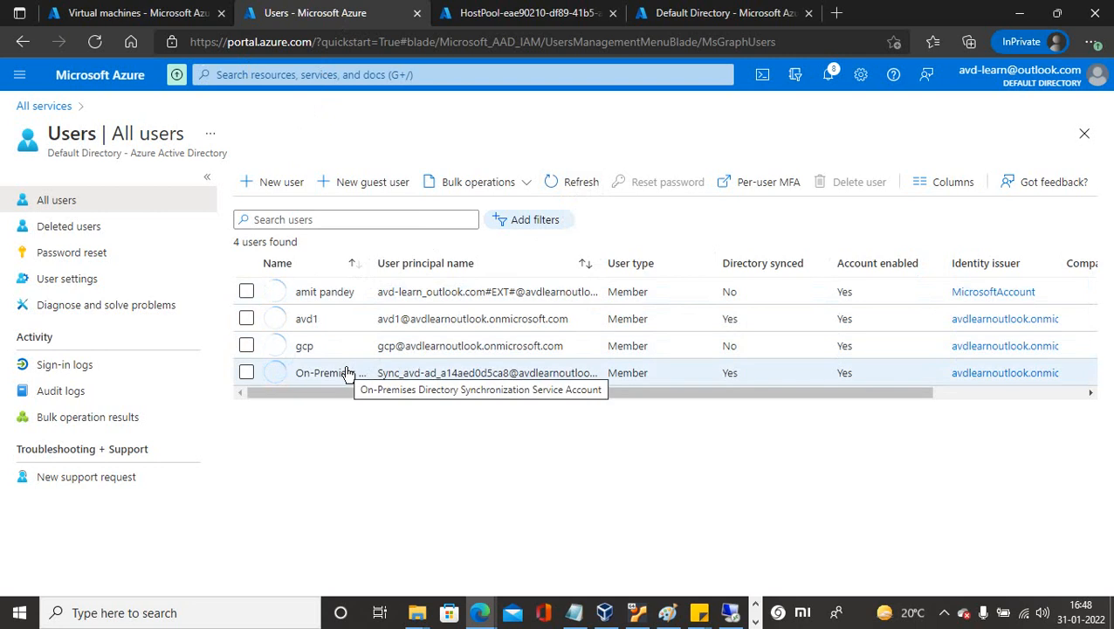
click(573, 181)
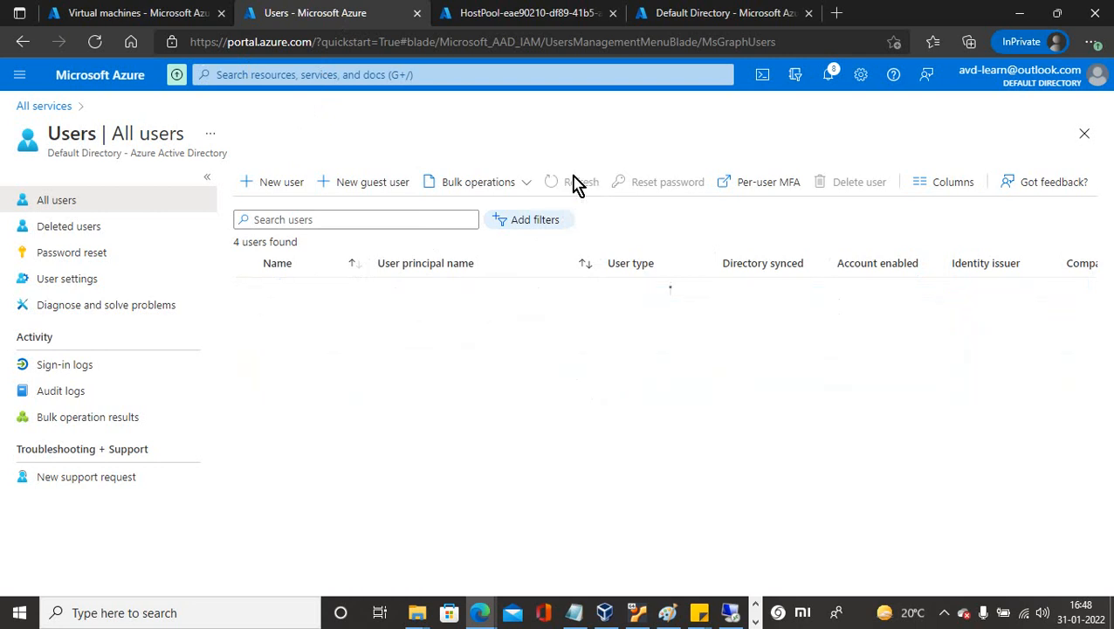
click(574, 182)
click(175, 16)
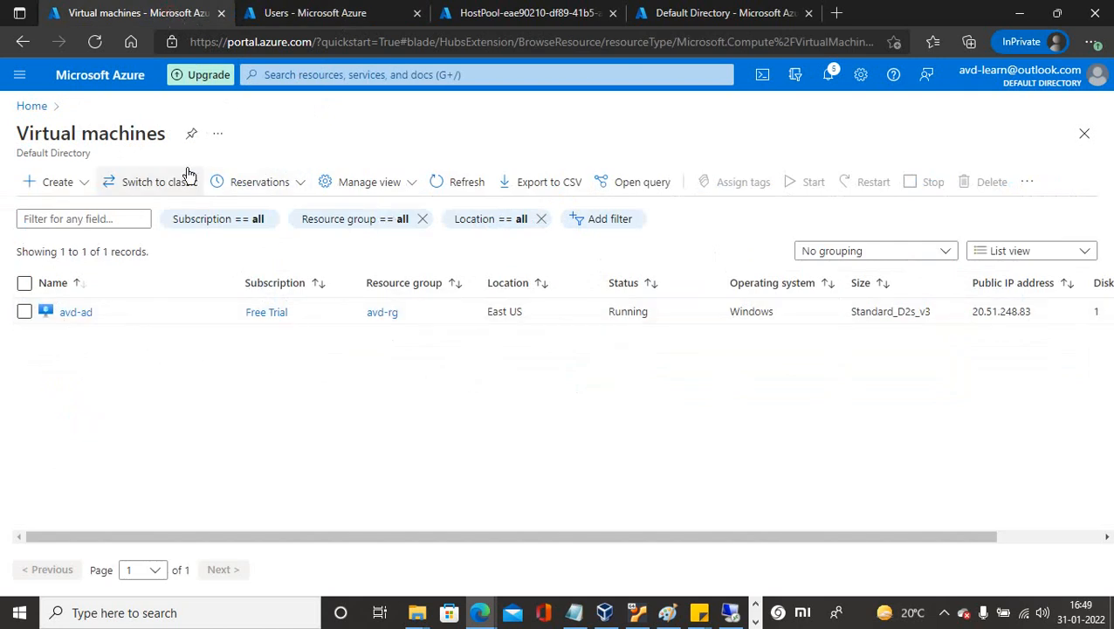
click(448, 181)
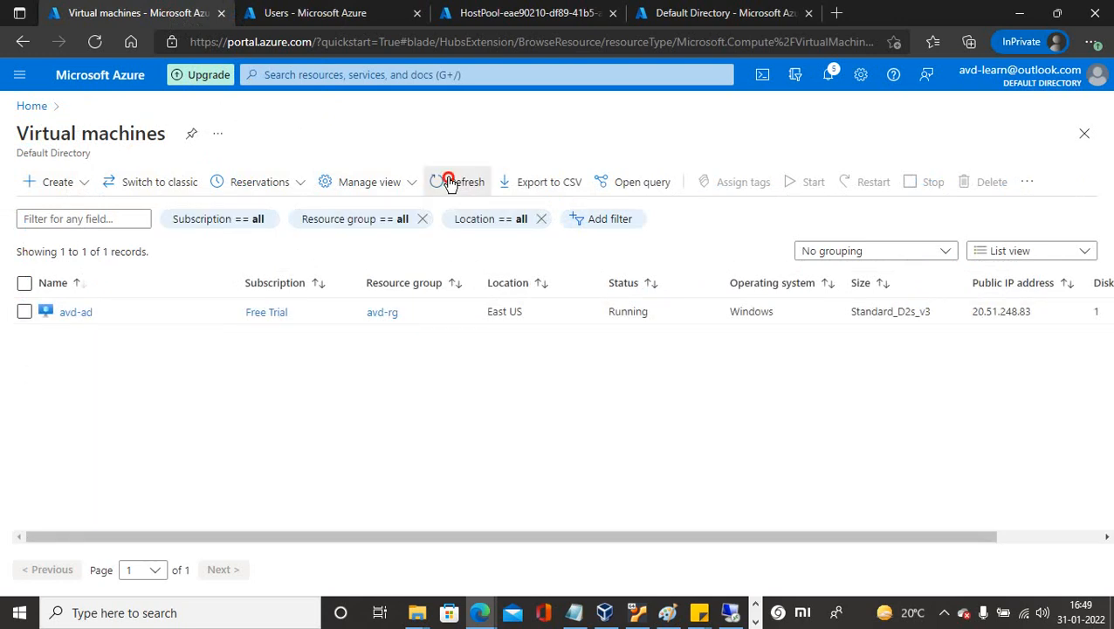
click(449, 182)
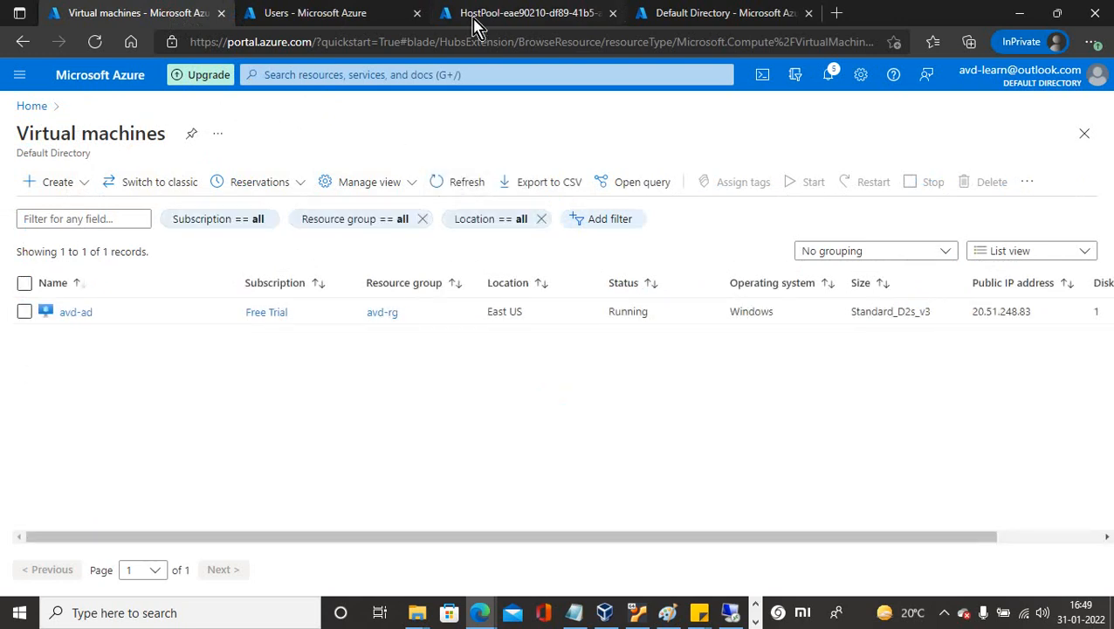
Refresh the custom domain names list, then open Azure Virtual Desktop.
click(686, 19)
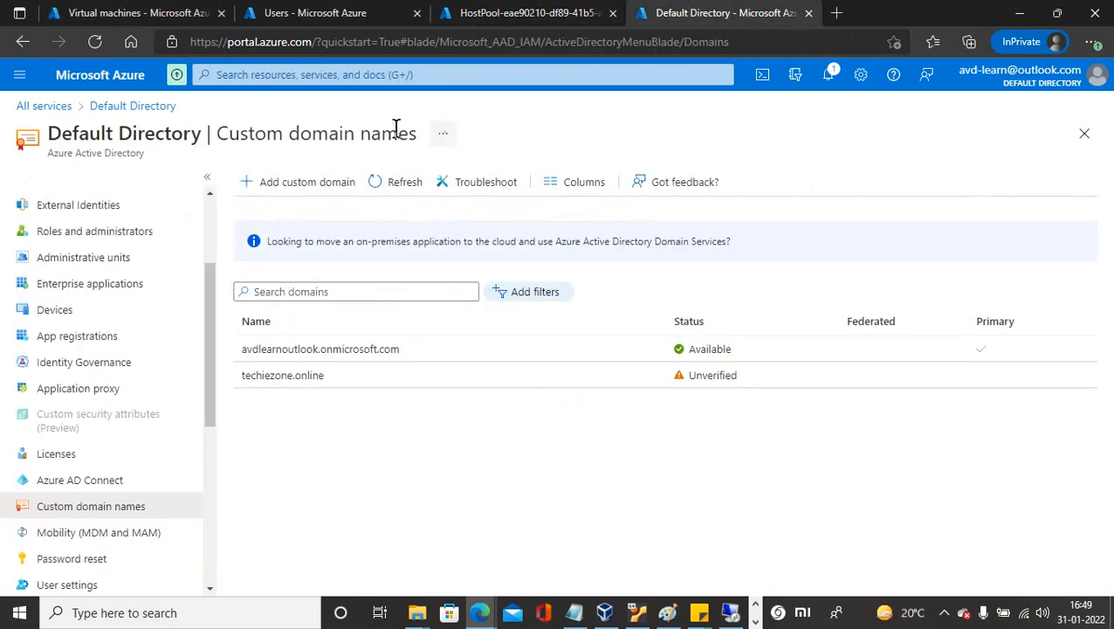
click(392, 186)
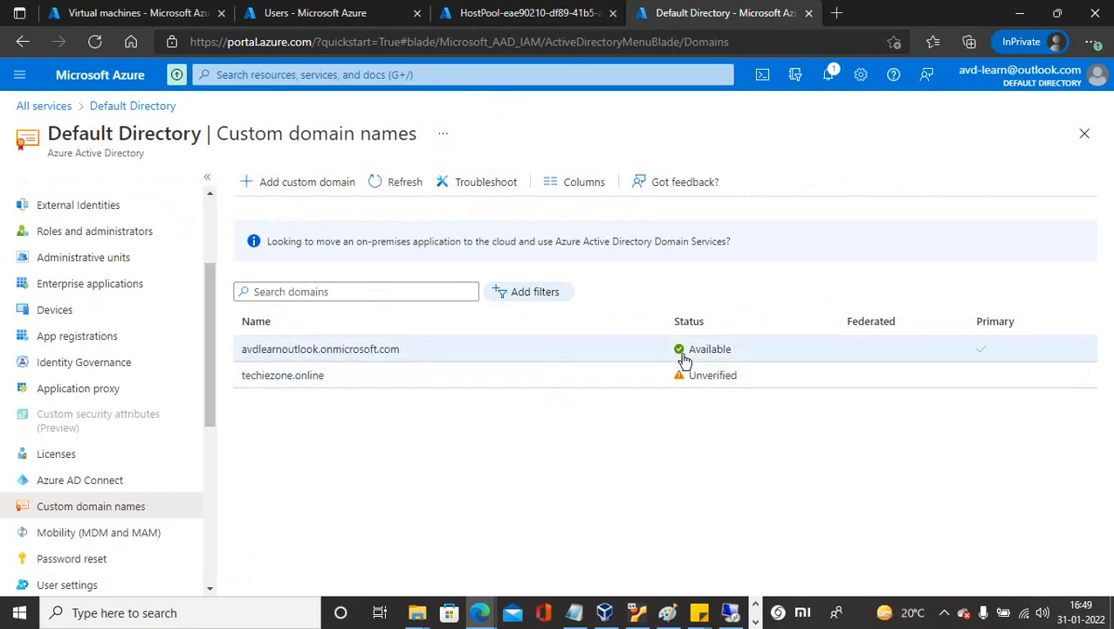
click(300, 75)
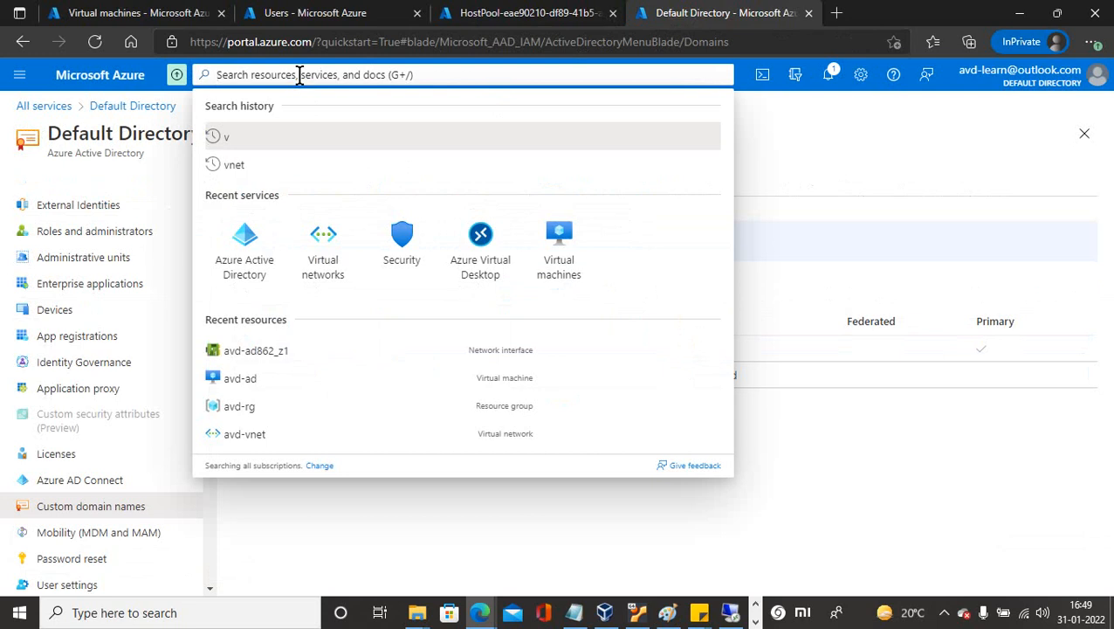
click(463, 269)
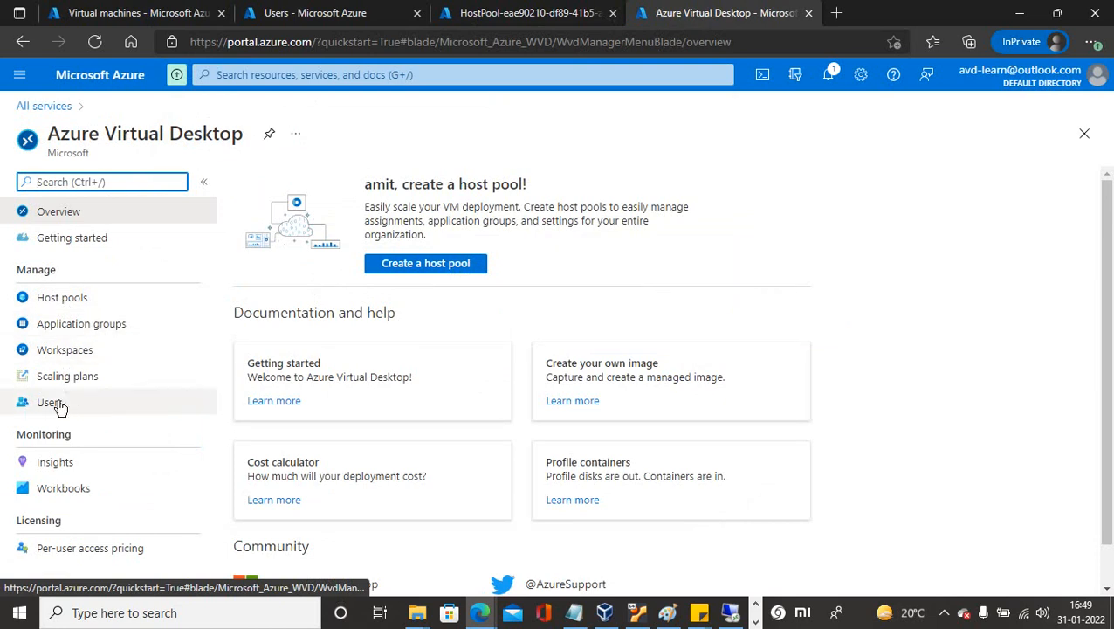
Check the failed HostPool deployment and open the hostpool1 overview showing 0 VMs.
click(490, 14)
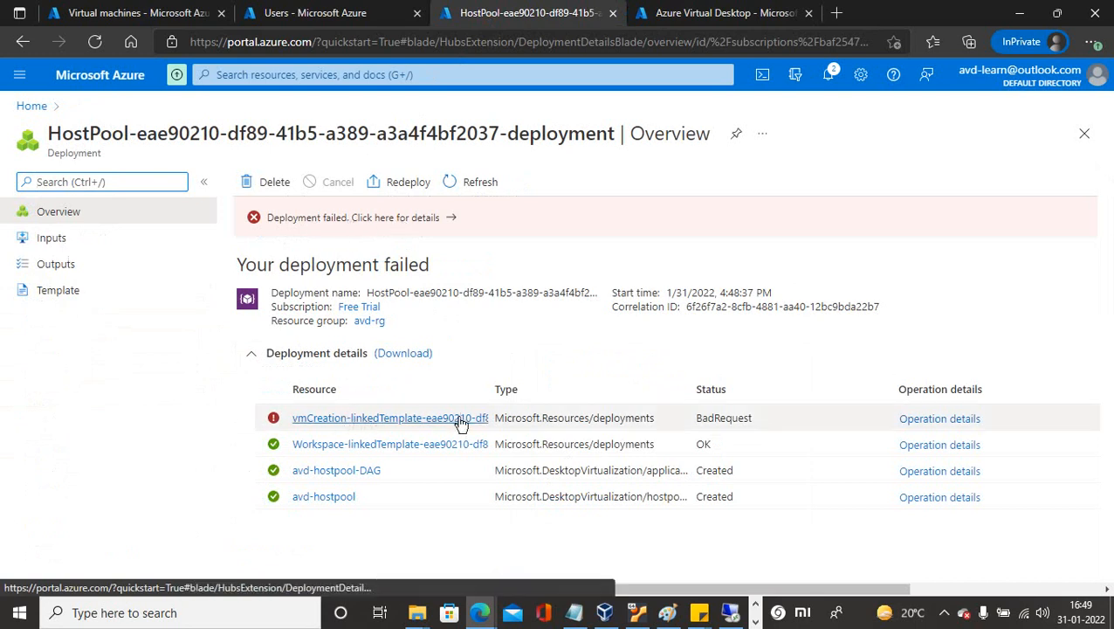
click(944, 613)
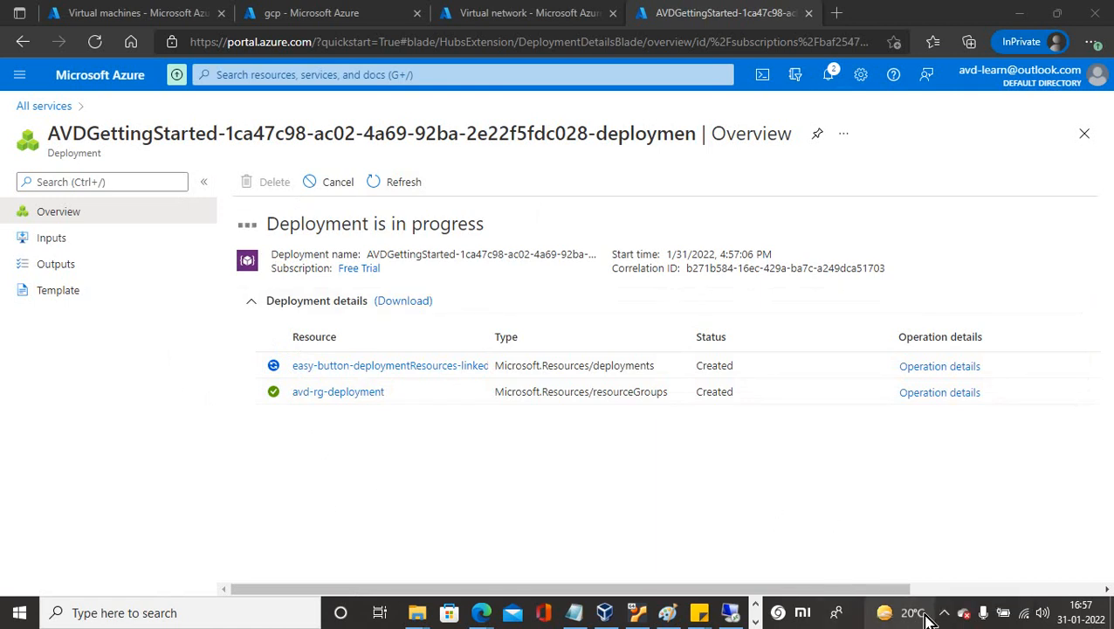
click(947, 616)
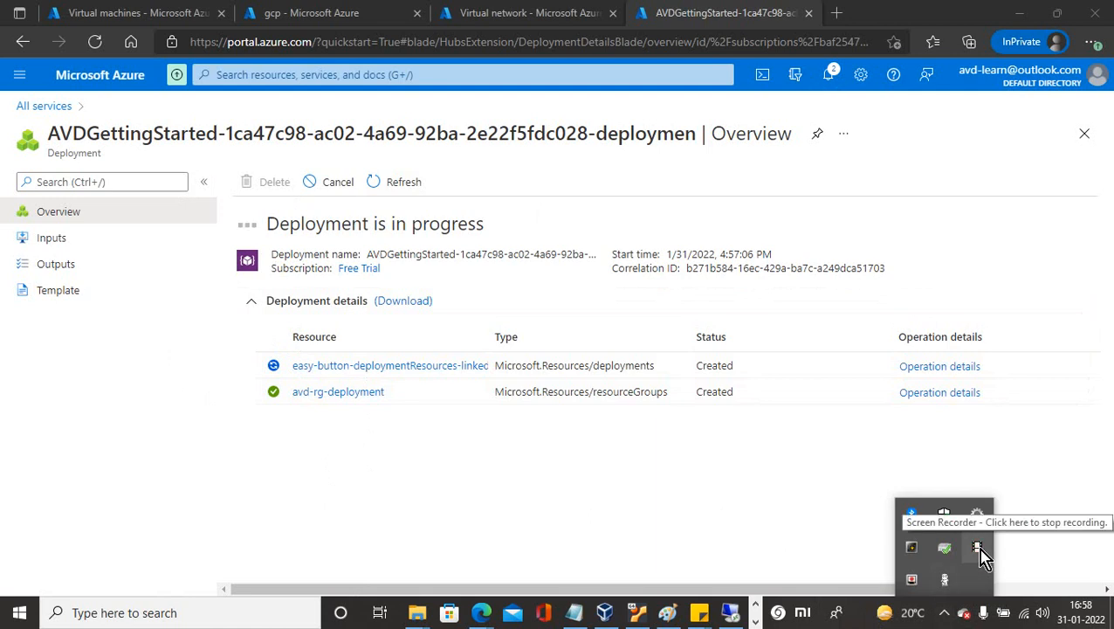
click(978, 548)
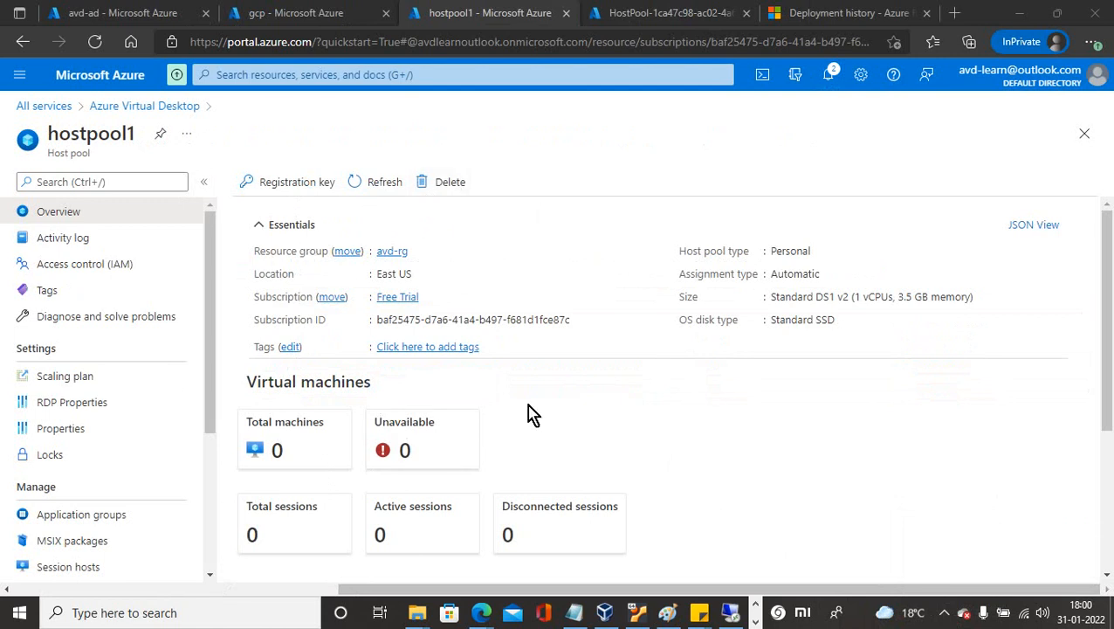
Remove the hostpool1-DAG application group from hostpool1, then go back to the hostpool1 overview.
drag(1108, 312, 1107, 422)
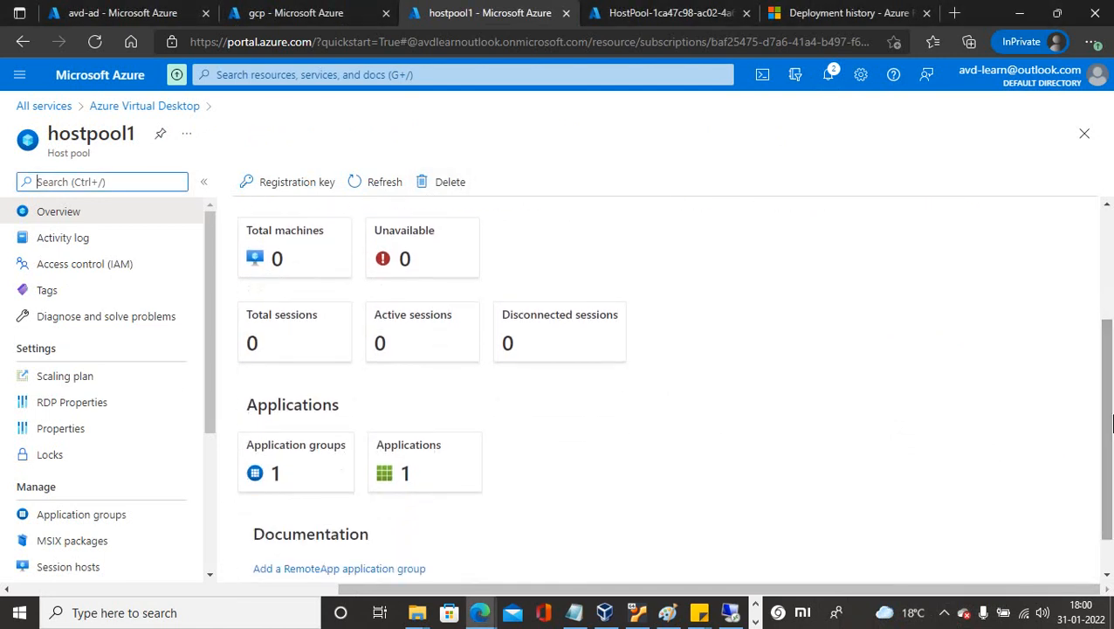
click(308, 460)
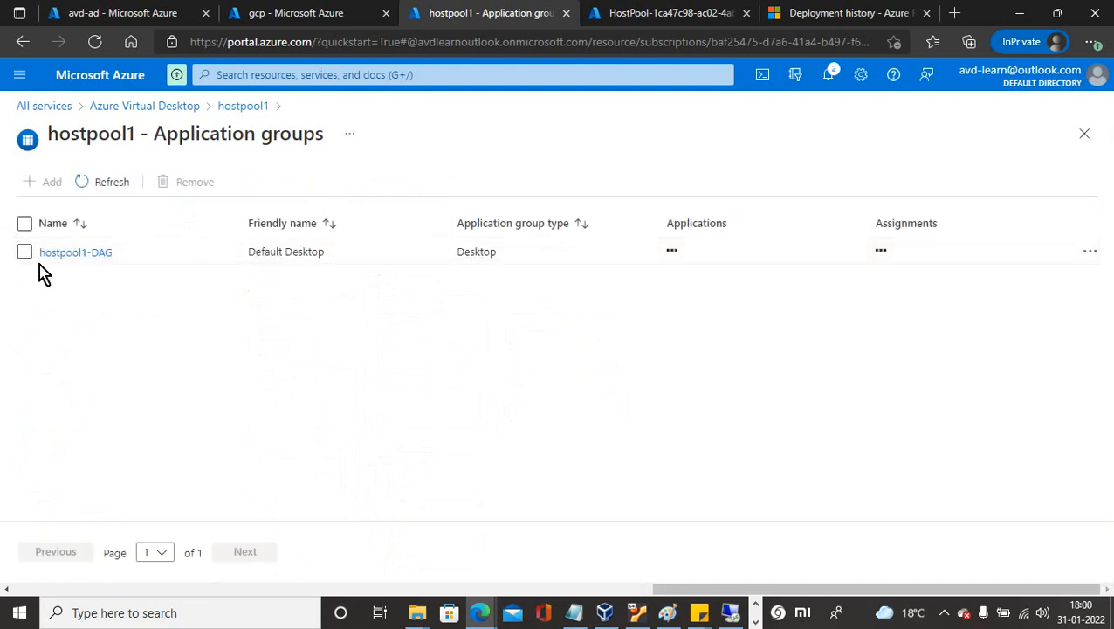
click(26, 254)
click(177, 184)
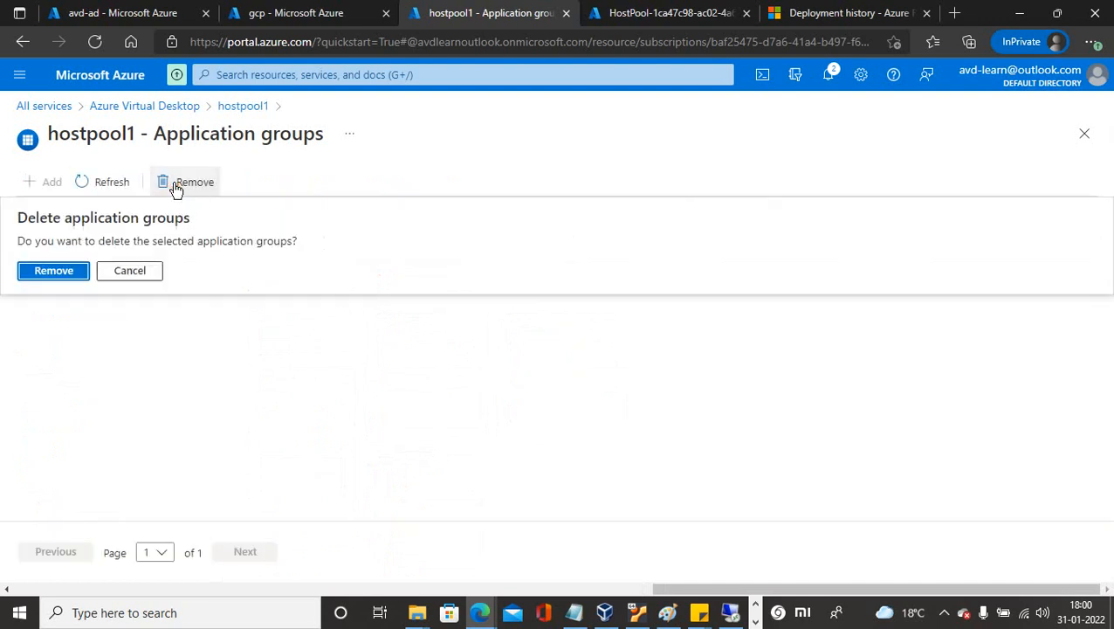
click(54, 271)
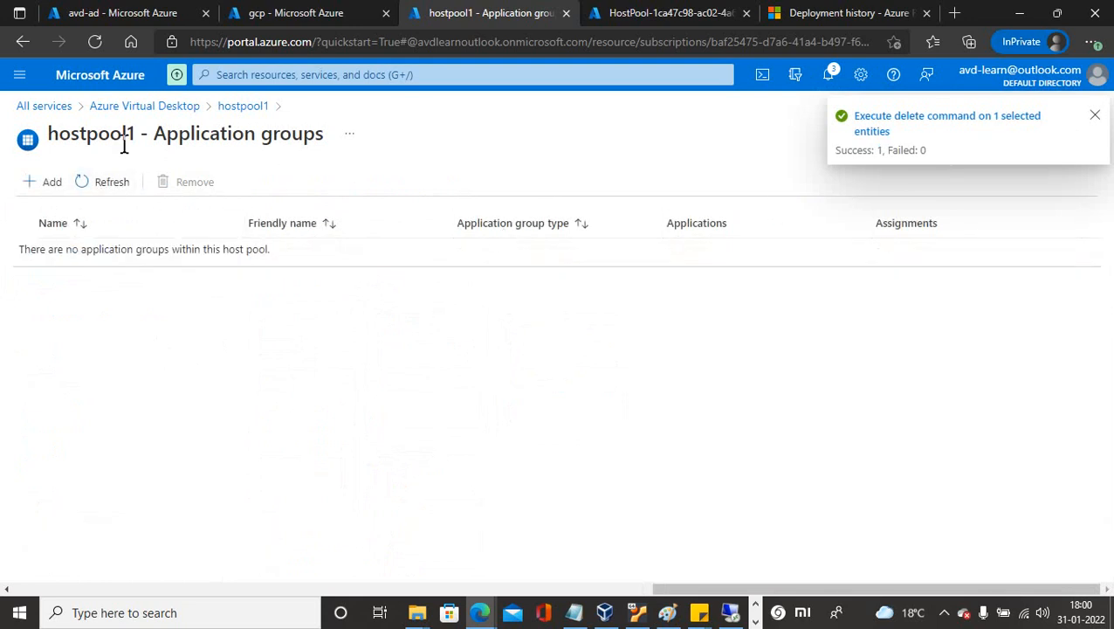
click(241, 107)
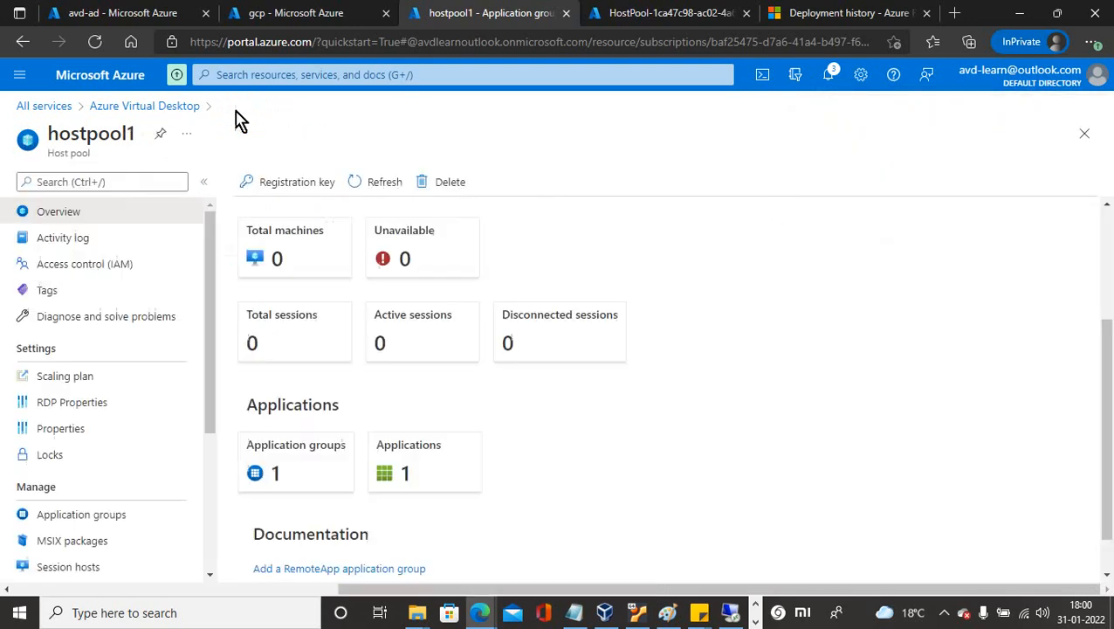
Refresh hostpool1's overview, then delete the hostpool1 host pool.
click(371, 182)
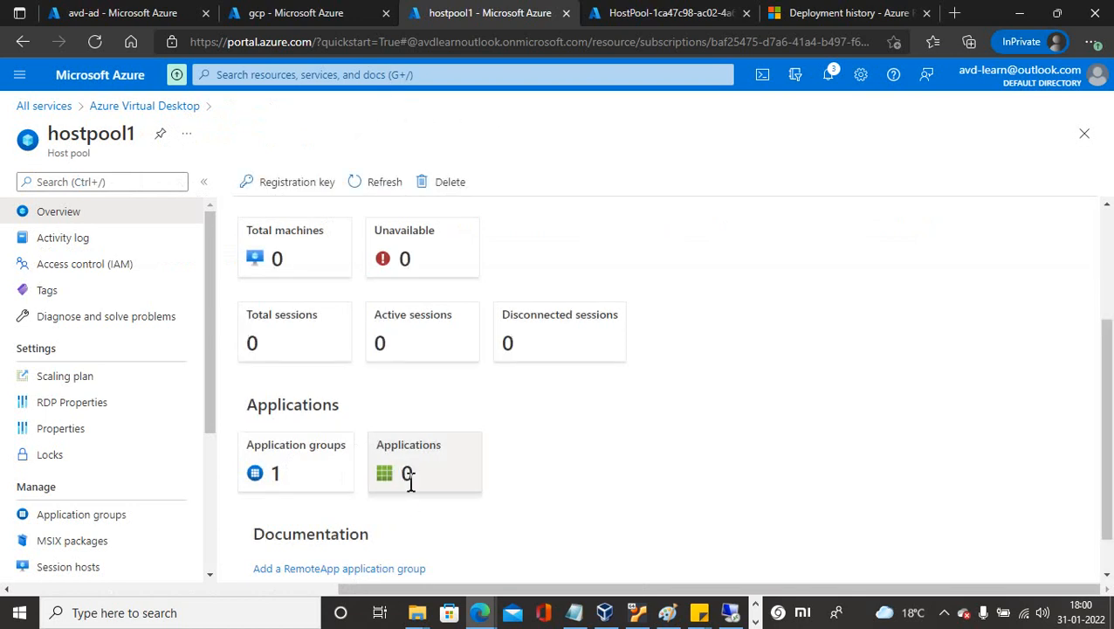
click(434, 184)
click(276, 276)
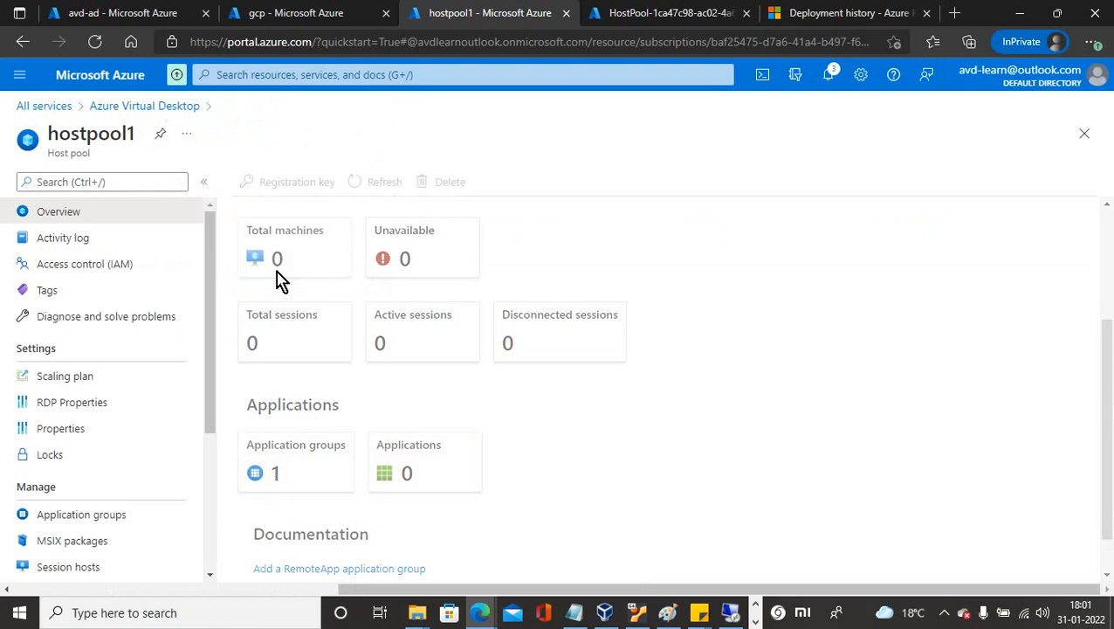
Check the deletion progress in Notifications and the new host pool deployment.
click(830, 76)
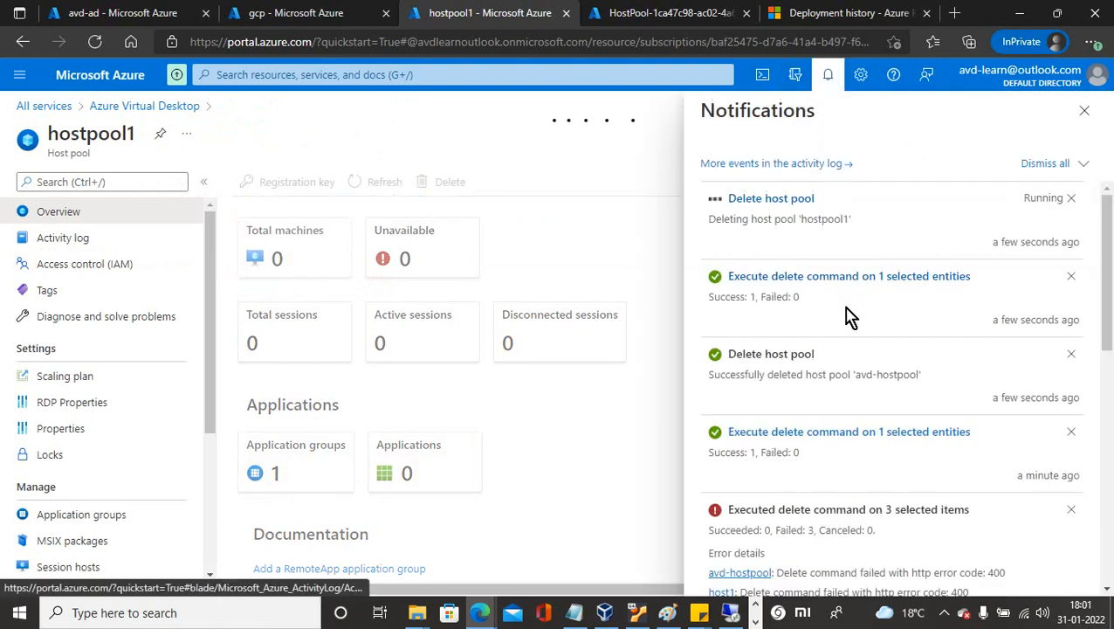
drag(1105, 313, 1105, 418)
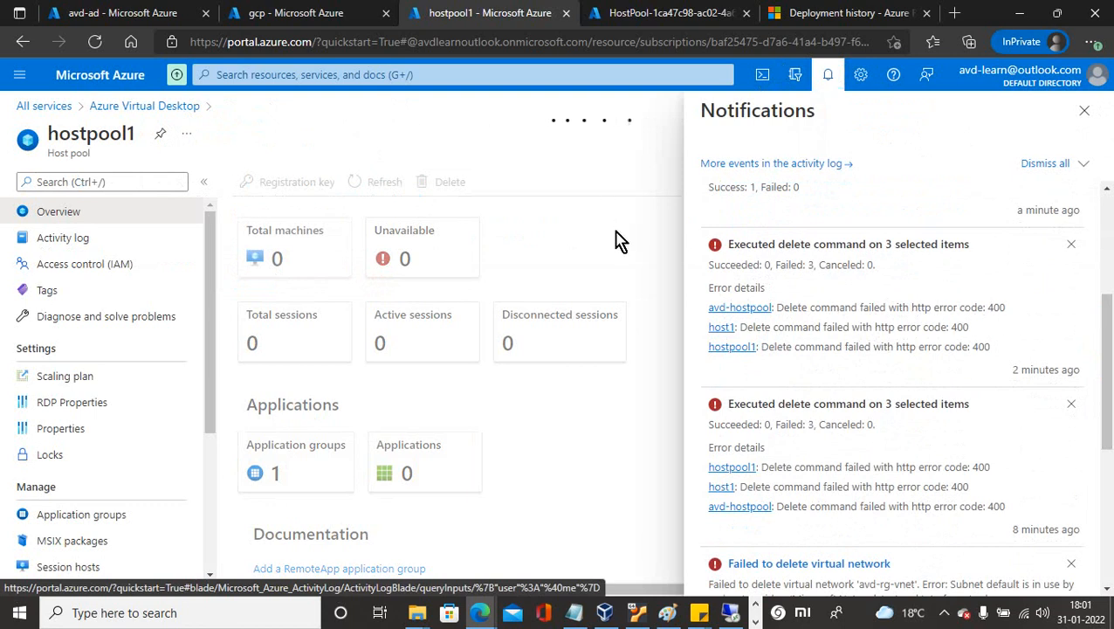
click(828, 79)
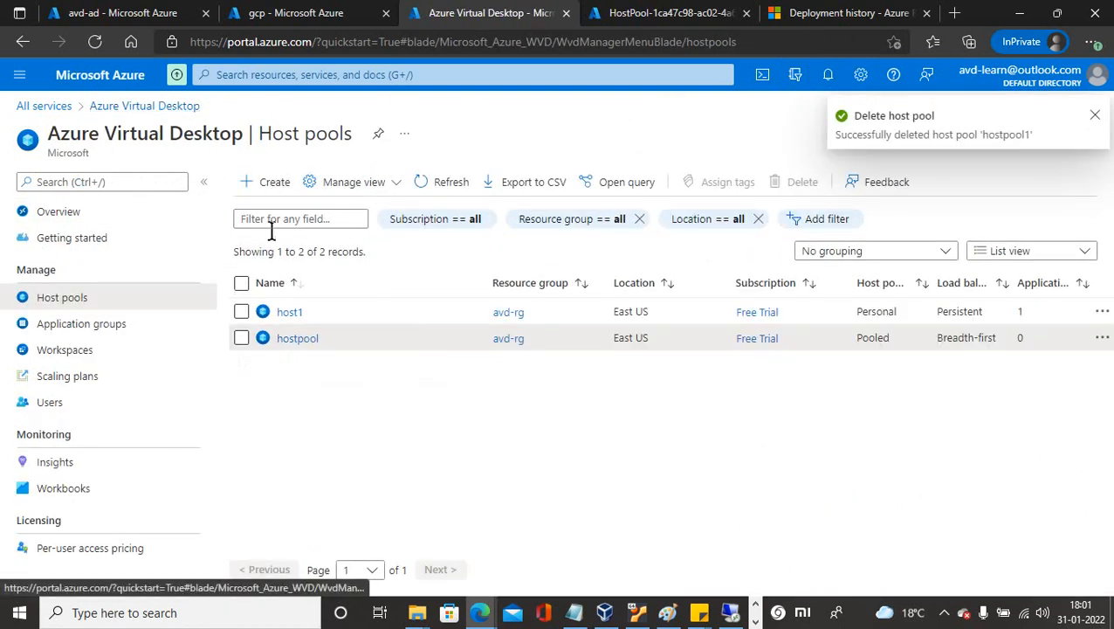
click(655, 20)
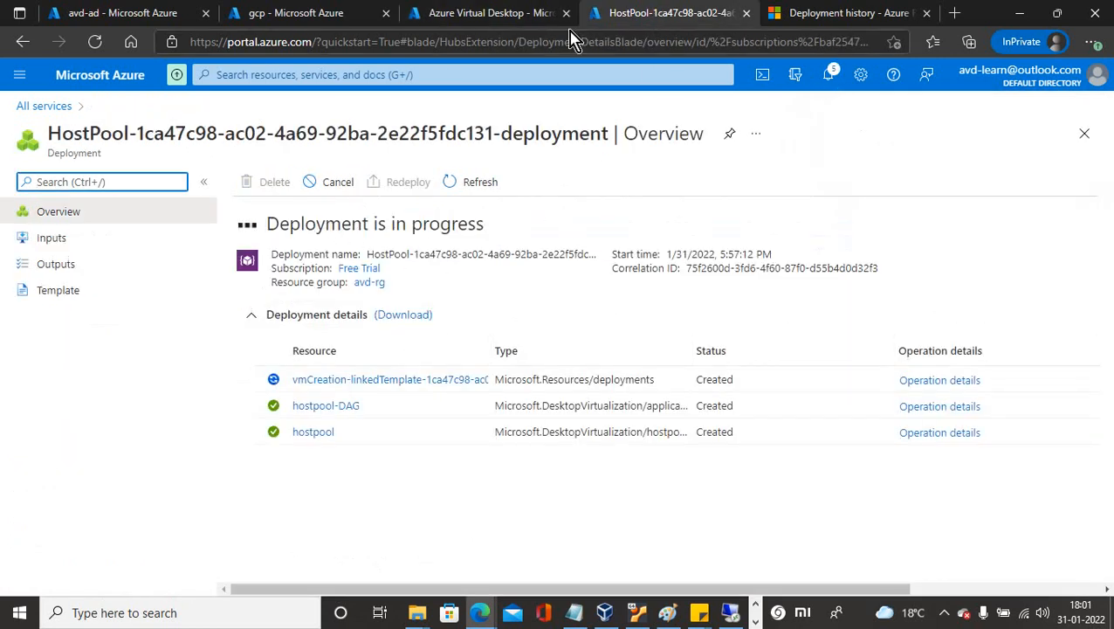
Open the remaining hostpool's overview from the Host pools list, showing one machine.
click(498, 21)
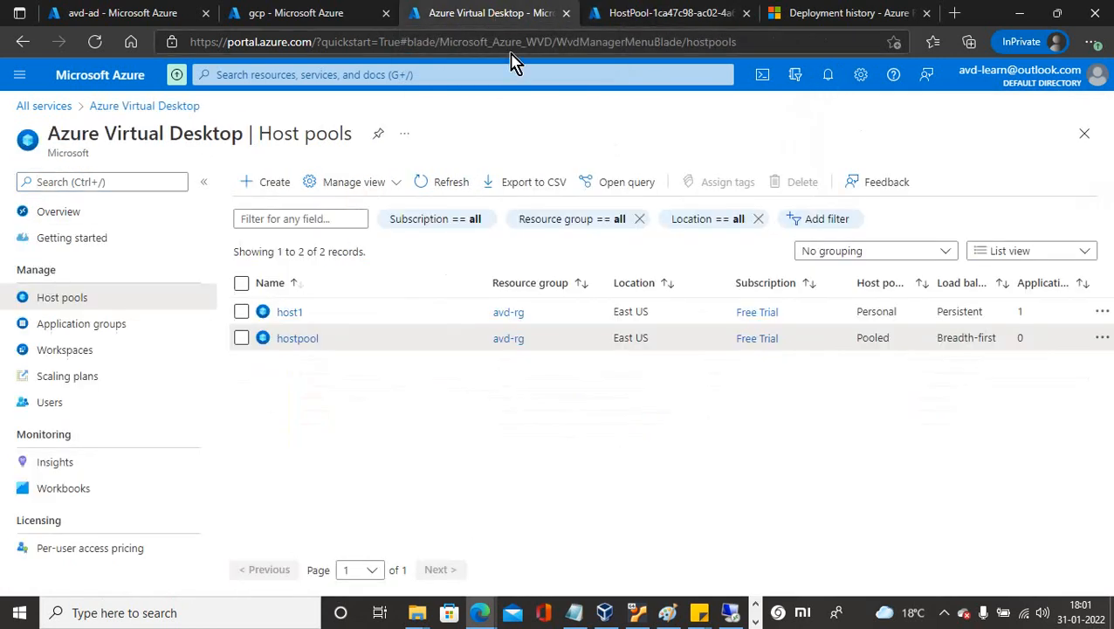
click(946, 613)
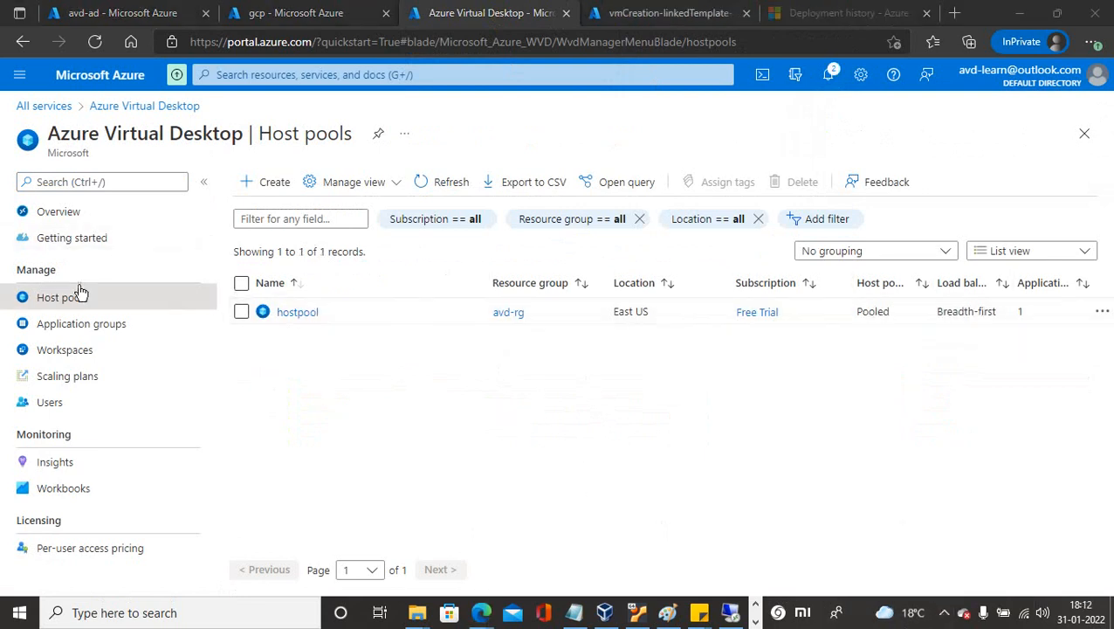
click(300, 315)
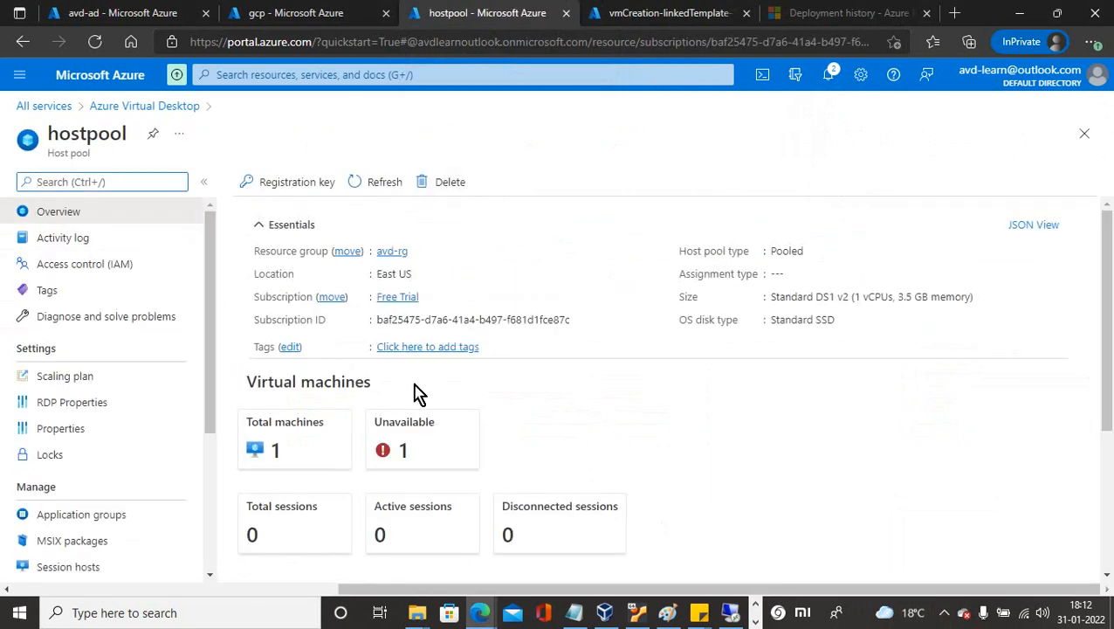
click(326, 447)
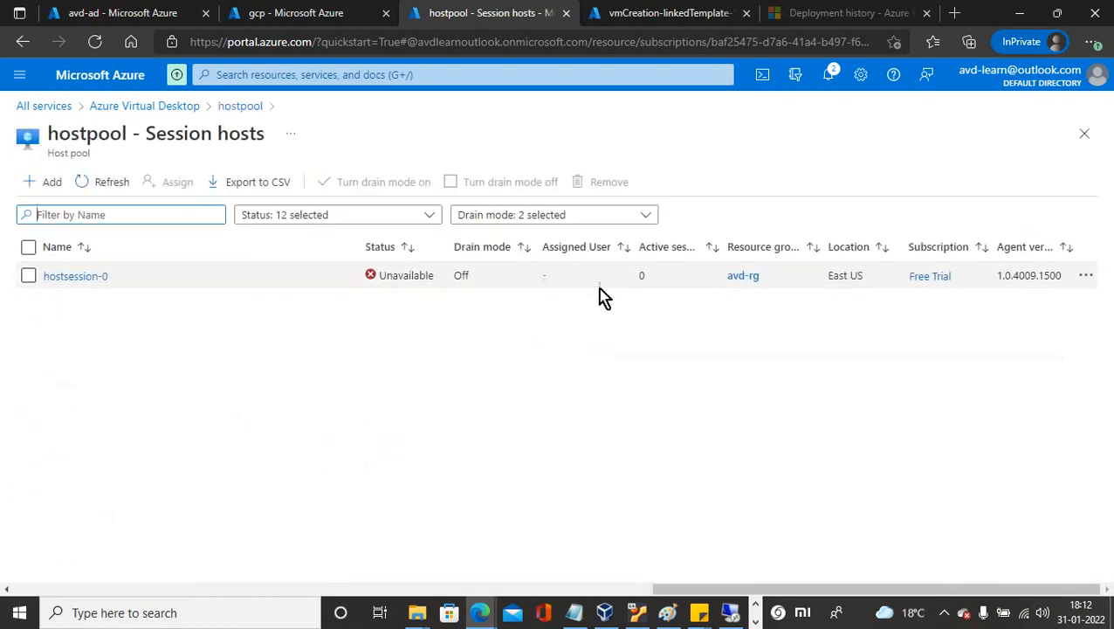
click(75, 276)
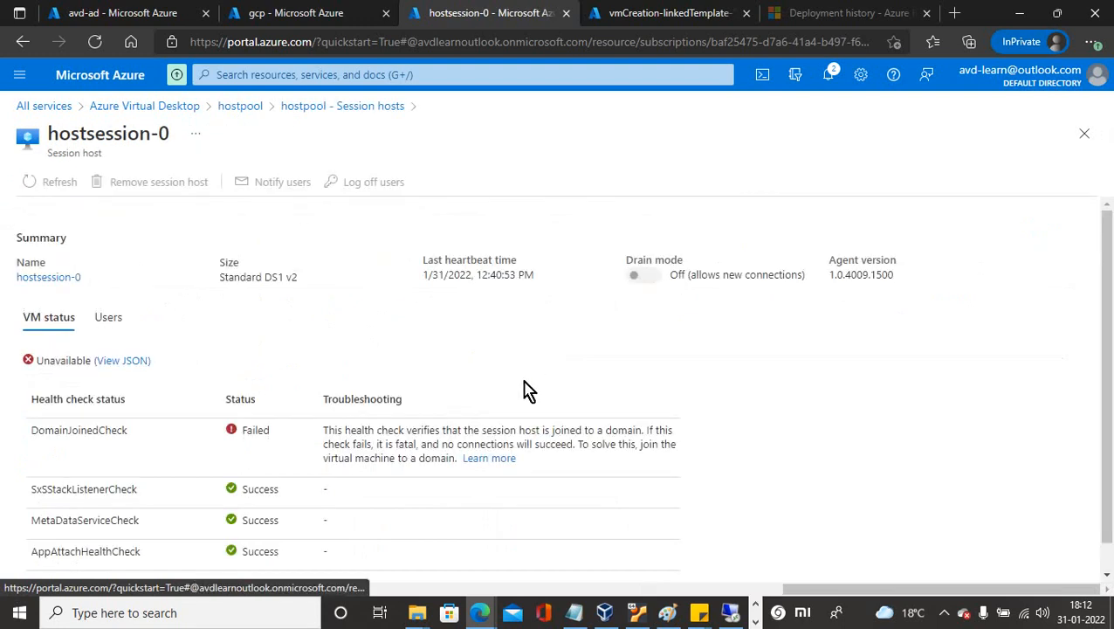
drag(314, 430, 676, 472)
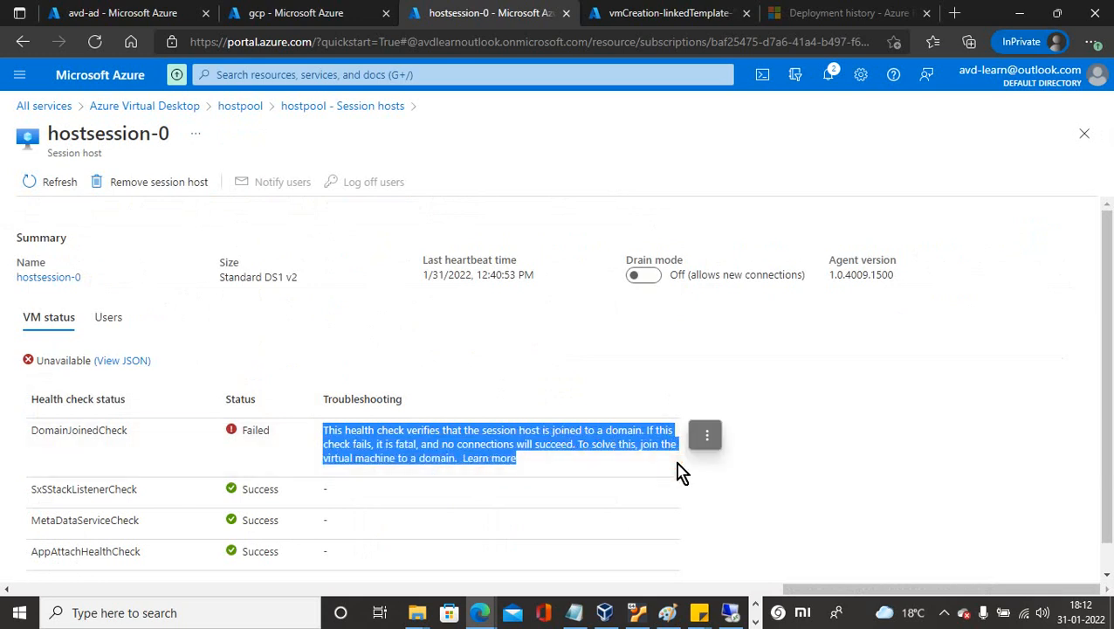
click(548, 379)
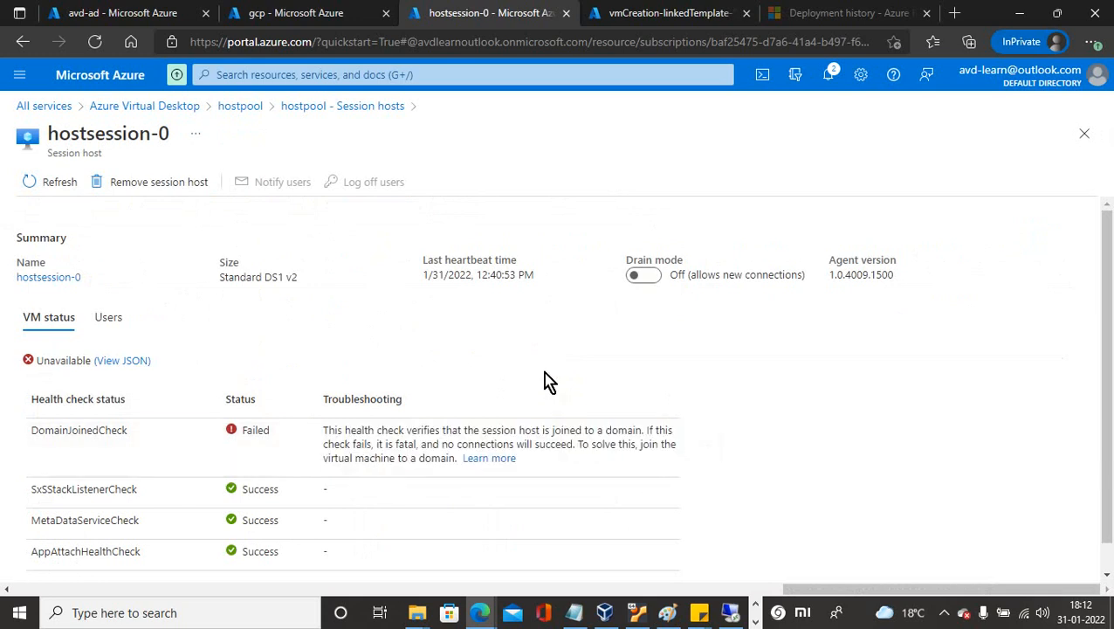
click(108, 320)
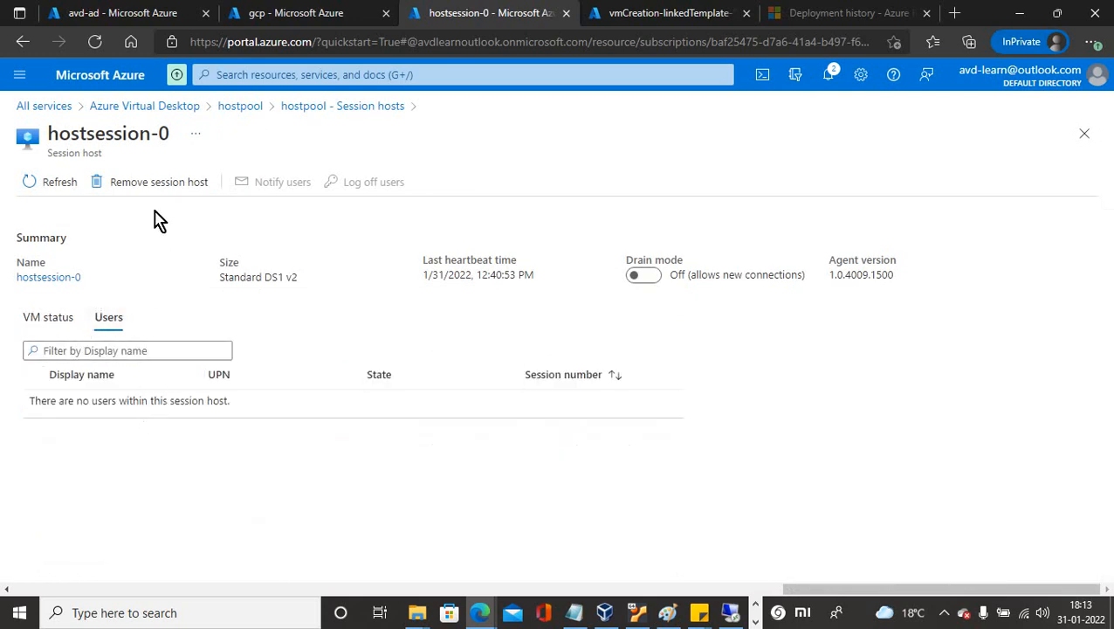
click(241, 108)
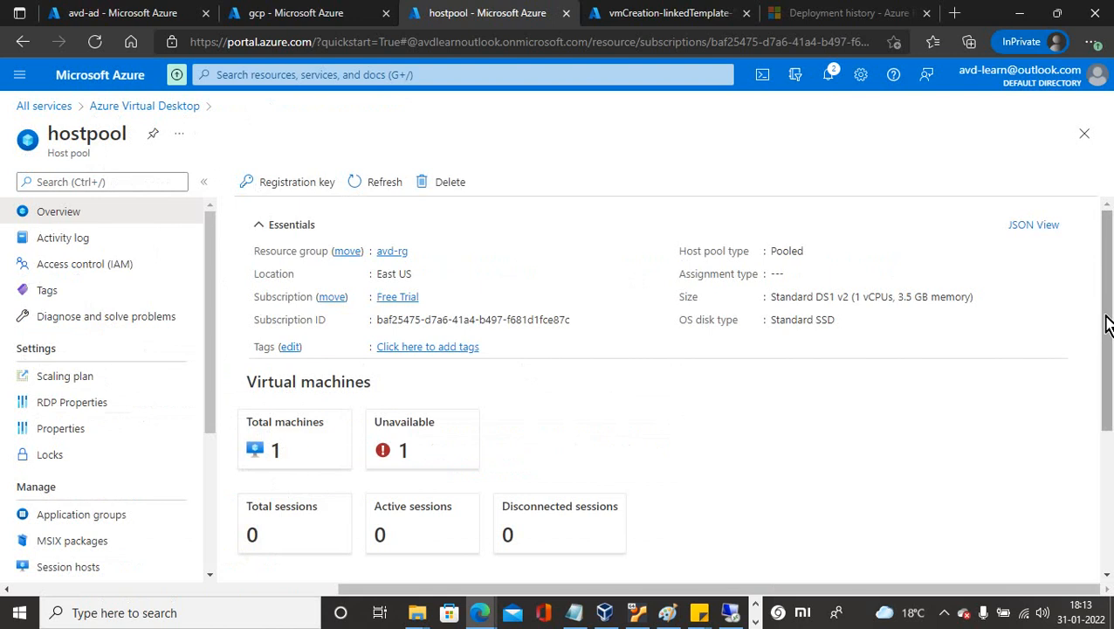
View hostpool's hostpool-DAG application group (0 assignments), then return to the Azure Virtual Desktop Host pools list.
scroll(1107, 349, down, 3)
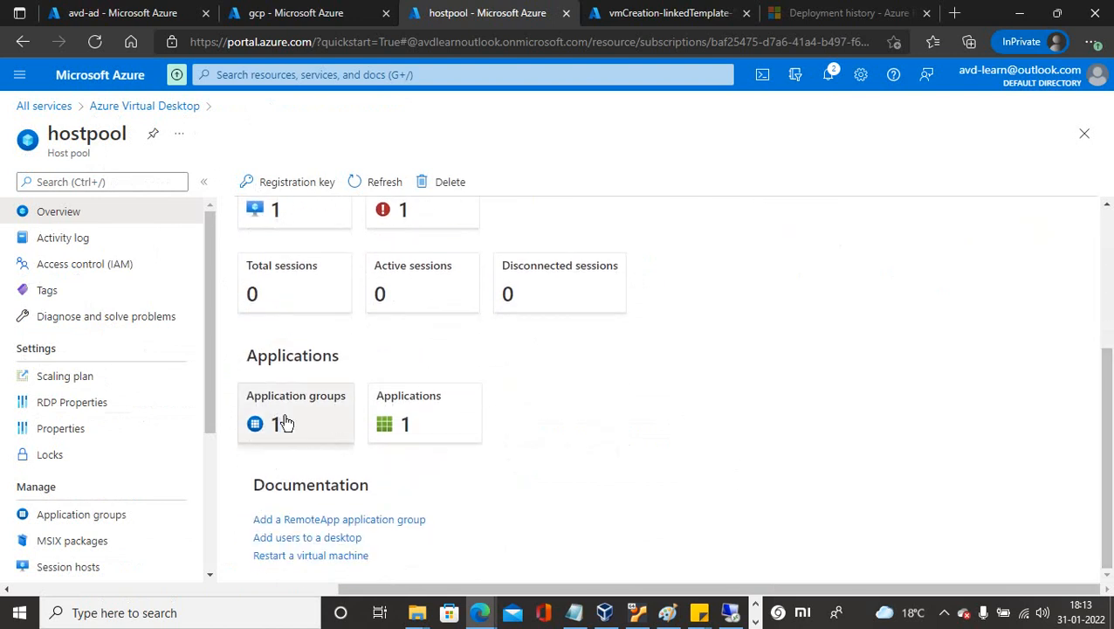
click(284, 423)
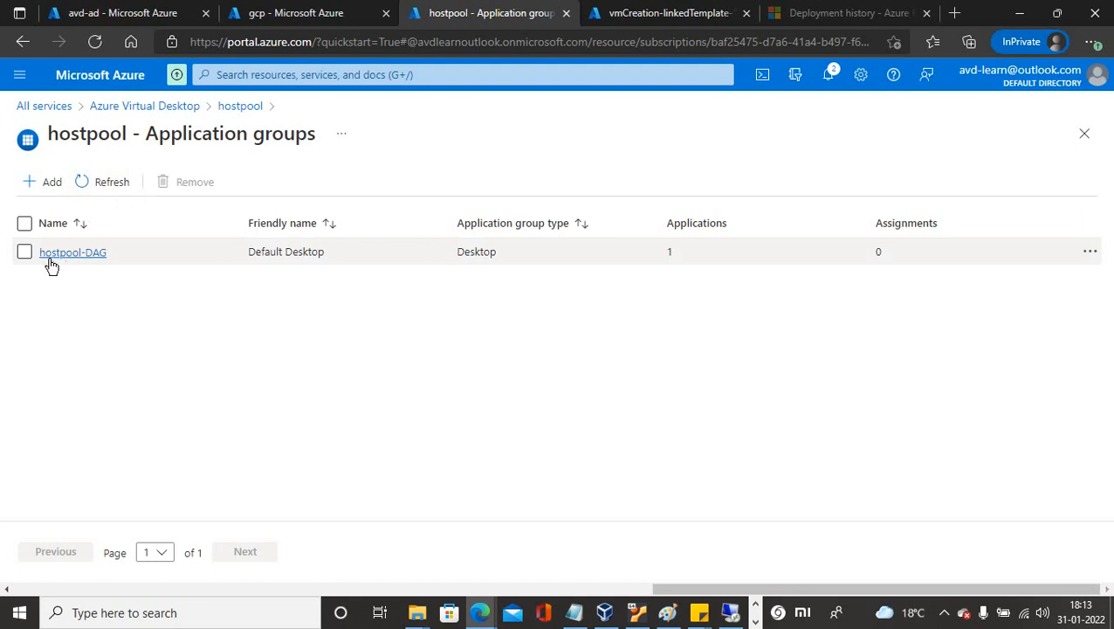
click(111, 109)
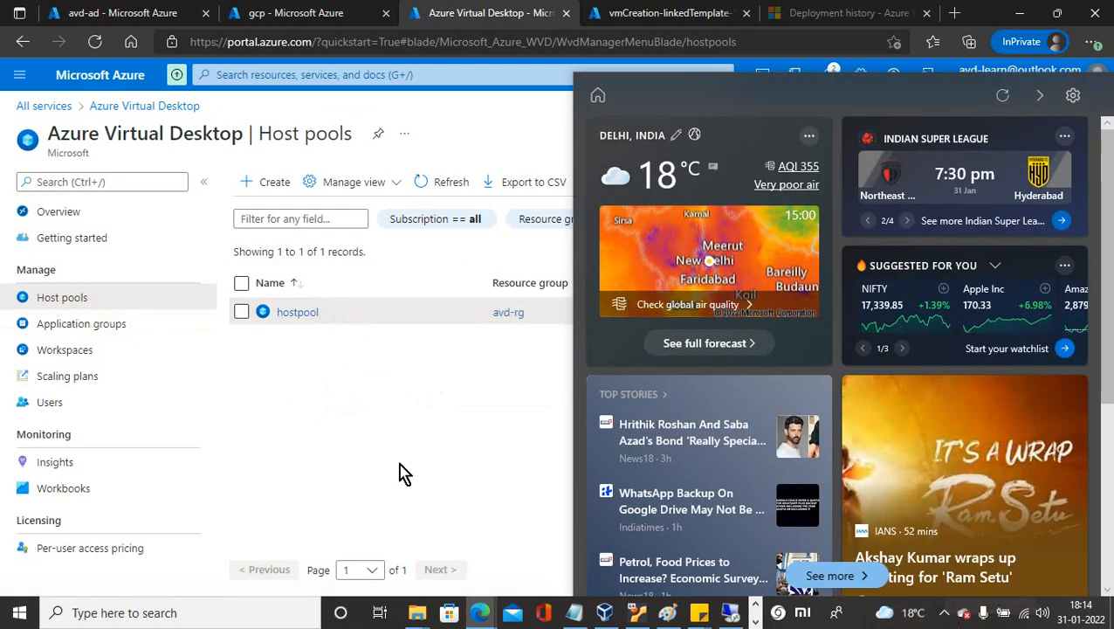
click(391, 381)
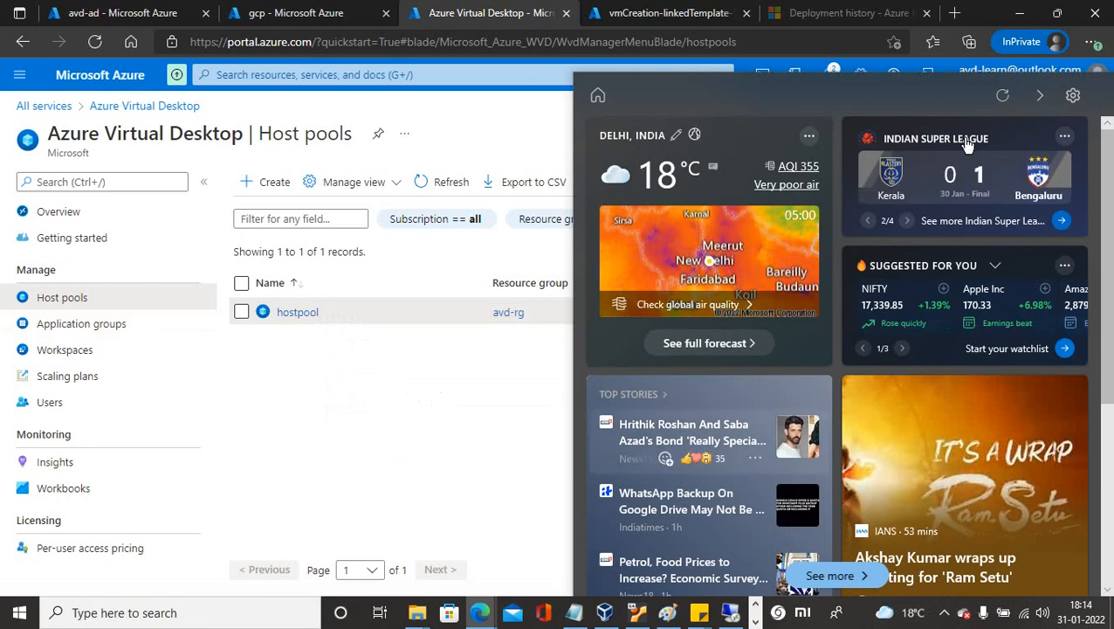
click(891, 615)
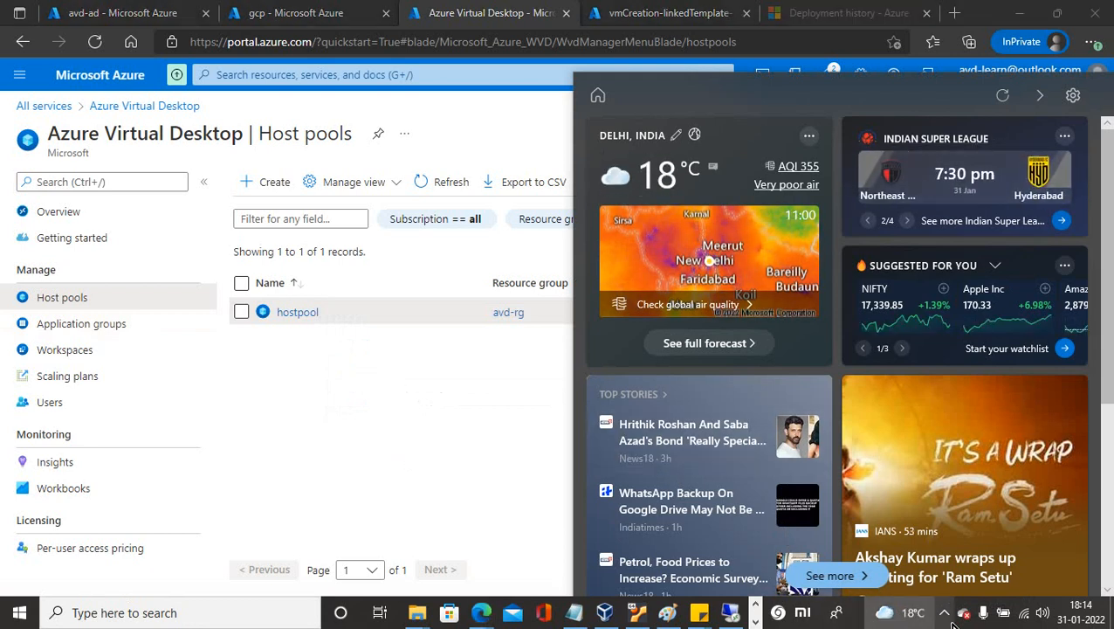